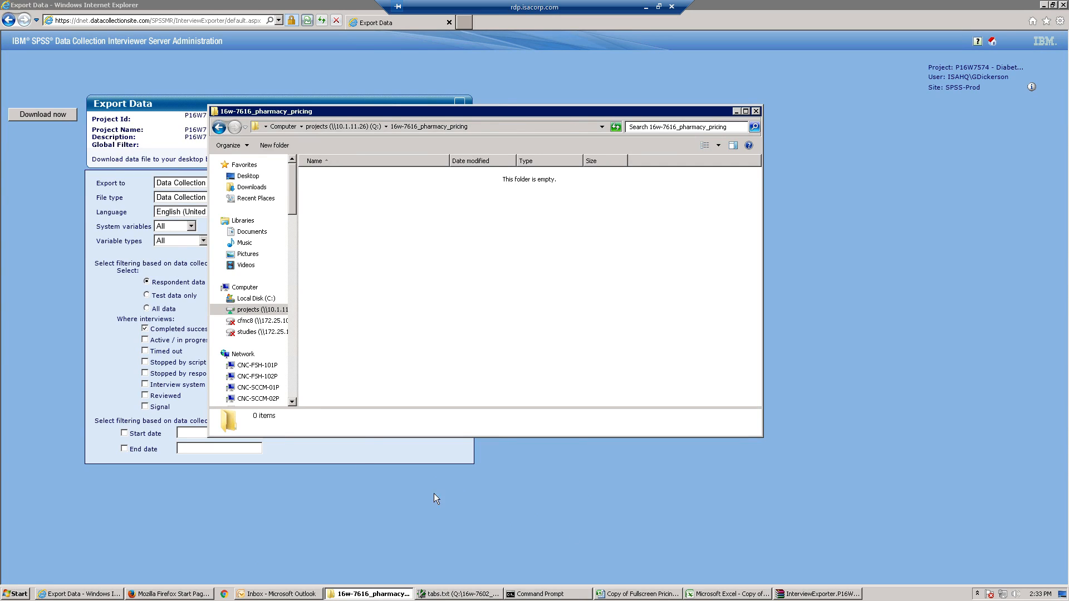
Extract P16W7574.ddf and P16W7574.mdd from the open WinRAR export archive into the 16w-7616_pharmacy_pricing folder
left_click(126, 286)
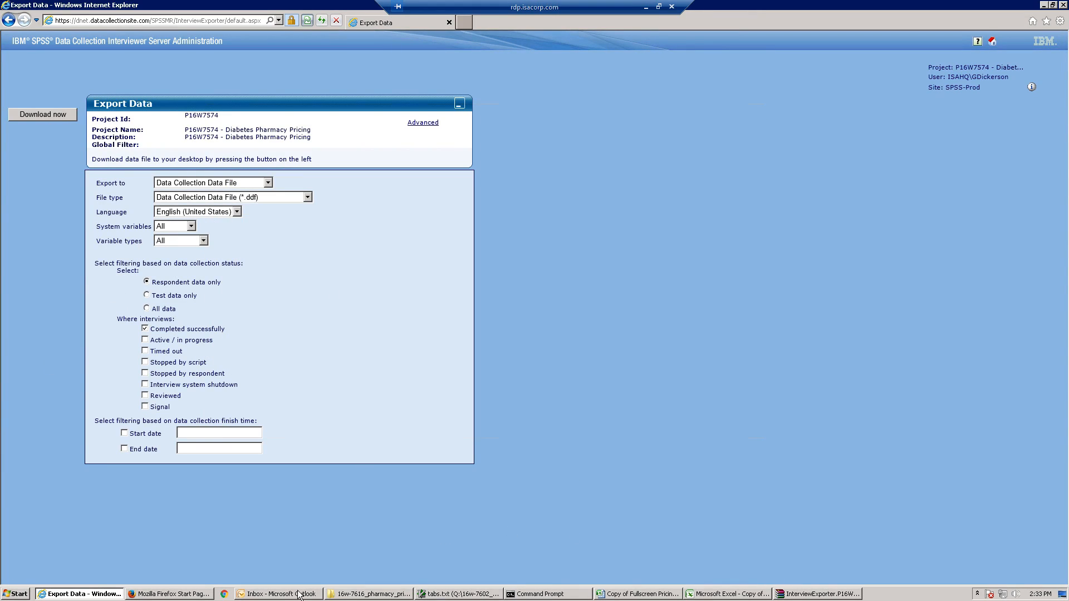
left_click(802, 594)
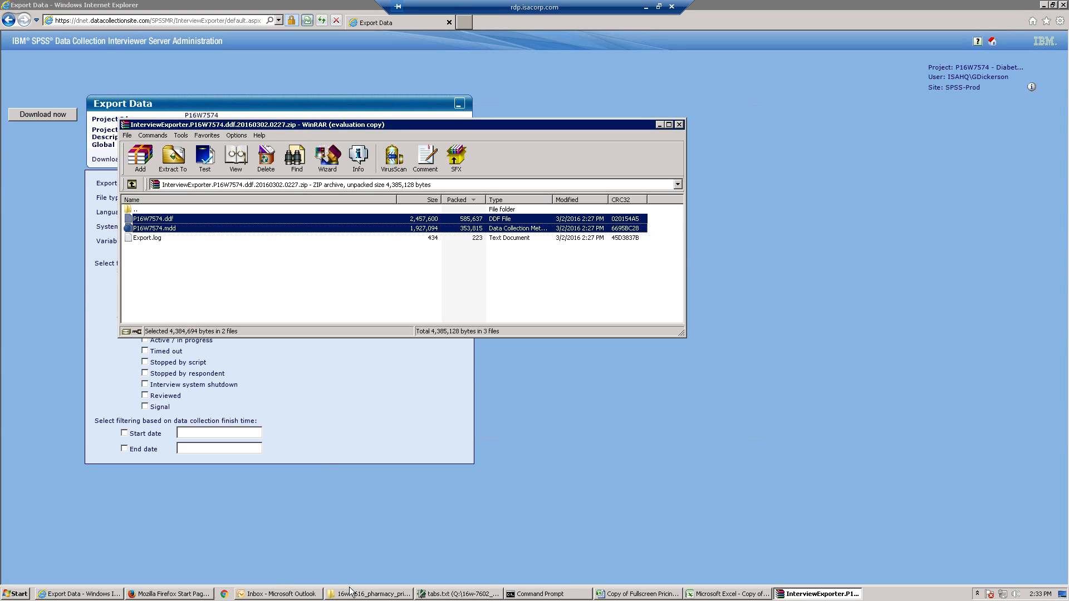
left_click(646, 7)
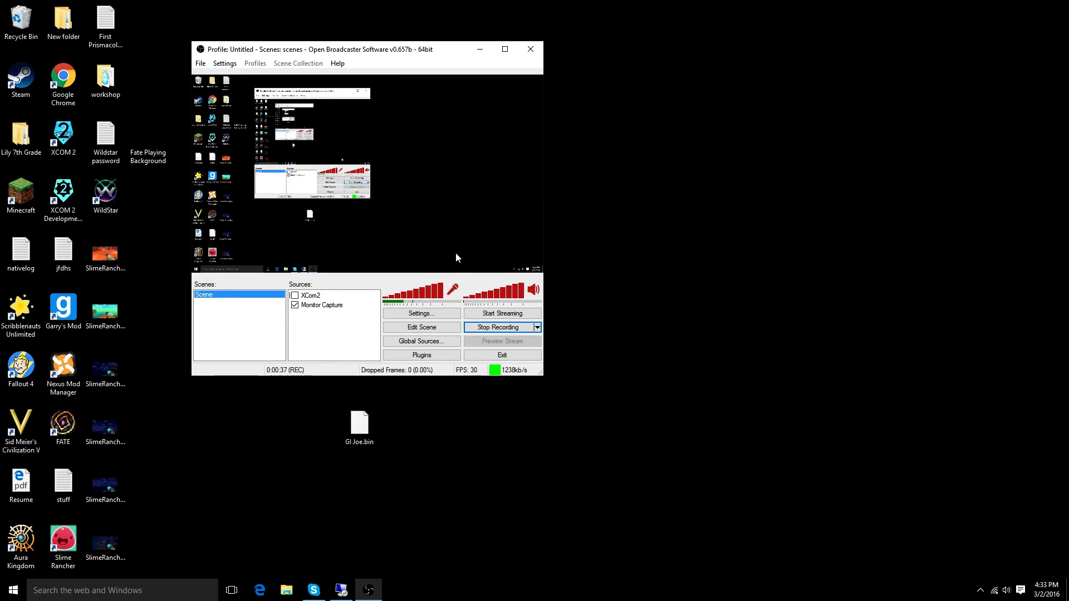
left_click(341, 590)
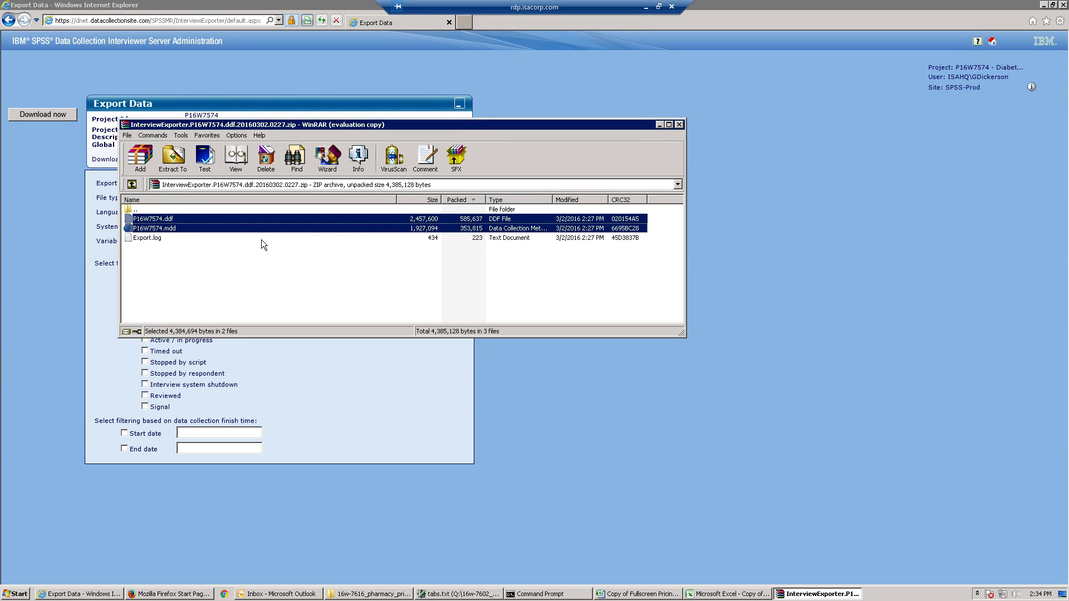
left_click(369, 593)
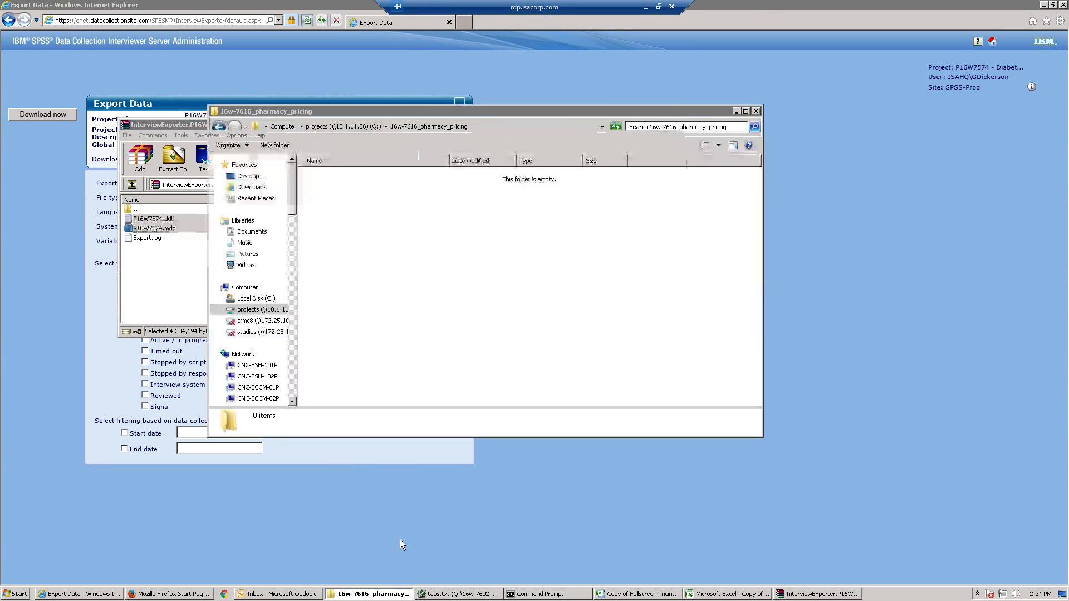
left_click(381, 594)
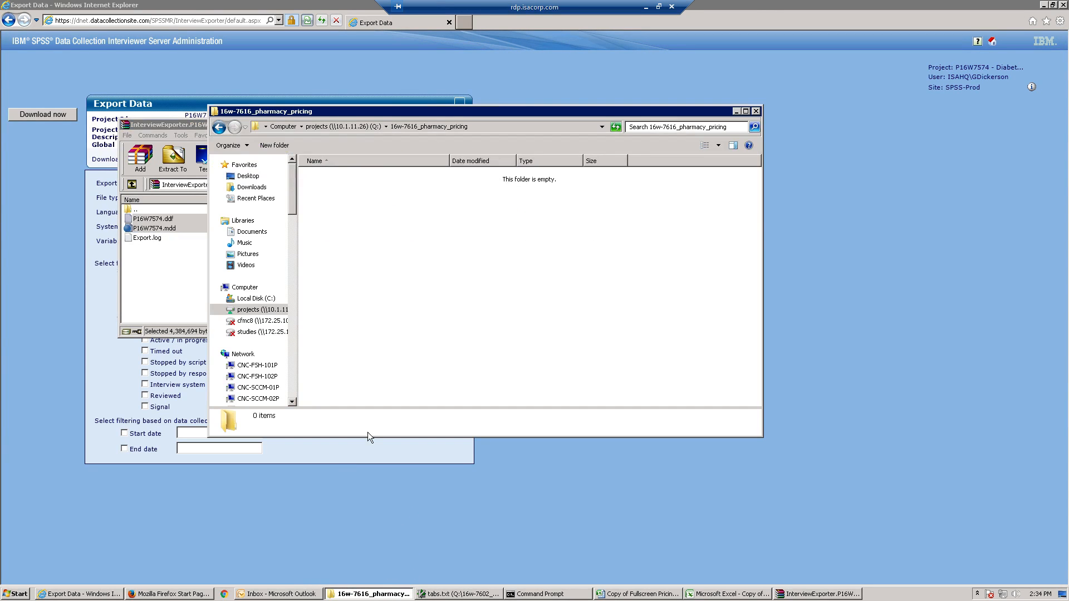
left_click_drag(147, 223, 651, 375)
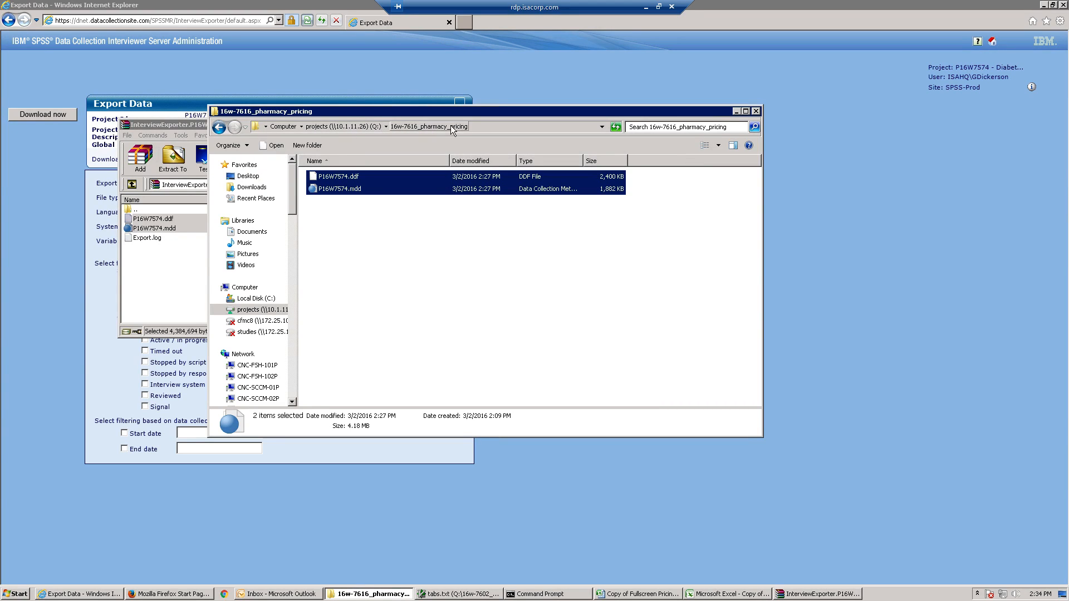
Create a new folder named dp inside the 16w-7616_pharmacy_pricing folder
right_click(427, 243)
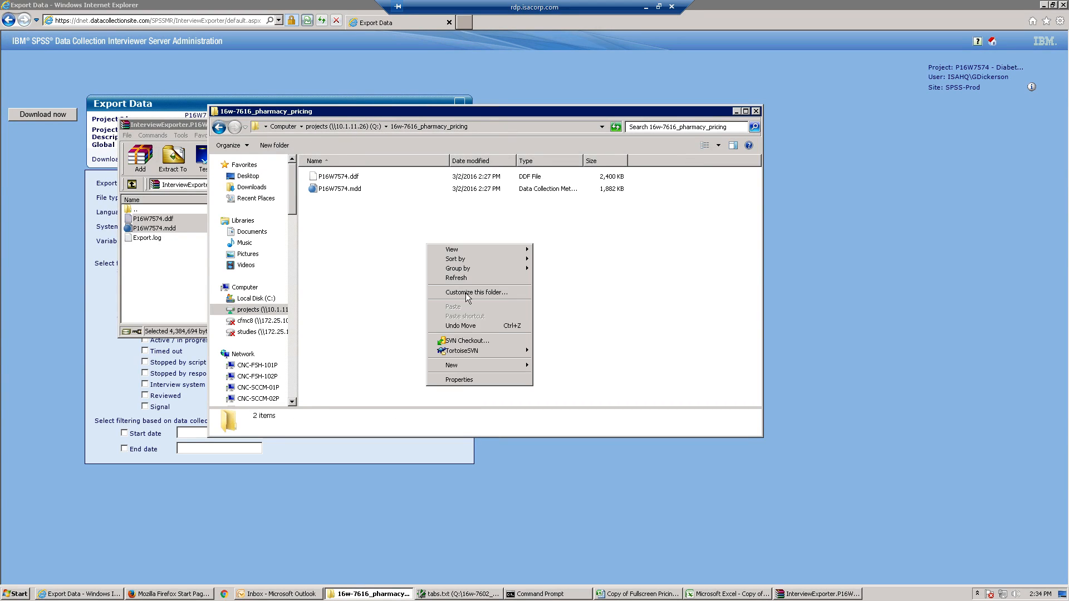
mouse_move(473, 365)
left_click(583, 367)
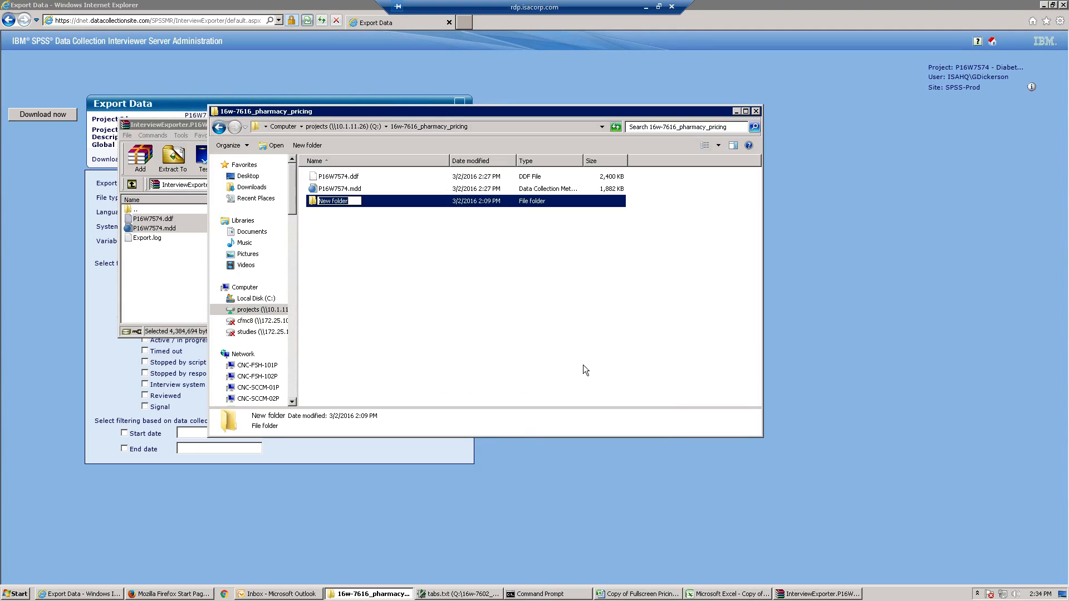
type("dp")
key("Return")
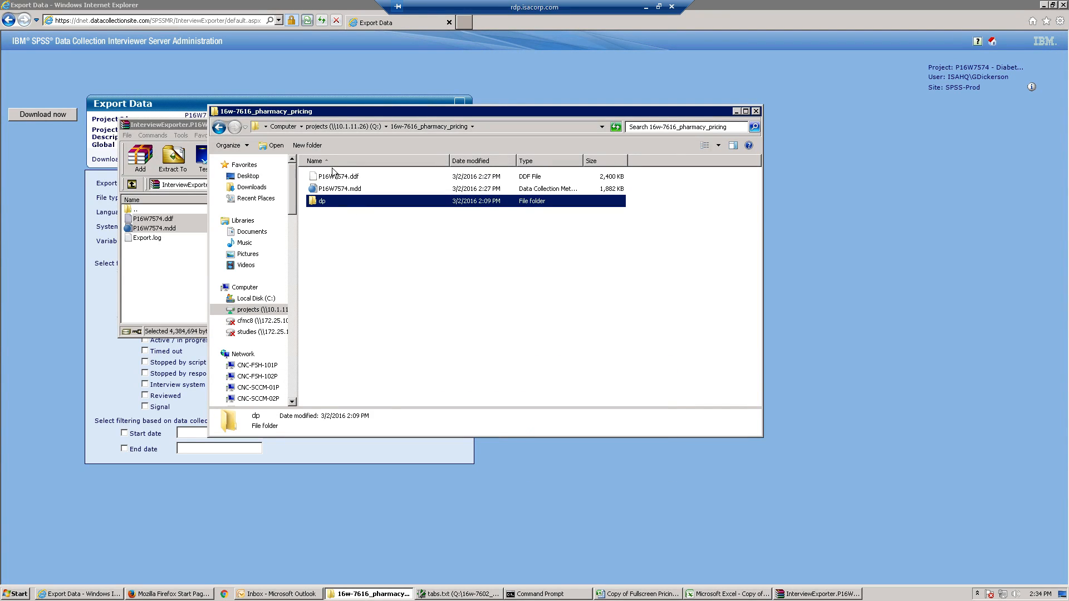
Move P16W7574.ddf and P16W7574.mdd into the dp folder, and open that folder with the archive window closed
left_click(334, 176)
double_click(340, 189)
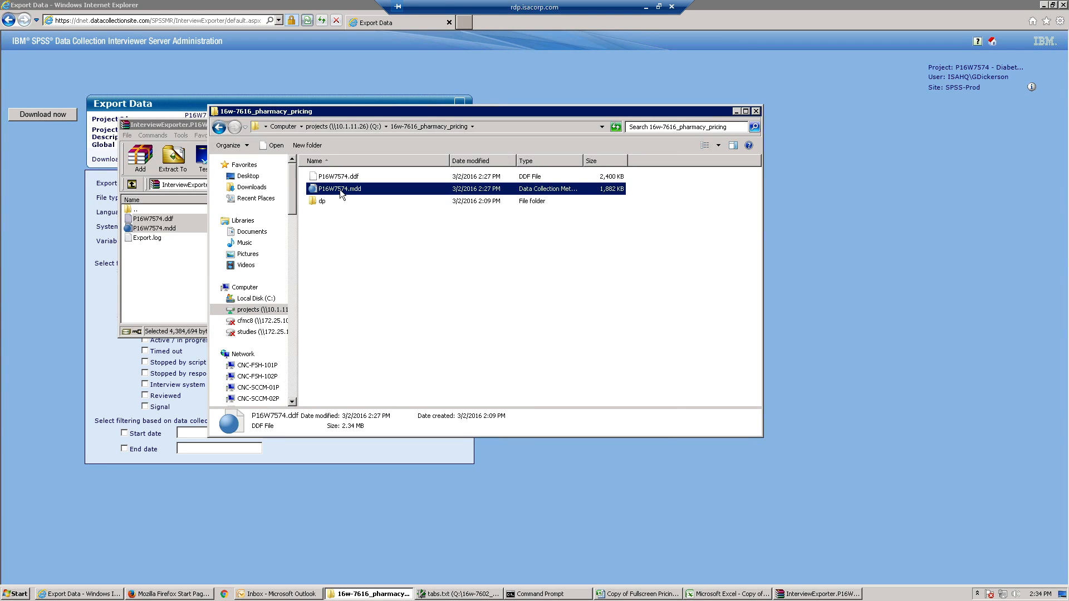
key("super")
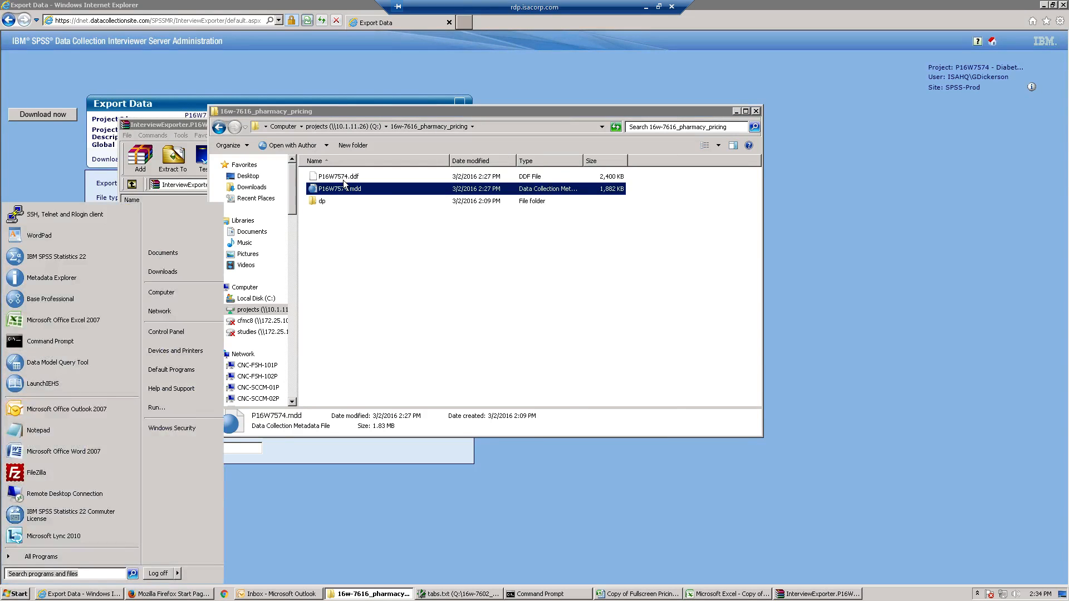
left_click(341, 179)
left_click(362, 244)
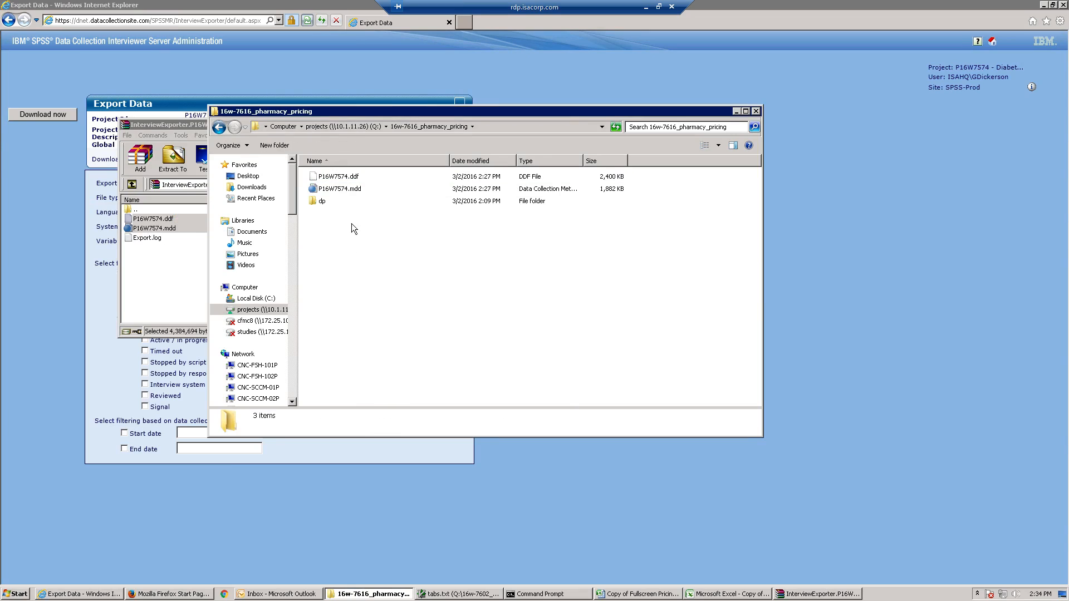
left_click(353, 176)
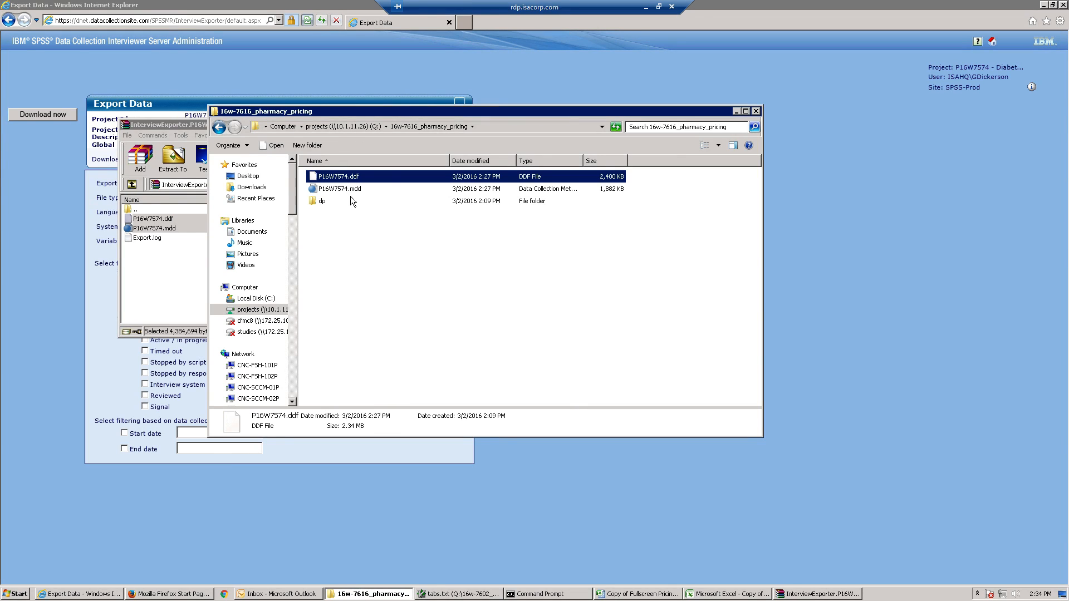
left_click(350, 190, "ctrl")
left_click_drag(340, 180, 318, 203)
left_click(563, 305)
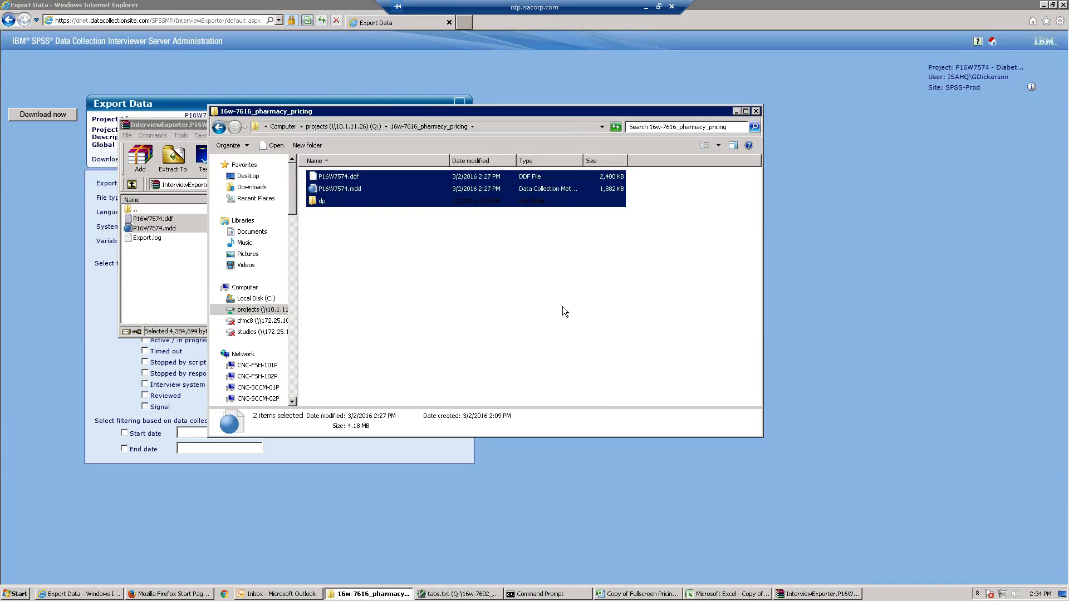
double_click(326, 175)
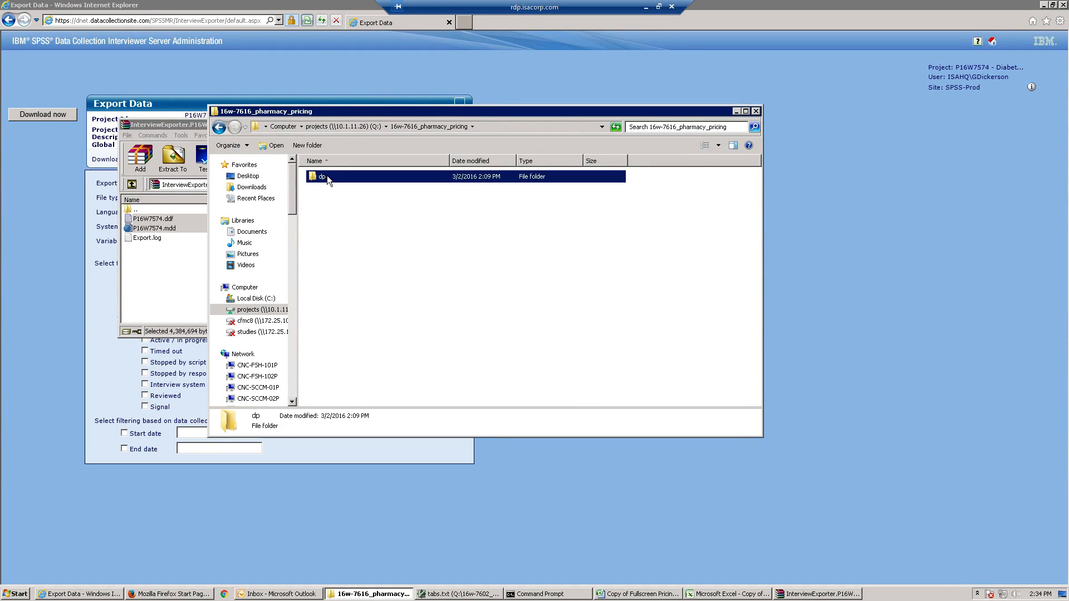
left_click(182, 123)
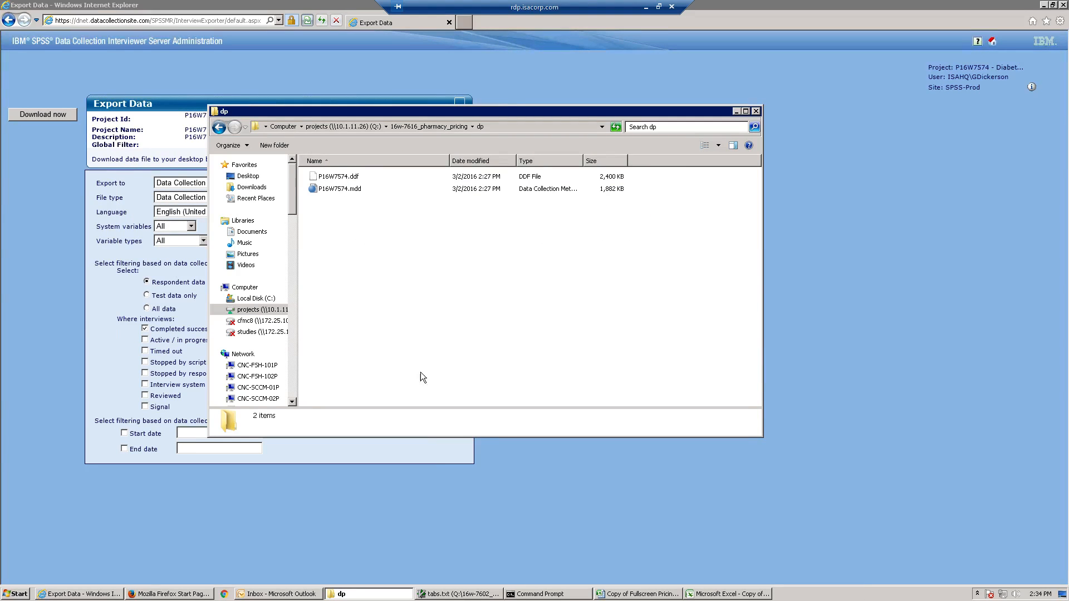
Switch to Command Prompt and move up from the SPSS merge directory to the root of drive Q
left_click(534, 595)
left_click(535, 595)
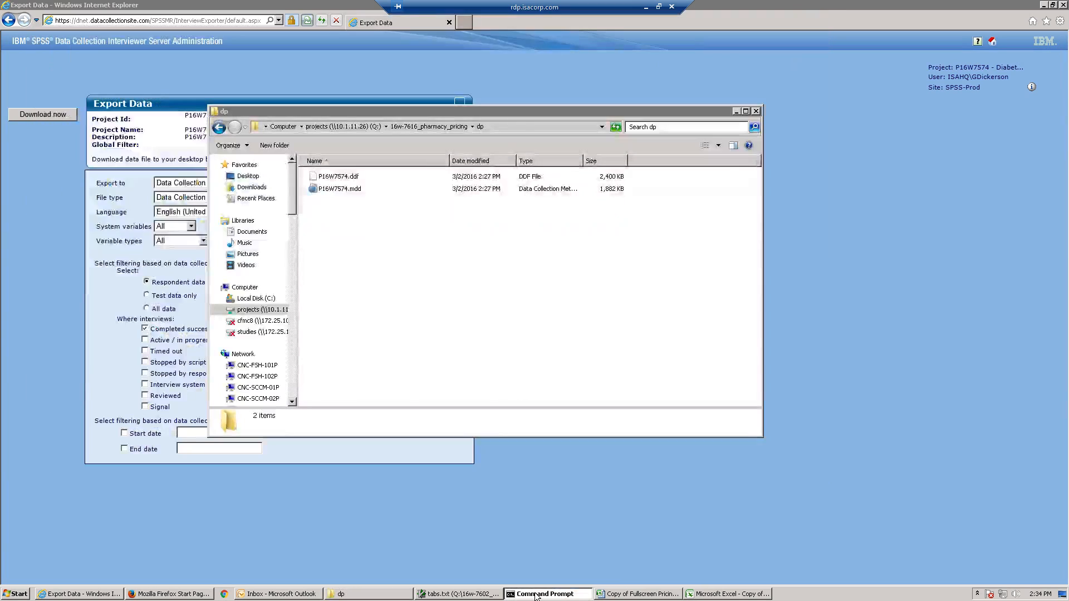
left_click(535, 594)
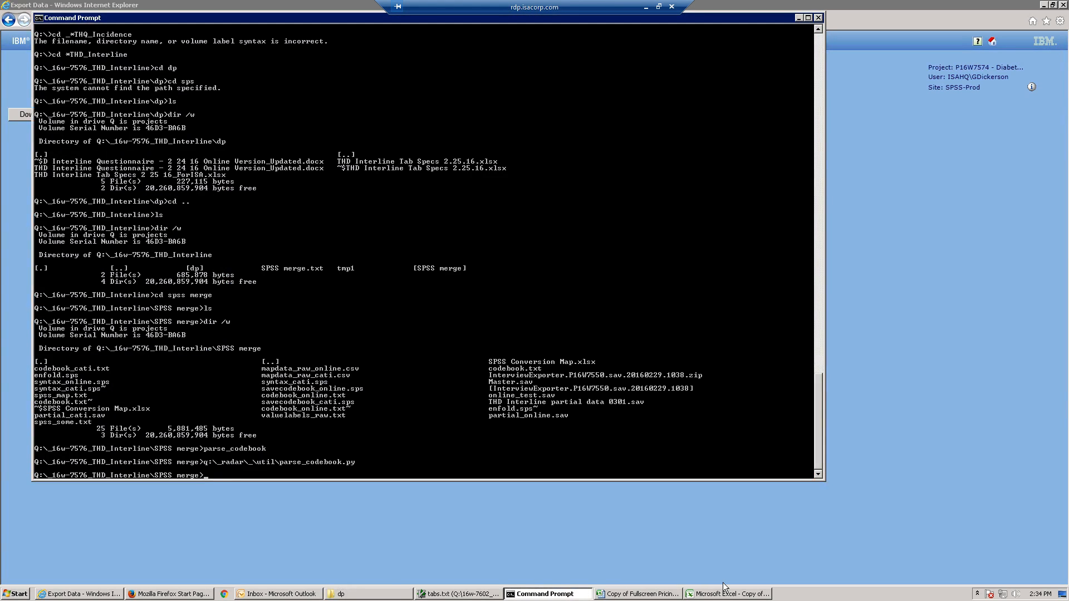
type("cd ..")
key("Return")
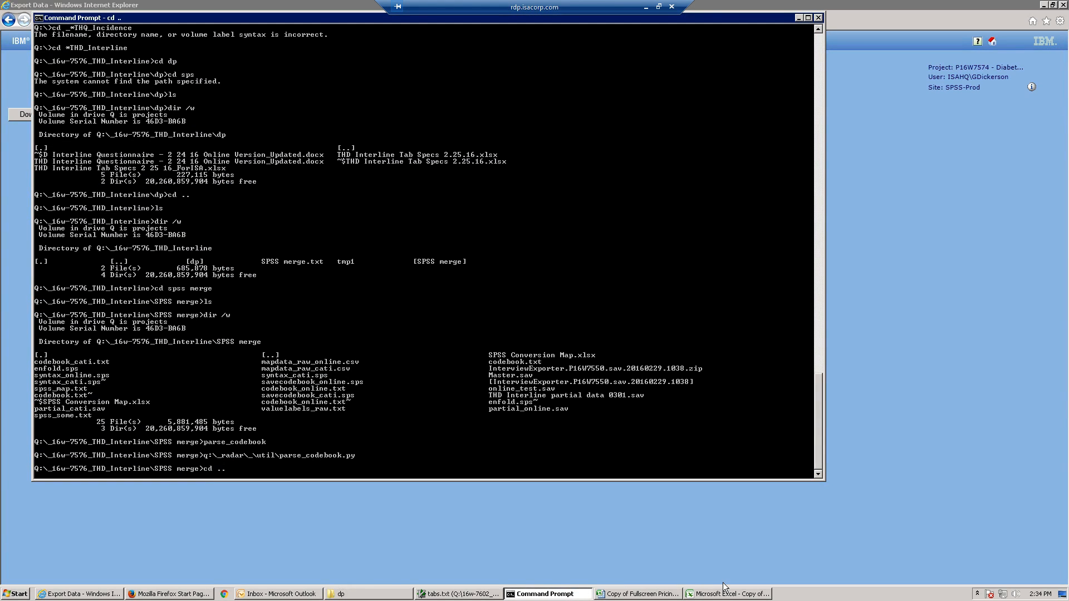
type("cd .cd ..")
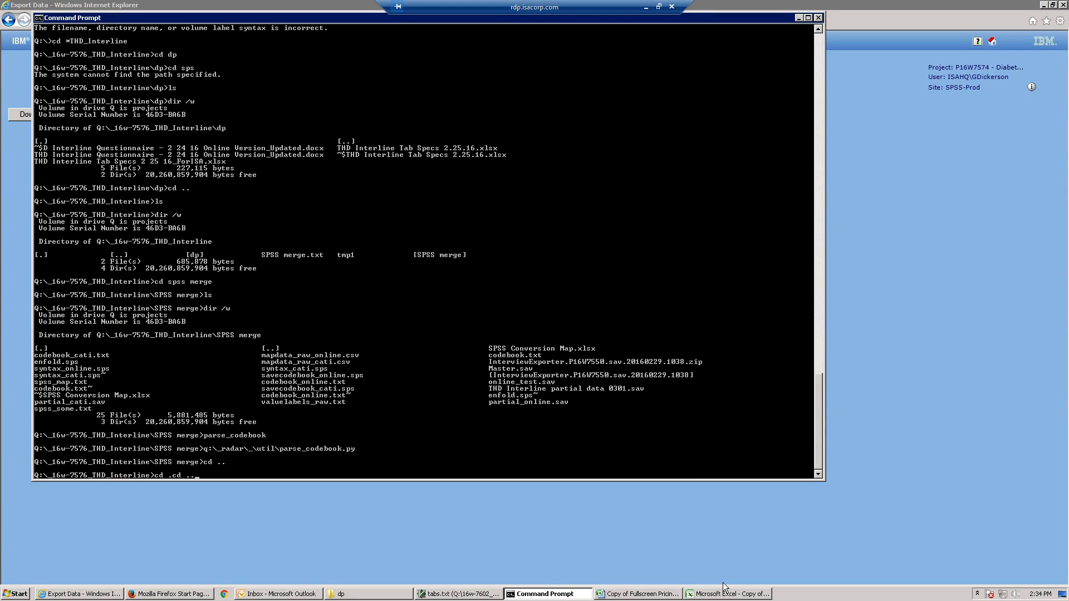
key("BackSpace")
key("BackSpace")
key("Return")
type("cd ..")
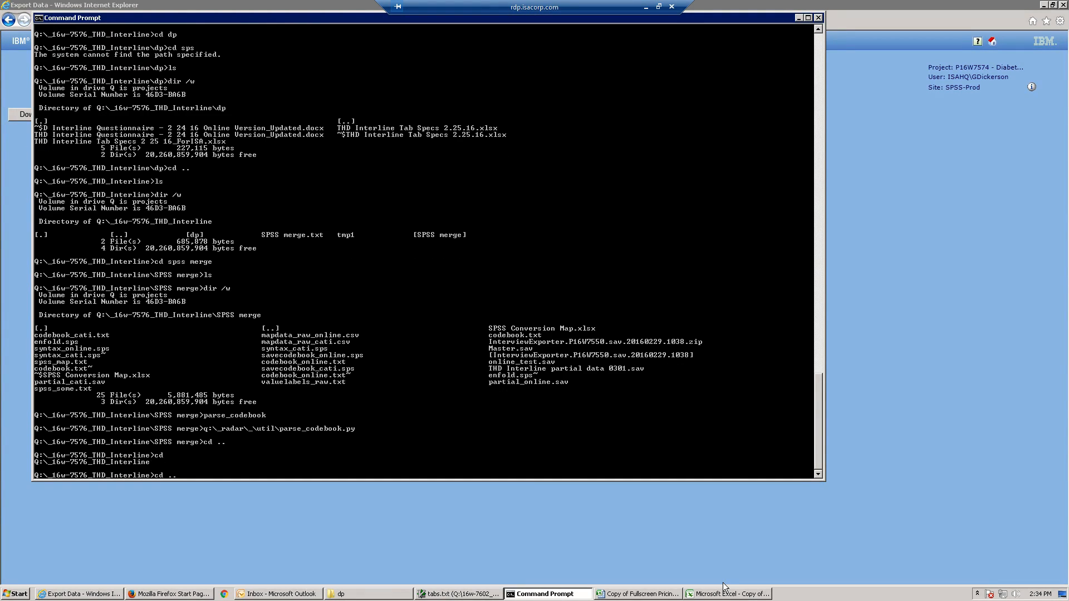
key("Return")
Change the working directory to the dp folder of the project, matching the project folder with *pharmacy_pricing
type("cd *")
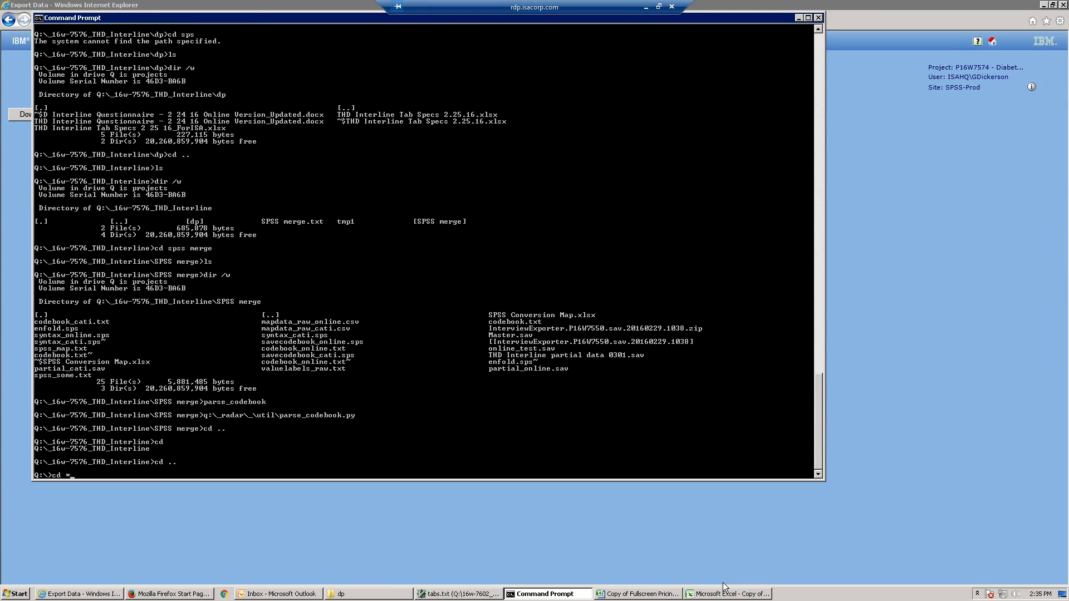
key("alt+Tab")
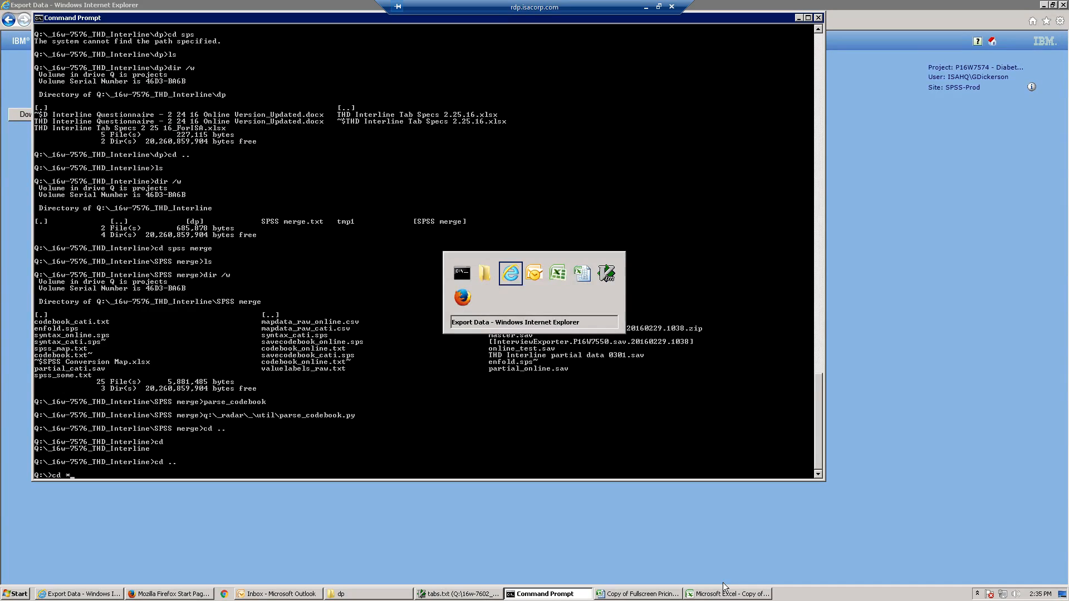
key("alt+Tab")
key("alt+Tab")
key("alt+Tab")
key("alt+Tab")
key("alt+Tab")
key("alt+Tab")
key("alt+Tab")
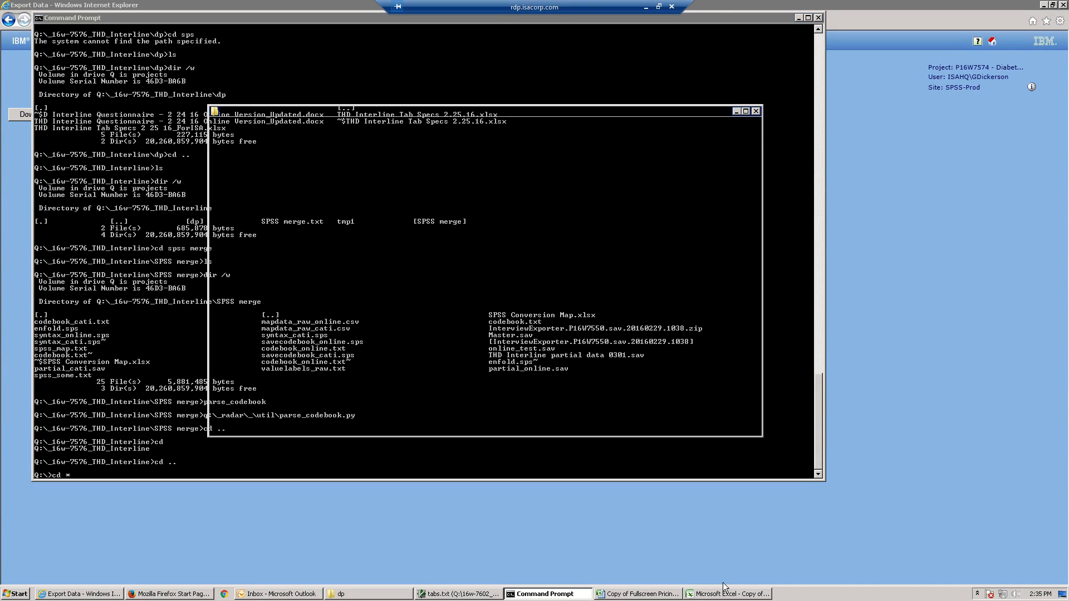
key("alt+Tab")
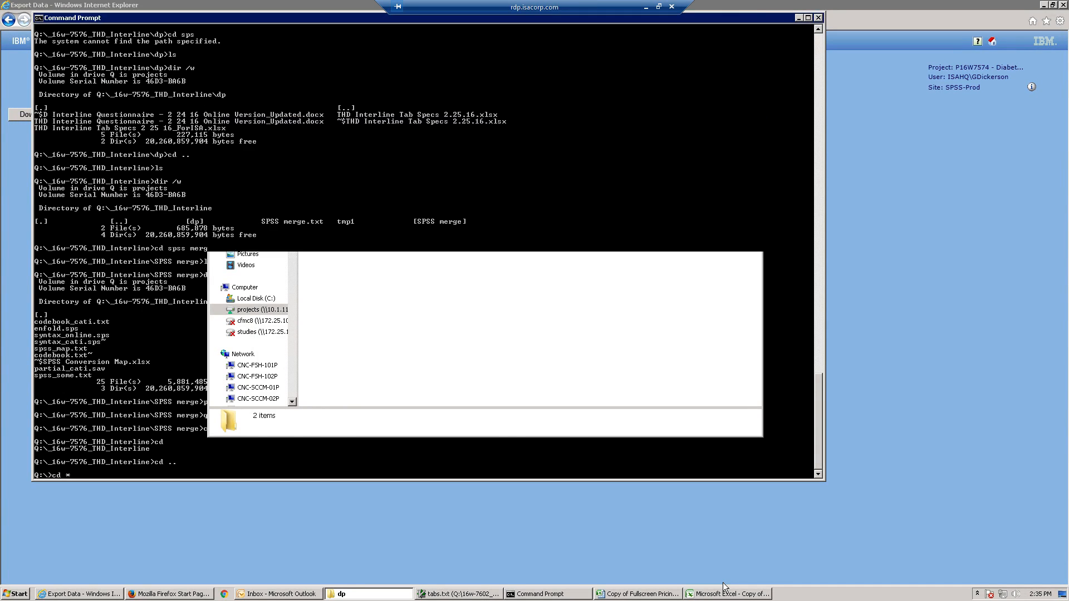
type("cd *pharmacy_p")
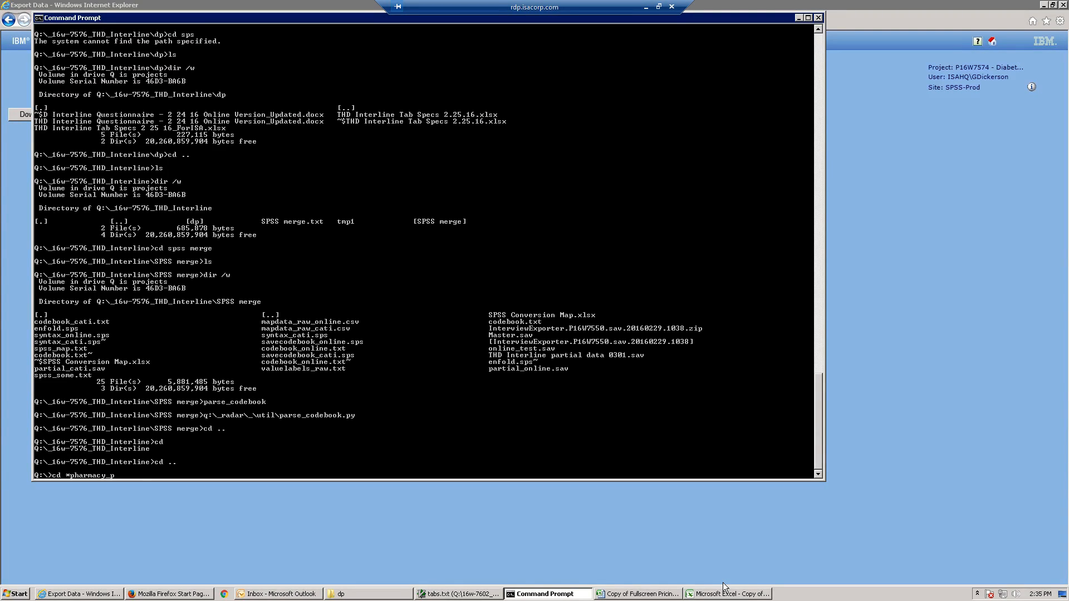
type("ricing")
key("Return")
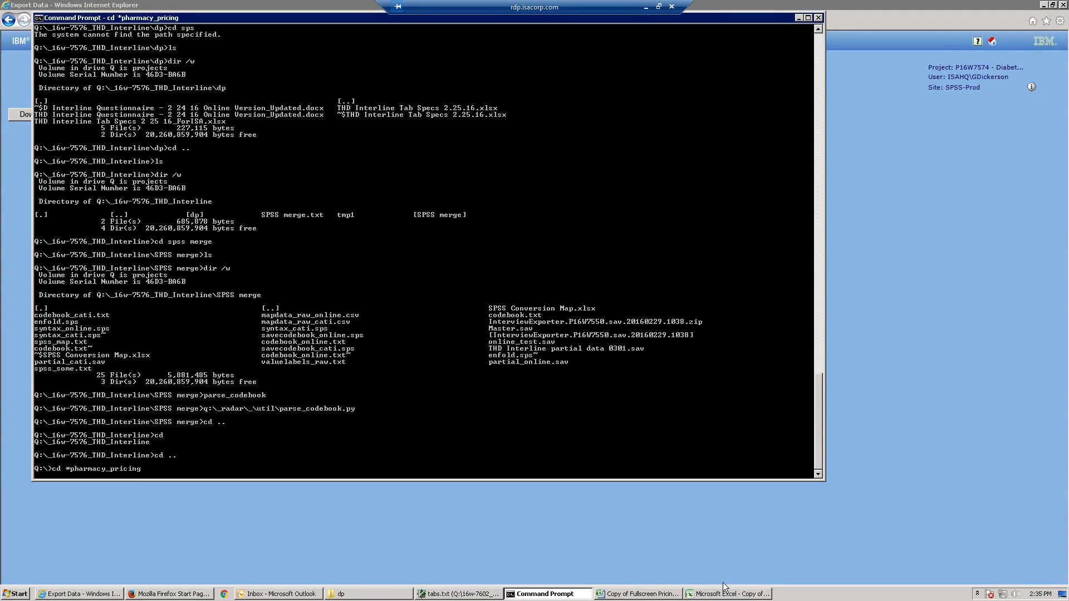
type("cd dp")
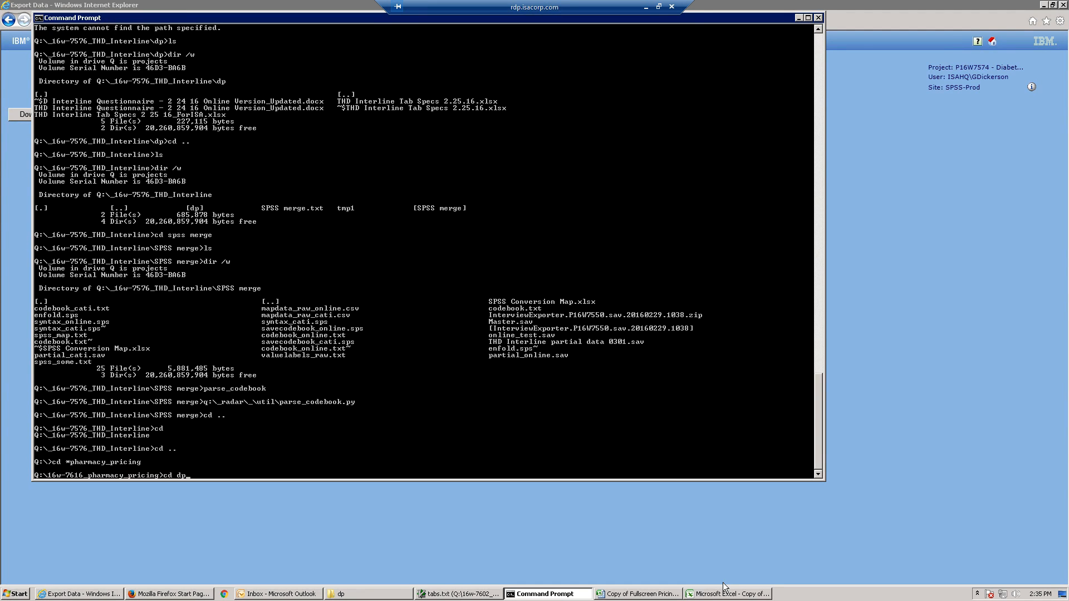
key("Return")
List the files in the dp directory and run the radar command there
type("dir")
key("Return")
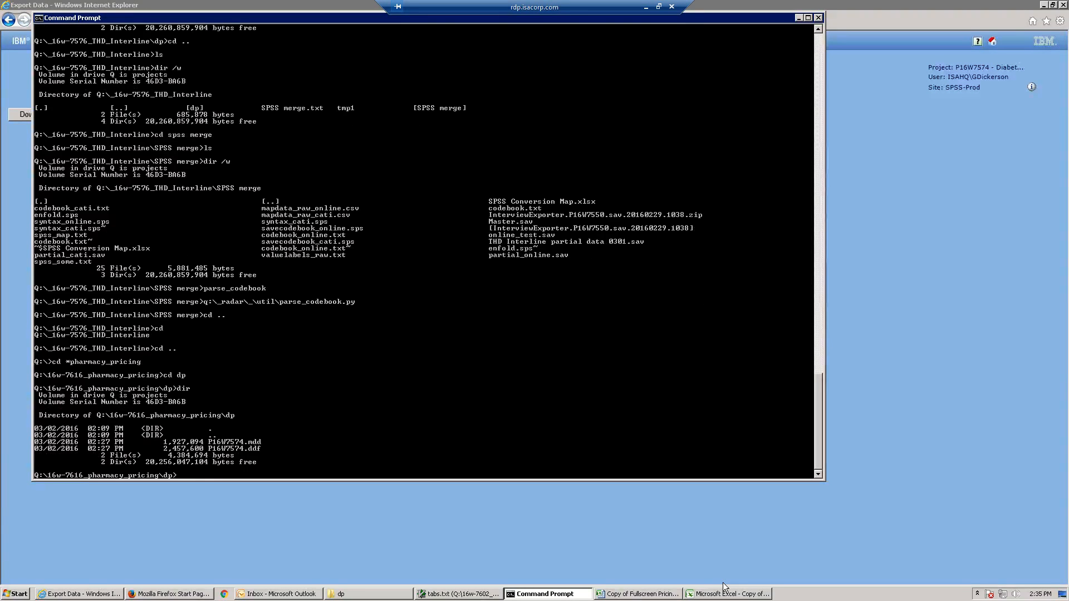
type("radar")
key("Return")
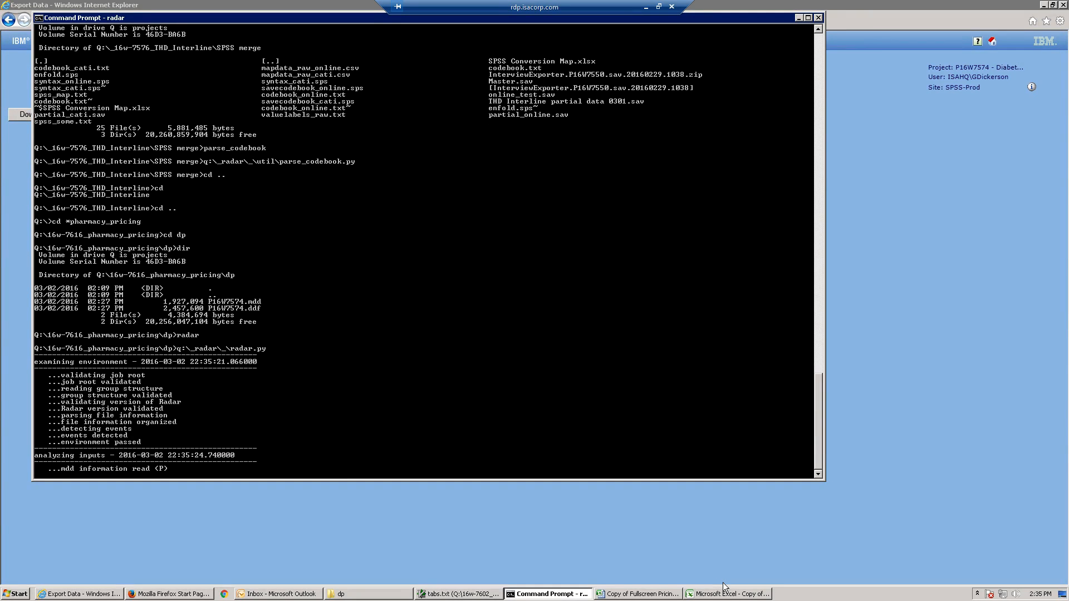
Inspect the data folder inside dp in the file explorer, and select variable_usage_CLIENT_JOBNUM.xlsx back in dp
key("alt+Tab")
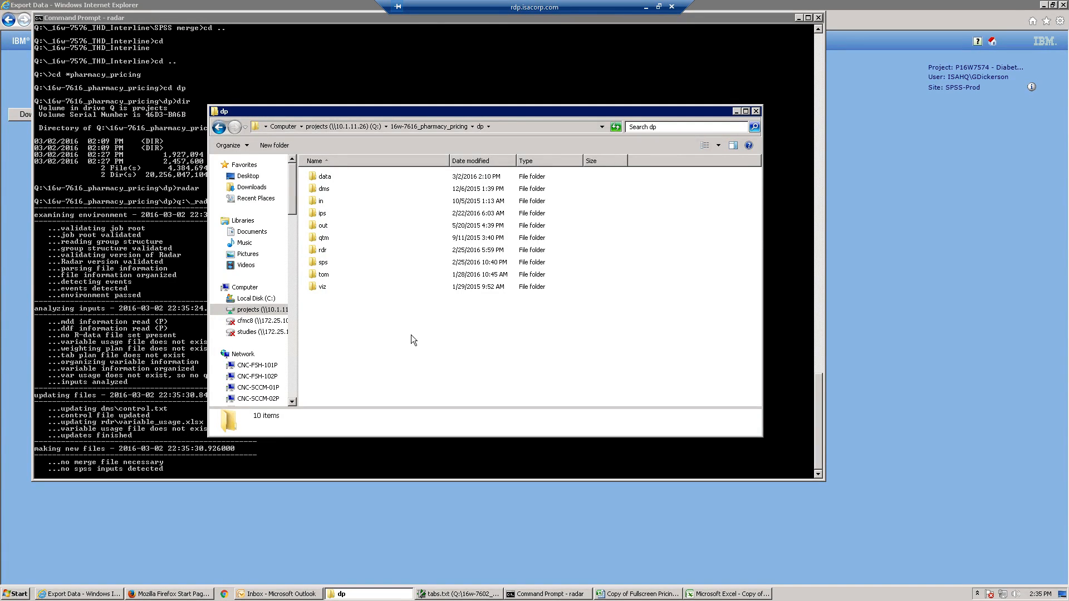
double_click(325, 176)
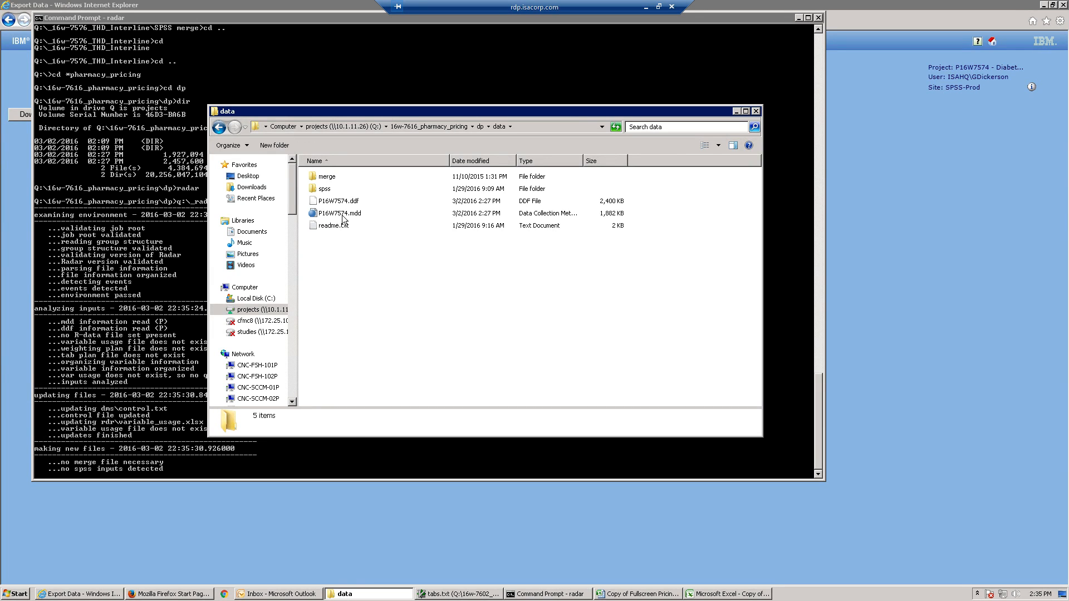
left_click(481, 126)
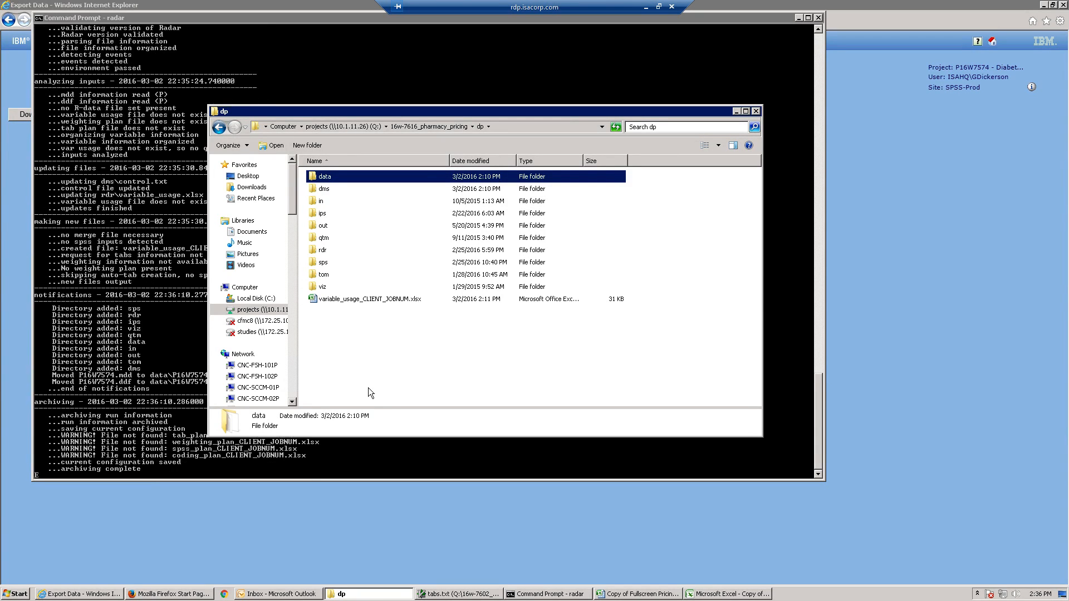
left_click(360, 299)
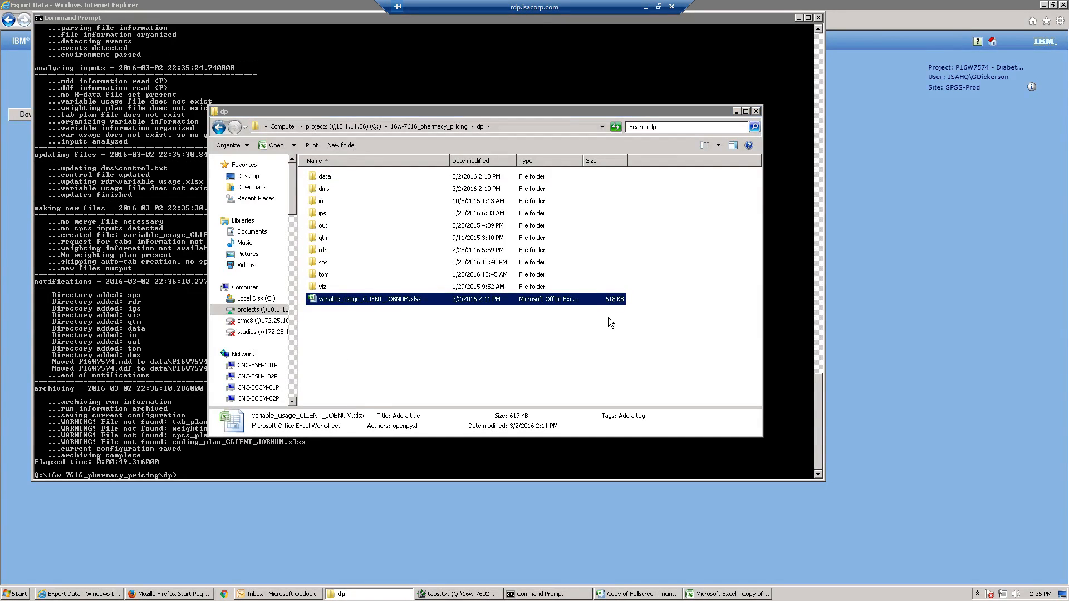
Delete variable_usage_CLIENT_JOBNUM.xlsx from the dp folder and return to Command Prompt
key("Delete")
left_click(572, 342)
left_click(76, 335)
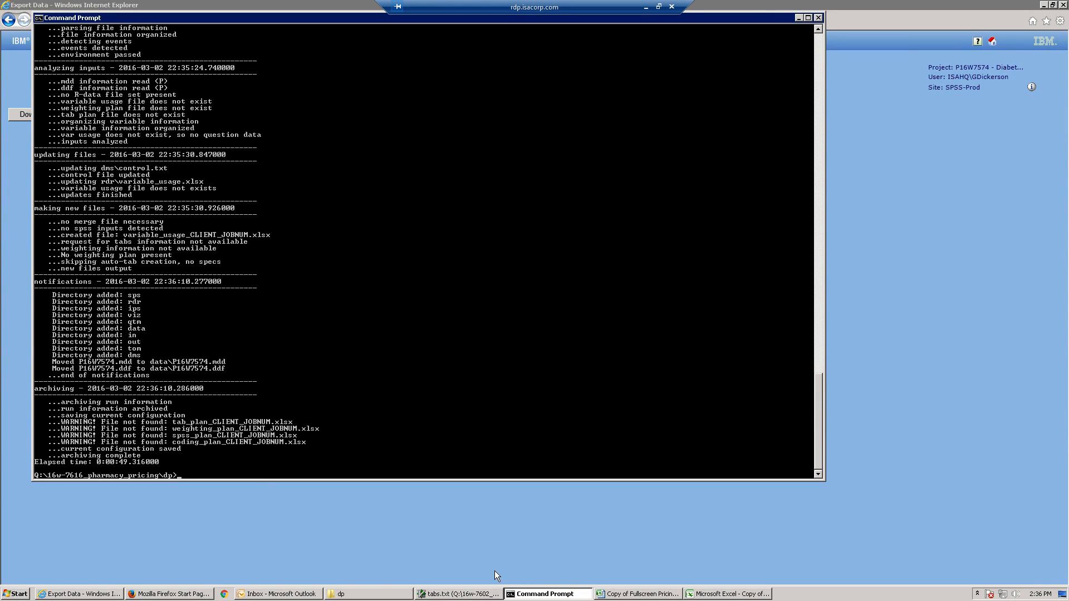
Edit dms/control.txt in Vim and set job_title to "Diabetes Pharmacy Pricing"
type("vim dms/control.txt")
key("Return")
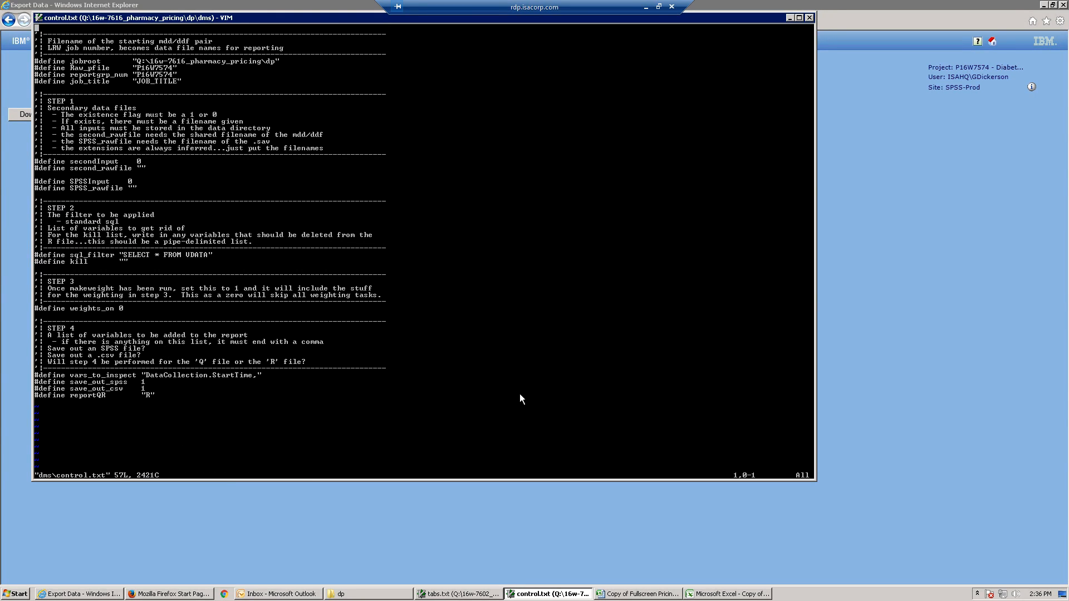
key("j")
key("j")
key("j")
key("j")
key("j")
key("j")
key("j")
key("j")
key("j")
key("k")
key("c")
key("i")
key("quotedbl")
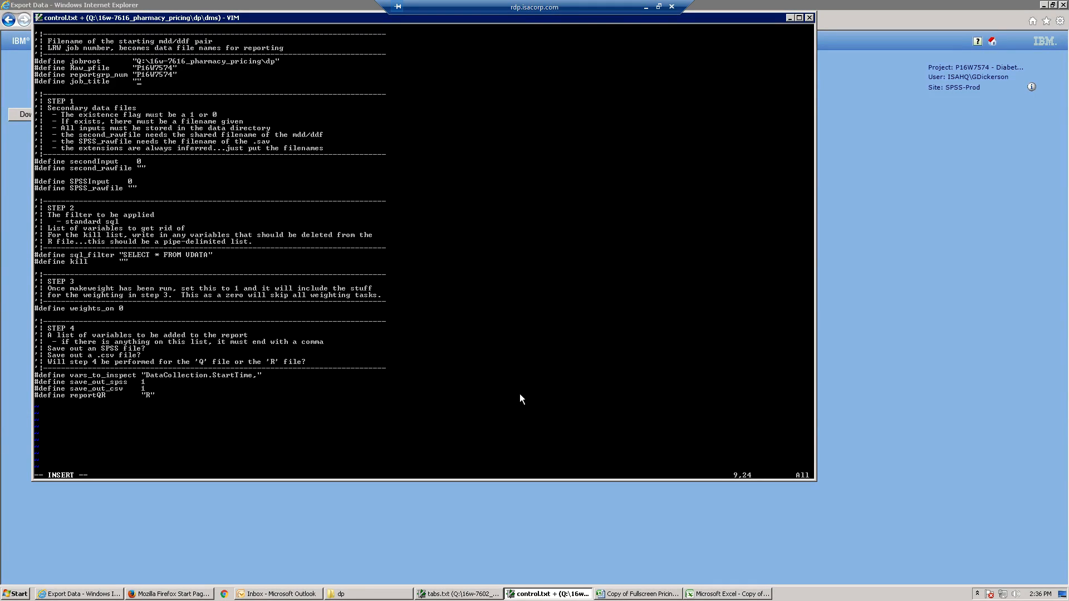
type("Diabetes Pharmap")
key("BackSpace")
type("cy Pricing")
key("Escape")
Set reportgrp_num to "151676" in control.txt, then save the file and quit Vim
key("k")
key("b")
type("cw151")
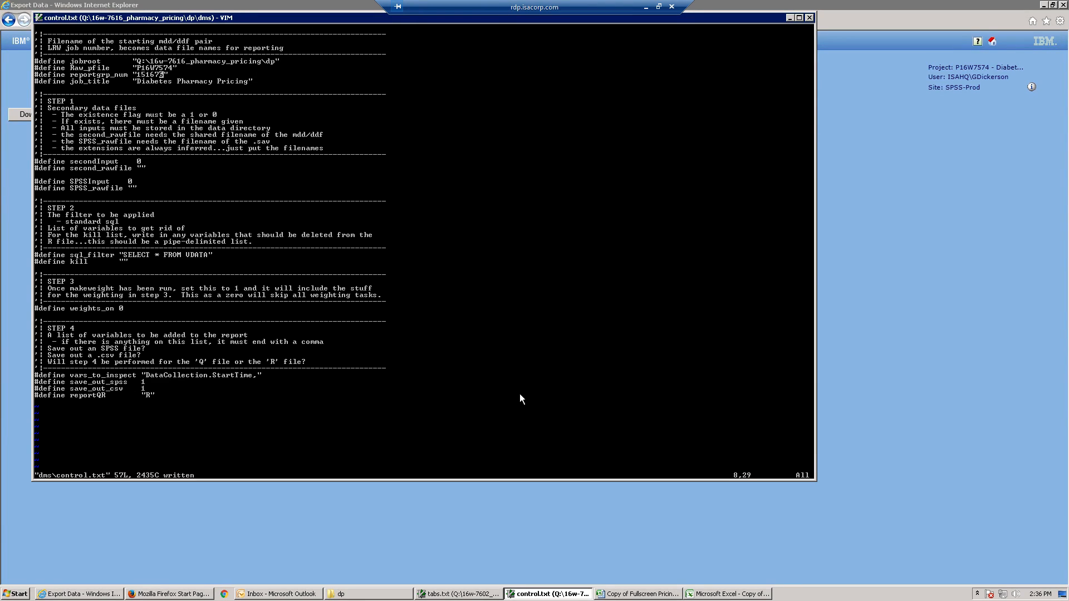
type(":q")
key("Return")
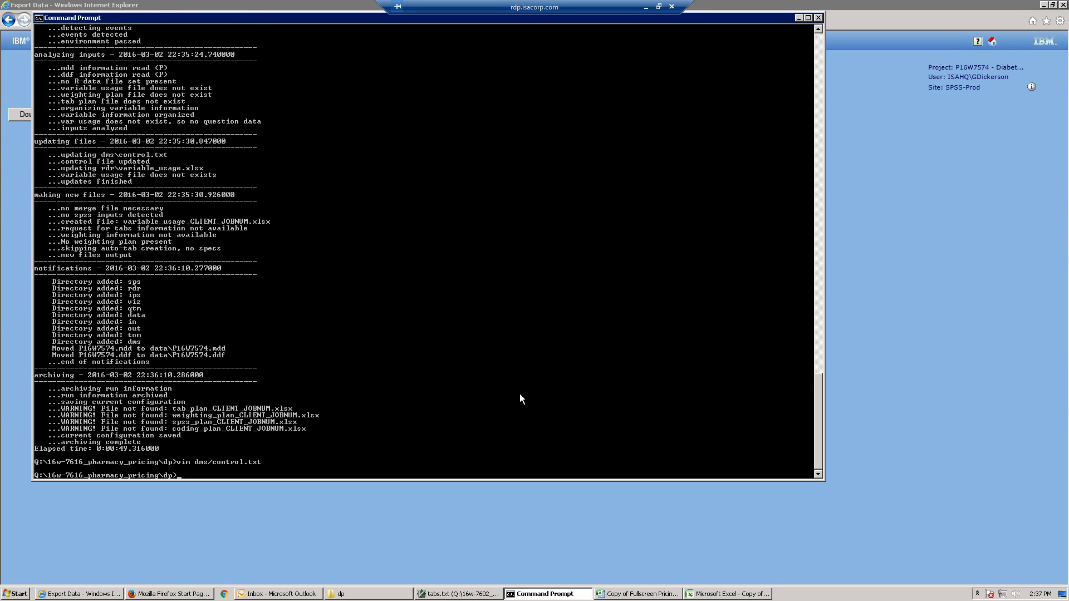
Run radar again in the dp directory and open the generated variable_usage_151676.xlsx from the dp folder
type("radar")
key("Return")
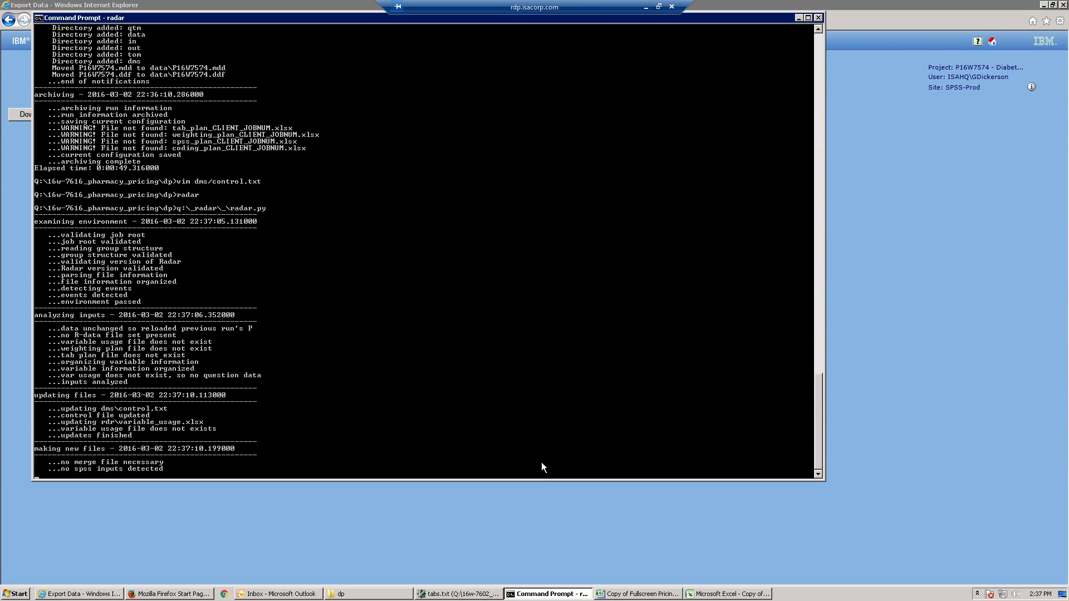
left_click(347, 594)
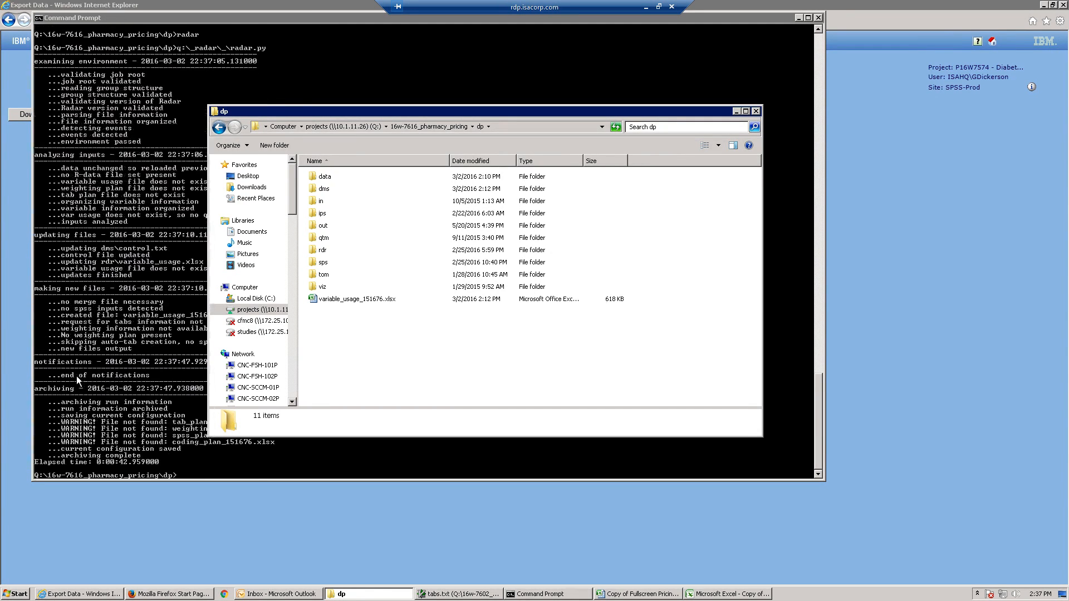
double_click(365, 299)
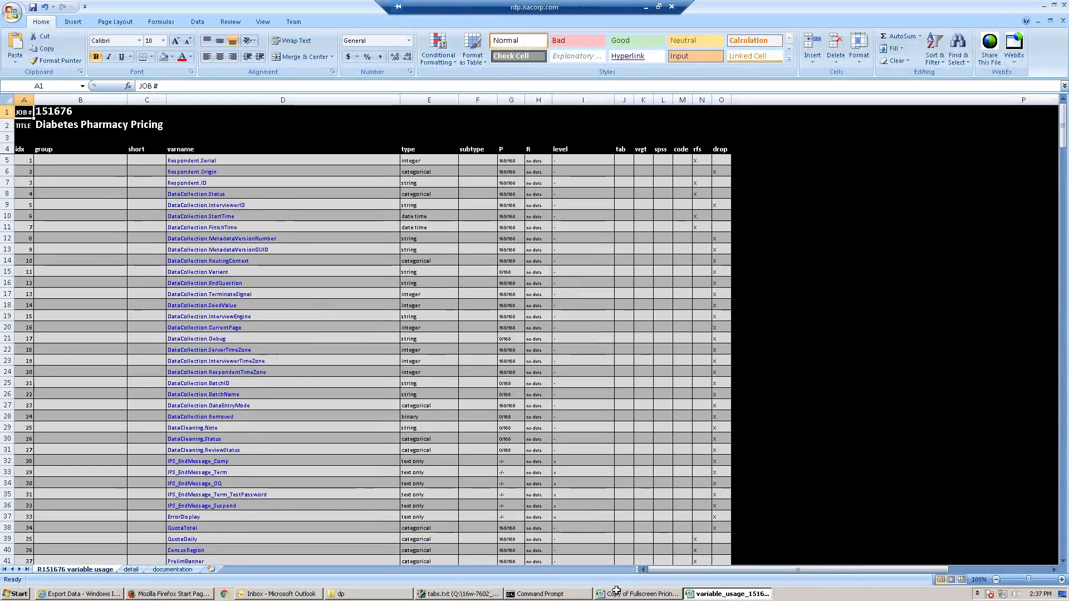
Close the Copy of Fullscreen Pricing Study - Tab Specs Updated.xlsm workbook, saving its changes
left_click(634, 594)
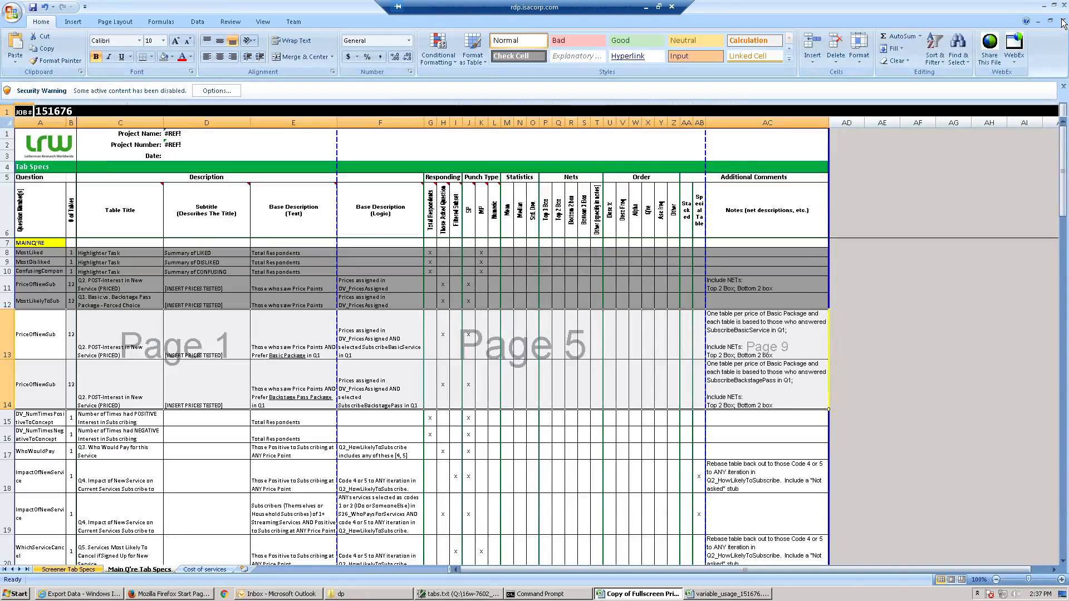
left_click(1062, 21)
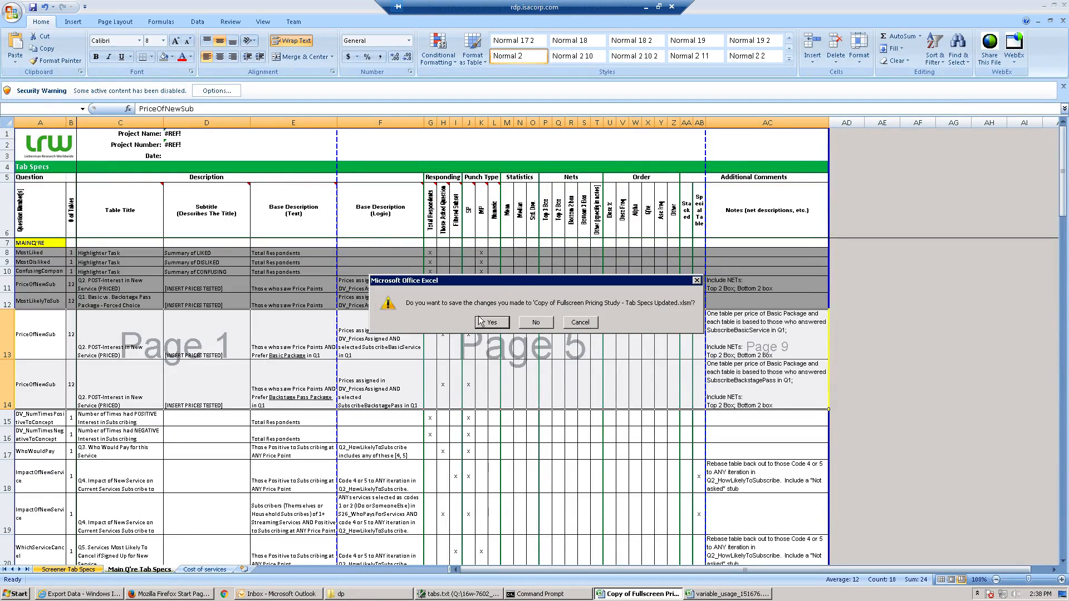
left_click(489, 323)
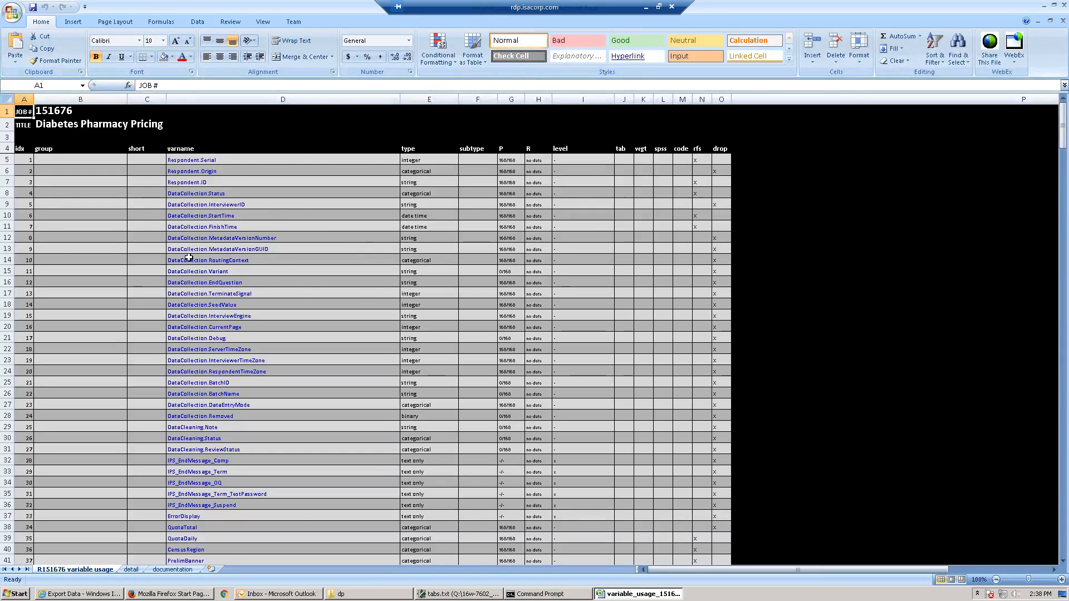
Clear all x marks in the rfs column for the SnifferData variables in the variable usage sheet
right_click(720, 161)
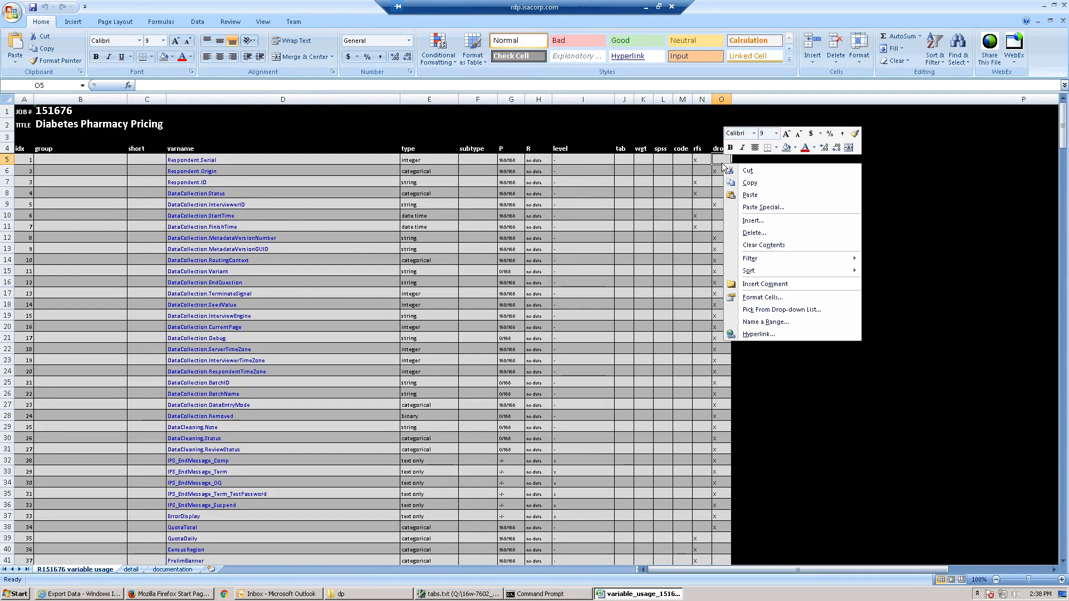
left_click(331, 263)
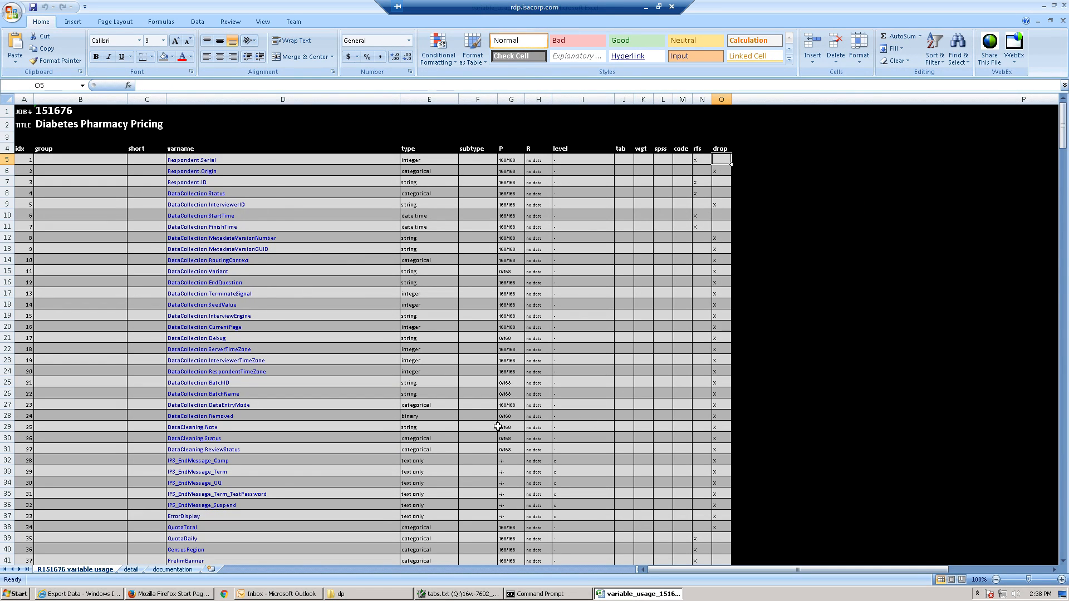
scroll(479, 440, "down", 2)
scroll(350, 428, "down", 1)
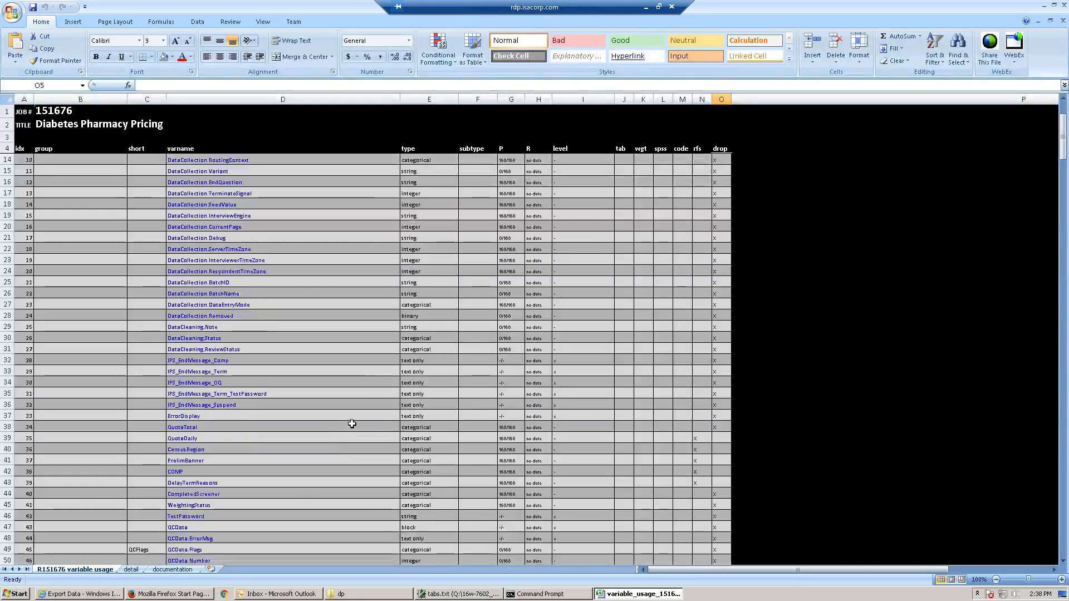
scroll(351, 425, "down", 4)
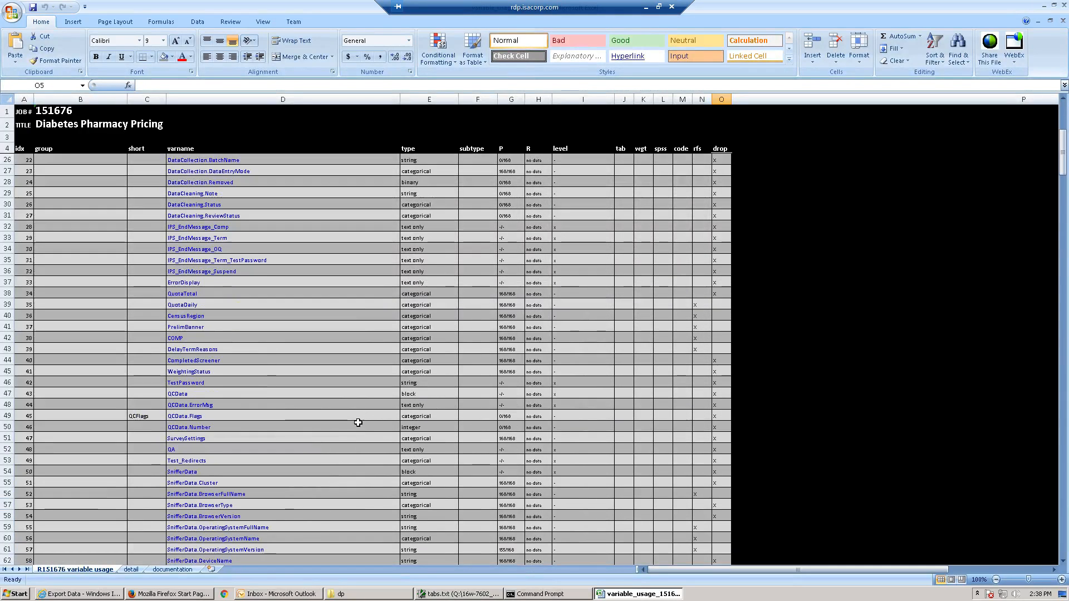
scroll(360, 424, "down", 2)
scroll(579, 468, "down", 2)
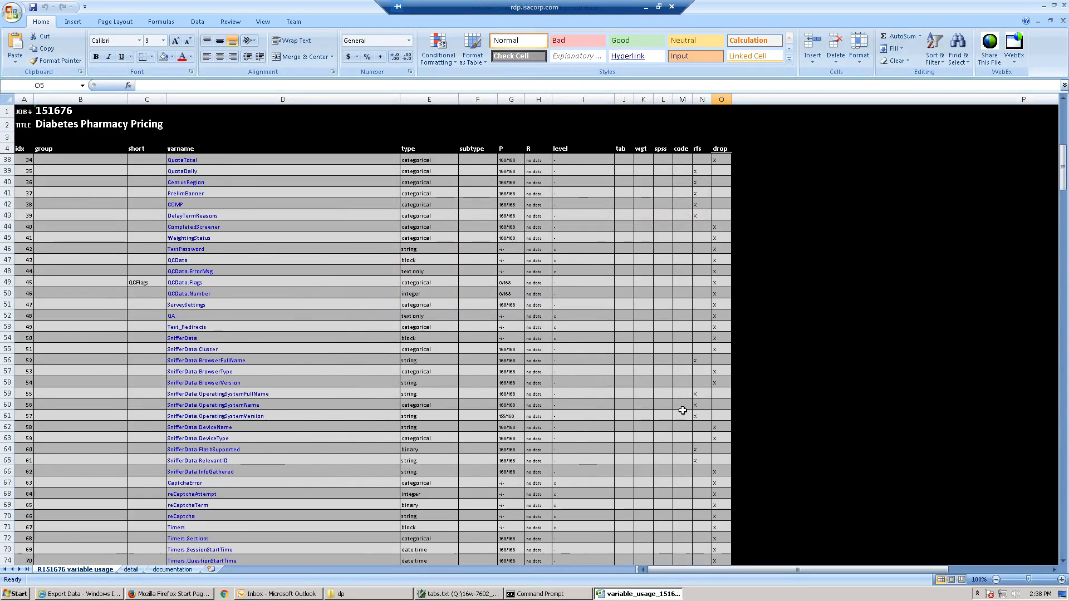
scroll(696, 359, "down", 1)
left_click(701, 360)
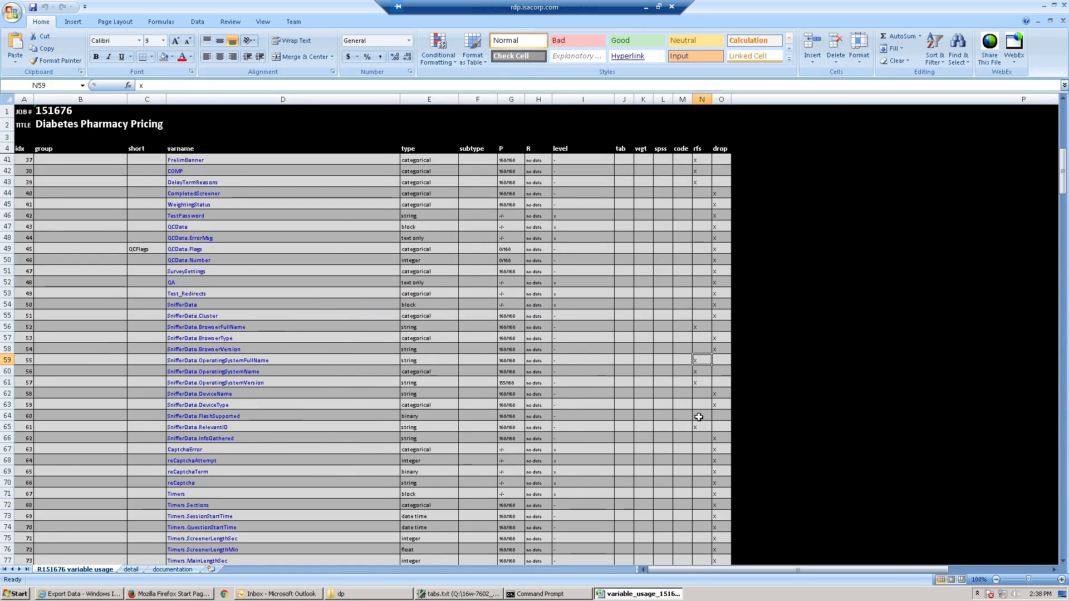
left_click_drag(699, 417, 699, 427)
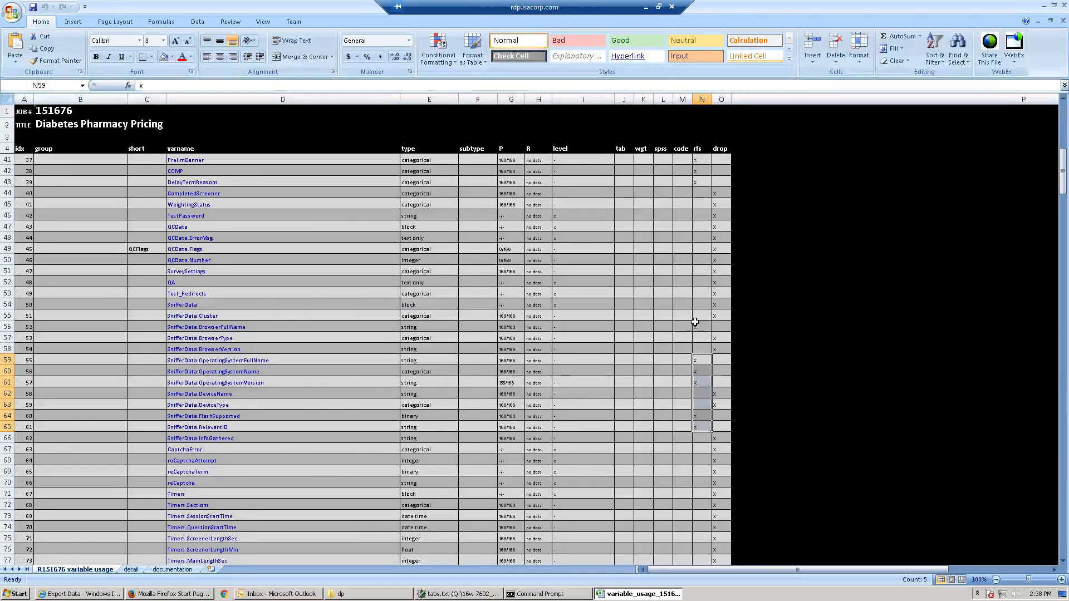
left_click_drag(700, 309, 693, 440)
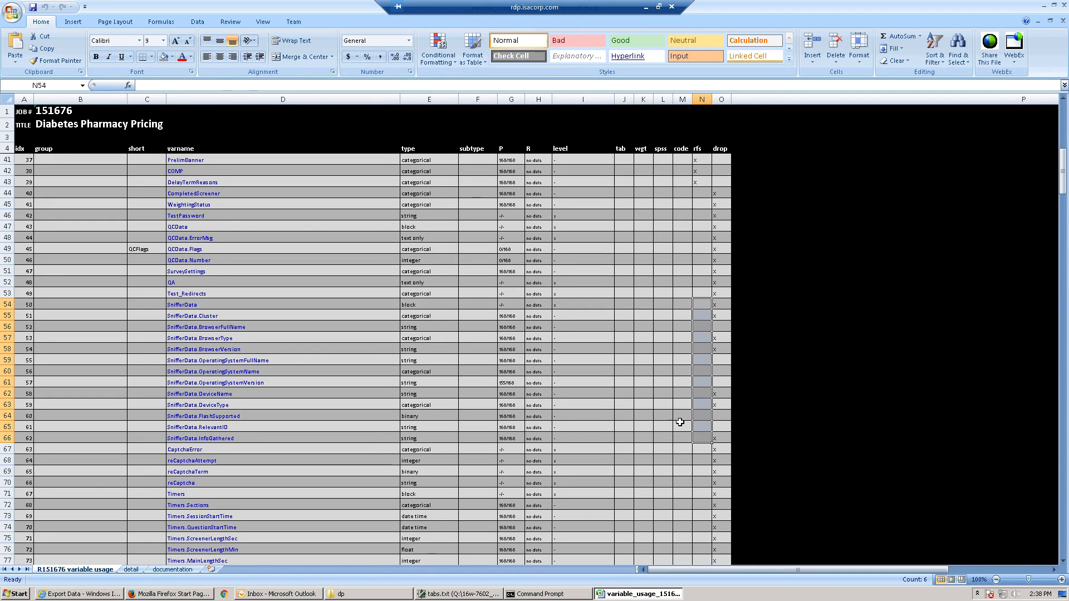
Enter x in the drop column for SnifferData BrowserFullName, OperatingSystemFullName, OperatingSystemName, OperatingSystemVersion, FlashSupported and RelevantID
left_click(717, 327)
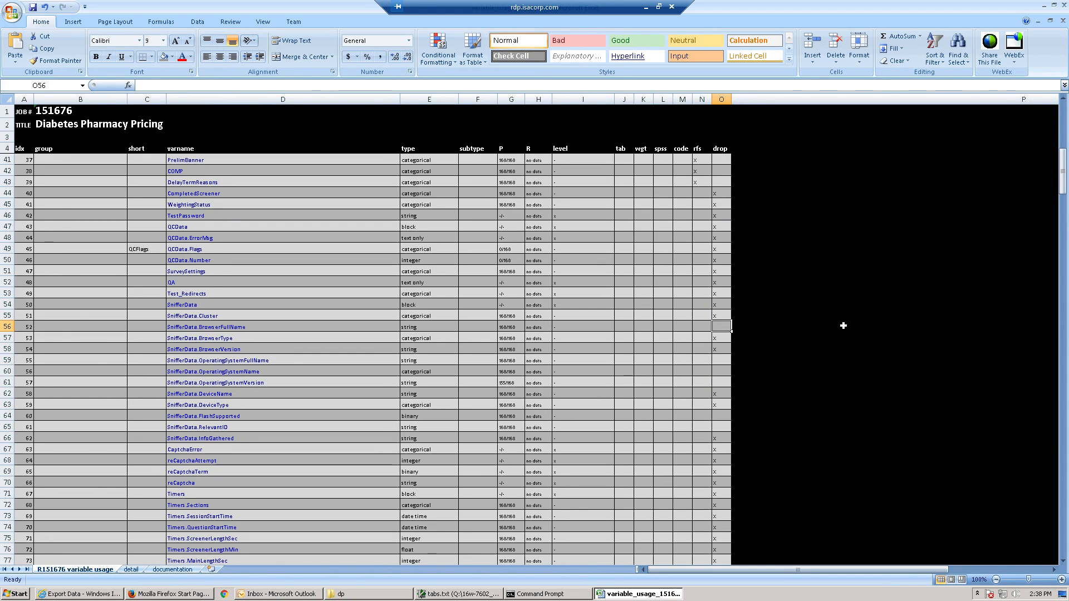
type("x")
key("Return")
type("x")
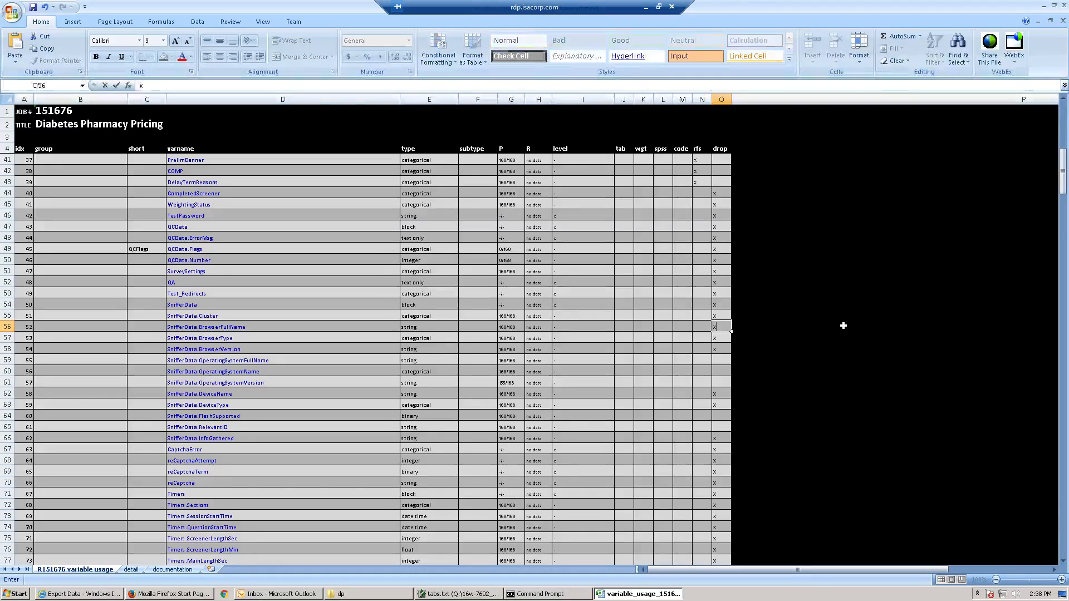
key("Down")
key("Down")
type("x")
key("Down")
type("x")
key("Down")
key("x")
key("Down")
key("Down")
key("Down")
type("x")
key("Down")
key("x")
key("Down")
key("Down")
key("Down")
key("Down")
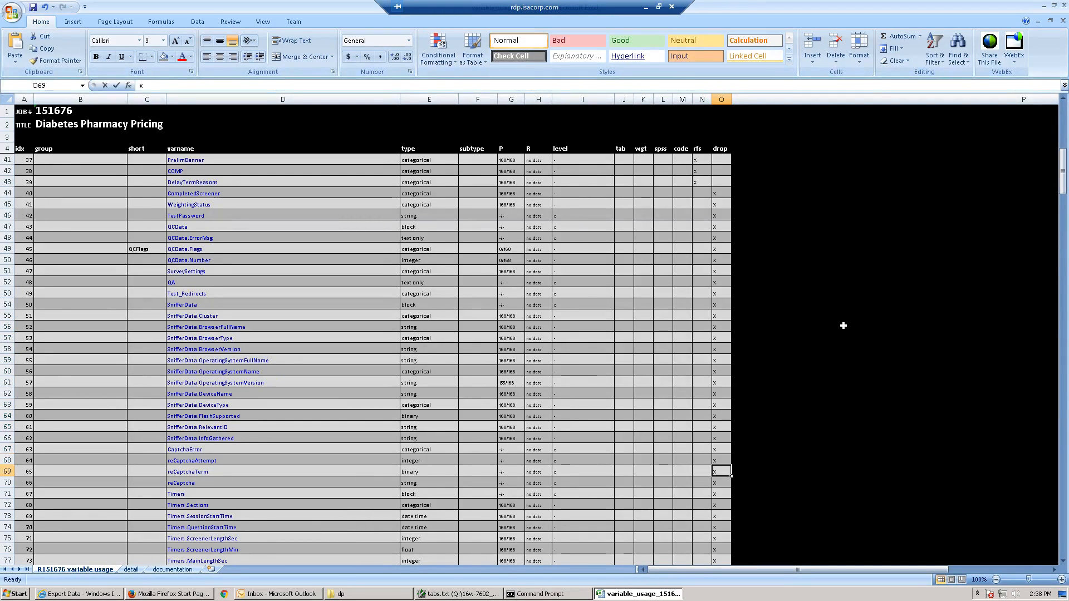
key("Down")
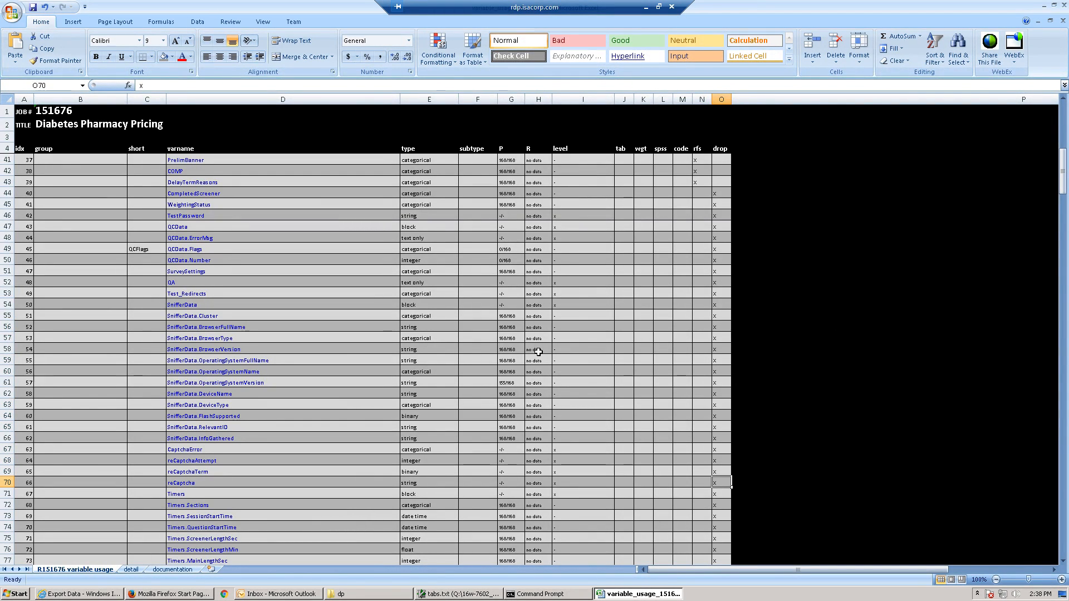
Review the rfs and drop marks on the variables below SnifferData, through the screener questions
scroll(515, 391, "down", 1)
scroll(514, 393, "down", 3)
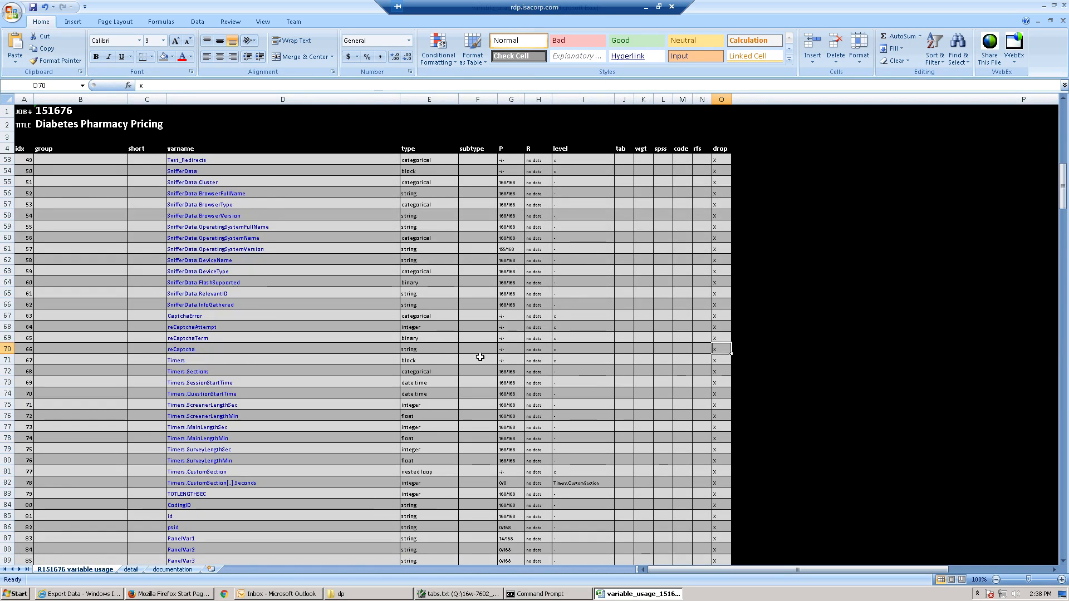
scroll(479, 358, "down", 3)
scroll(512, 369, "down", 3)
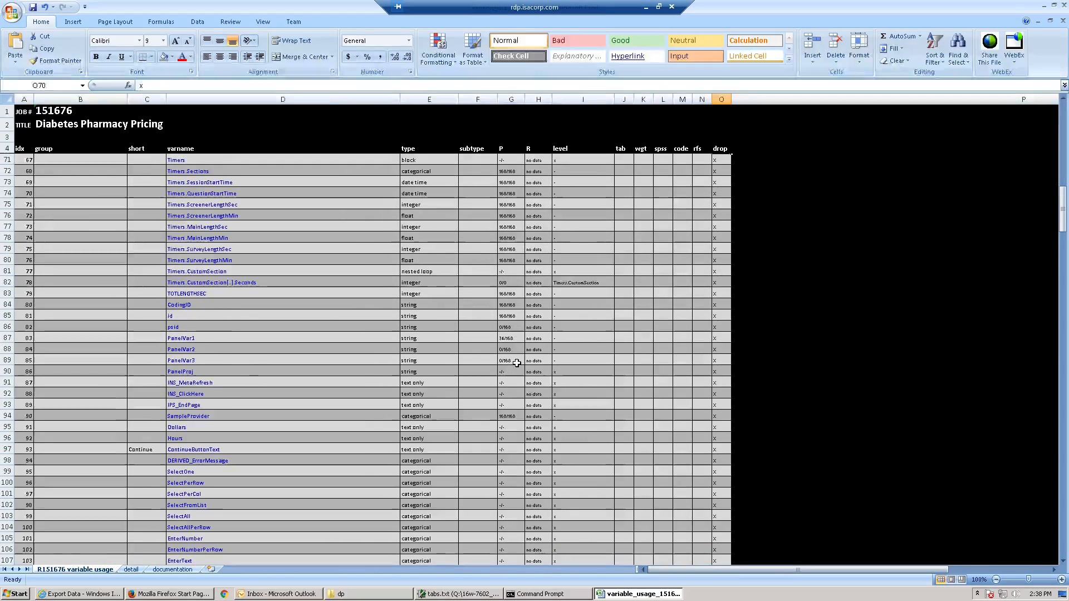
scroll(517, 365, "down", 3)
scroll(521, 364, "down", 9)
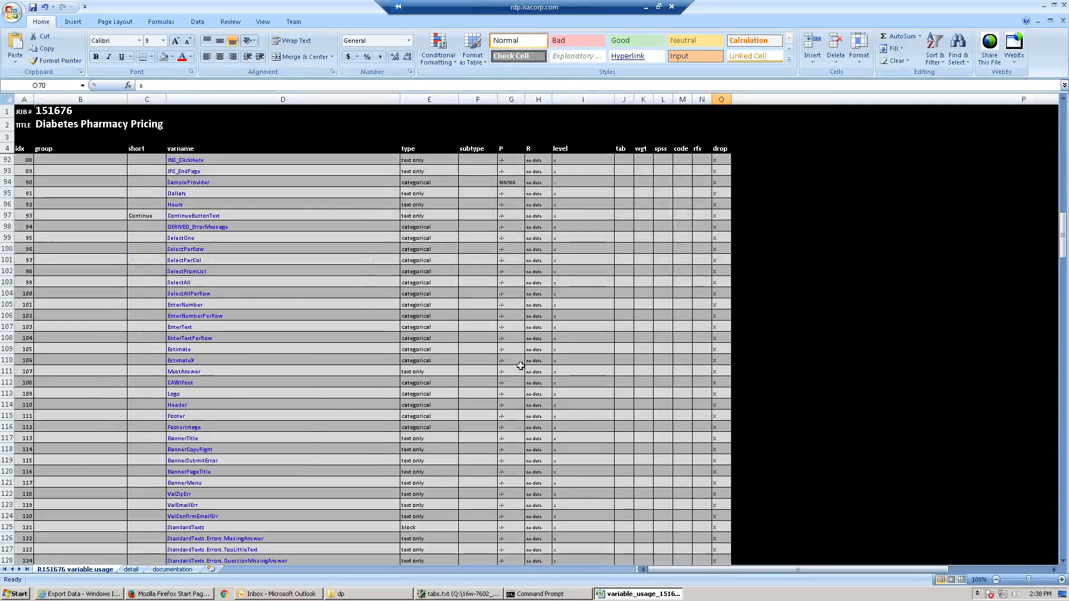
scroll(521, 366, "down", 8)
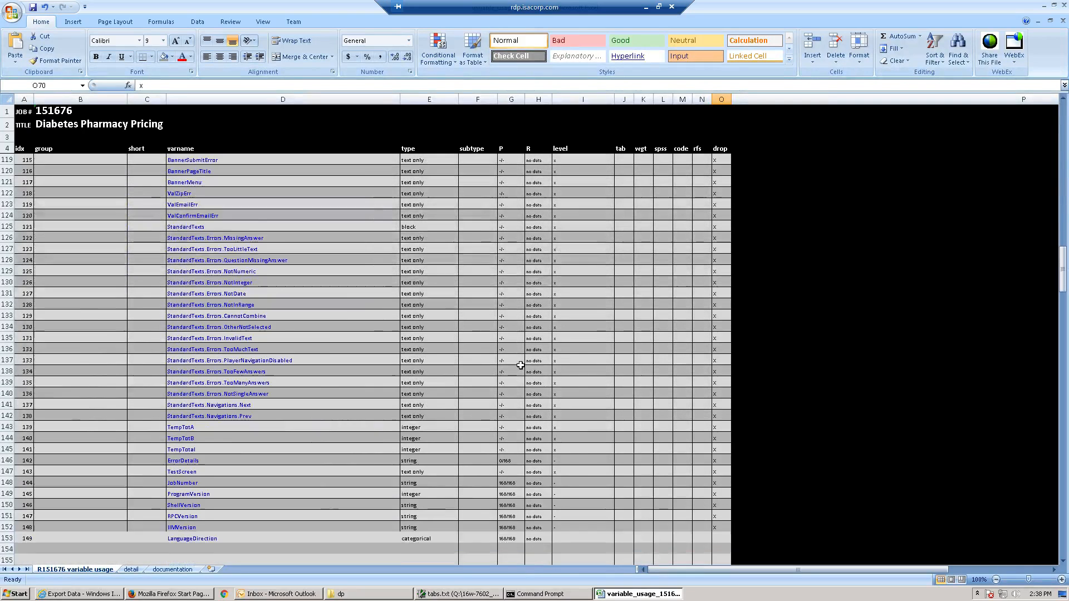
scroll(521, 365, "down", 5)
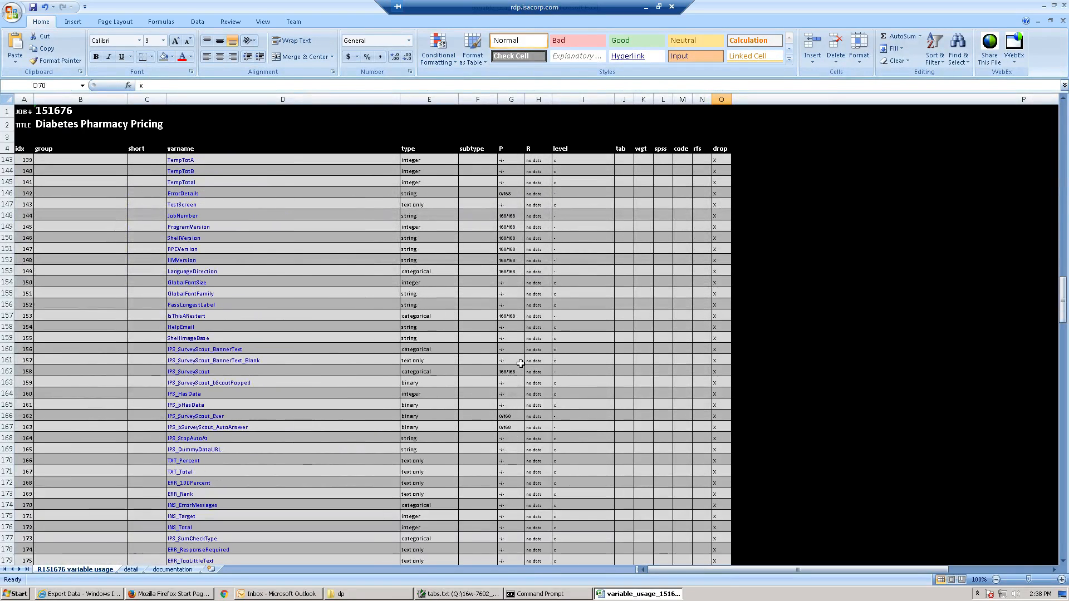
scroll(519, 364, "down", 9)
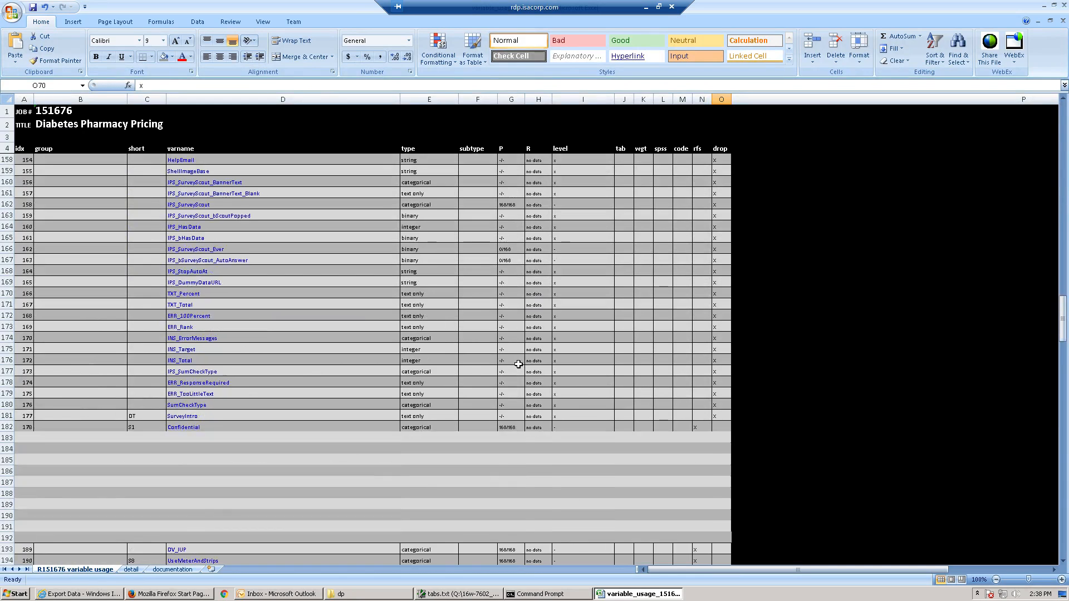
scroll(518, 365, "down", 1)
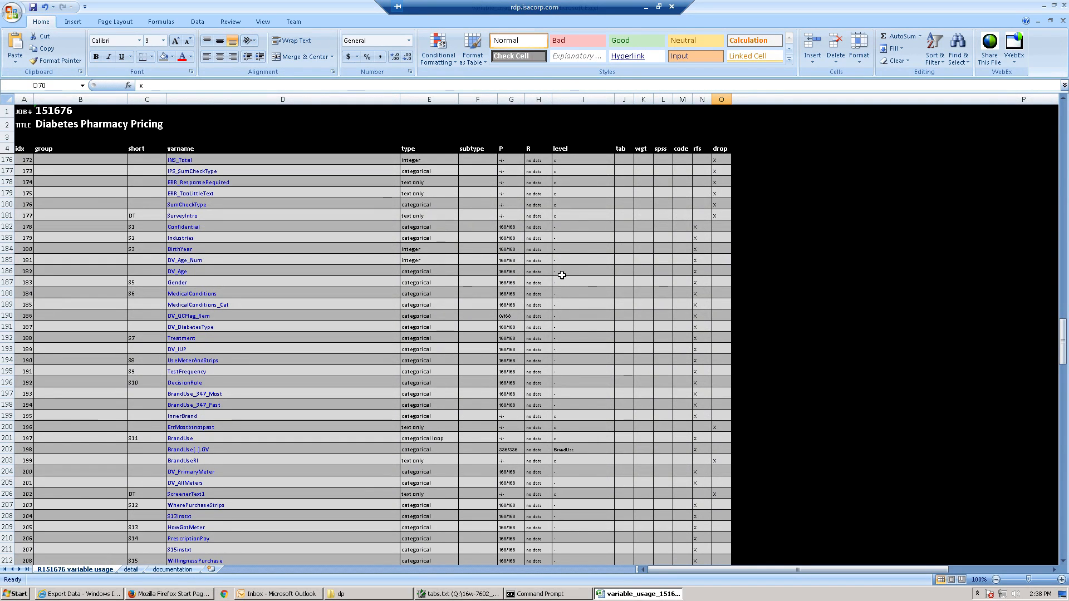
scroll(624, 258, "up", 8)
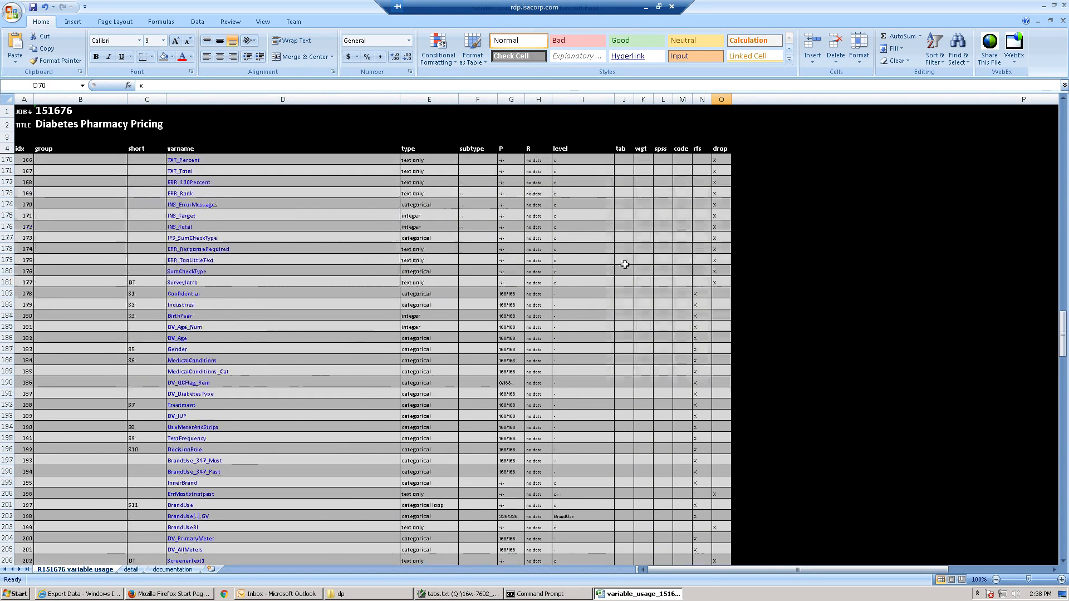
scroll(1050, 296, "up", 8)
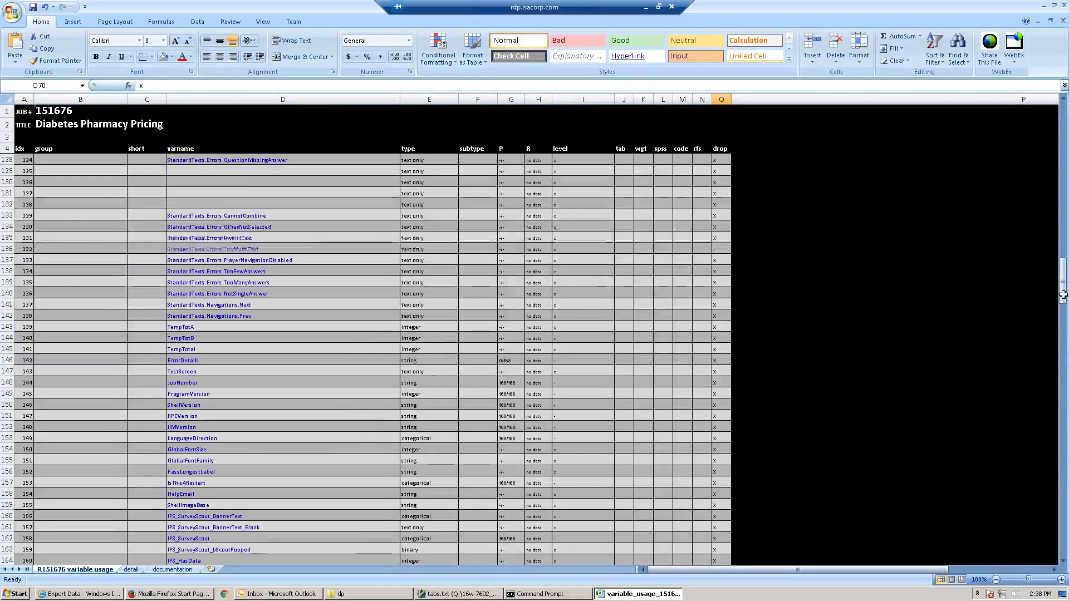
Sort the variable list by the drop column from A to Z
left_click_drag(1061, 282, 1065, 110)
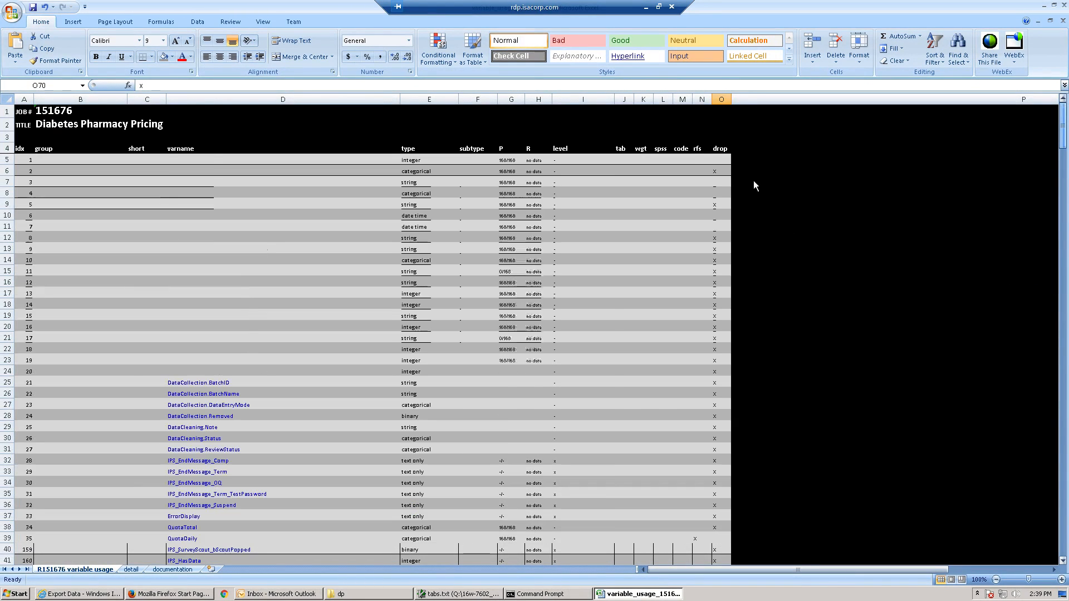
right_click(723, 188)
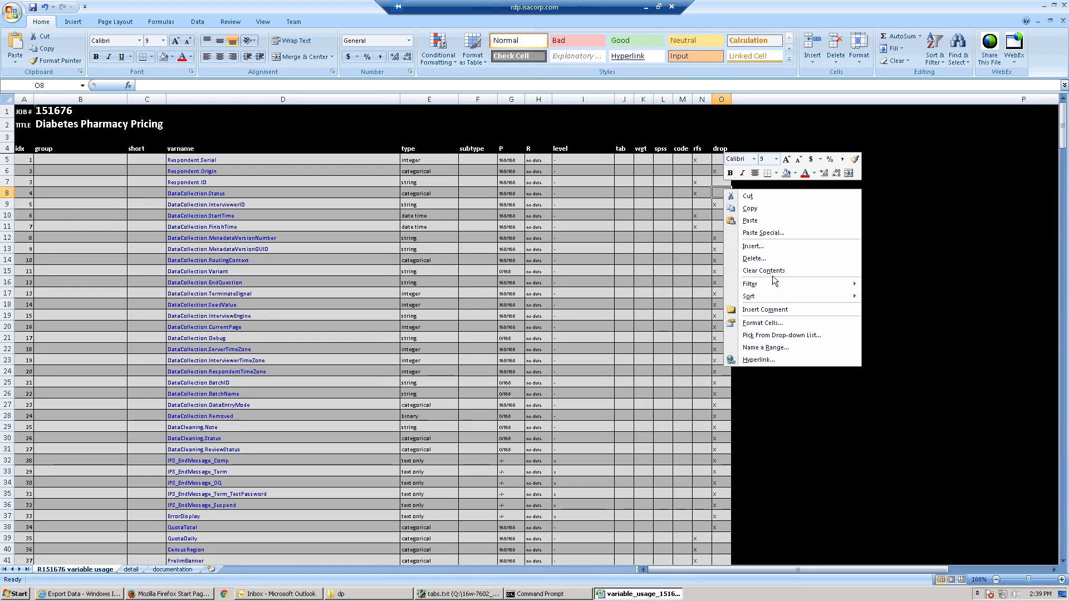
mouse_move(845, 299)
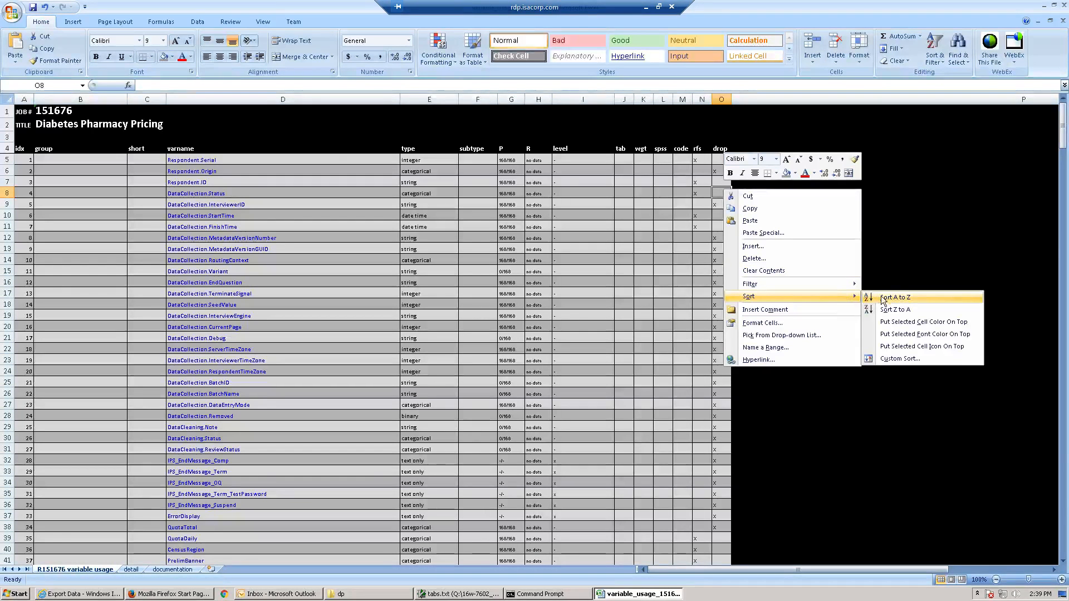
left_click(884, 296)
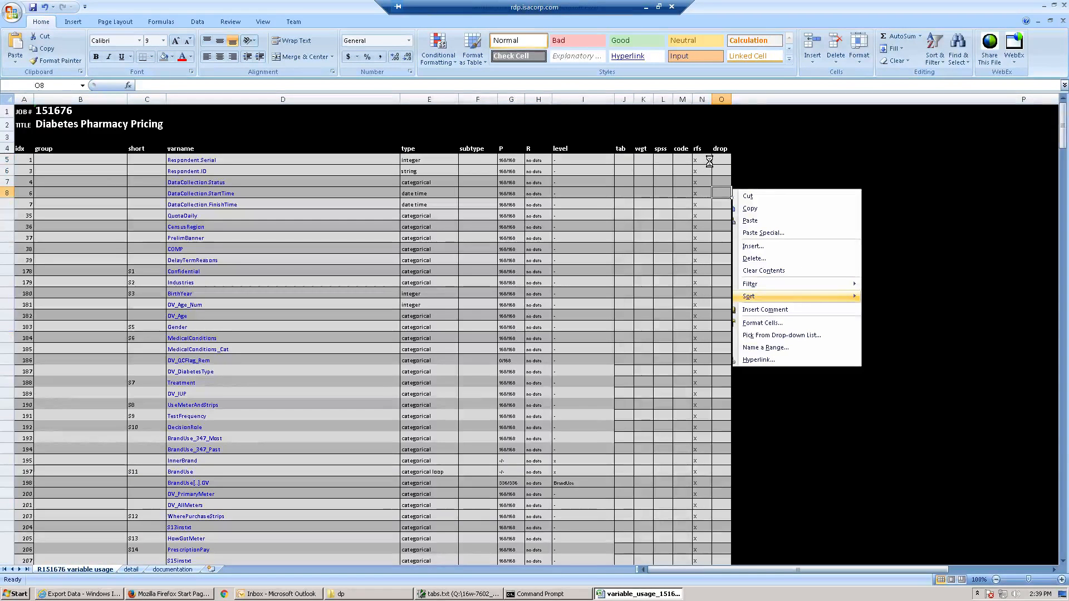
Examine the kept variables from Respondent.ID down to DV_Age_Num for ones that belong in the tables
left_click(162, 274)
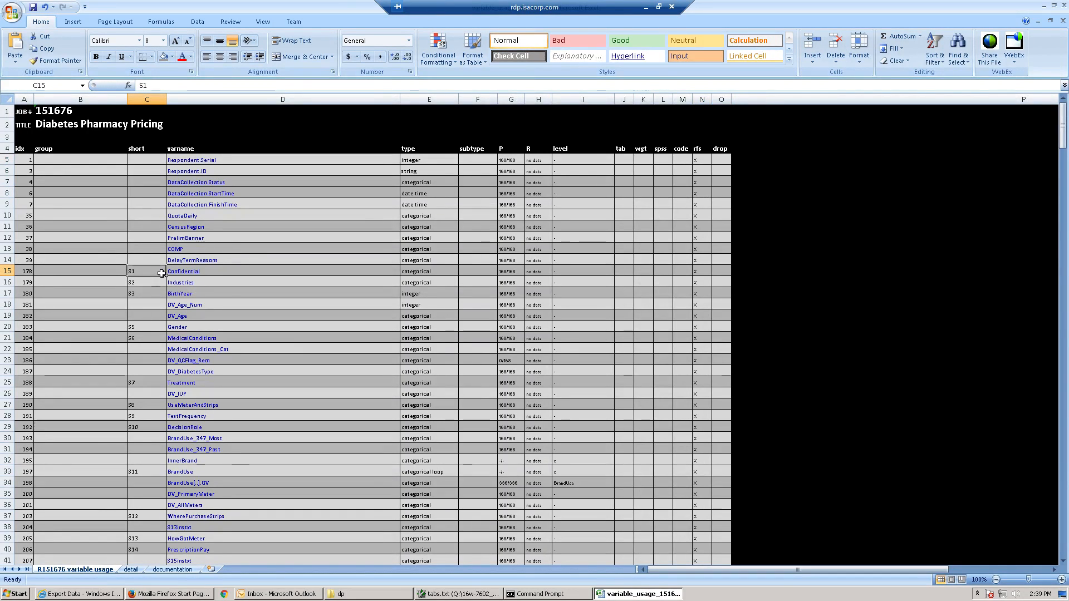
left_click(155, 303)
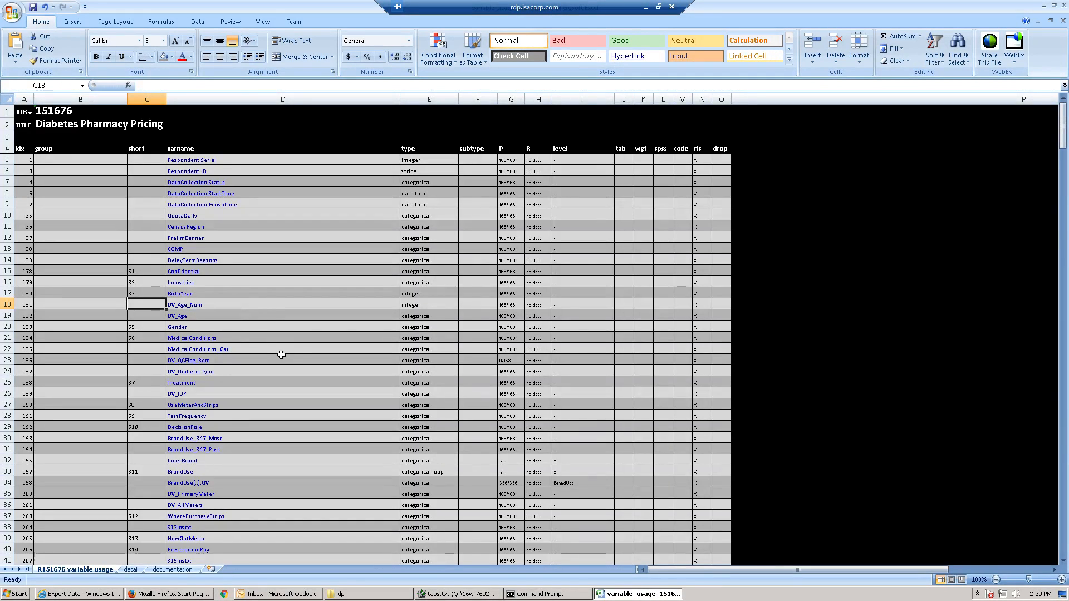
left_click(622, 271)
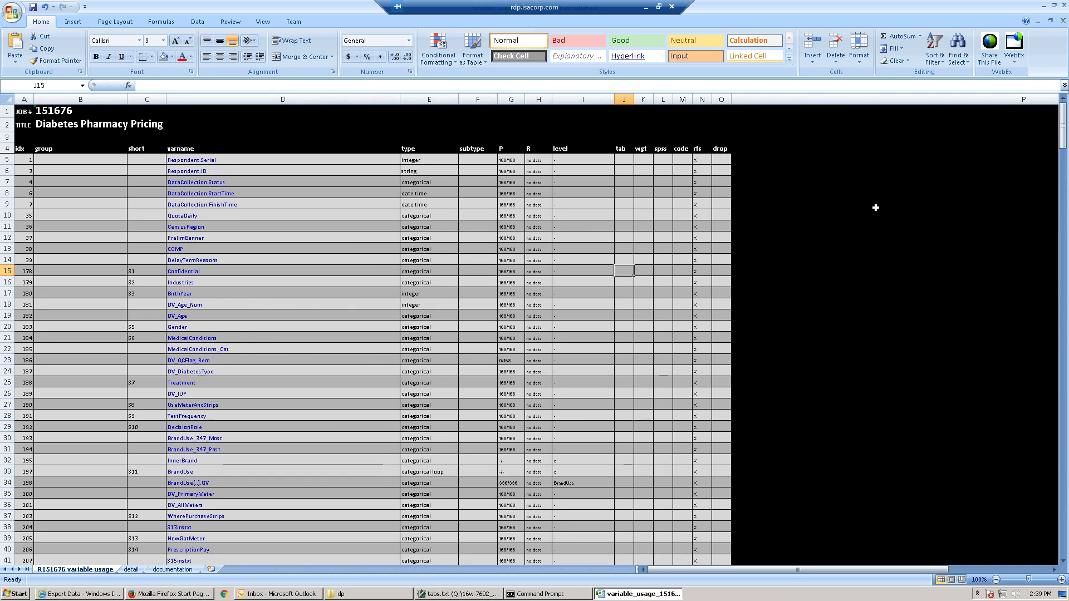
key("Up")
key("Up")
key("Up")
key("Up")
key("Up")
key("Up")
key("Up")
key("Up")
key("Up")
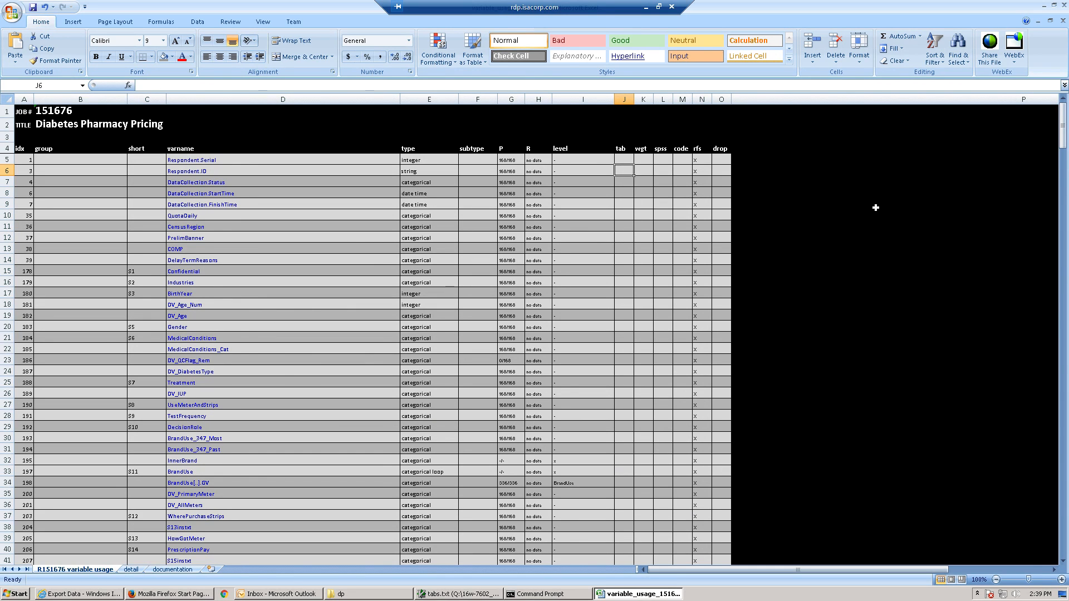
key("Down")
key("Down")
key("Down")
key("Down")
key("Down")
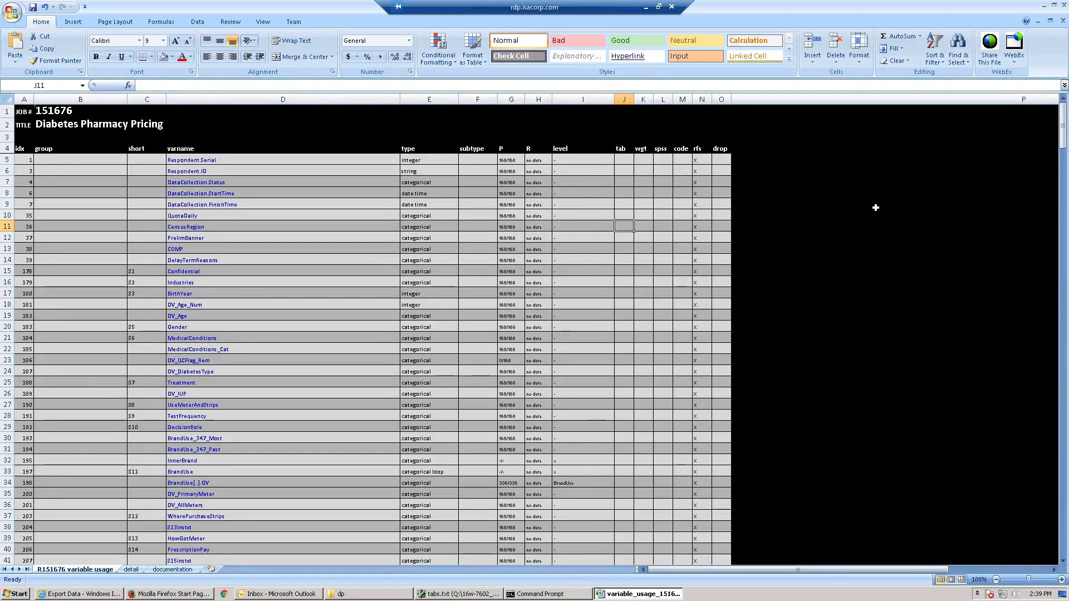
key("Down")
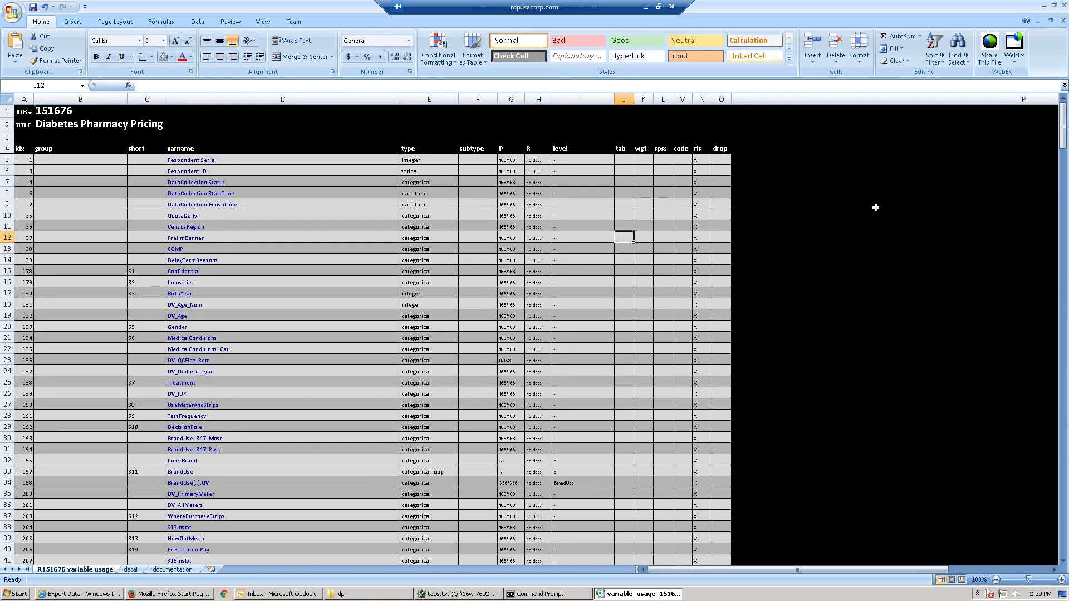
Enter x in the tab column for CensusRegion and COMP, leaving PrelimBanner unmarked
key("Up")
type("x")
key("Return")
type("x")
key("Return")
key("Up")
key("Delete")
key("Return")
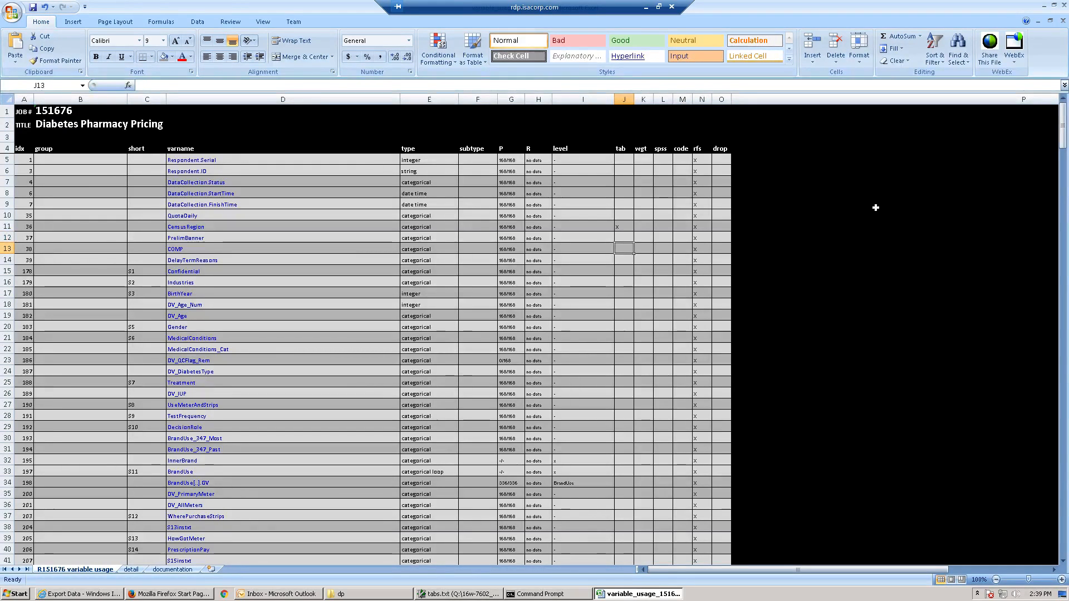
key("Down")
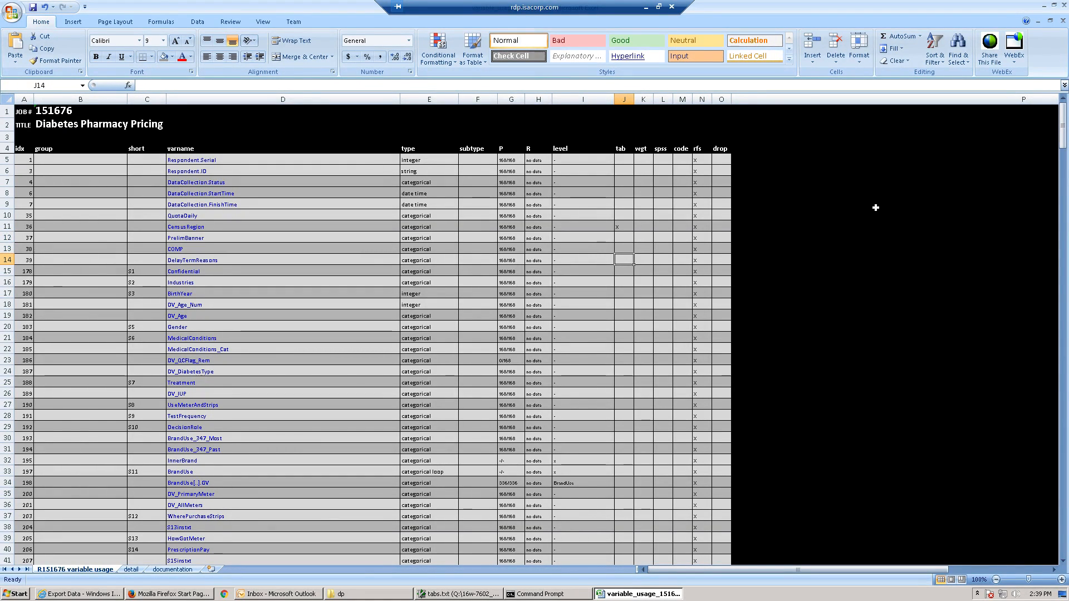
key("Up")
type("x")
key("Return")
key("Down")
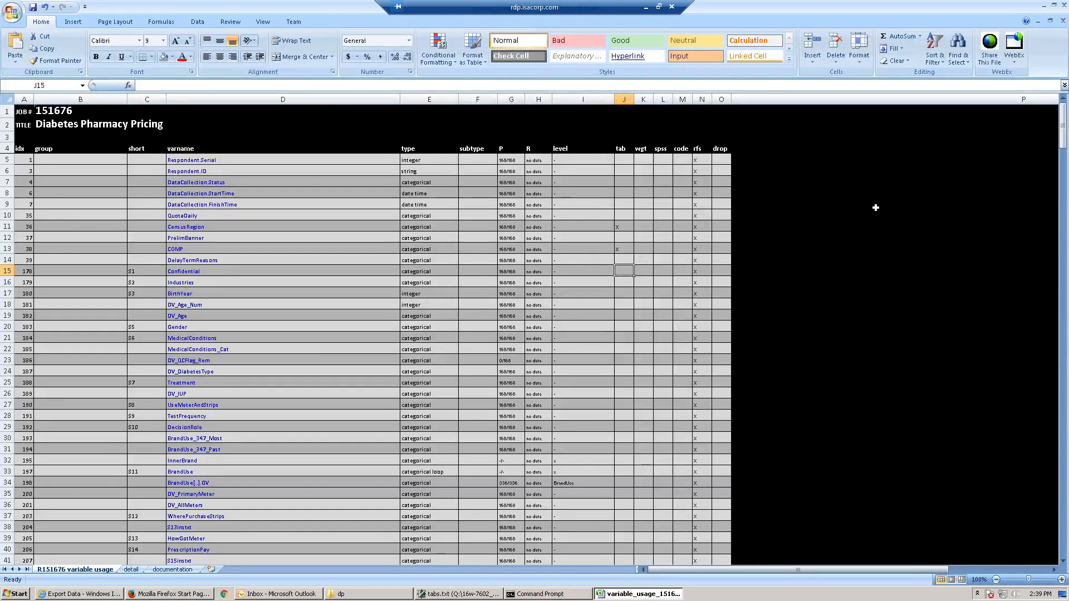
Enter x in the tab column for every variable from Confidential through MedicalConditions
type("x")
key("Return")
type("x")
key("Return")
type("x")
key("Return")
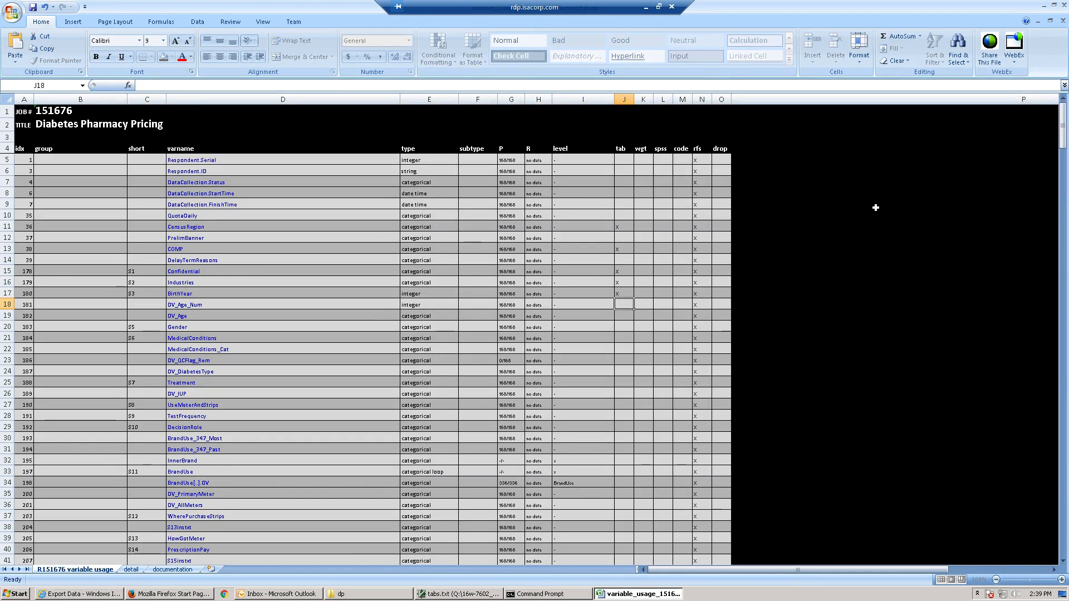
type("x")
key("Return")
type("x")
key("Return")
type("x")
key("Return")
type("x")
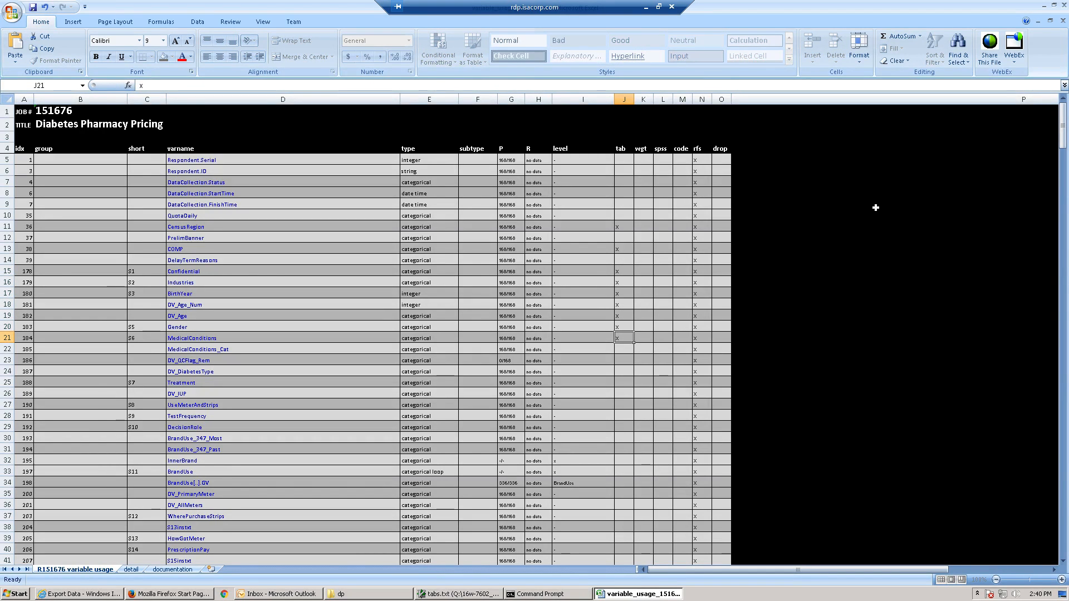
key("Return")
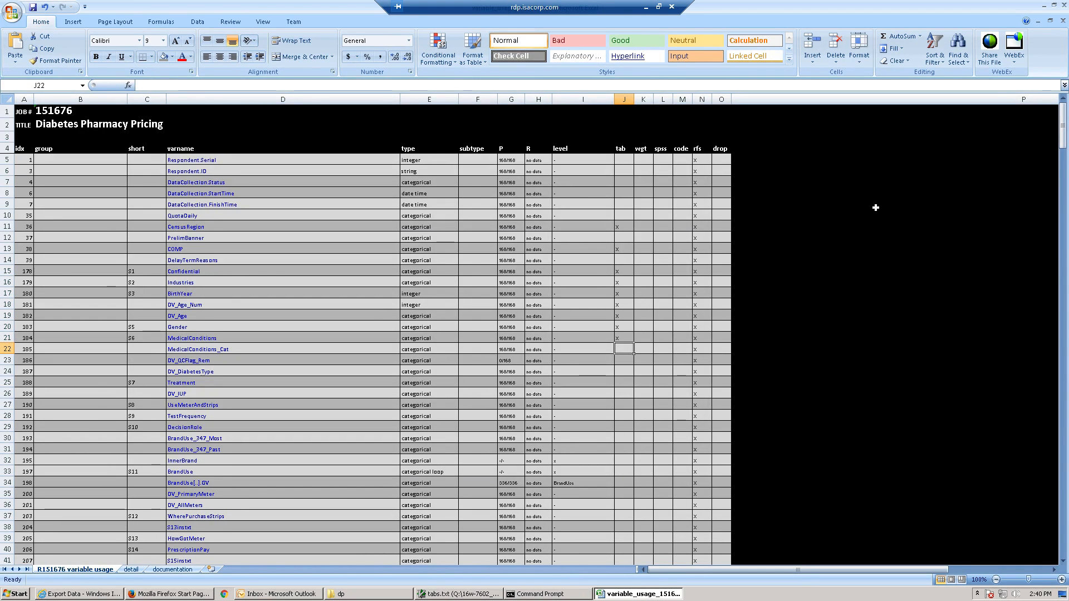
Enter x in the tab column for every variable from MedicalConditions_Cat through BrandUse_247_Past
type("x")
key("Return")
type("x")
key("Return")
type("x")
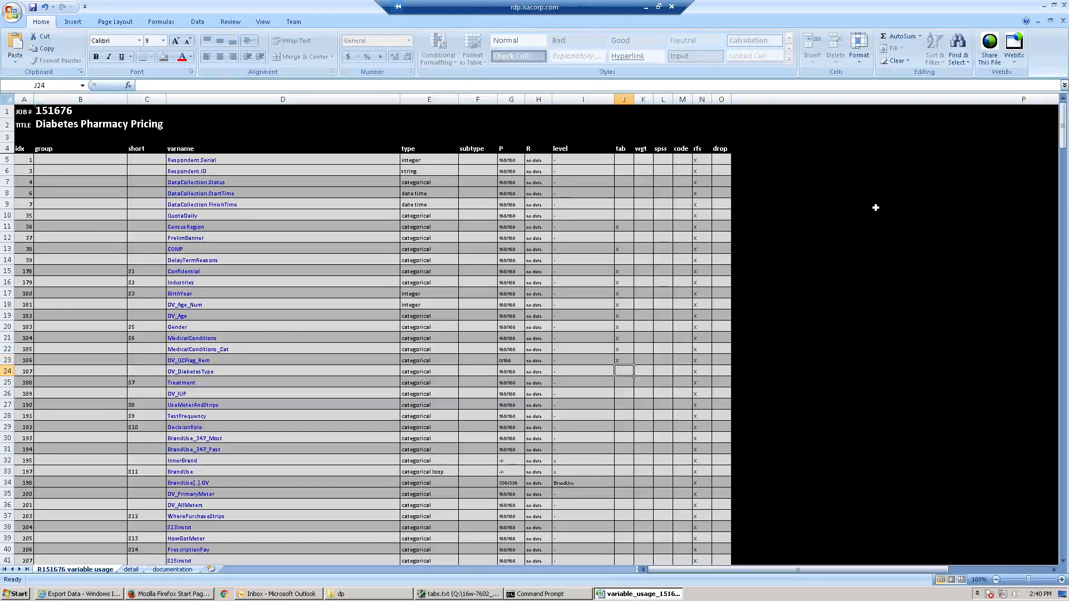
key("Return")
type("x")
key("Return")
type("x")
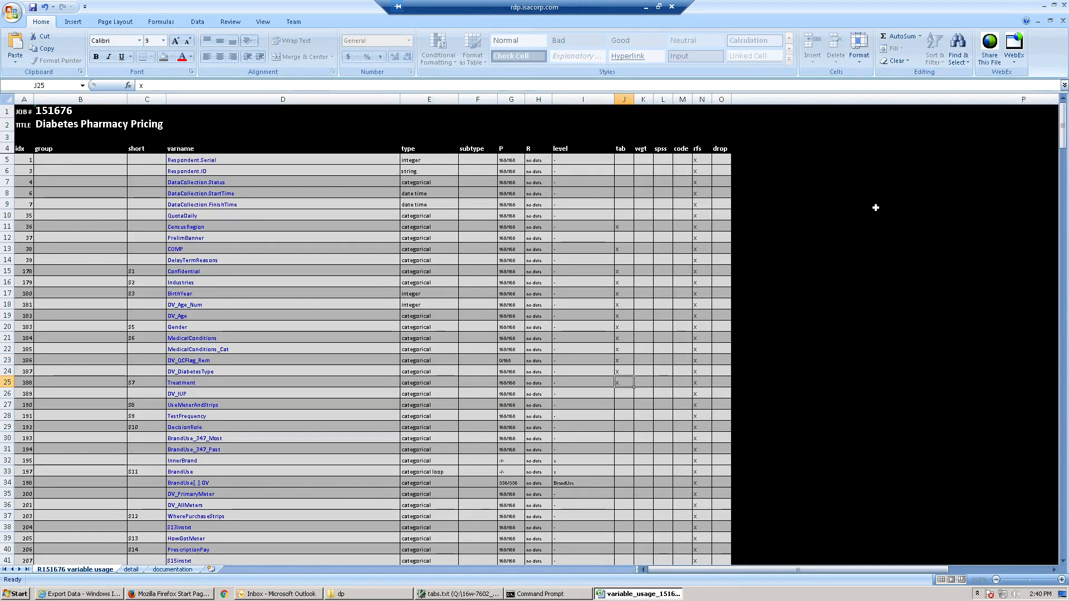
key("Return")
type("x")
key("Return")
type("x")
key("Return")
type("x")
key("Return")
type("x")
key("Return")
type("x")
key("Return")
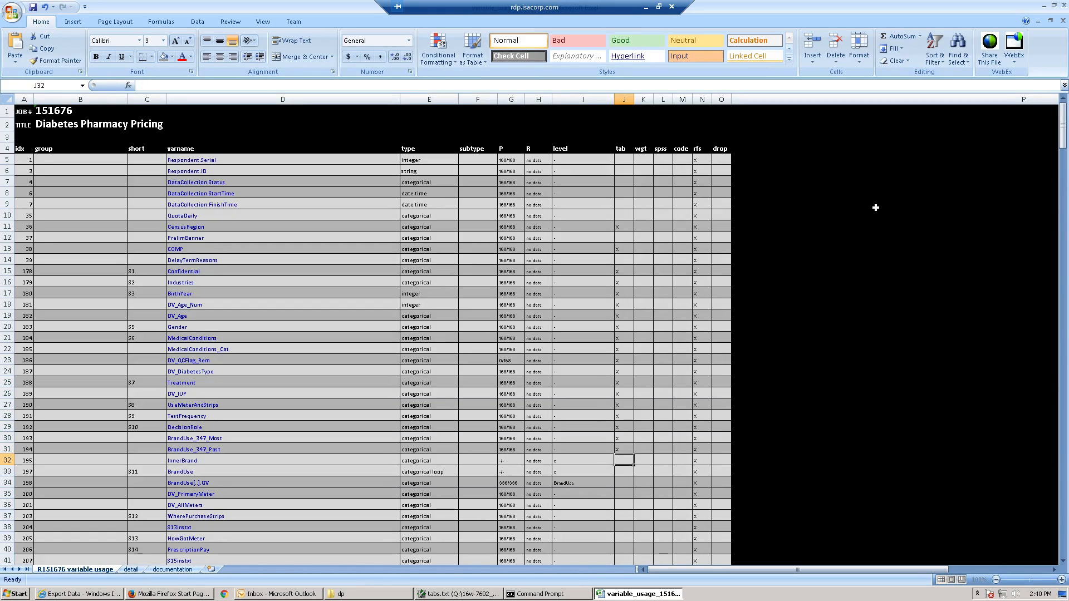
Enter x in the tab column for every variable from InnerBrand through HealthCoverage
type("x x x x x x x")
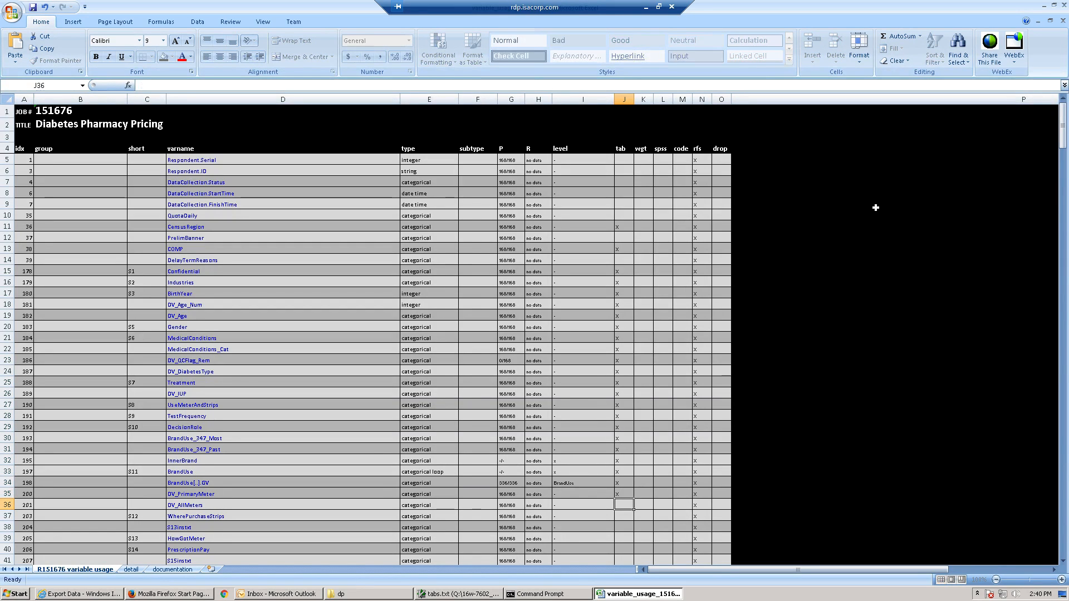
key("Return")
type("x")
key("Return")
type("x")
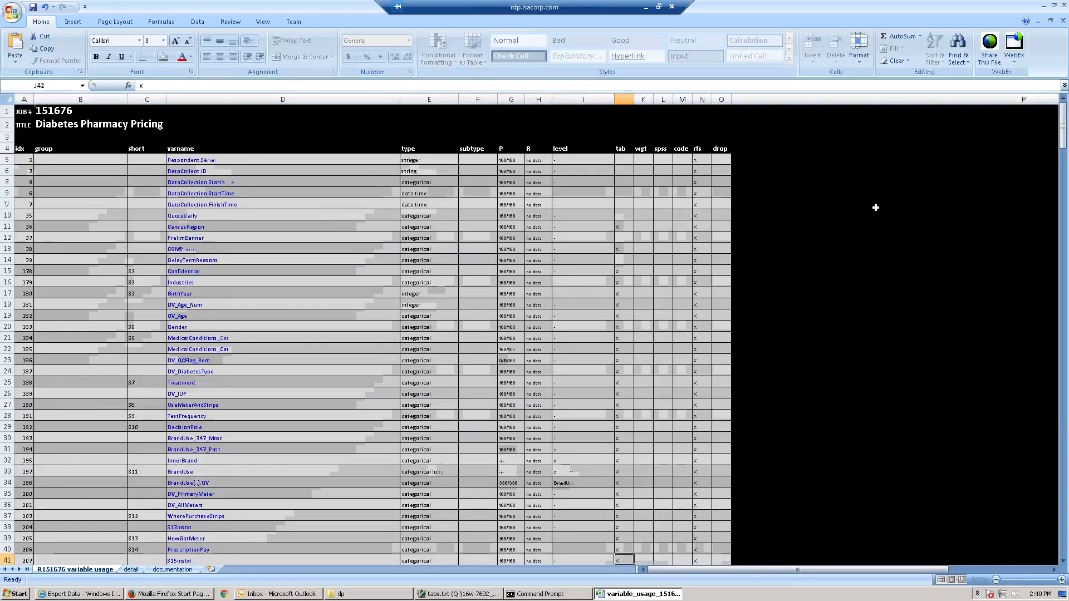
key("Return")
type("x")
key("Return")
type("x")
key("Return")
Clear the tab column x marks for the S15instxt and S13instxt variables
key("Up")
key("Up")
key("Up")
key("Up")
key("Up")
key("Up")
key("Up")
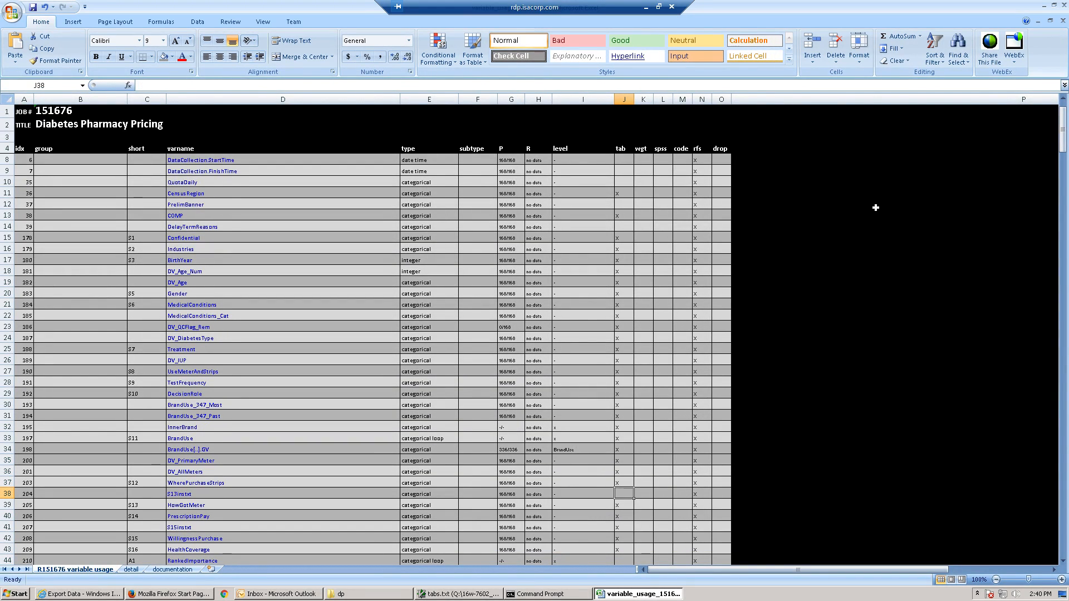
Review the variables below HealthCoverage, from RankedImportance through the DCM, Allocation_1 and ConjointVars entries, for further tab candidates
key("Down")
key("Down")
key("Down")
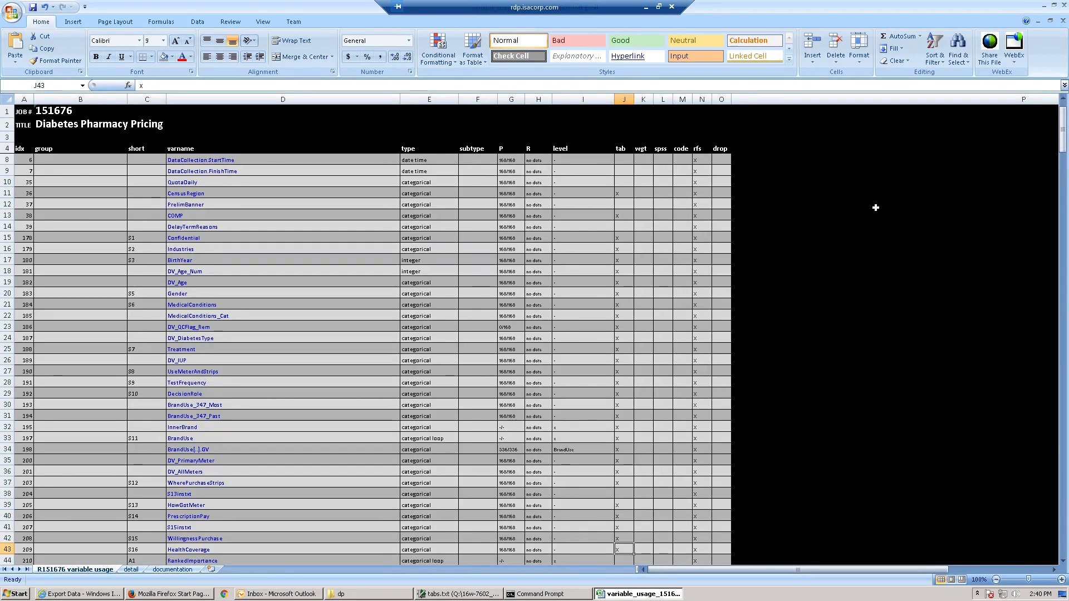
key("Up")
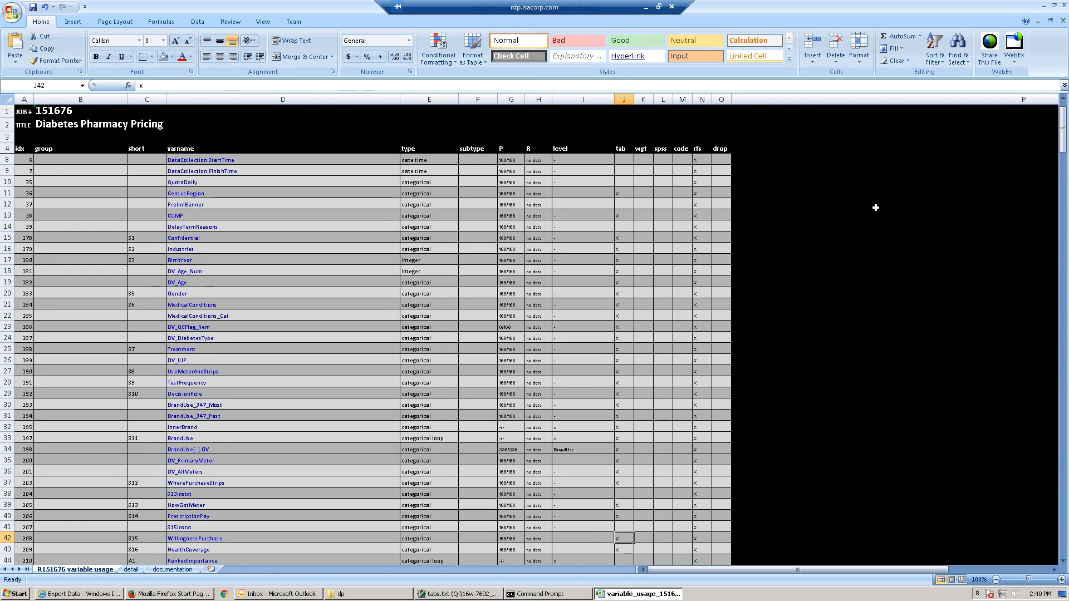
key("Down")
key("Down")
key("Down")
key("Down")
key("Down")
key("Down")
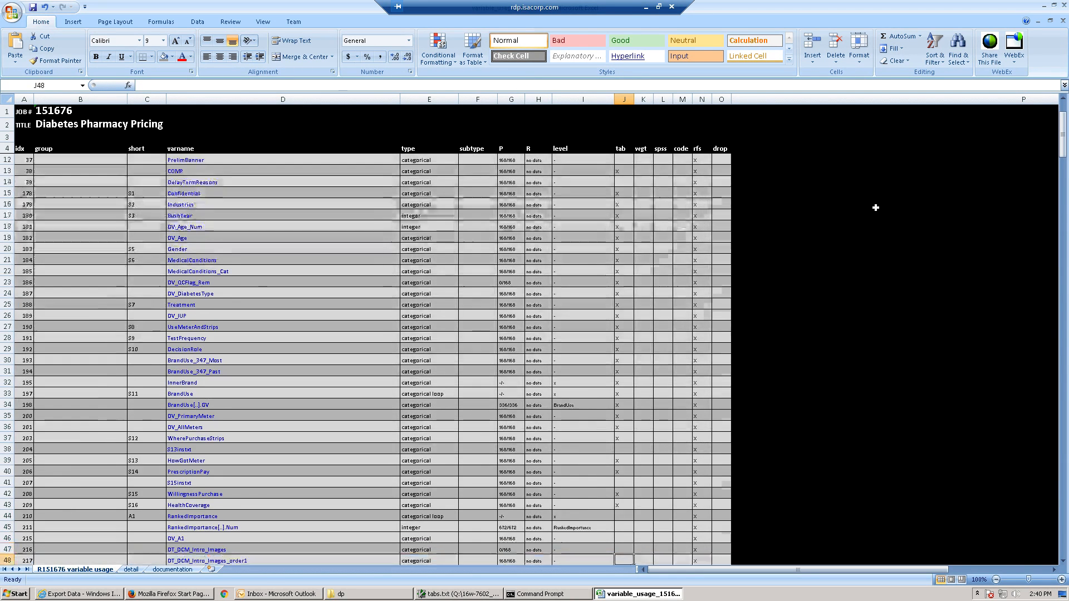
key("Down")
key("Down")
key("Down")
key("Down")
key("Down")
key("Down")
key("Down")
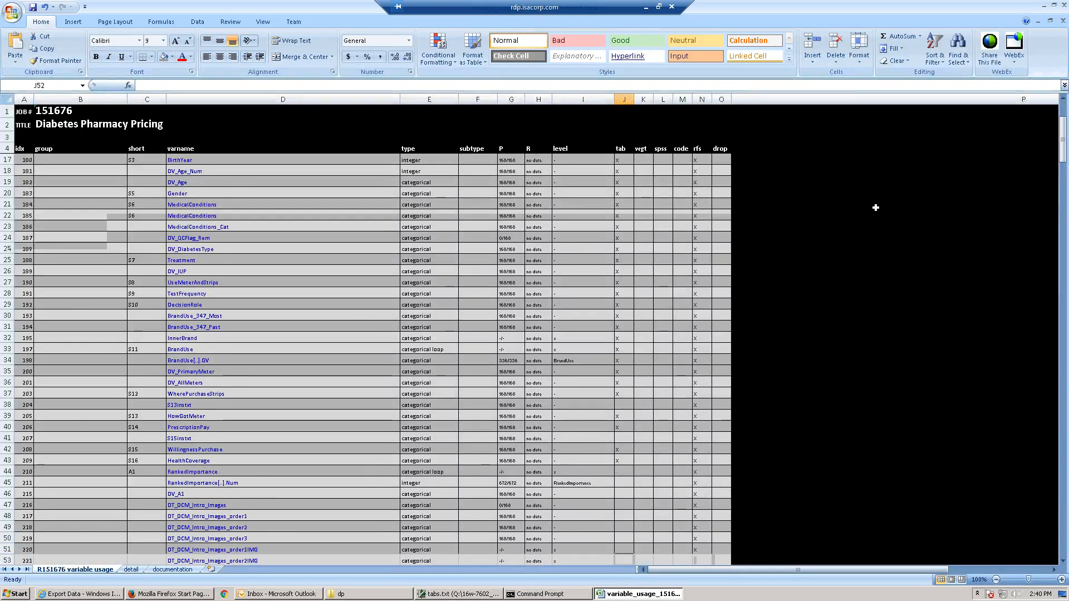
key("Down")
key("Down")
key("Down")
key("Down")
key("Down")
key("Down")
key("Down")
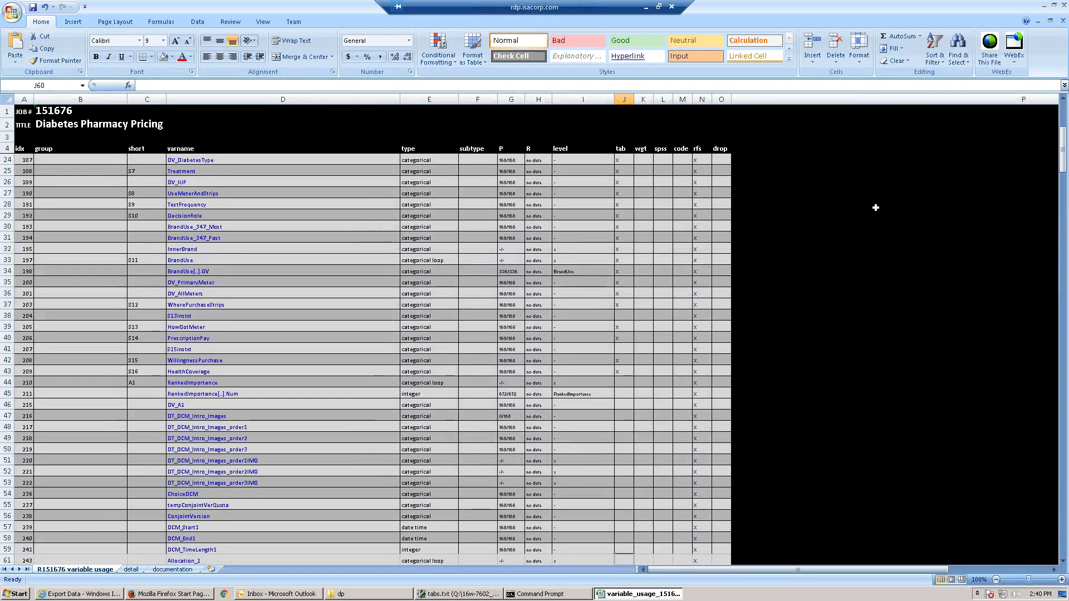
key("Down")
key("Down")
key("Down")
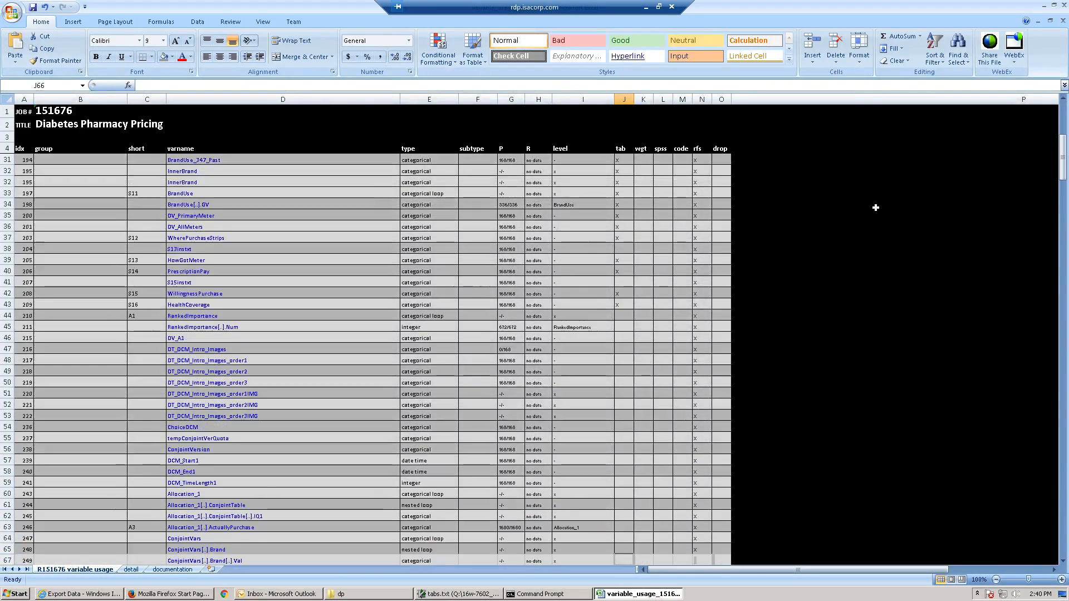
Enter x in the tab column for RankedImportance and RankedImportance[..].Num
key("ctrl+Up")
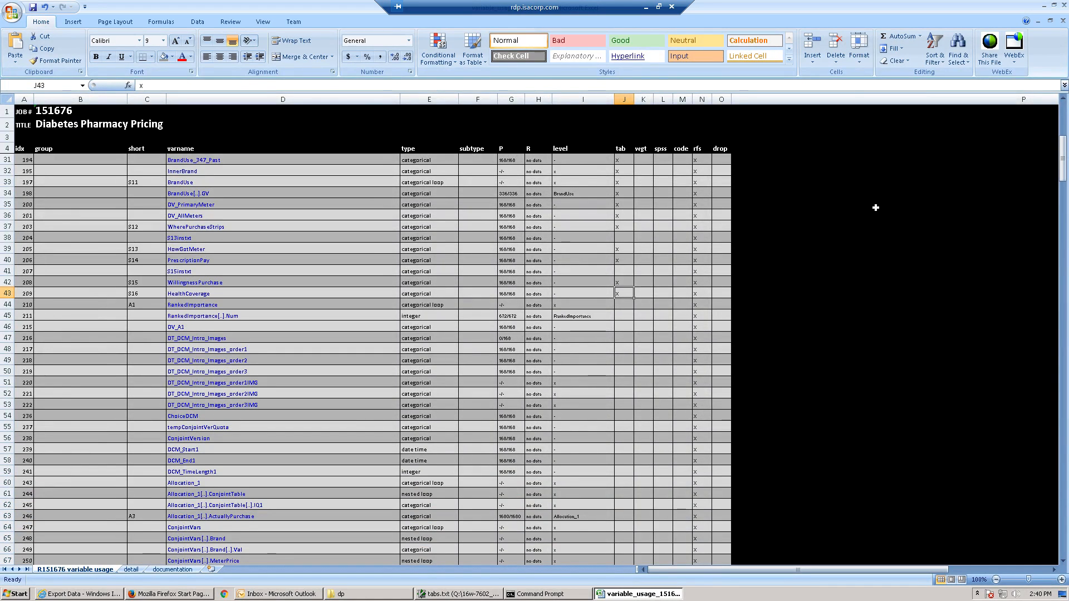
type("x")
key("Return")
type("x")
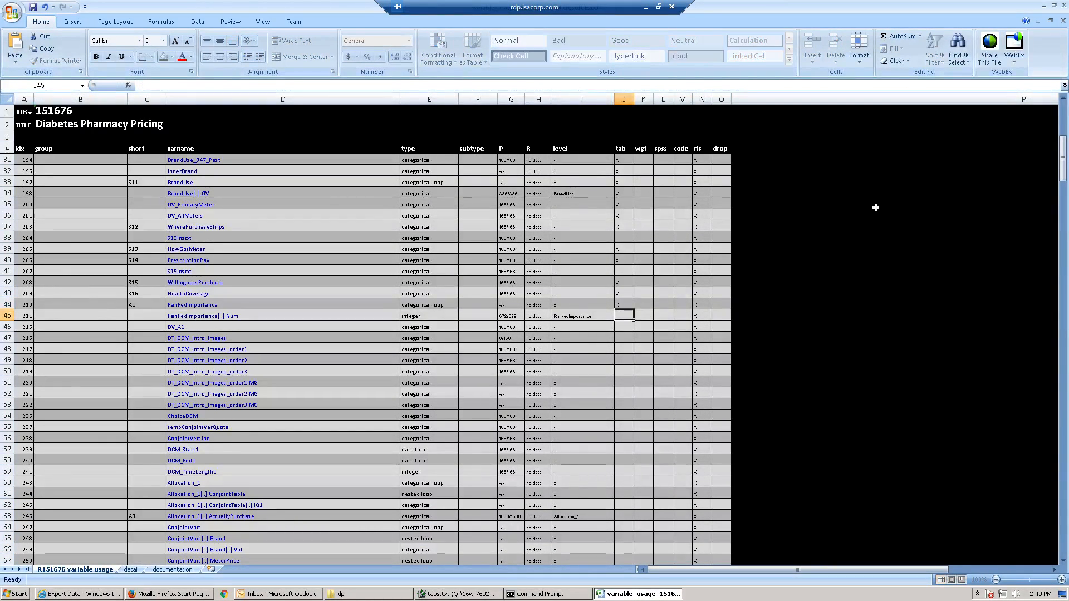
key("Return")
key("Up")
key("Up")
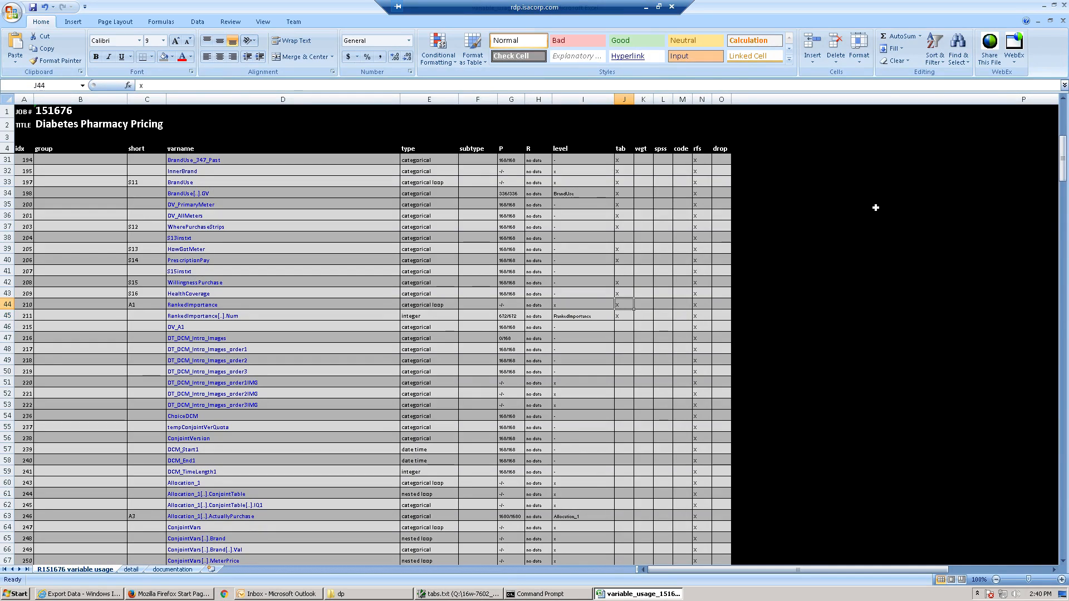
Examine the short name, variable name, type and level of the two RankedImportance rows
key("Left")
key("Left")
key("Left")
key("Left")
key("Left")
key("Left")
key("Left")
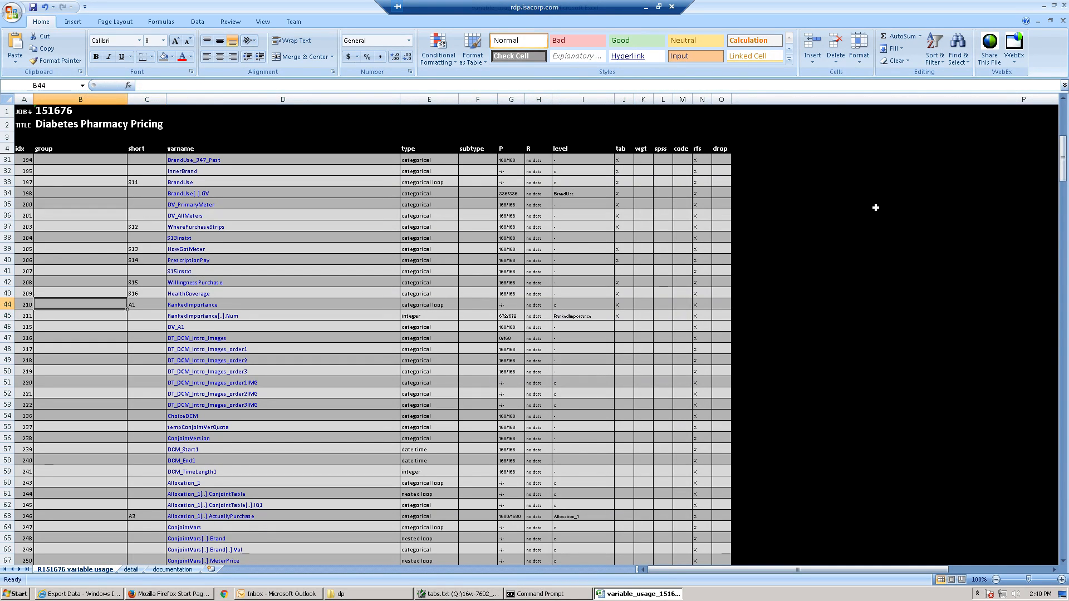
key("Right")
key("Down")
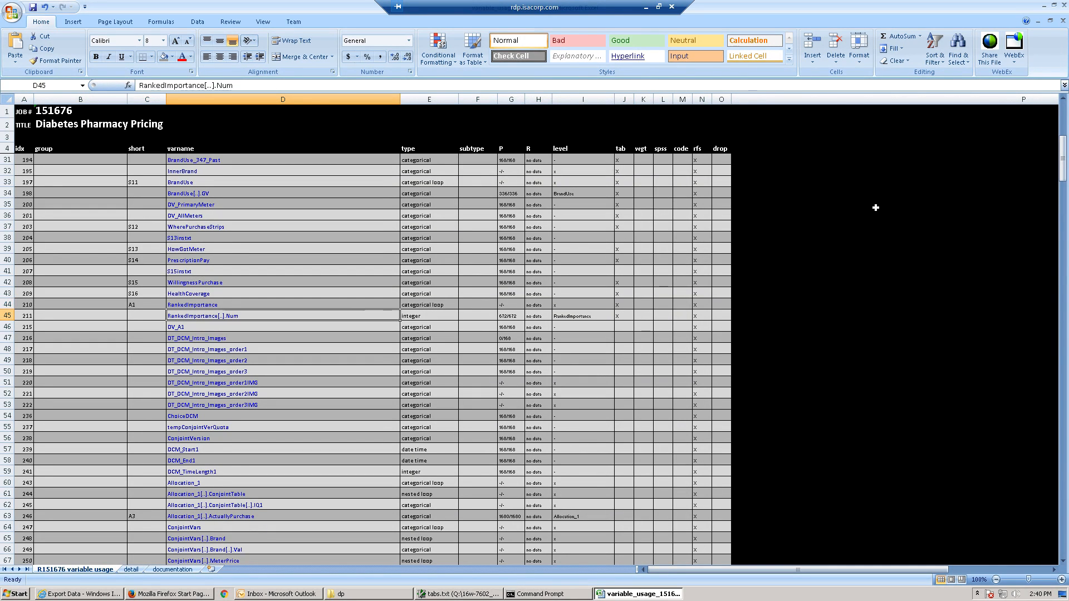
key("Right")
key("Right")
key("Right")
key("Right")
key("Right")
key("Right")
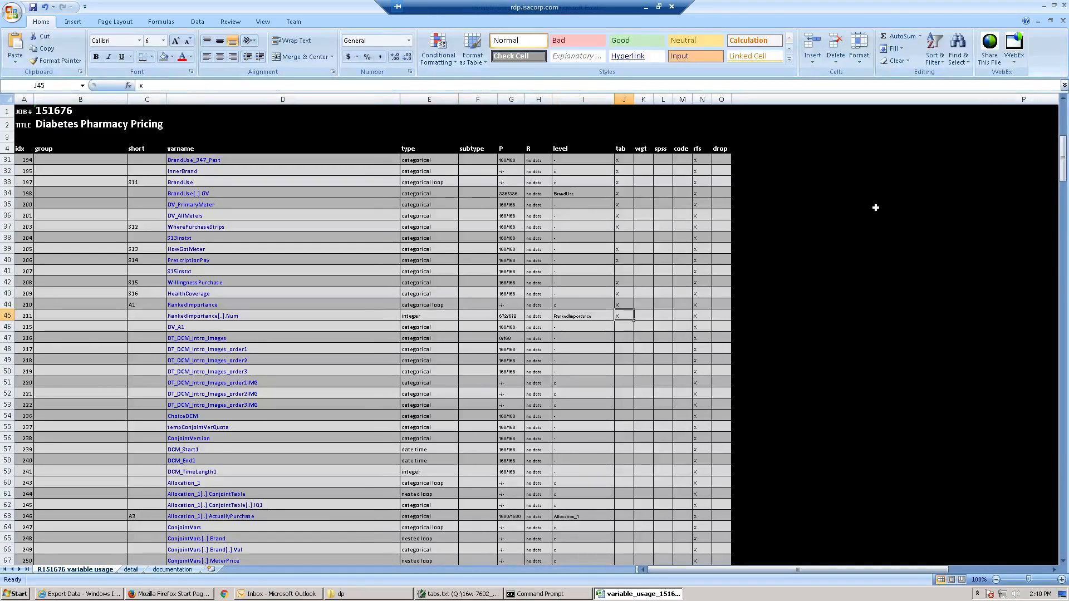
key("Up")
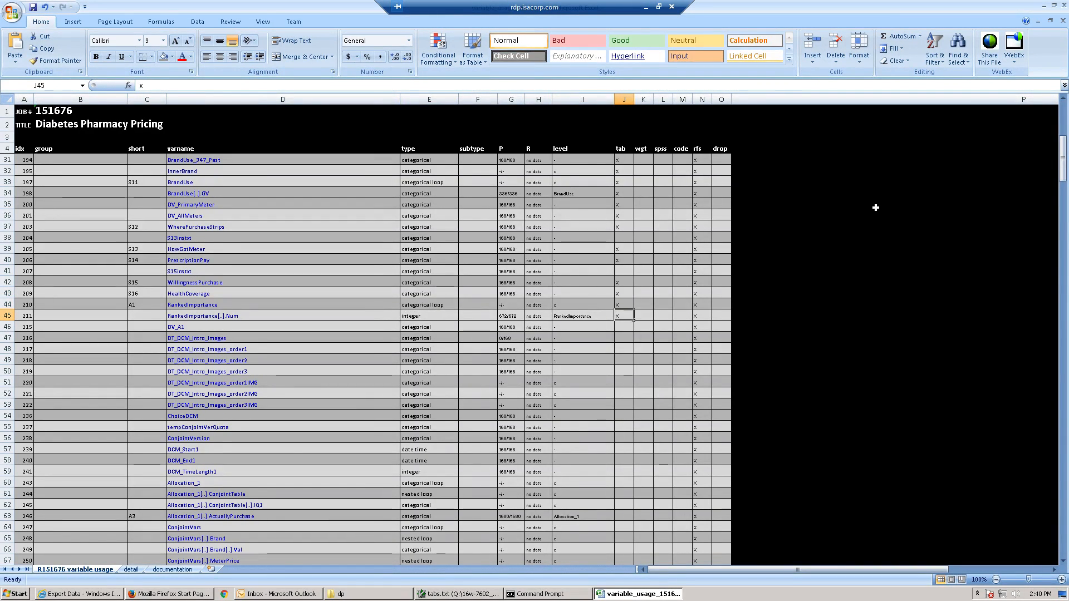
Compare the RankedImportance loop row with its nested RankedImportance[..].Num row across the columns from short name to tab
key("Left")
key("Left")
key("Left")
key("Left")
key("Left")
key("Left")
key("Left")
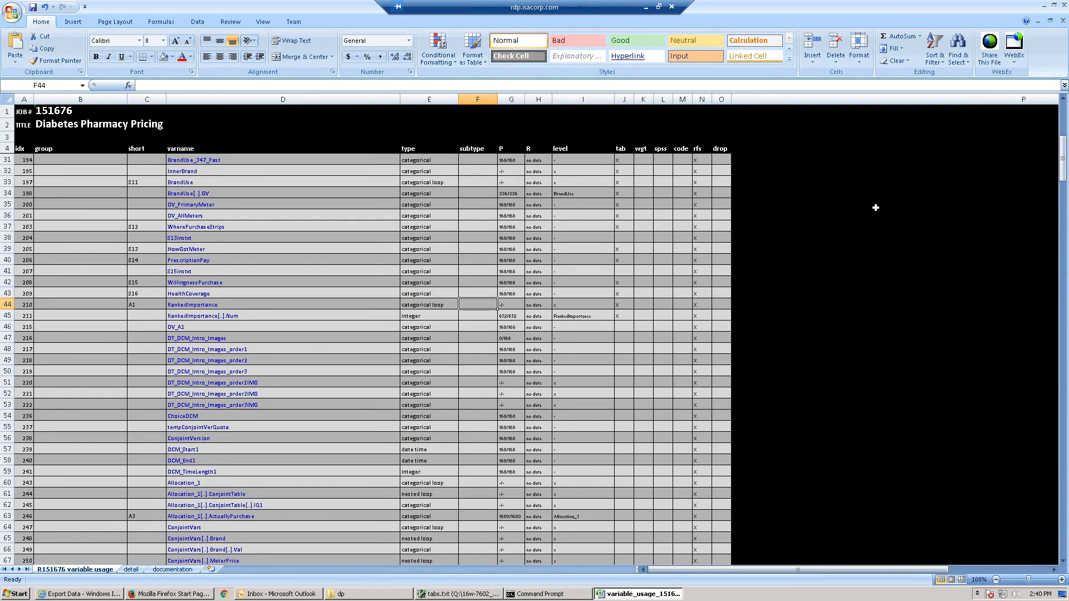
key("Left")
key("Right")
key("Right")
key("Down")
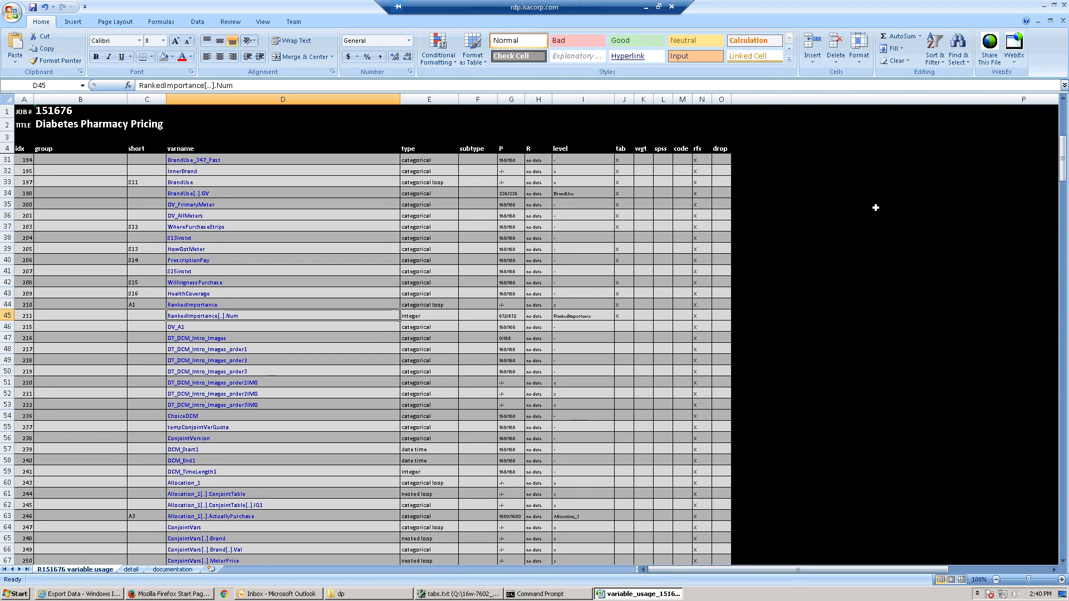
key("Right")
key("Right")
key("Right")
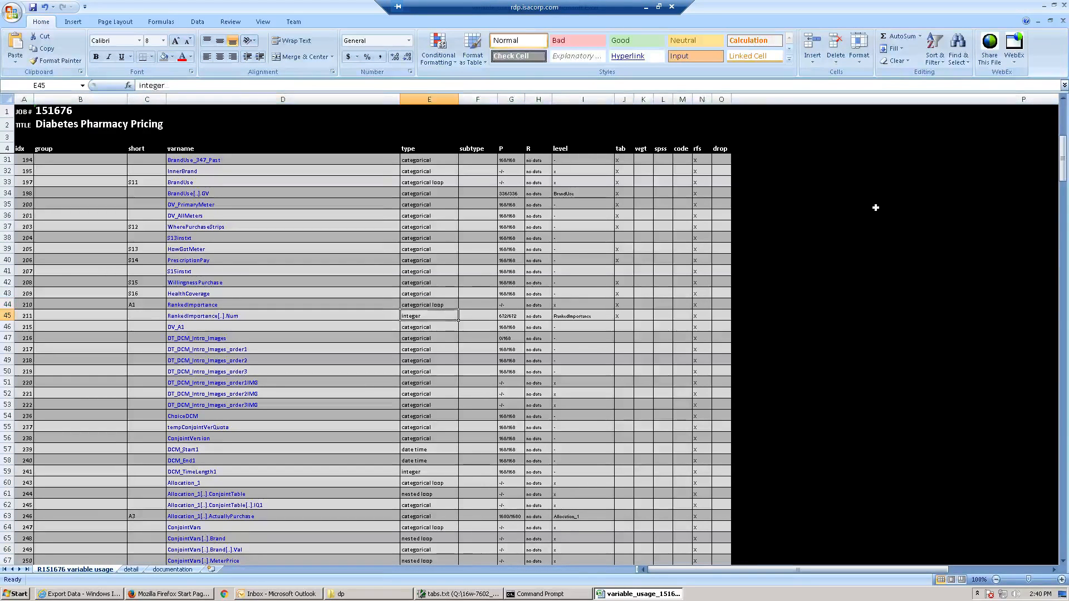
key("Right")
key("Right")
key("Right")
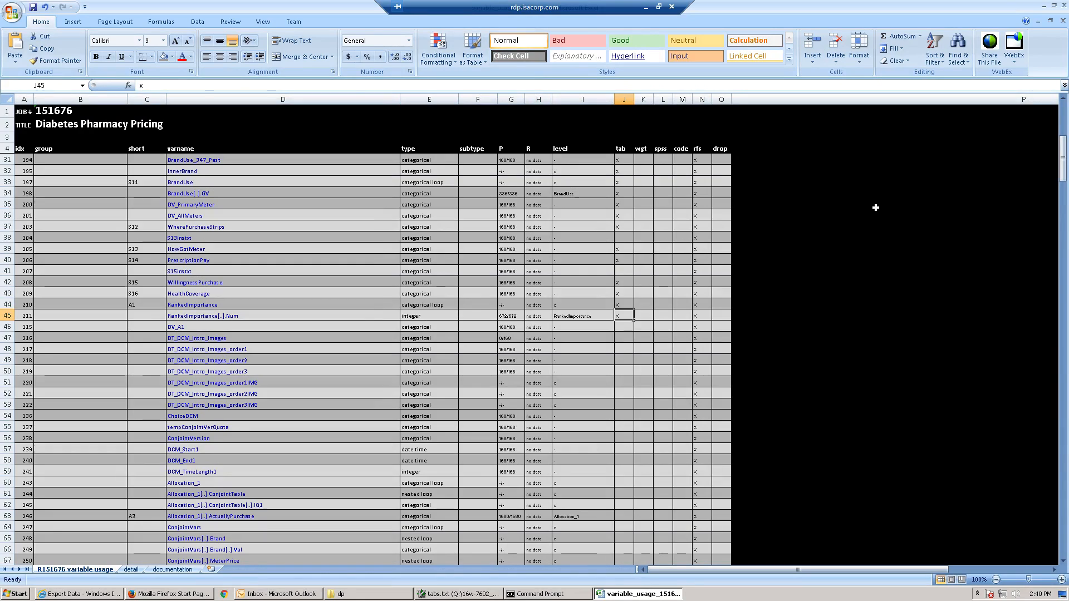
Enter x in the tab column for DV_A1
key("Down")
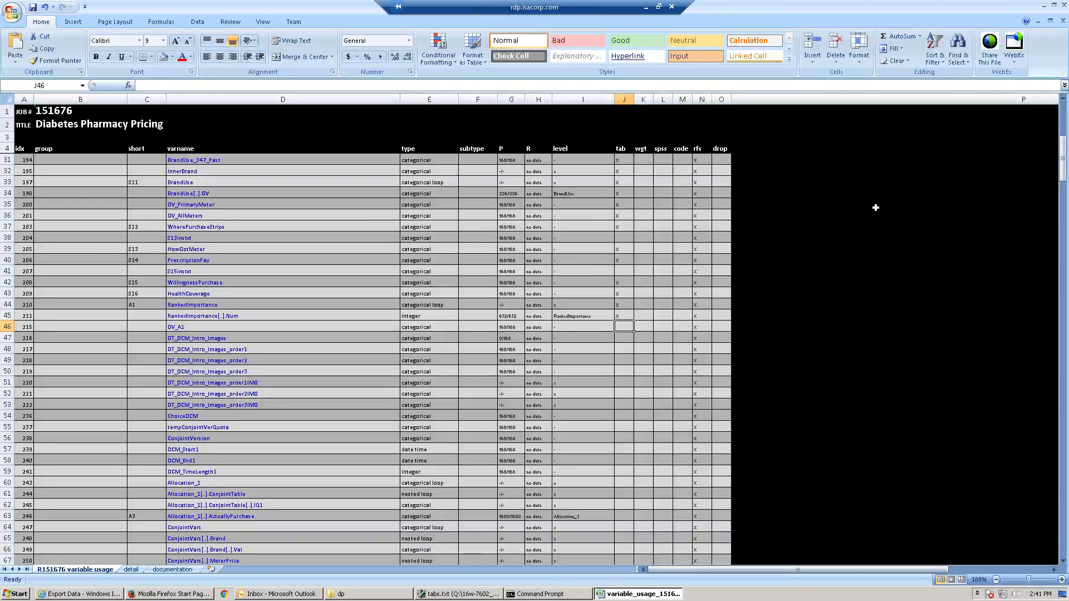
key("Down")
type("x")
Enter x in the tab column for the seven DT_DCM_Intro_Images variables, from DT_DCM_Intro_Images to DT_DCM_Intro_Images_order3IMG
key("Down")
type("x")
key("Down")
type("x")
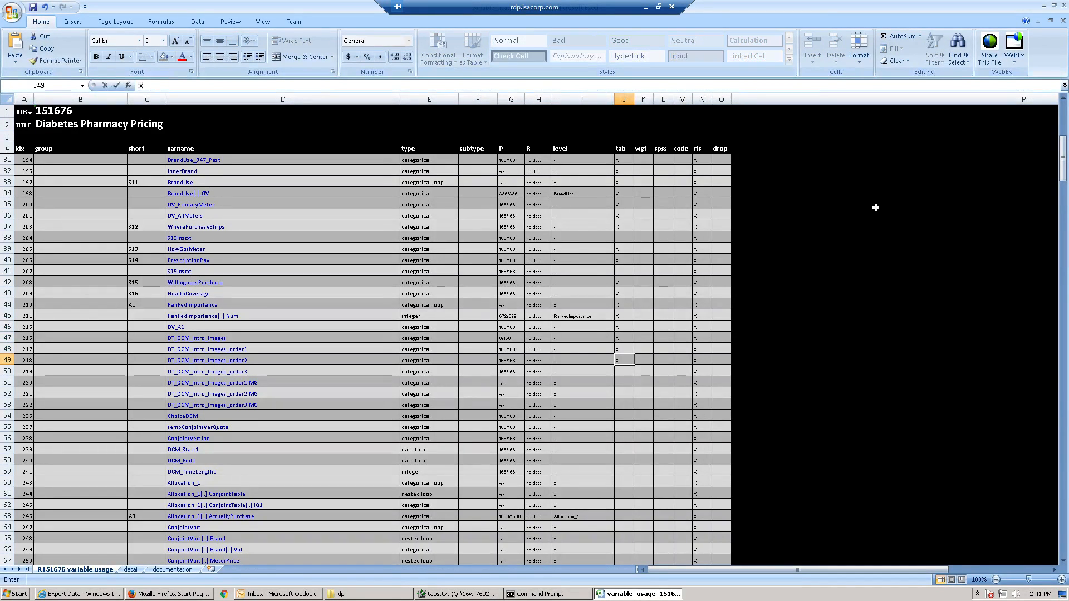
key("Down")
type("x")
key("Down")
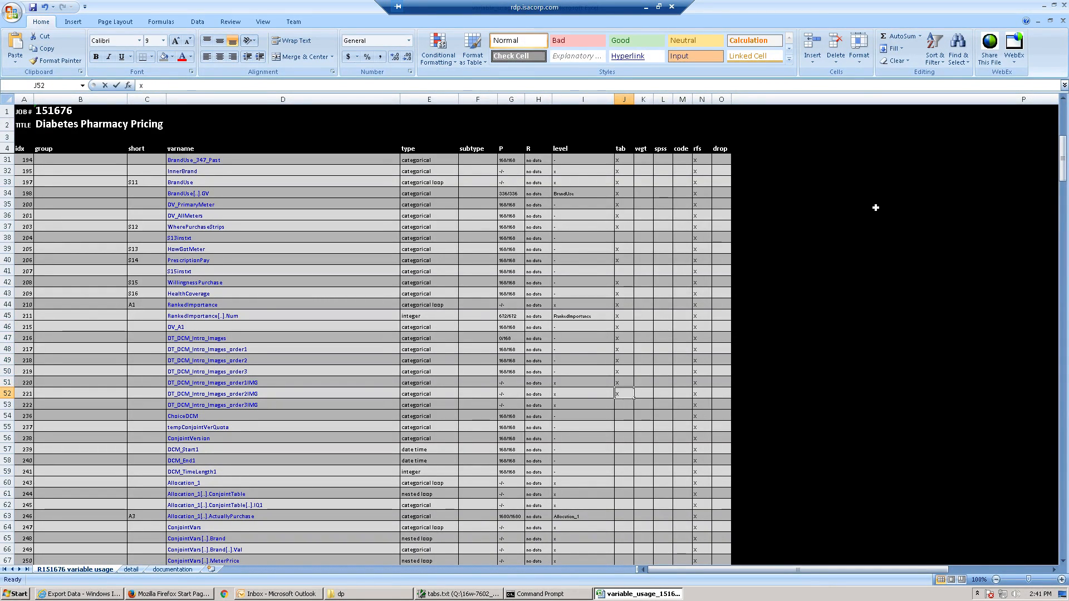
type("x")
key("Down")
Clear the tab column x marks for all seven DT_DCM_Intro_Images variables
key("Up")
key("Up")
key("Up")
key("Up")
key("Up")
key("Up")
key("Up")
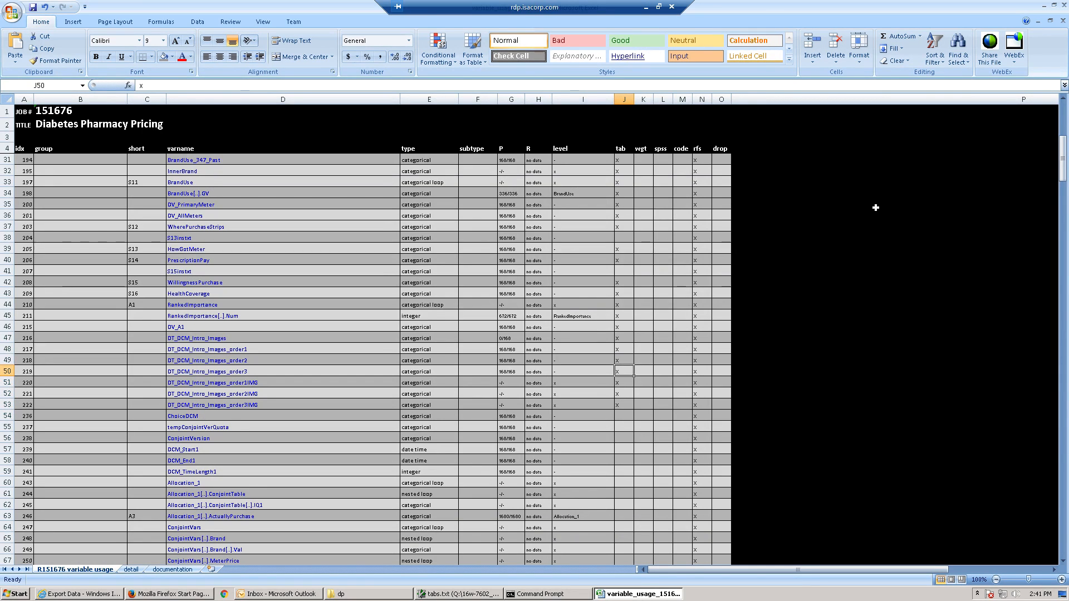
key("shift+Down")
key("shift+Down")
key("shift+Down")
key("shift+Down")
key("shift+Down")
key("shift+Down")
key("shift+Down")
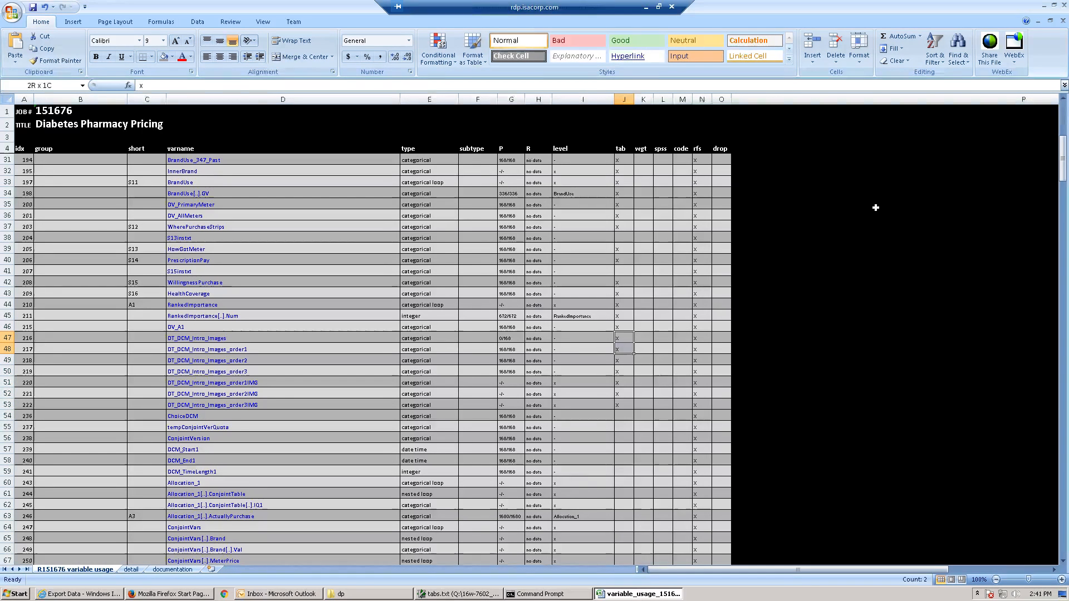
key("shift+Up")
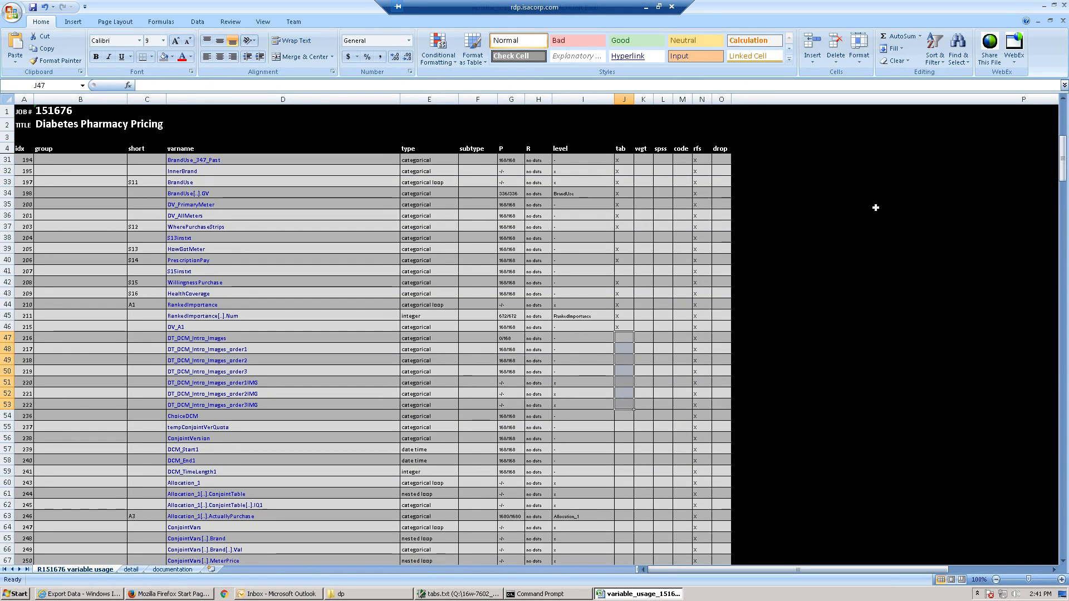
Enter x in the tab column for ChoiceDCM
key("Down")
key("Down")
key("Down")
key("Down")
key("Down")
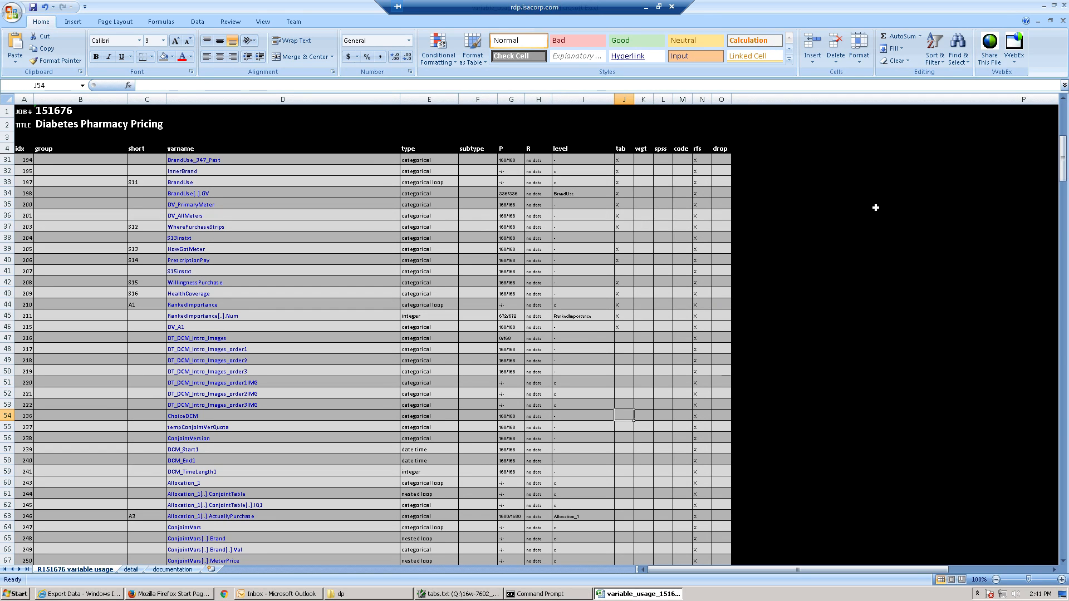
type("x")
key("Return")
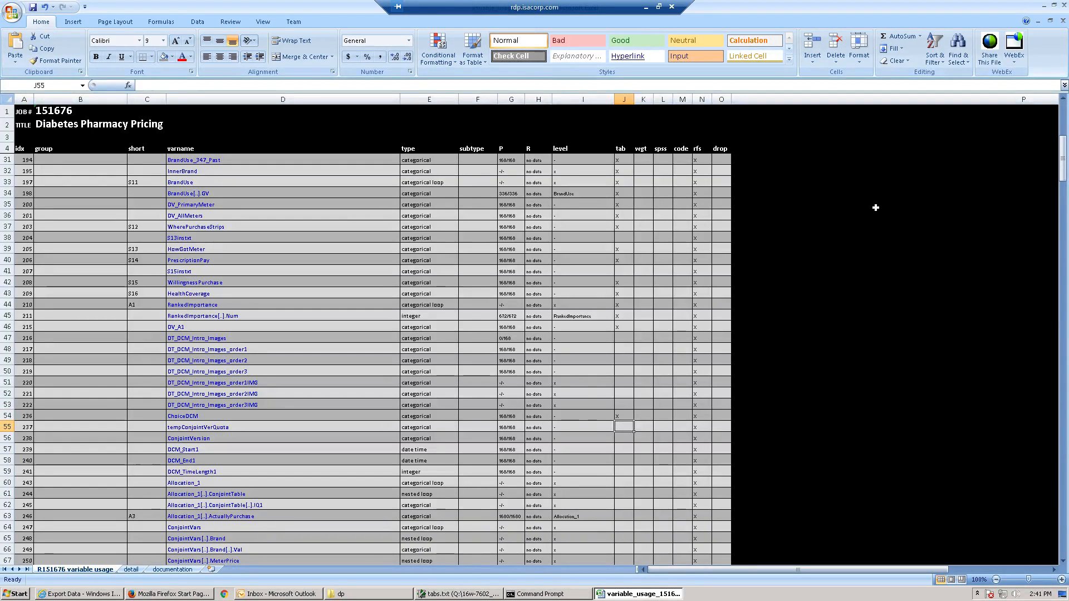
Review the tempConjointVerQuota, ConjointVersion, DCM_Start1, DCM_End1 and DCM_TimeLength1 rows as possible tab candidates
key("Down")
key("Down")
key("Down")
key("Down")
key("Down")
key("Down")
key("Down")
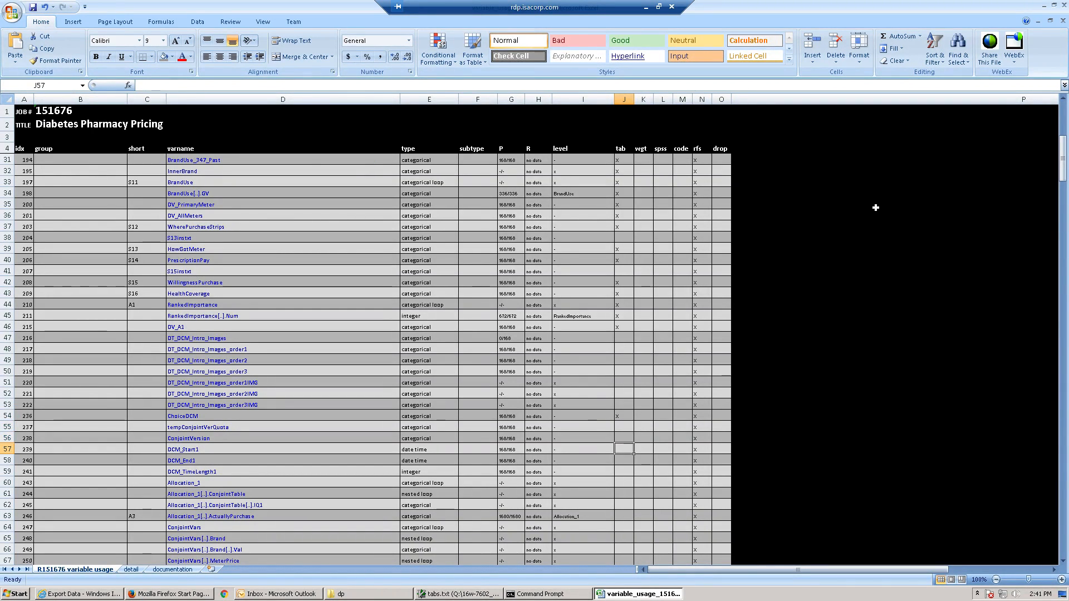
key("Up")
key("Up")
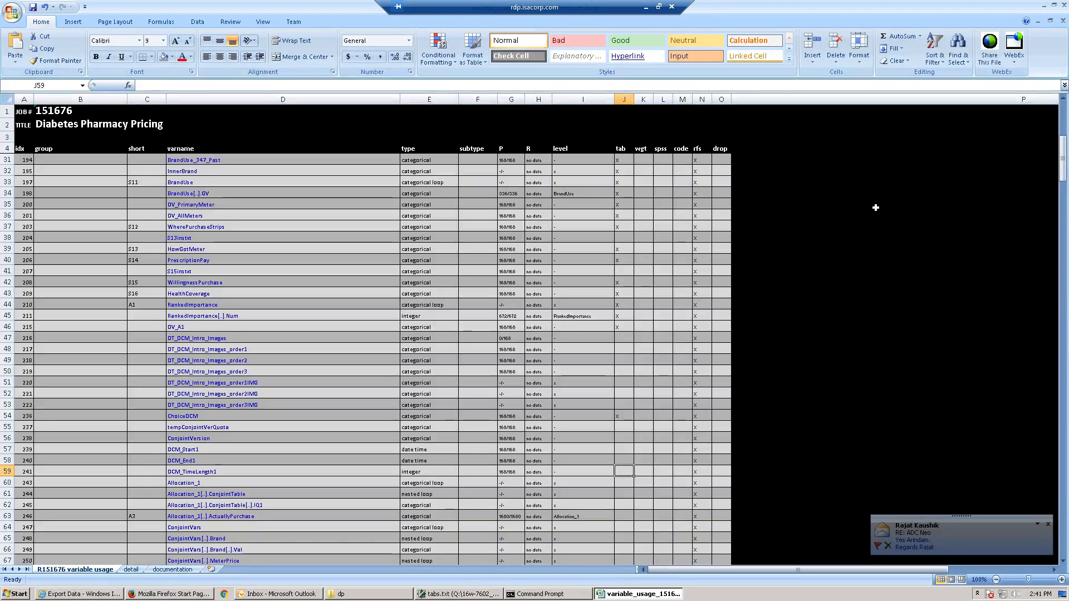
Enter x in the tab column for Allocation_1, Allocation_1[..].ConjointTable, Allocation_1[..].ConjointTable[..].IQ1 and Allocation_1[..].ActuallyPurchase
key("Down")
key("Down")
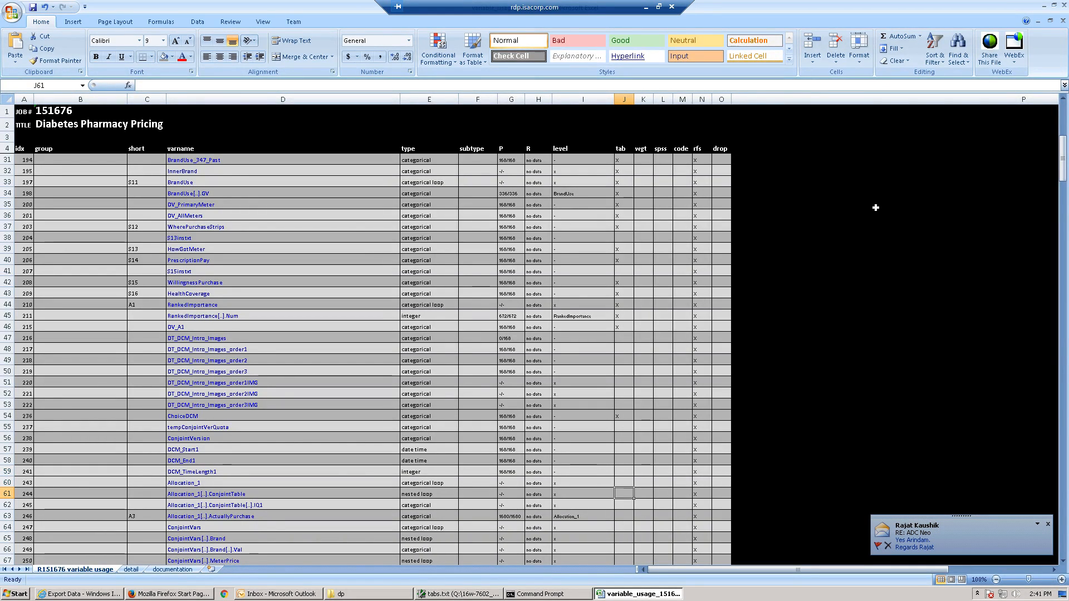
key("Up")
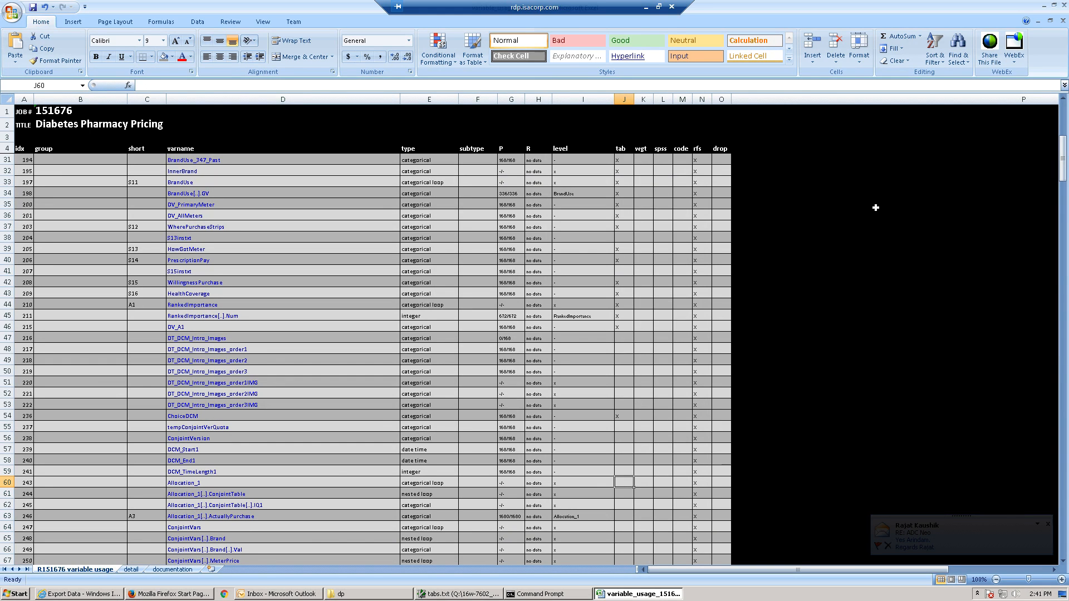
type("x")
key("Return")
type("x")
key("Return")
type("x")
key("Return")
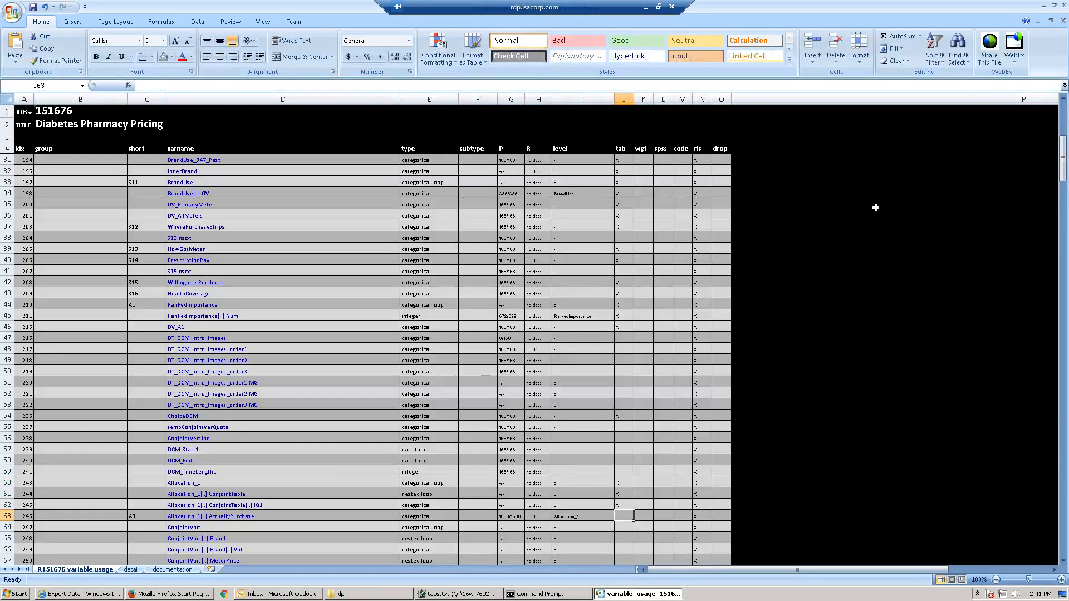
type("x")
key("Return")
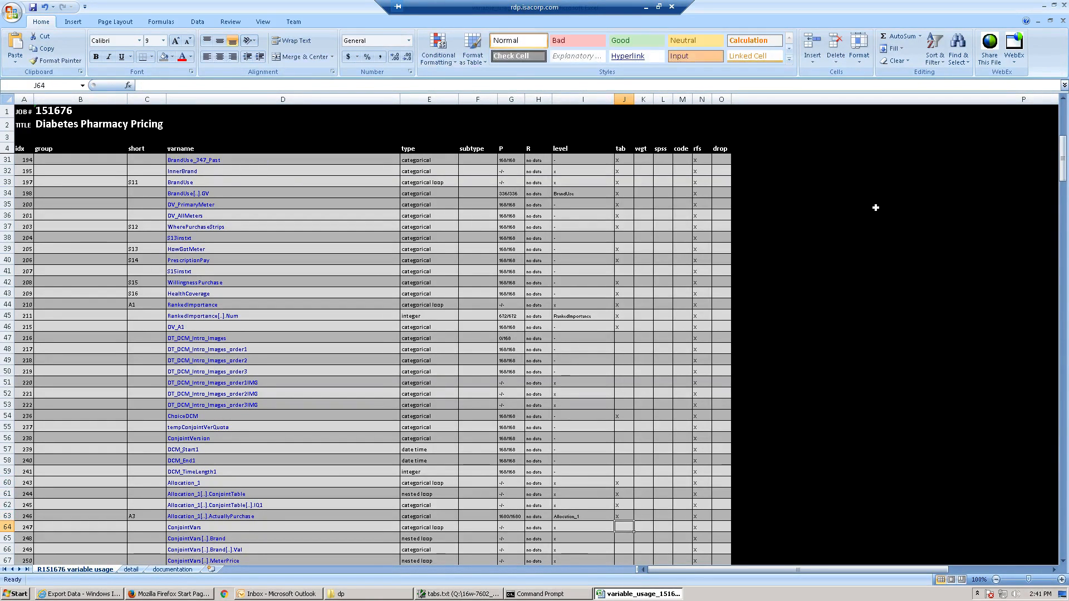
Review the variables below Allocation_1[..].ActuallyPurchase, from ConjointVars through WordingPref and the coupon questions to DV_PricePerStrip, for further tab candidates
key("Down")
key("Down")
key("Down")
key("Down")
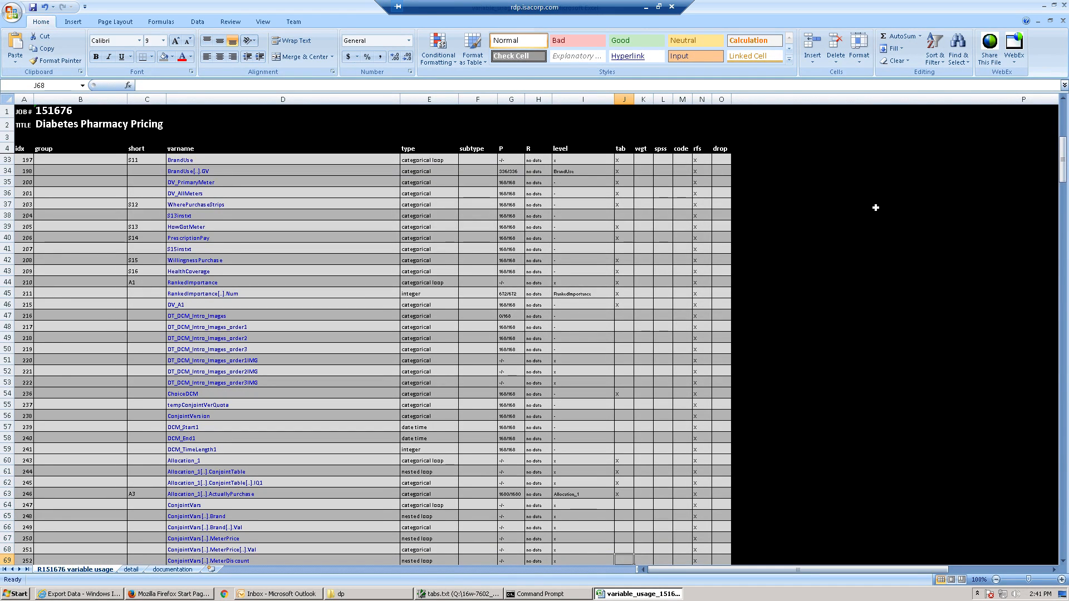
key("Down")
key("Down")
key("Down")
key("Down")
key("Down")
key("Down")
key("Down")
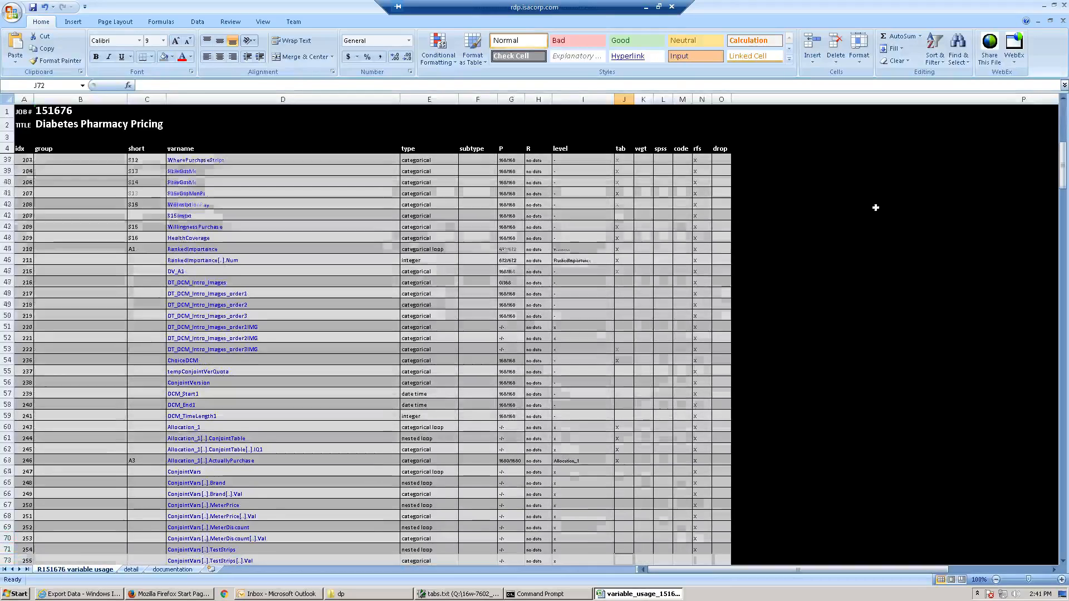
key("Down")
key("Down")
key("Down")
key("Down")
key("Down")
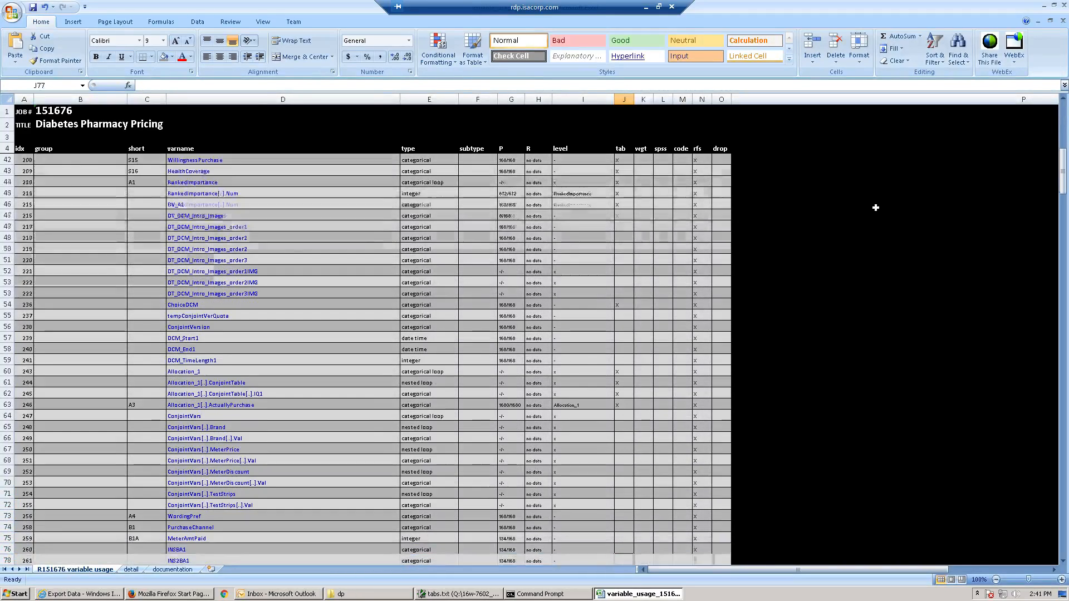
key("Down")
key("Down")
key("Down")
key("Down")
key("Down")
key("Down")
key("Down")
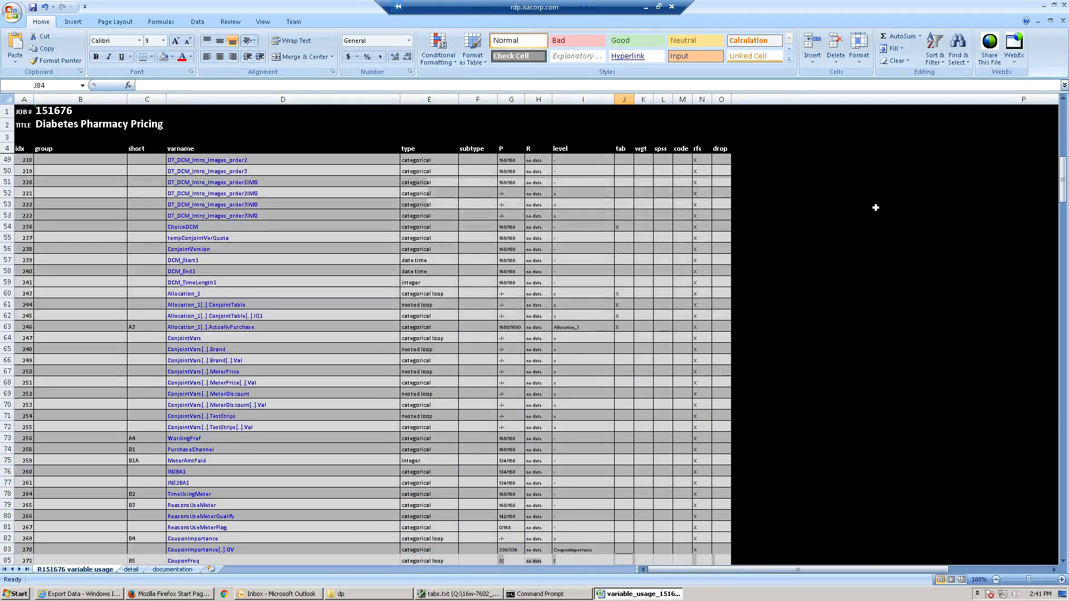
key("Down")
key("Down")
key("Down")
key("Down")
key("Down")
key("Down")
key("Down")
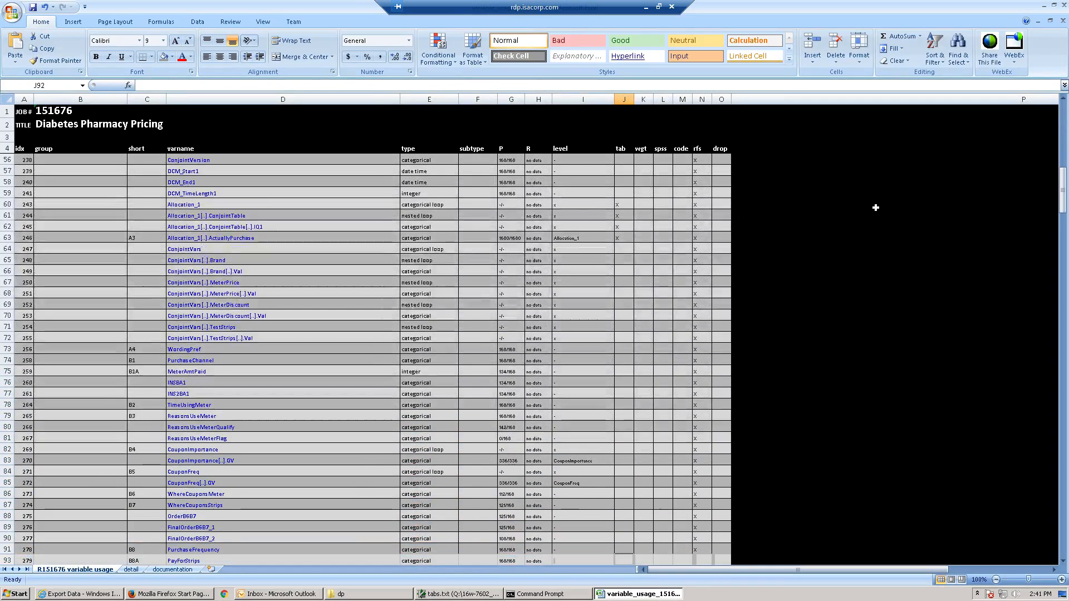
key("Down")
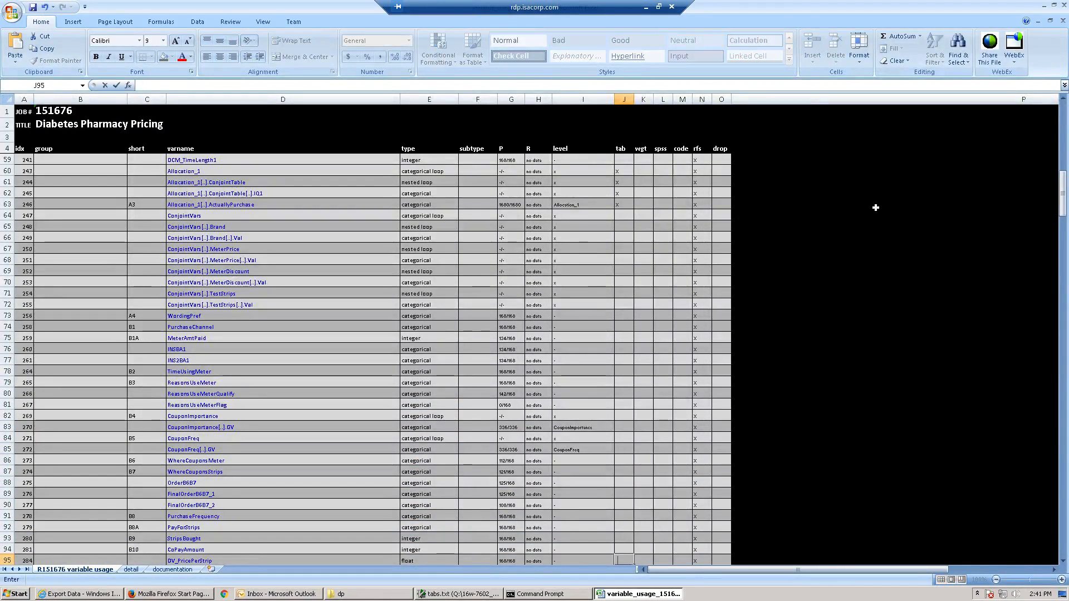
key("Escape")
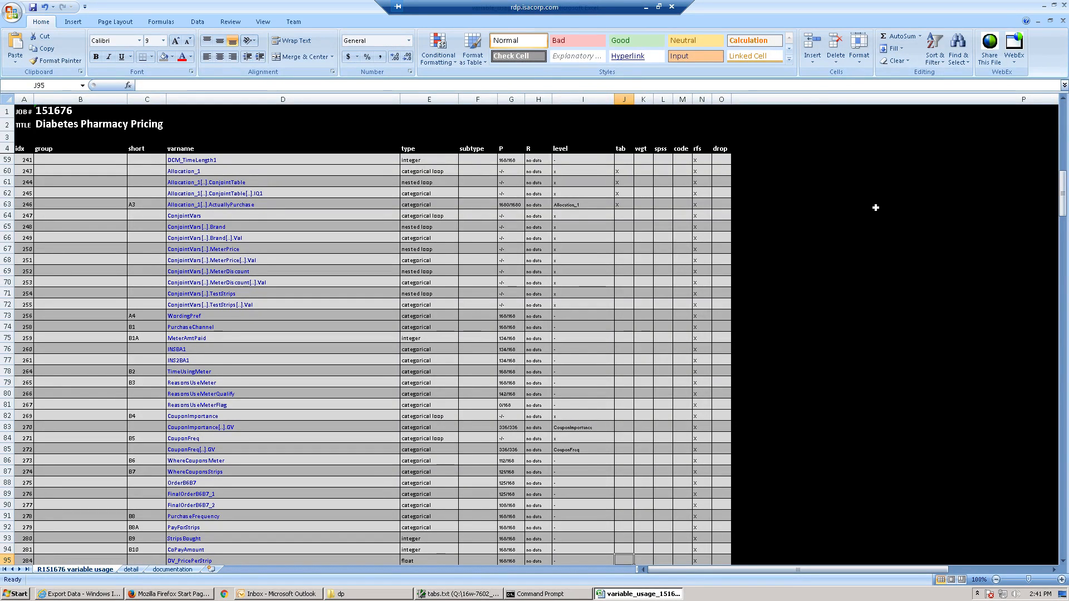
Clear the tab column mark for Allocation_1[..].ActuallyPurchase and enter x there again
key("ctrl+Up")
key("Delete")
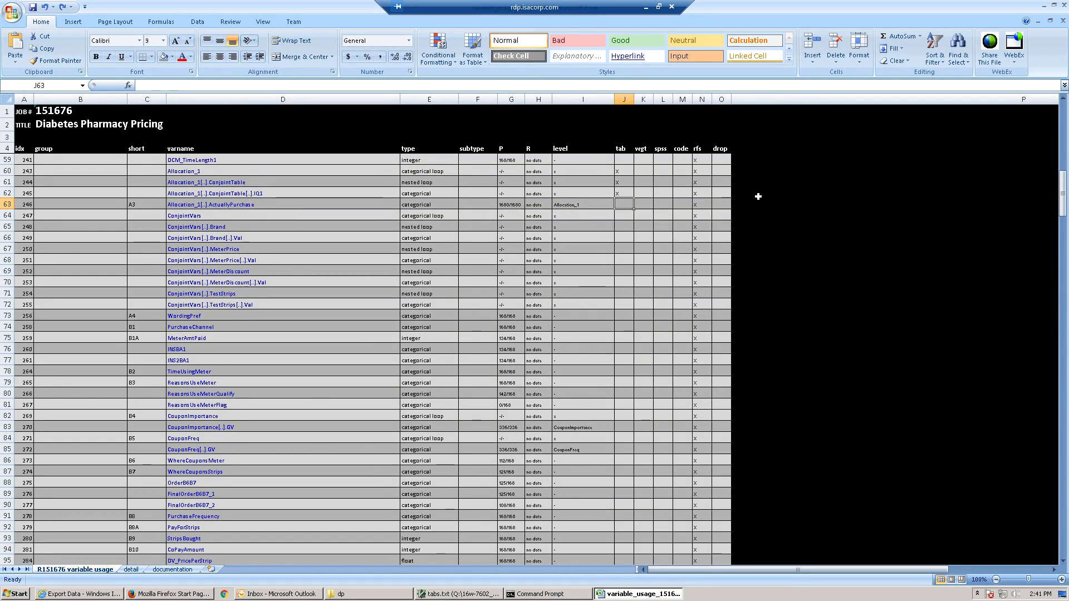
left_click(616, 191)
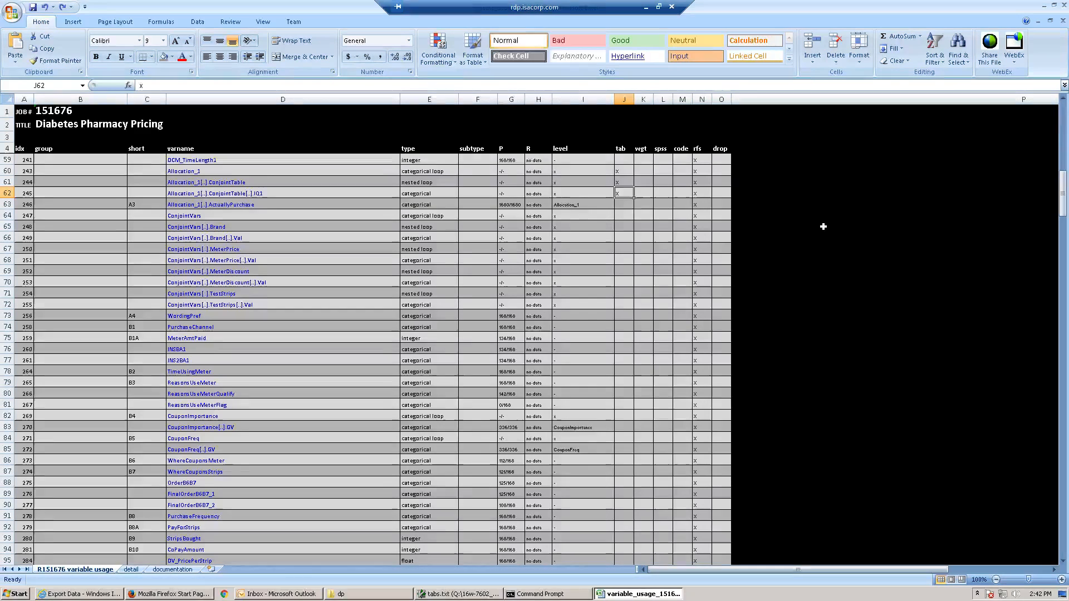
type("x")
key("Return")
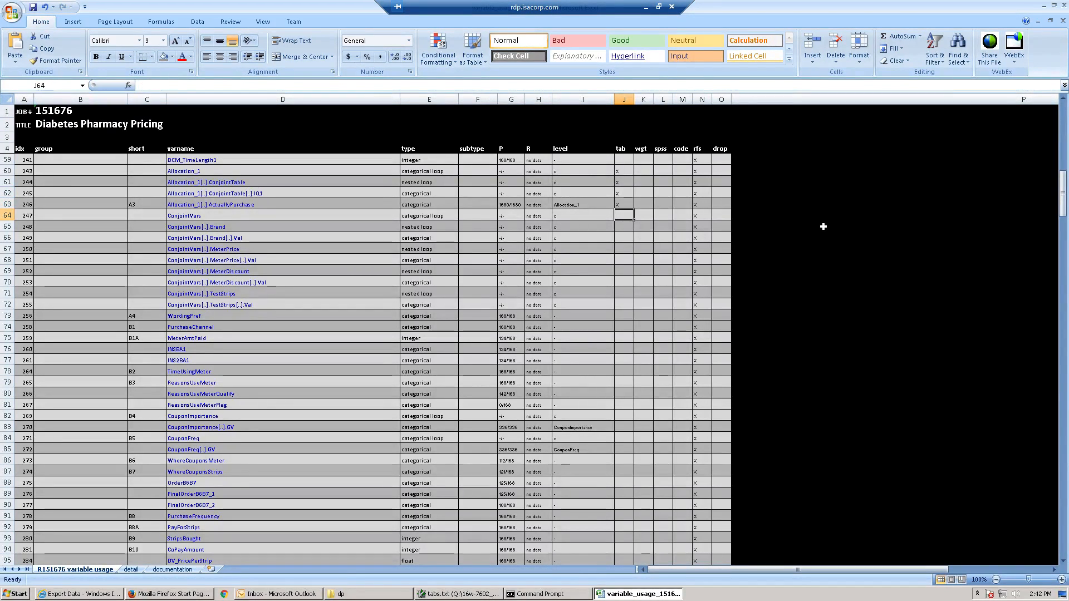
Open the detail entry for Allocation_1[..].ConjointTable and examine the Allocation_1 and ConjointVars definitions, including the brand and meter price categories
left_click(180, 183)
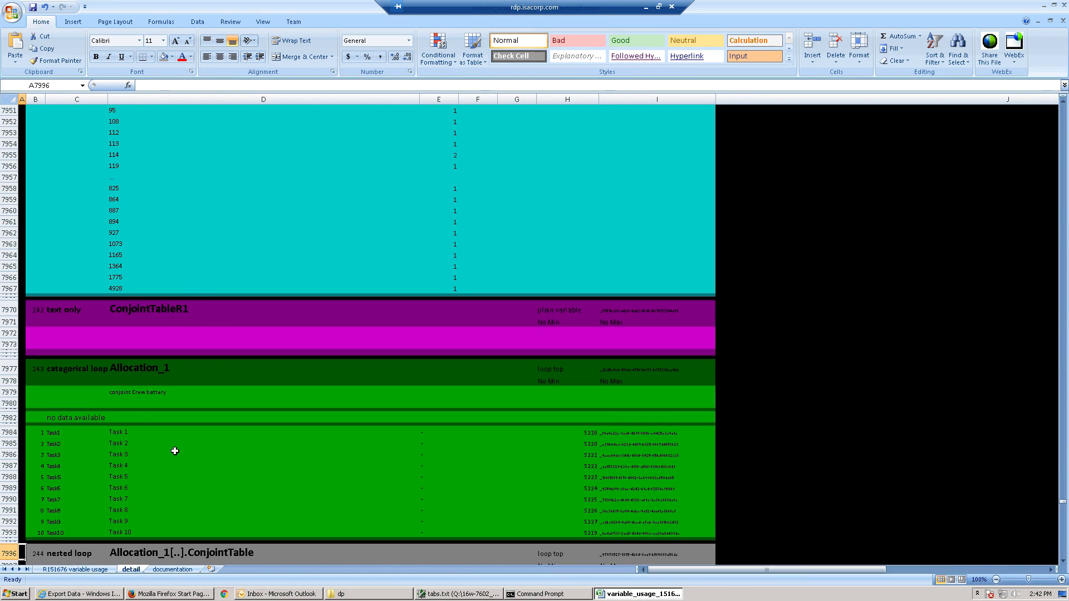
scroll(186, 486, "down", 4)
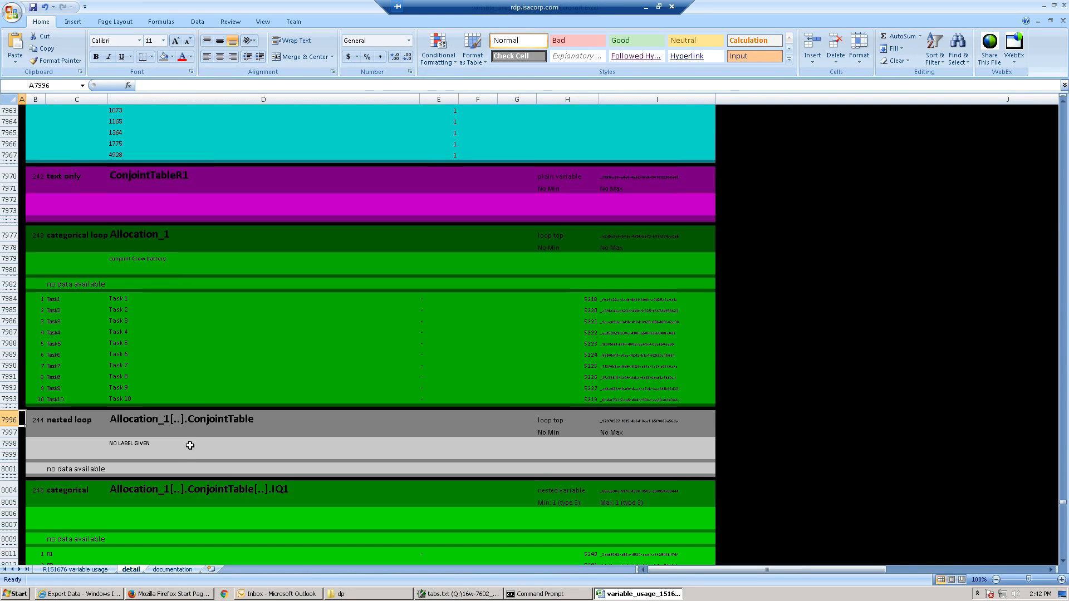
scroll(194, 441, "down", 5)
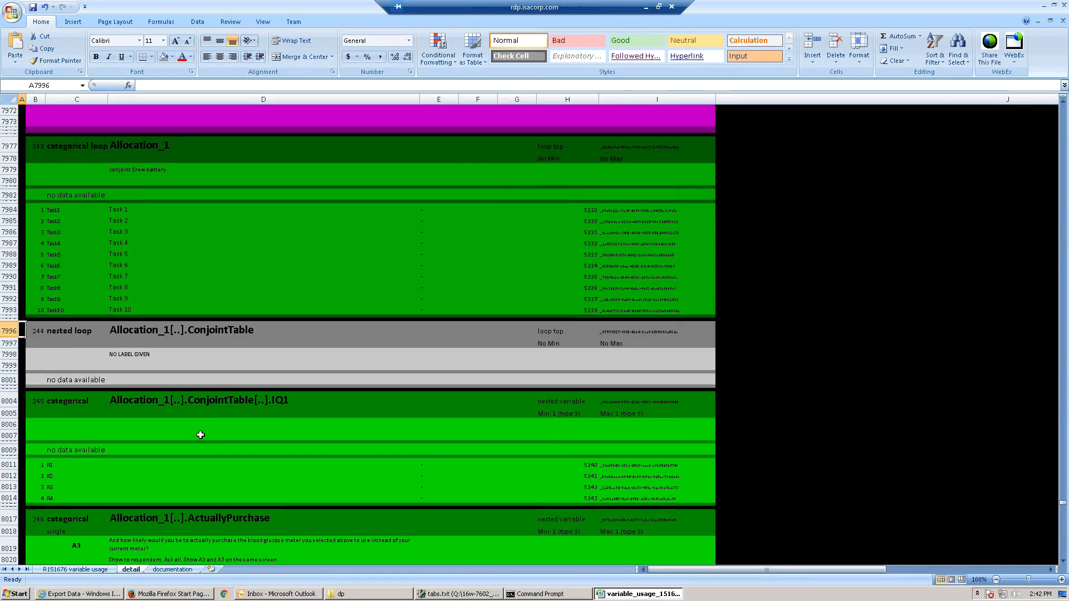
scroll(205, 428, "down", 1)
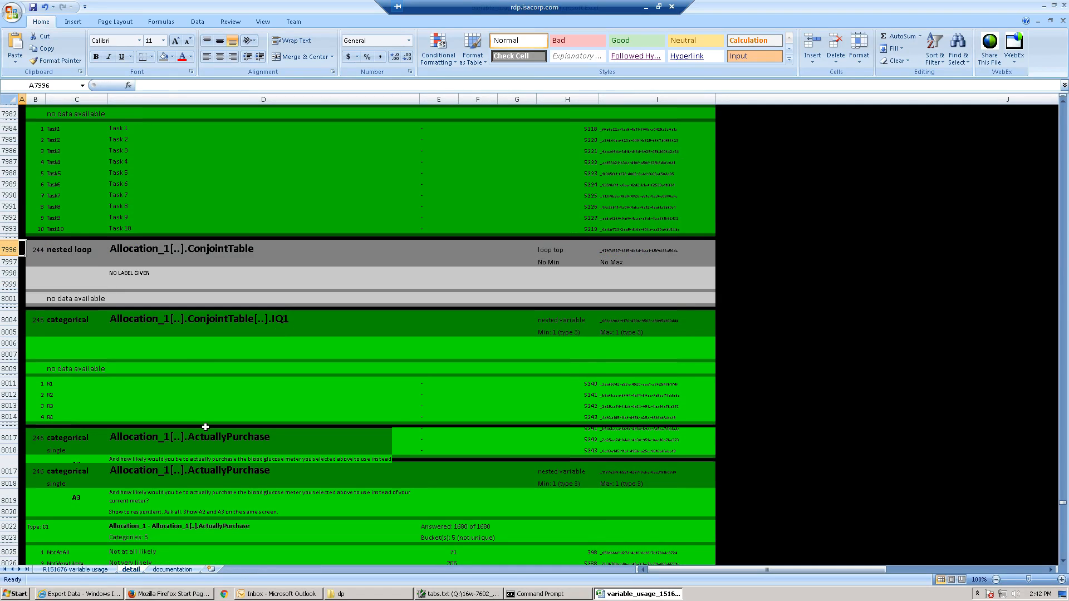
scroll(205, 427, "down", 8)
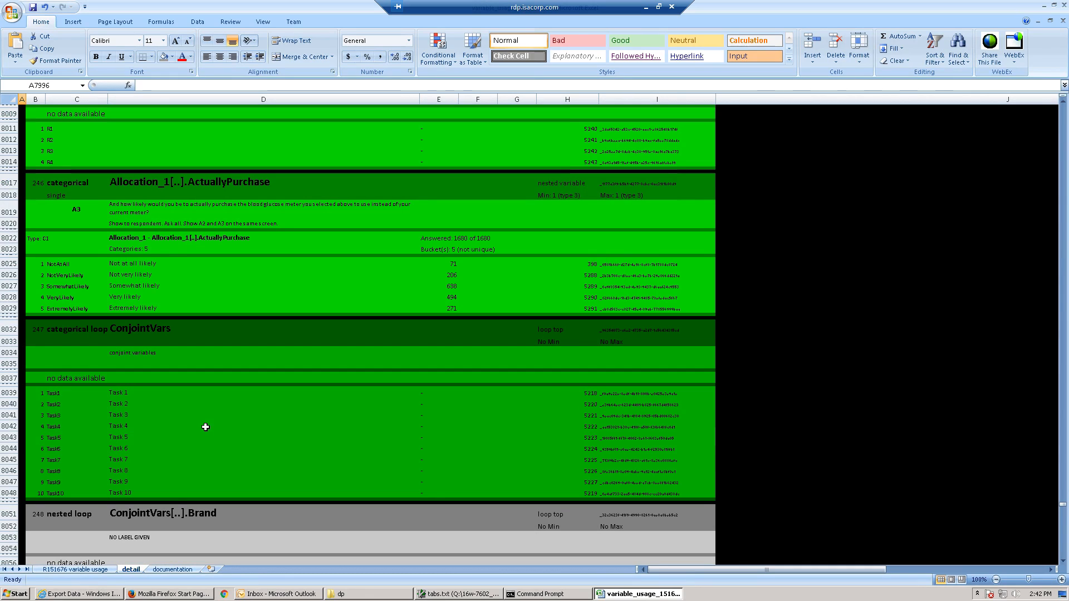
scroll(205, 427, "down", 6)
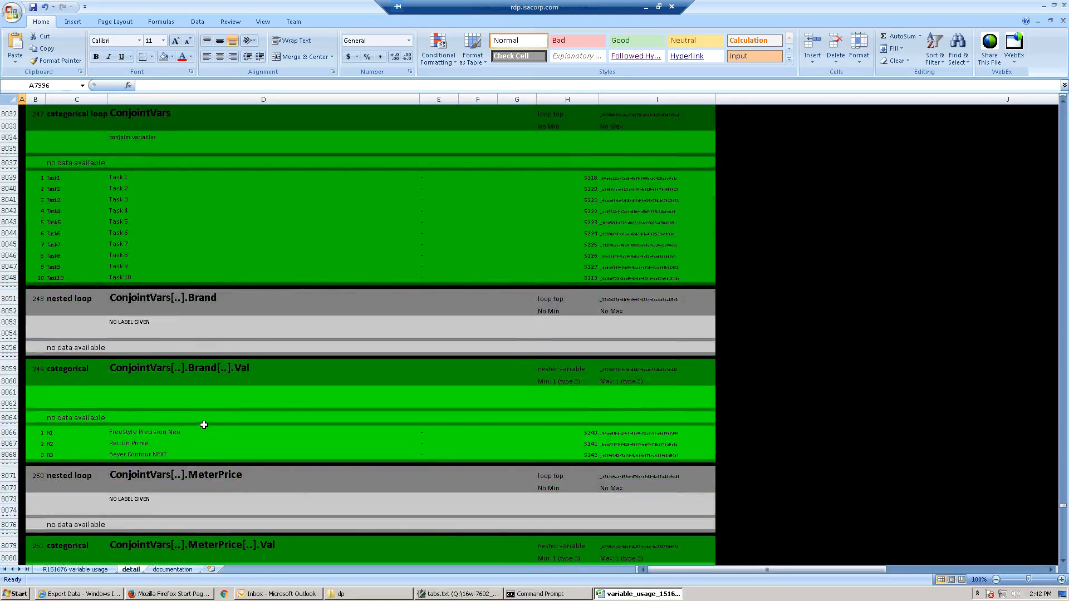
scroll(204, 425, "down", 3)
scroll(204, 423, "down", 10)
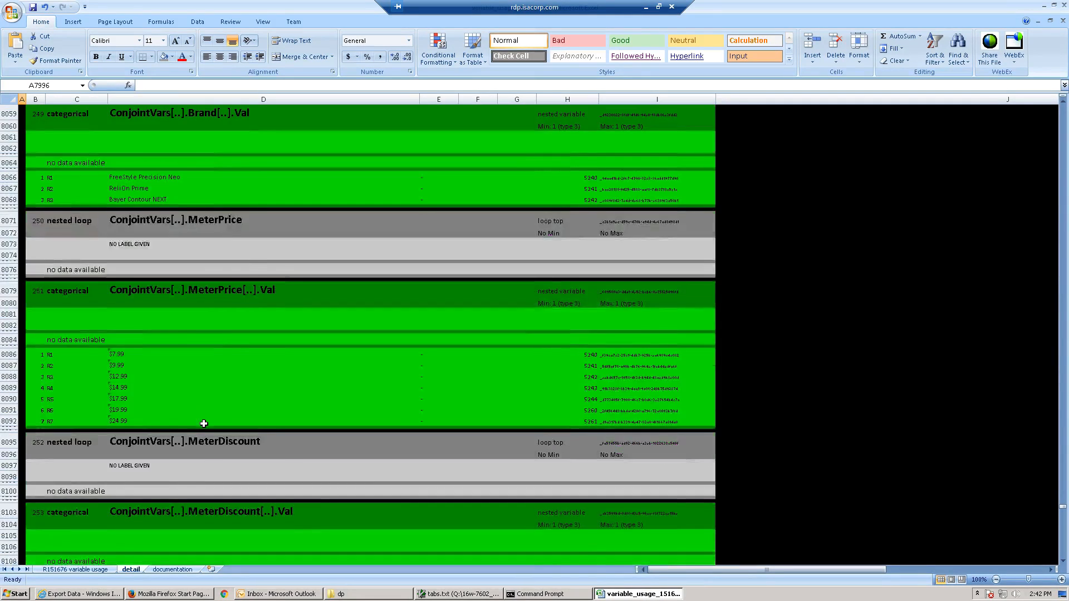
Examine the MeterDiscount, TestStrips, WordingPref and PurchaseChannel definitions, and return to the variable usage sheet
scroll(204, 421, "down", 6)
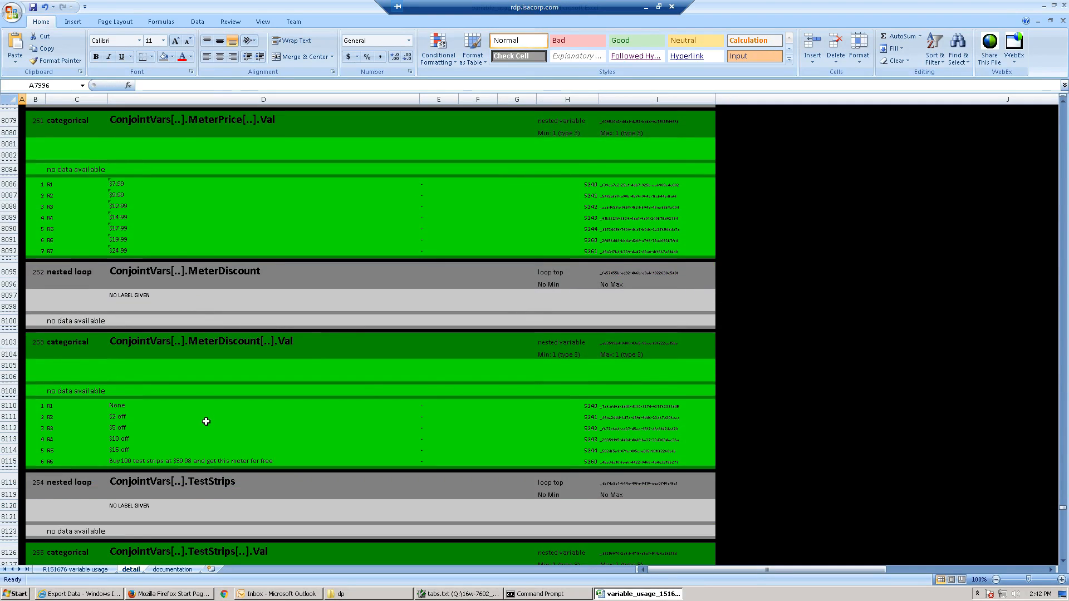
scroll(207, 414, "down", 7)
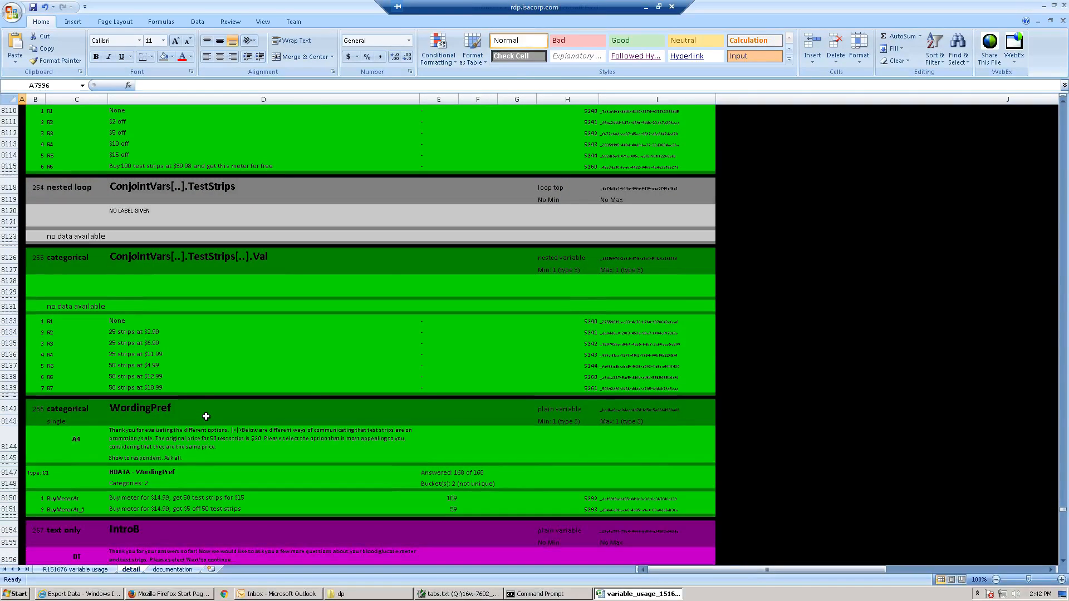
scroll(206, 417, "down", 7)
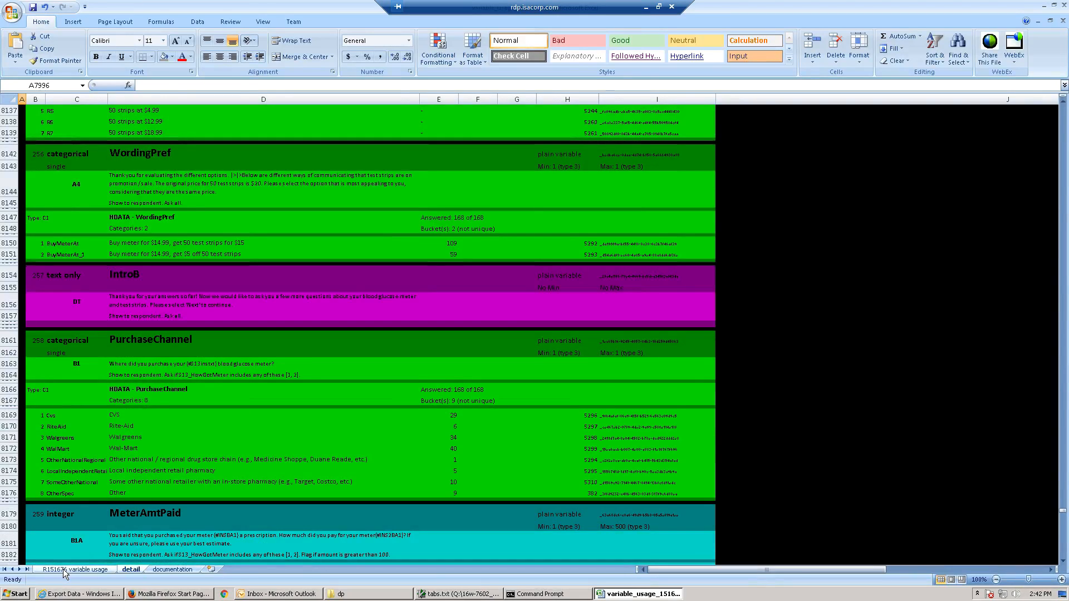
left_click(63, 570)
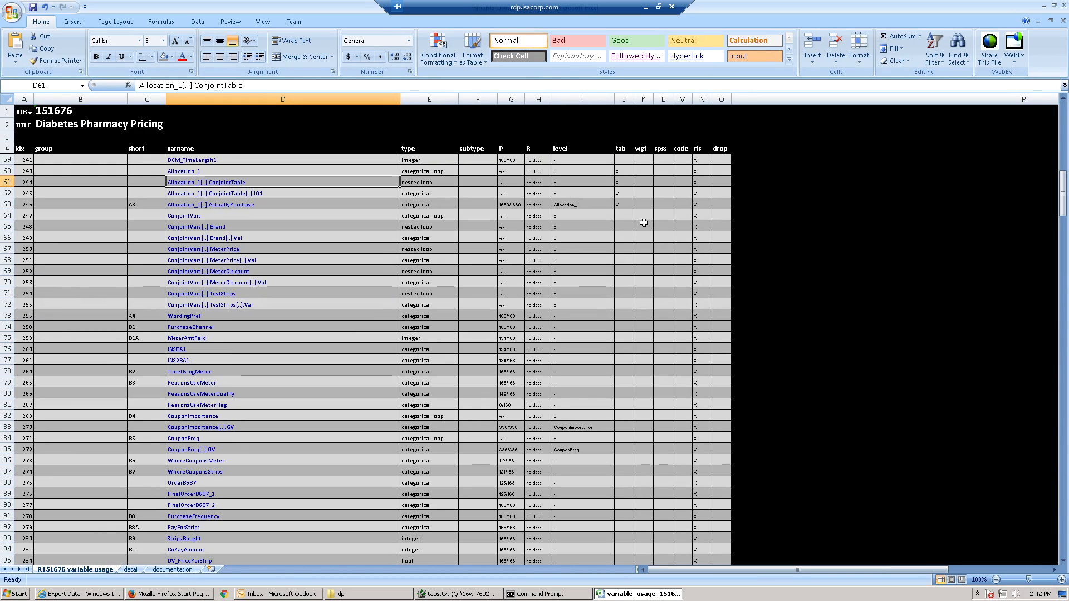
Skip the ConjointVars variables and enter x in the tab column for WordingPref, PurchaseChannel and MeterAmtPaid
left_click(623, 204)
type("x")
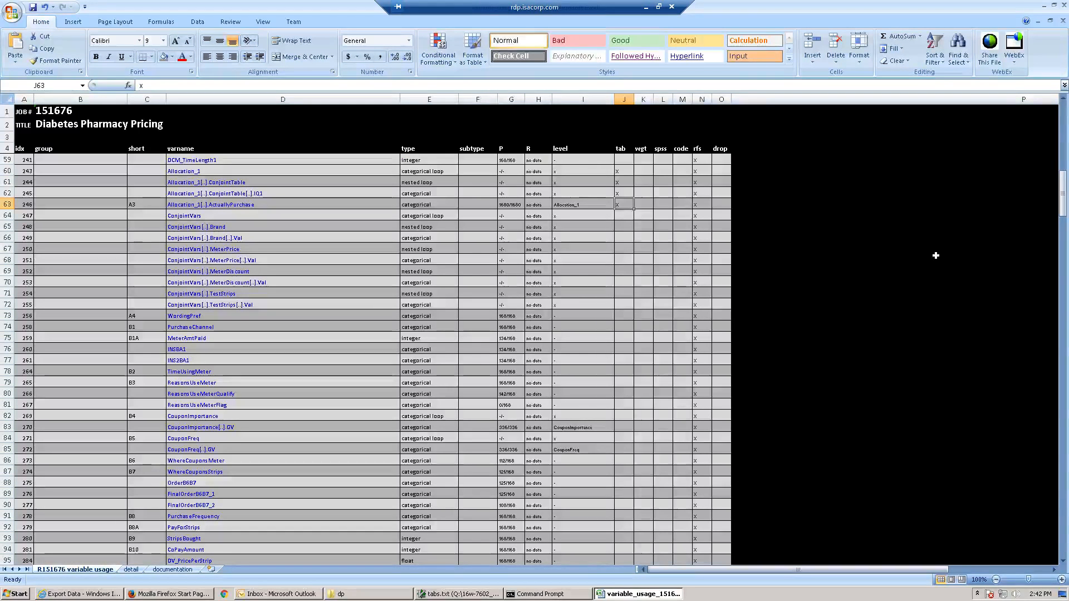
key("Down")
key("Down")
key("Down")
key("Down")
key("Down")
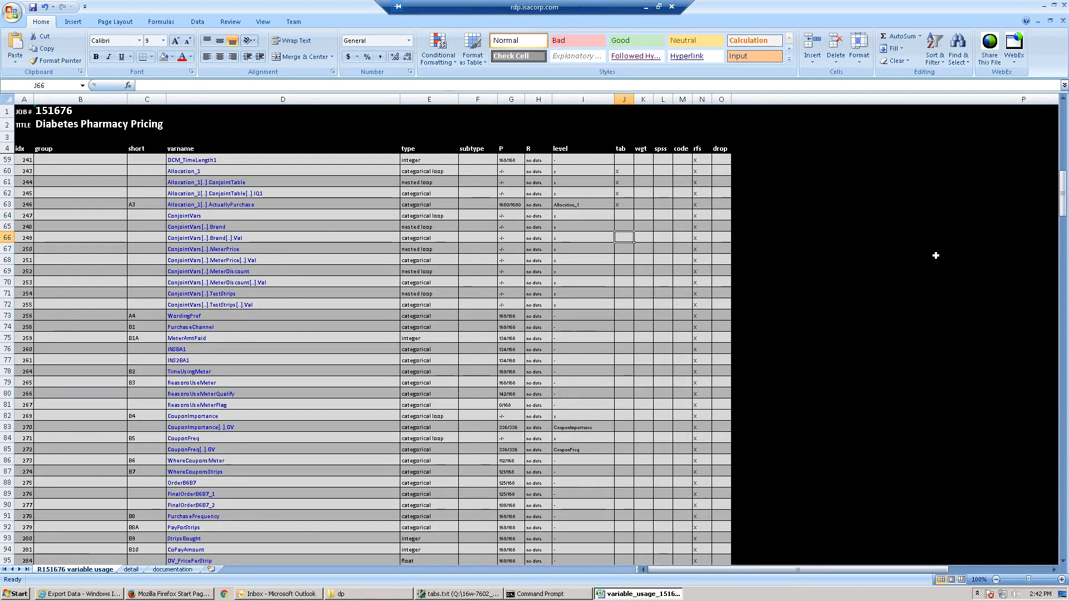
key("Down")
key("Down")
key("Down")
key("Down")
key("Down")
key("Down")
key("Down")
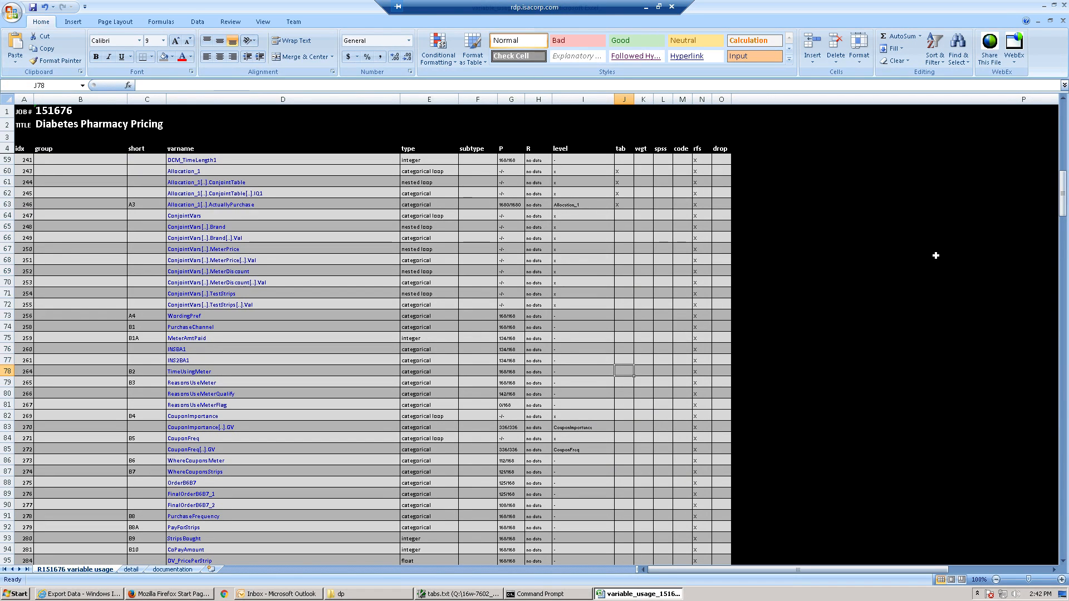
key("Up")
key("Up")
type("x")
key("Down")
type("x")
key("Down")
type("x")
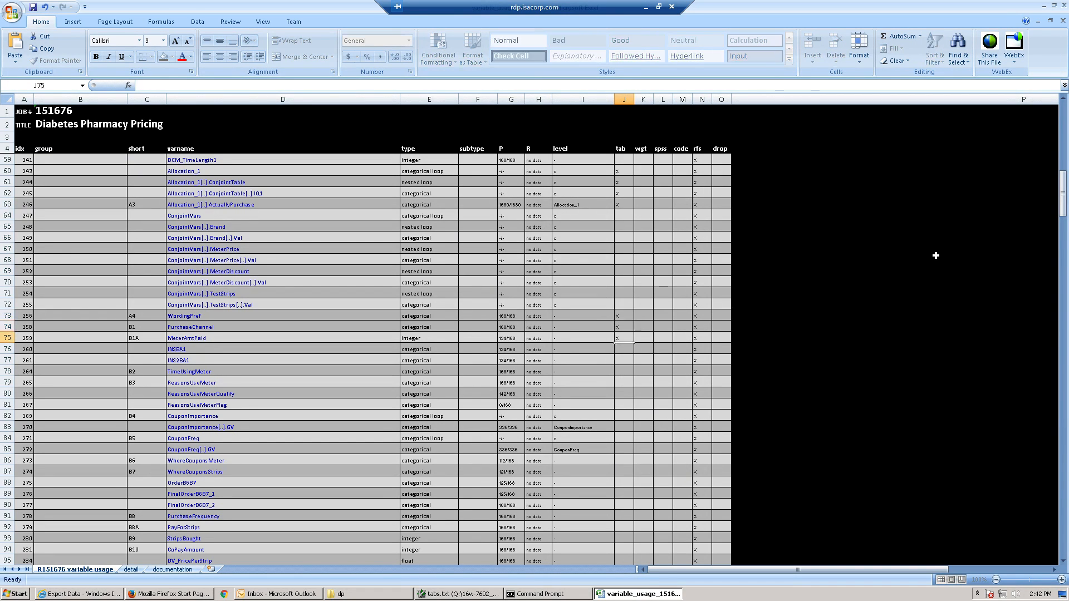
Enter x in the tab column for INSBA1, INS2BA1, TimeUsingMeter and ReasonsUseMeter
key("Down")
key("x")
key("Down")
key("x")
key("Down")
key("x")
key("Down")
key("x")
Clear the tab column marks for INSBA1 and INS2BA1
key("Up")
key("Up")
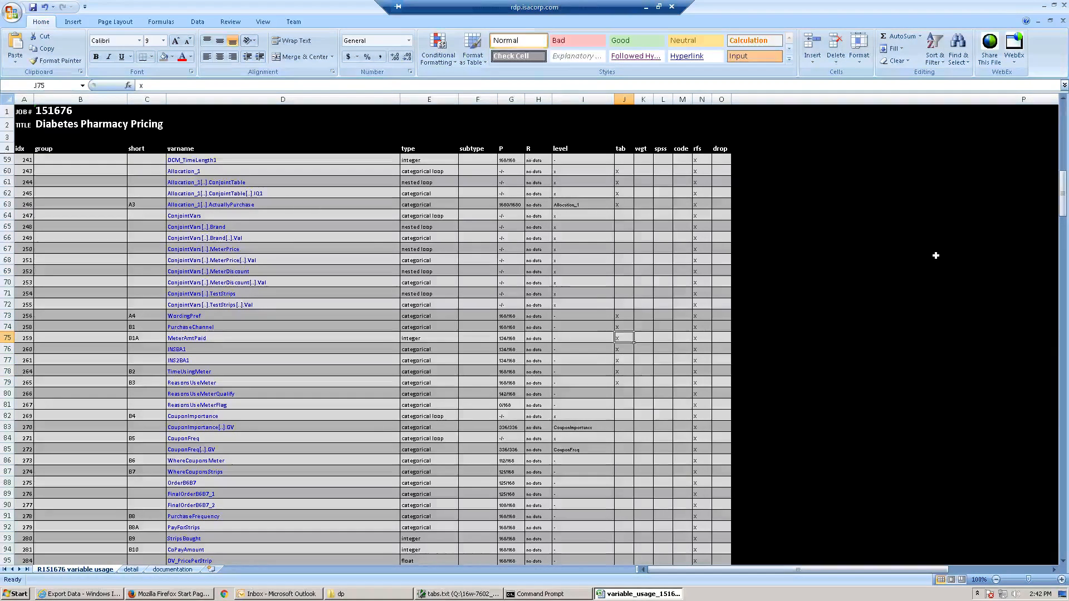
key("Up")
key("shift+Down")
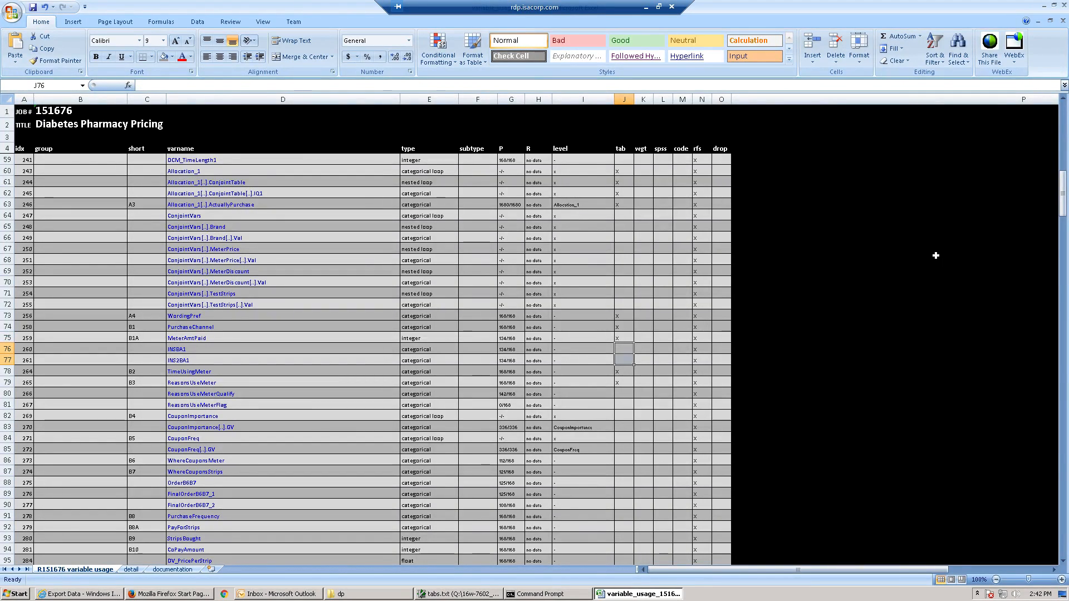
key("Delete")
key("Down")
key("Down")
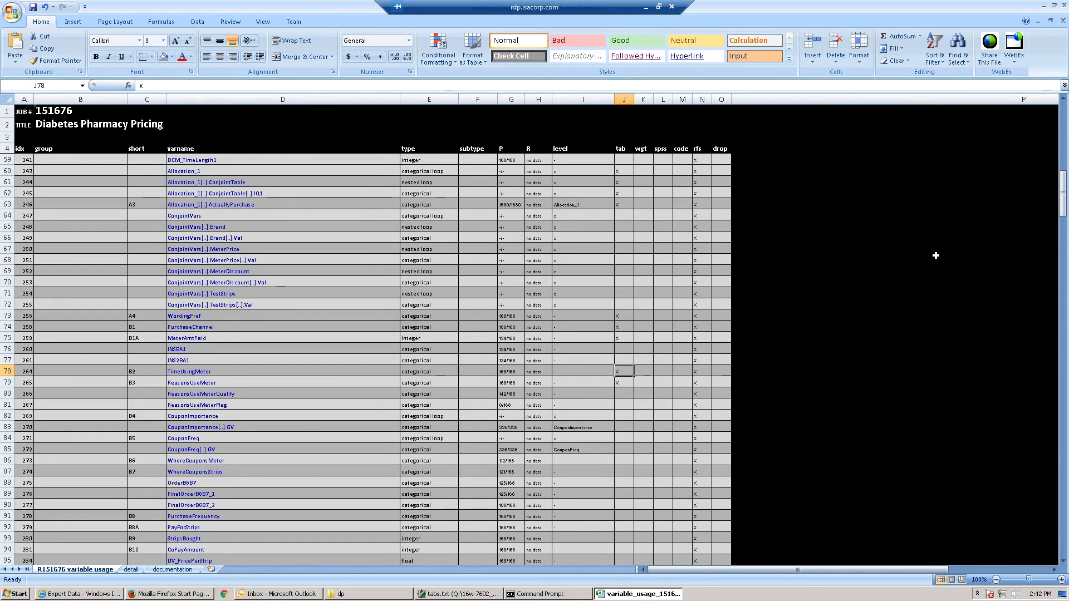
Enter x in the tab column for ReasonsUseMeterQualify, ReasonsUseMeterFlag and CouponImportance
key("Down")
type("x")
key("Return")
type("x")
key("Return")
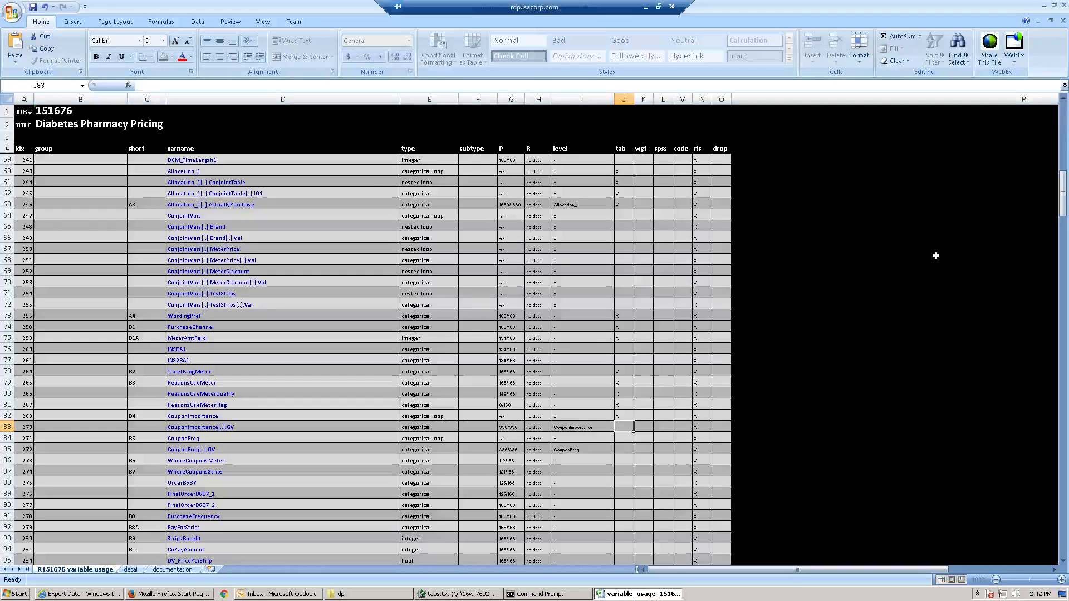
Enter x in the tab column for CouponImportance[..].GV, CouponFreq, CouponFreq[..].GV, WhereCouponsMeter and WhereCouponsStrips
type("x")
key("Return")
type("x")
key("Return")
type("x x")
key("Return")
type("x")
key("Return")
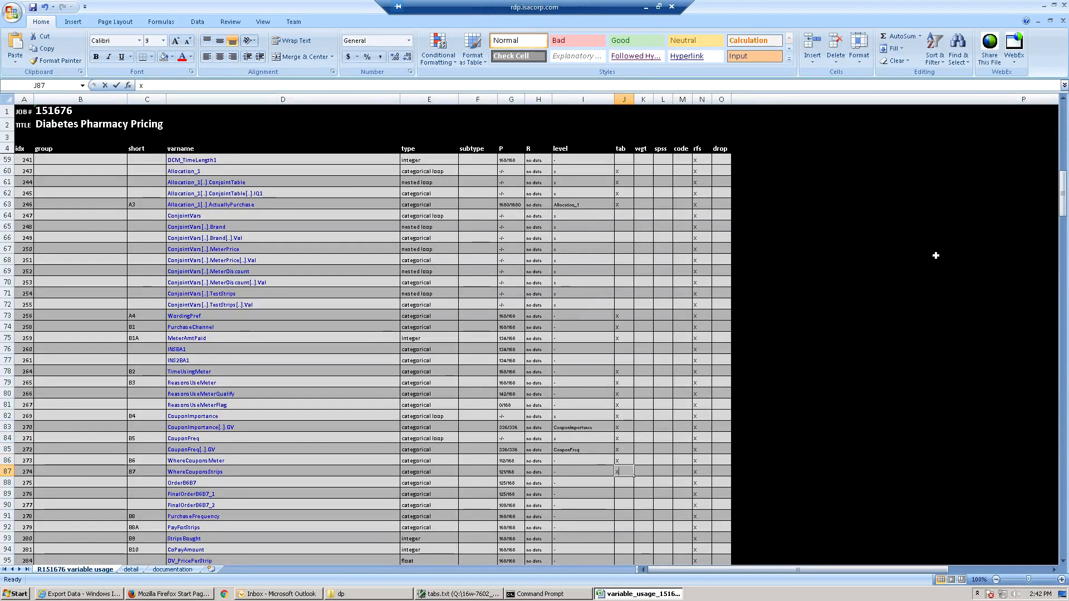
type("x")
key("Return")
Skip the OrderB6B7 and FinalOrderB6B7 variables and enter x in the tab column for PurchaseFrequency, PayForStrips, StripsBought, CoPayAmount and DV_PricePerStrip
key("Return")
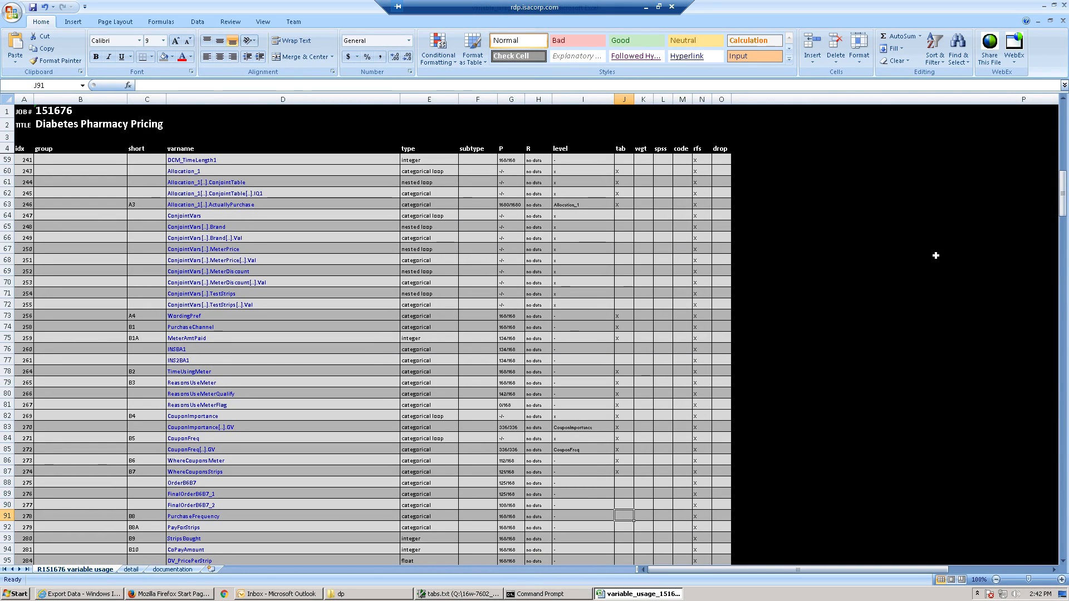
type("x x x x x")
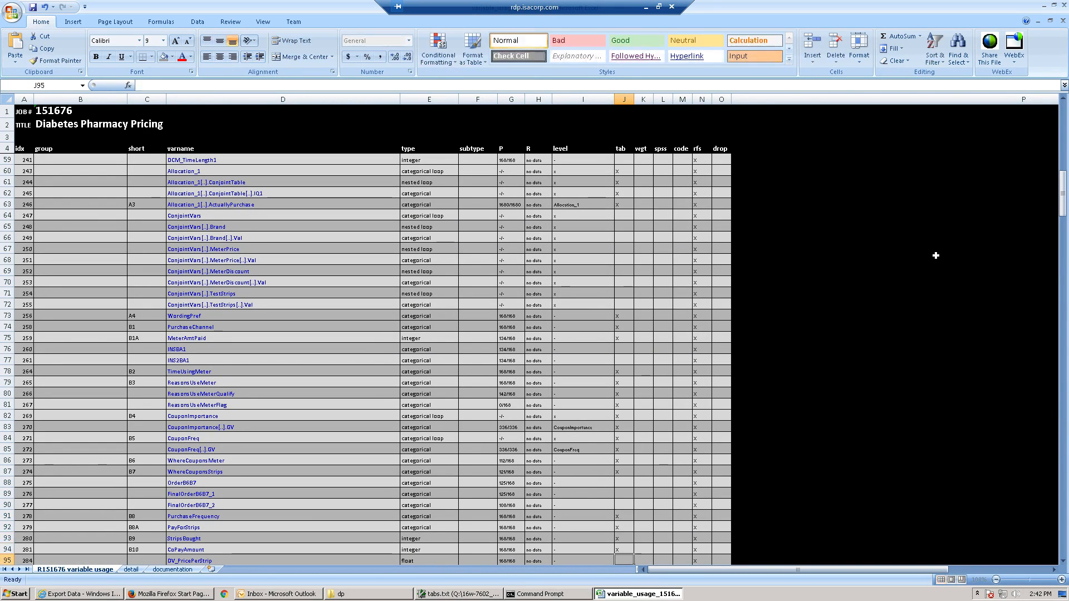
key("Return")
key("Return")
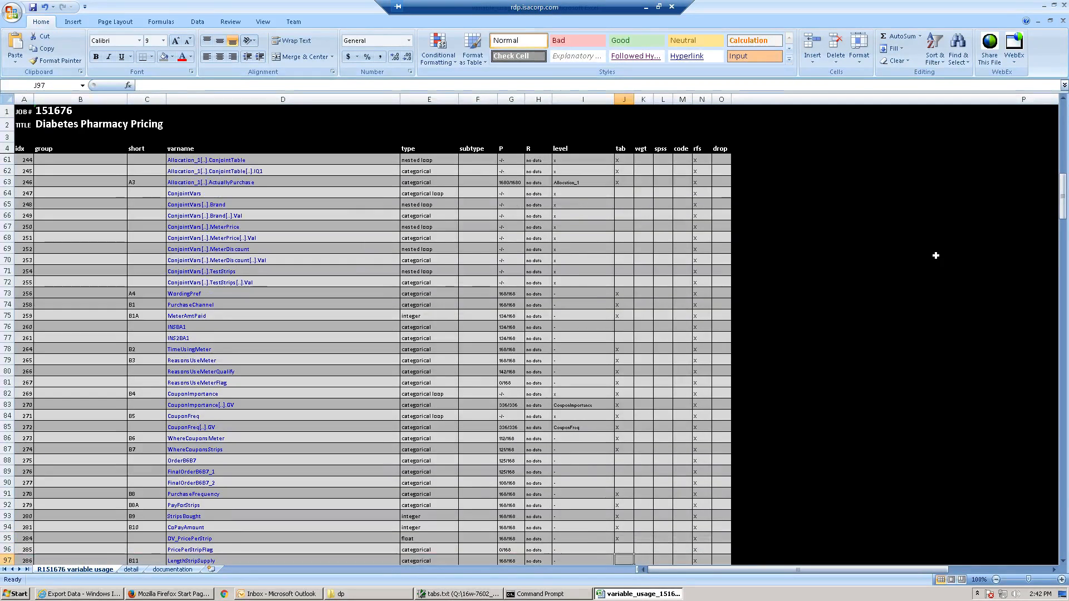
Review the variables from PricePerStripFlag through Ethnicity for further tab candidates
key("Return")
key("Return")
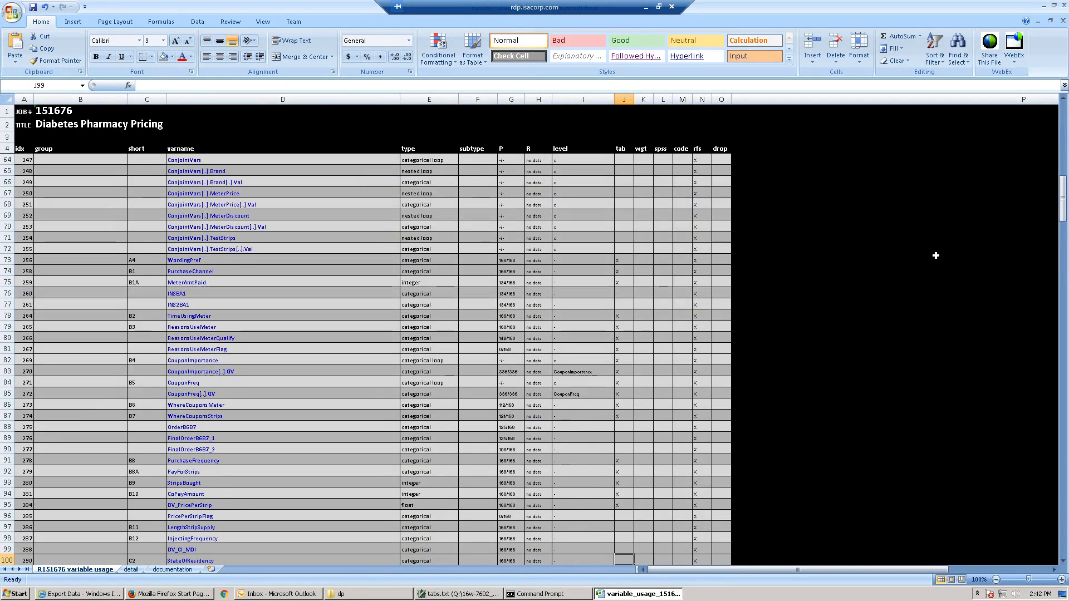
key("Return")
key("Return")
key("Return")
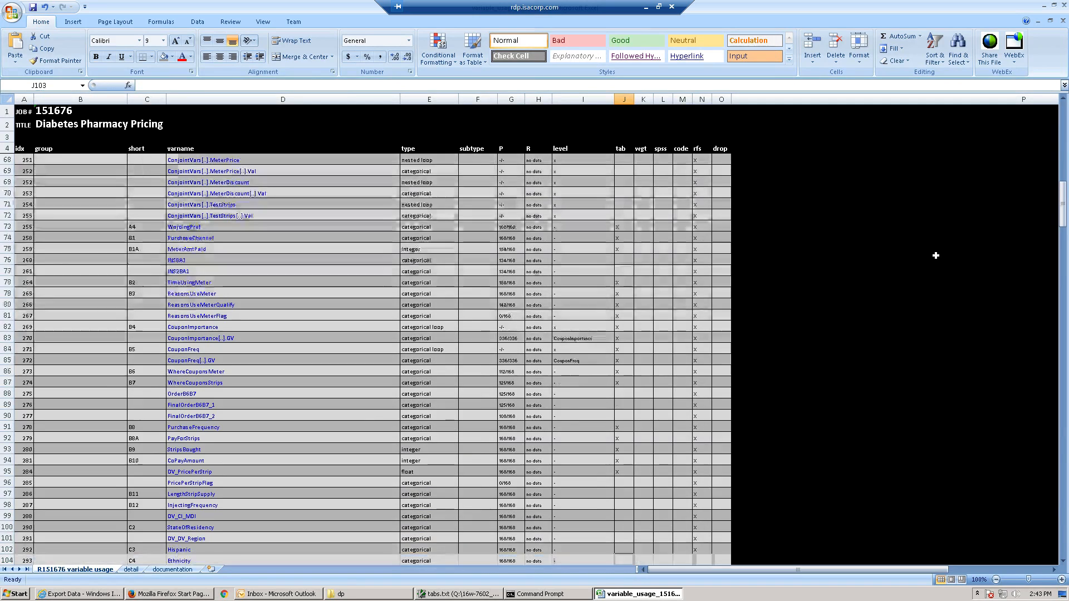
key("Up")
key("Up")
key("Up")
key("Up")
key("Up")
key("Up")
key("Up")
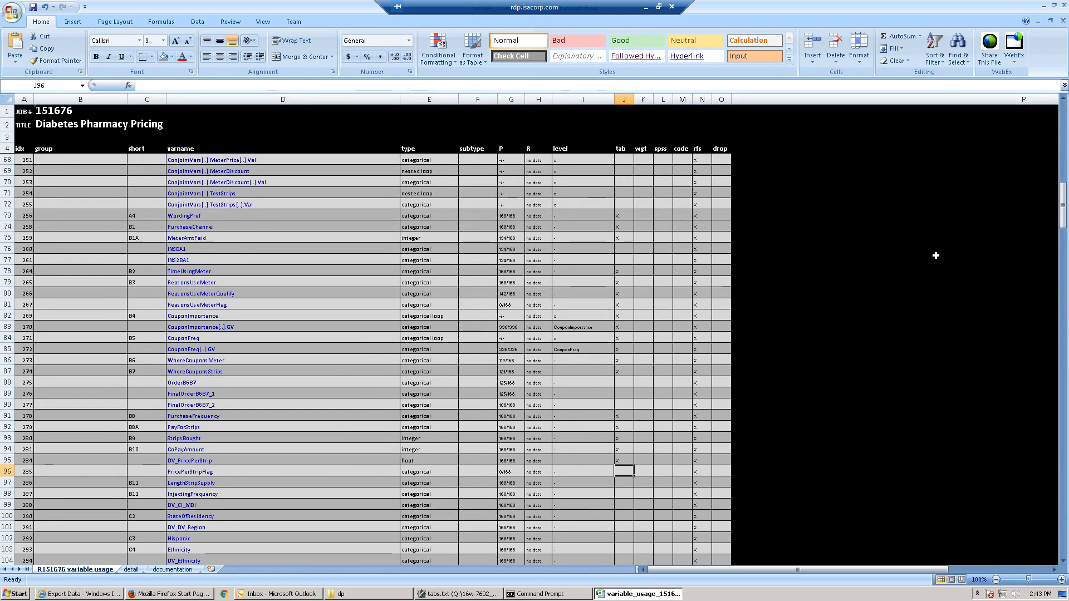
Enter x in the tab column for PricePerStripFlag, LengthStripSupply, InjectingFrequency and DV_CI_MDI
type("x")
key("Return")
type("x")
key("Return")
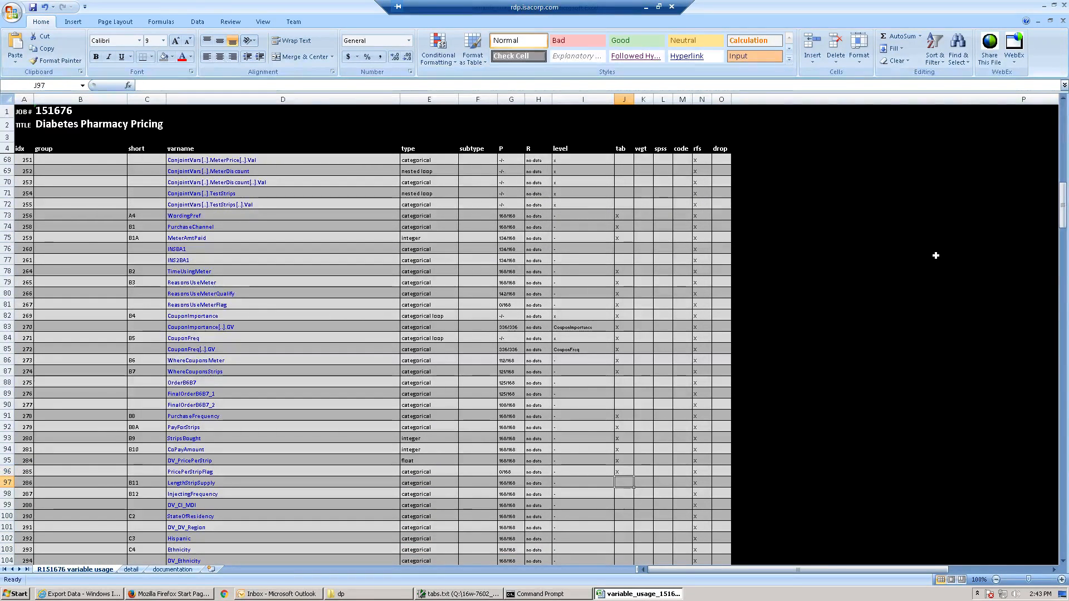
type("x")
key("Return")
type("x")
key("Return")
type("x")
key("Return")
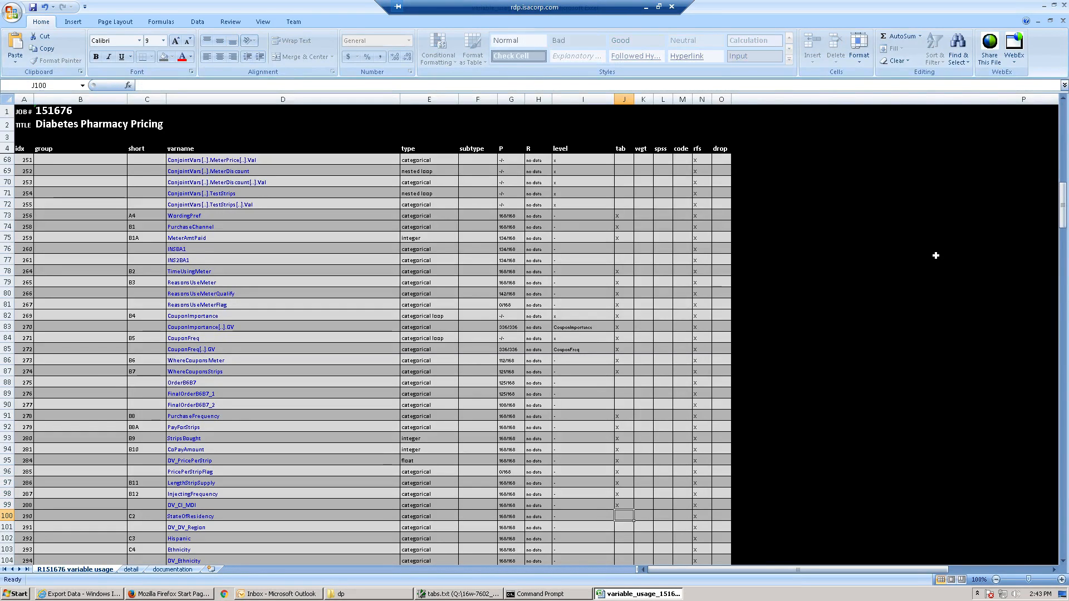
Enter x in the tab column for StateOfResidency, DV_DV_Region, Hispanic, Ethnicity and DV_Ethnicity
type("x")
key("Return")
type("x")
key("Return")
type("x")
key("Return")
type("x")
key("Return")
Review the remaining kept variables from Education through the Quota variables for further tab candidates
key("Return")
key("Return")
key("Return")
key("Return")
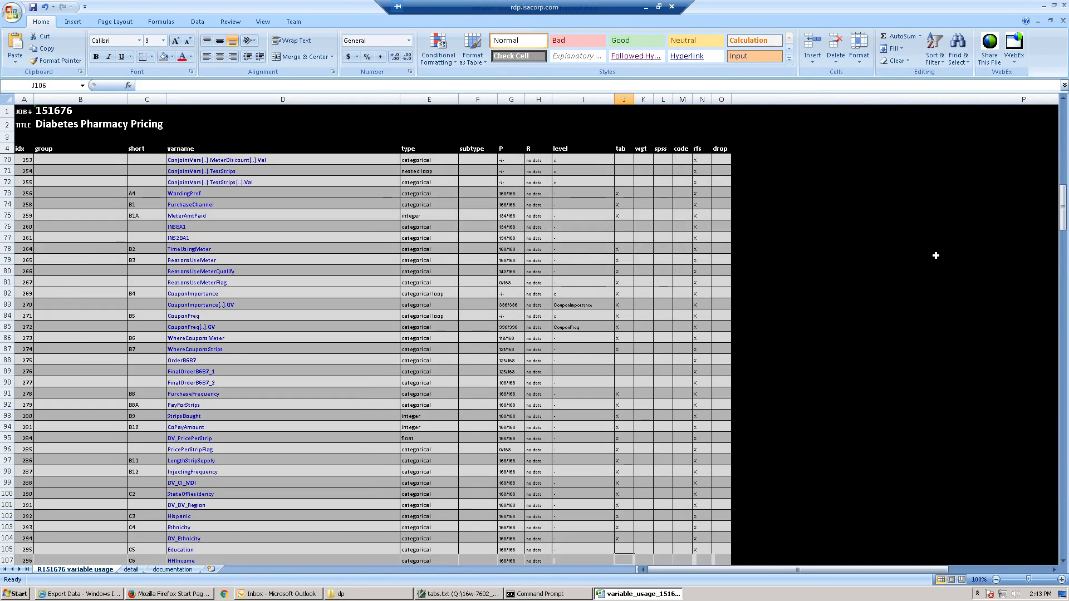
key("Return")
key("Return")
key("Return")
key("Return")
key("Return")
key("Return")
key("Return")
key("Return")
key("Return")
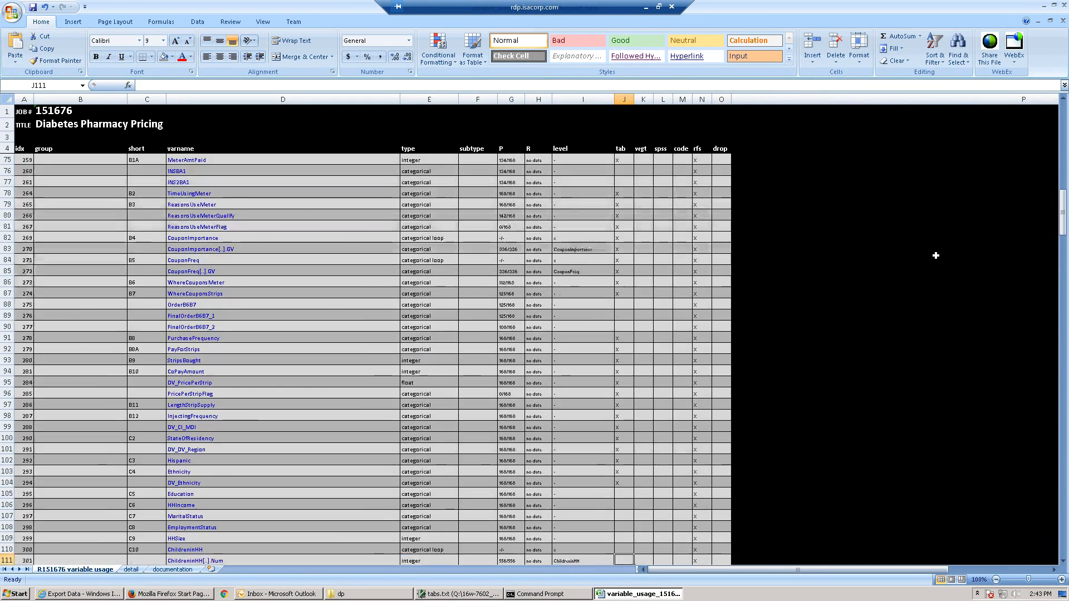
key("Up")
key("Up")
key("Up")
key("Up")
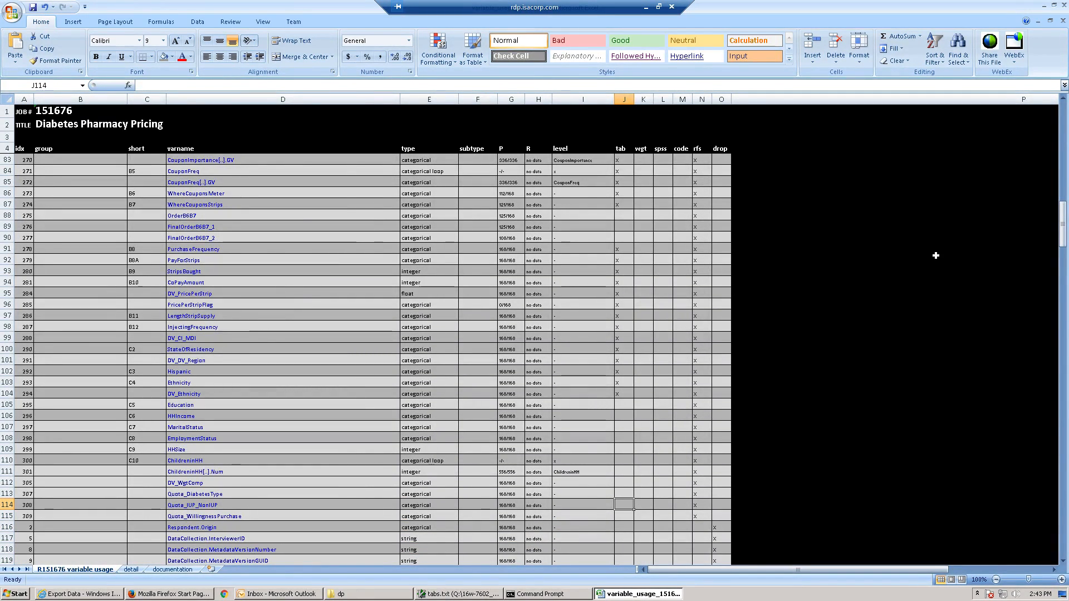
key("Up")
key("Up")
key("Up")
key("Up")
key("Up")
key("Up")
key("Up")
key("Up")
key("Up")
key("Up")
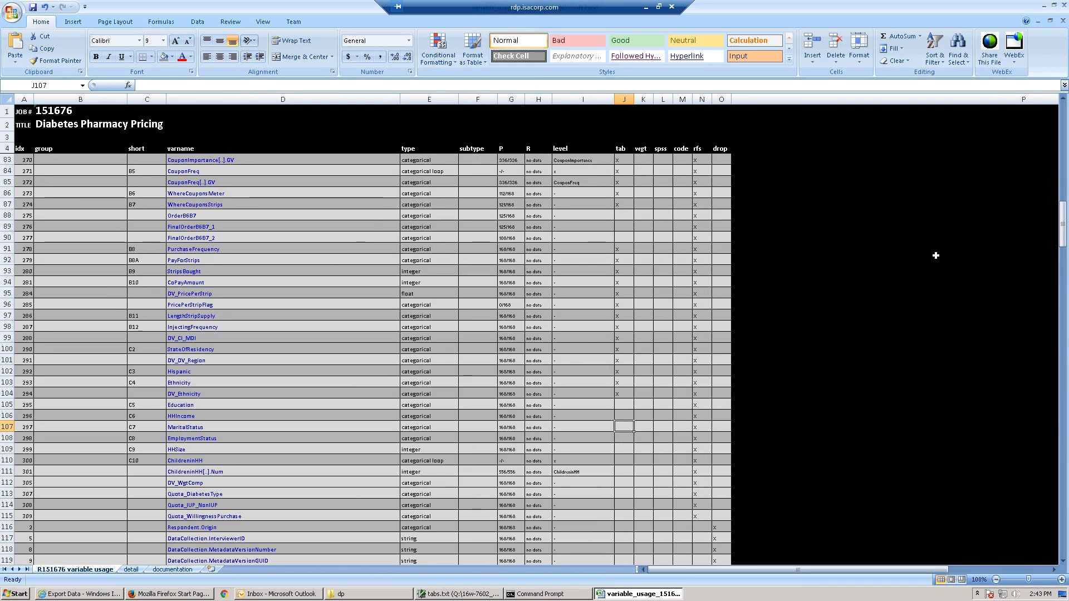
Enter x in the tab column for each variable from Education through ChildreninHH[..].Num
key("Down")
type("x x x x x x x")
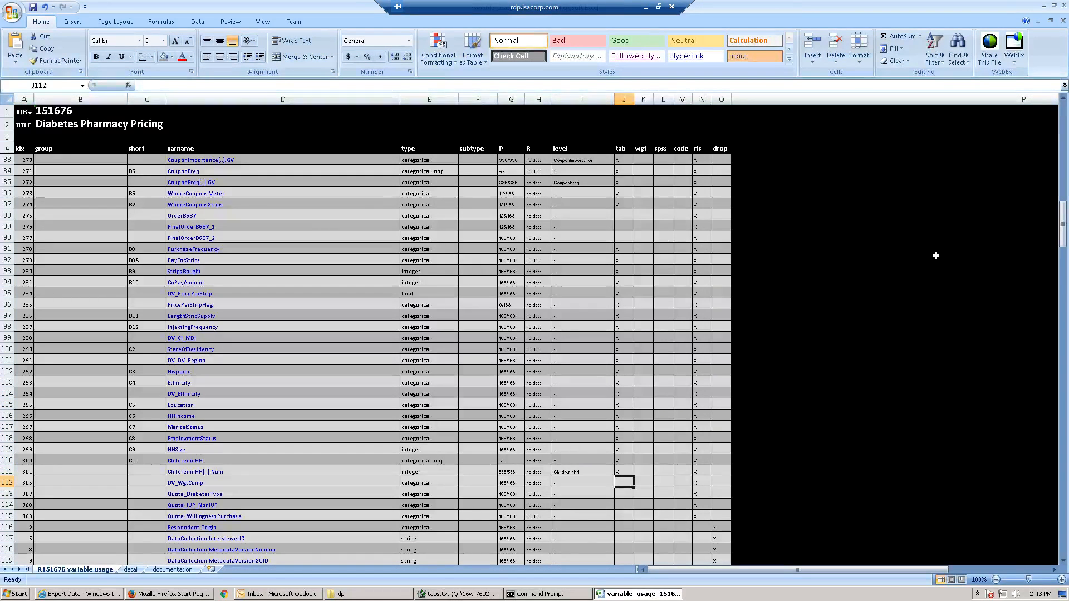
key("Return")
Check the rfs column marks for DV_WgtComp, Quota_DiabetesType, Quota_IUP_NonIUP and Quota_WillingnessPurchase
key("Right")
key("Right")
key("Right")
key("Right")
key("Right")
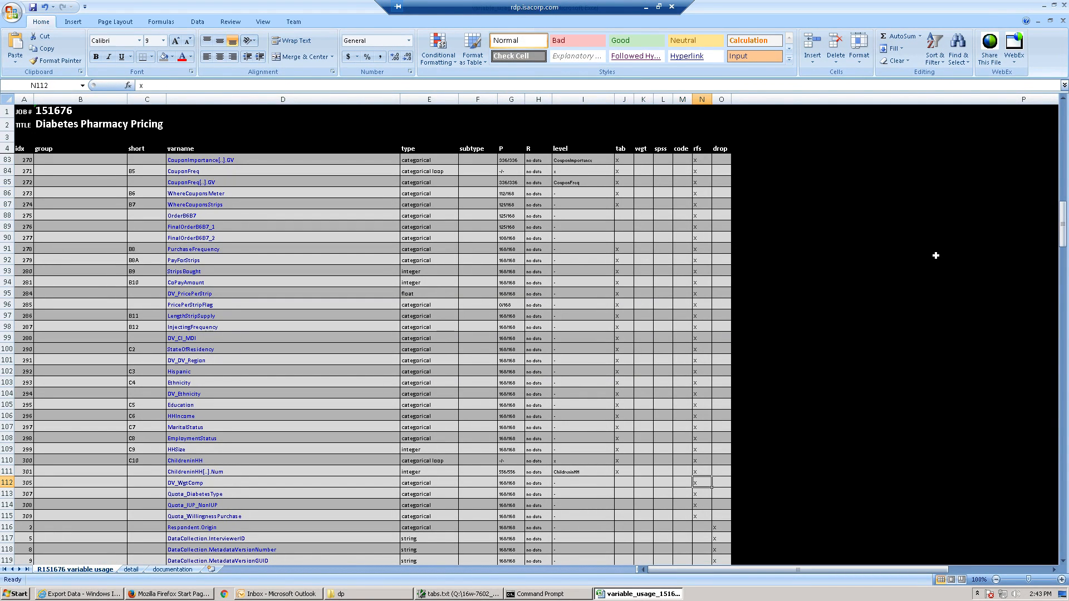
key("Left")
key("shift+Down")
key("shift+Down")
key("shift+Down")
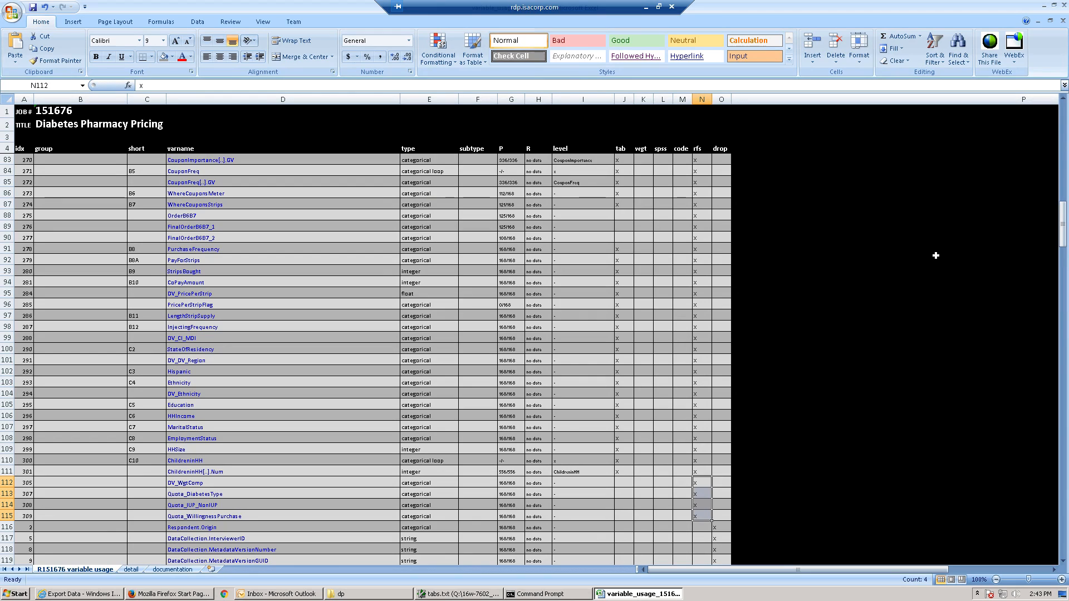
key("Left")
key("Left")
key("Down")
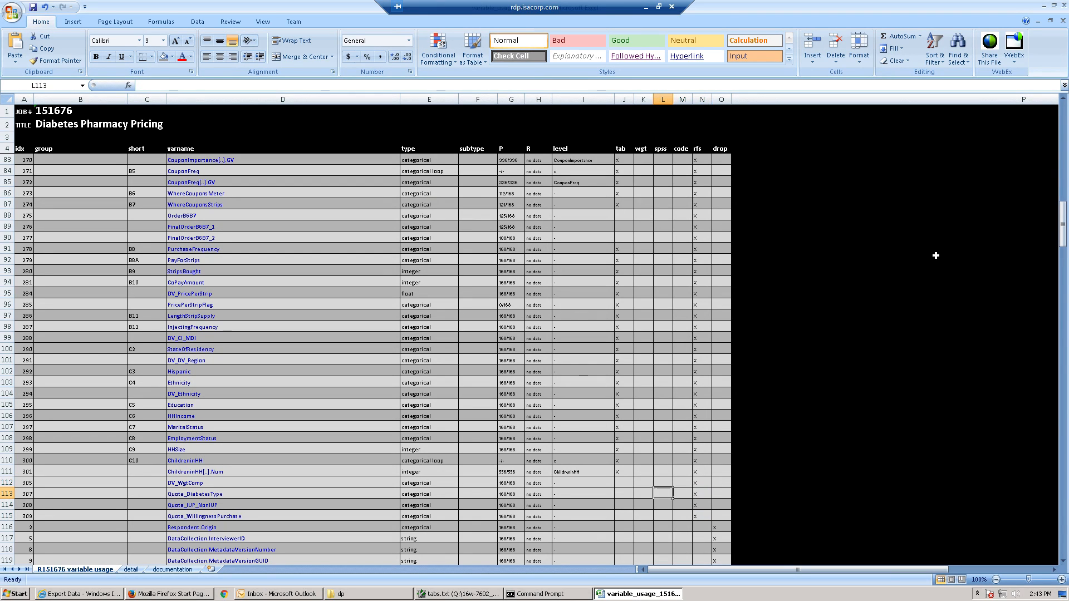
Enter x in the tab column for Quota_WillingnessPurchase, Quota_IUP_NonIUP, Quota_DiabetesType and DV_WgtComp
key("Down")
key("Down")
key("Left")
key("Up")
key("Left")
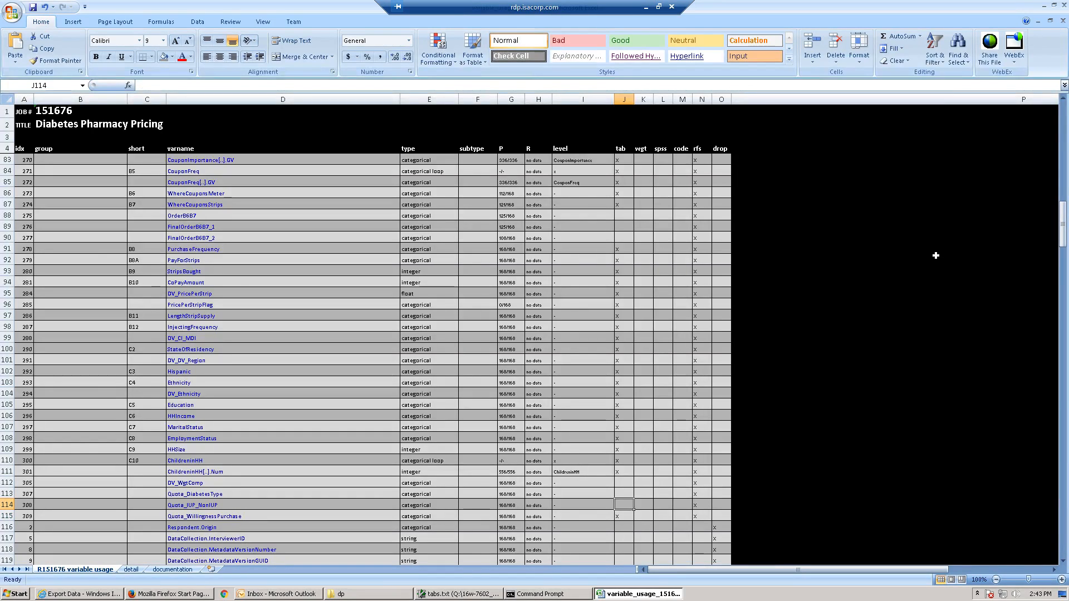
key("Up")
key("Up")
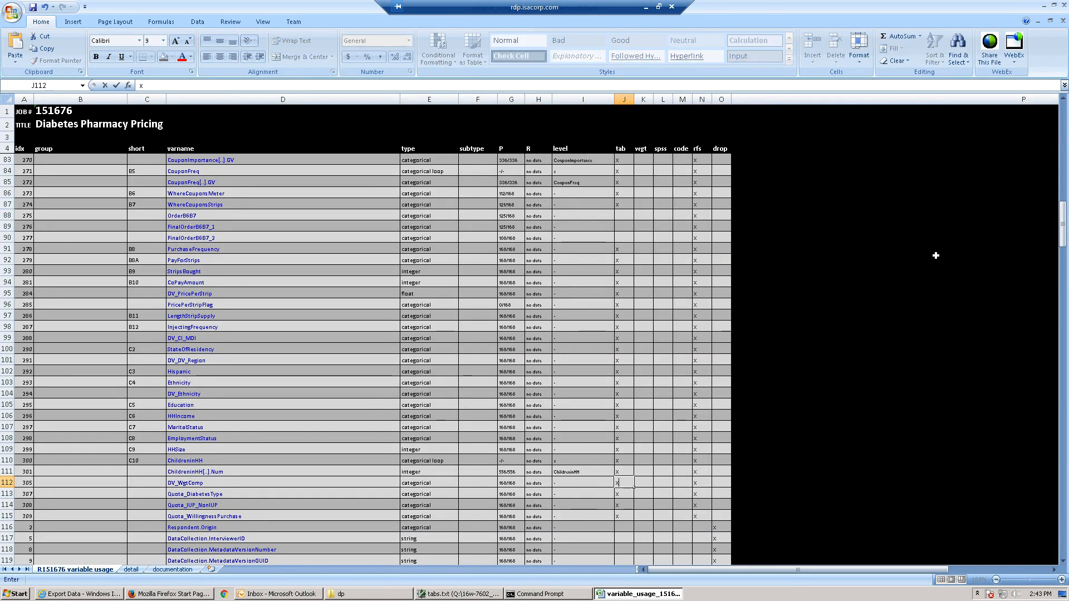
type("x")
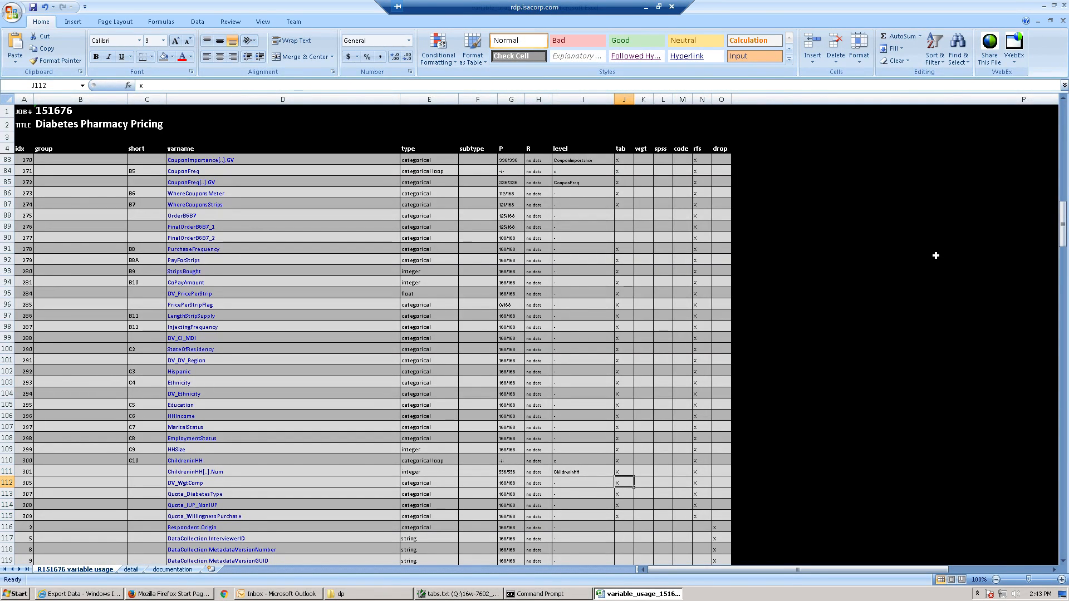
Clear the tab column mark for DV_WgtComp
key("Delete")
key("Right")
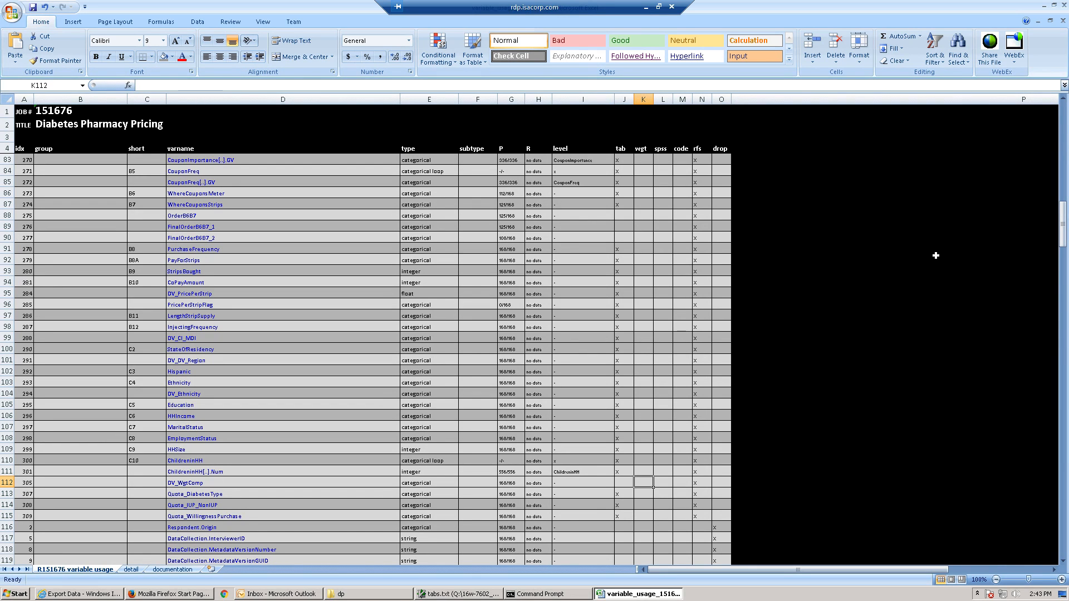
key("Down")
key("Left")
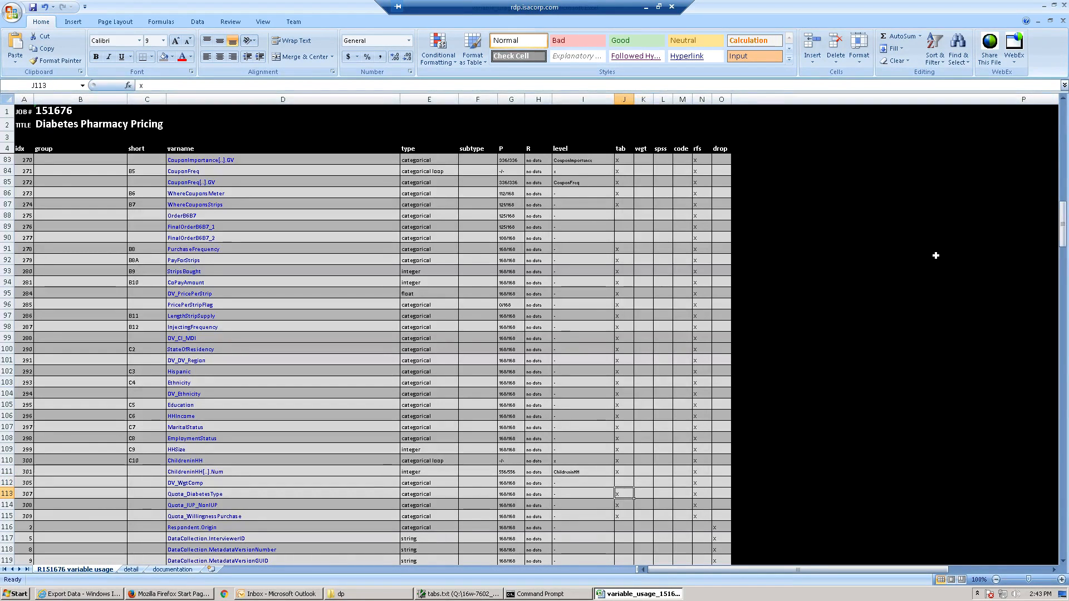
key("Up")
key("Up")
key("Up")
key("Up")
key("Up")
key("Up")
key("Up")
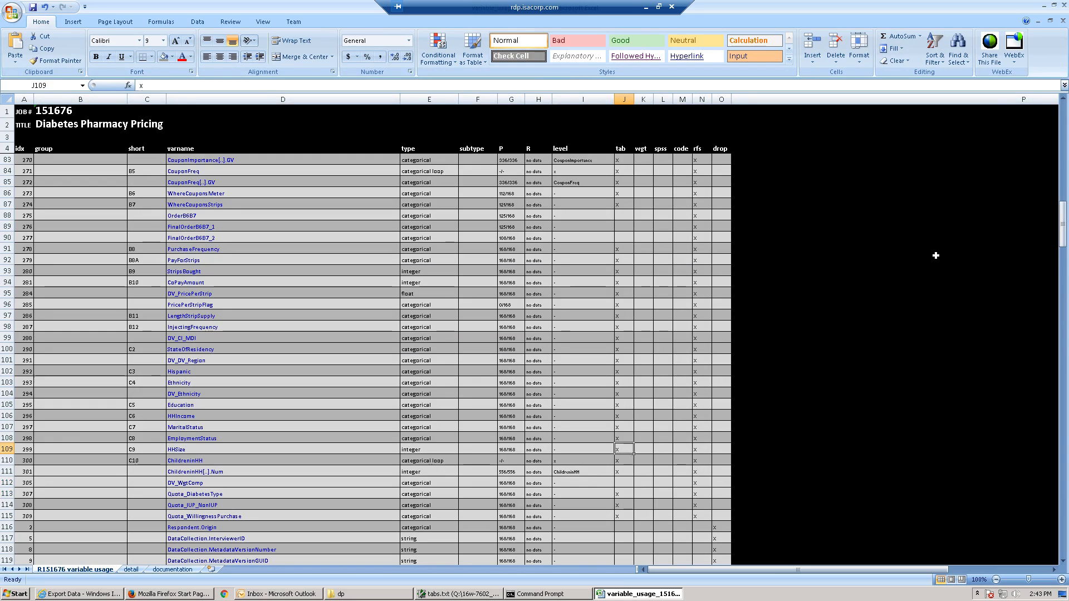
Review the tab column marks for the variables from HHSize back up through WherePurchaseStrips
key("Up")
key("Up")
key("Up")
key("Up")
key("Up")
key("Up")
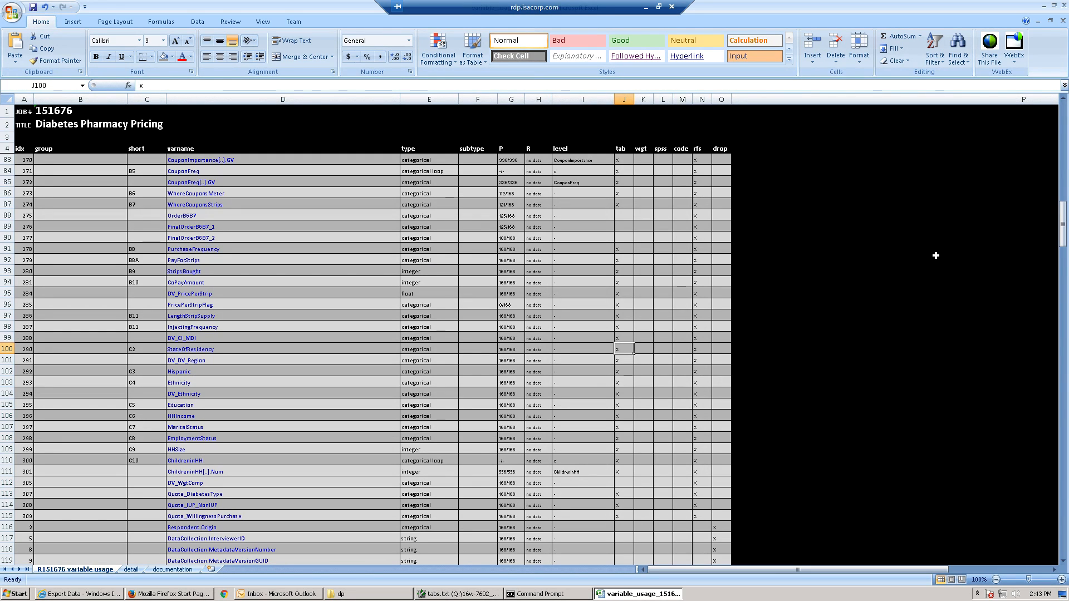
key("Up")
key("Up")
key("Up")
key("Up")
key("Up")
key("Up")
key("Up")
key("Up")
key("Up")
key("Up")
key("Up")
key("Up")
key("Up")
key("Up")
key("Up")
key("Up")
key("Up")
key("Up")
key("Up")
key("Up")
key("Up")
key("Up")
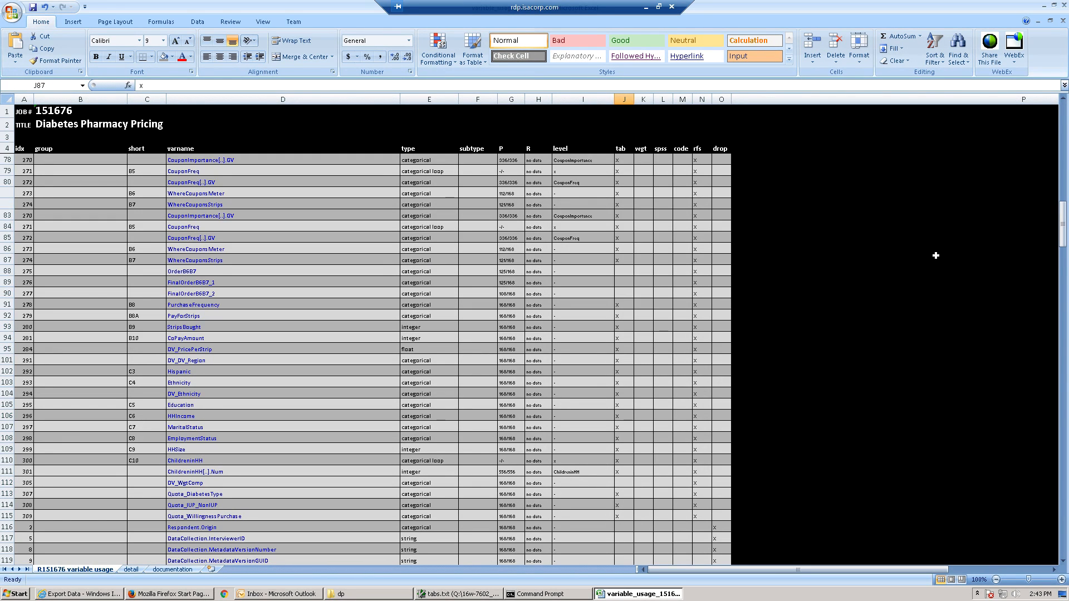
key("Up")
key("Up")
key("Up")
key("Up")
key("Up")
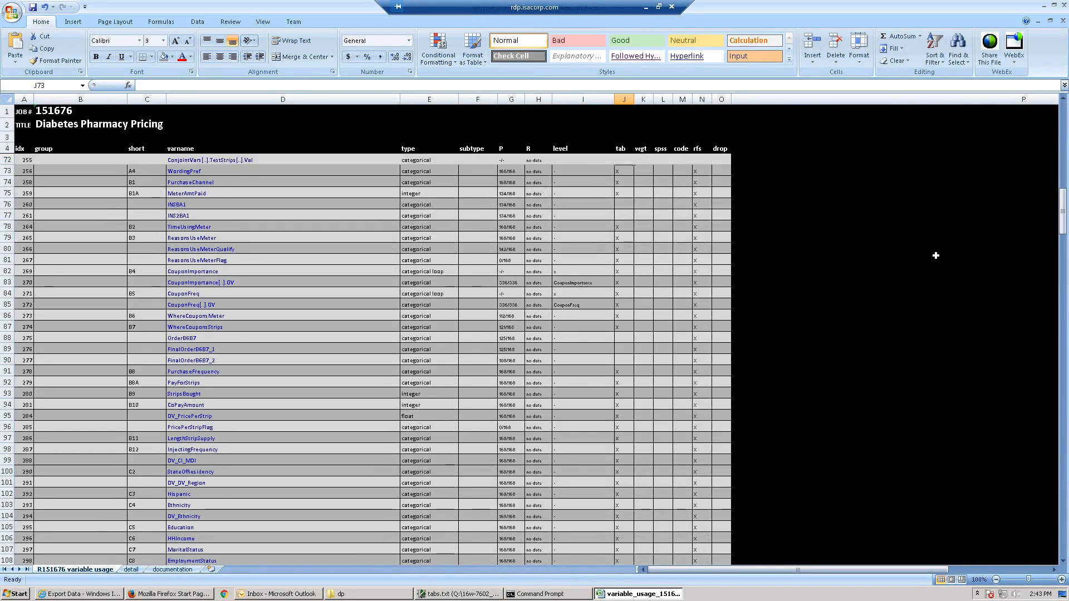
key("Up")
key("Up")
key("Up")
key("Up")
key("Up")
key("Up")
key("Up")
key("Up")
key("Up")
key("Up")
key("Up")
key("Up")
key("Up")
key("Up")
key("Up")
key("Up")
key("Up")
key("Up")
key("Up")
key("Up")
key("Up")
key("Up")
key("Up")
key("Up")
key("Up")
key("Up")
key("Up")
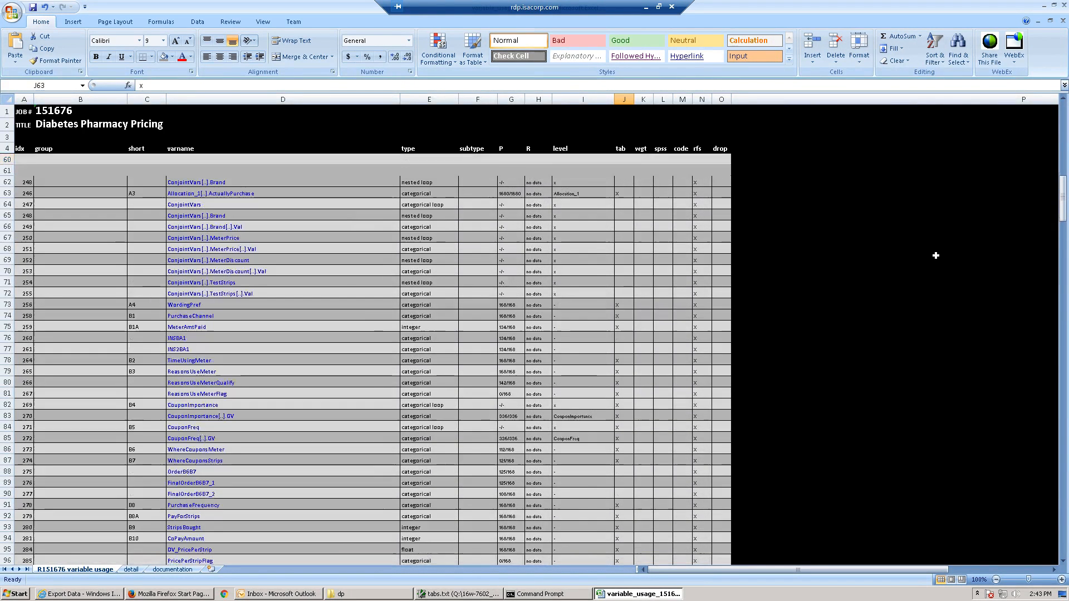
key("Up")
key("Up")
key("Up")
key("Up")
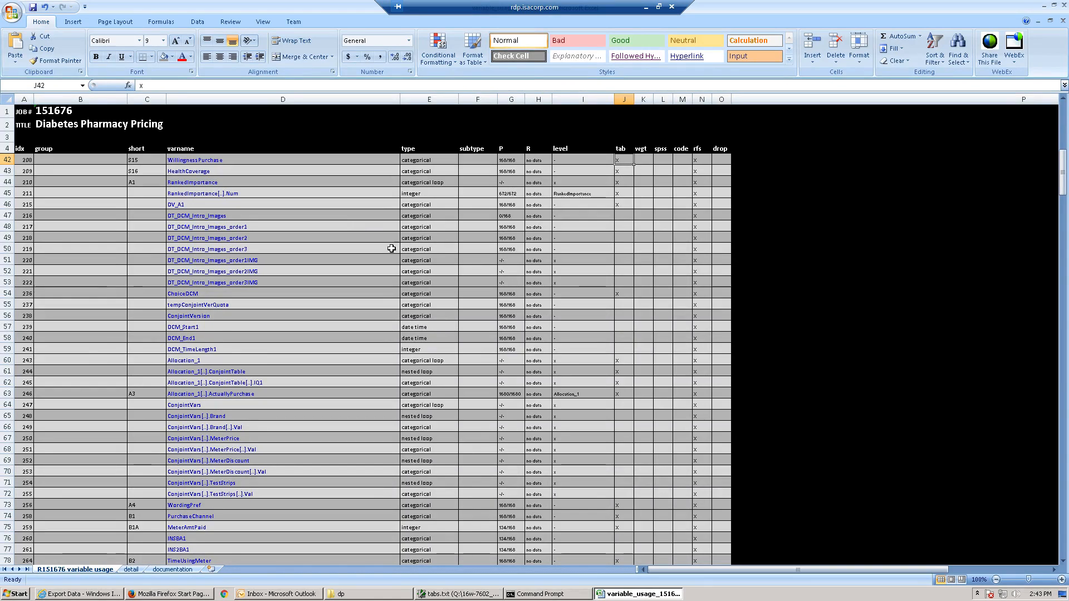
key("Up")
key("Up")
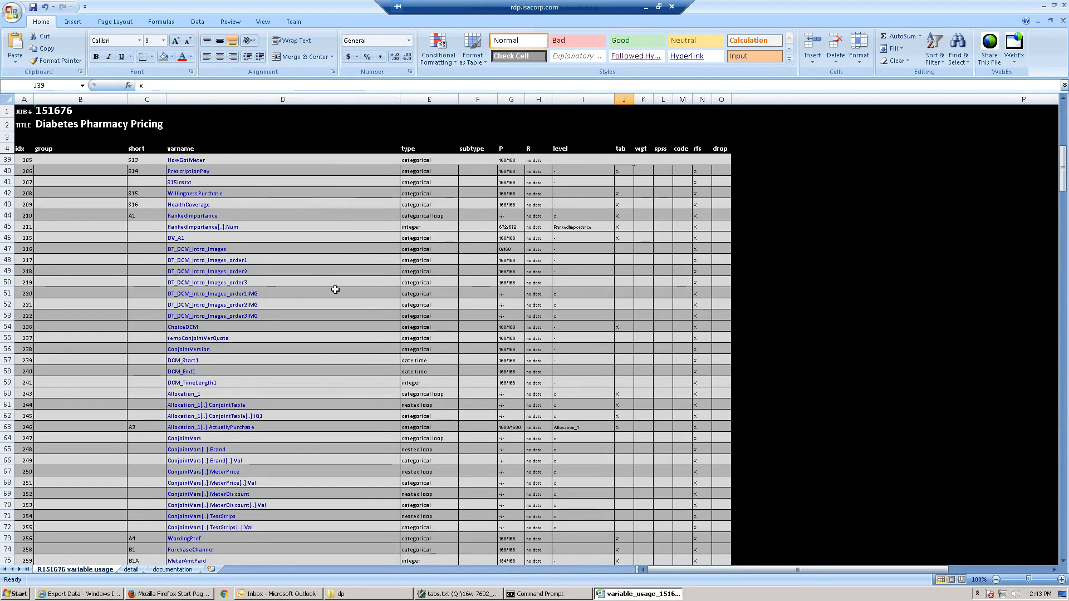
scroll(334, 290, "up", 1)
key("ctrl+Up")
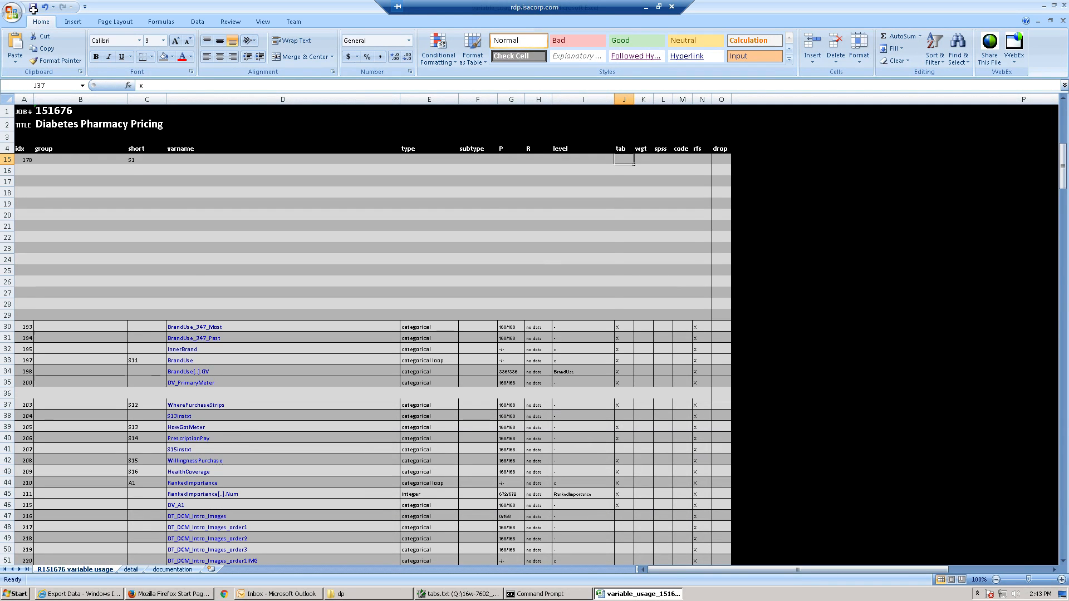
Return to the first variable row, then save and close the variable usage workbook
key("ctrl+Home")
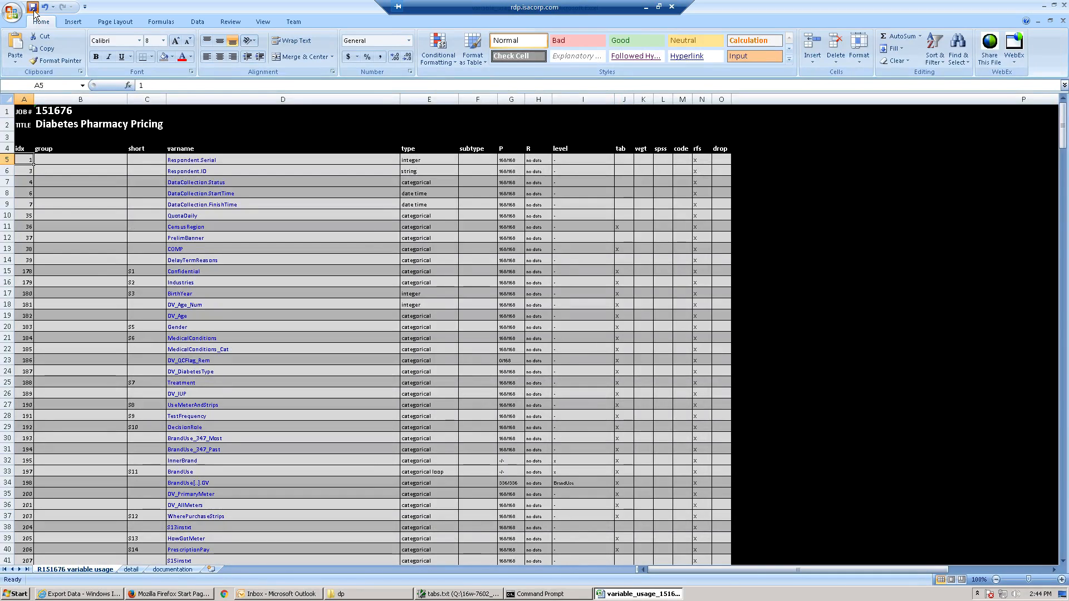
left_click(34, 10)
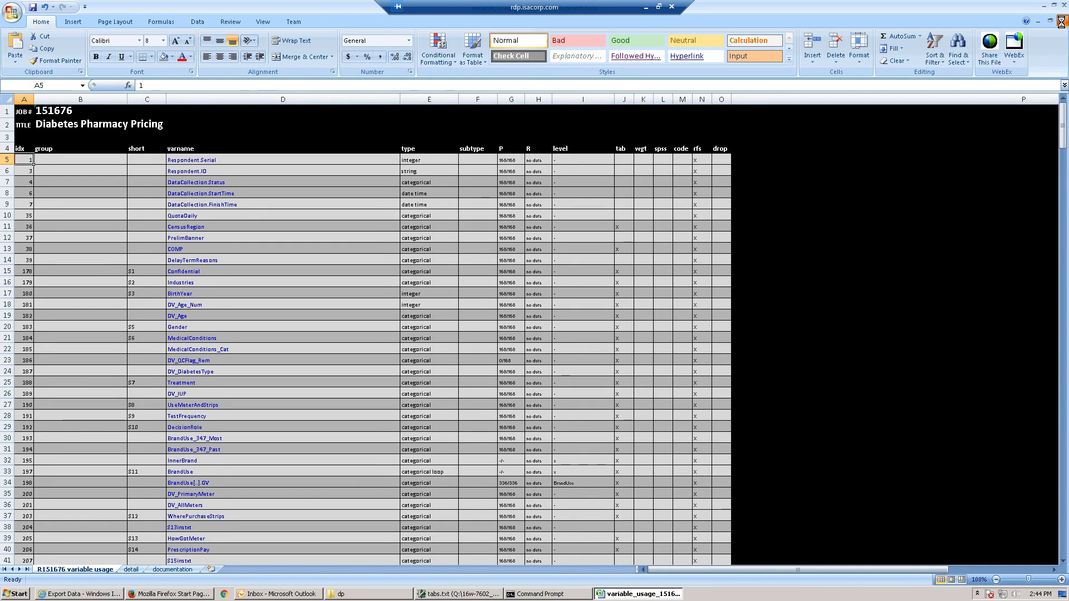
left_click(1062, 23)
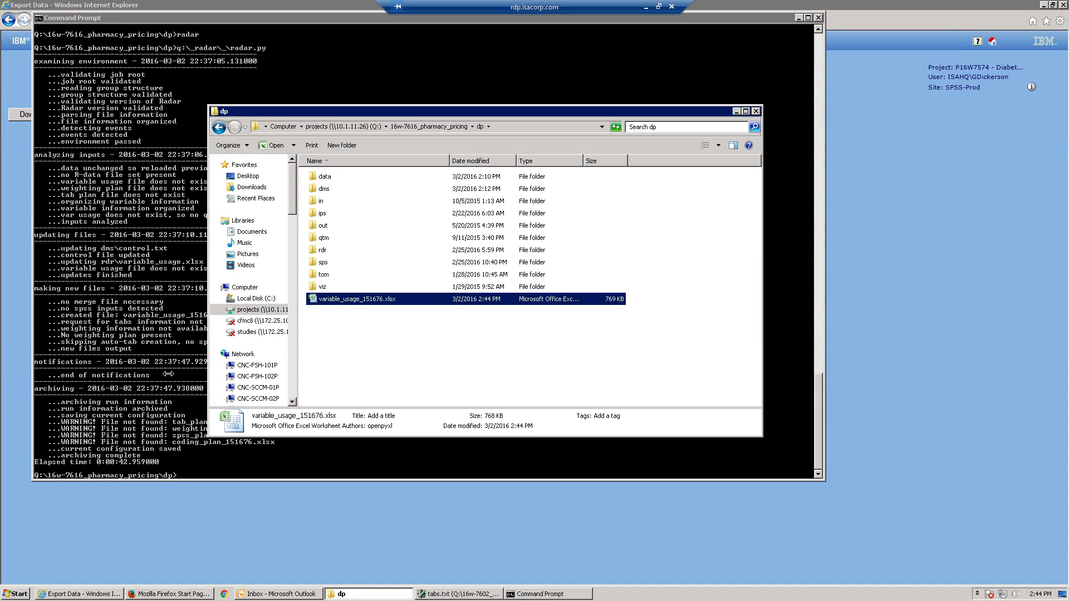
Run radar for 16w-7616_pharmacy_pricing in the Command Prompt and check the dp folder for new files
left_click(168, 374)
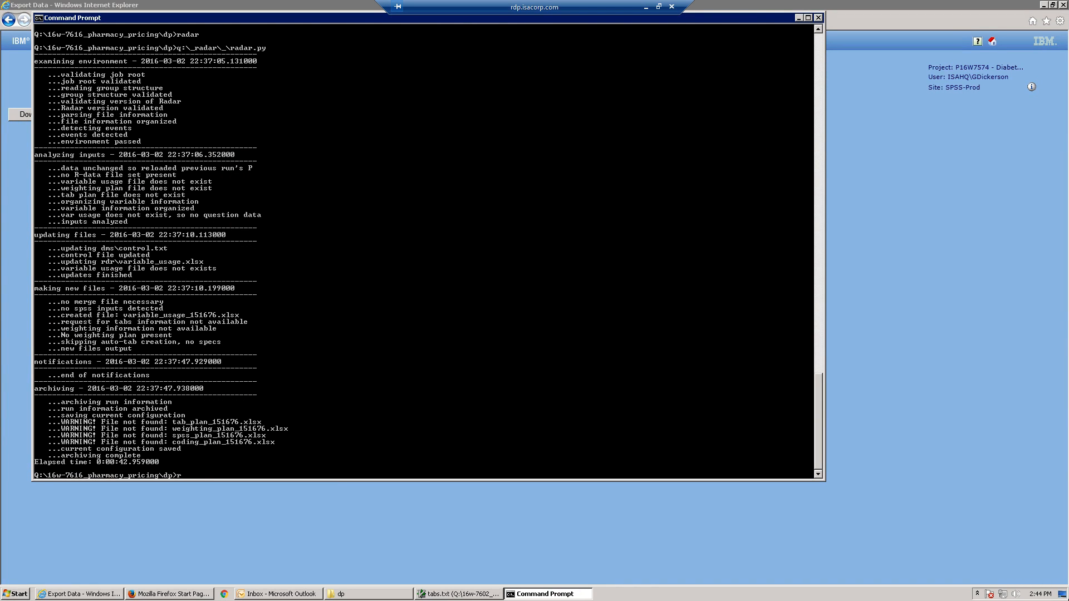
key("Return")
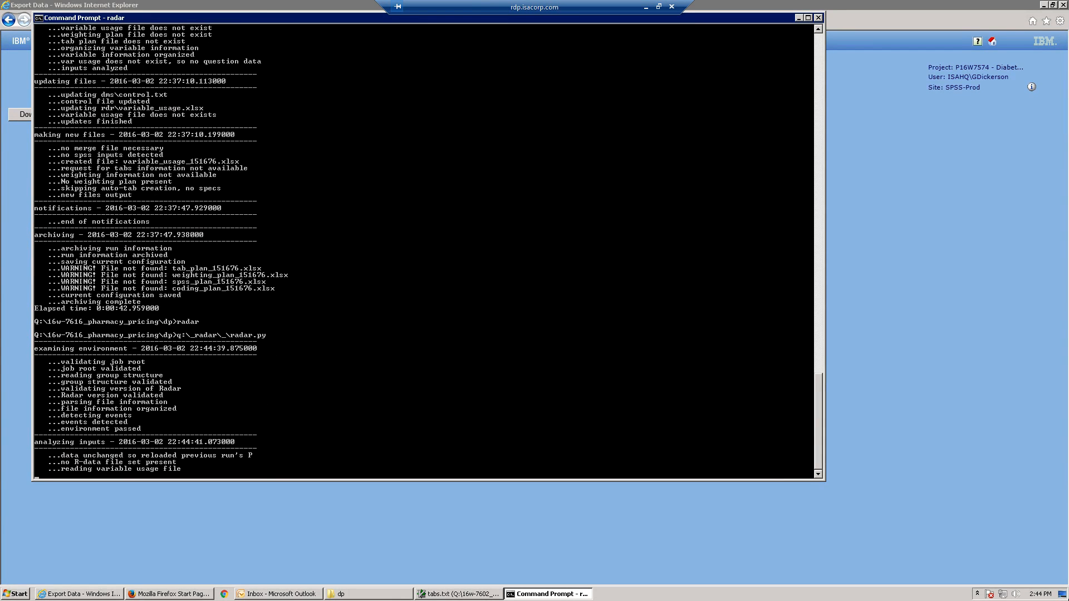
key("alt+Tab")
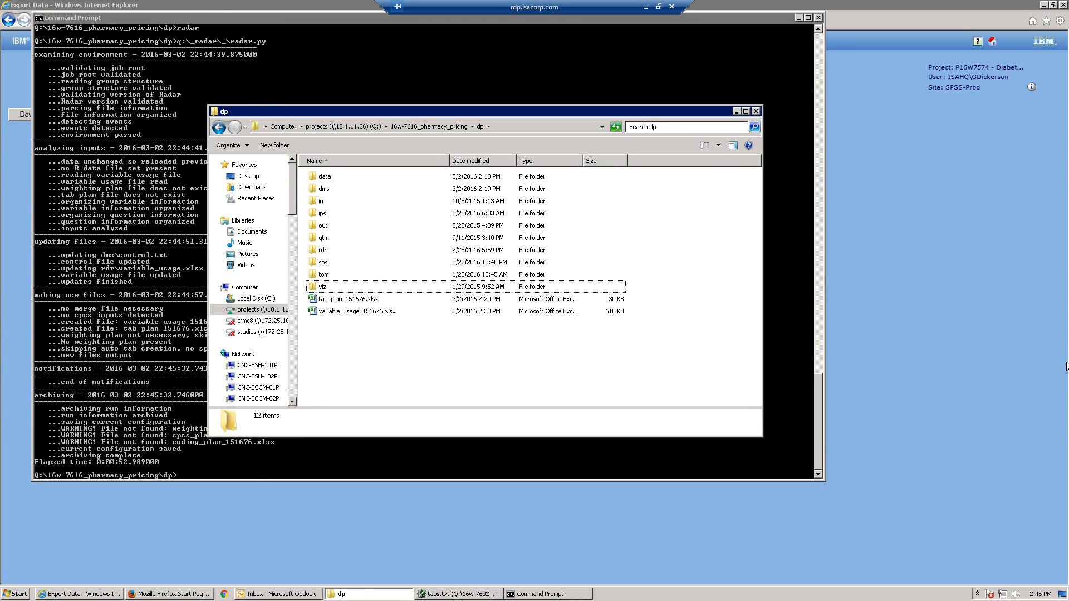
Switch back to the Command Prompt and run radar a second time on the project's dp folder
key("alt+Tab")
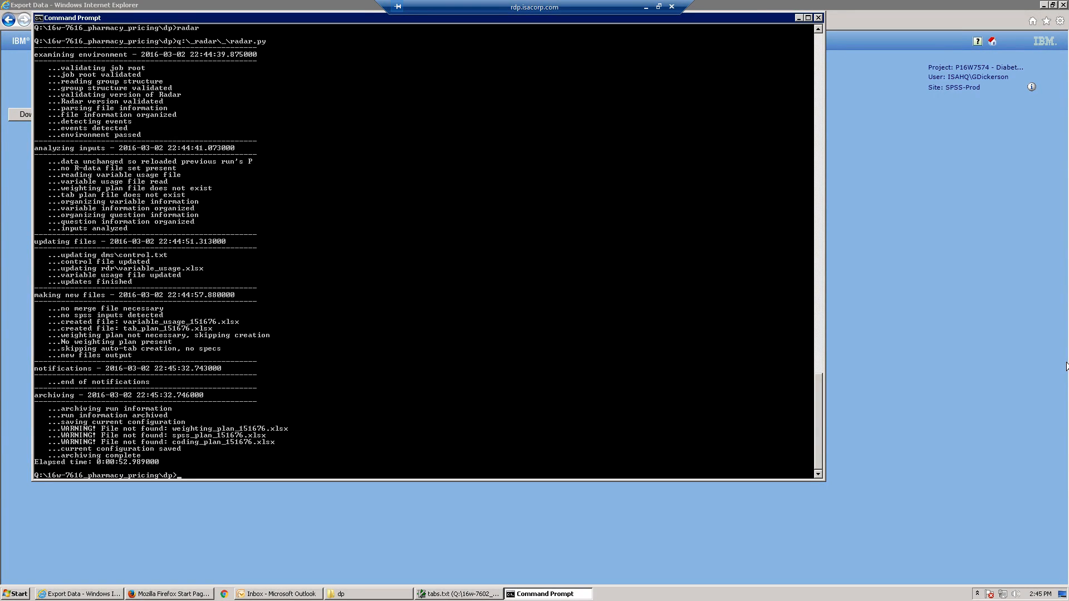
key("alt+Tab")
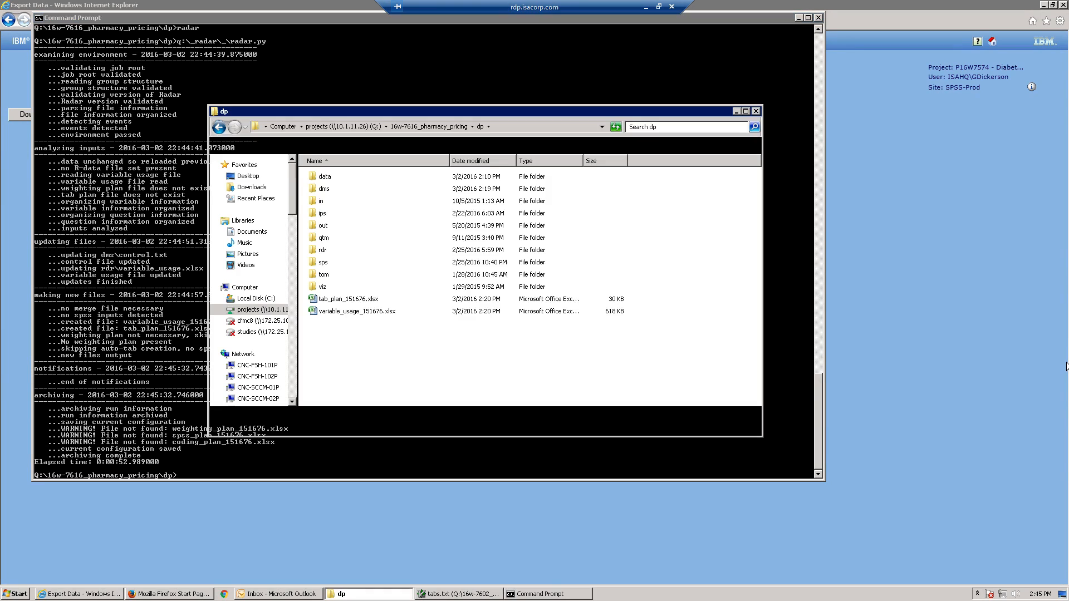
key("alt+Tab")
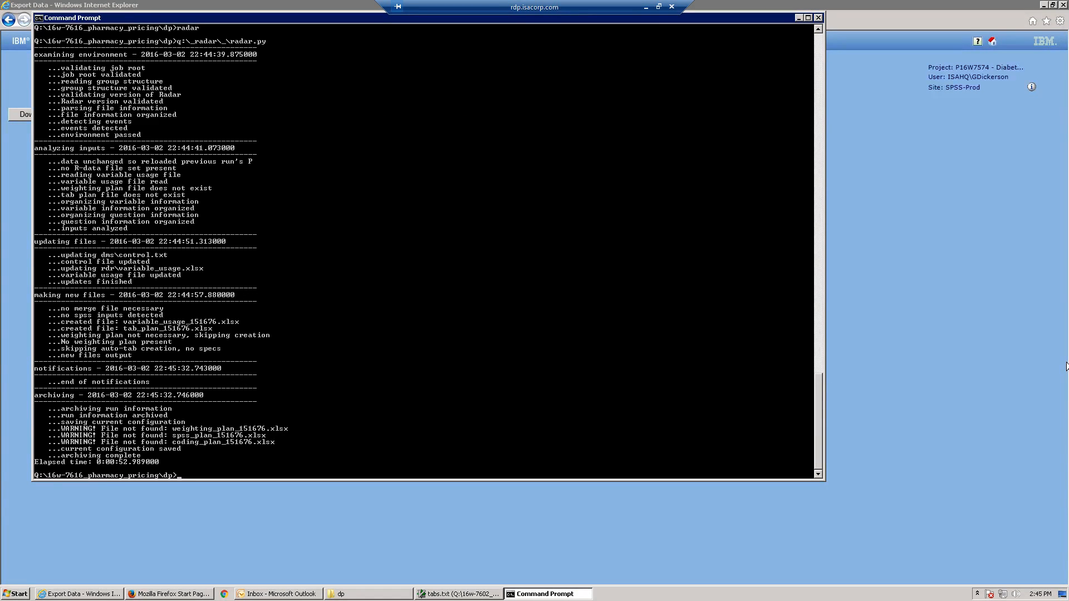
key("Return")
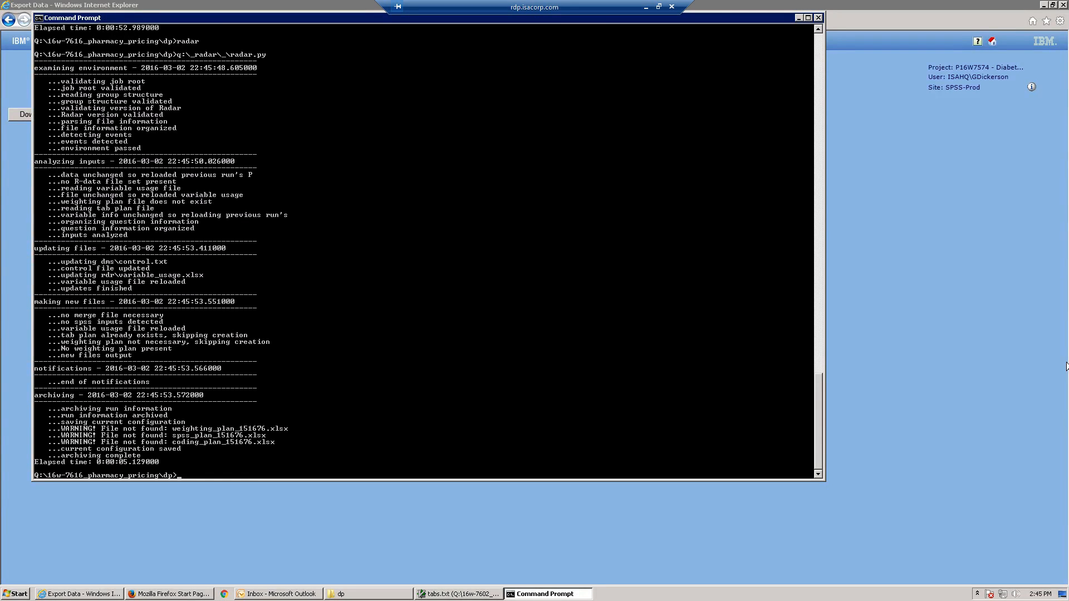
Open tab_plan_151676.xlsx from the dp folder and enter question labels Census for CensusRegion and Comp for COMP
key("alt+Tab")
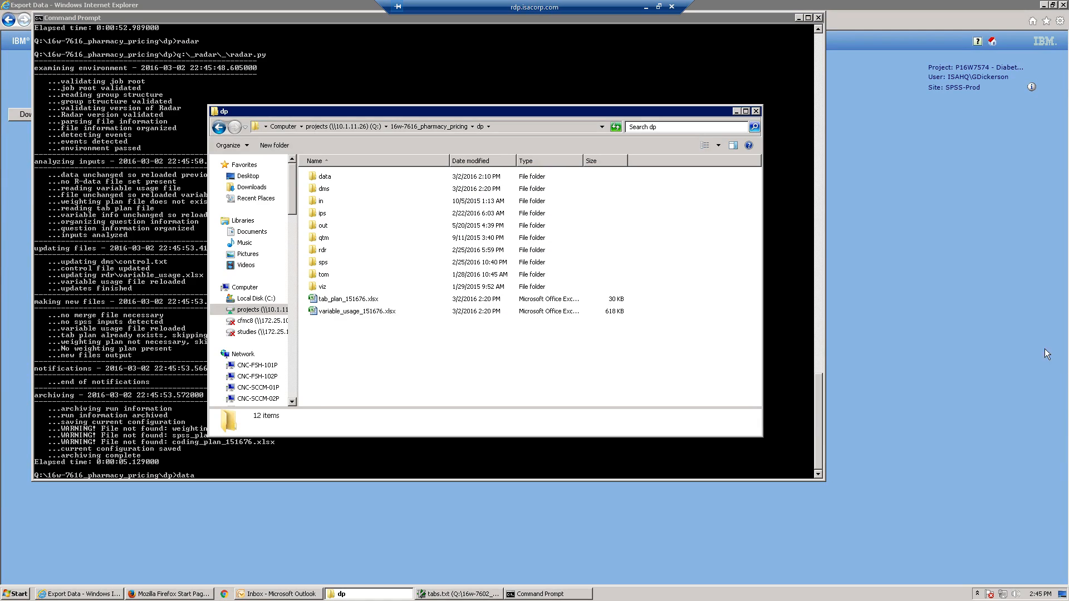
double_click(355, 300)
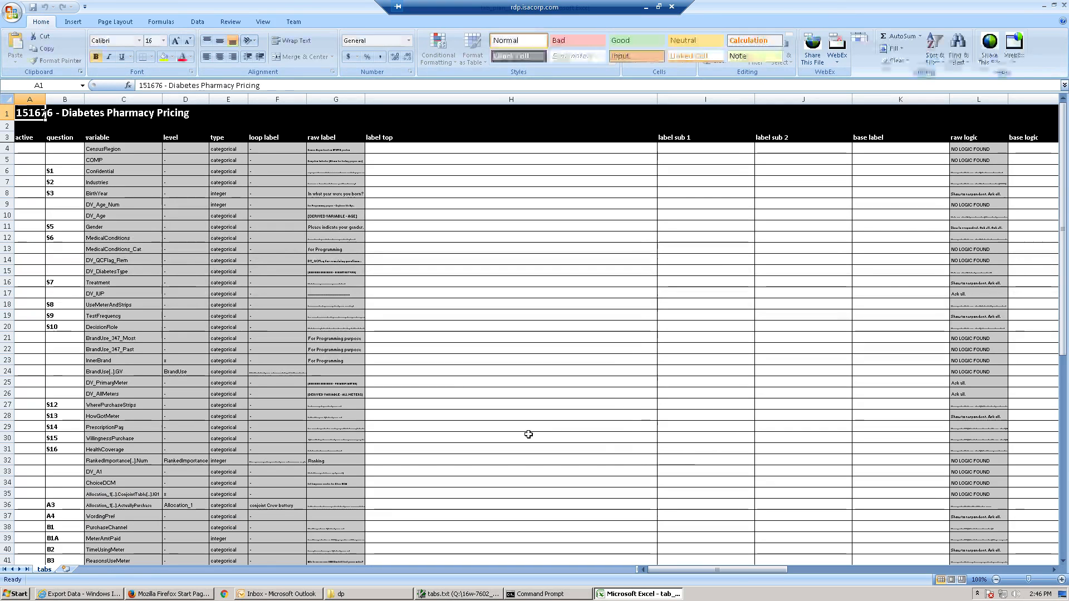
left_click(64, 149)
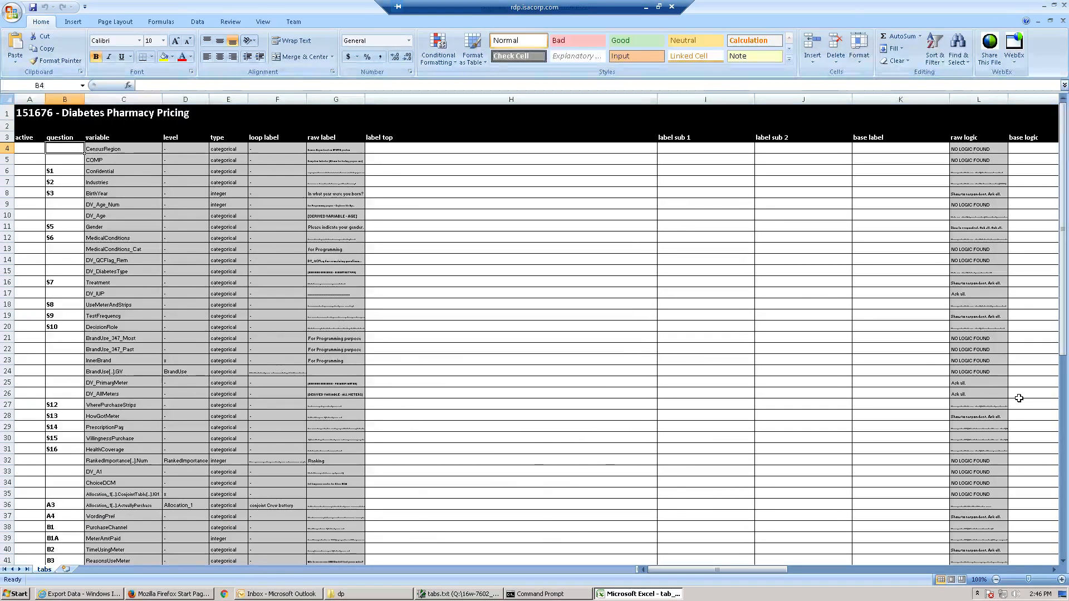
type("C")
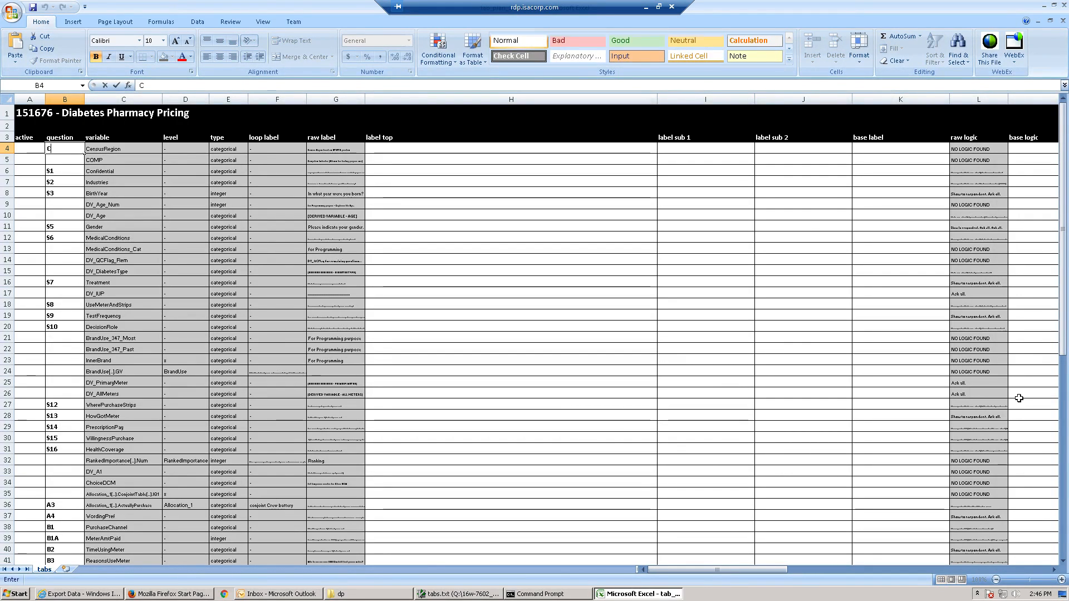
type("ensus")
key("Return")
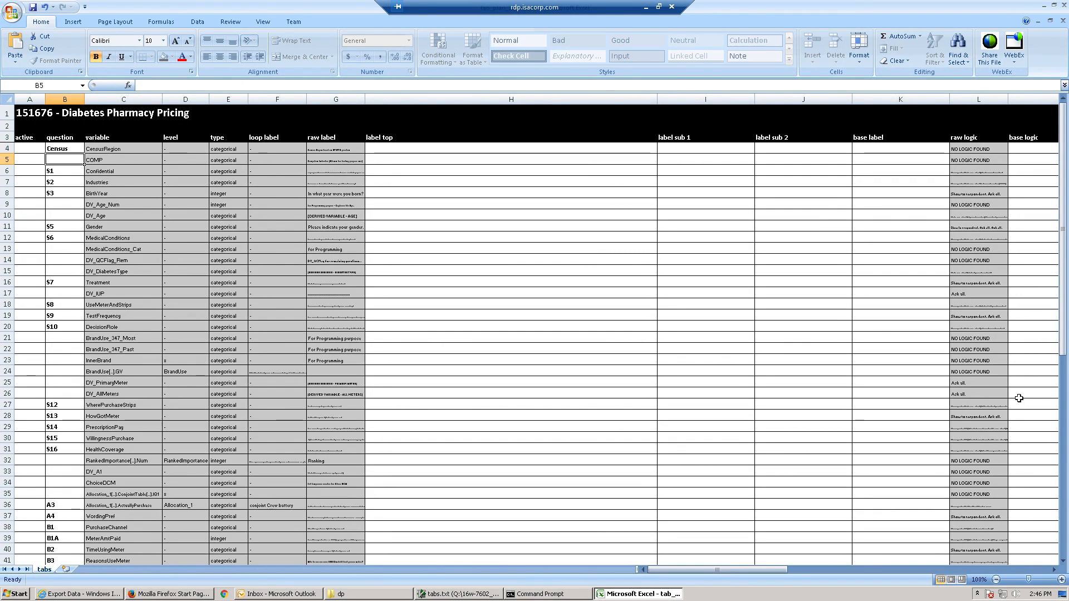
type("Comp")
key("Return")
key("Return")
key("Return")
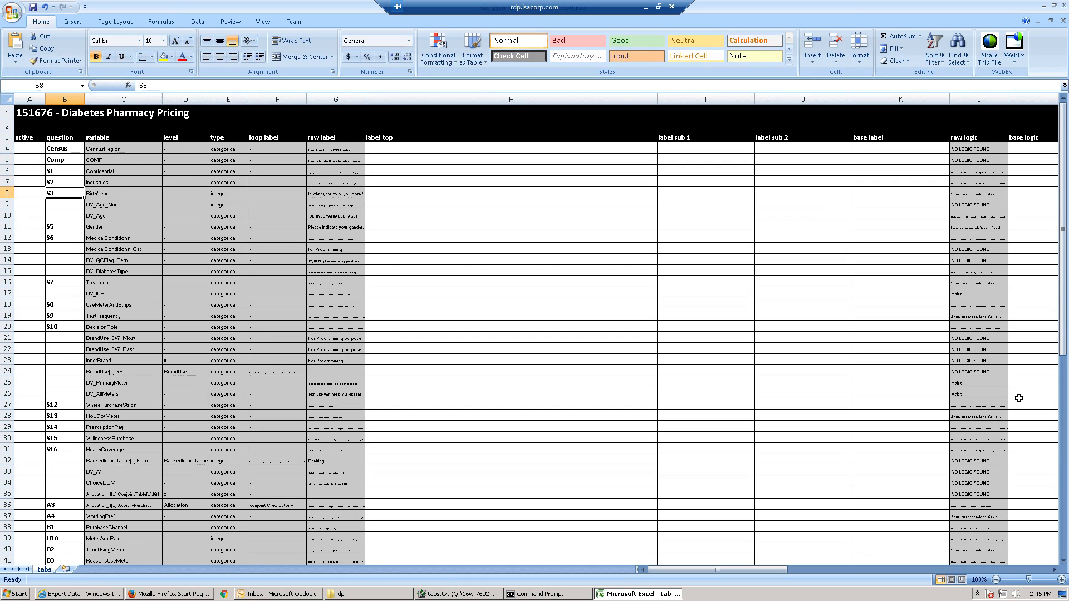
key("Return")
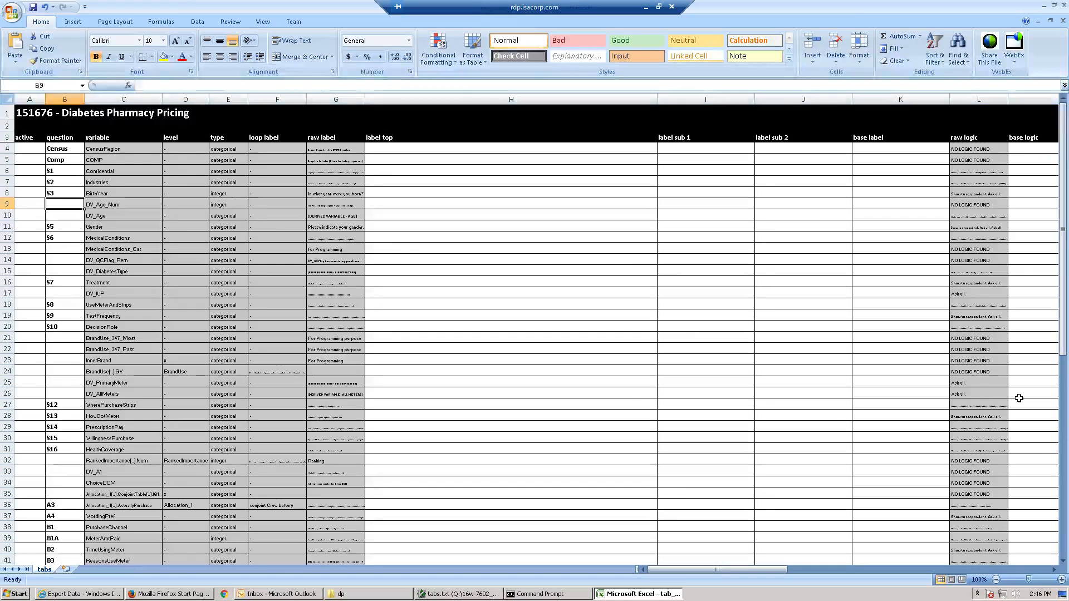
type("Age_Num")
key("Return")
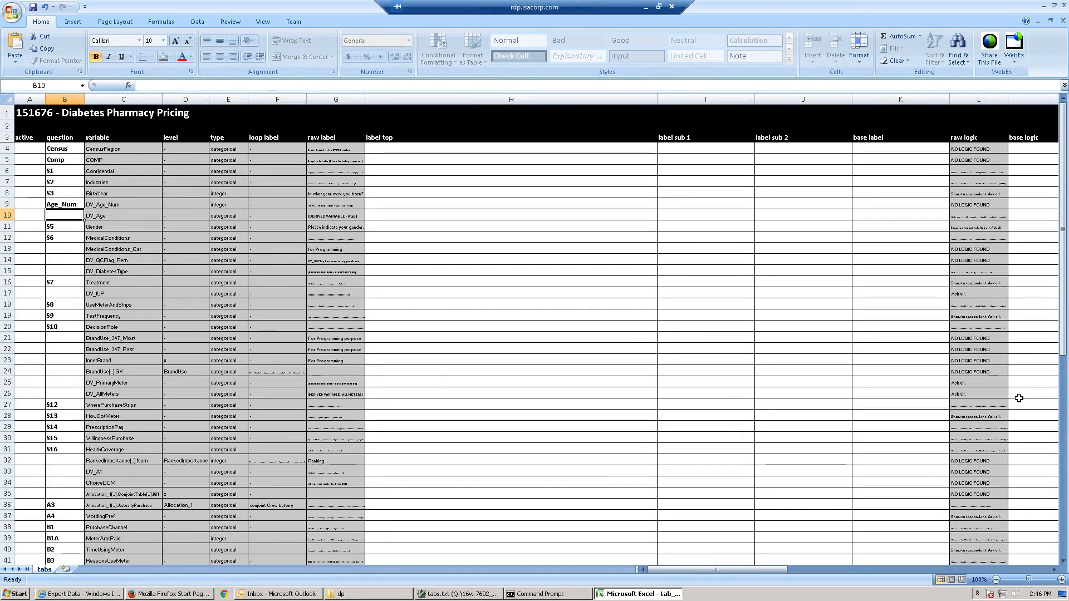
type("Age_Num")
key("Return")
key("BackSpace")
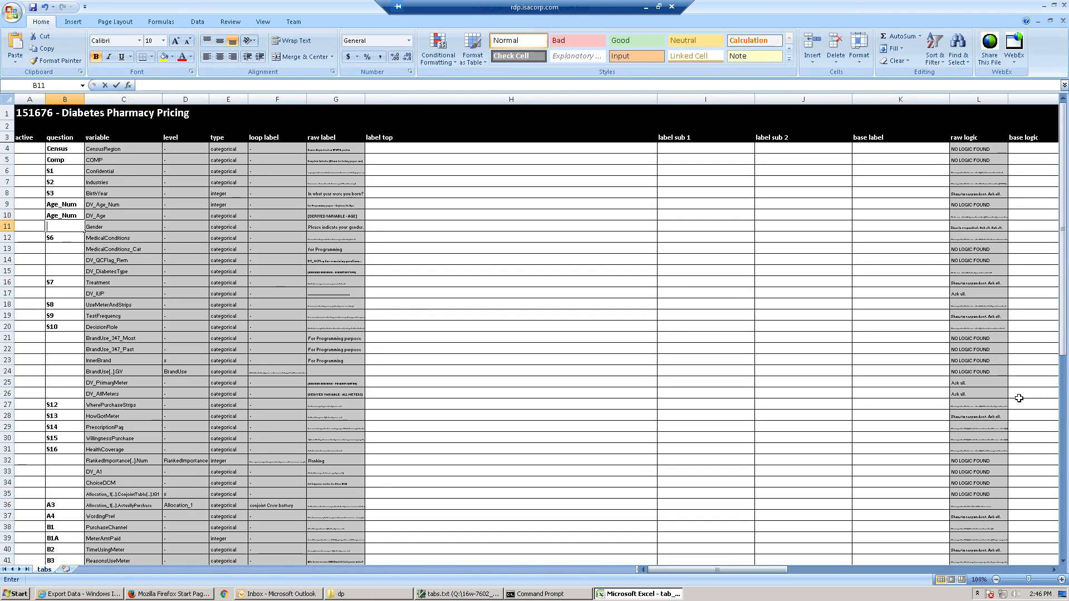
key("Escape")
key("Up")
key("Up")
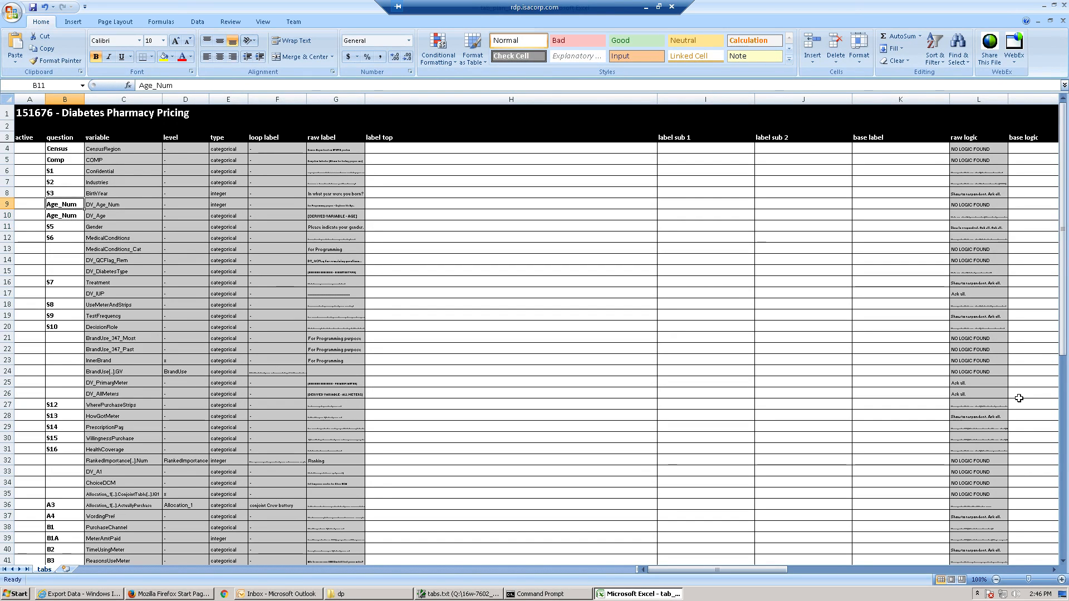
Enter S3 as the question label for DV_Age_Num and DV_Age
type("S3")
key("Return")
type("S")
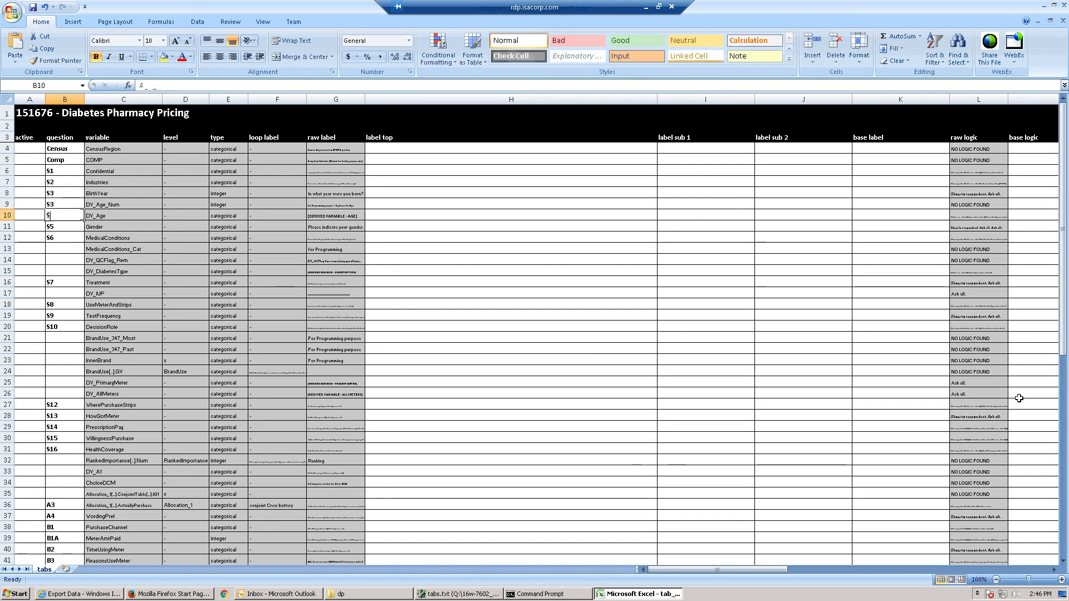
type("3")
key("Return")
Enter S6 as the question label for MedicalConditions_Cat, DV_QCFlag_Rem and DV_DiabetesType
key("Return")
key("Return")
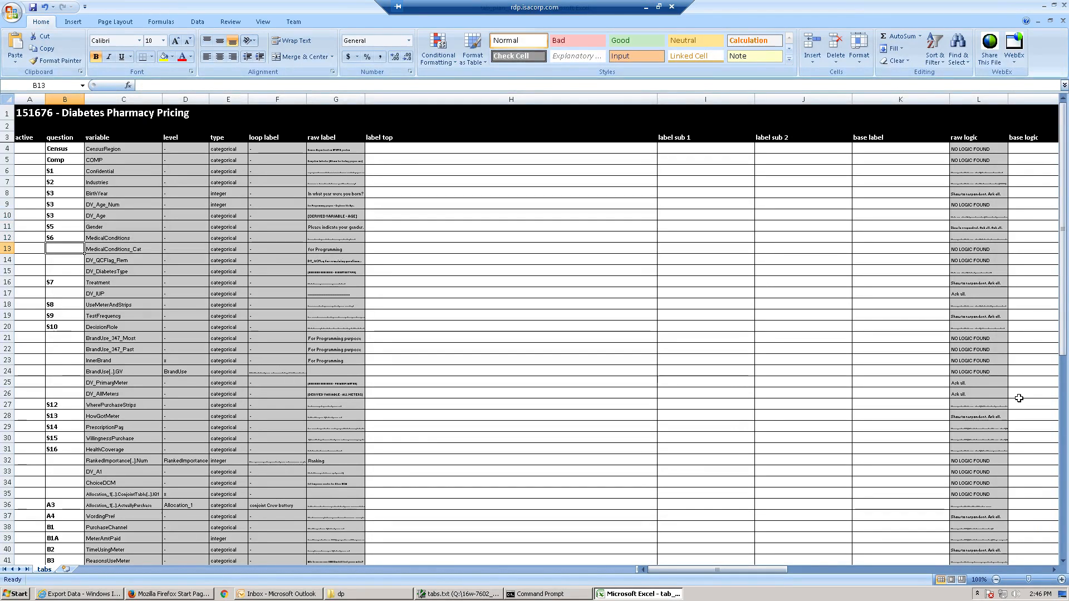
type("S6")
key("Return")
type("S6")
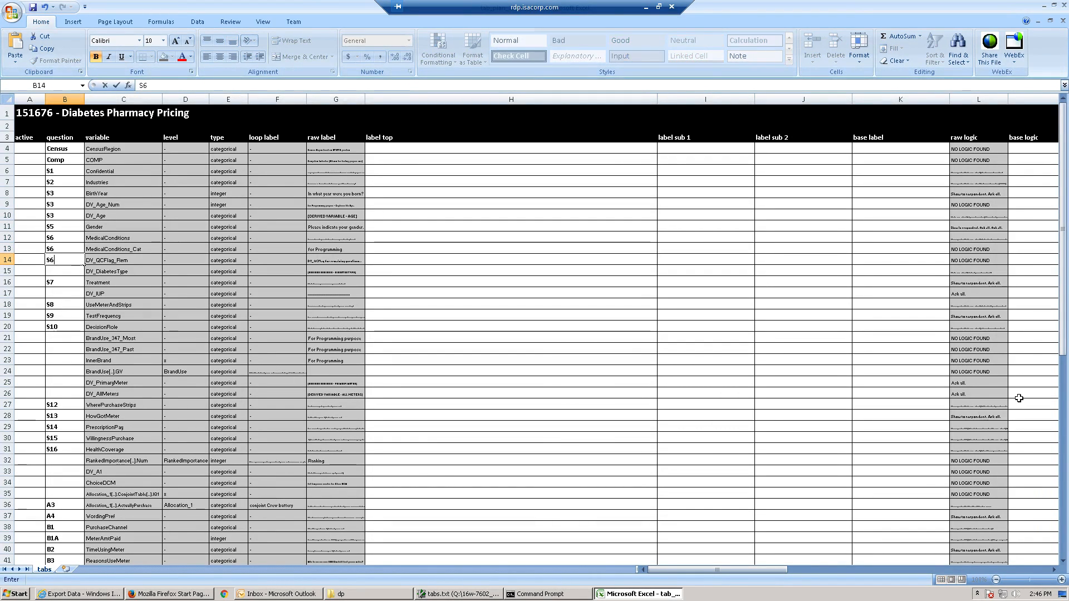
key("Return")
type("S6")
key("Return")
Enter S7 as the question label for DV_IUP and advance to the blank label for BrandUse_347_Most
key("Return")
type("S7")
key("Return")
key("Return")
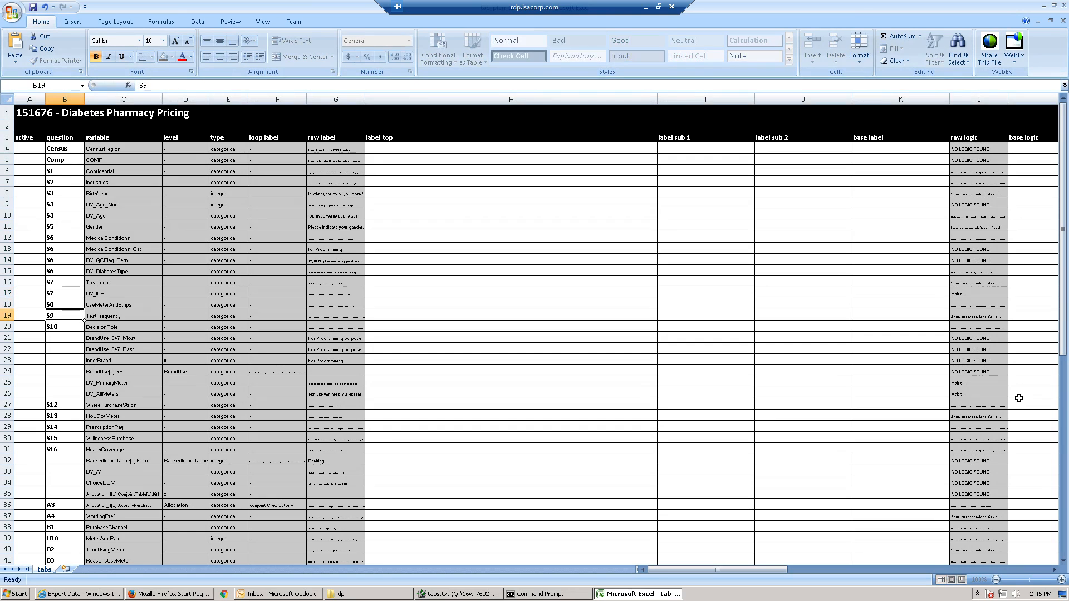
key("Return")
key("Return")
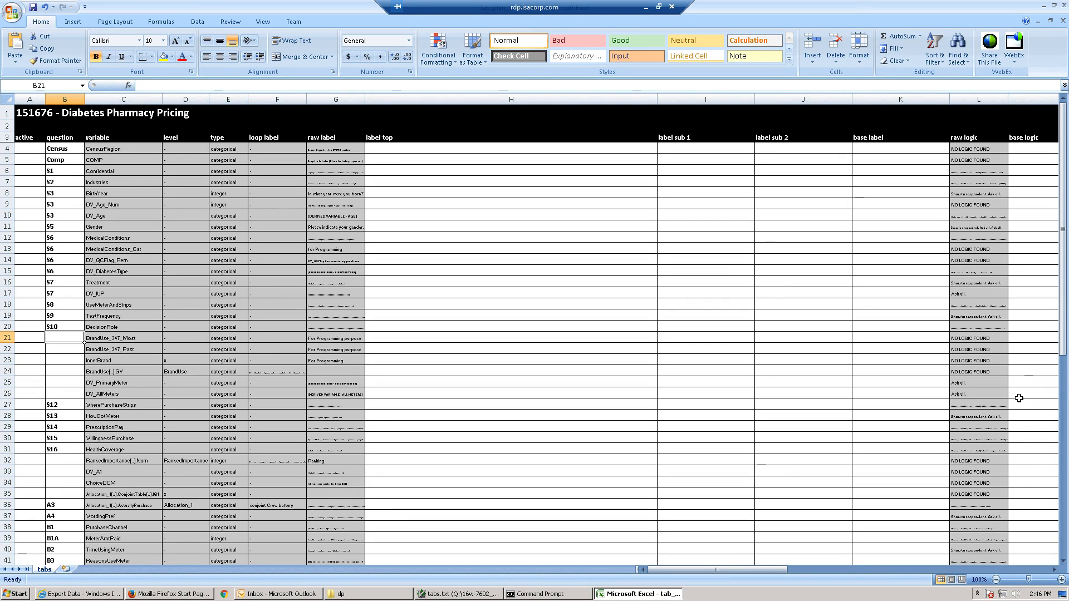
Switch to the Outlook inbox, view the ACD NEO Pharmacy Pricing Study Bid emails and sort the messages by subject
key("alt+Tab")
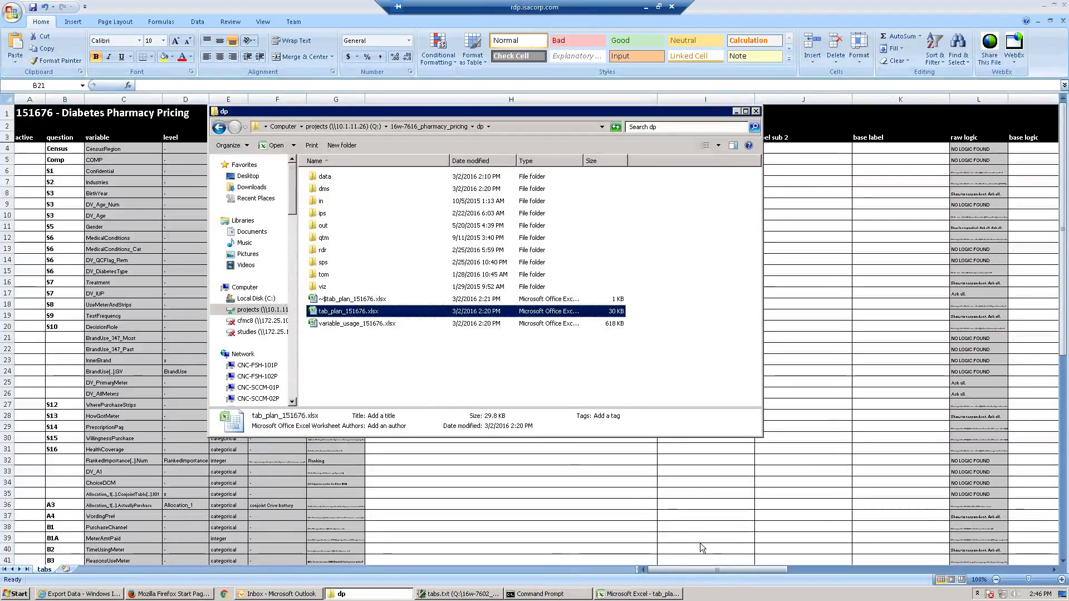
key("alt+Tab")
key("alt+Tab")
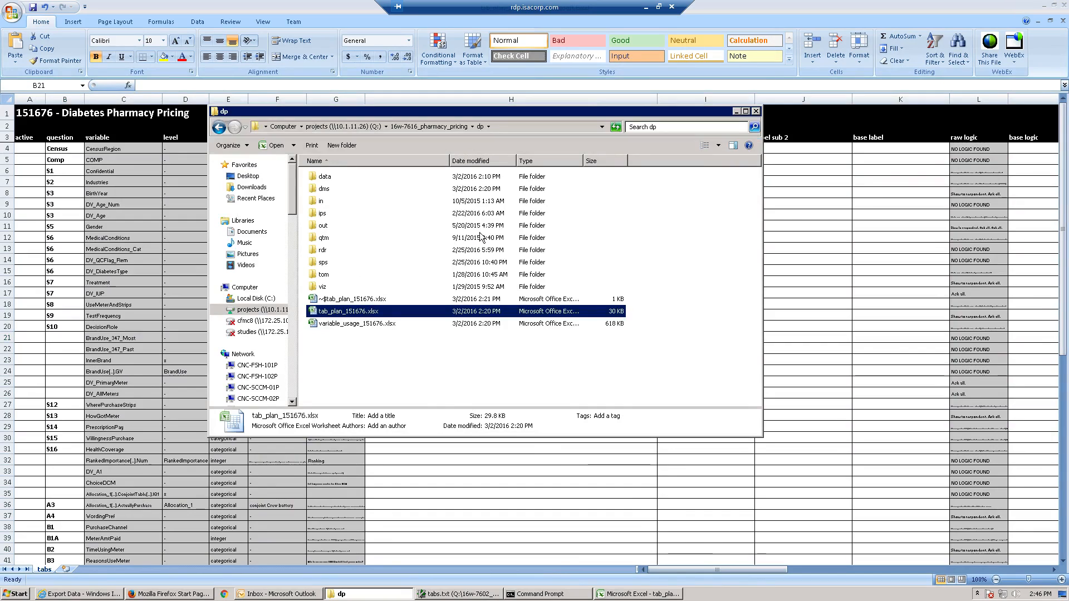
left_click(250, 594)
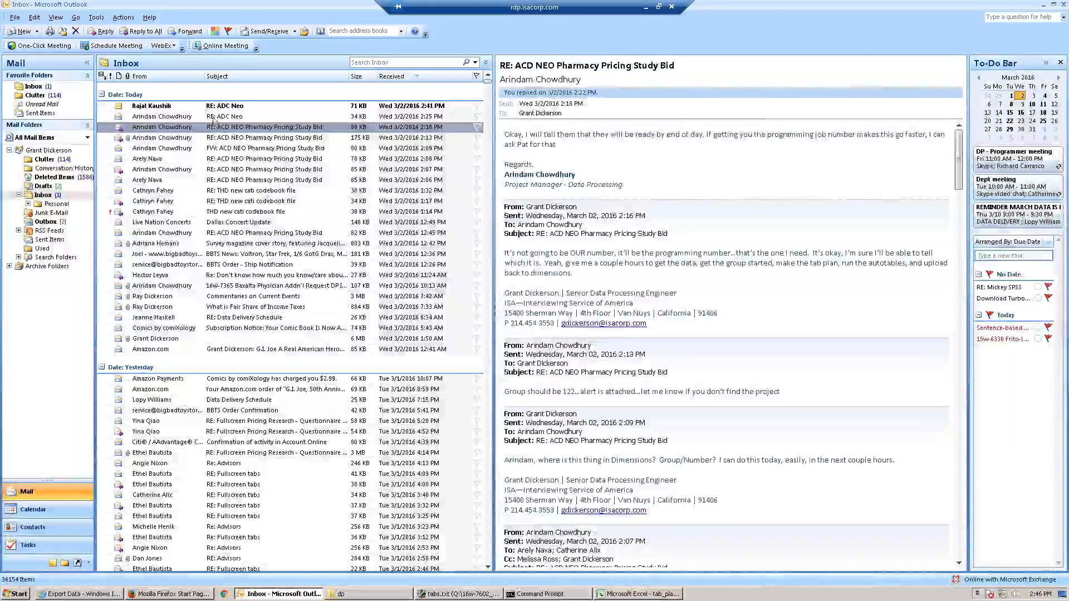
left_click(233, 140)
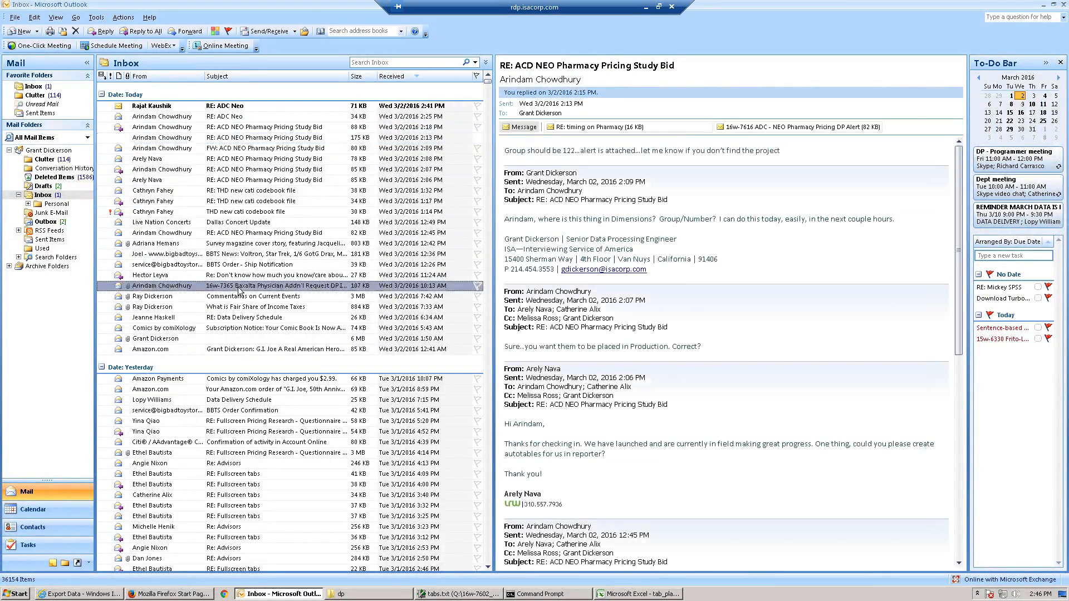
left_click(240, 286)
left_click(241, 140)
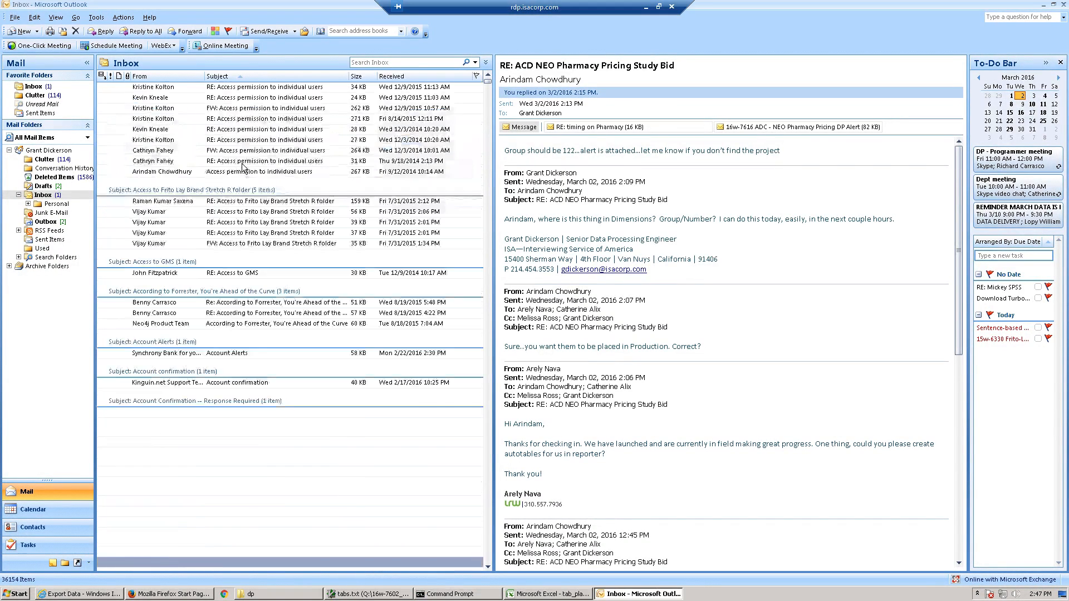
Look through the grouped ACD NEO Pharmacy Pricing Study Bid messages for the one carrying attachments
scroll(276, 417, "down", 8)
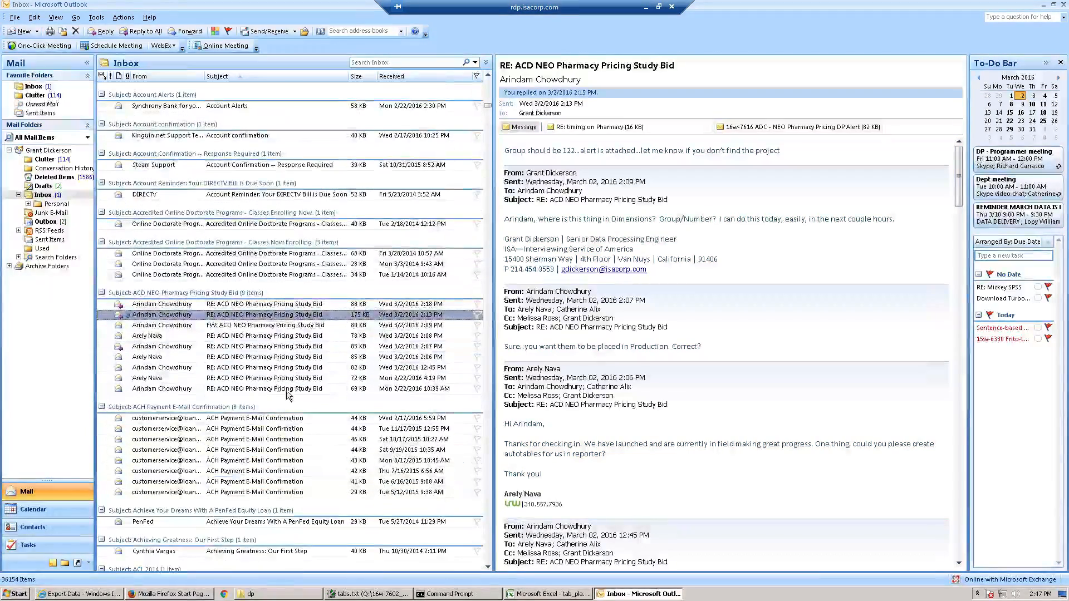
left_click(253, 305)
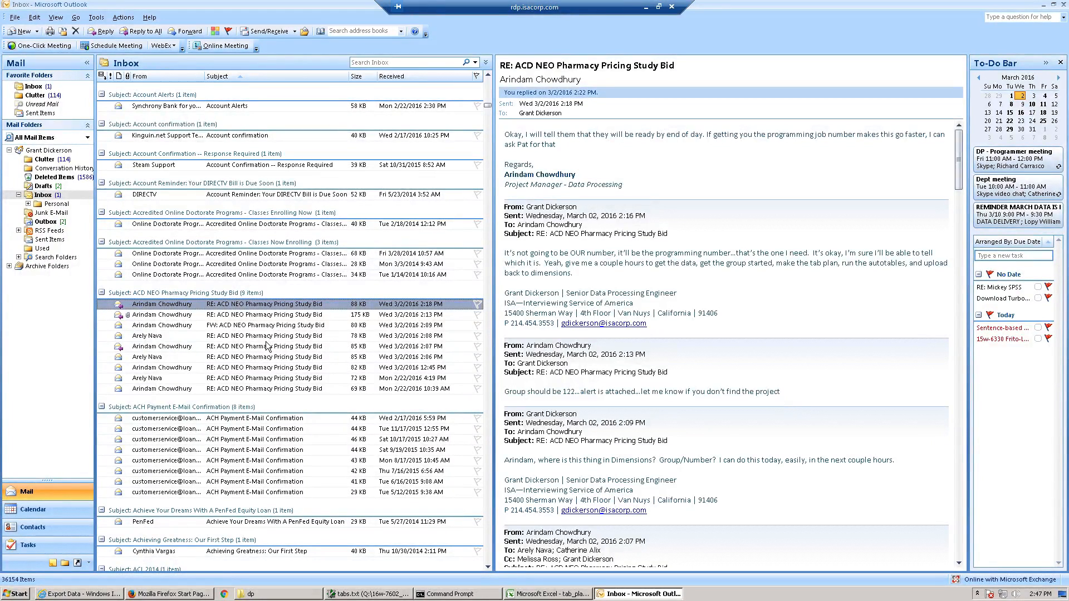
left_click(264, 351)
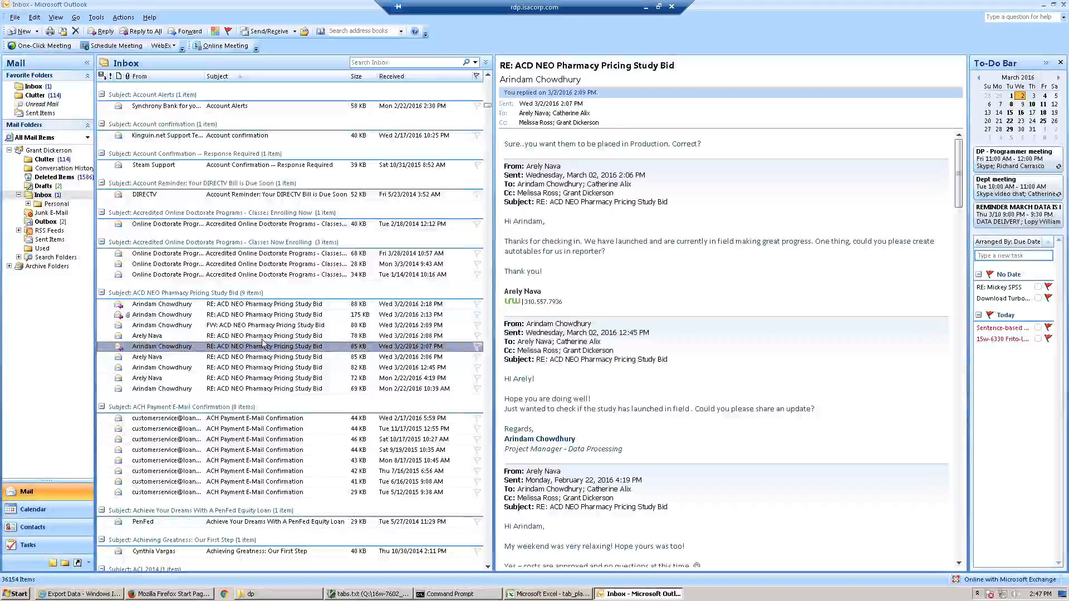
left_click(264, 316)
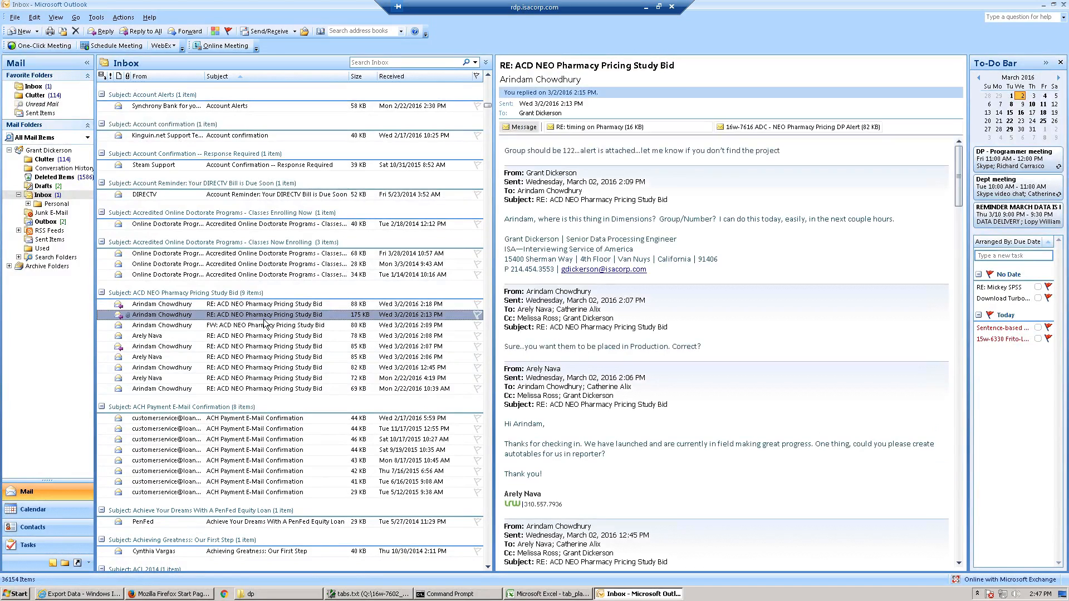
View the attached messages RE: timing on Pharmacy and 16w-7616 ADC - NEO Pharmacy Pricing DP Alert
double_click(598, 127)
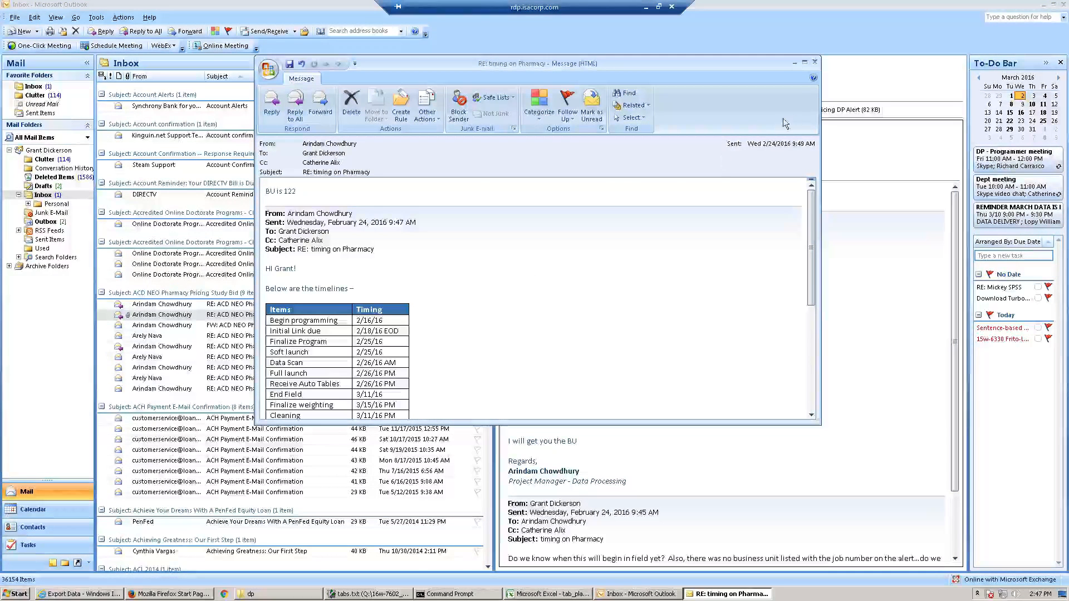
left_click(814, 62)
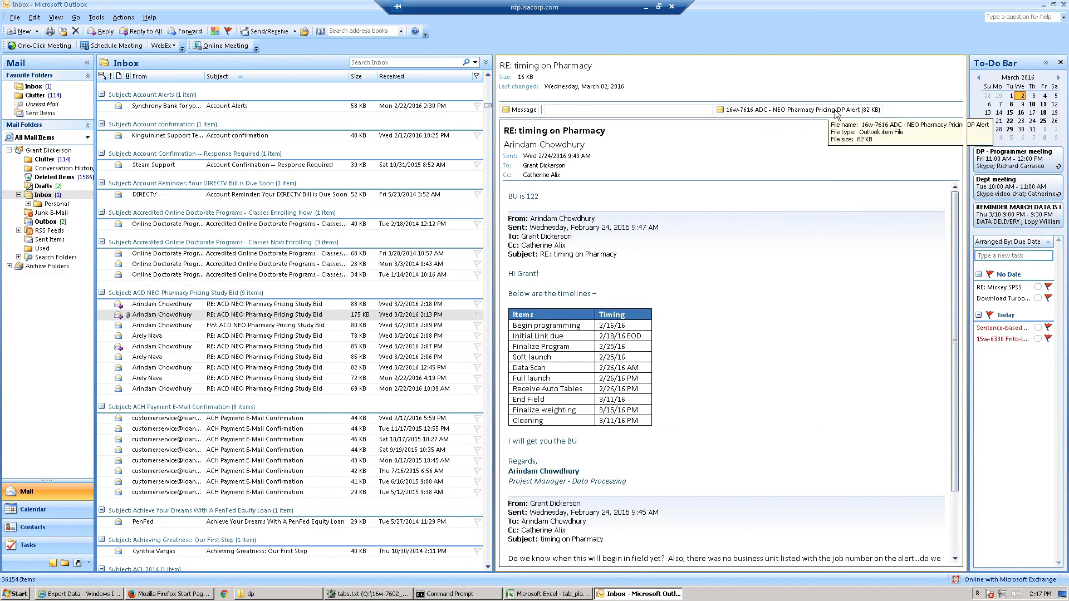
left_click(833, 109)
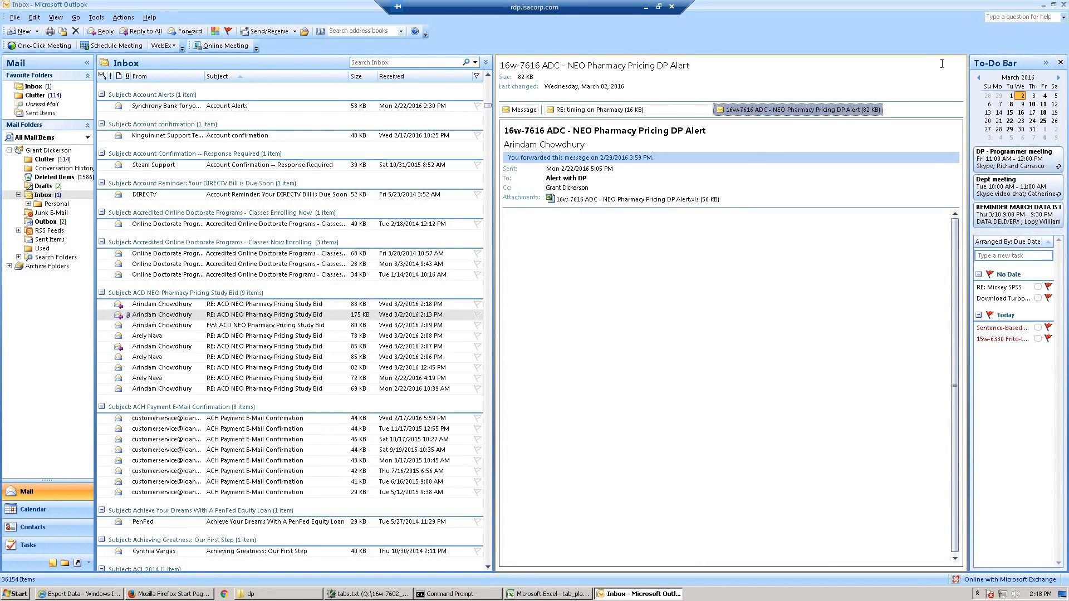
left_click(43, 197)
left_click(196, 313)
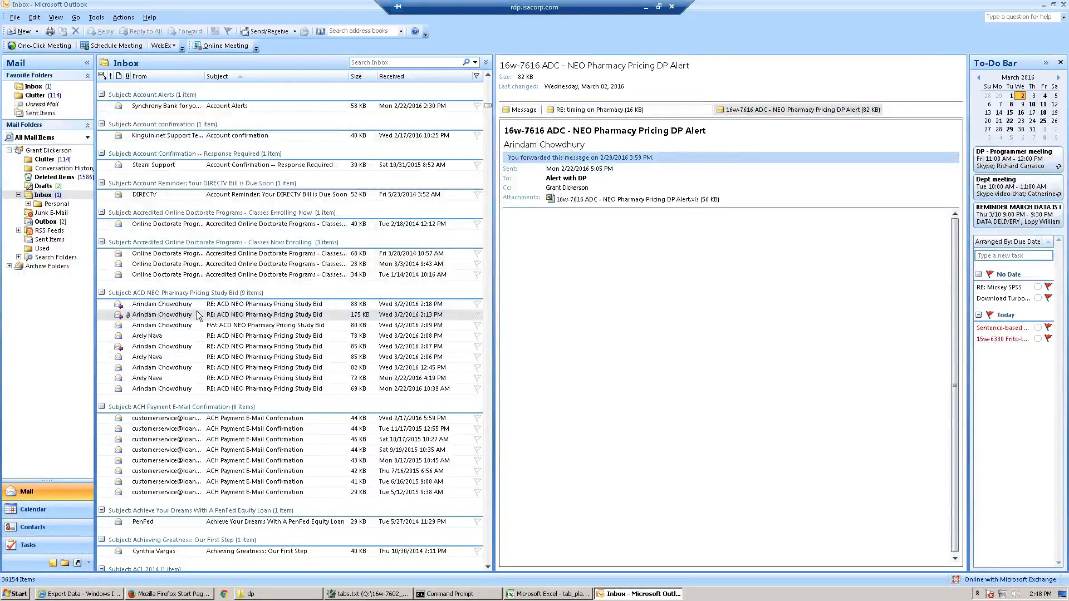
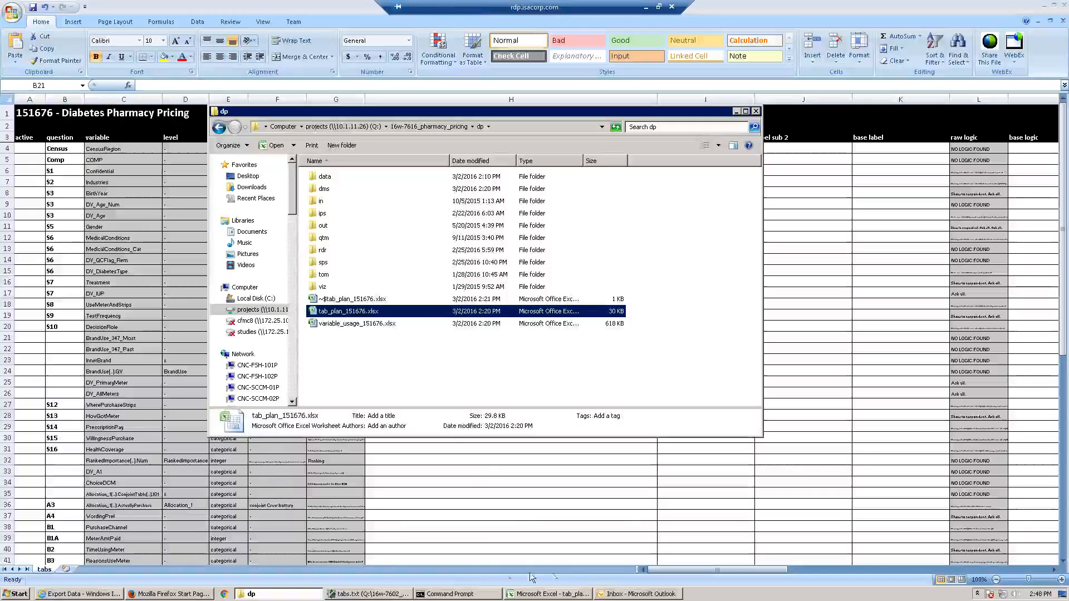
Close the Outlook inbox window and return to the tab plan workbook
left_click(649, 594)
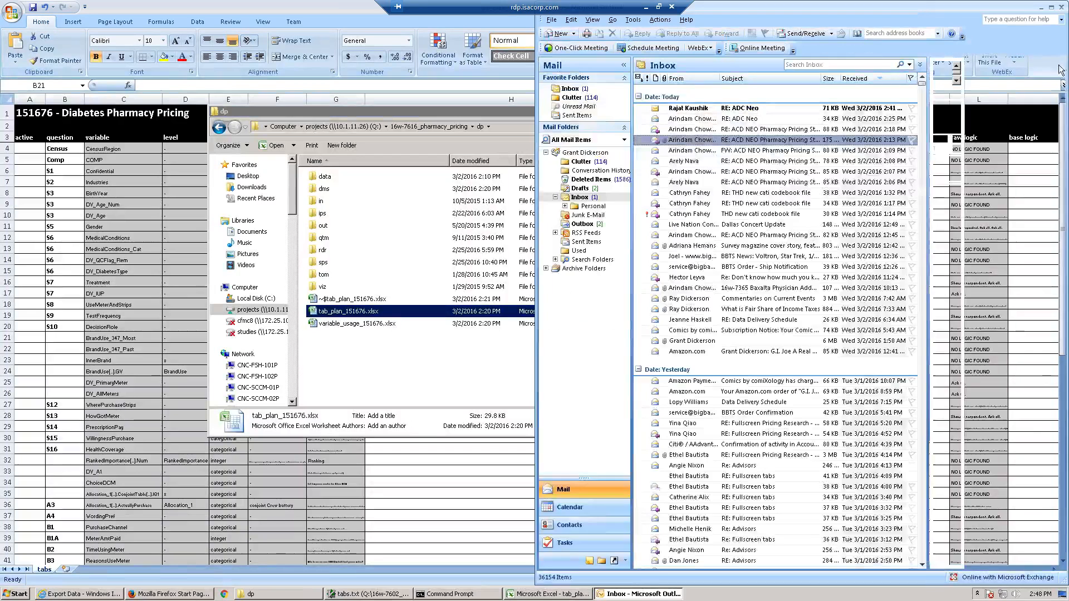
left_click(1061, 8)
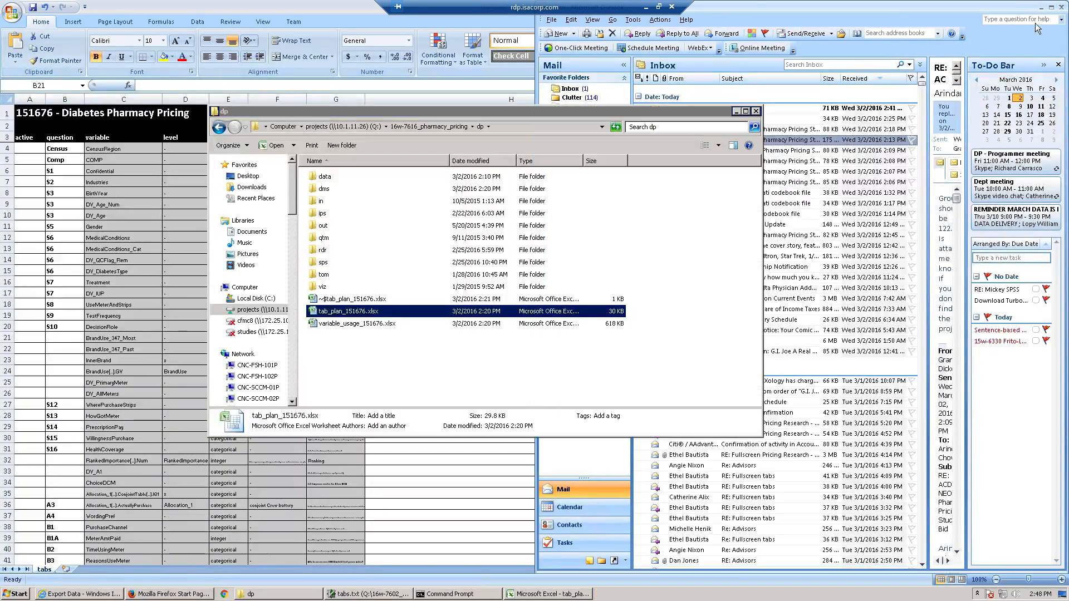
left_click(90, 369)
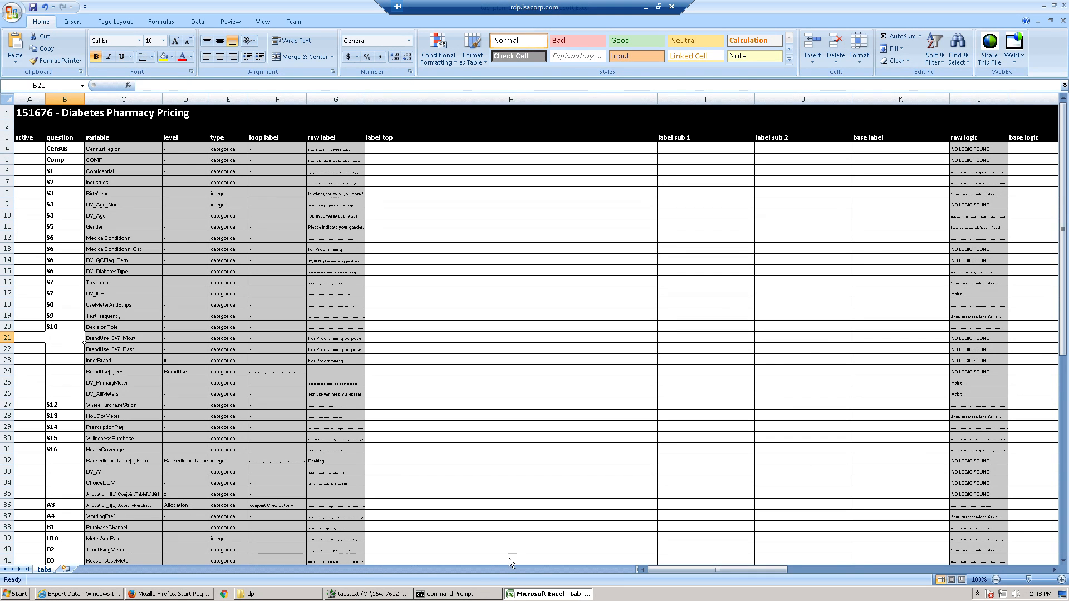
Open variable_usage_151676.xlsx from the dp folder and follow the BrandUse_347_Past link to its detail entry
key("alt+Tab")
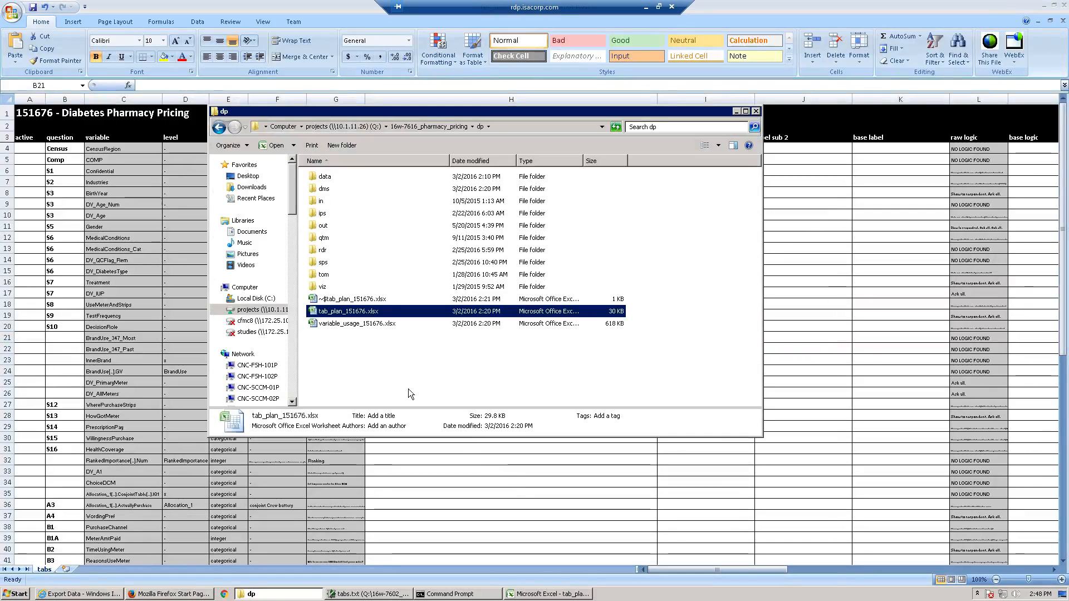
double_click(337, 323)
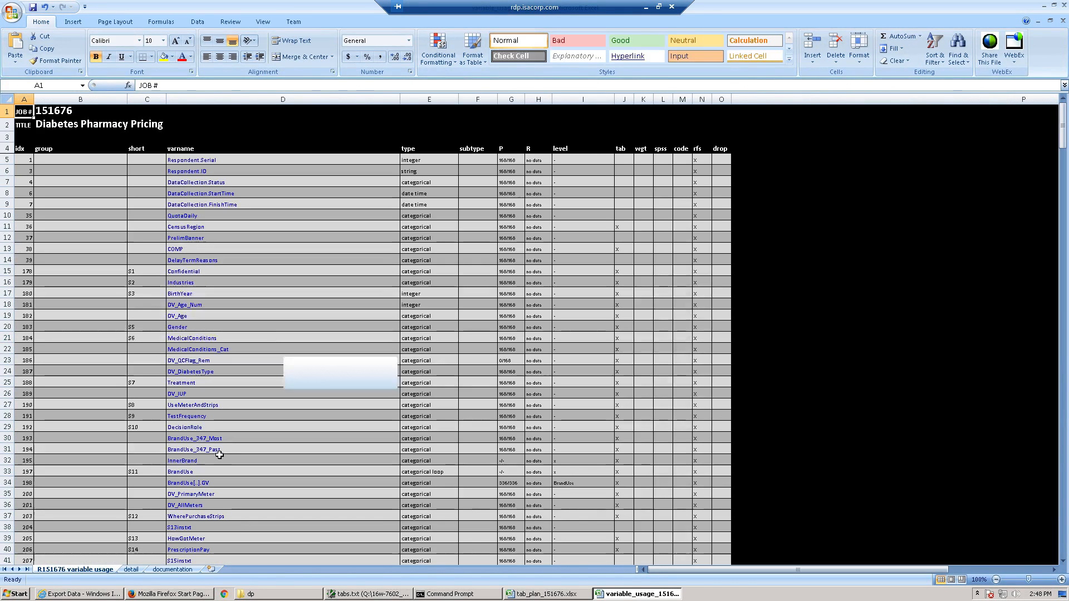
left_click(187, 446)
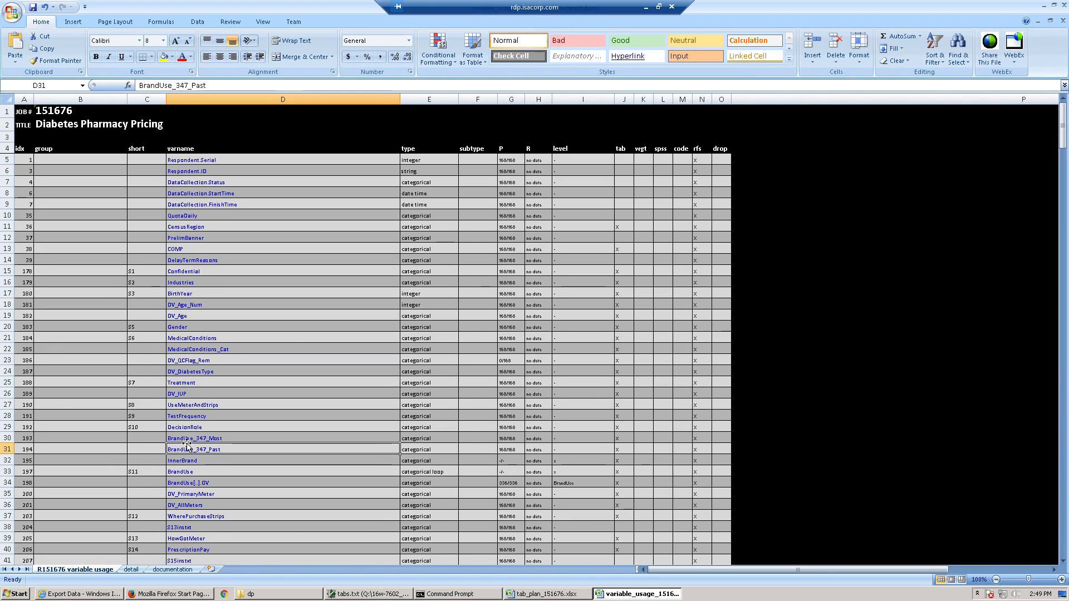
left_click(189, 451)
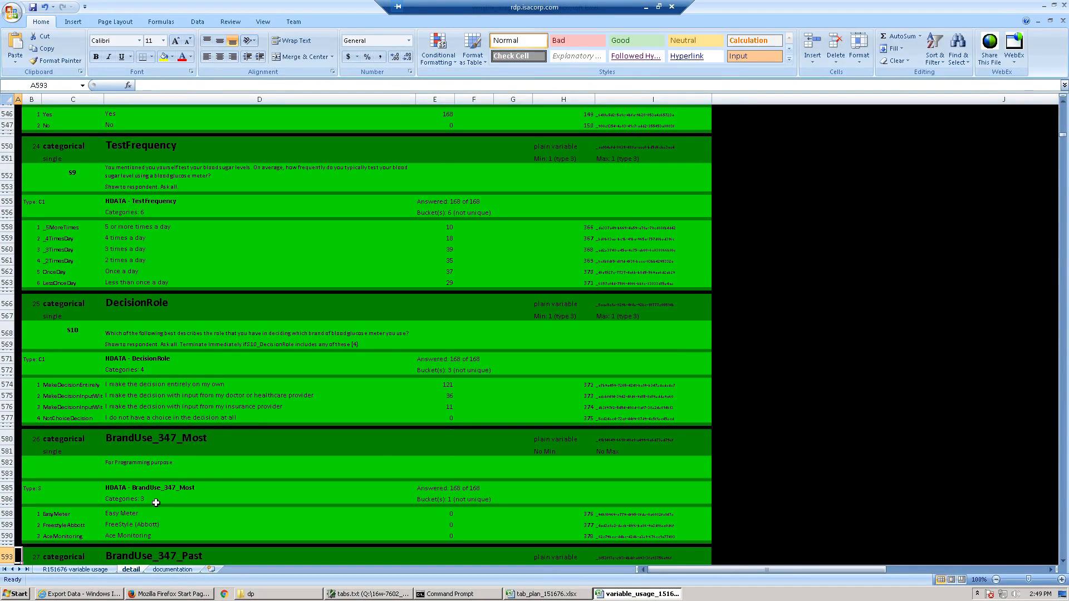
Examine the detail entries from BrandUse_347_Most through InnerBrand to BrandUse for their question numbers and texts
left_click(168, 470)
scroll(243, 490, "down", 4)
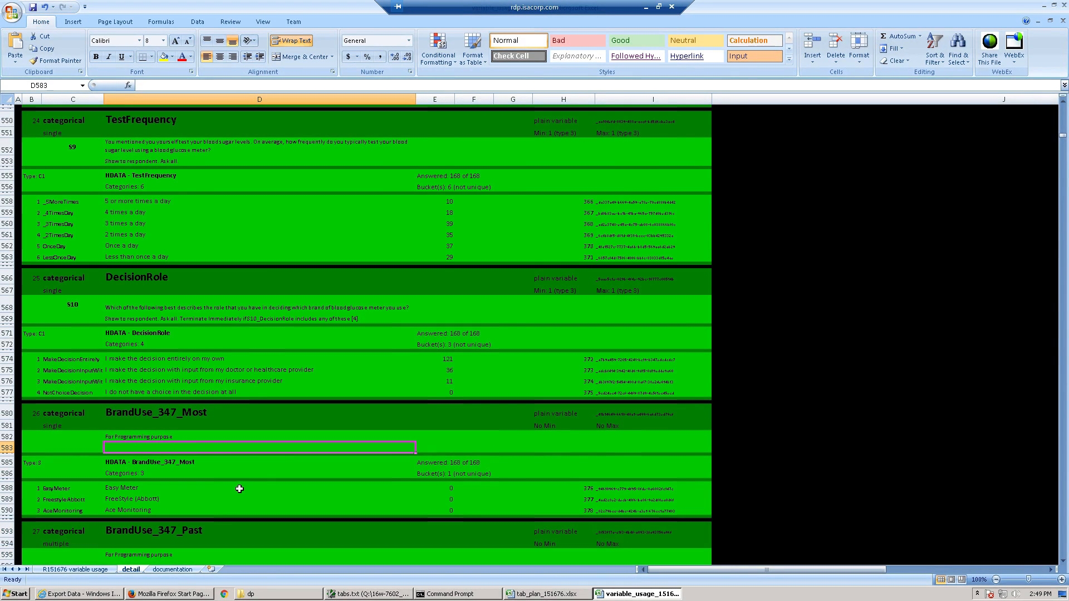
scroll(242, 486, "down", 4)
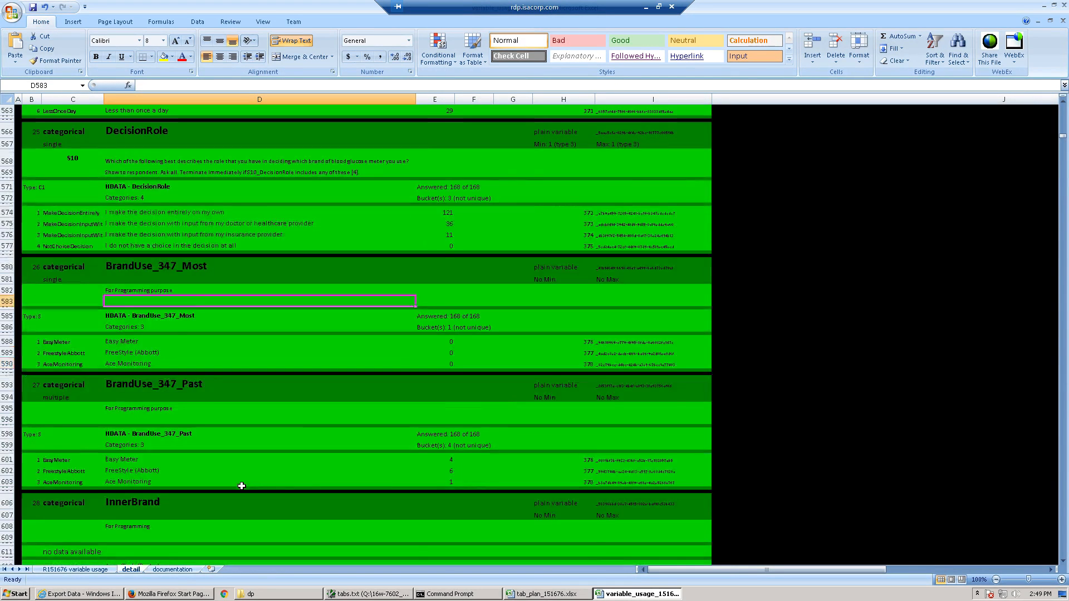
left_click(196, 332)
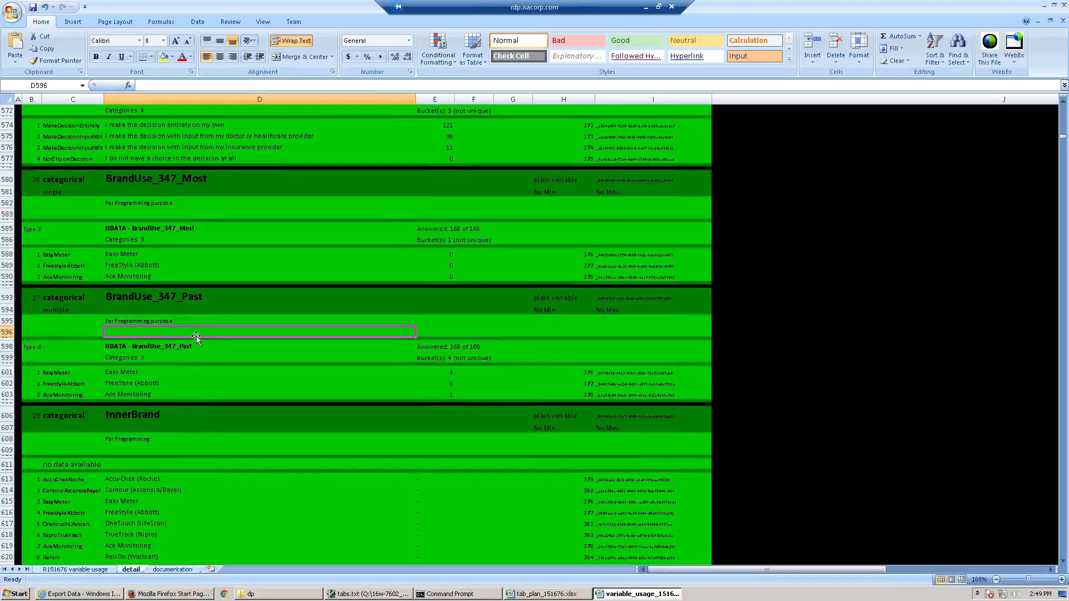
left_click(204, 443)
scroll(284, 488, "down", 6)
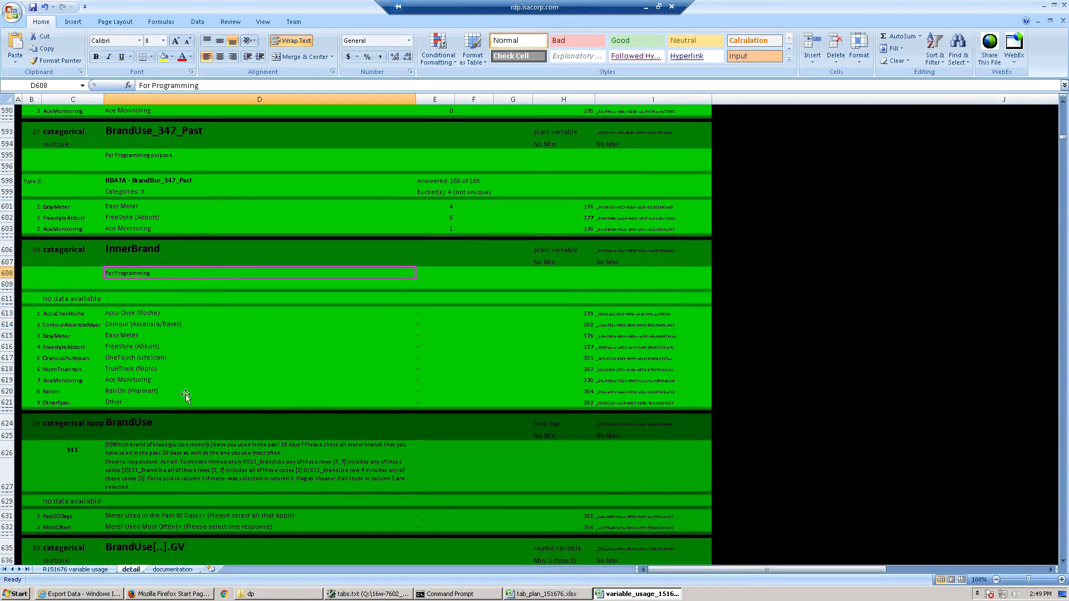
left_click(179, 444)
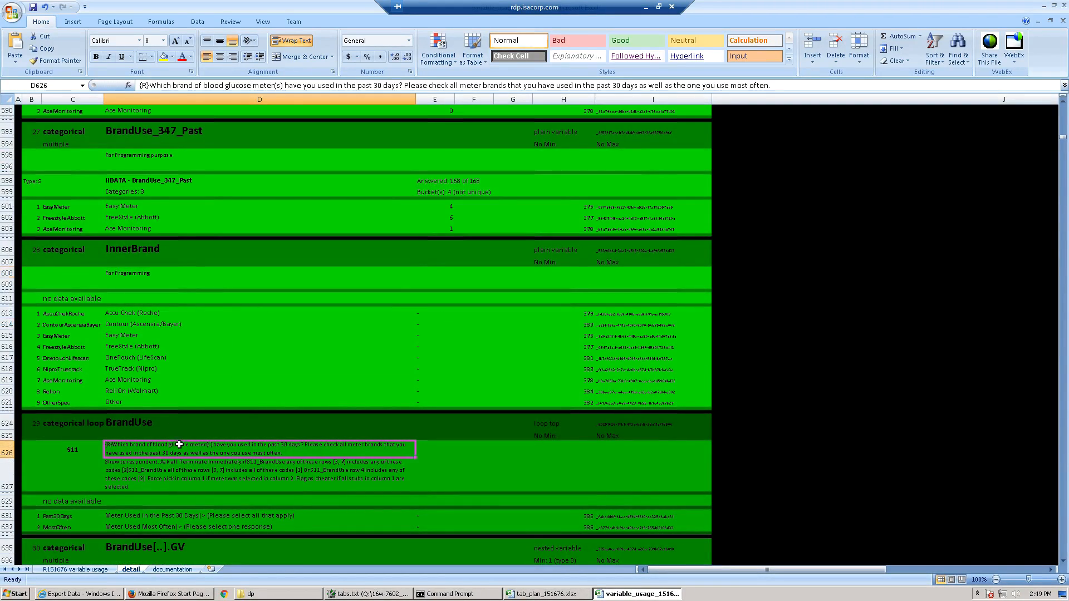
Return to the tab plan workbook and enter S11 as the question label for BrandUse[..].GV
key("alt+Tab")
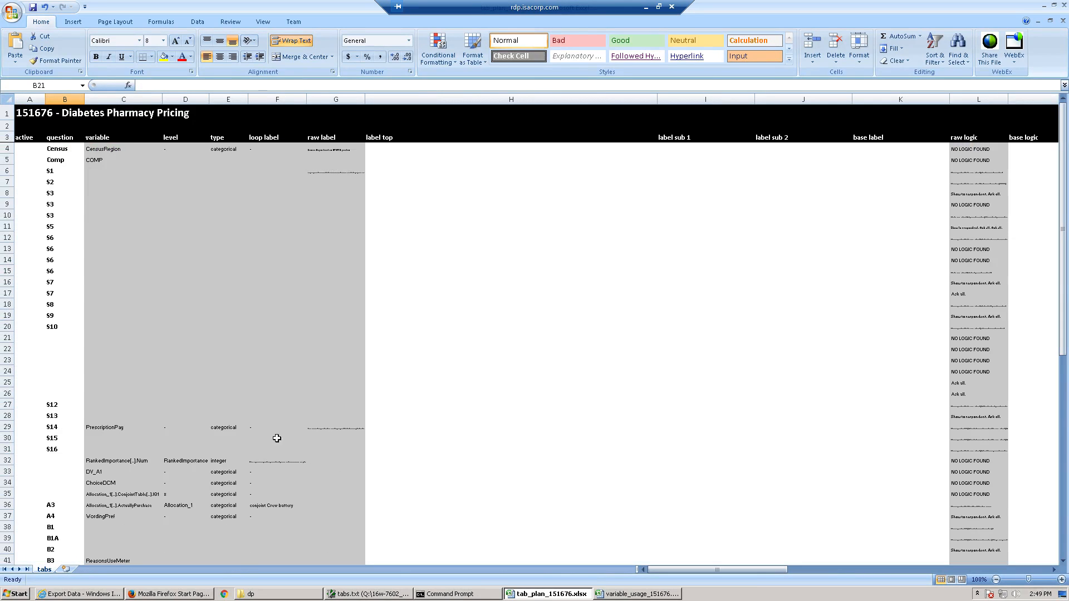
left_click(60, 370)
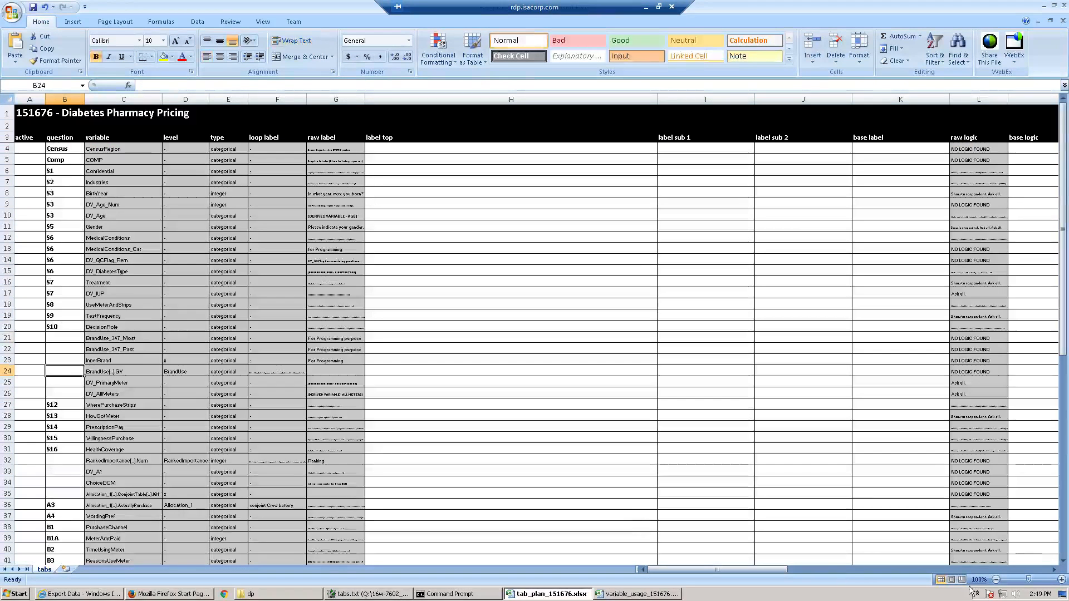
type("S11")
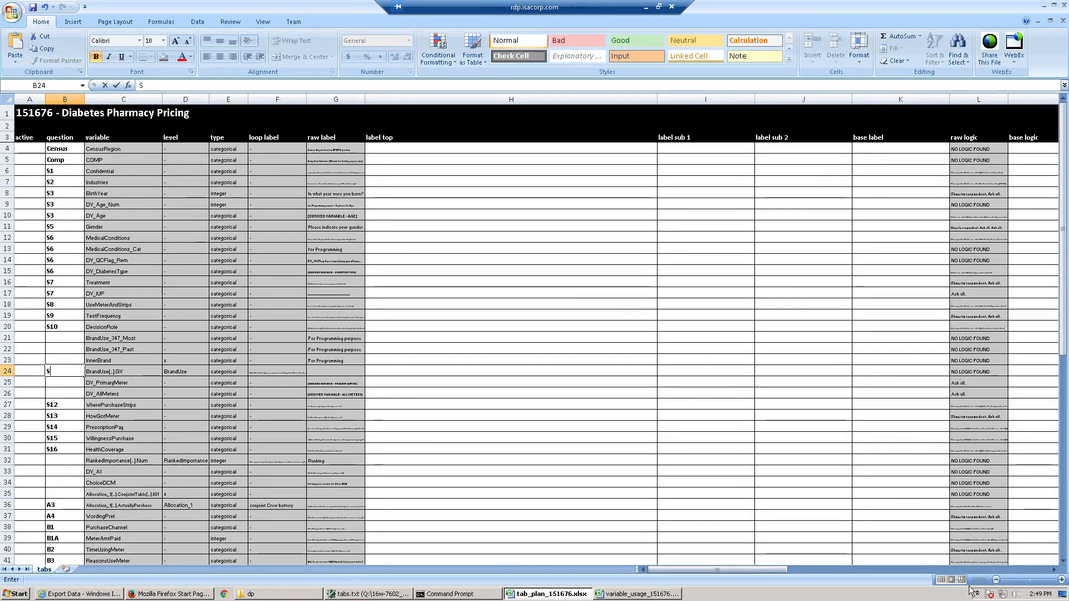
key("Return")
Mark the variables from DecisionRole up through CensusRegion with x in the active column, leaving out DV_DiabetesType
key("Left")
key("Up")
key("Up")
key("Up")
key("Up")
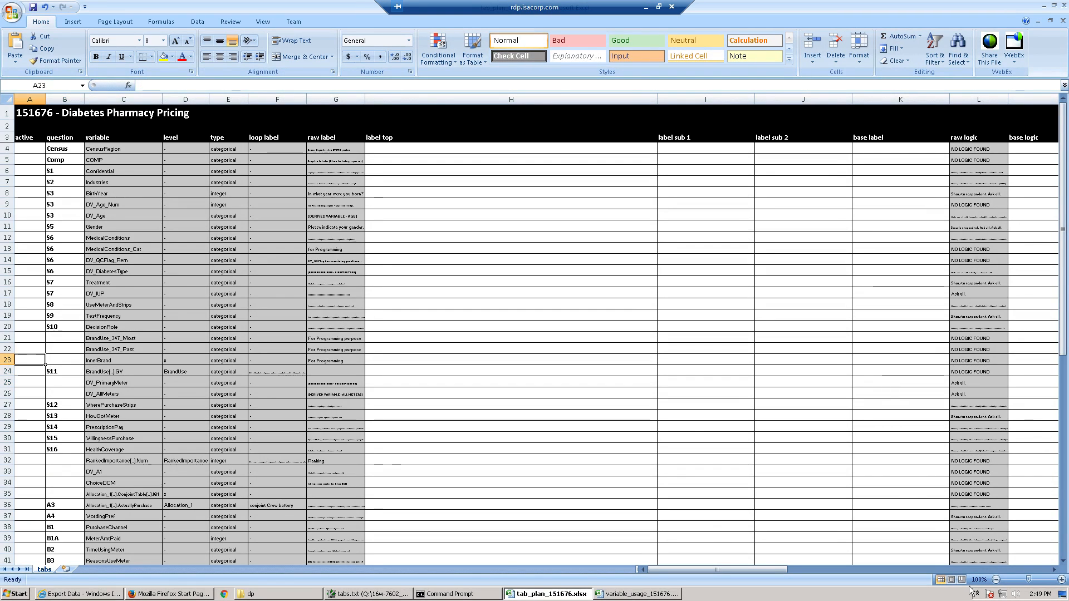
type("x")
key("Up")
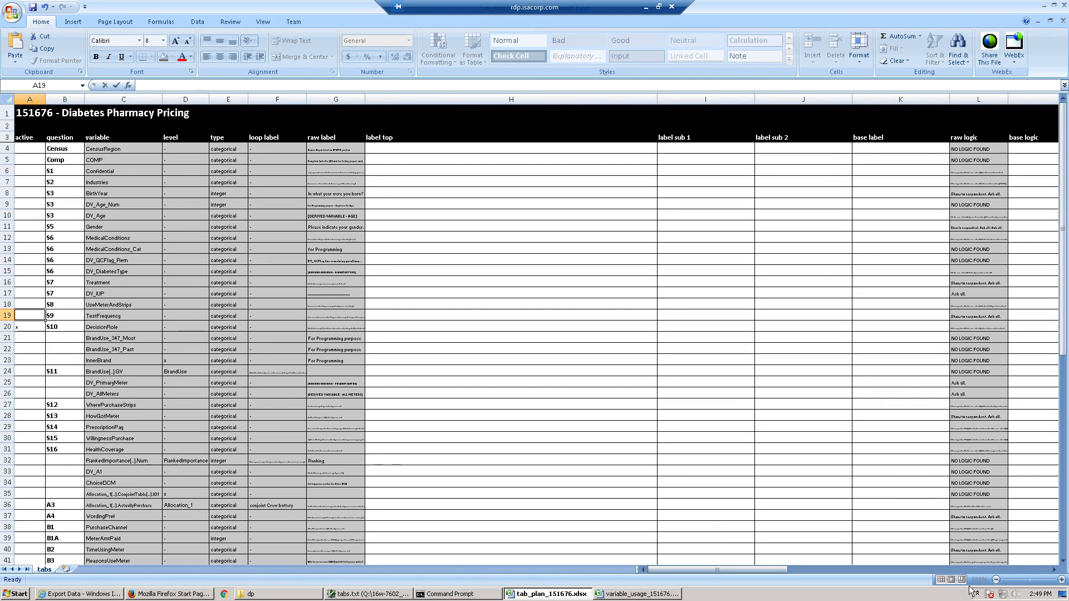
type("x")
key("Up")
type("x")
key("Up")
type("x")
key("Up")
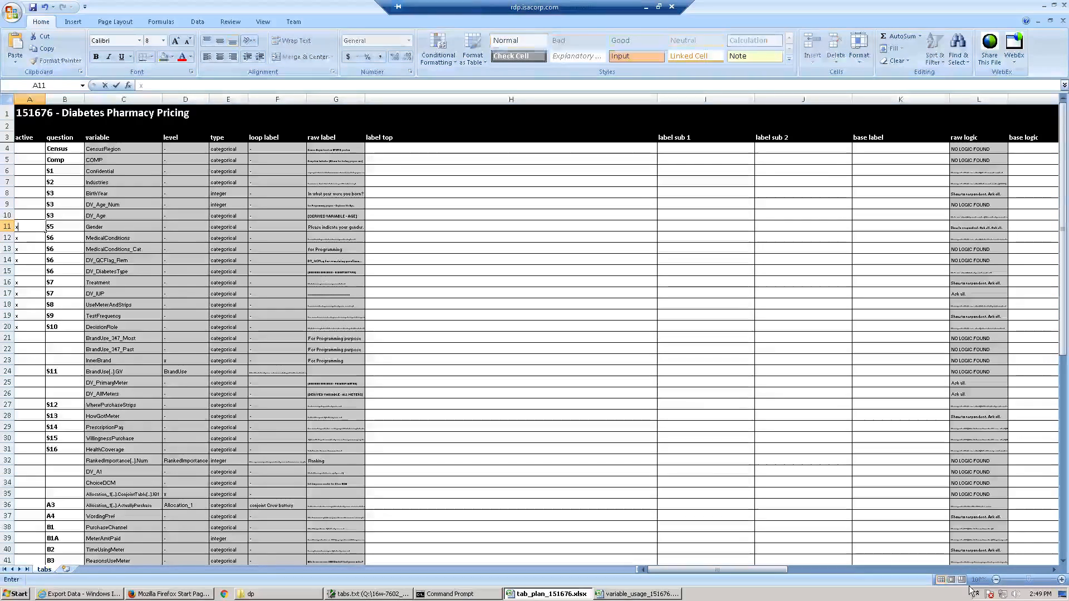
type("x")
key("Up")
type("x")
key("Up")
key("Up")
Restore the overwritten active column header and mark DV_DiabetesType with x in the active column
key("Down")
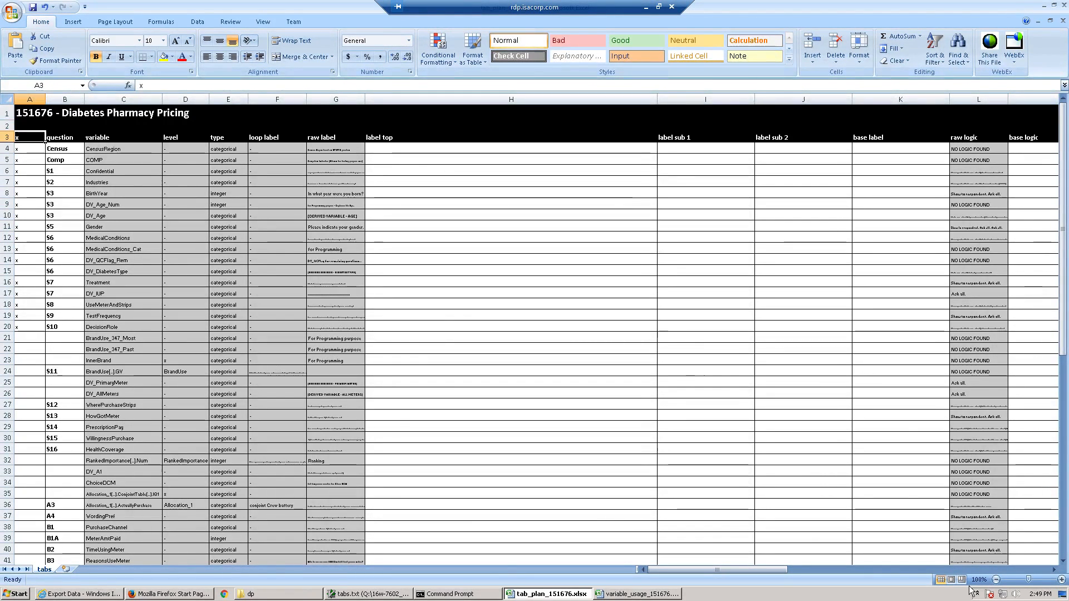
key("Down")
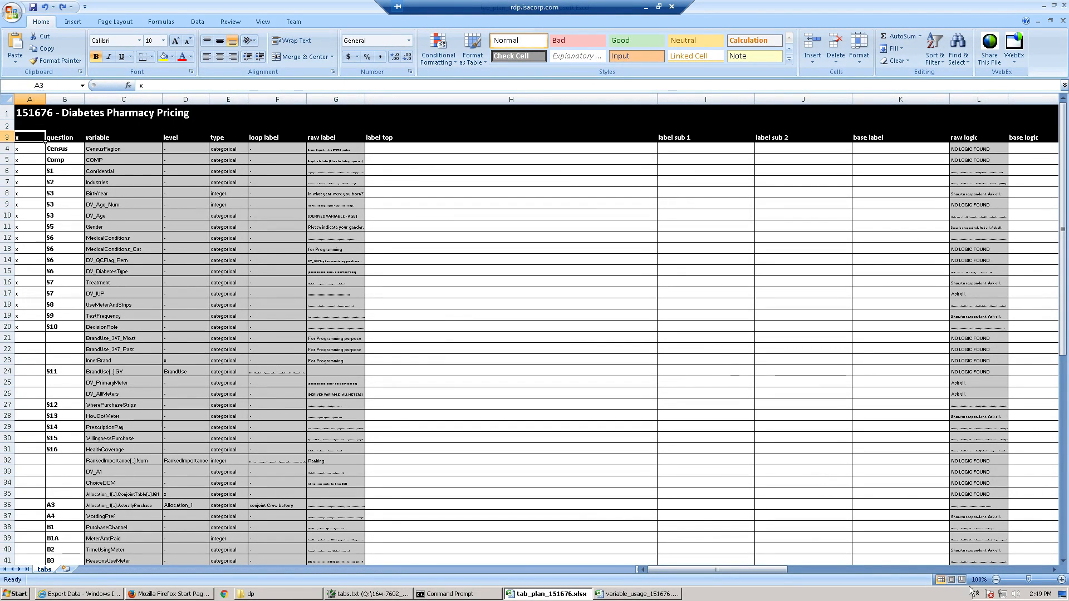
key("Down")
key("Down")
key("Down")
key("Down")
key("Down")
key("Down")
key("Down")
key("Down")
key("Down")
key("Down")
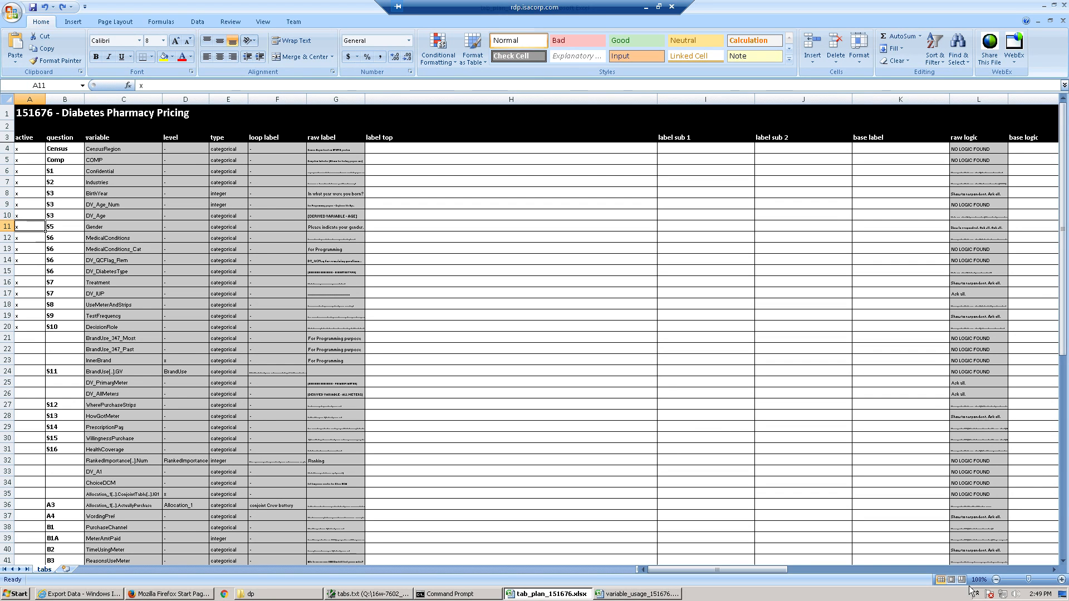
key("Down")
key("Down")
key("Down")
key("Up")
type("x")
key("Down")
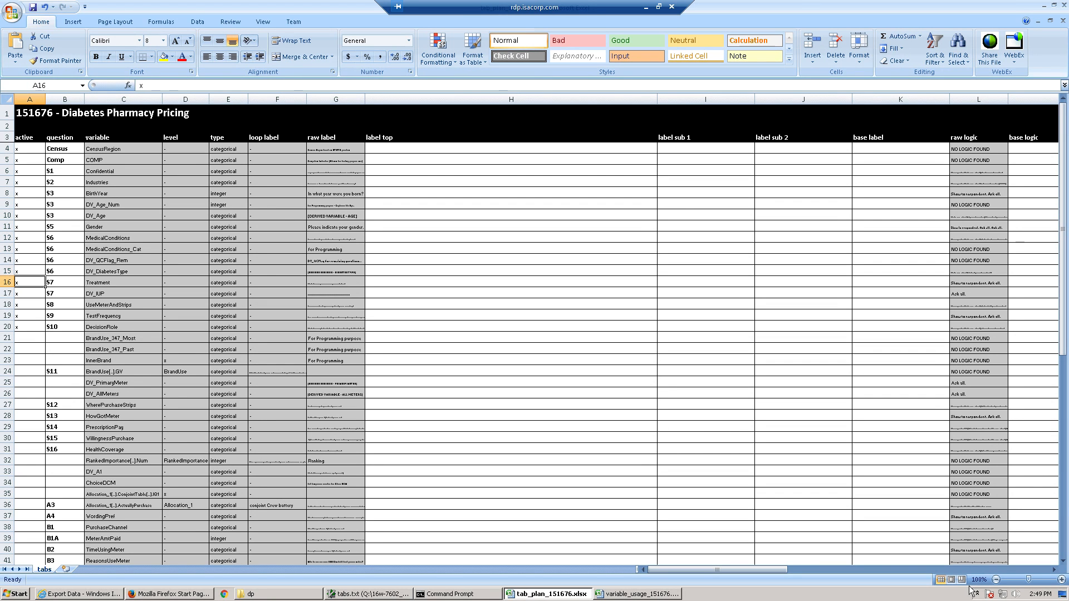
Mark BrandUse[..].GV, DV_PrimaryMeter and DV_AllMeters with x in the active column
key("Down")
key("Down")
key("Down")
key("Down")
key("Down")
key("Down")
key("Down")
key("Down")
key("Down")
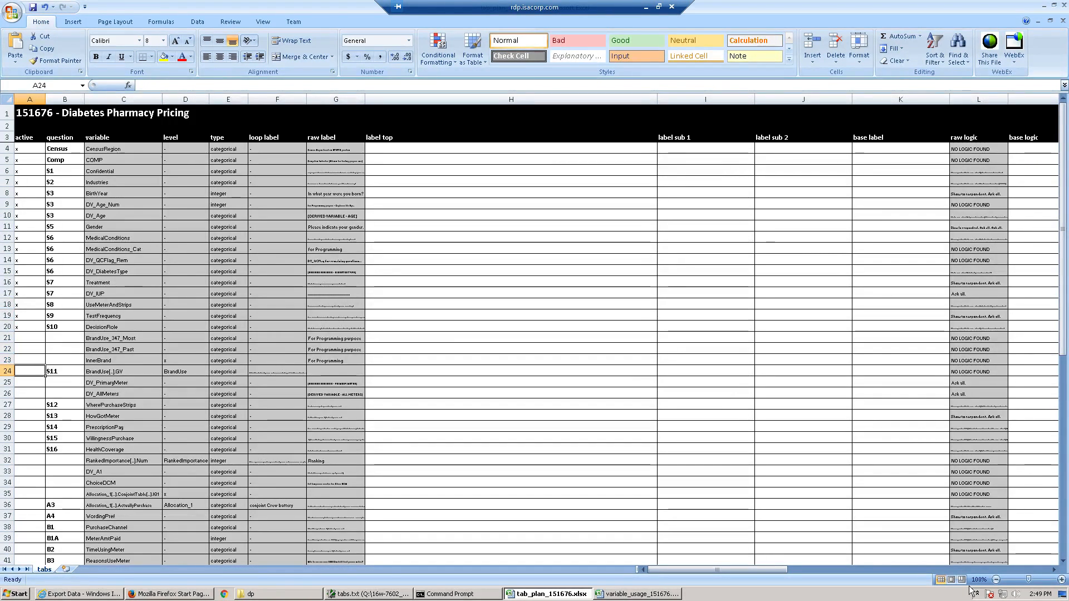
key("Up")
type("x")
key("Down")
key("Down")
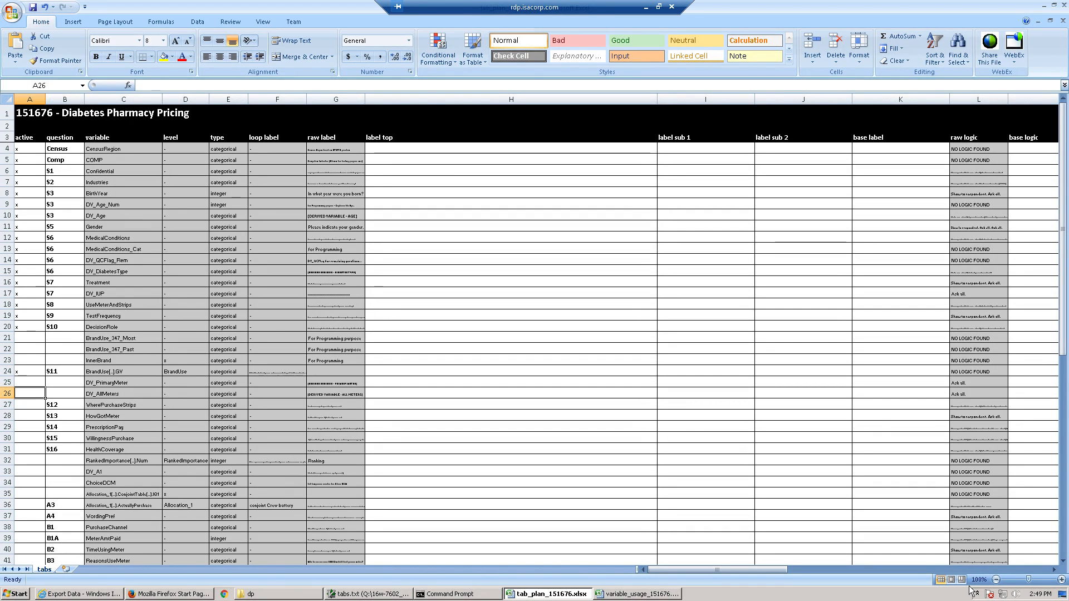
key("Up")
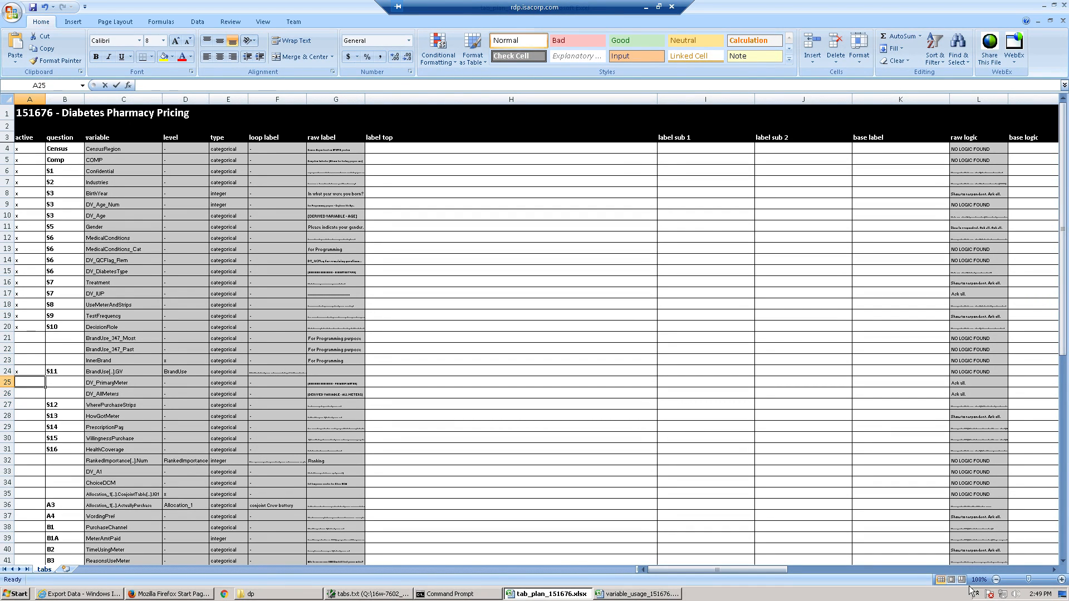
type("x")
key("Down")
type("x")
key("Down")
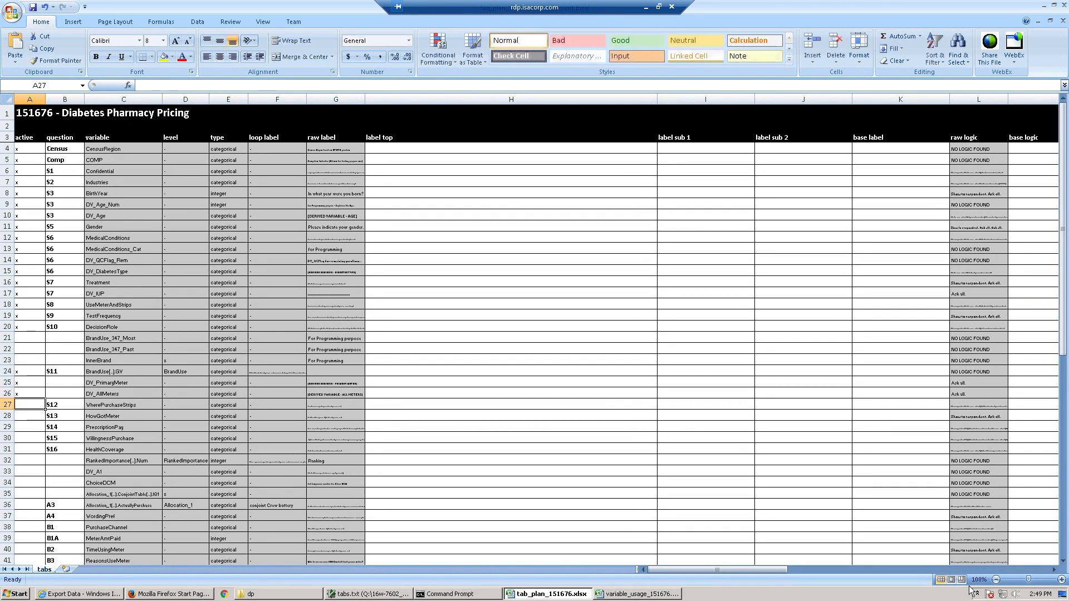
Check the raw label of DV_PrimaryMeter and enter S11 as the question label for DV_PrimaryMeter and DV_AllMeters
left_click(336, 385)
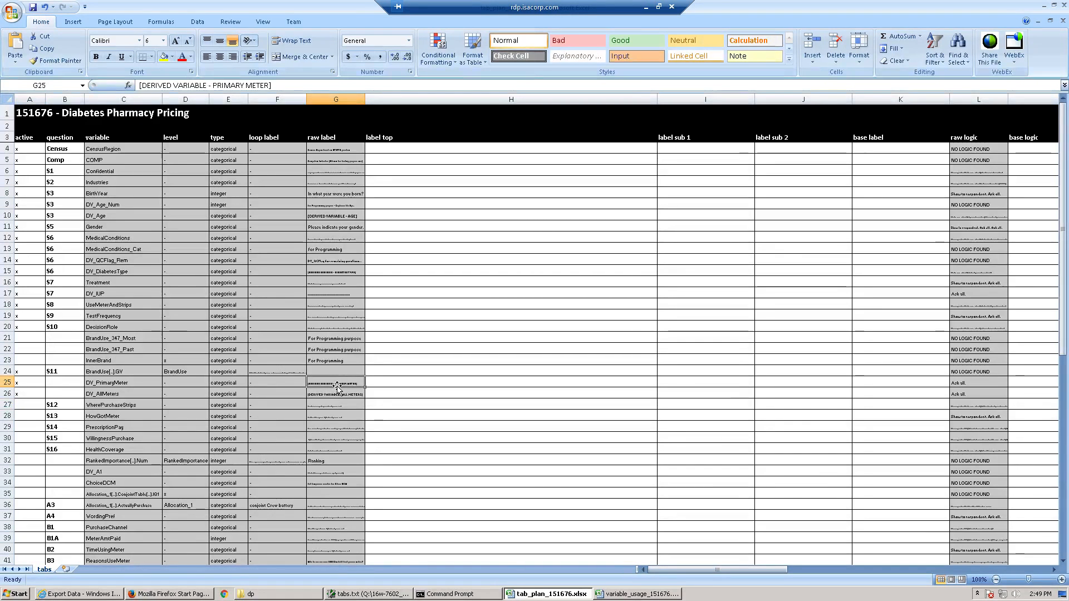
left_click(22, 406)
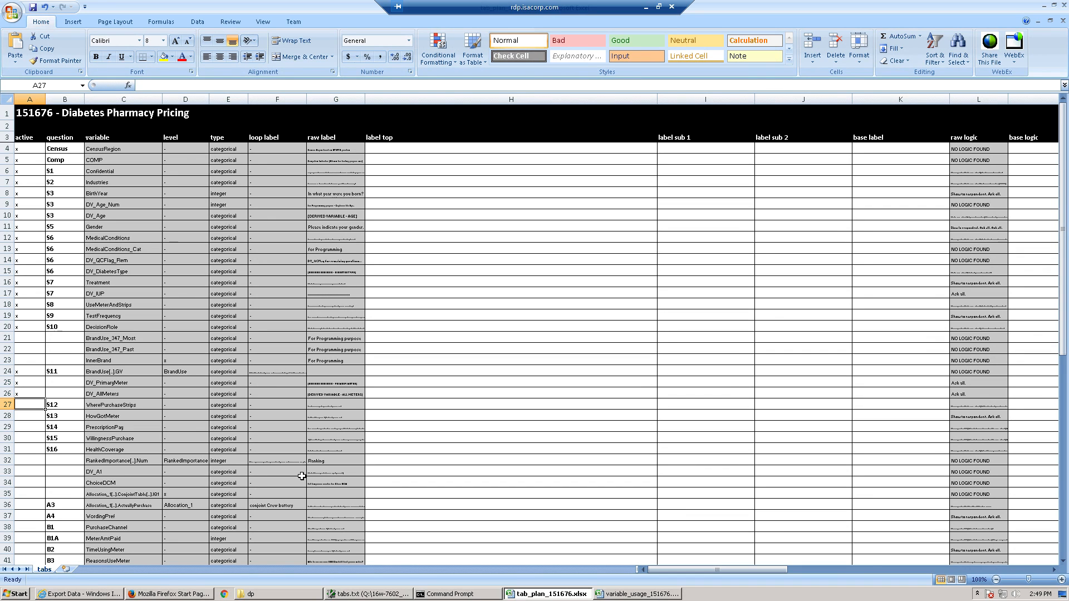
key("Right")
key("Up")
key("Up")
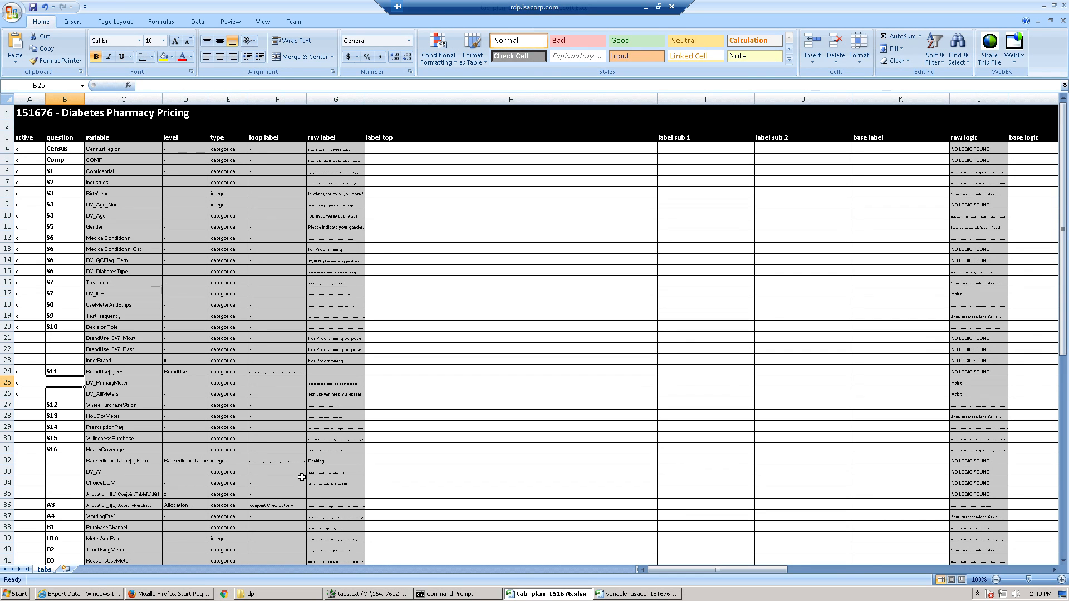
type("S11")
key("Return")
type("S11")
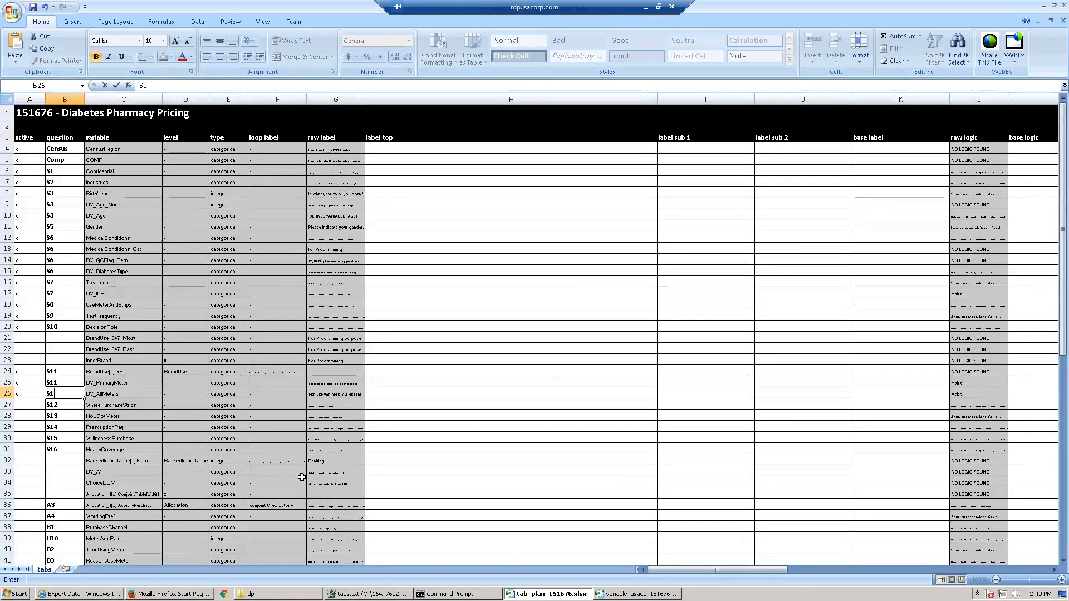
key("Return")
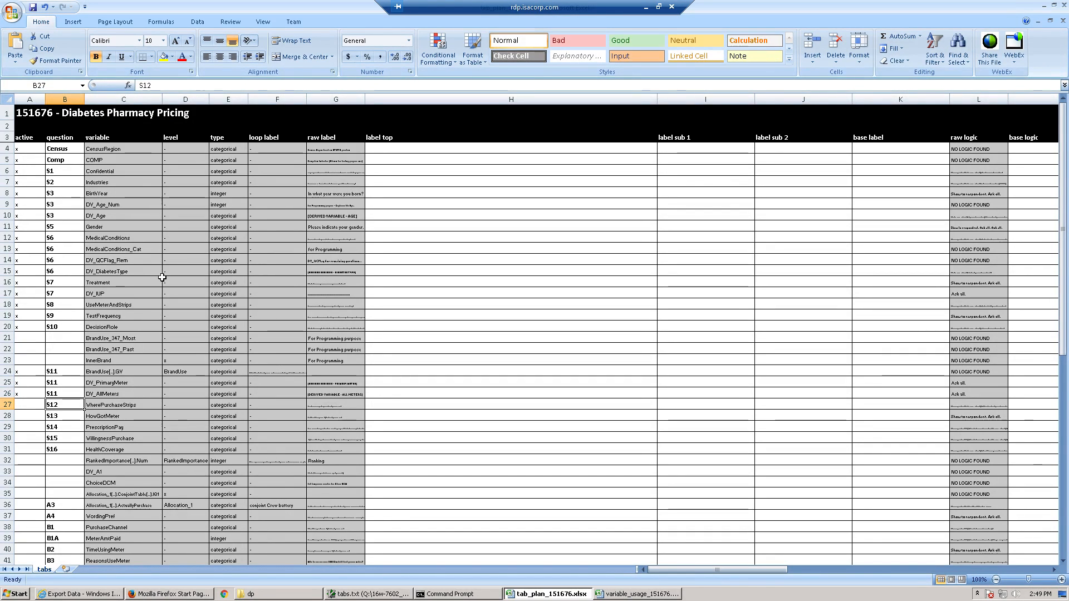
Mark the variables from WherePurchaseStrips down through HealthCoverage with x in the active column
key("Left")
type("x x x x x x")
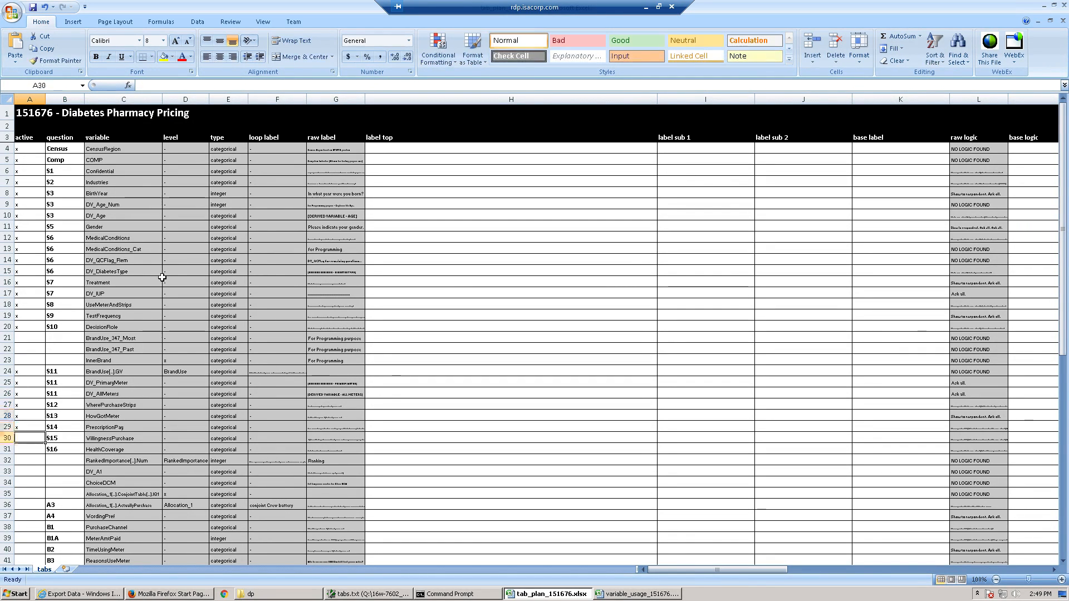
key("Escape")
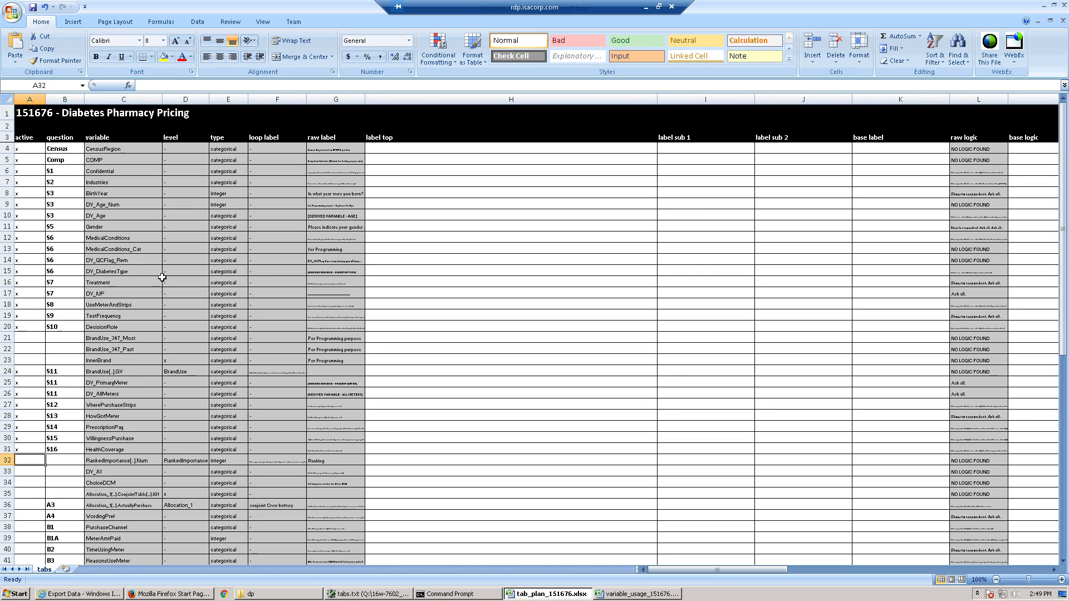
Change the question labels to Primary for DV_PrimaryMeter and All for DV_AllMeters
key("Right")
key("Up")
key("Up")
key("Up")
key("Up")
key("Up")
key("Up")
key("Up")
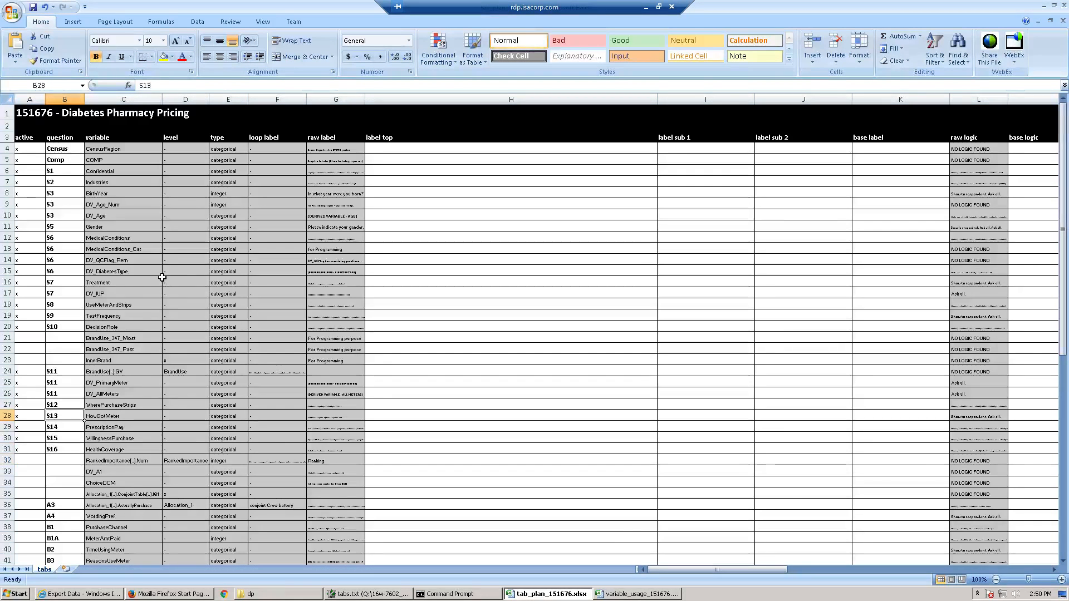
type("P")
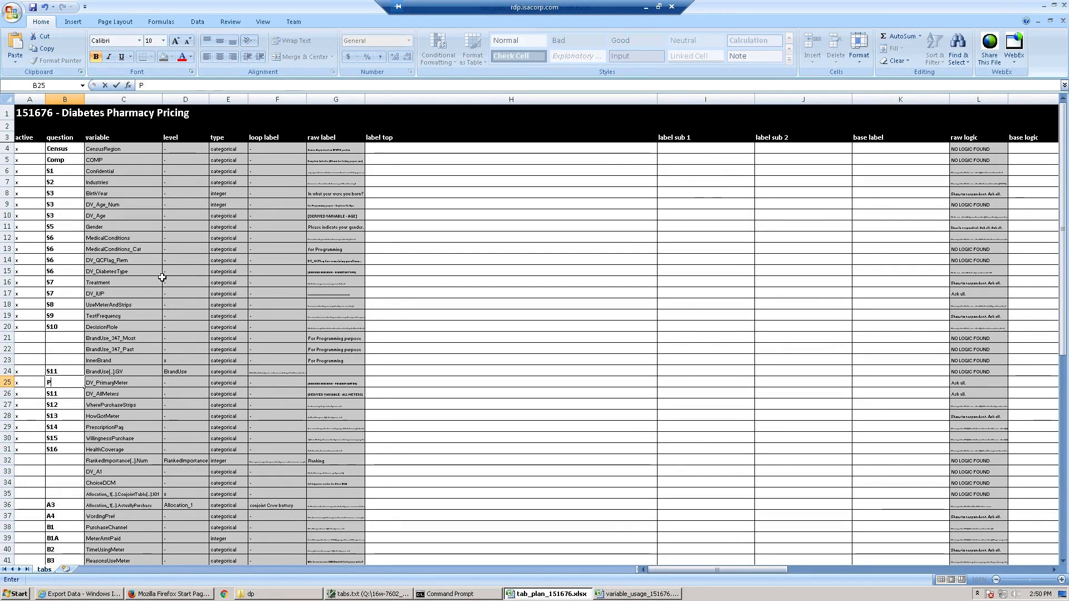
type("rimary")
key("Return")
type("All")
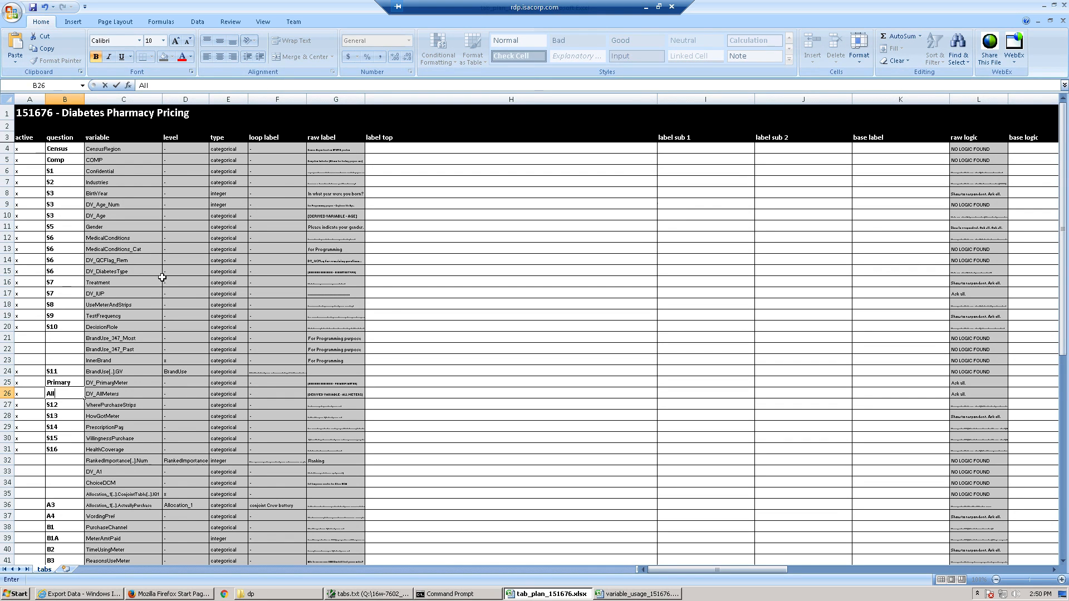
key("Return")
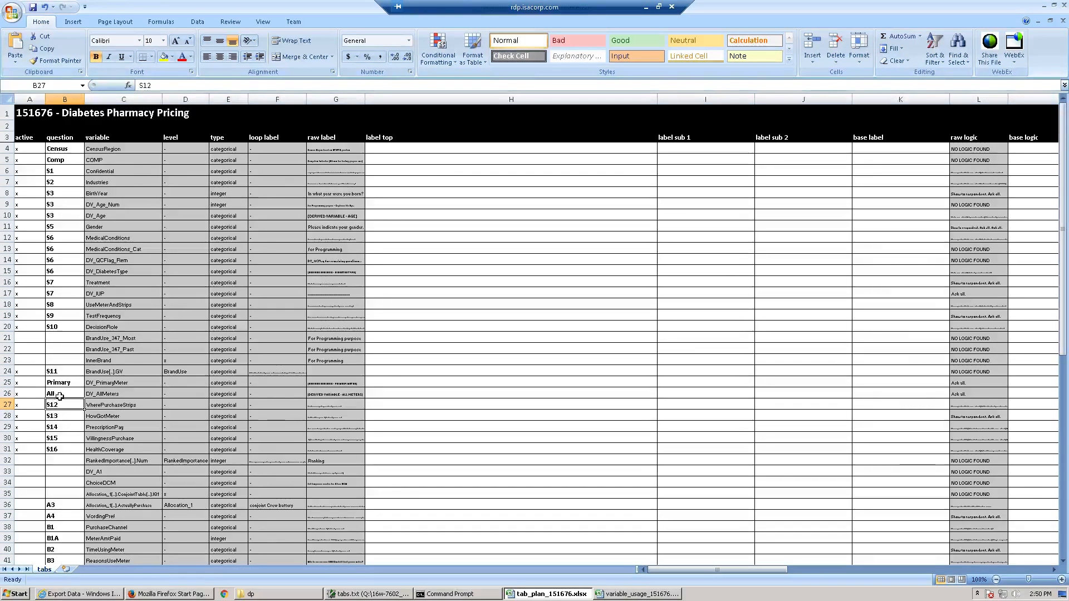
key("Up")
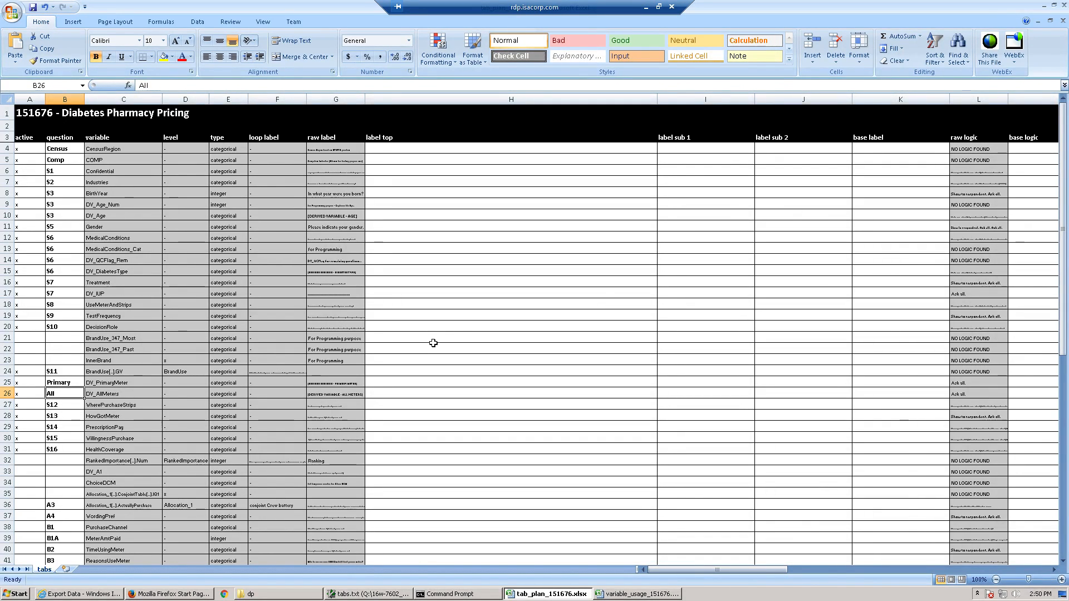
type("A")
key("Return")
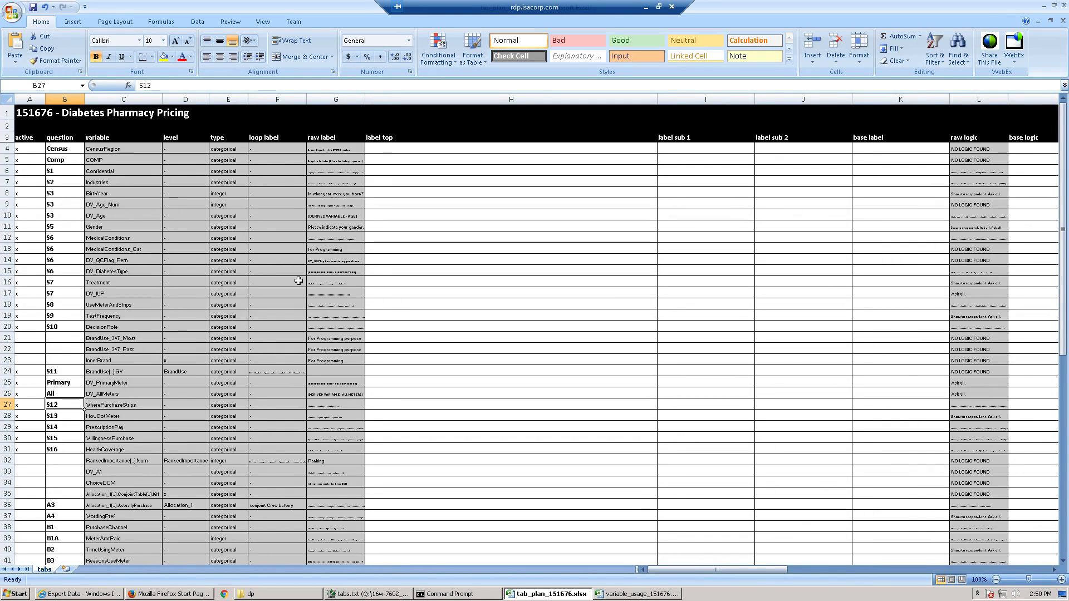
Set the question labels to meter_P for DV_PrimaryMeter and meter_A for DV_AllMeters
left_click(83, 383)
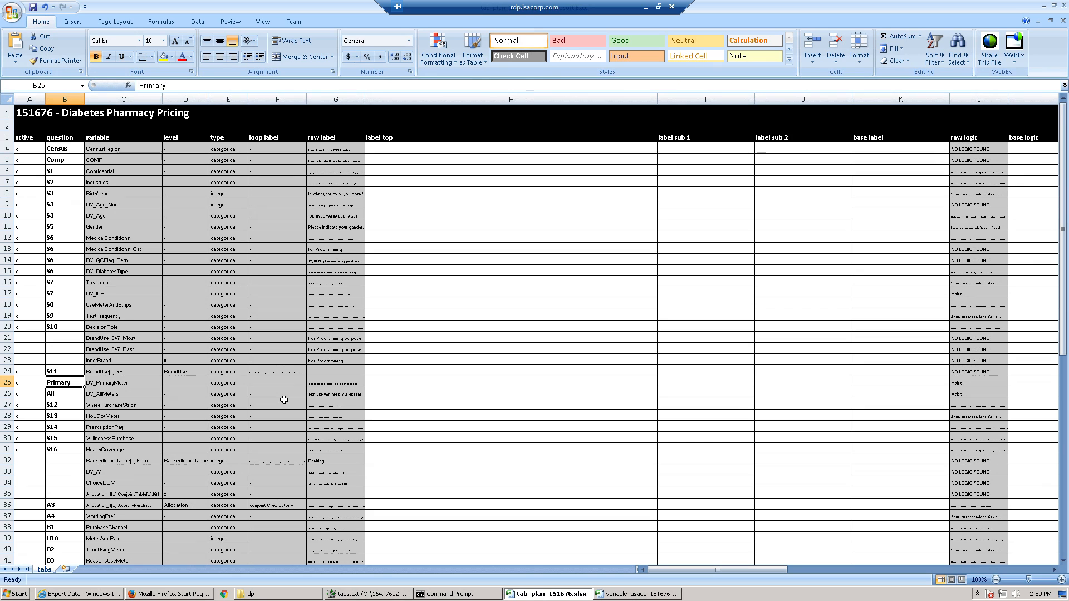
type("P")
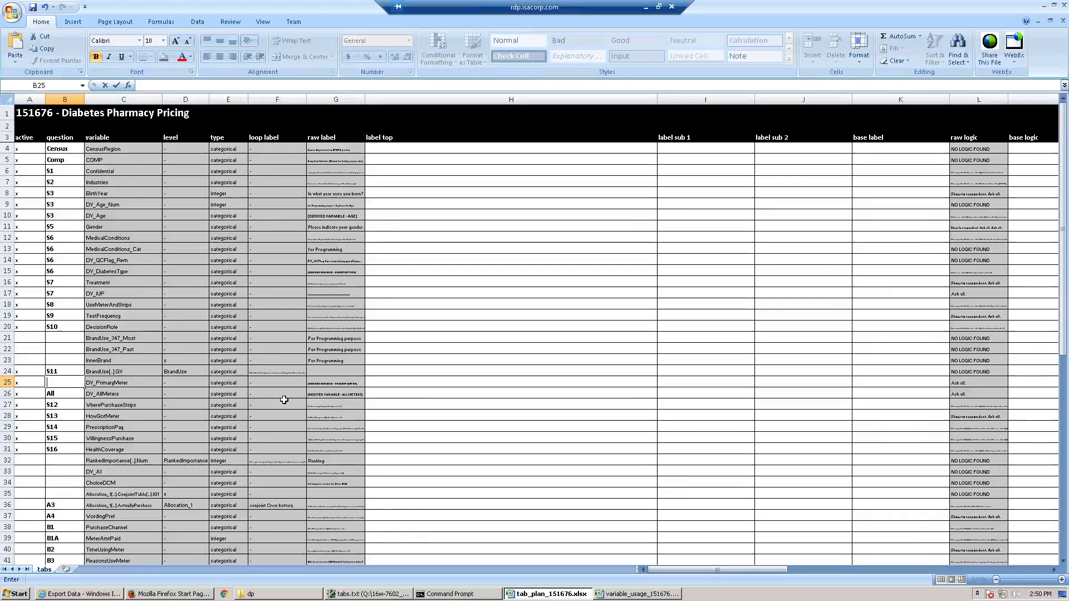
type("meter_P")
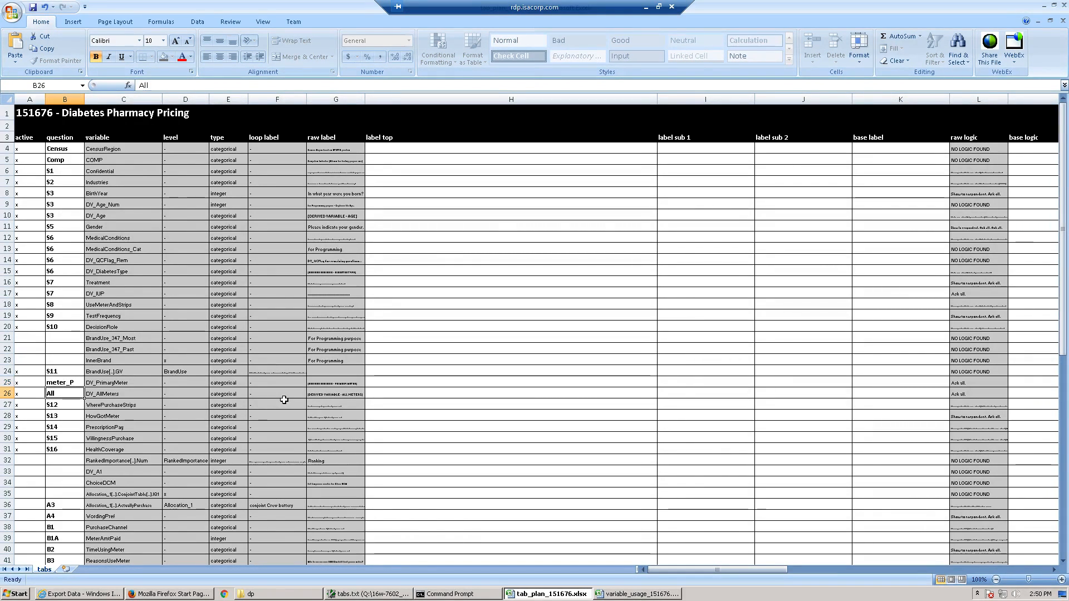
key("Return")
type("M")
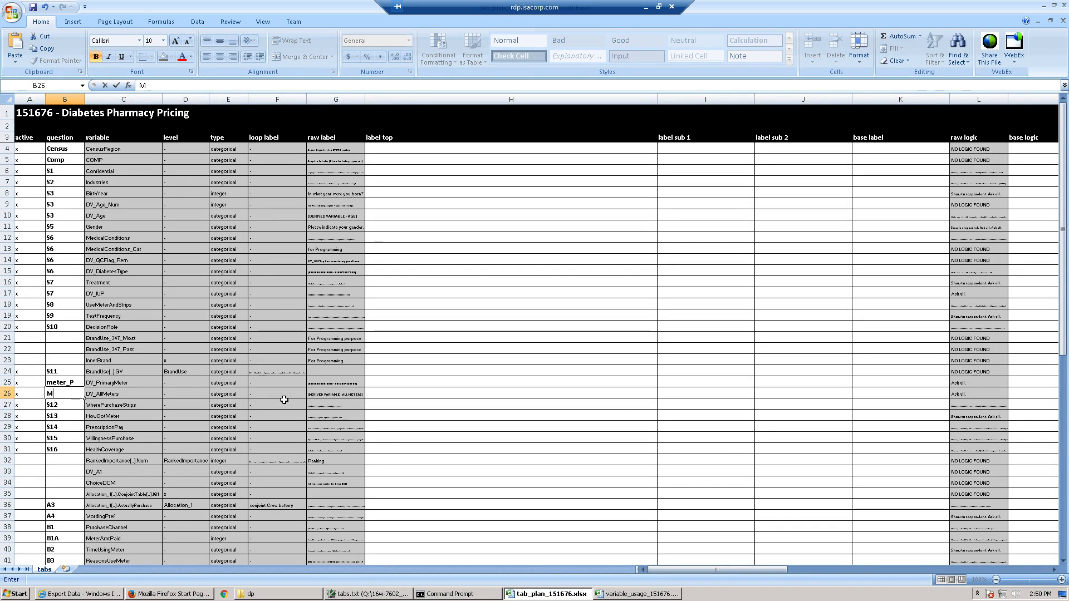
type("meter_A")
key("Return")
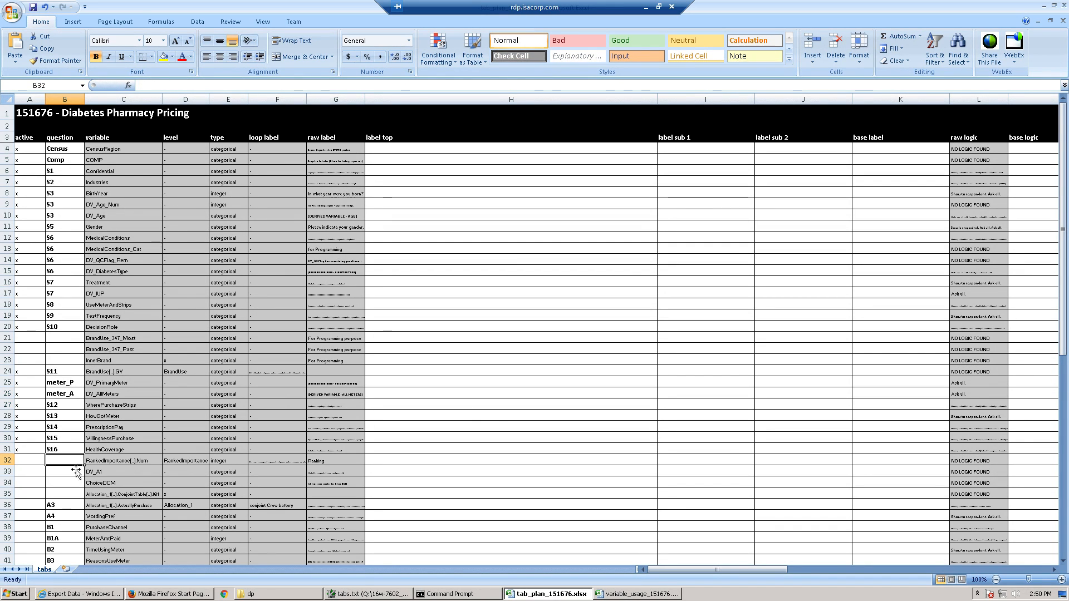
Look up RankedImportance in the variable usage workbook's overview sheet and enter A1 as the question label for RankedImportance[..].Num in the tab plan
key("alt+Tab")
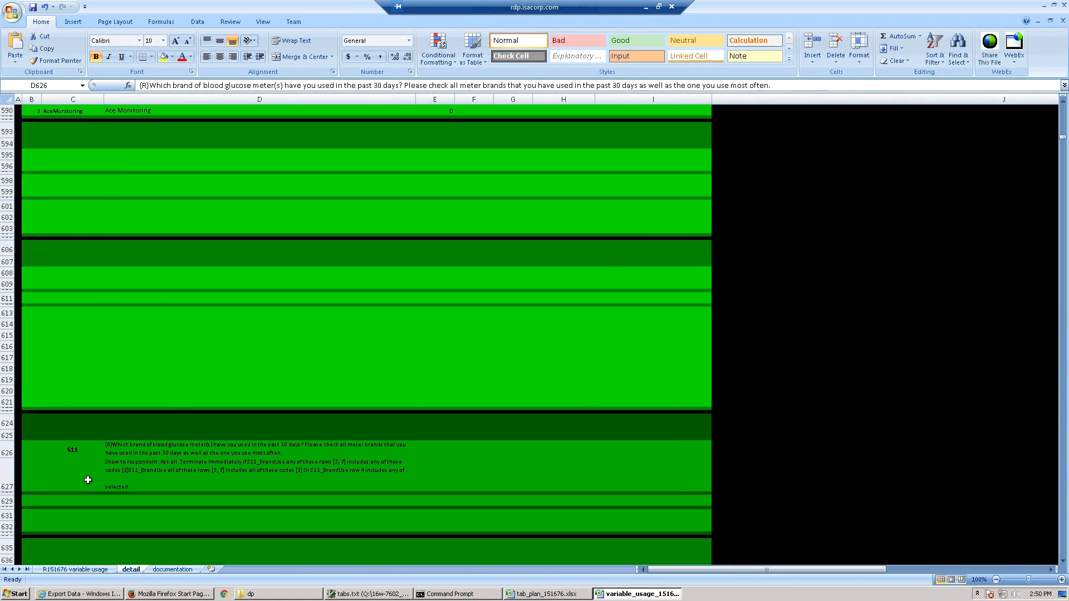
left_click(106, 571)
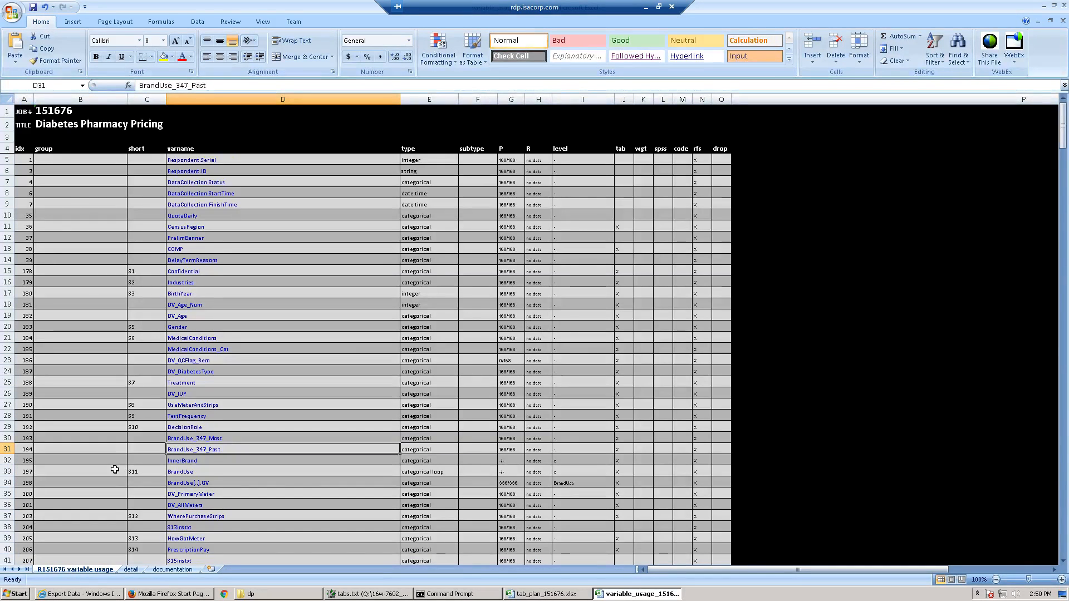
scroll(115, 473, "down", 1)
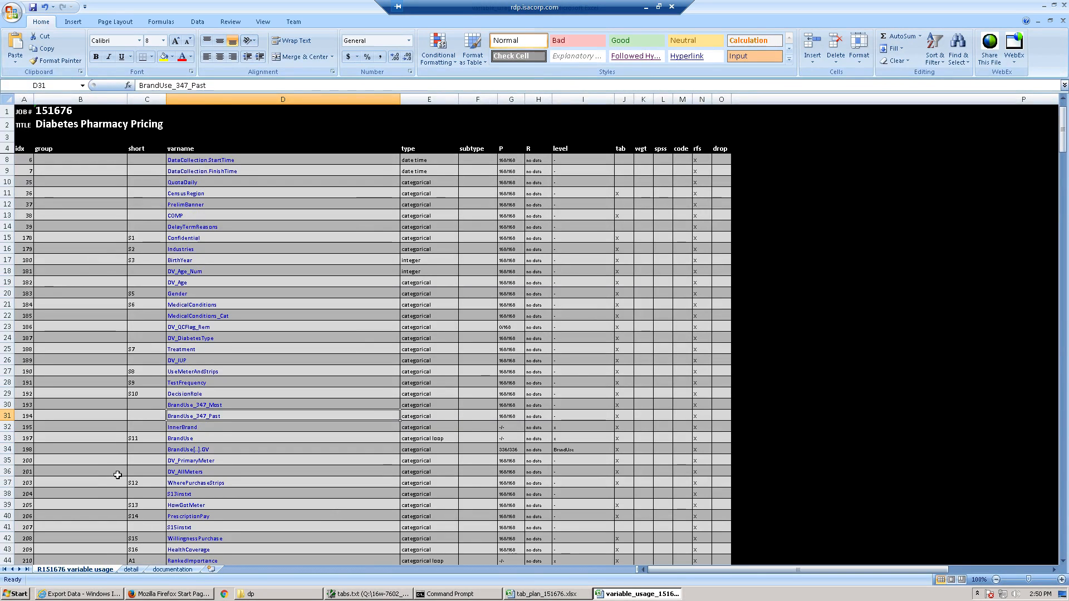
scroll(115, 473, "down", 1)
scroll(120, 483, "down", 2)
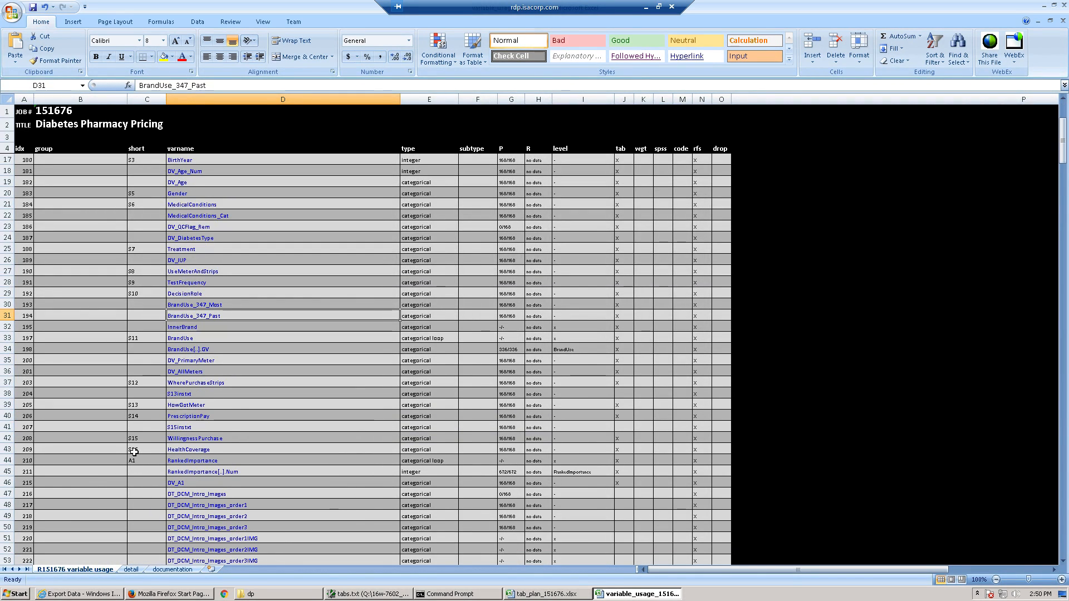
key("alt+Tab")
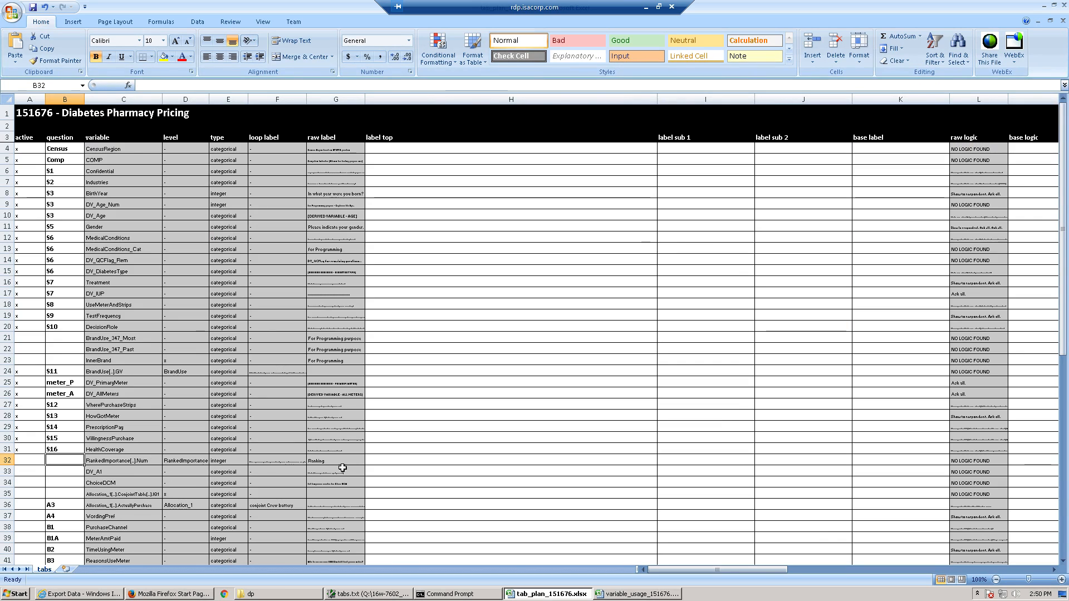
type("A1")
key("Return")
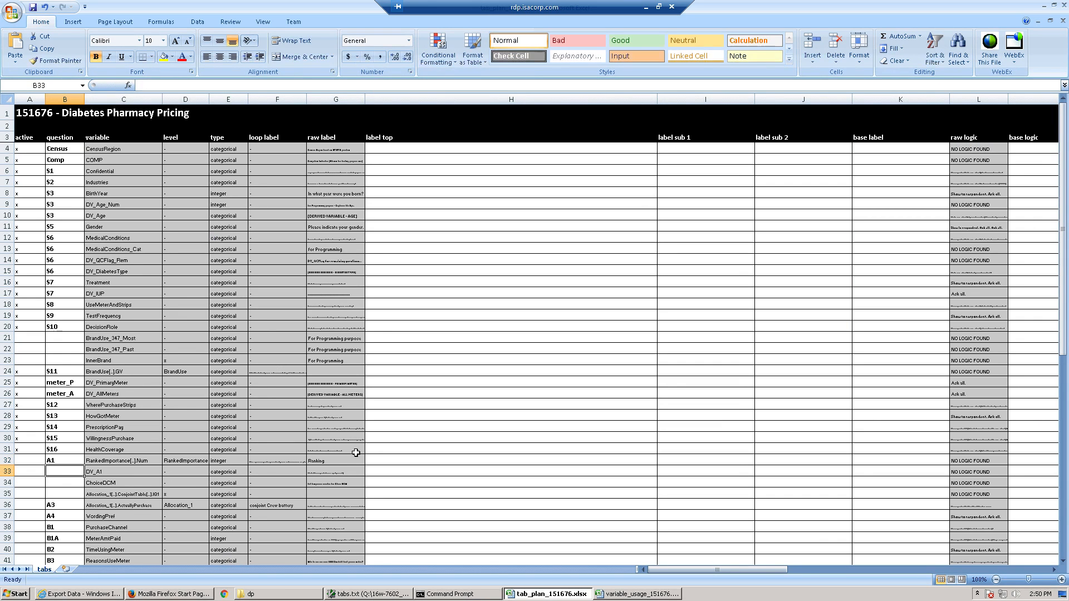
Check the raw label of DV_A1 and enter A1 as its question label
left_click(330, 470)
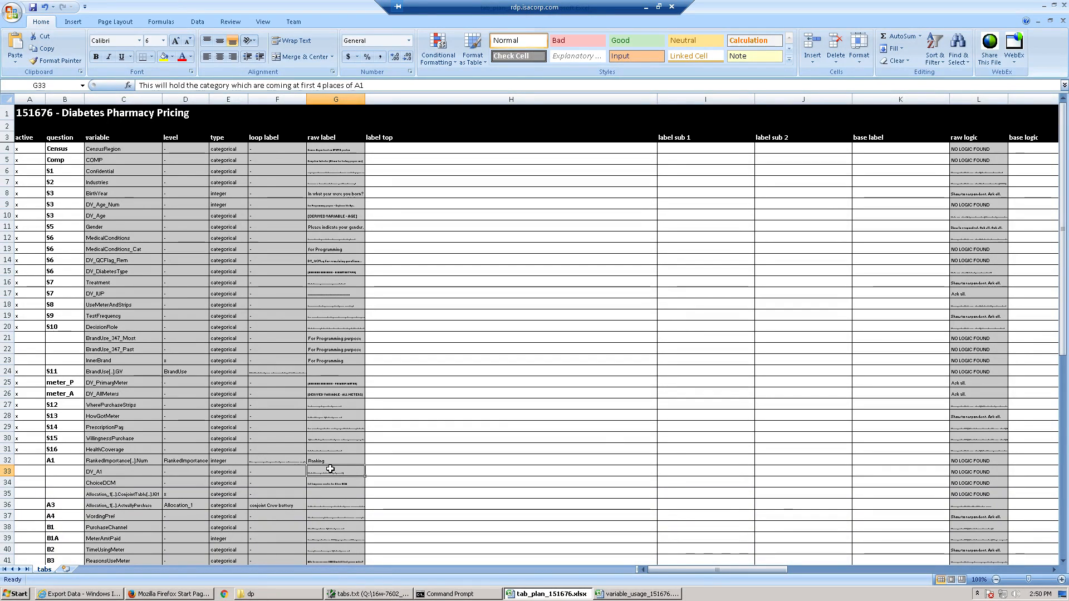
left_click(55, 471)
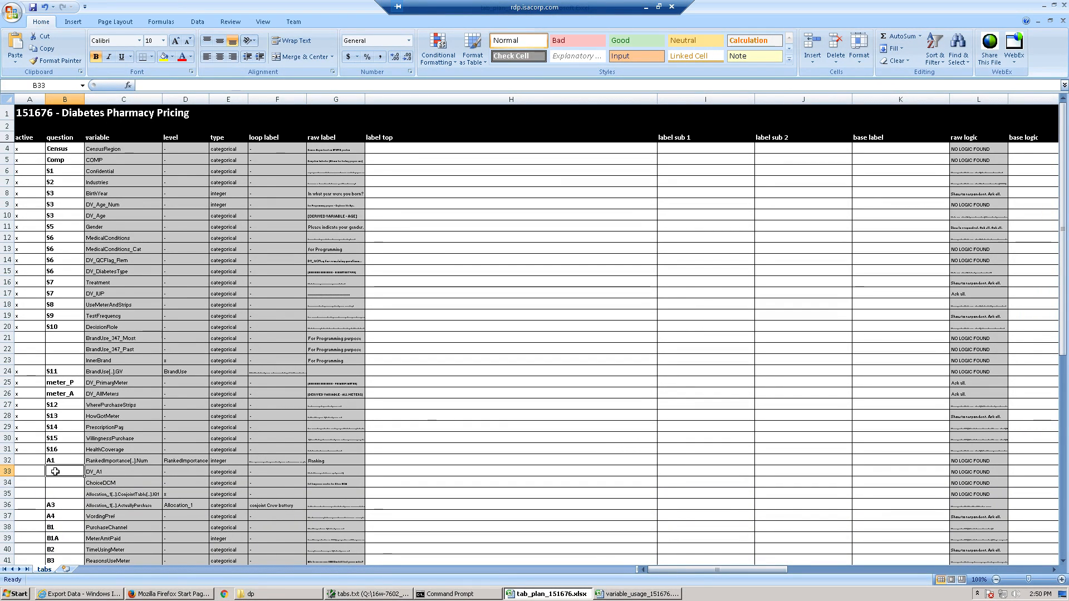
left_click(21, 462)
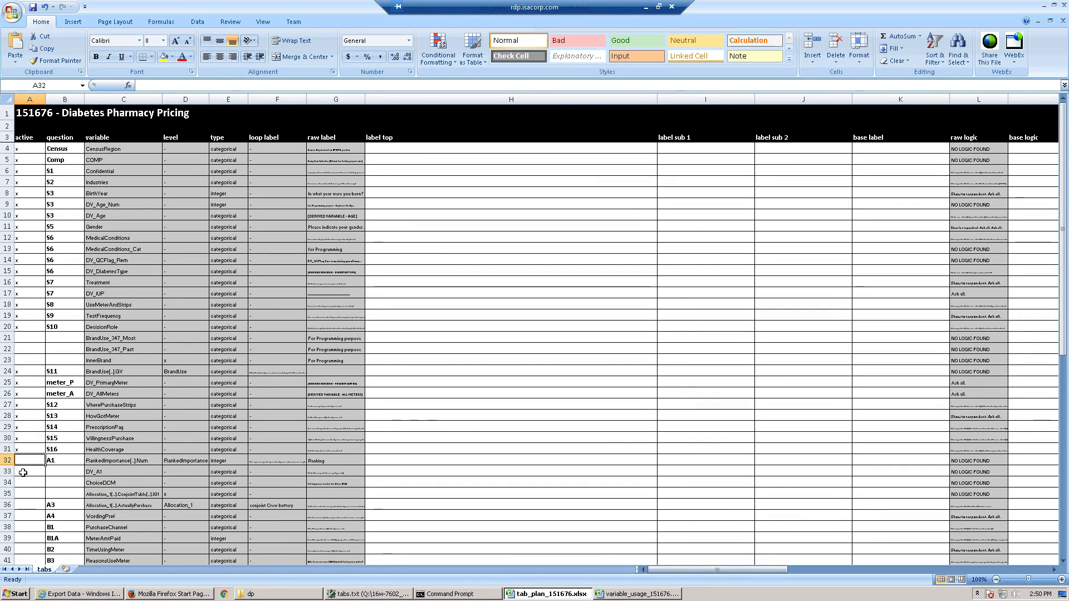
left_click(53, 472)
type("A1")
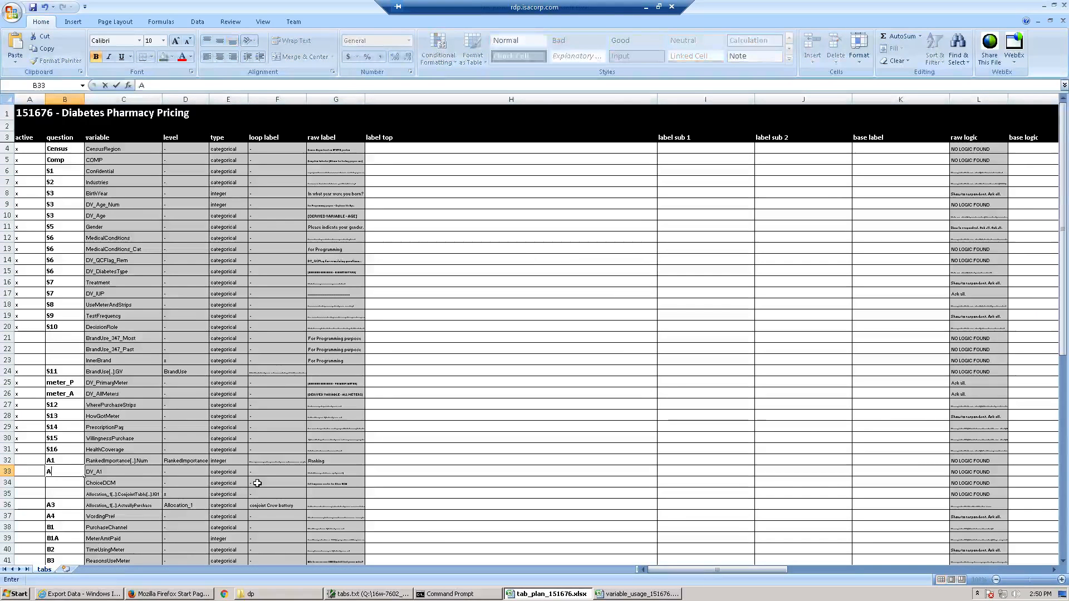
key("Return")
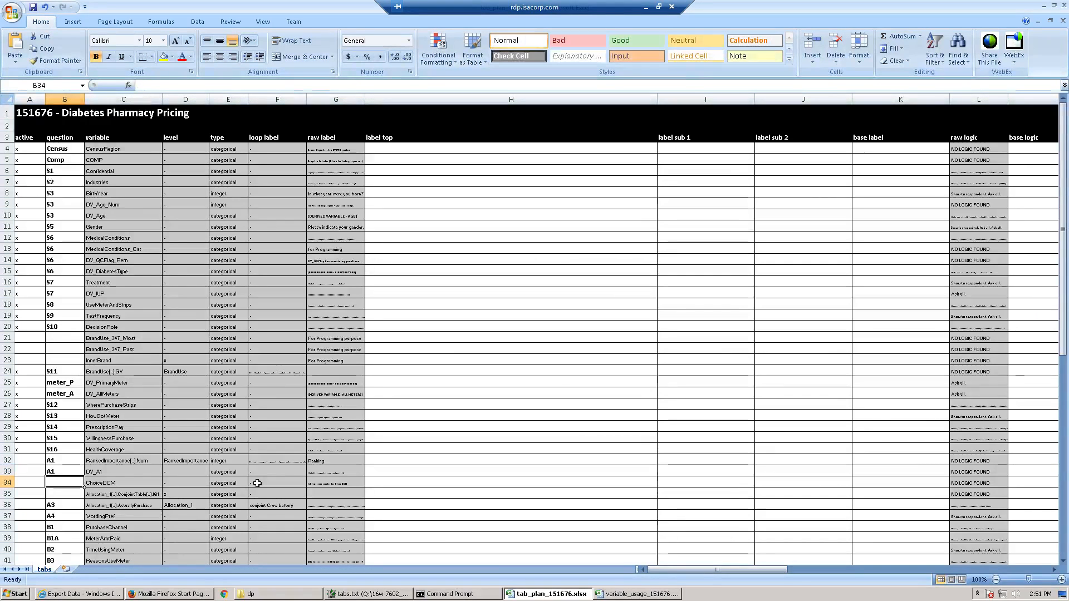
Check ChoiceDCM's raw label and mark RankedImportance[..].Num and DV_A1 with x in the active column
left_click(334, 482)
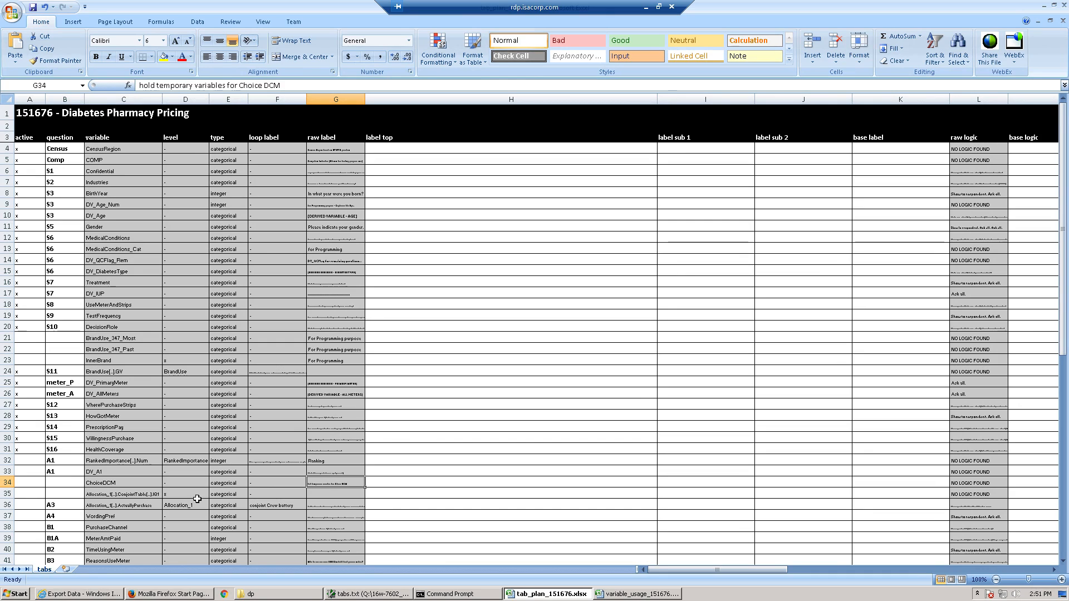
left_click(21, 467)
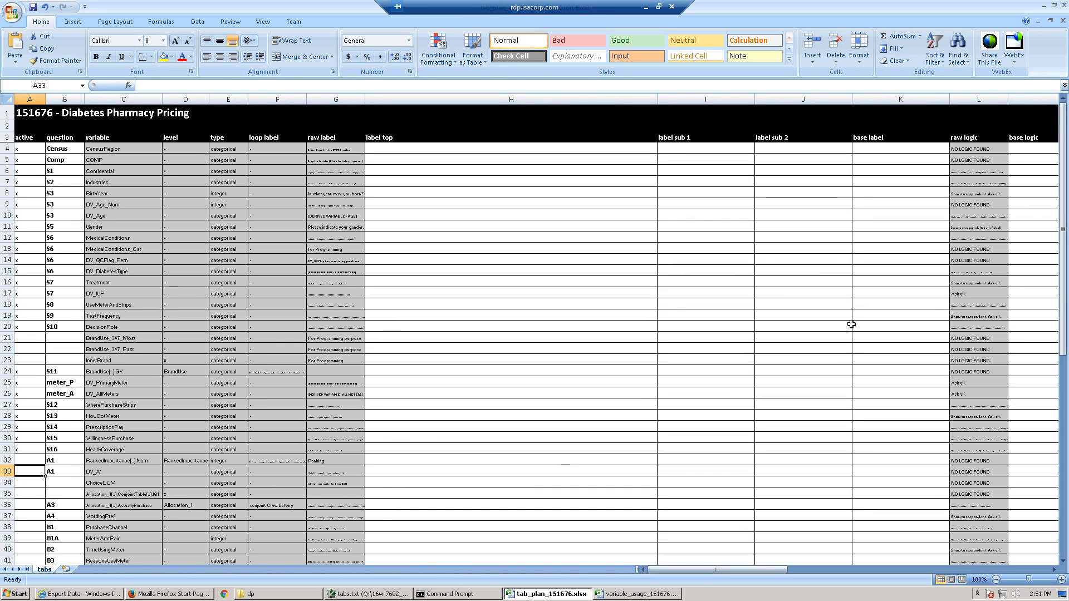
key("Up")
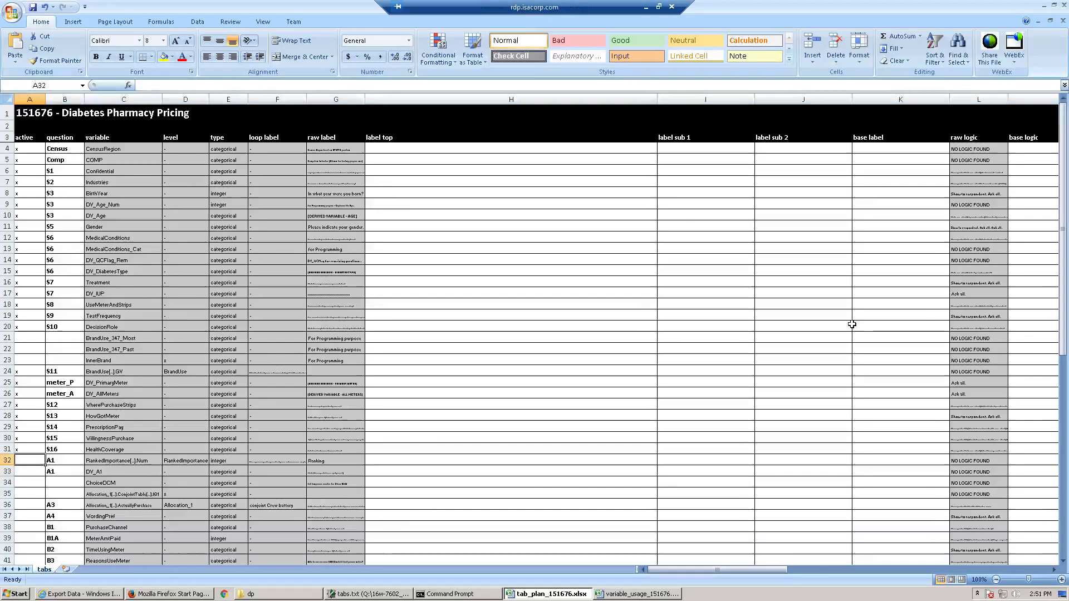
type("x")
key("Down")
type("x")
key("Down")
key("Down")
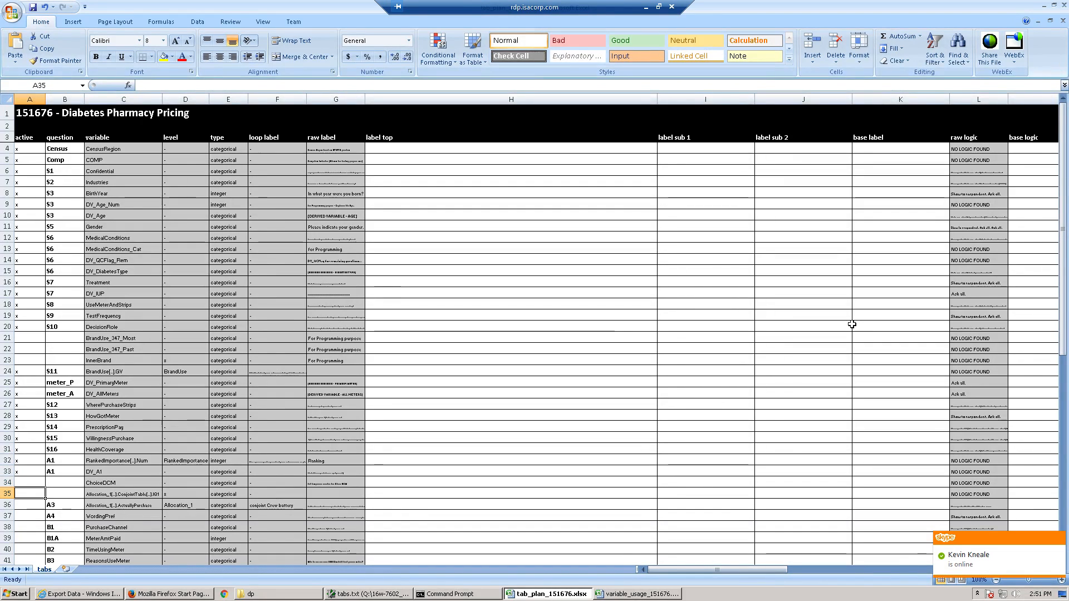
Mark Allocation_1[..].ActuallyPurchase with x in the active column, skipping ChoiceDCM and the Allocation_1 conjoint table variable
key("Right")
key("Right")
key("Down")
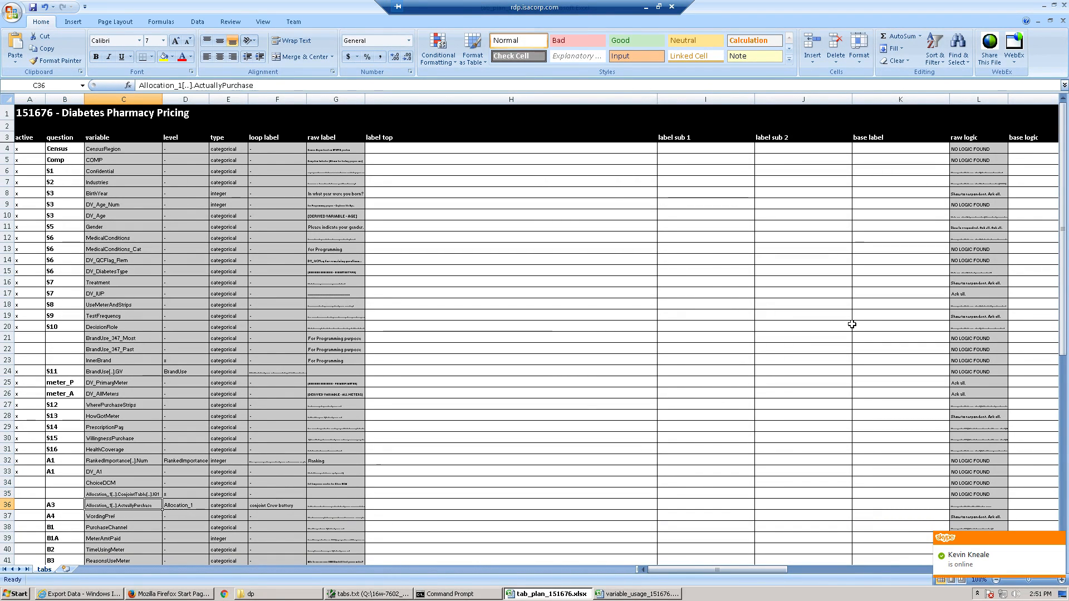
key("Left")
key("Left")
key("Up")
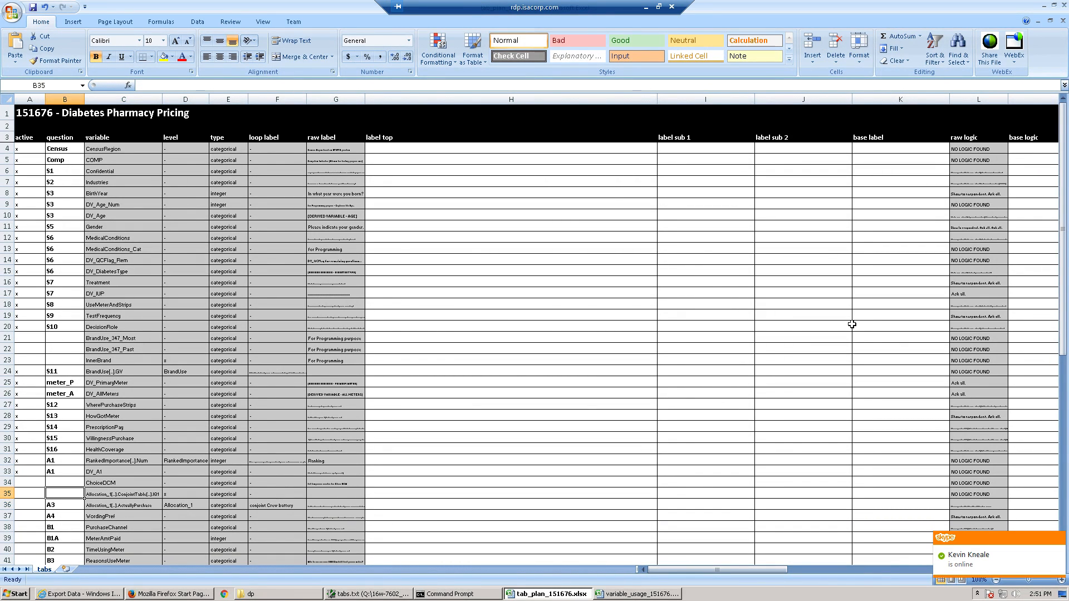
key("Left")
key("Down")
key("Right")
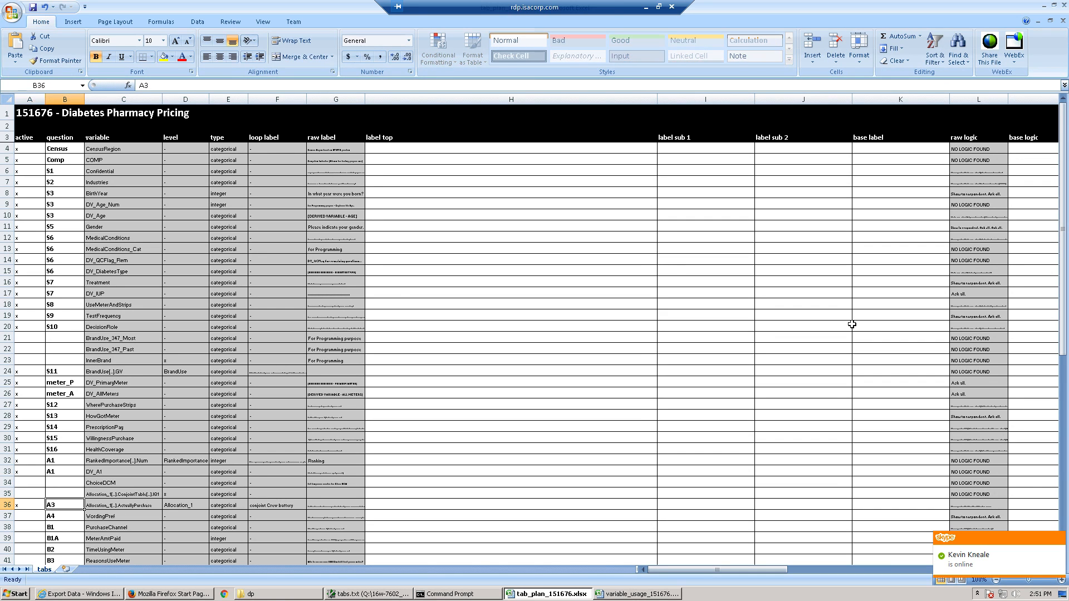
Mark the variables from WordingPref down through ReasonsUseMeter with x in the active column
key("Right")
key("Down")
key("Left")
key("Left")
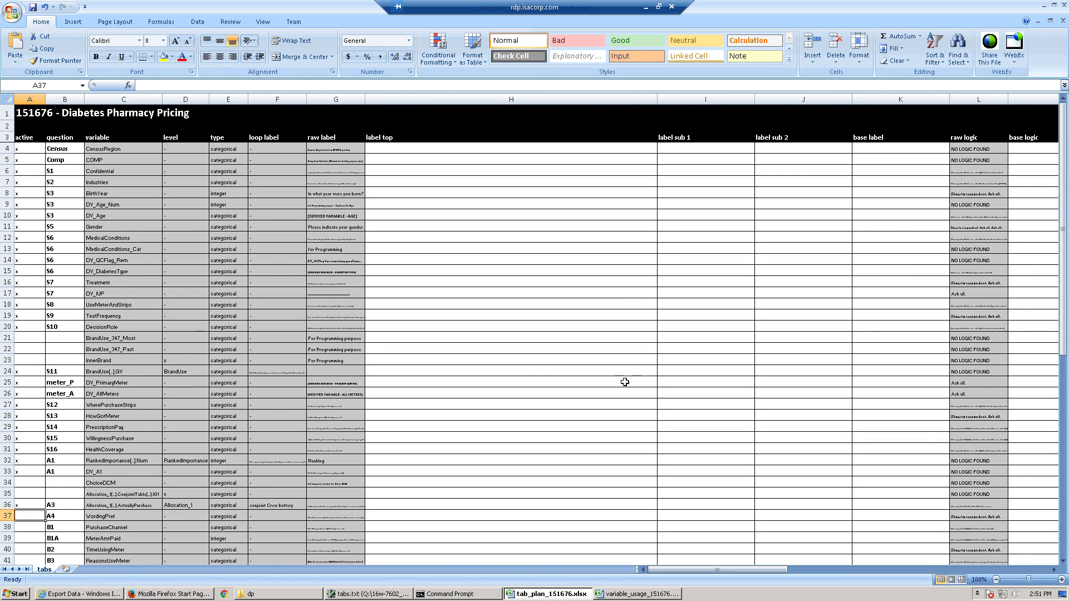
scroll(506, 385, "down", 4)
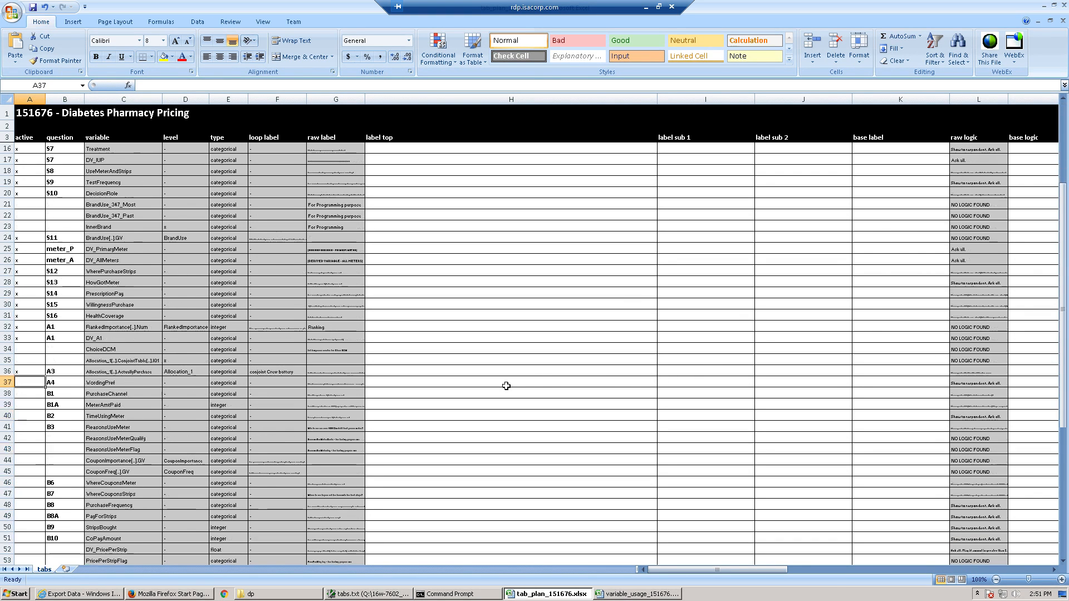
scroll(505, 385, "down", 3)
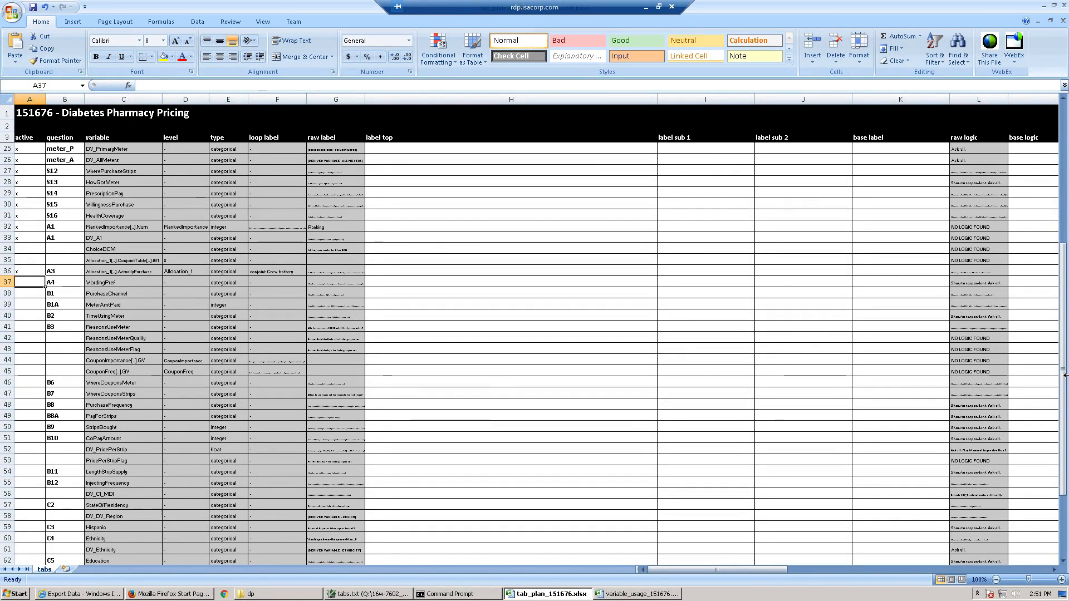
type("x x x x x")
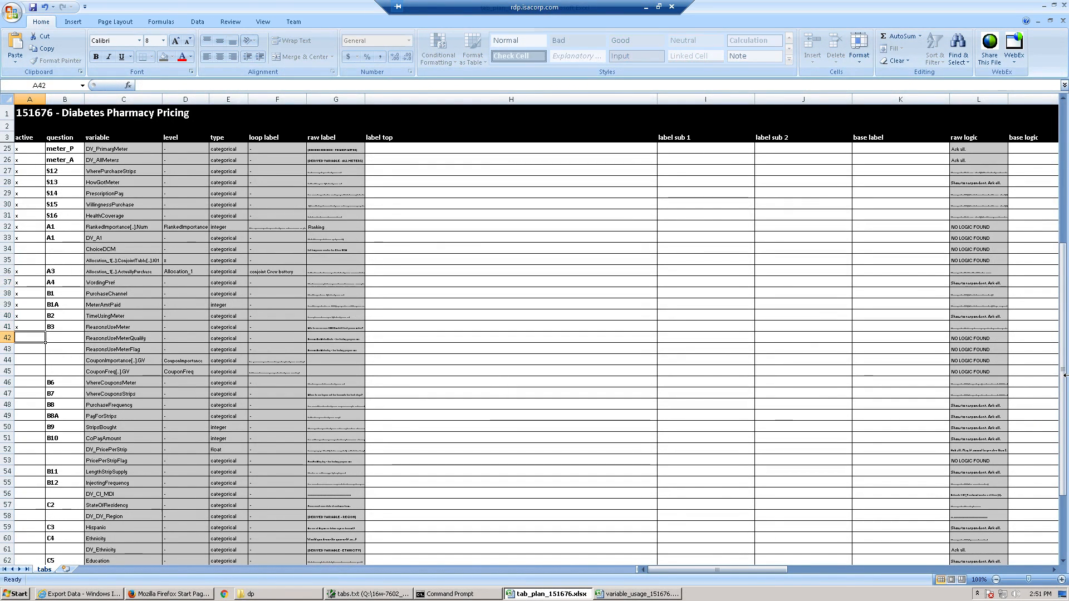
key("Right")
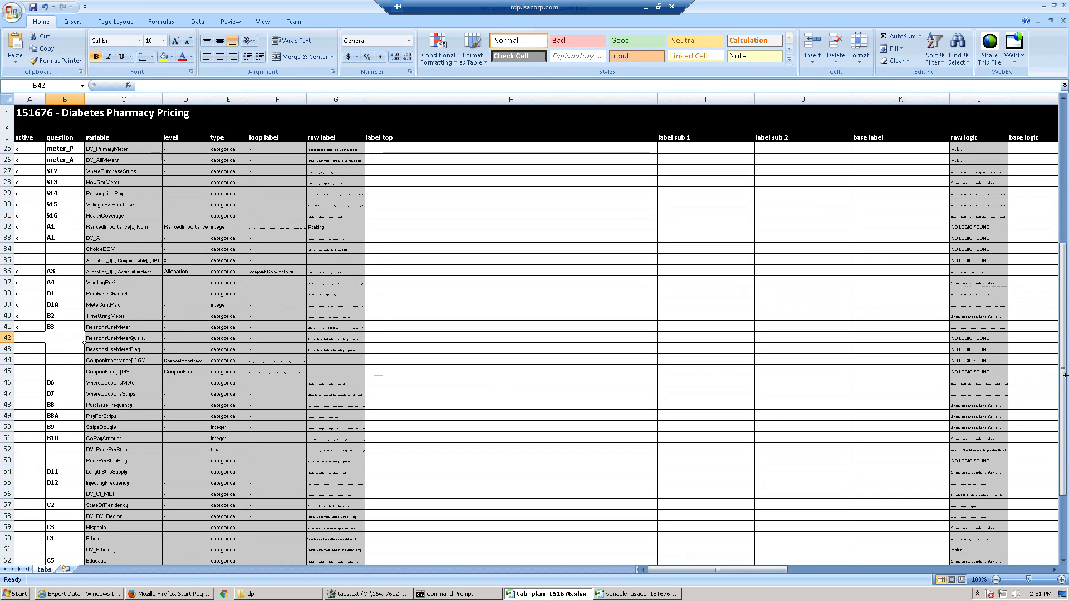
Look up ReasonsUseMeterQualify in the variable usage workbook and examine its detail entry alongside ReasonsUseMeter
key("alt+Tab")
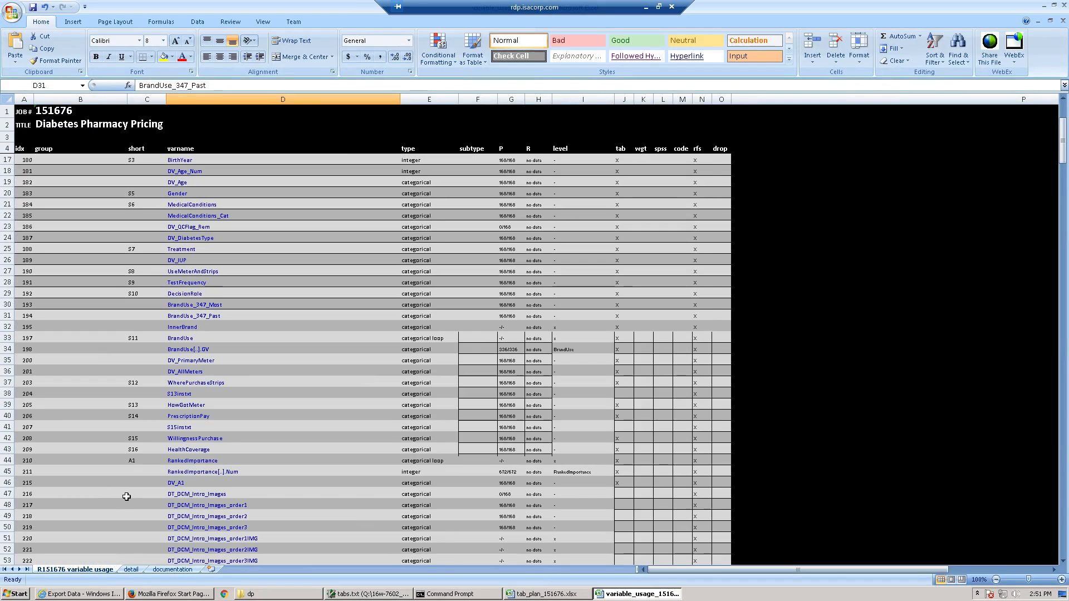
scroll(137, 499, "down", 1)
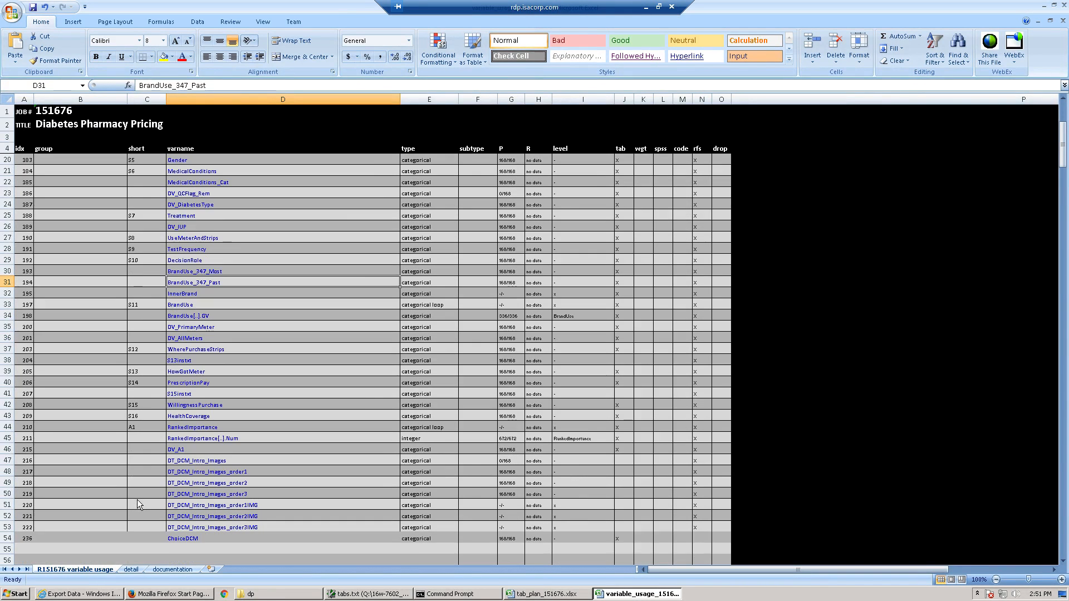
scroll(136, 499, "down", 6)
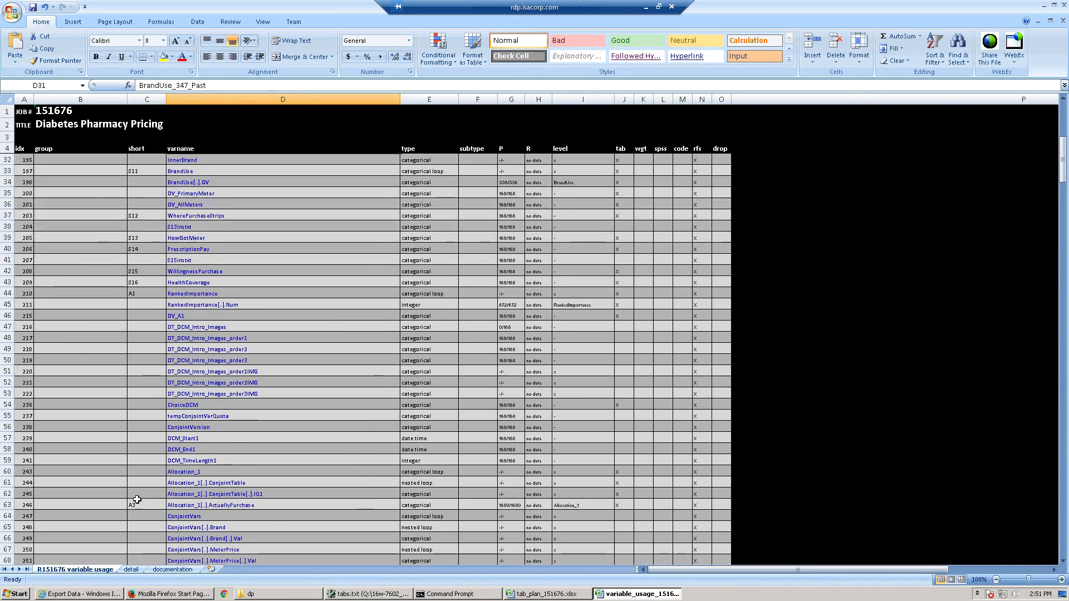
scroll(137, 499, "down", 7)
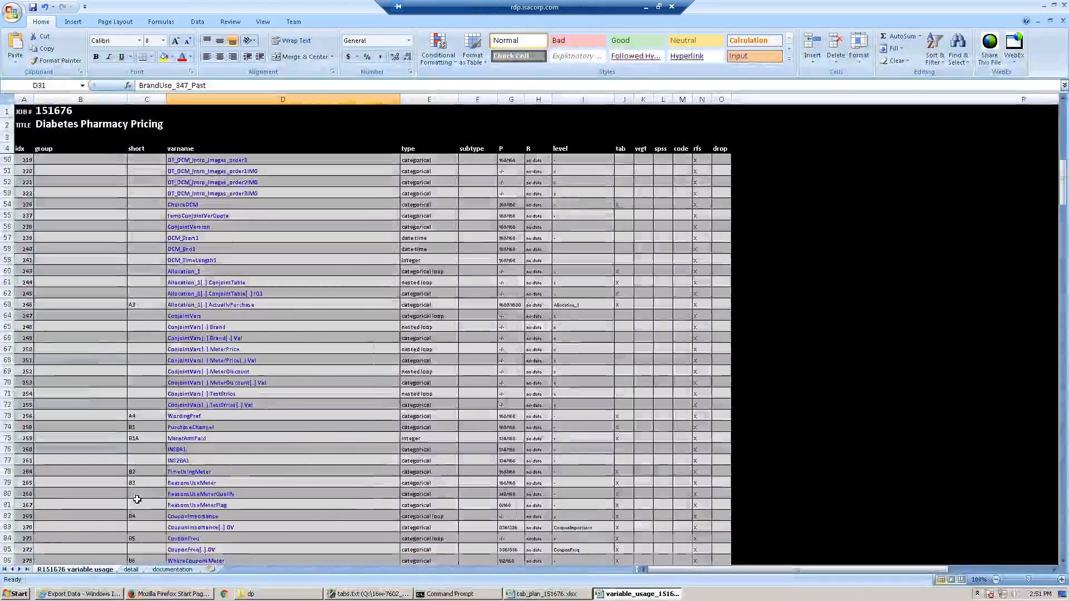
scroll(137, 500, "down", 4)
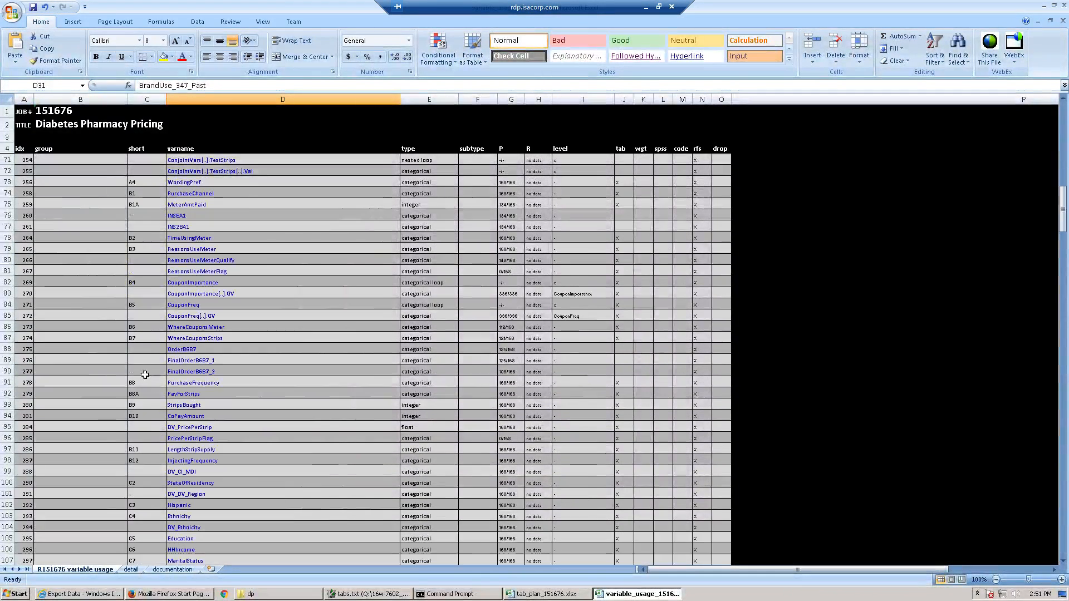
left_click(202, 265)
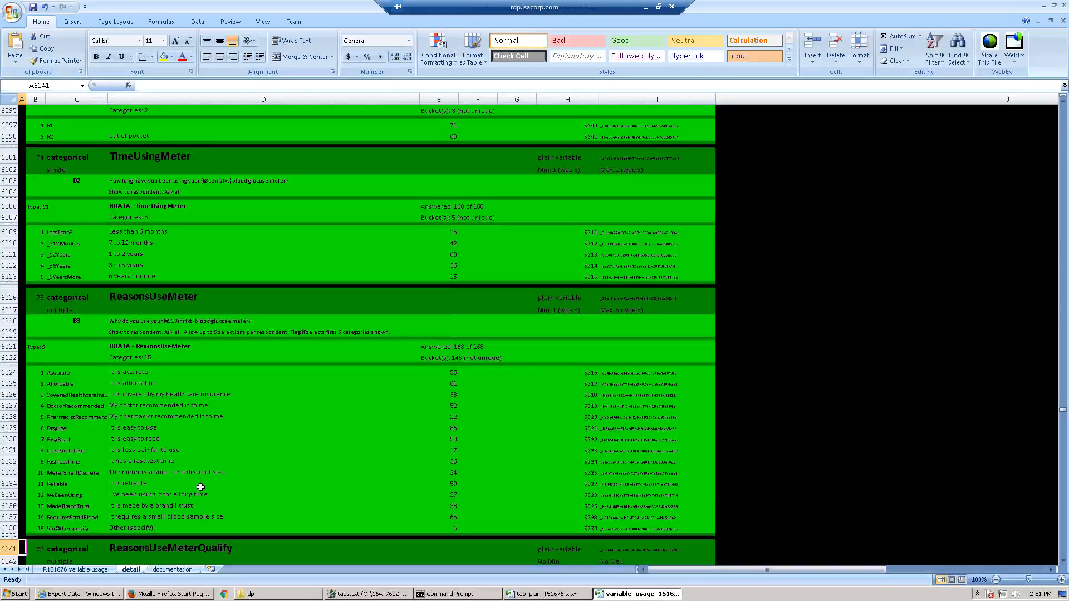
scroll(204, 493, "down", 2)
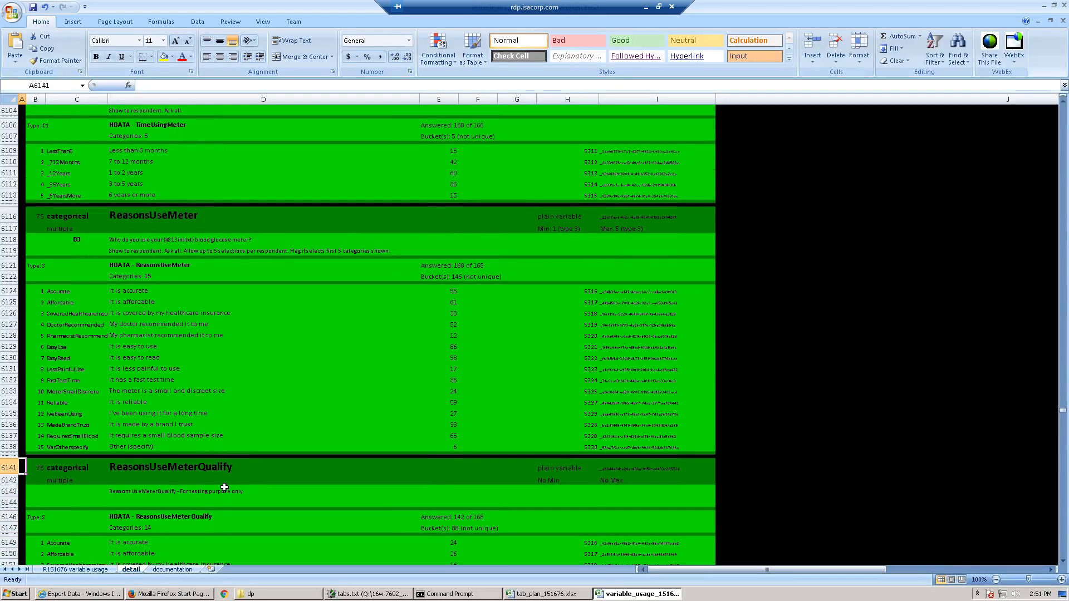
scroll(225, 487, "down", 1)
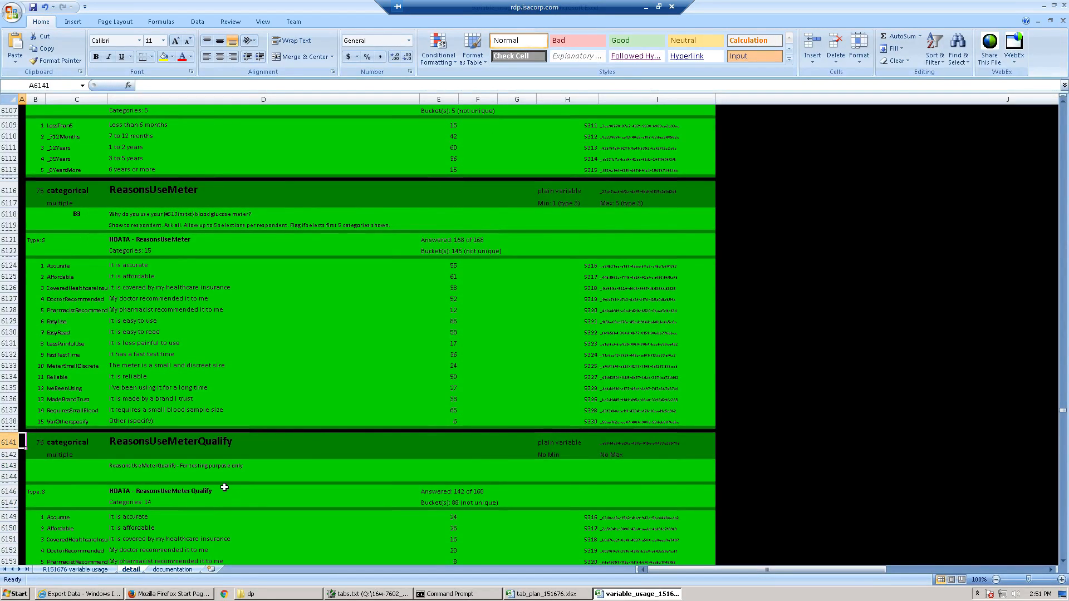
In the tab plan, enter the question labels B3 for ReasonsUseMeterQualify and B for ReasonsUseMeterFlag
key("alt+Tab")
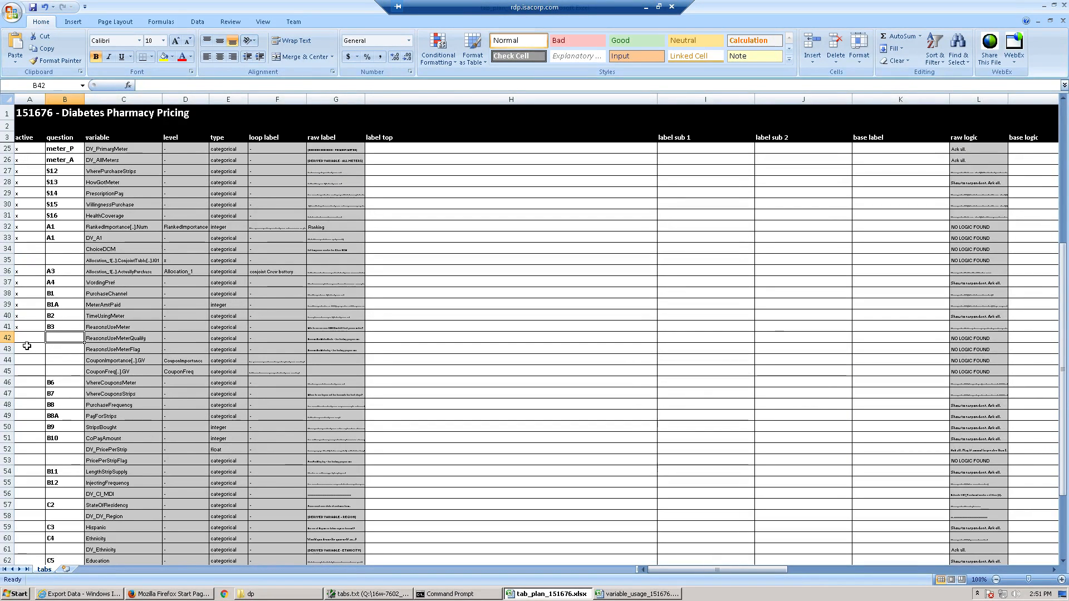
type("B")
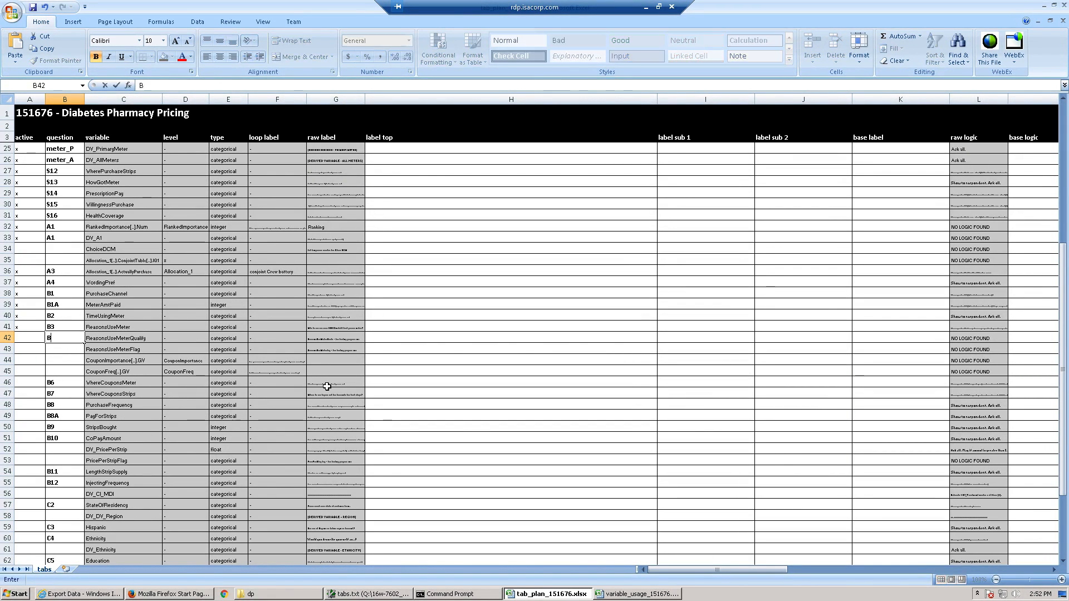
type("3")
key("Return")
type("B")
key("Return")
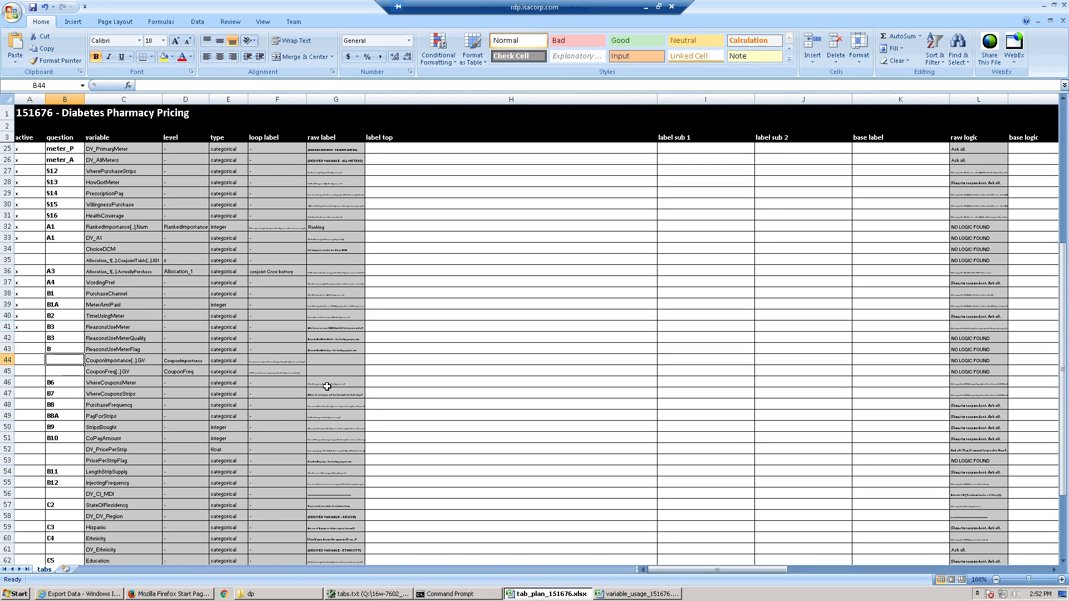
Examine the entries for ReasonsUseMeterFlag, CouponImportance and CouponFreq in the variable usage workbook's detail sheet
key("alt+Tab")
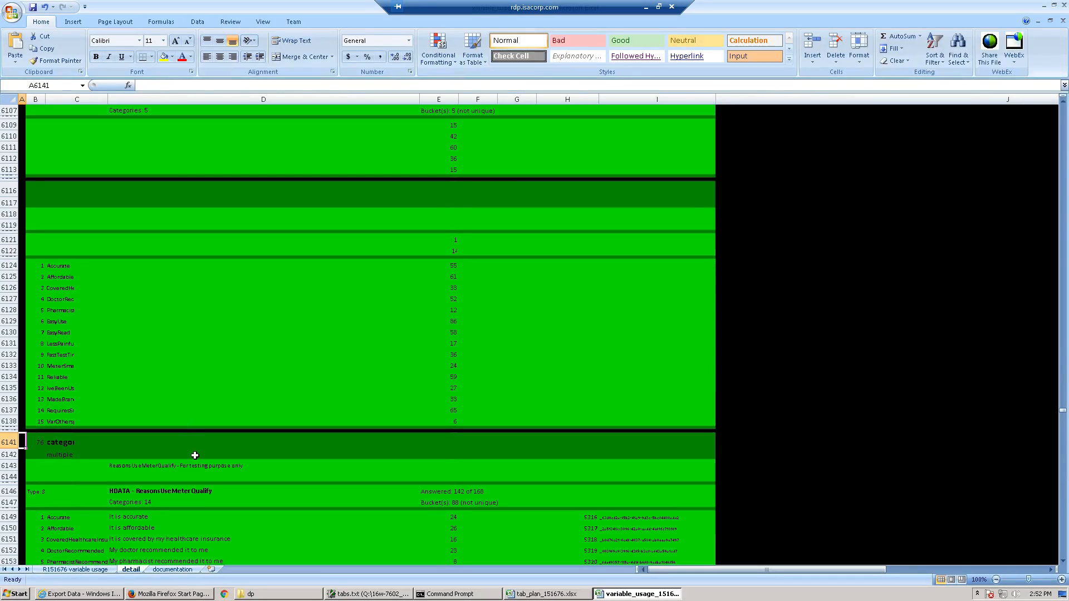
scroll(177, 473, "down", 2)
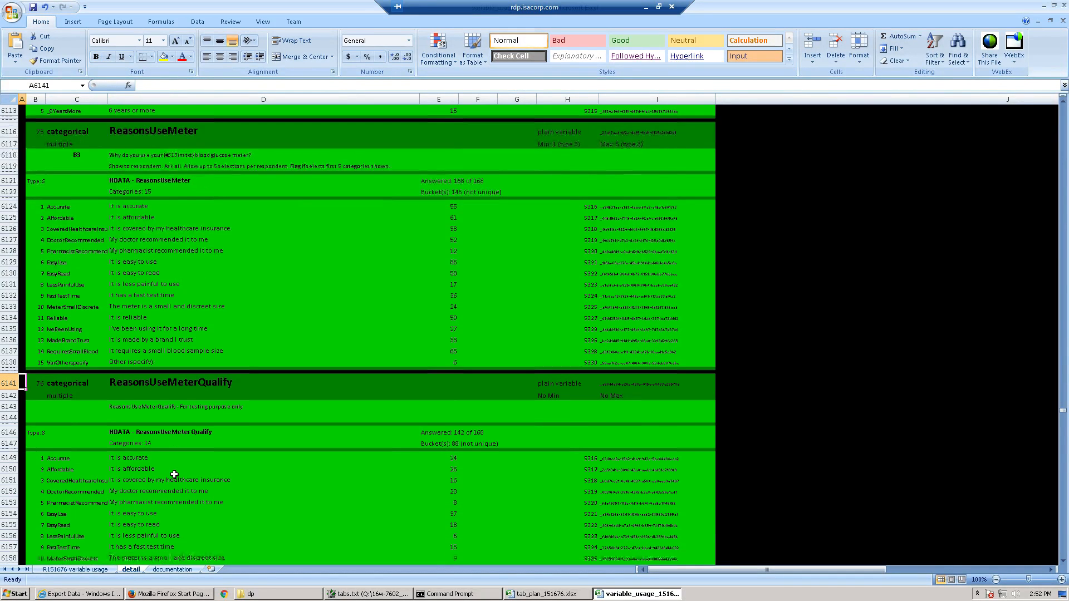
scroll(176, 474, "down", 4)
scroll(174, 474, "down", 2)
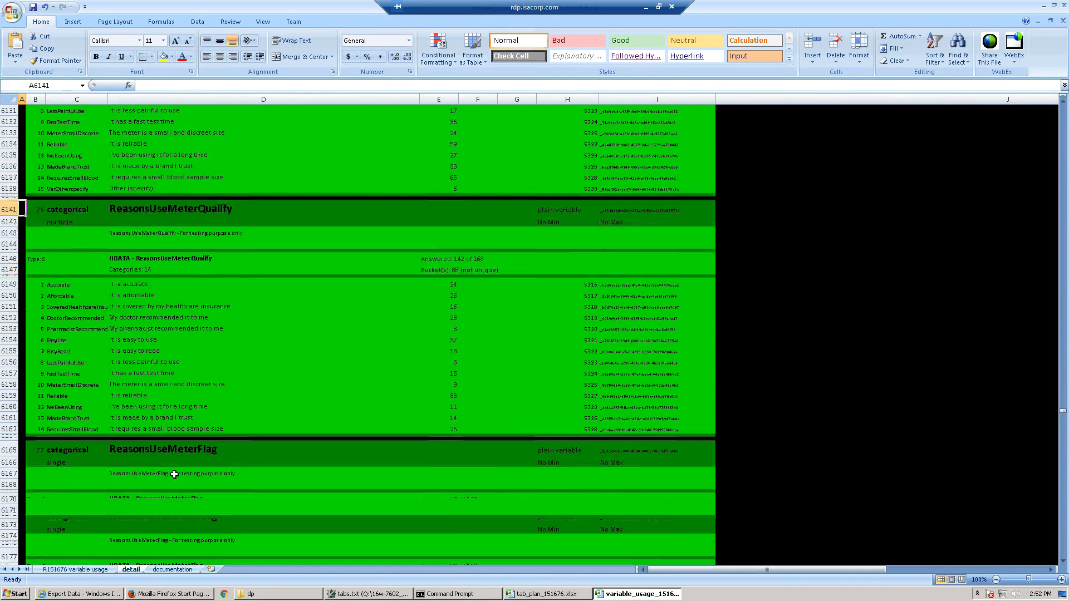
scroll(174, 474, "down", 4)
scroll(175, 474, "down", 6)
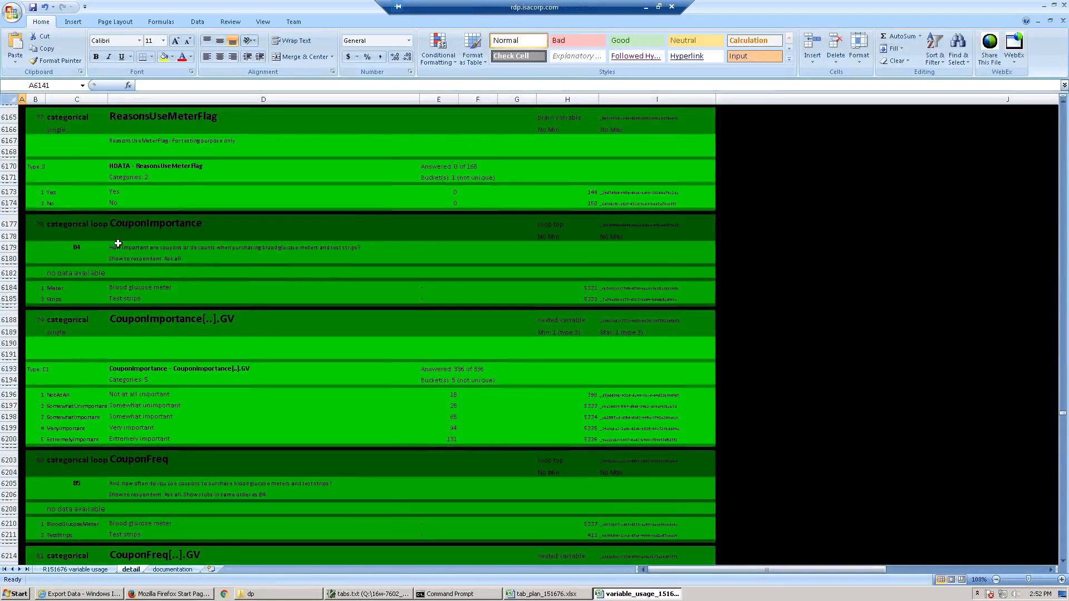
scroll(118, 244, "down", 4)
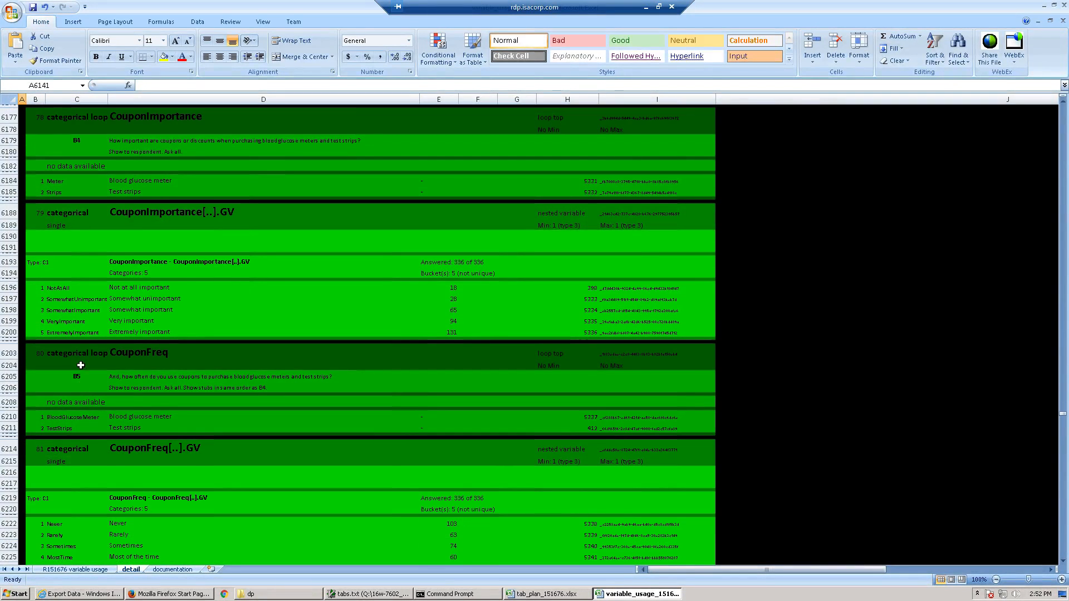
left_click(75, 379)
key("Right")
key("ctrl+c")
In the tab plan, enter the question labels B3 for ReasonsUseMeterFlag, B4 for CouponImportance[..].GV and B5 for CouponFreq[..].GV
key("alt+Tab")
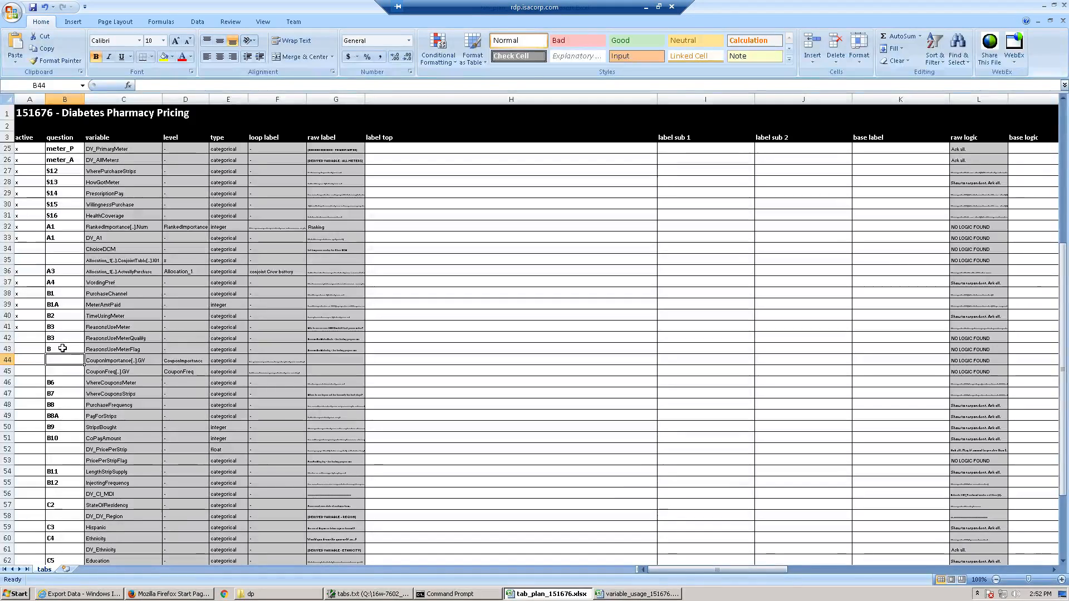
left_click(62, 351)
type("B3")
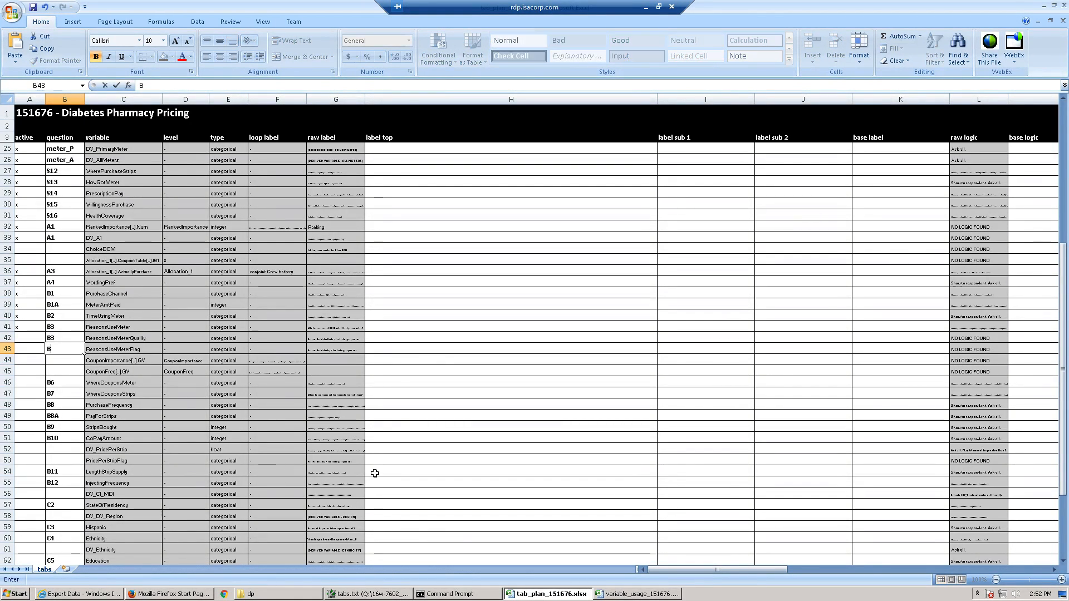
key("Return")
type("B4")
key("Return")
type("B5")
key("Return")
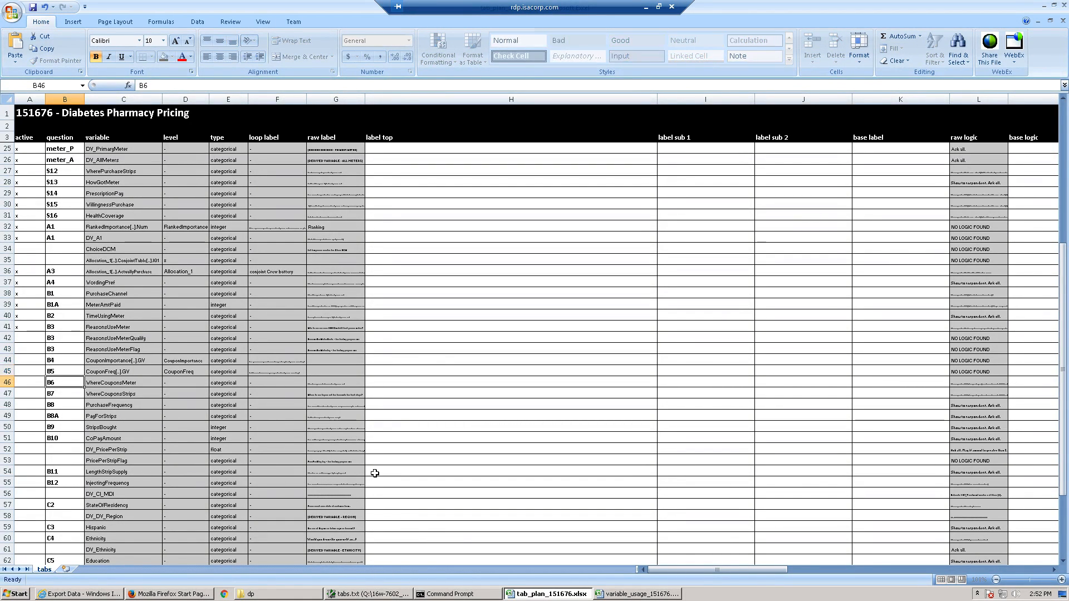
key("ctrl+Tab")
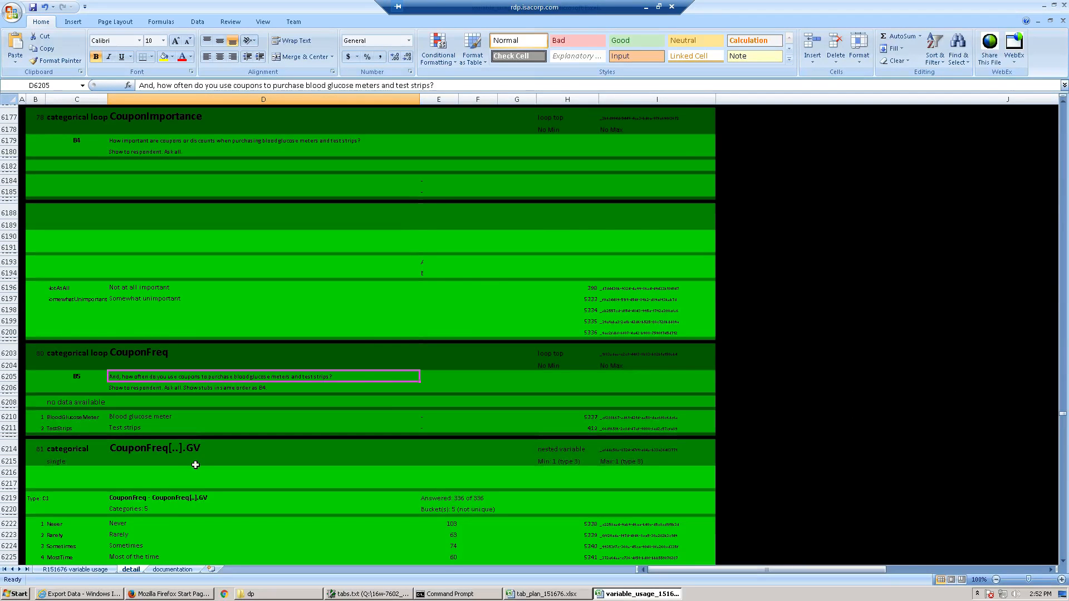
key("ctrl+Tab")
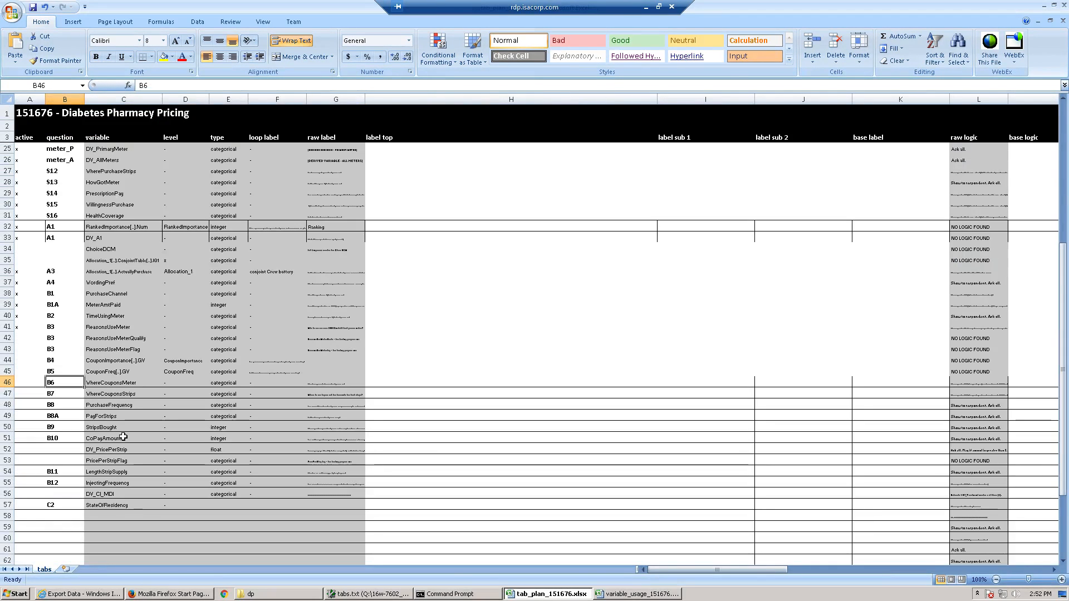
Enter the question label B10 for both DV_PricePerStrip and PricePerStripFlag
key("Down")
key("Down")
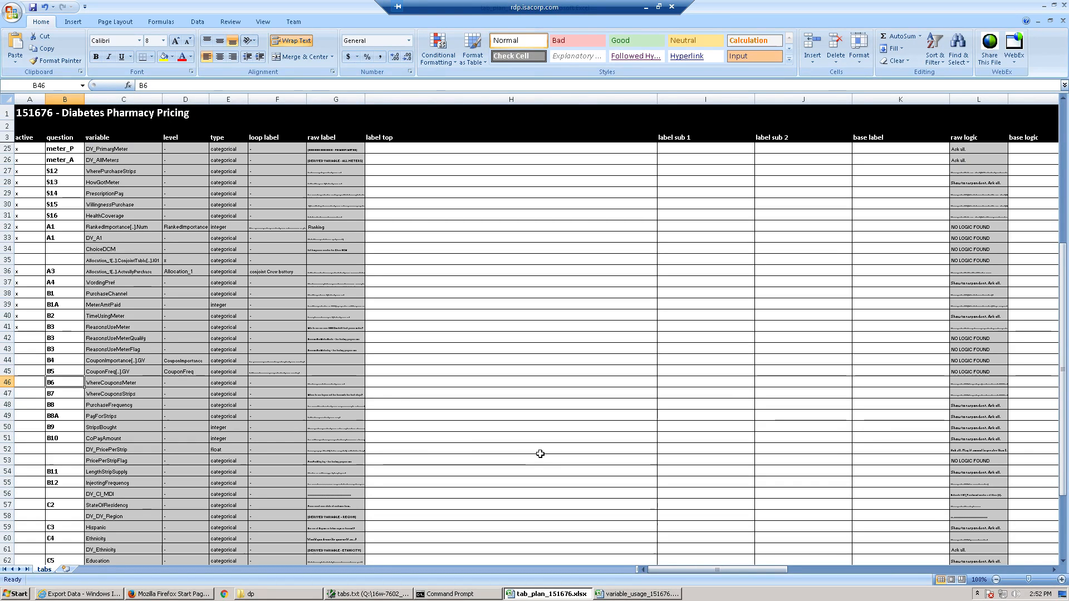
key("Down")
key("Down")
key("Left")
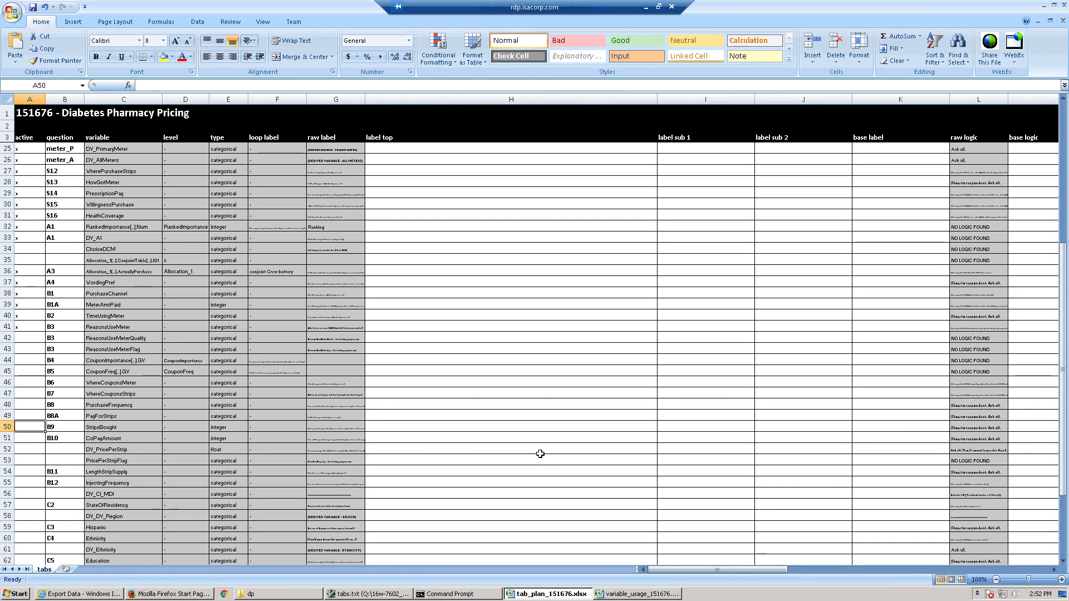
key("Down")
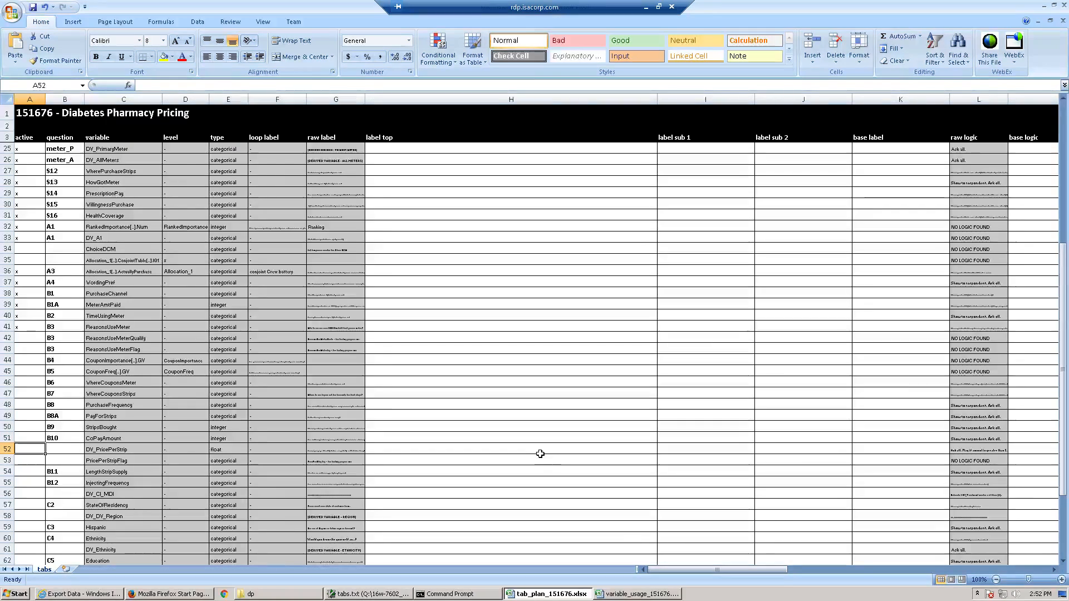
key("Right")
type("B1")
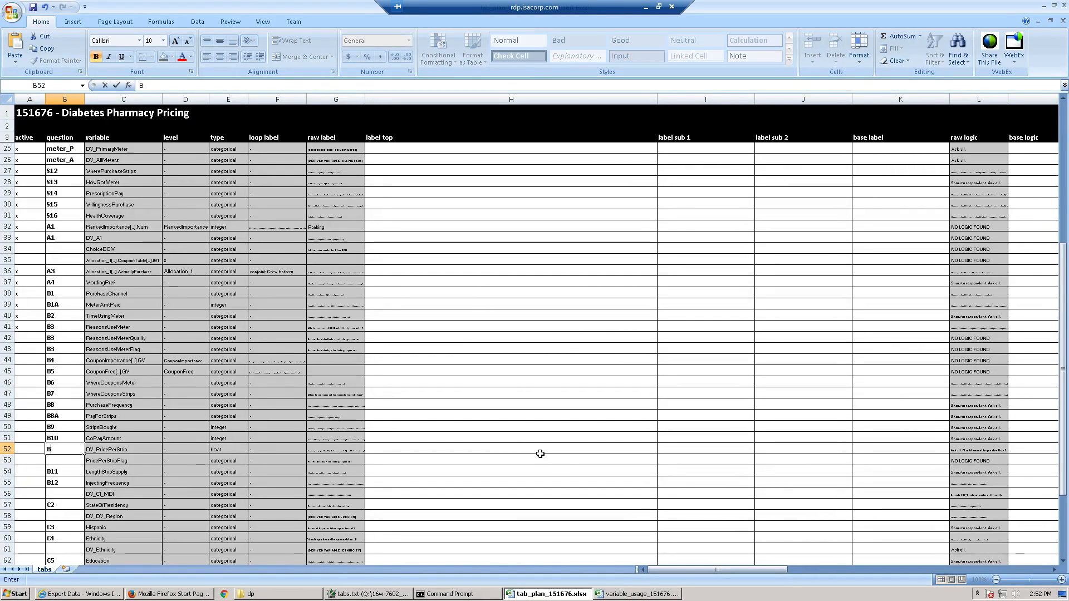
key("Return")
type("B")
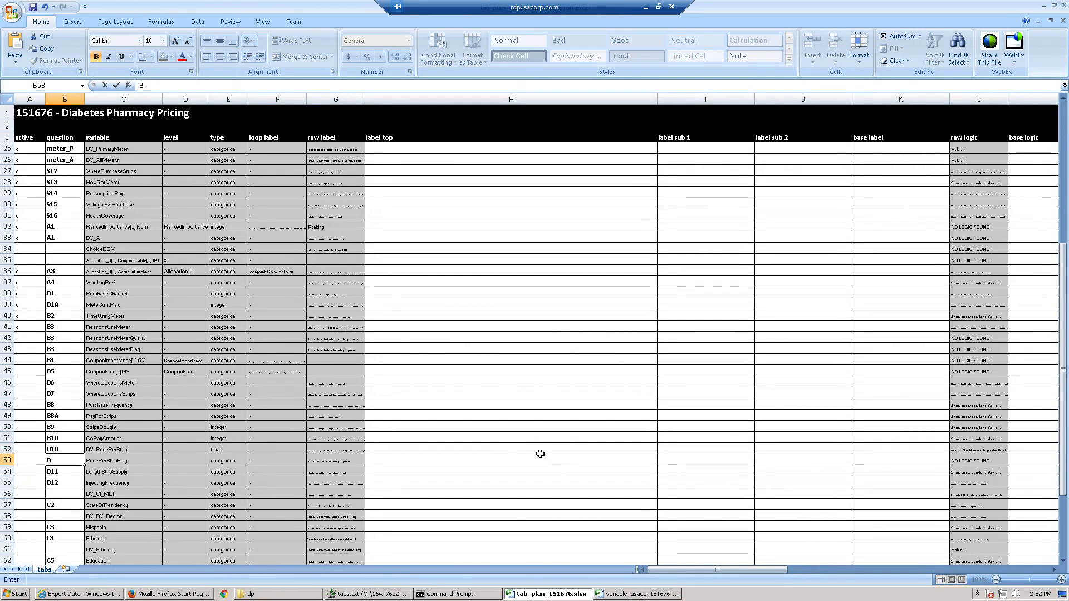
type("10")
key("Return")
Enter the question label B12 for DV_CI_MDI
key("Left")
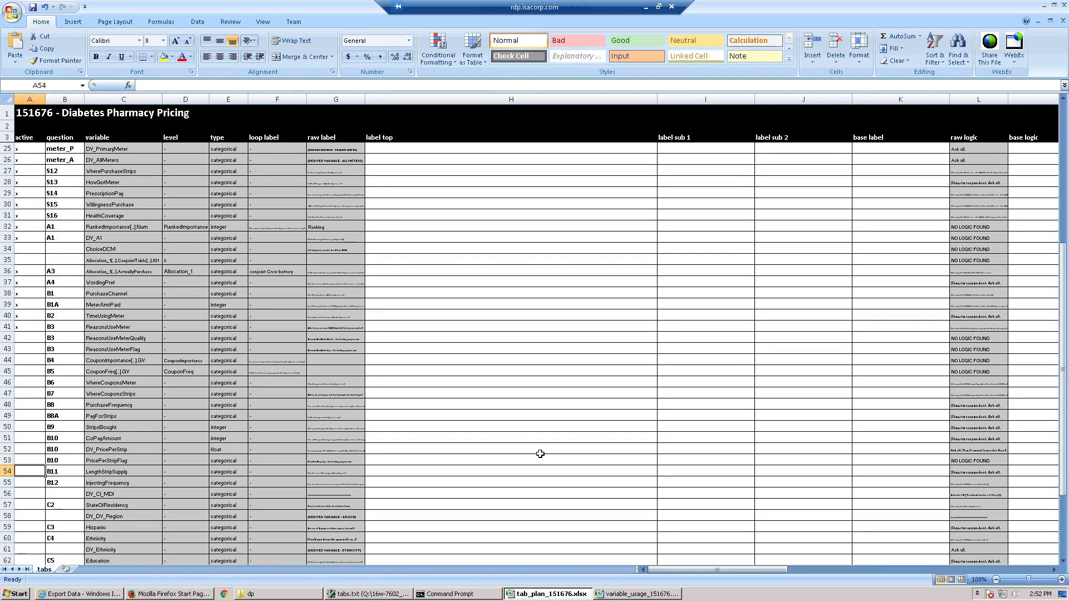
key("Down")
key("Right")
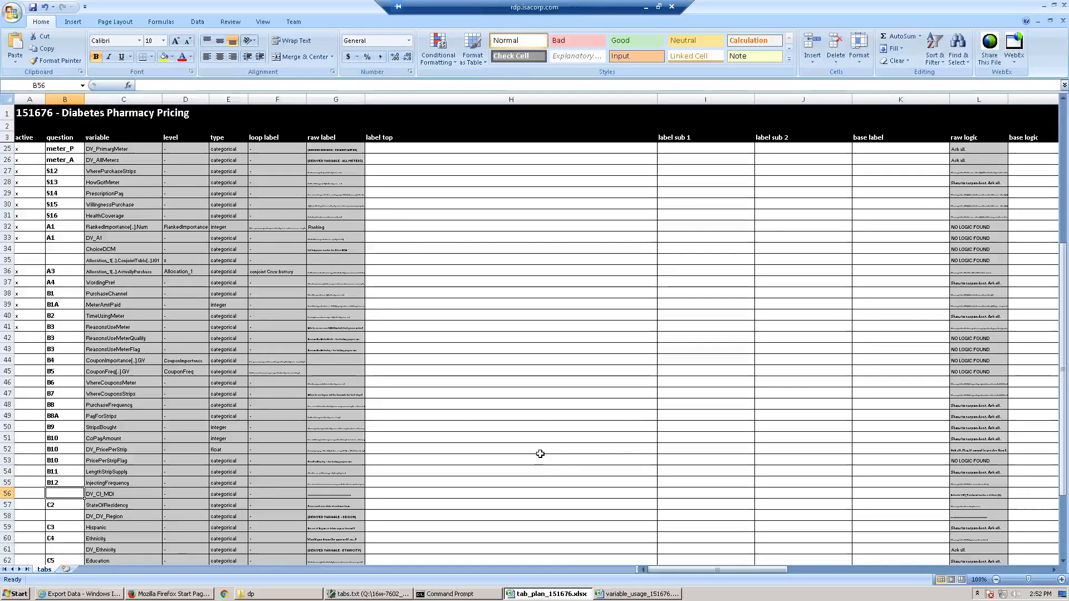
type("B12")
key("Return")
key("Return")
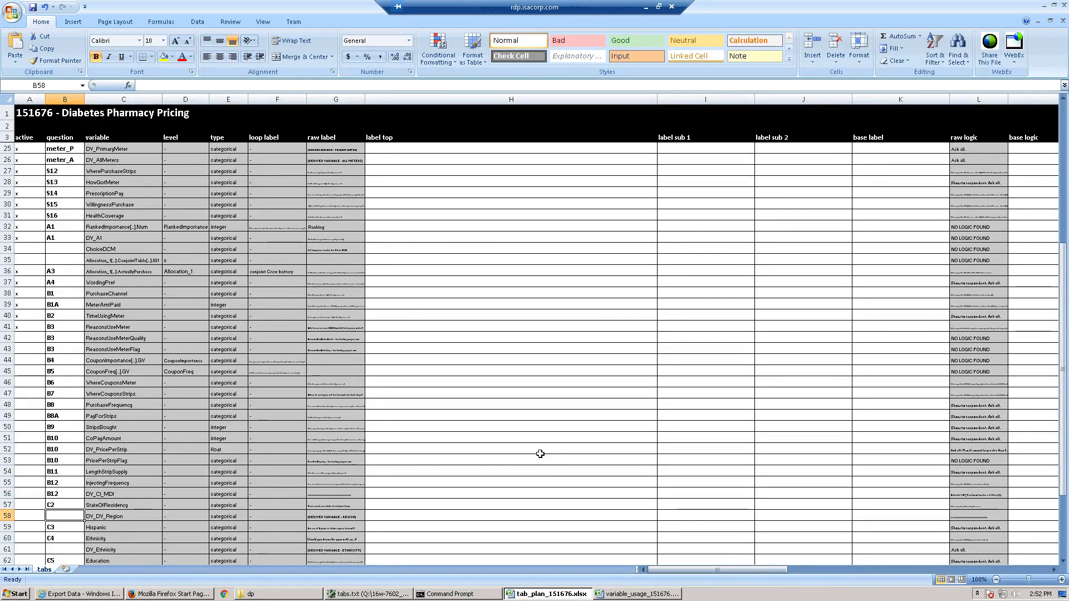
Enter the question labels C2 for DV_DV_Region and C4 for DV_Ethnicity
type("C2")
key("Return")
key("Down")
key("Down")
type("C4")
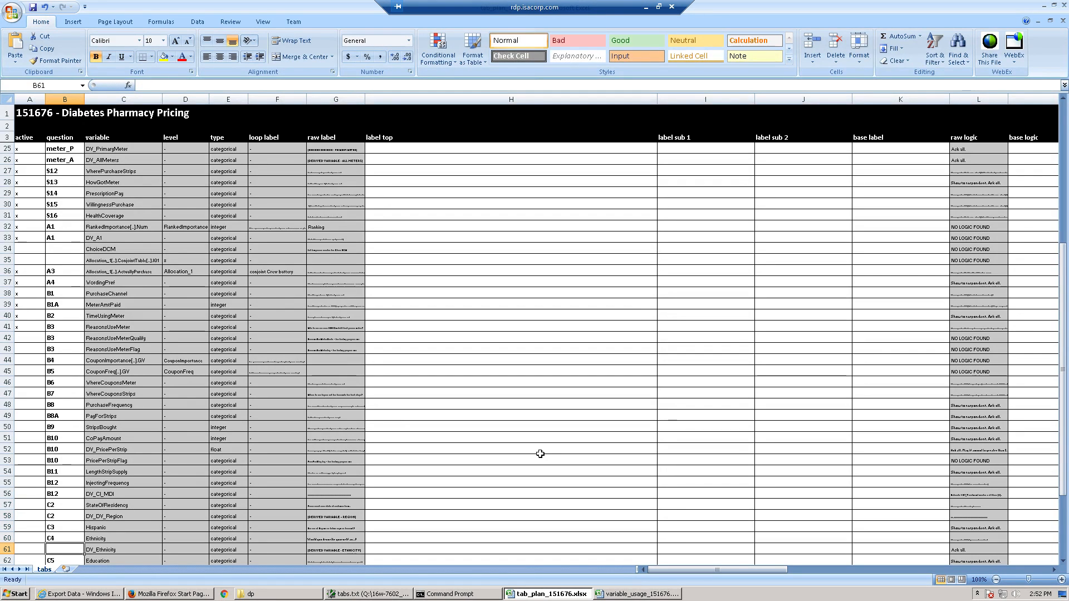
key("Return")
Check the tab plan's remaining rows through the quota variables for missing question labels, ending at ChildreninHH[..].Num
key("Down")
key("Down")
key("Down")
key("Down")
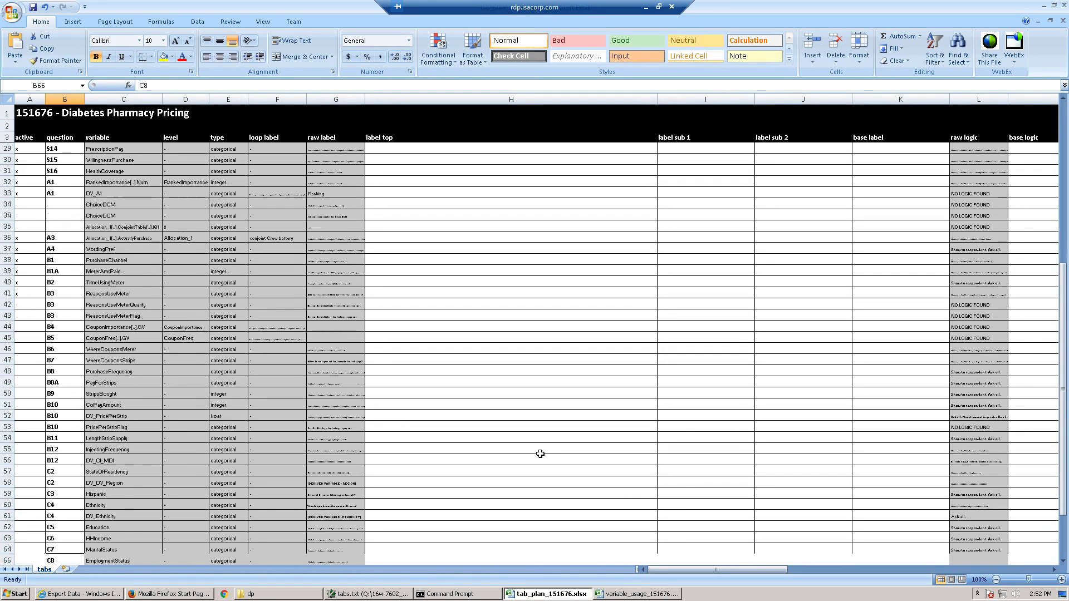
key("Down")
key("Down")
key("Down")
key("Down")
key("Down")
key("Down")
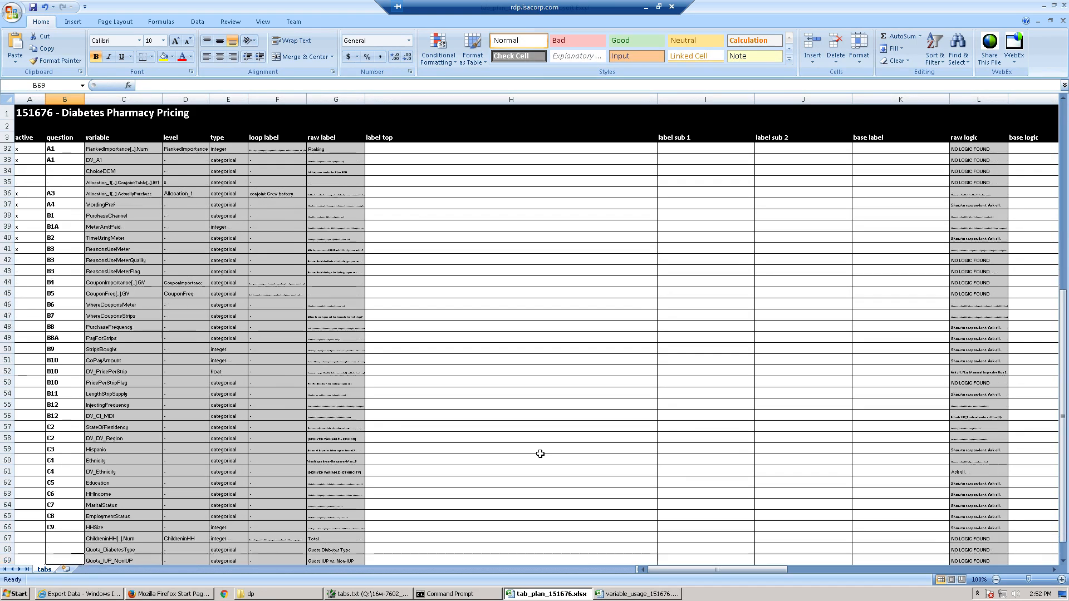
key("Down")
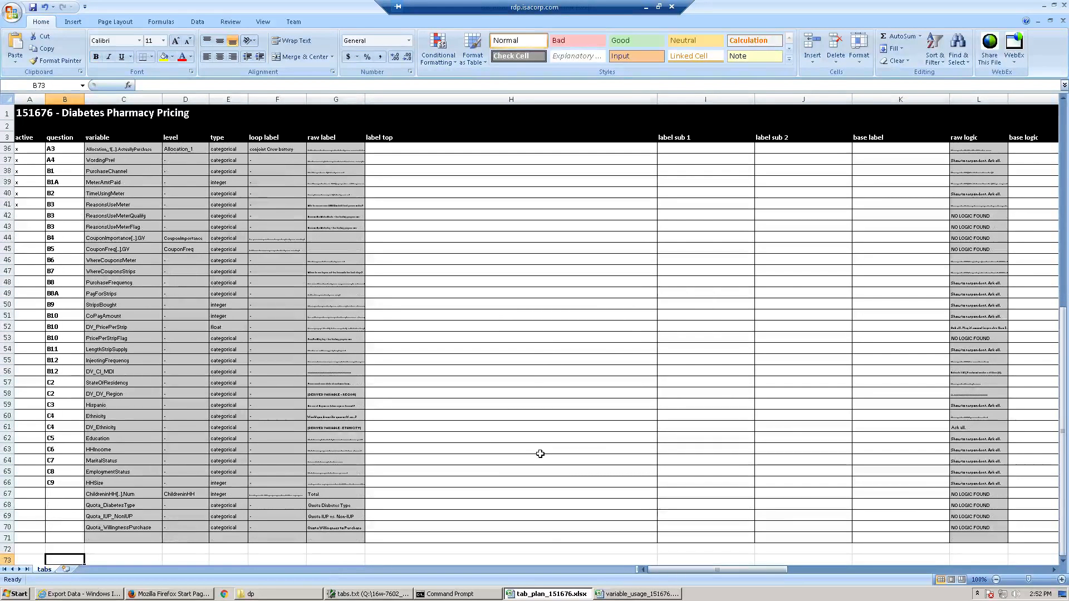
key("Up")
key("Up")
key("Up")
key("Up")
key("Up")
key("Up")
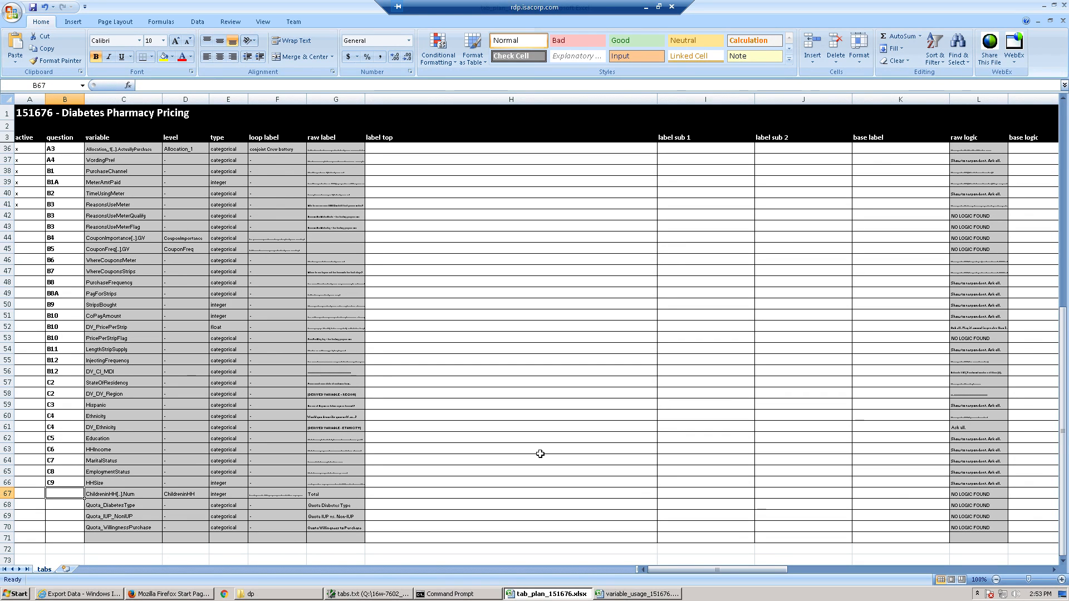
Look up the question label for ChildreninHH in the variable usage workbook's main variable list and return to the tab plan
key("ctrl+Tab")
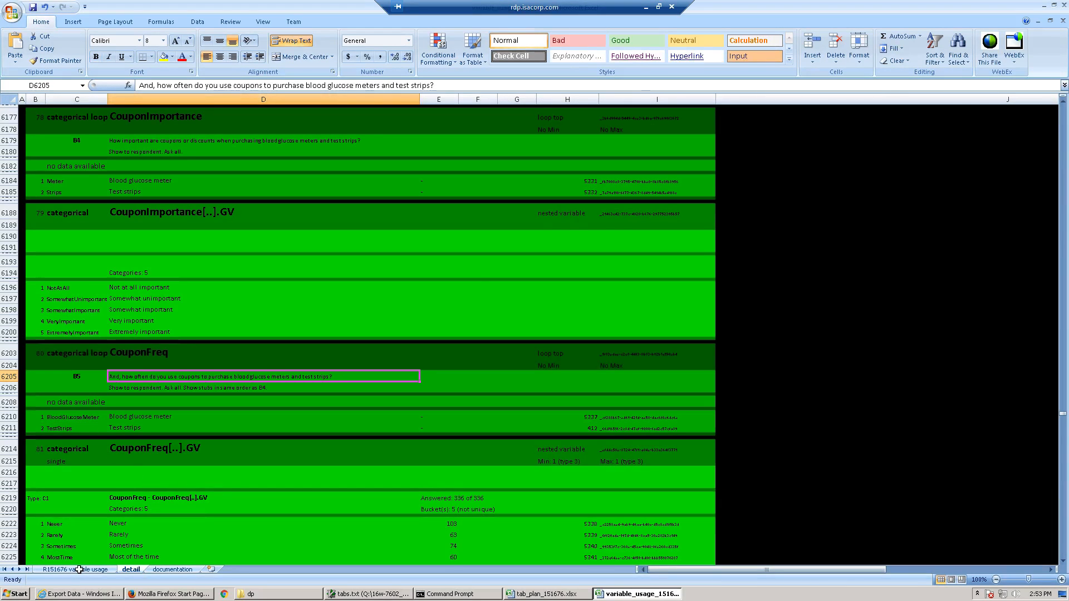
left_click(79, 569)
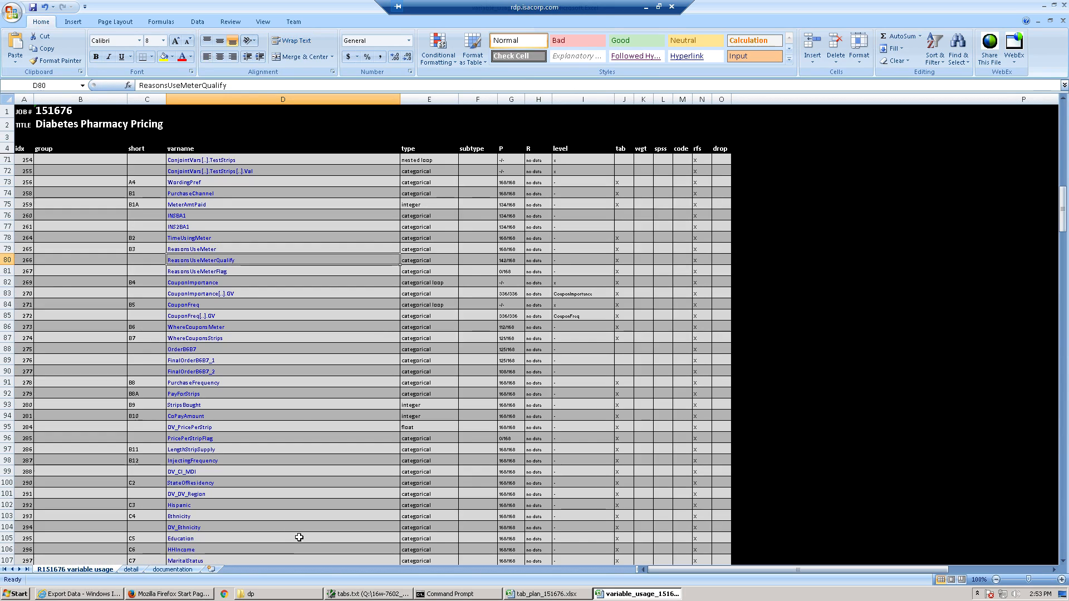
scroll(298, 534, "down", 3)
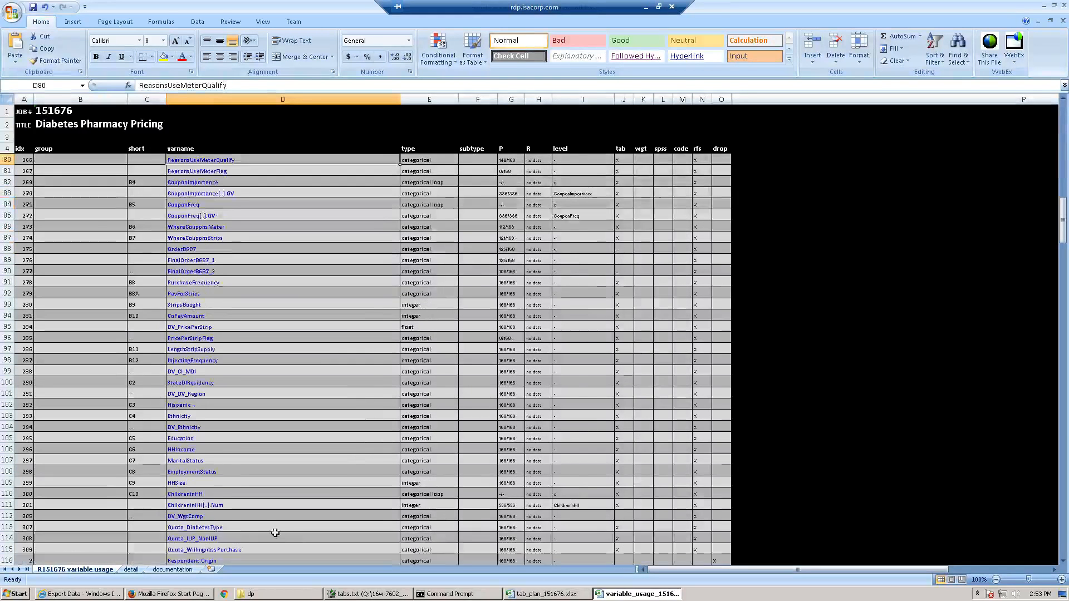
scroll(275, 533, "down", 1)
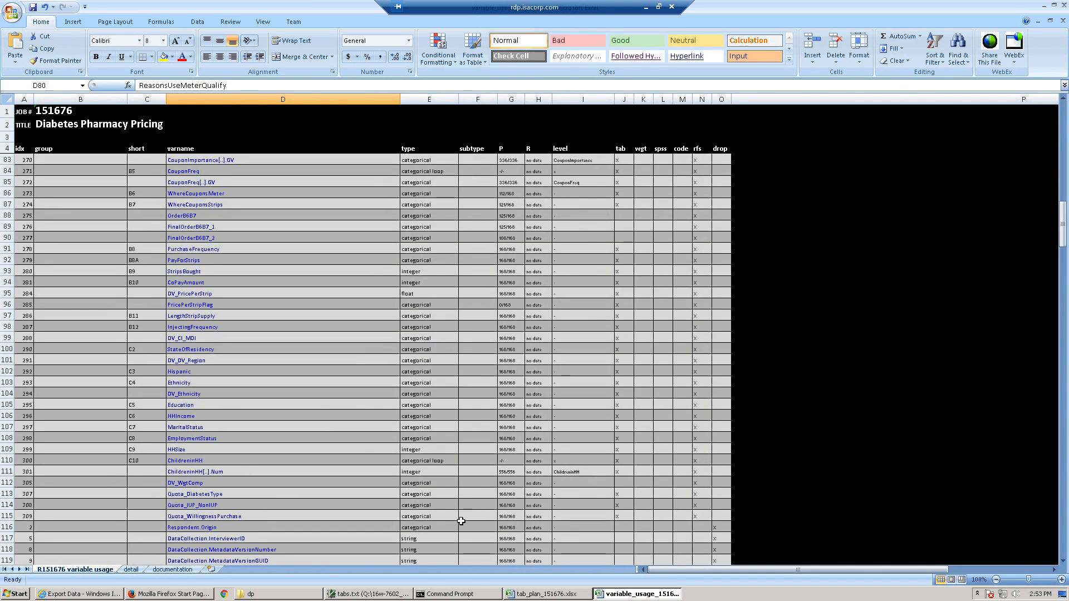
left_click(543, 594)
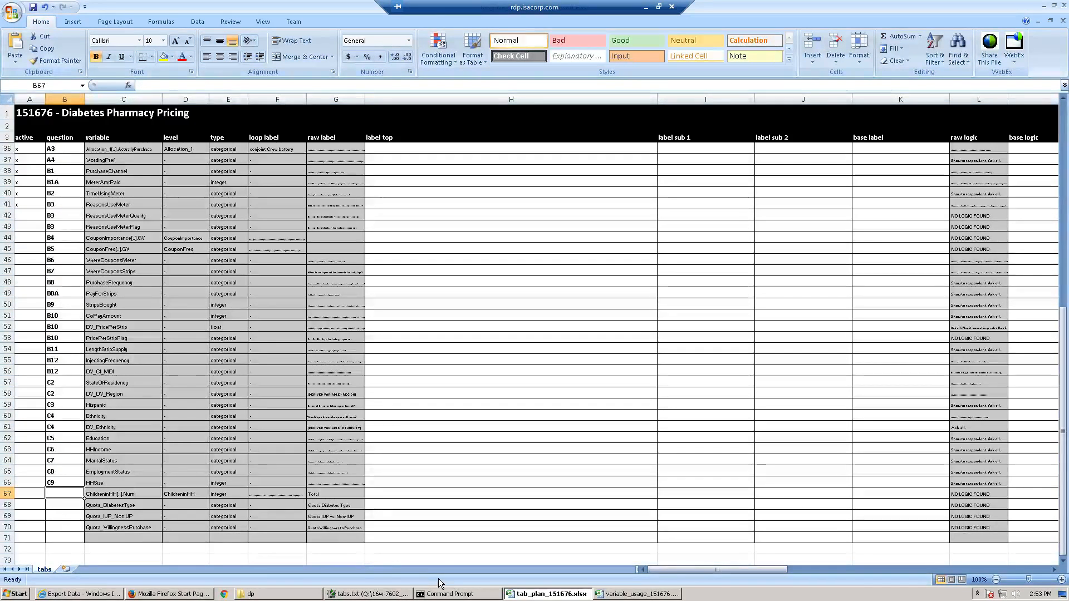
Fill in the question column with C10 for ChildreninHH[..].Num and Quota for each of the three Quota variables in rows 68 to 70
key("F2")
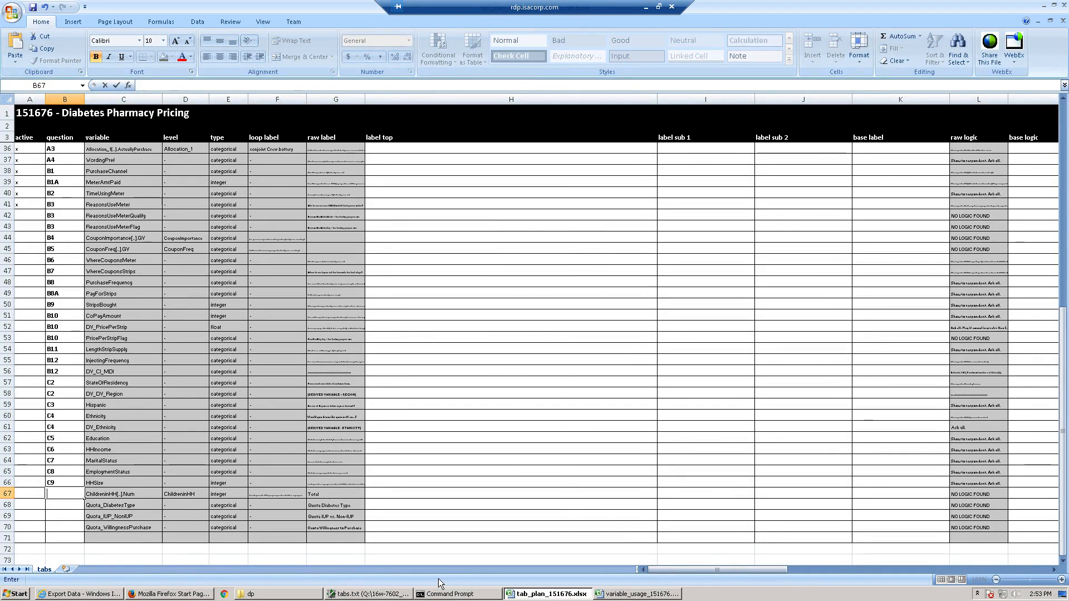
type("C0")
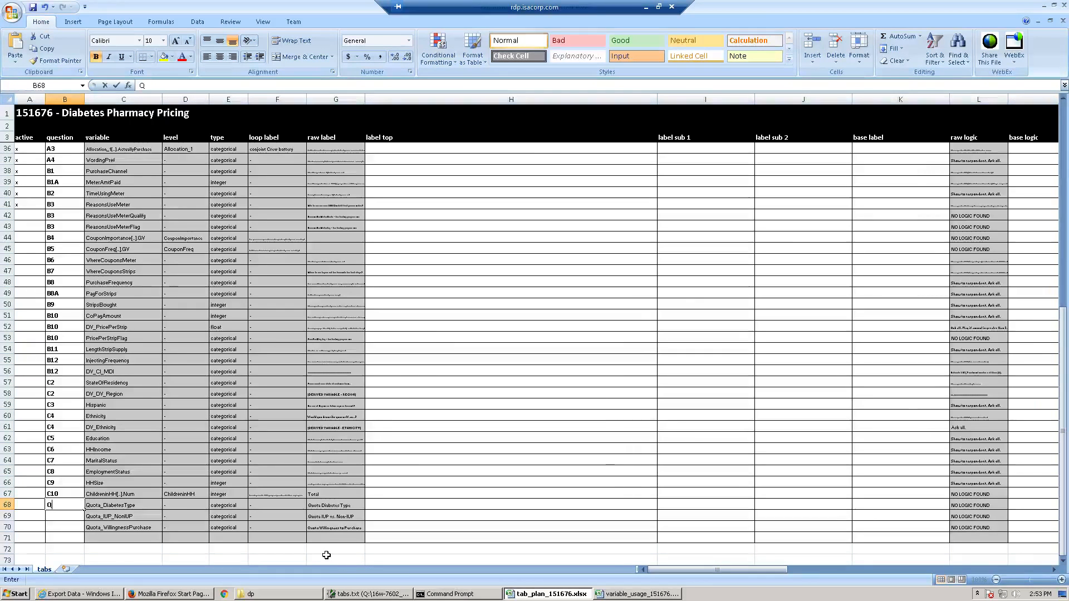
type("uota")
key("Return")
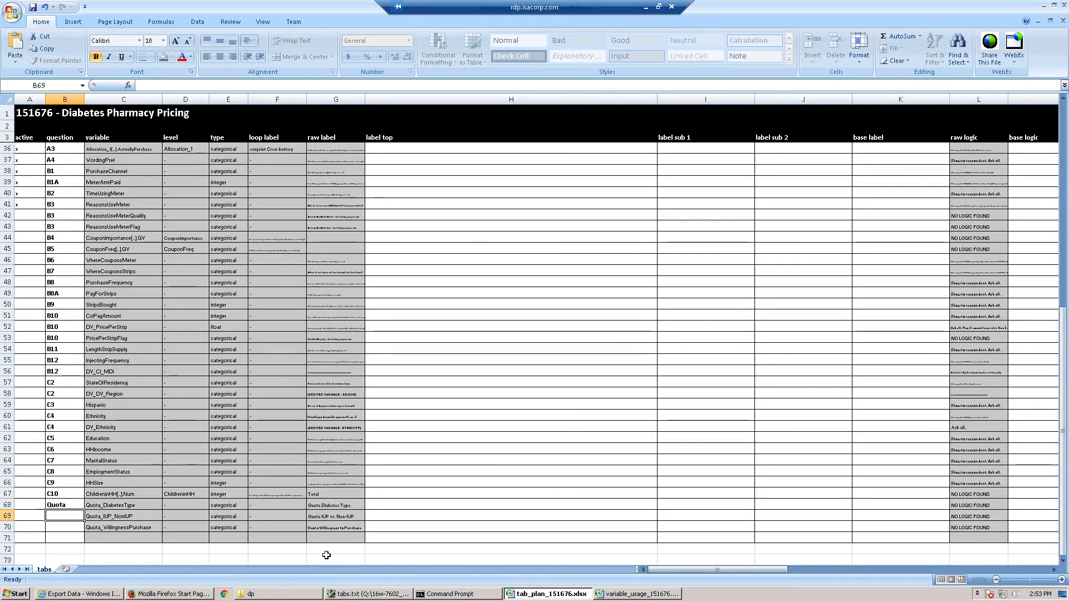
type("Quota")
key("Return")
type("Quota")
key("Return")
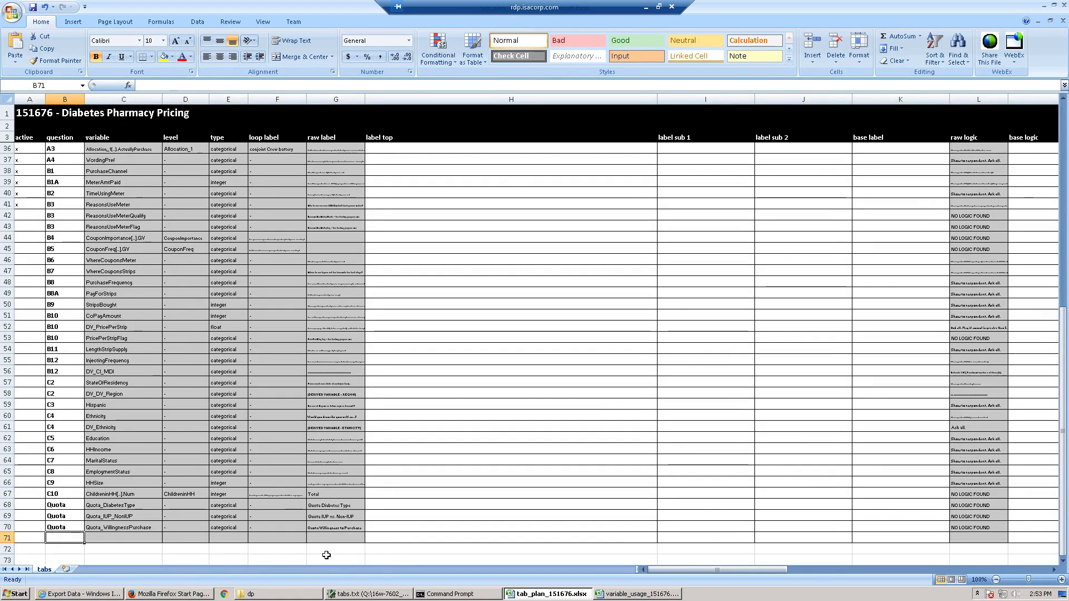
Mark the variables in rows 51 to 70 as active with an x, working upward from Quota_WillingnessPurchase to CoPayAmount
key("ctrl+Home")
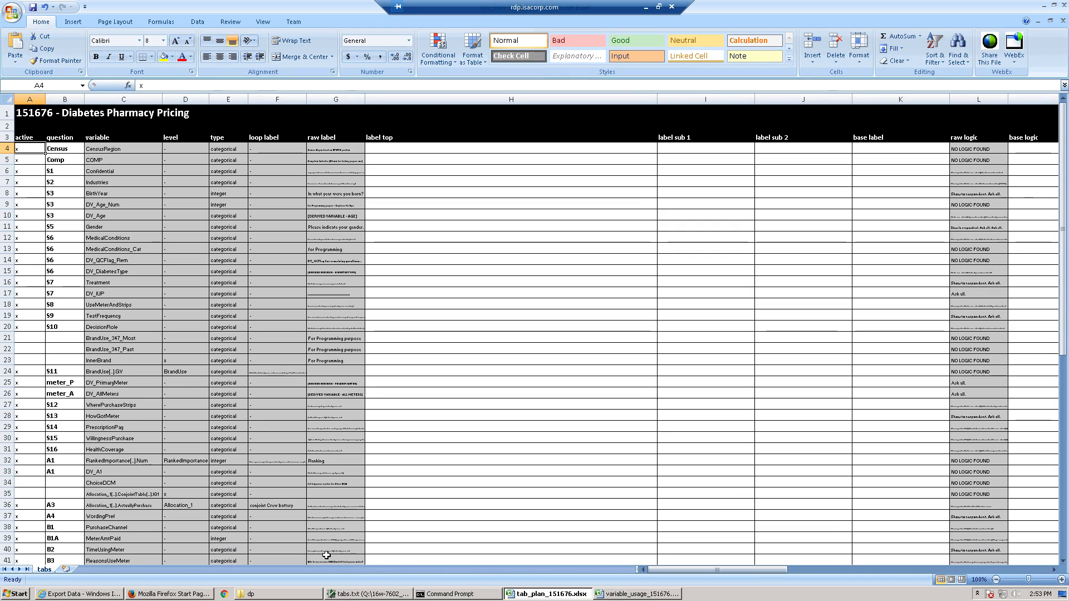
key("ctrl+Down")
key("ctrl+Down")
key("ctrl+Down")
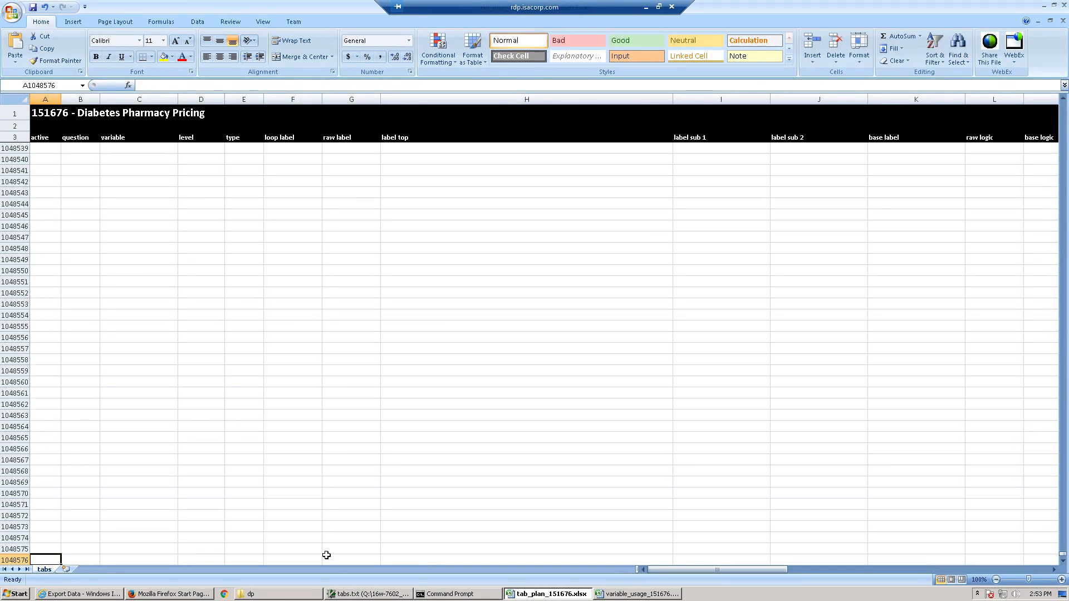
key("Right")
key("Right")
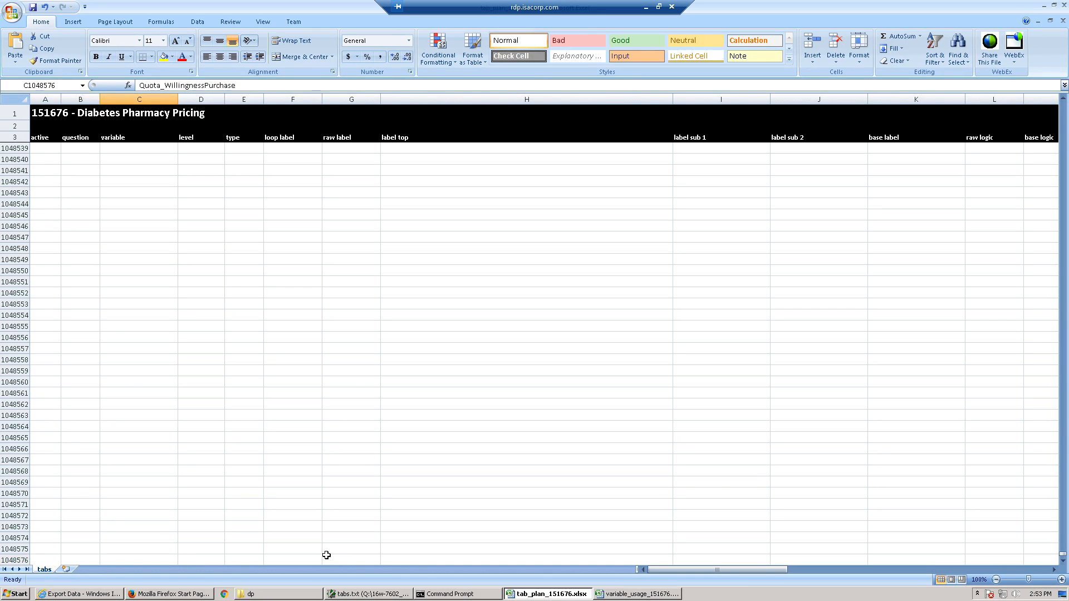
key("ctrl+Up")
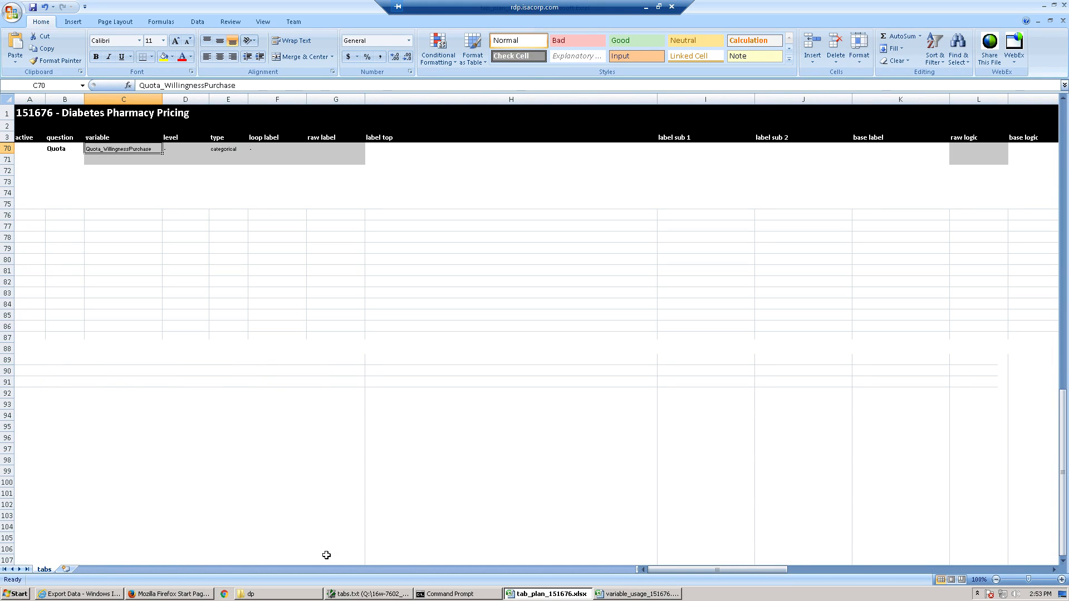
key("Home")
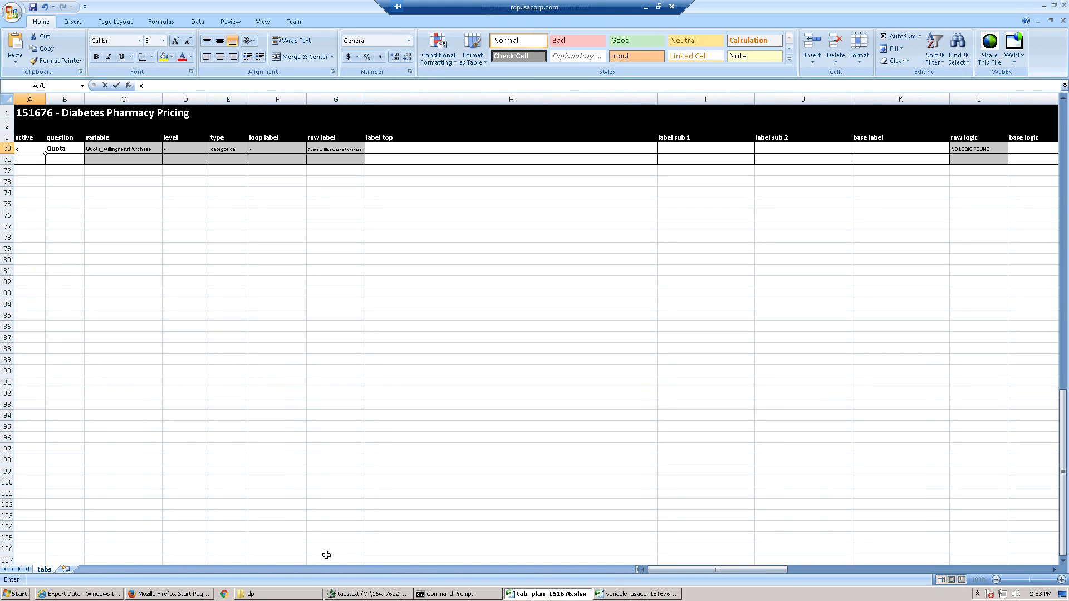
type("x")
key("Up")
key("Up")
key("Up")
key("Up")
key("Up")
key("Up")
key("Up")
key("Up")
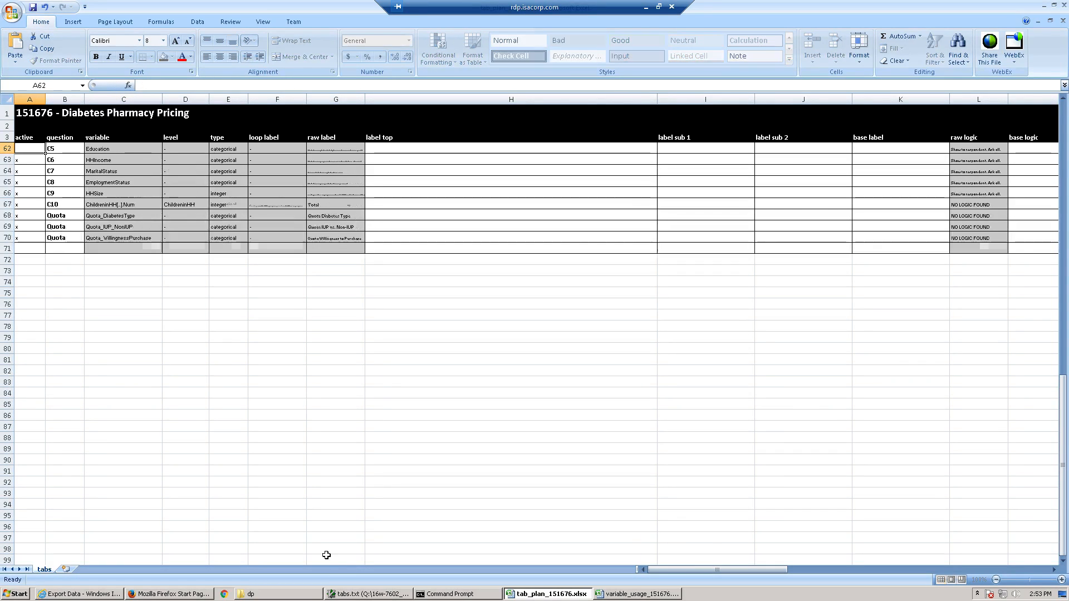
type("x")
key("Up")
key("Up")
key("Up")
key("Up")
key("Up")
key("Up")
key("Up")
key("Up")
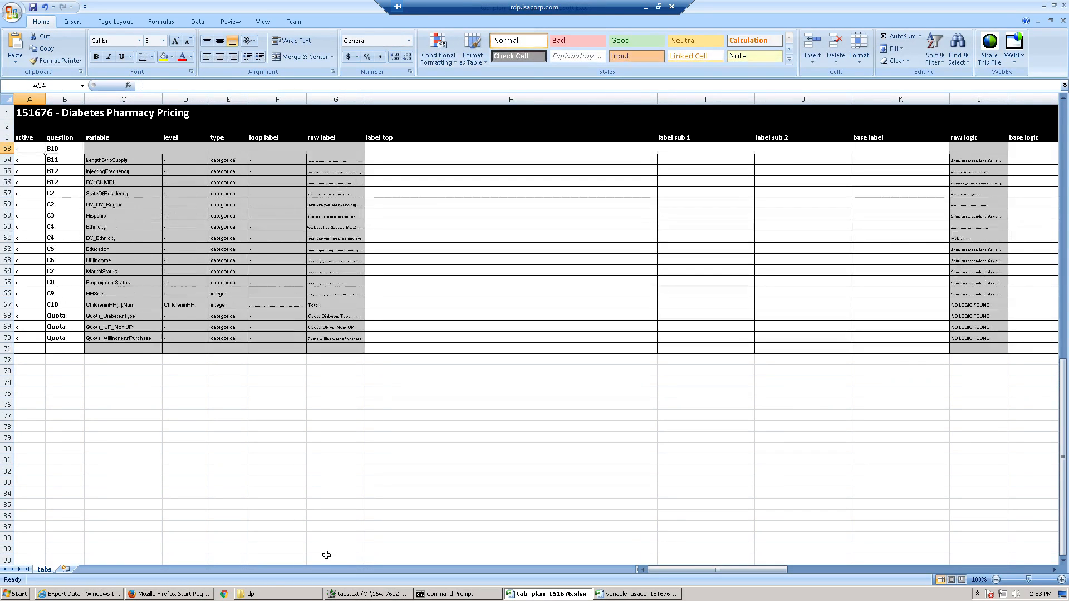
key("Up")
key("Up")
key("Up")
key("Up")
key("Up")
key("Up")
key("Up")
key("Up")
key("Up")
key("Up")
key("Up")
key("Up")
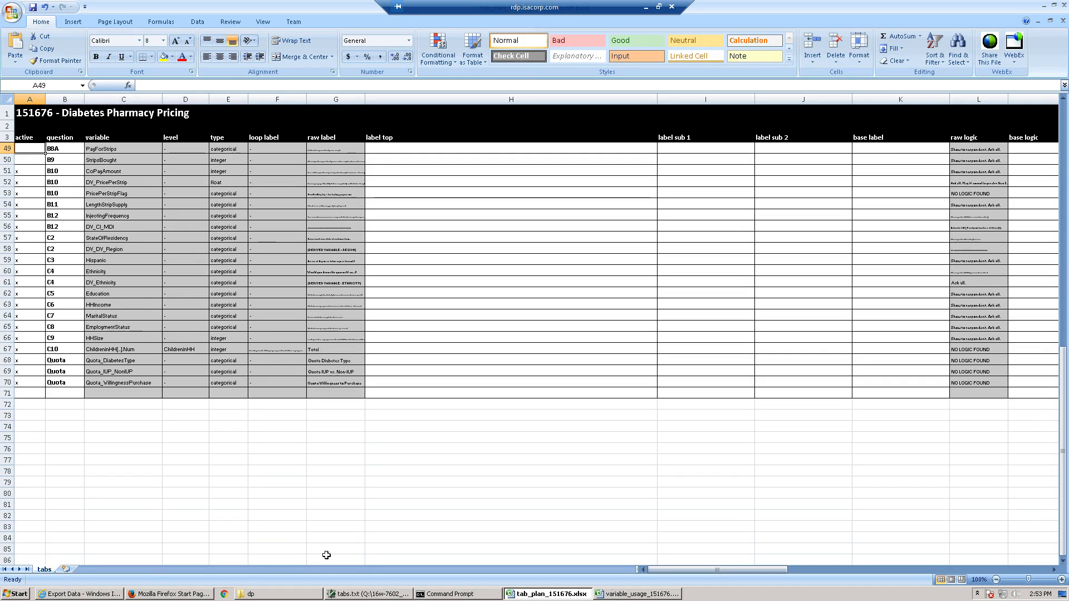
Check the active column from row 49 up to the A1 questions and back down for variables still lacking a mark
key("Up")
key("Up")
key("Up")
key("Up")
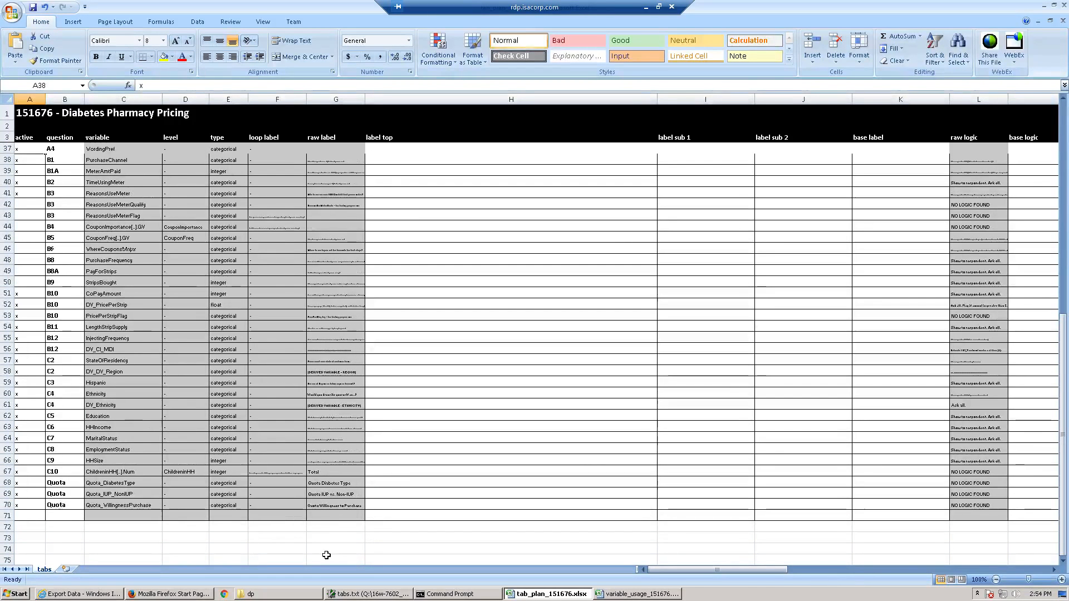
key("Up")
key("Up")
key("Up")
key("Up")
key("Up")
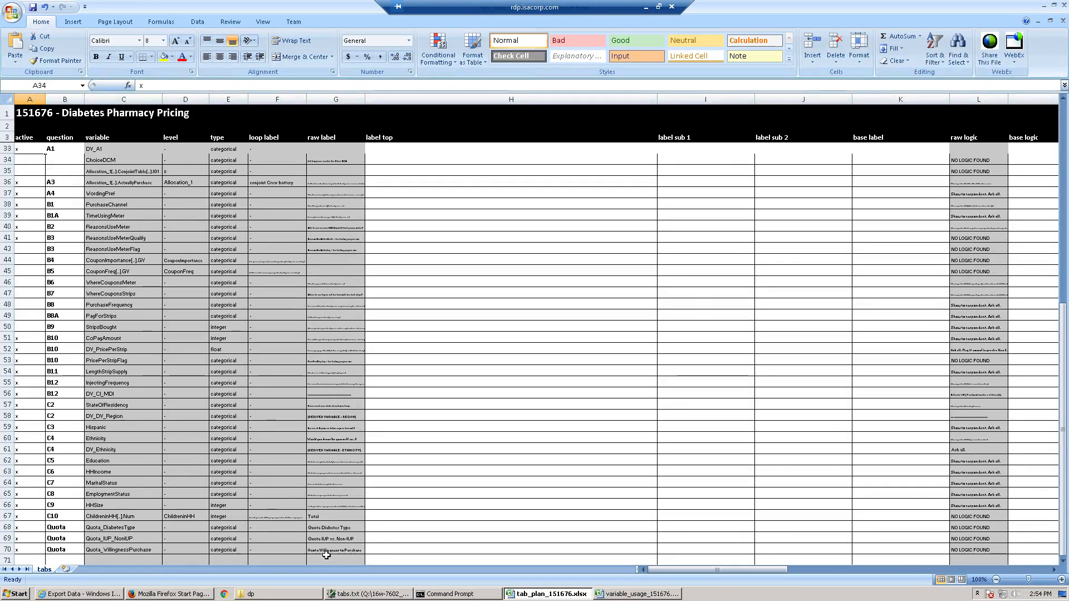
key("Up")
key("Down")
key("Down")
key("Down")
key("Down")
key("Down")
key("Down")
key("Down")
key("Down")
key("Down")
key("Down")
key("Down")
key("Down")
key("Down")
key("Down")
key("Down")
key("Down")
key("Down")
key("Down")
key("Down")
key("Down")
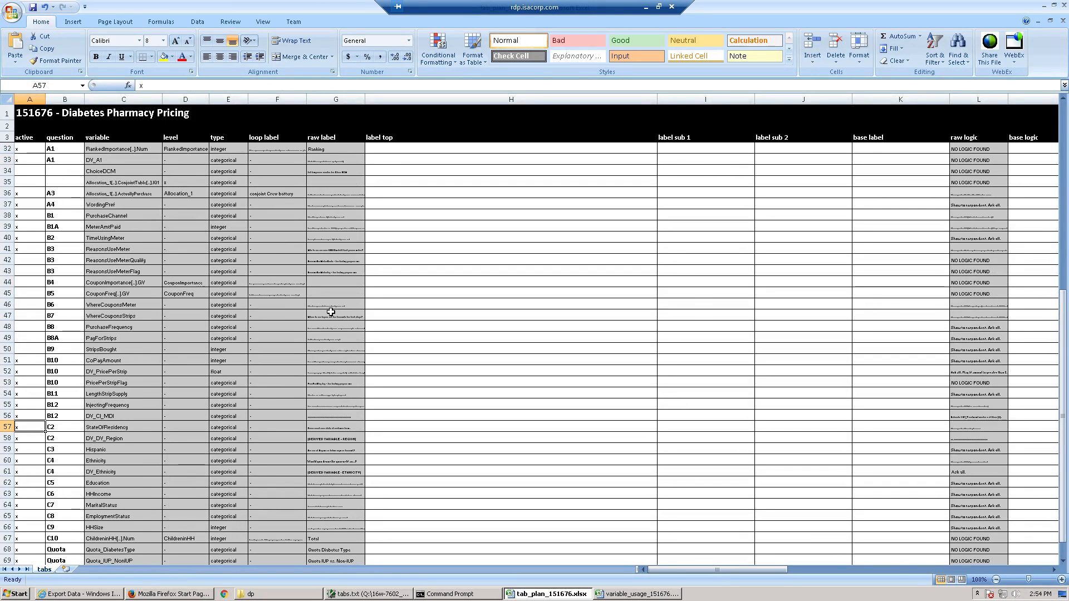
Mark the remaining variables in rows 42 to 50, ReasonsUseMeterQualify through StripsBought, as active with an x
left_click(38, 262)
type("x")
key("Return")
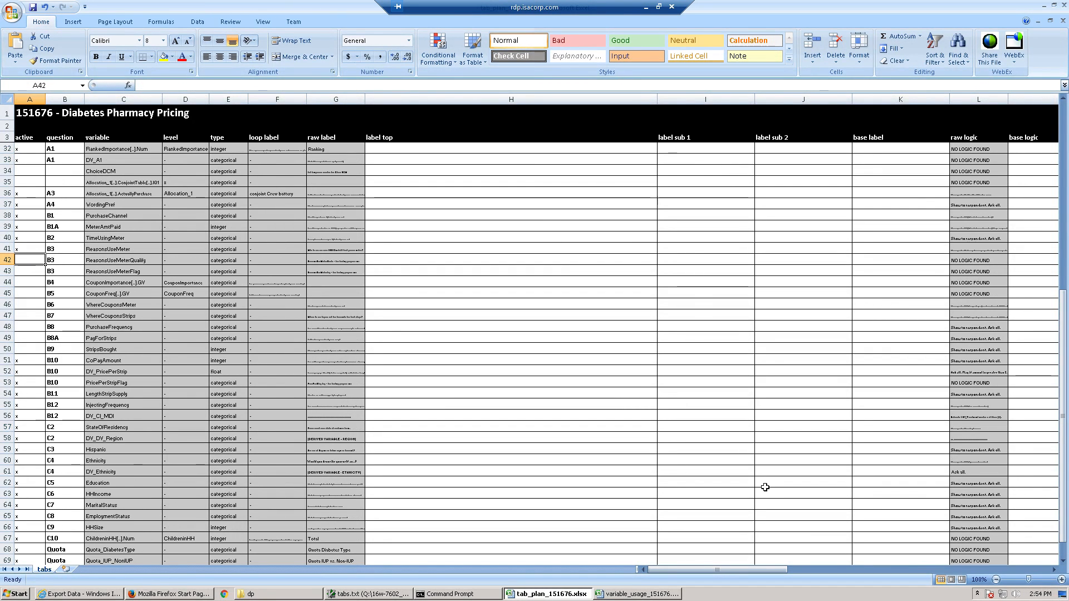
type("x")
key("Return")
type("x")
key("Return")
type("x x x x x x")
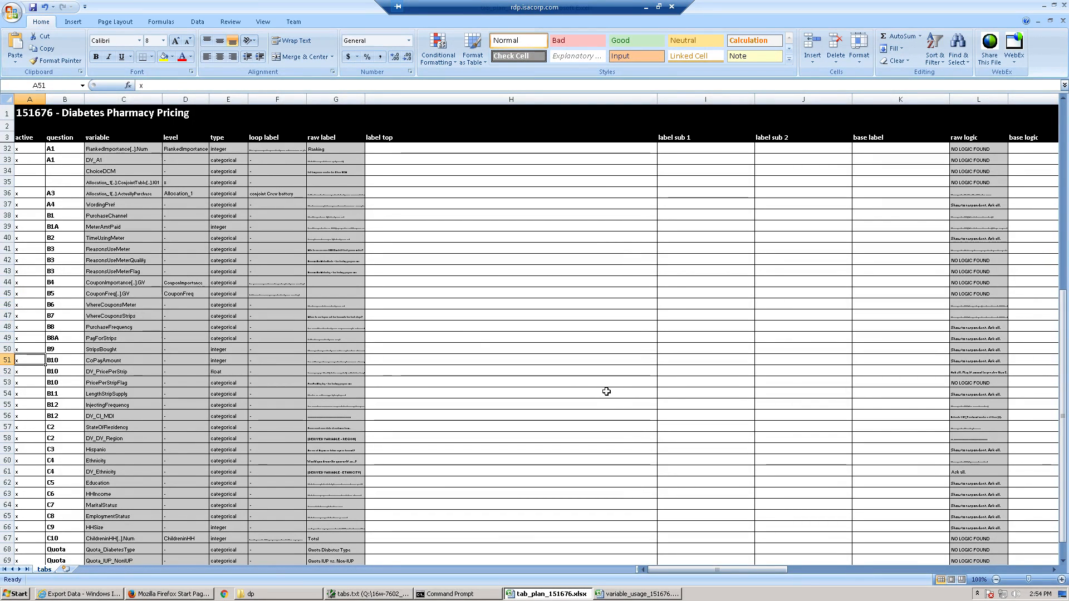
Delete rows 21 to 23, holding the inactive variables BrandUse_347_Most, BrandUse_347_Past and InnerBrand
scroll(460, 324, "up", 3)
scroll(460, 301, "up", 7)
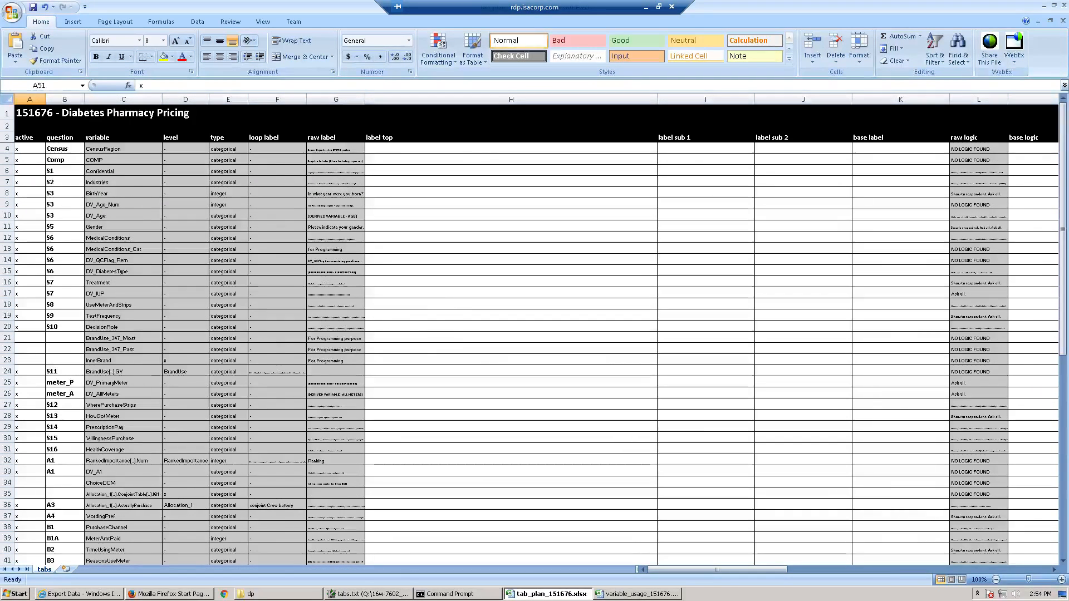
left_click_drag(6, 338, 106, 359)
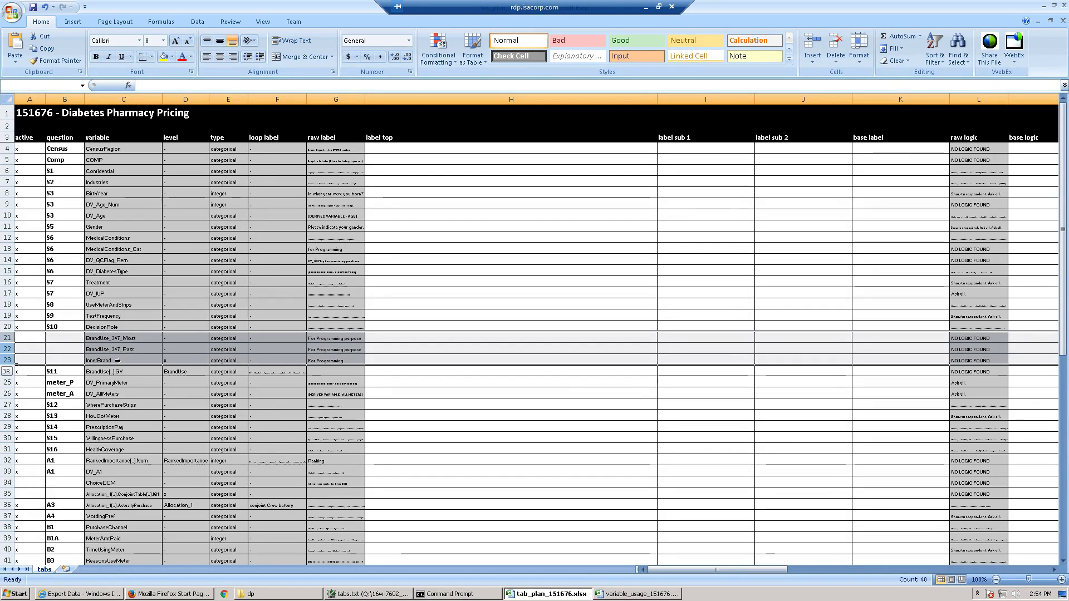
right_click(121, 349)
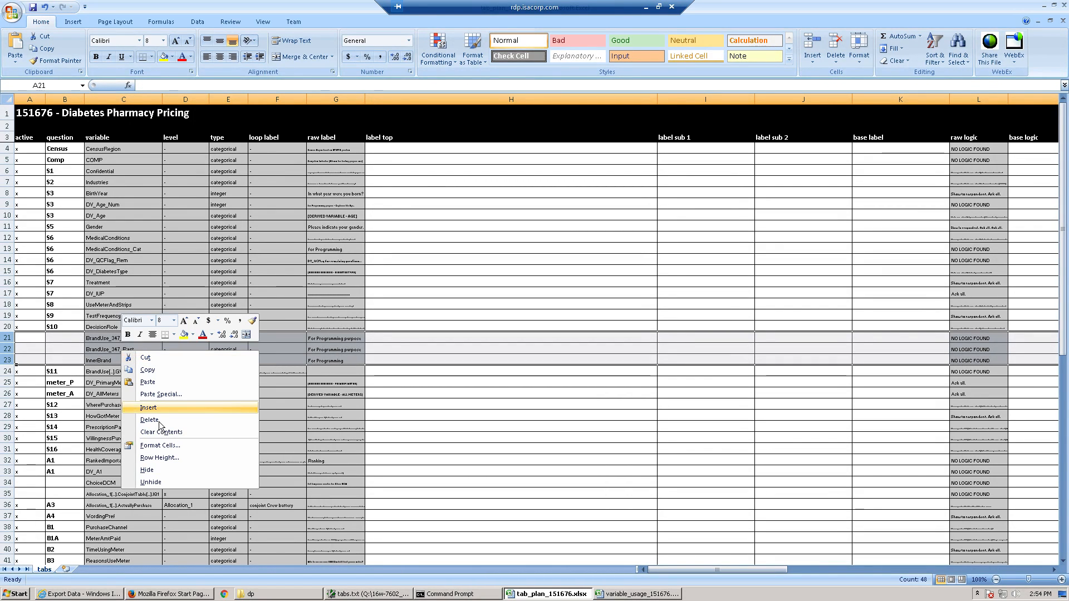
left_click(160, 421)
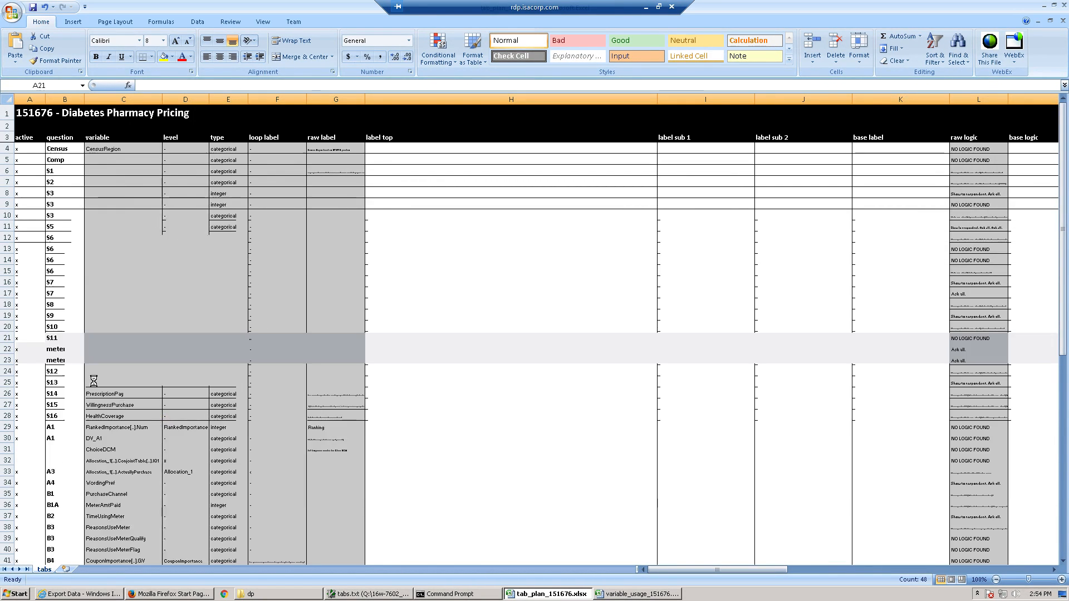
left_click(9, 448)
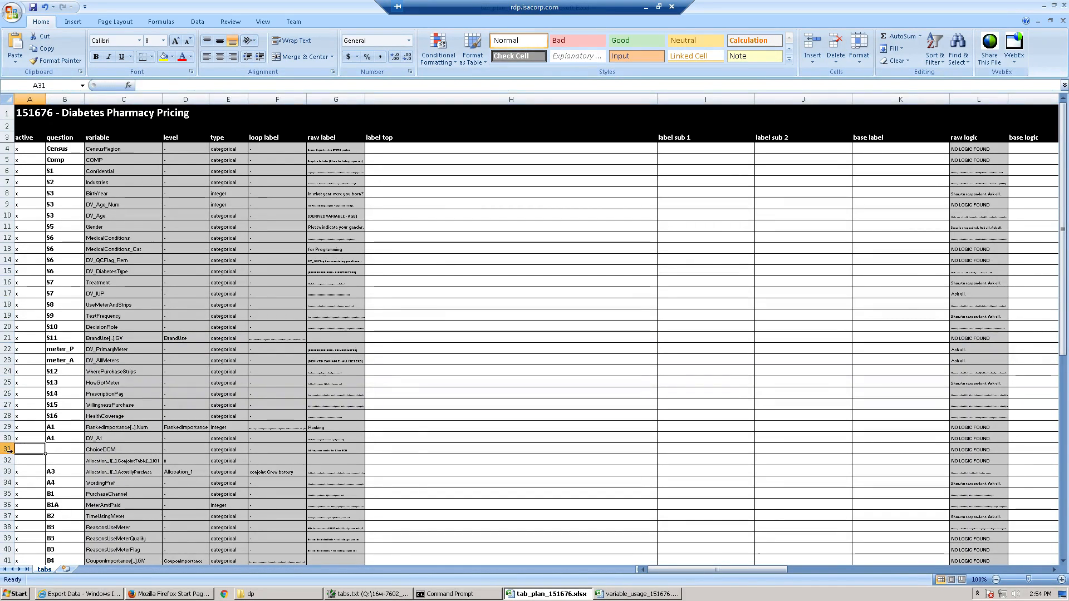
left_click(9, 449)
left_click_drag(42, 462, 88, 460)
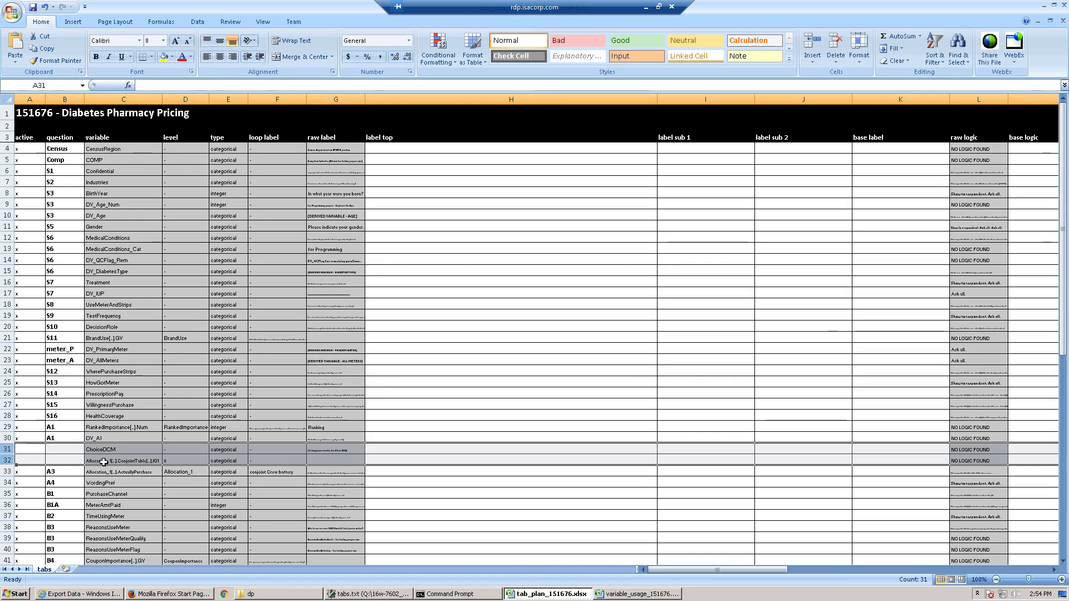
left_click(104, 461)
left_click(65, 450)
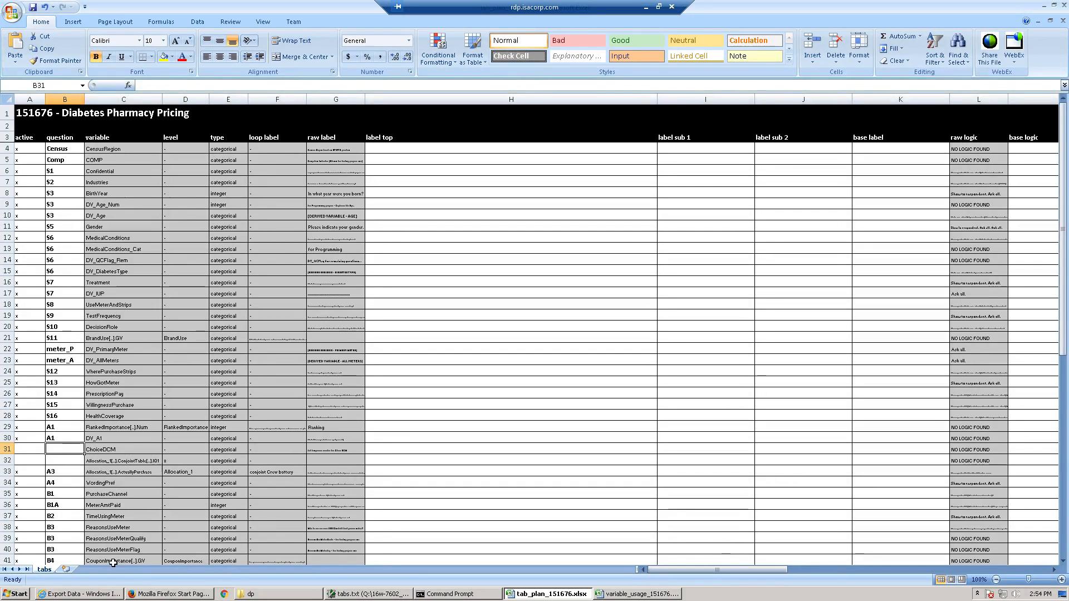
Switch to the variable_usage_151676 workbook and examine ChoiceDCM's category details and the neighbouring conjoint variables in the usage list
left_click(637, 595)
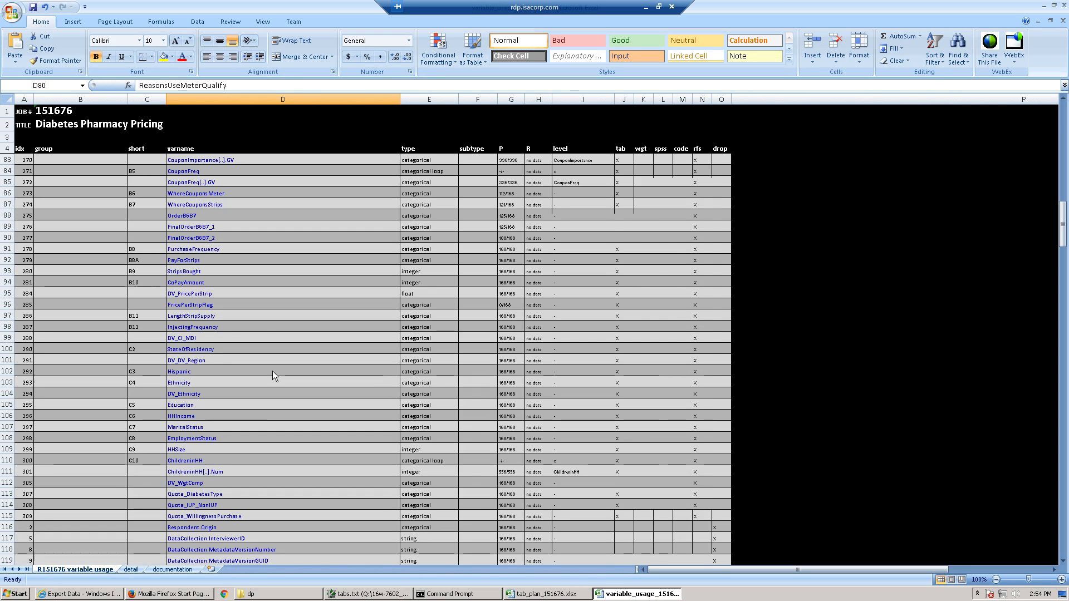
scroll(277, 353, "up", 6)
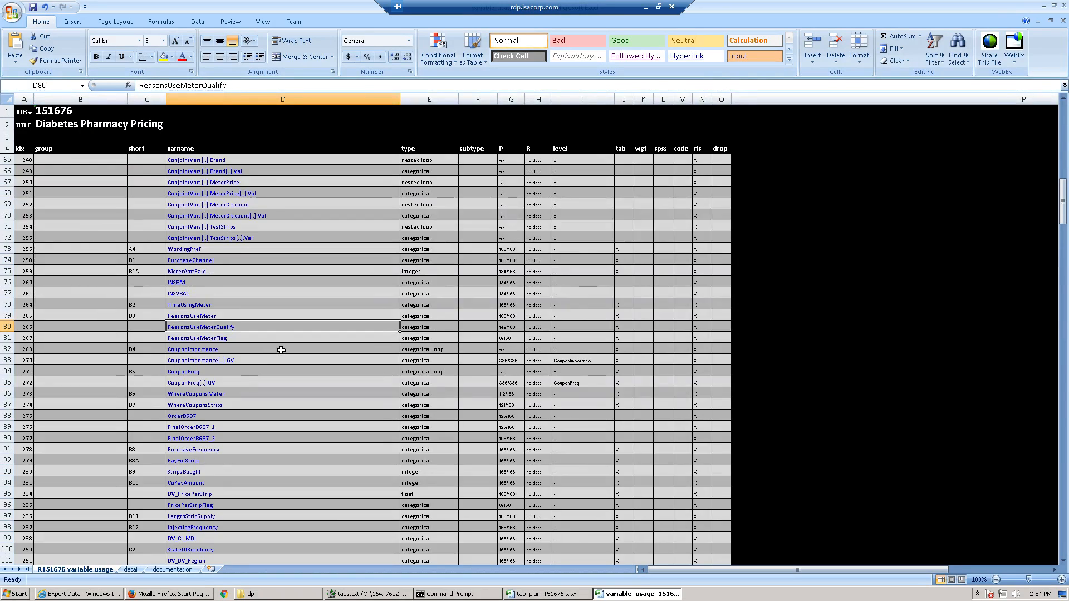
scroll(281, 349, "up", 4)
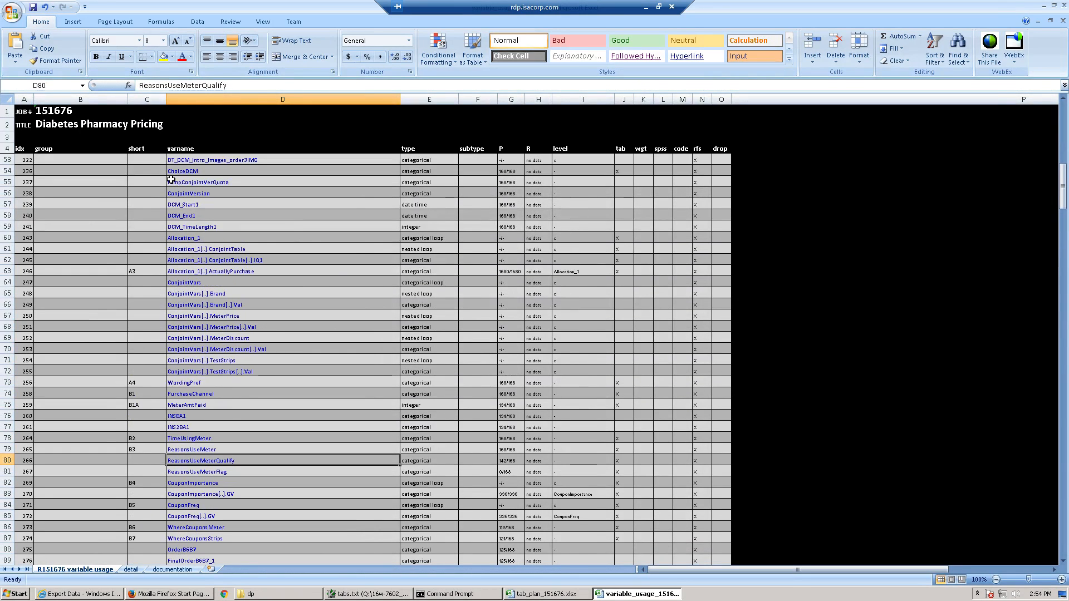
left_click(177, 175)
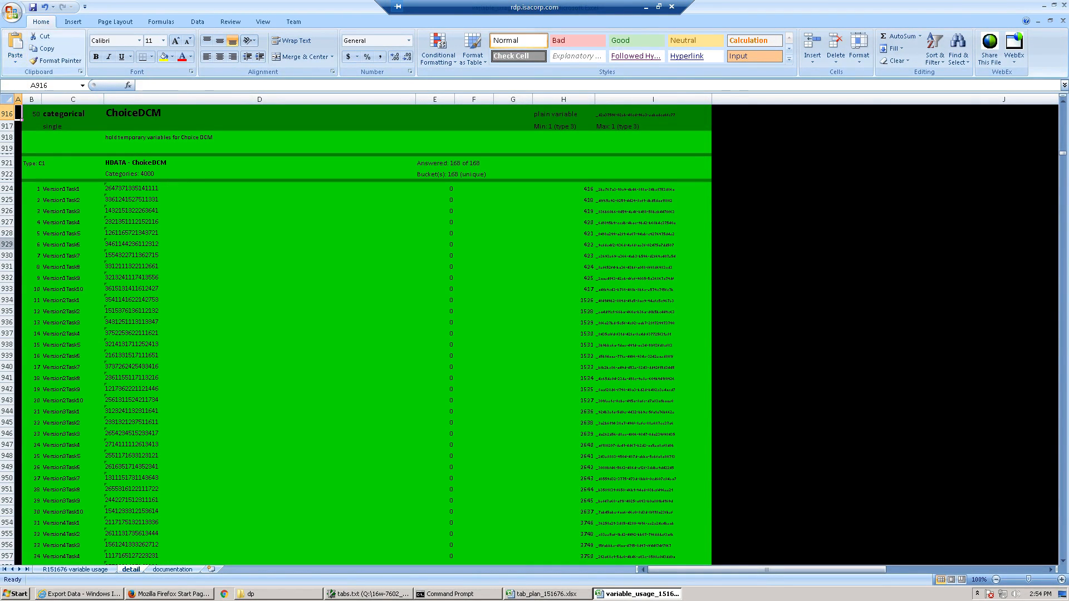
left_click(102, 570)
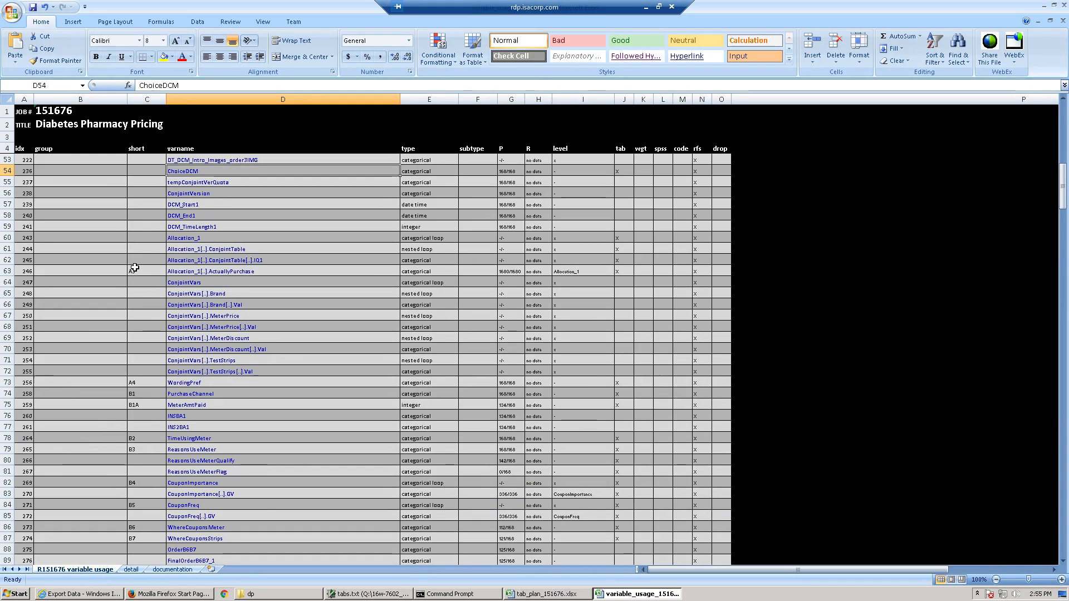
scroll(156, 283, "up", 1)
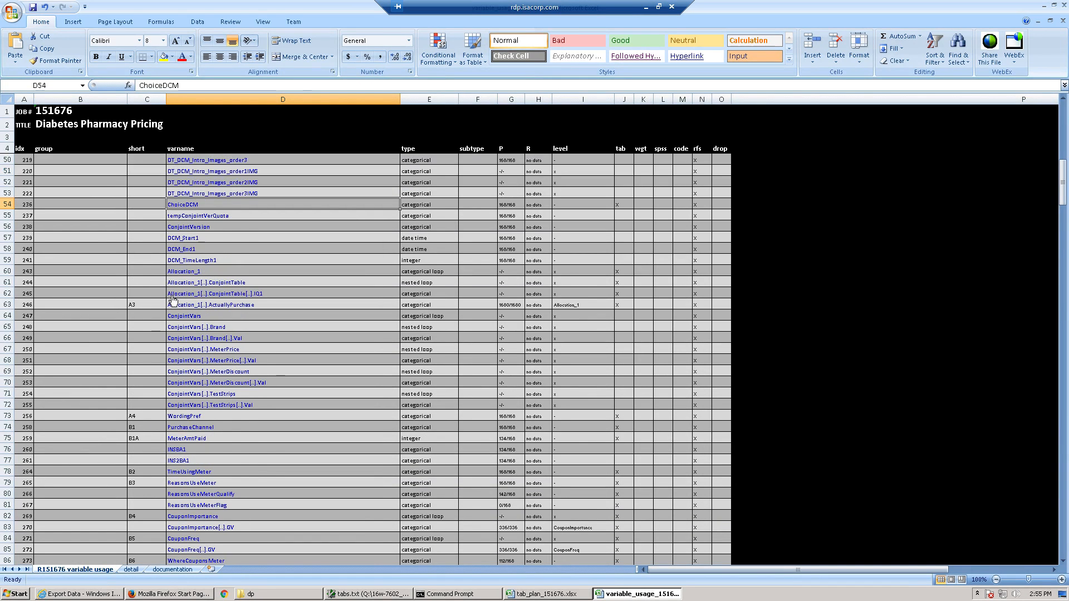
scroll(228, 325, "up", 2)
scroll(230, 323, "up", 1)
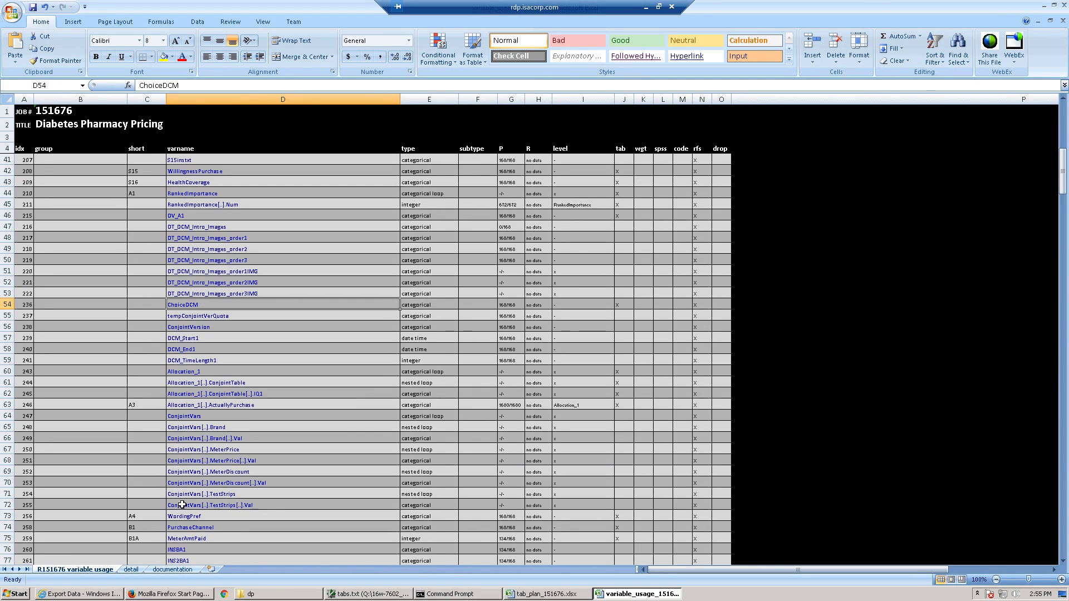
Return to tab_plan_151676.xlsx and delete rows 31 and 32, holding ChoiceDCM and the Allocation_1 ConjointTable IQ1 variable
key("alt+Tab")
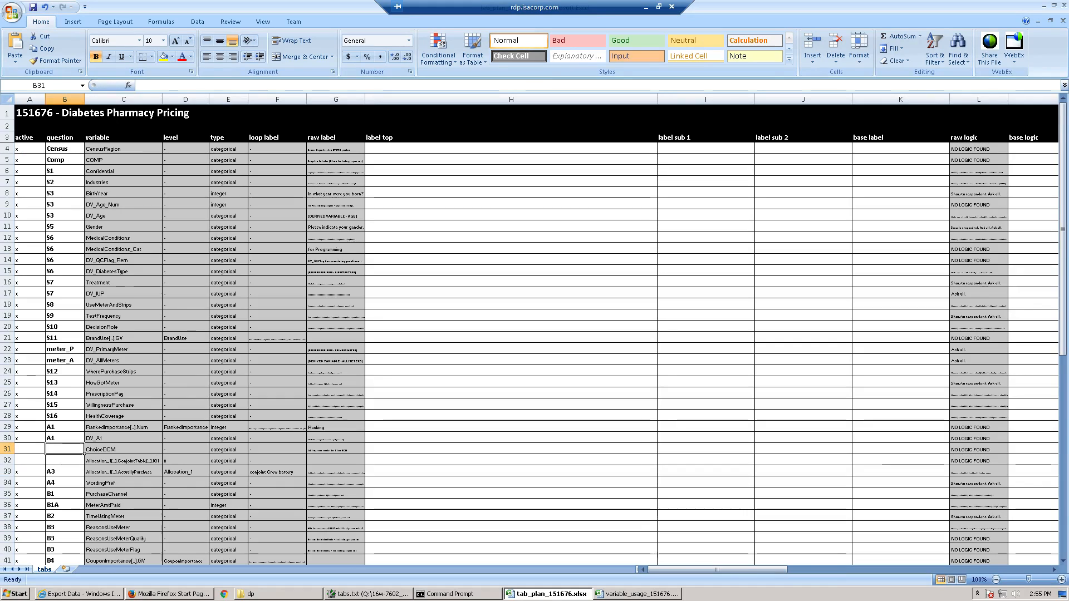
left_click(15, 449)
left_click_drag(16, 452, 21, 455)
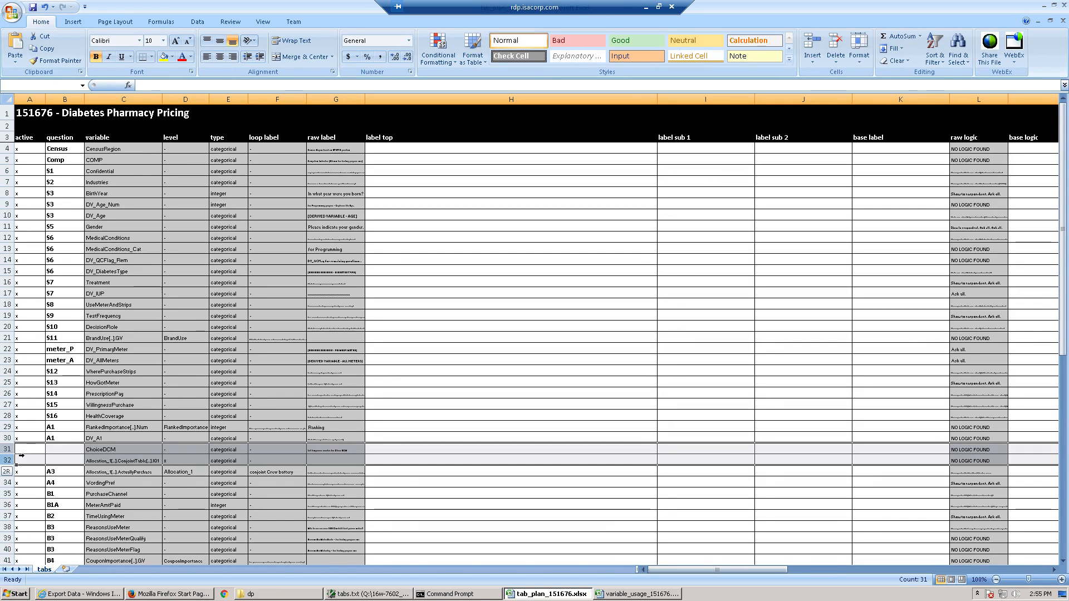
right_click(86, 454)
left_click(114, 385)
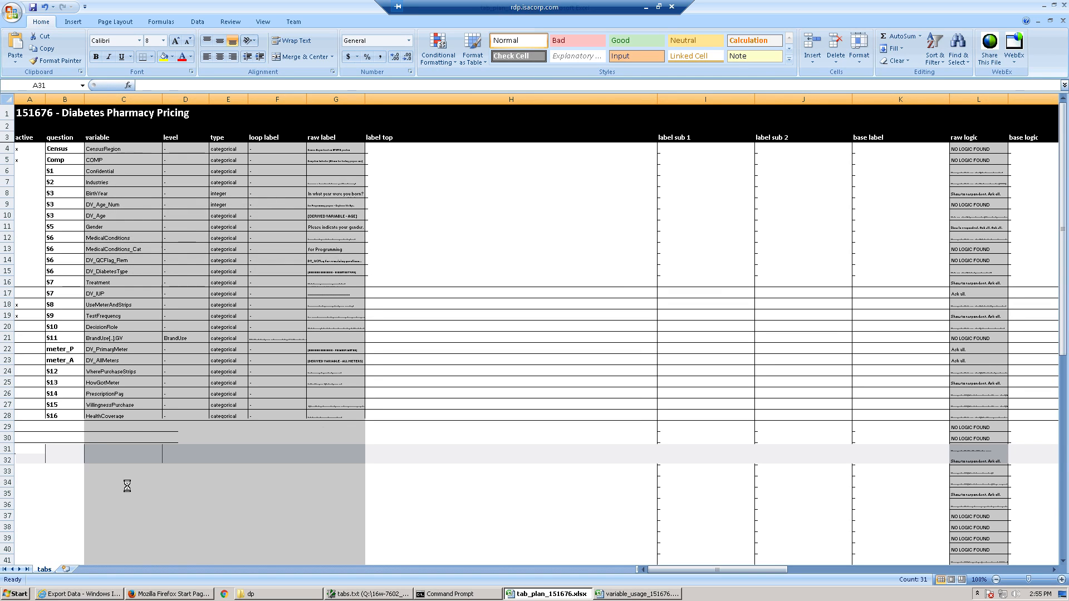
left_click(121, 451)
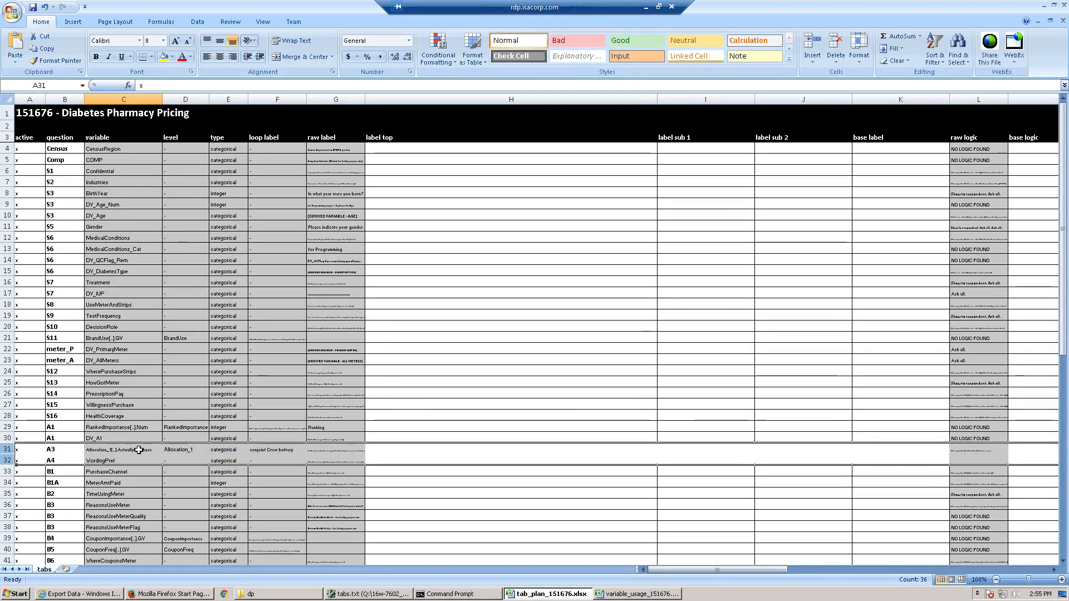
Copy the raw labels in rows 4 to 65 and paste only their values into the label top column from H4 down
scroll(144, 490, "down", 2)
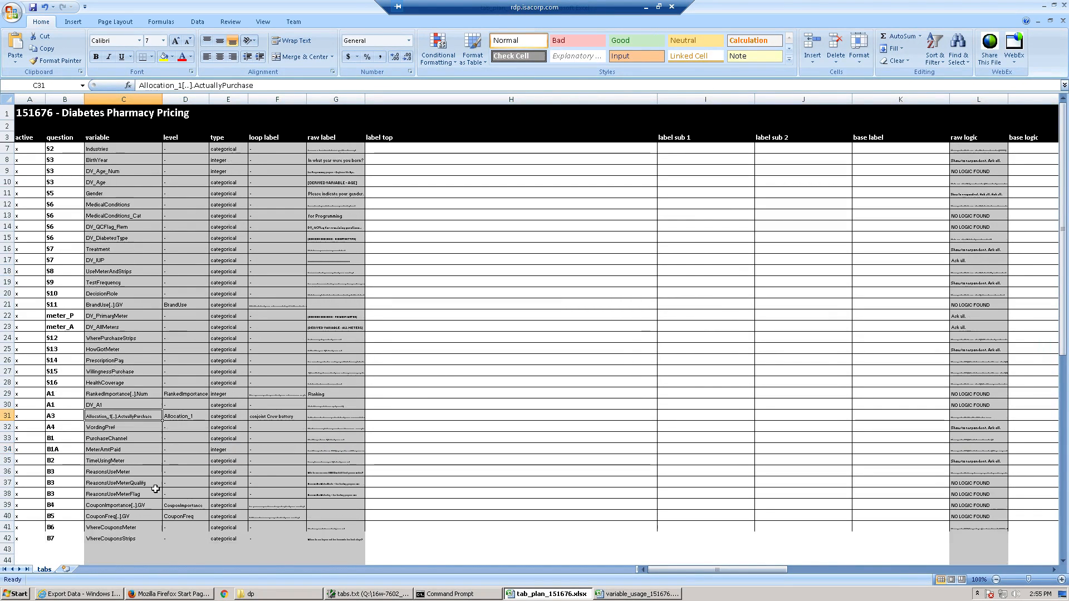
scroll(156, 488, "down", 1)
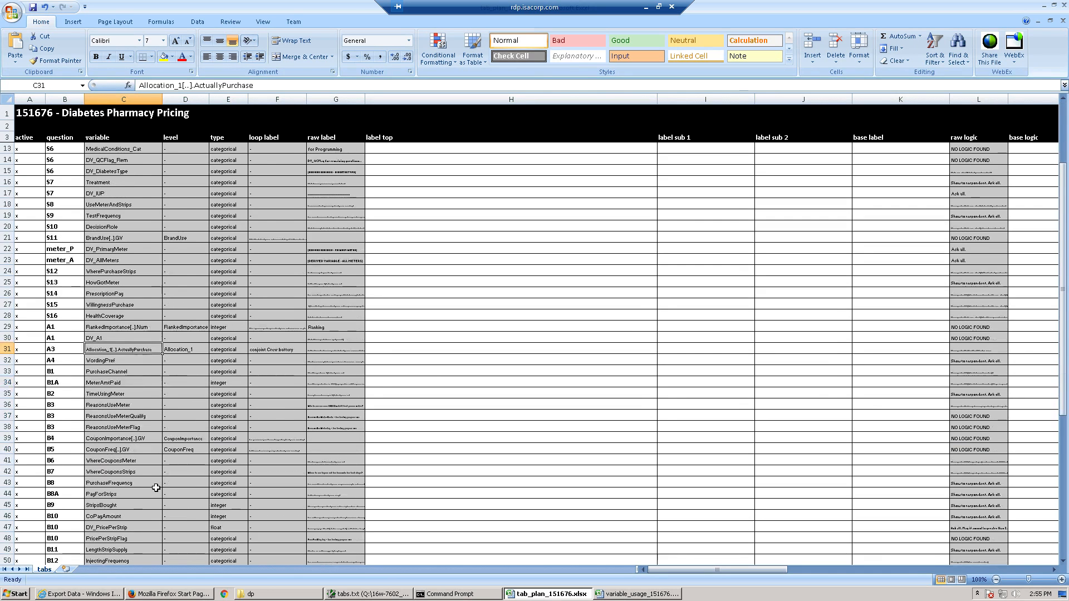
scroll(156, 488, "down", 8)
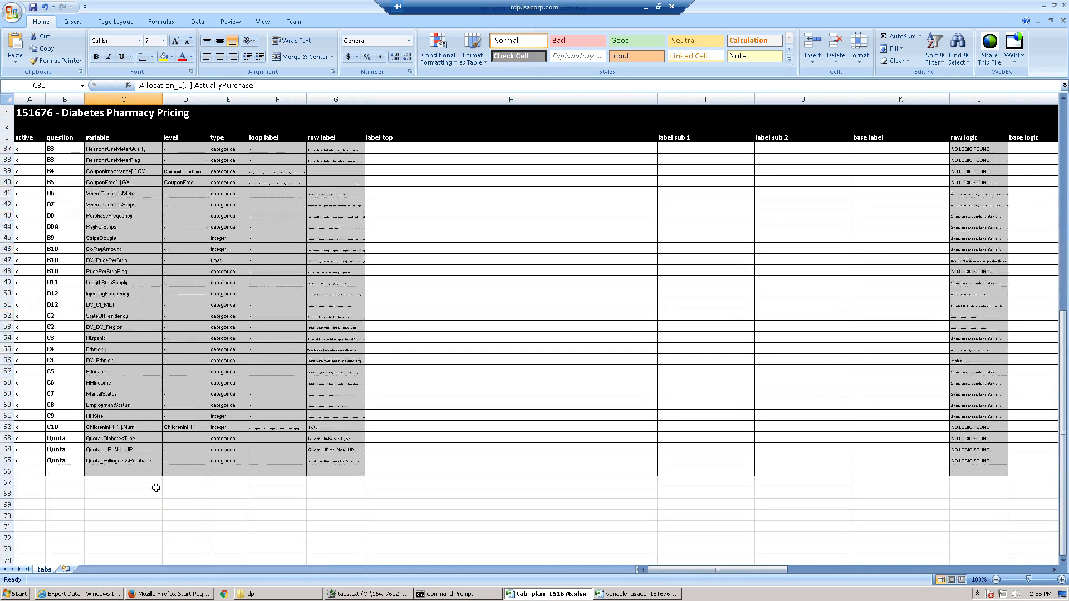
scroll(157, 486, "up", 4)
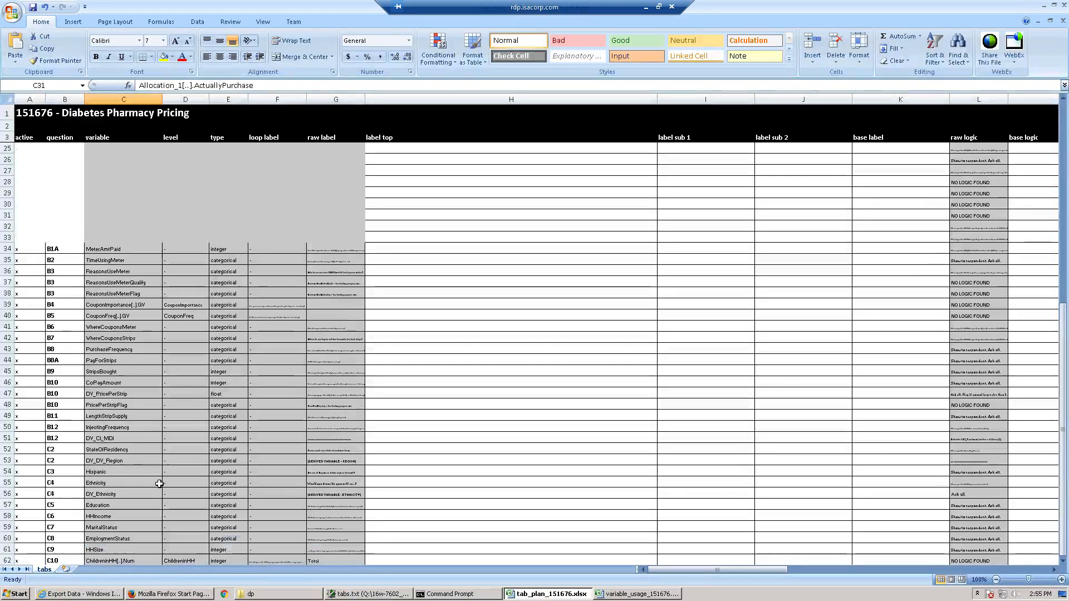
scroll(160, 483, "up", 7)
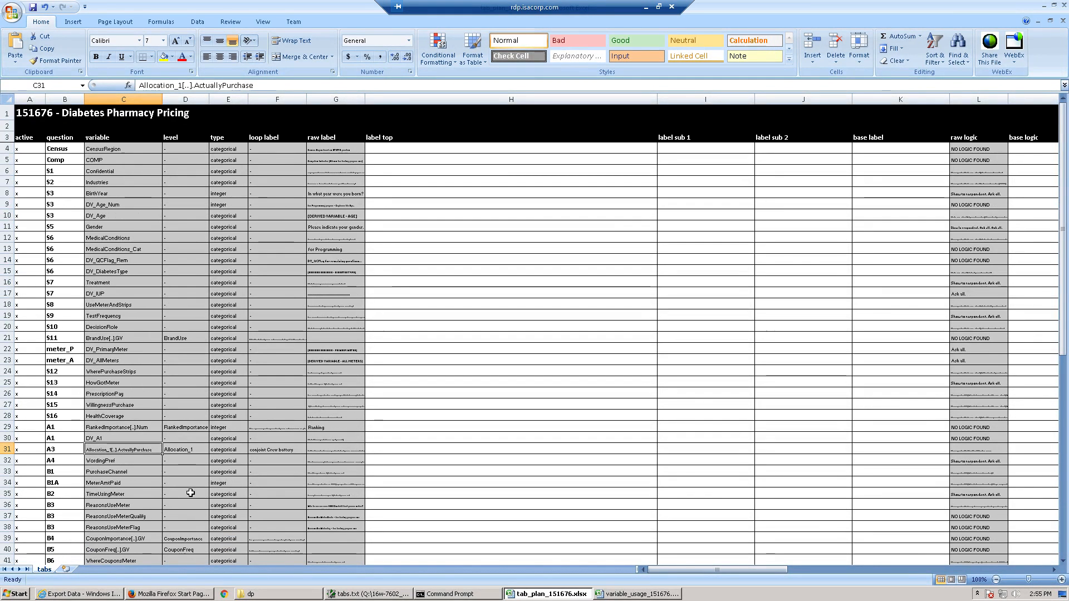
left_click(323, 150)
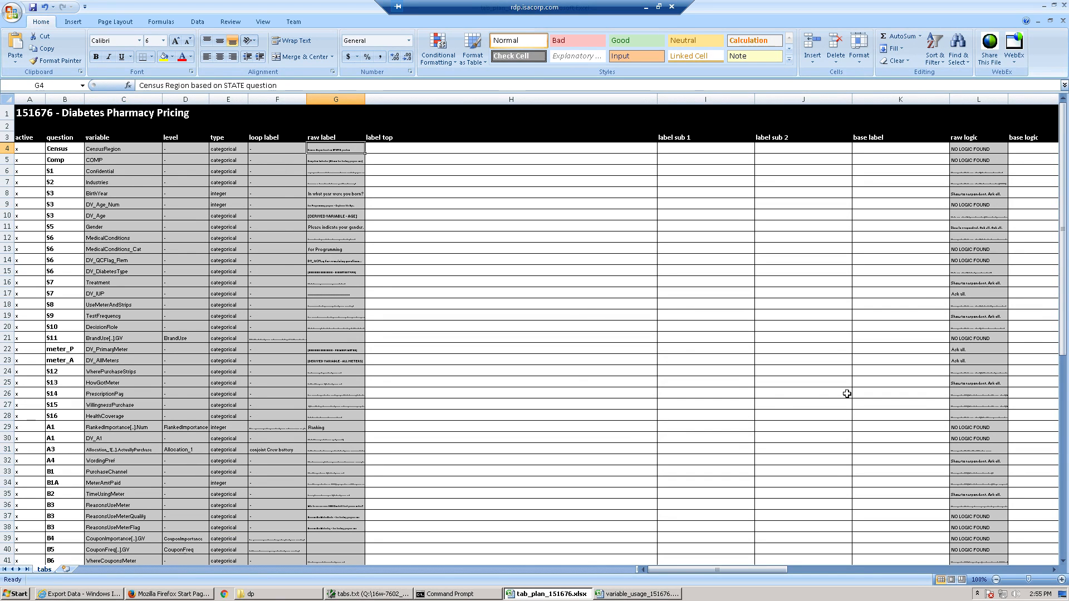
key("ctrl+shift+Down")
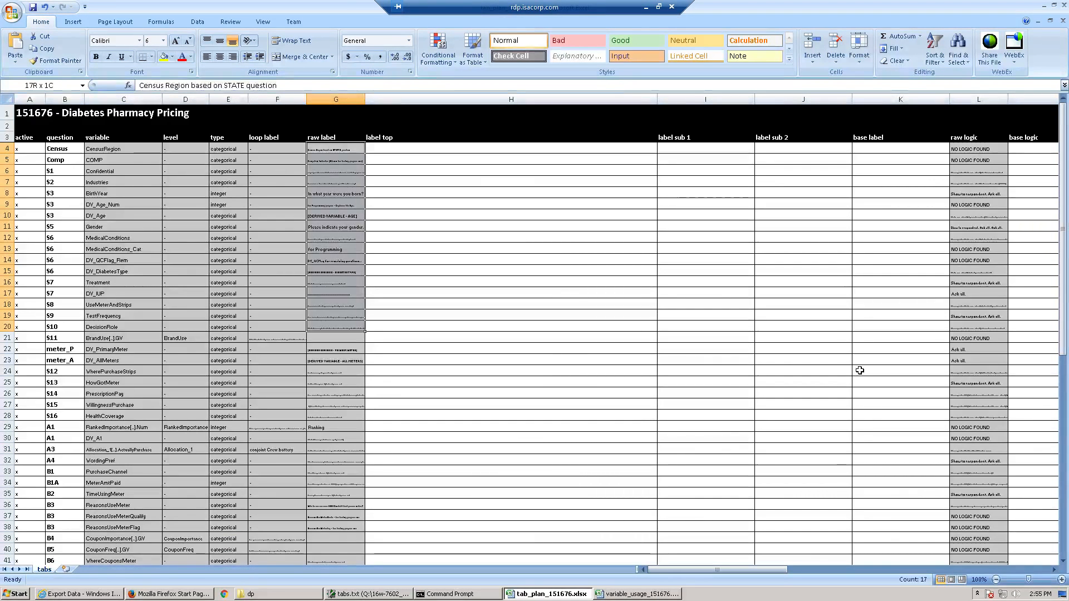
key("shift+Down")
key("shift+Down")
key("shift+Down")
key("shift+Down")
key("shift+Down")
key("shift+Down")
key("shift+Down")
key("shift+Down")
key("shift+Down")
key("shift+Down")
key("shift+Down")
key("shift+Down")
key("shift+Down")
key("shift+Down")
key("shift+Down")
key("shift+Down")
key("shift+Down")
key("shift+Down")
key("shift+Down")
key("shift+Down")
key("shift+Down")
key("shift+Down")
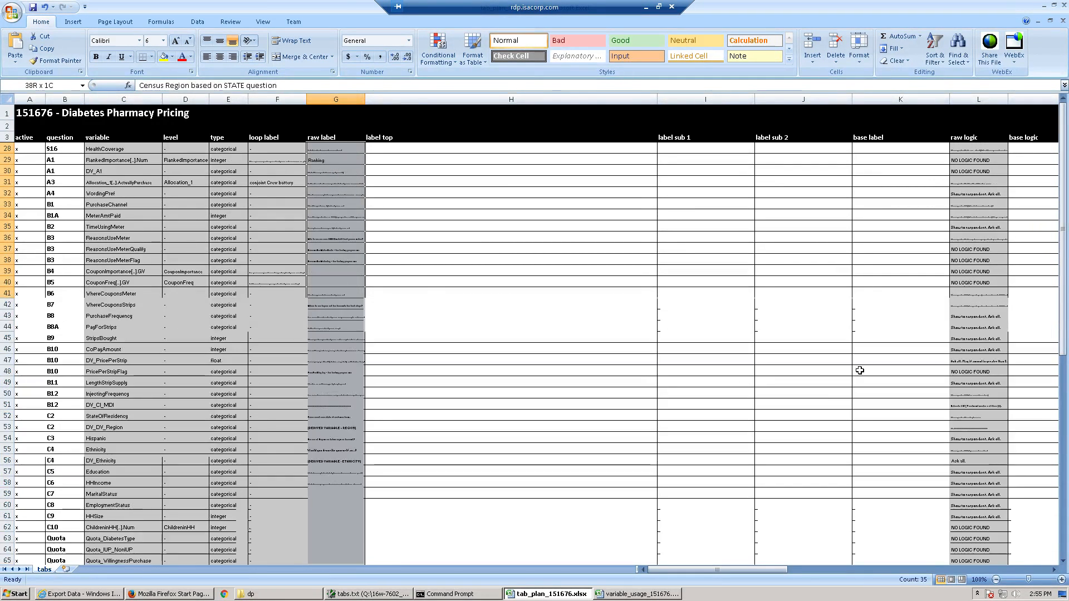
key("ctrl+shift+Down")
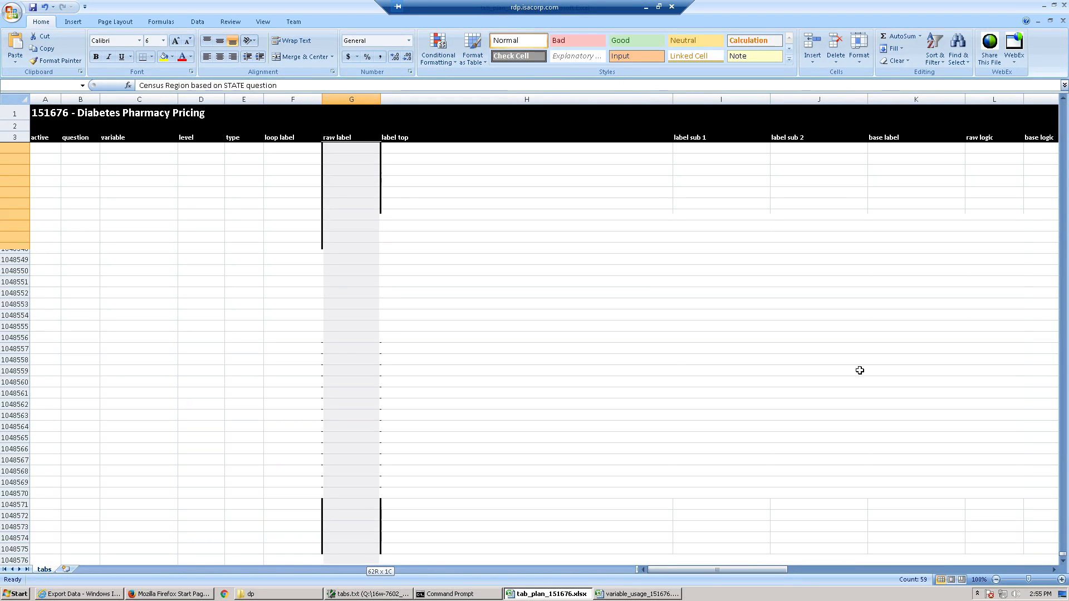
key("ctrl+shift+Up")
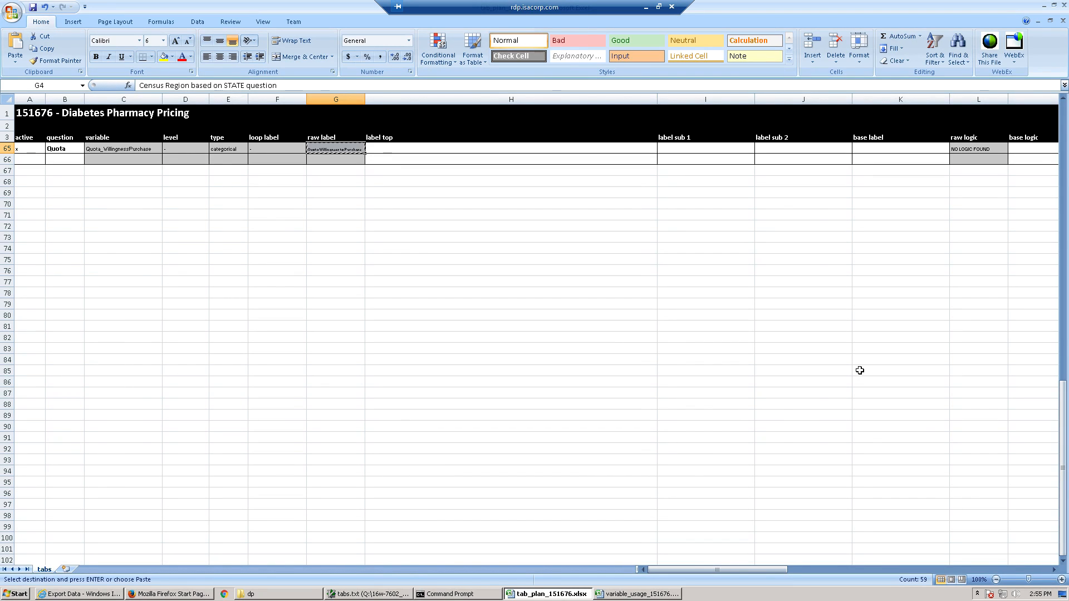
key("Right")
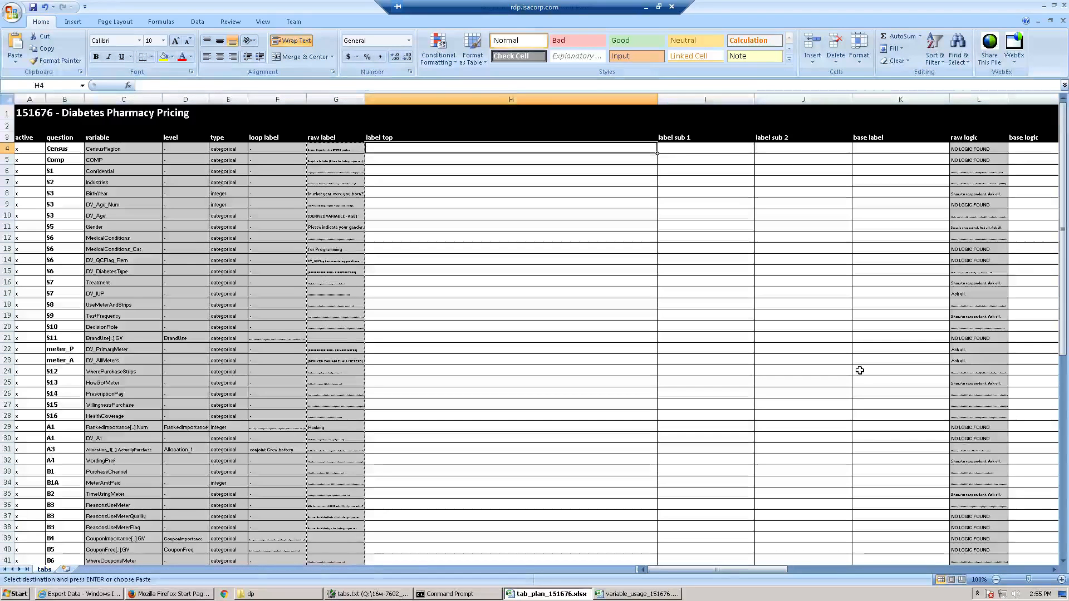
right_click(462, 146)
left_click(492, 190)
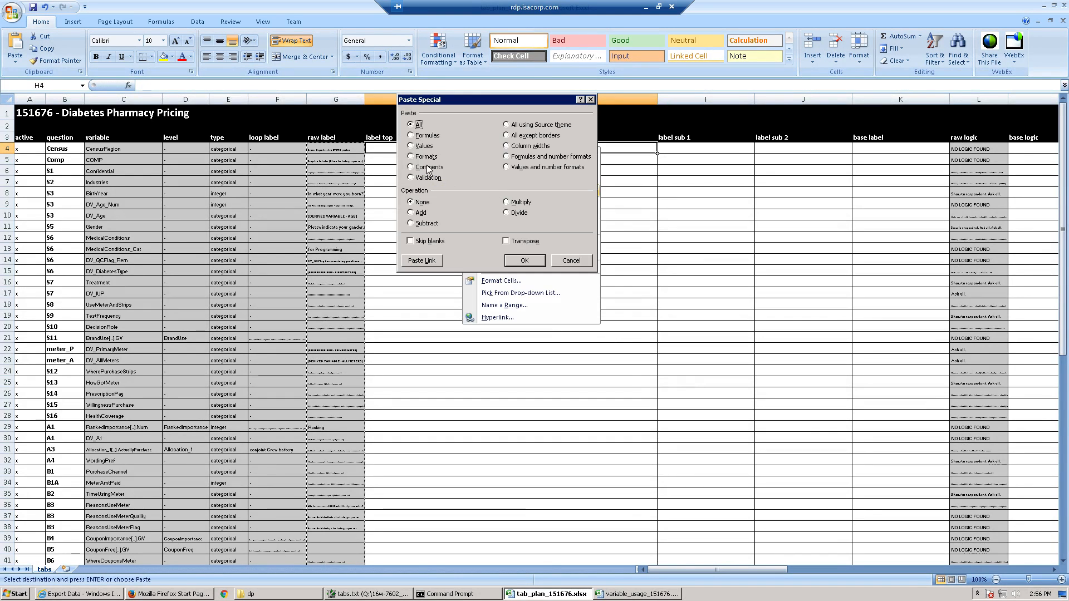
left_click(544, 260)
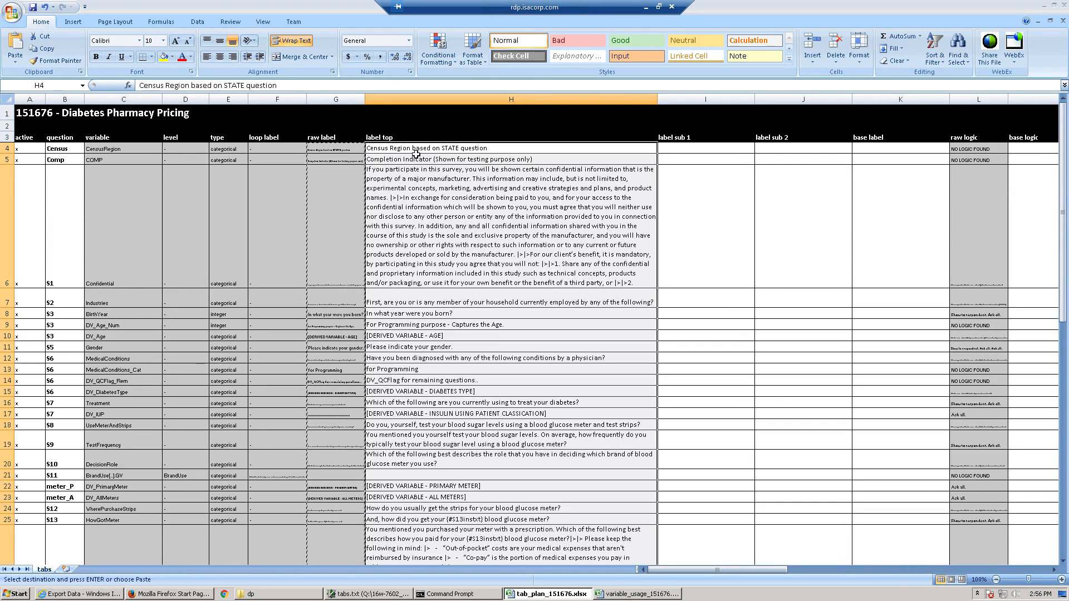
Replace the long label top text of the Confidential variable in H6 with "confideniality statement"
key("Down")
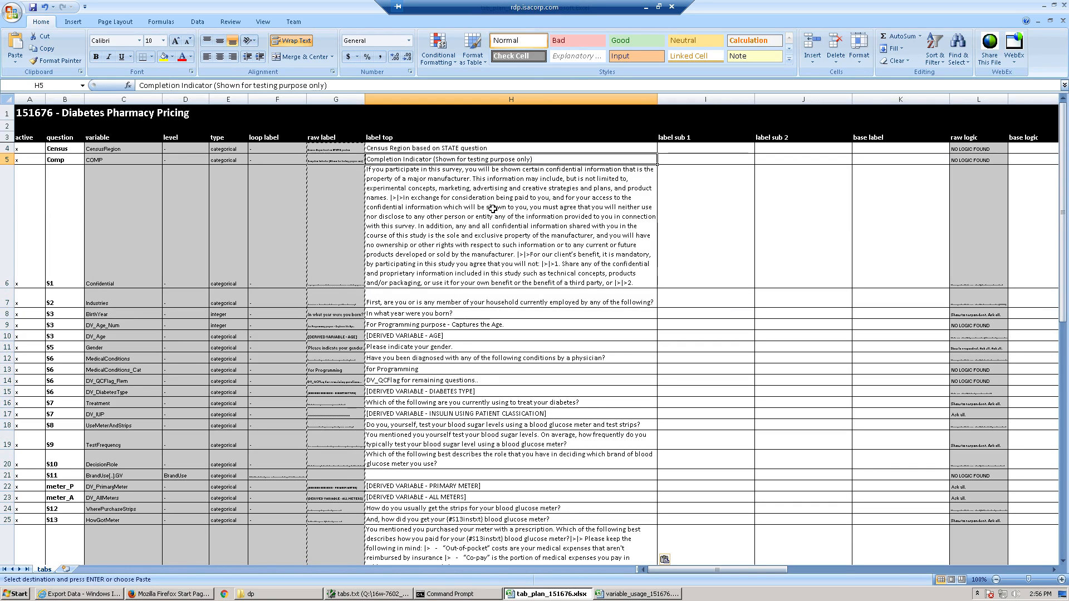
left_click(497, 207)
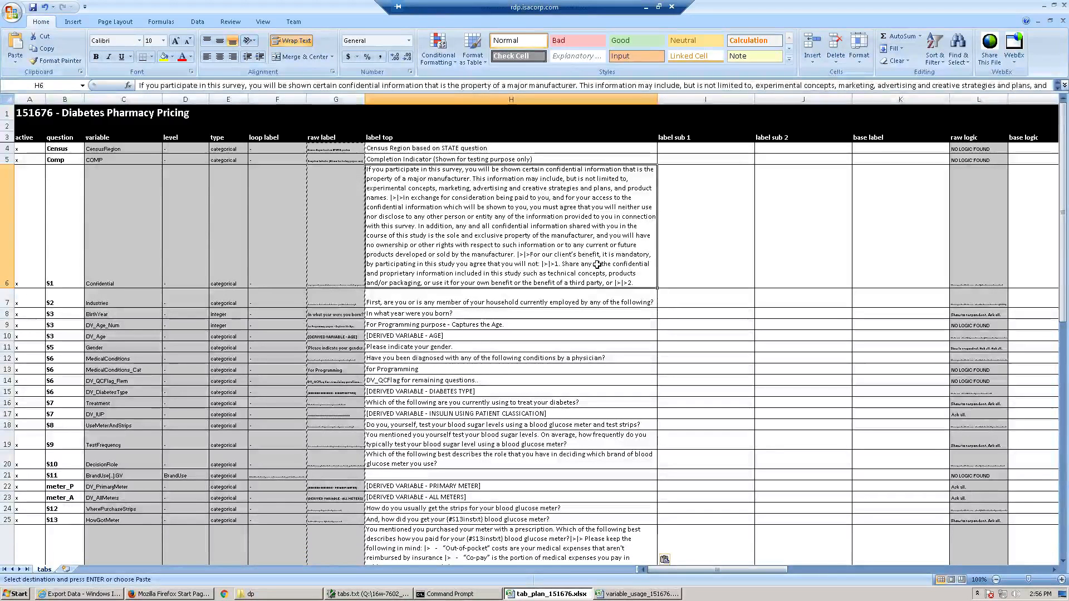
type("c")
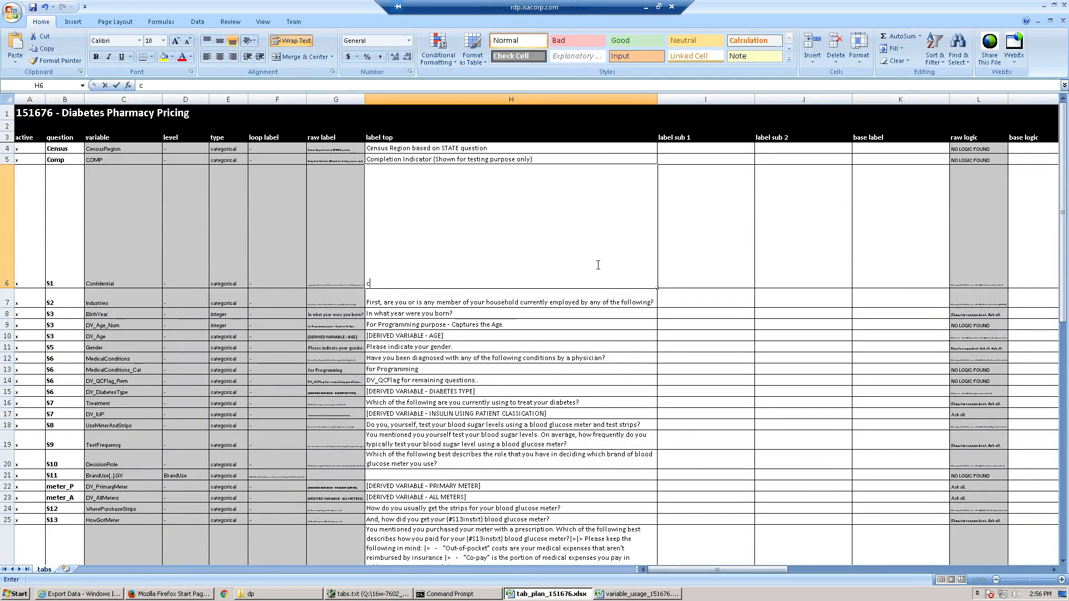
type("onfideniali")
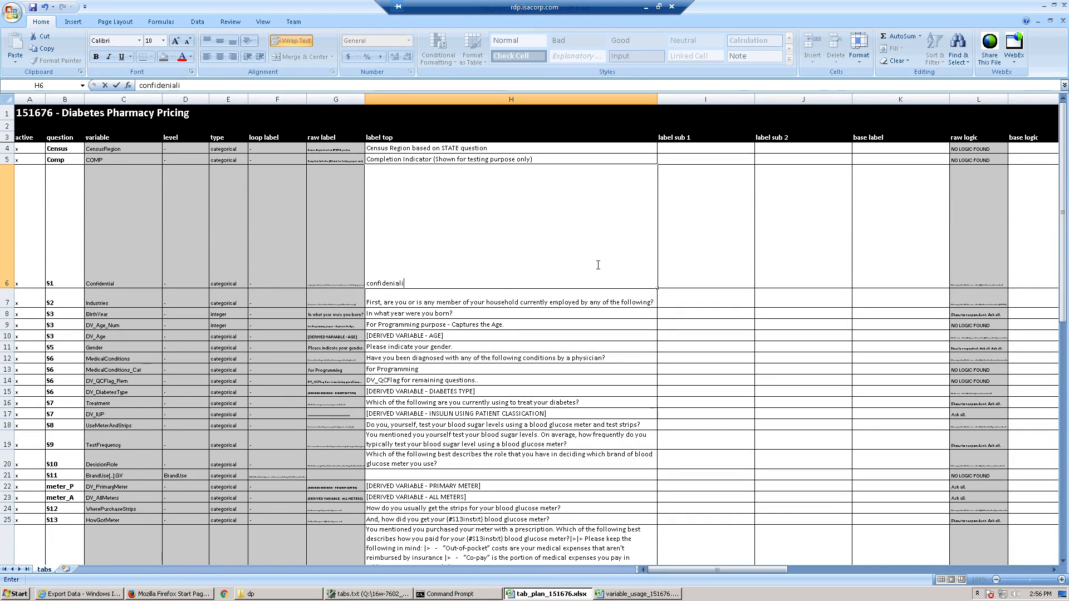
type("ty statement")
key("Return")
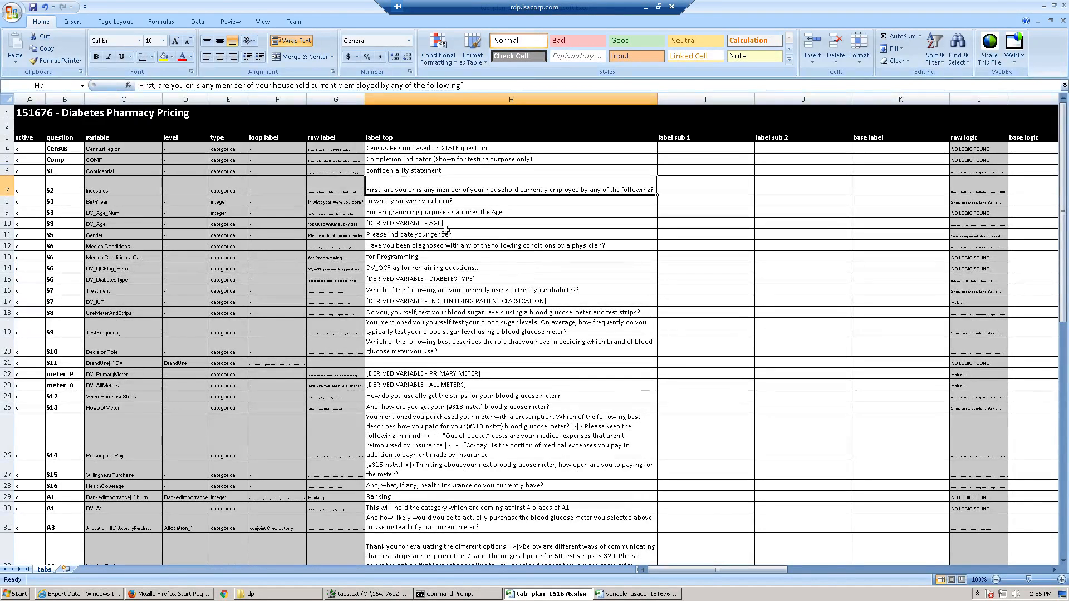
Review the label top texts from DV_AllMeters down to StripsBought, and the loop label of RankedImportance in F29
left_click(495, 385)
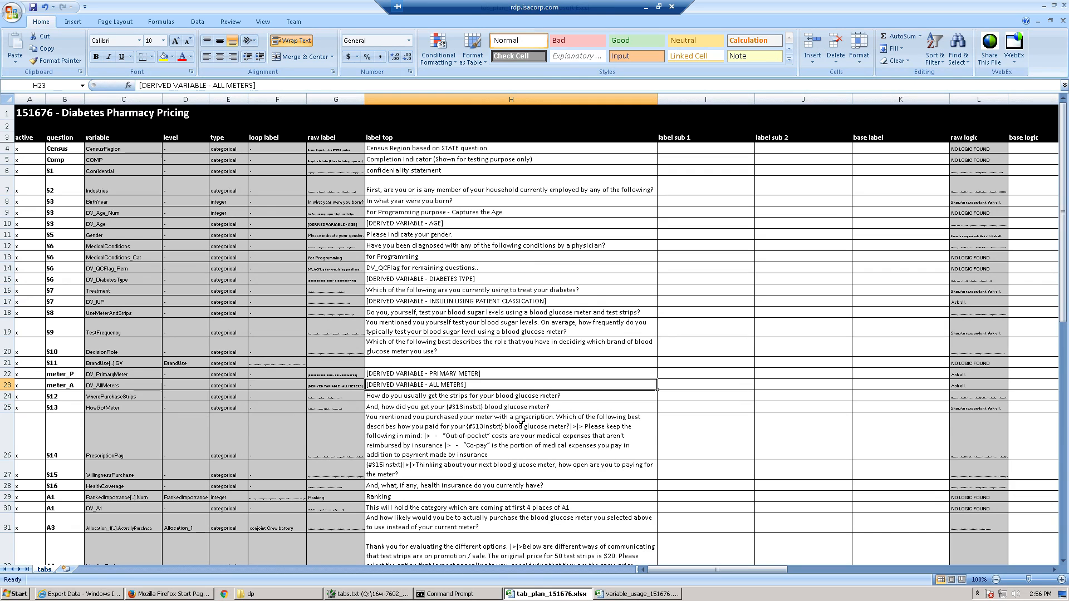
scroll(560, 426, "down", 2)
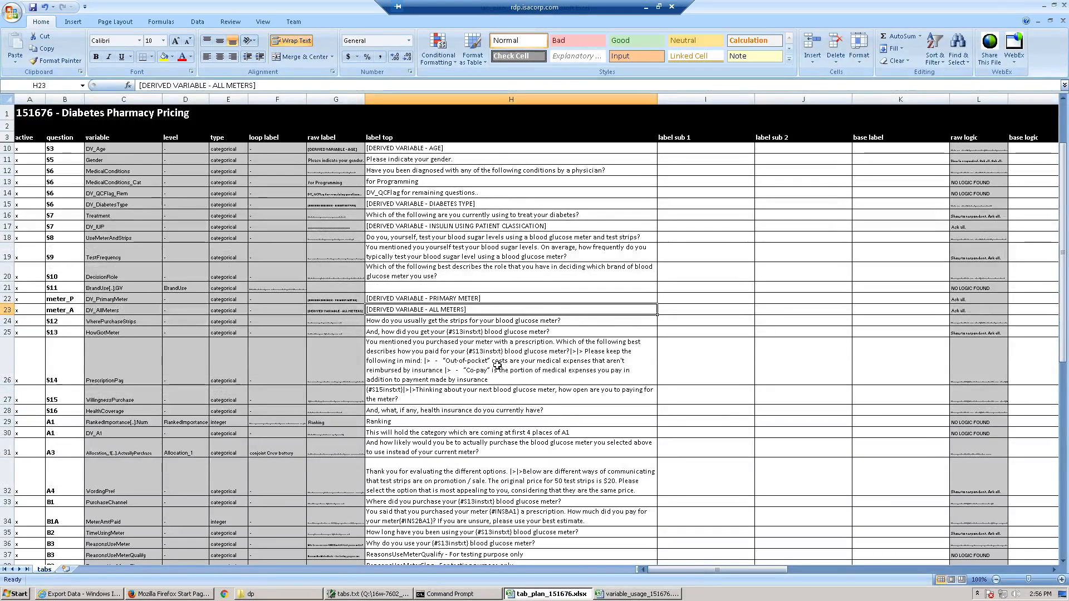
left_click(538, 361)
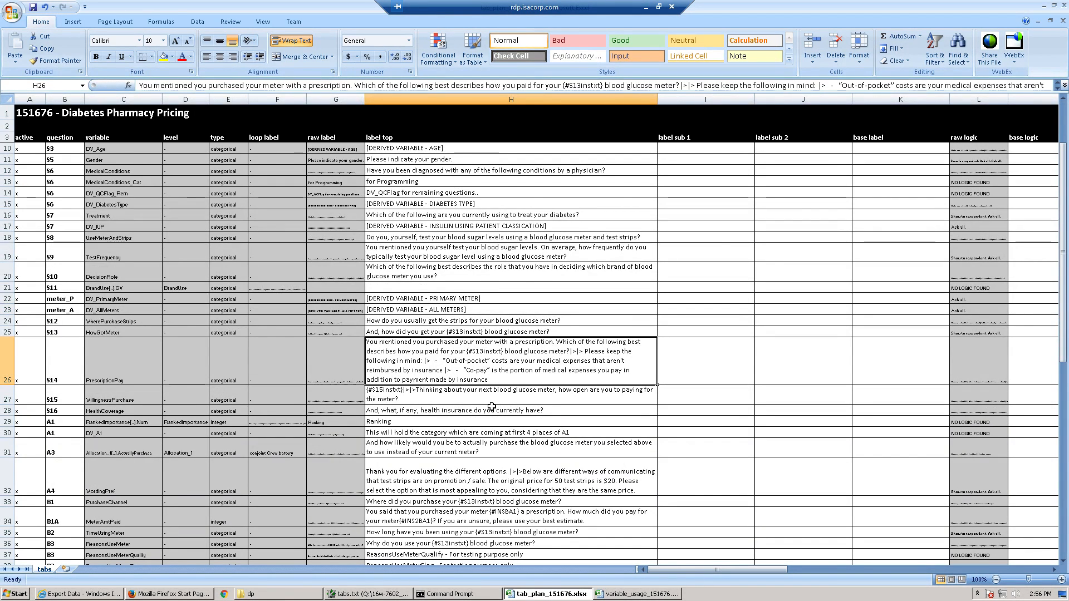
scroll(510, 439, "down", 1)
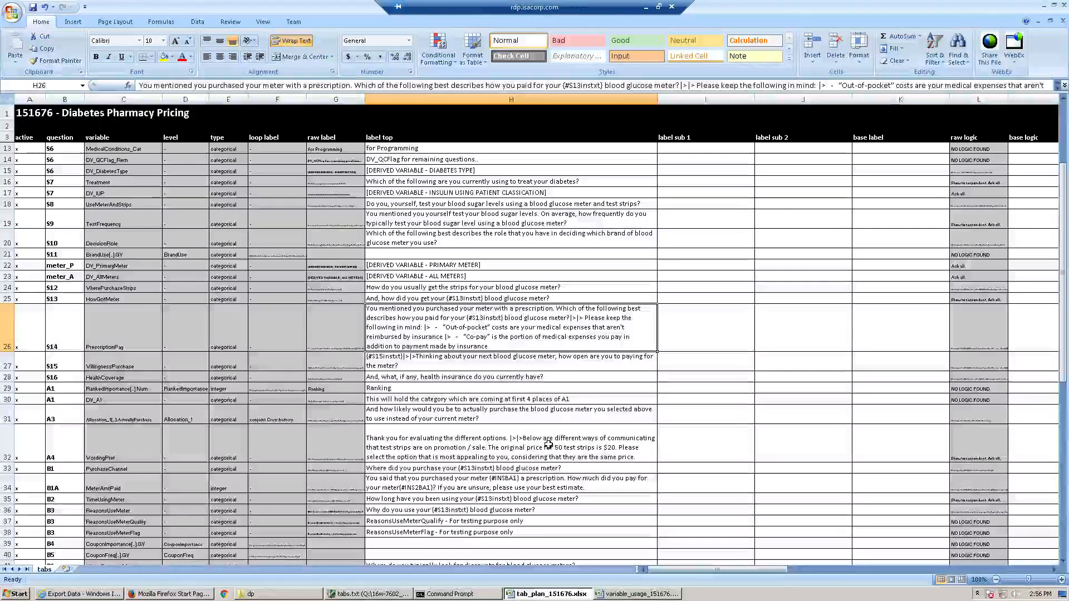
scroll(551, 443, "down", 1)
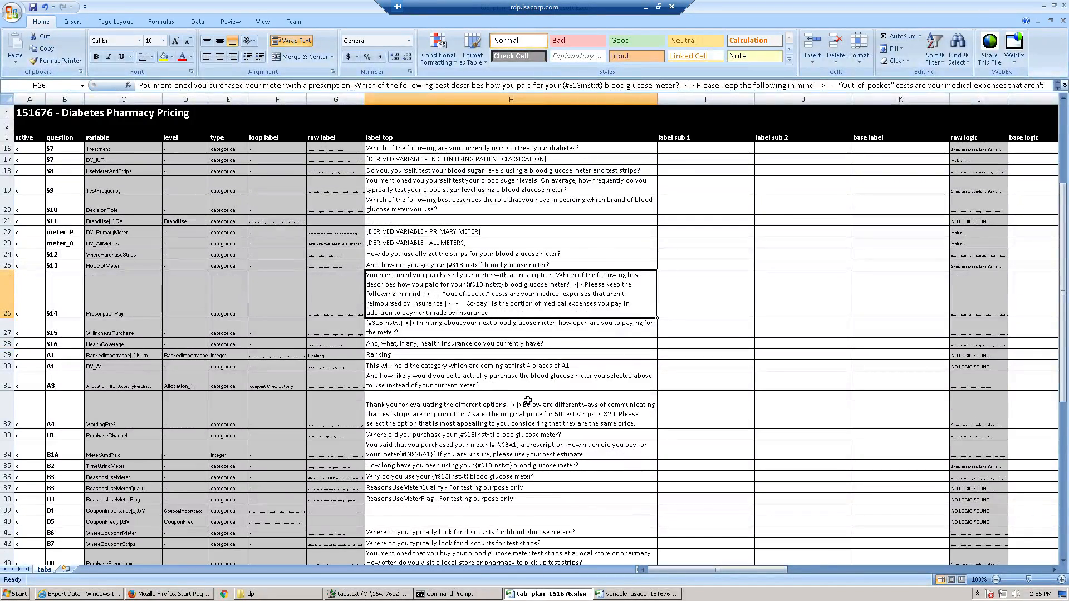
scroll(538, 402, "down", 1)
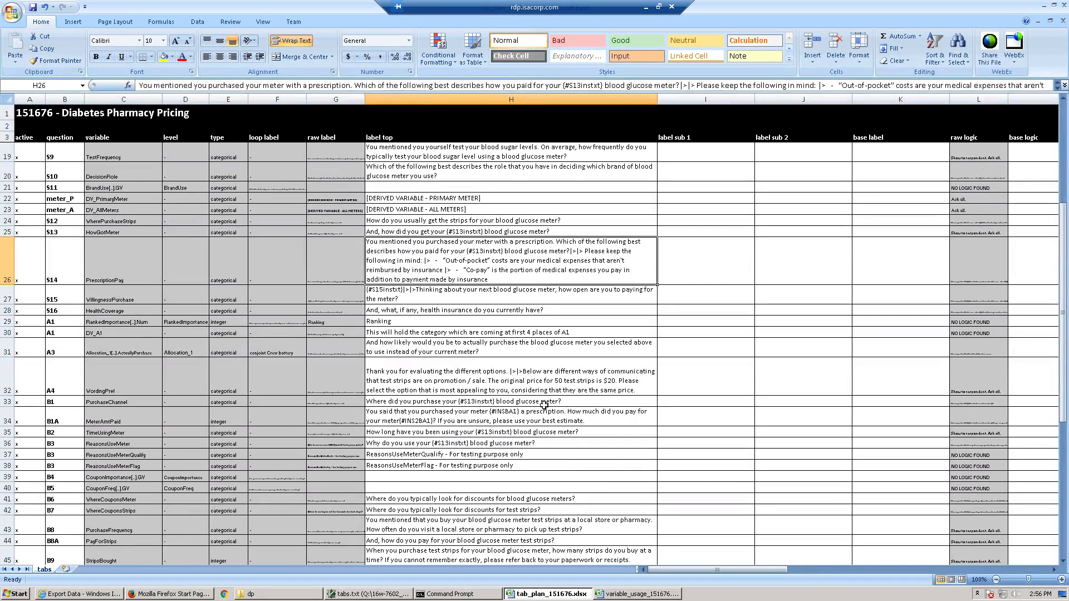
left_click(283, 325)
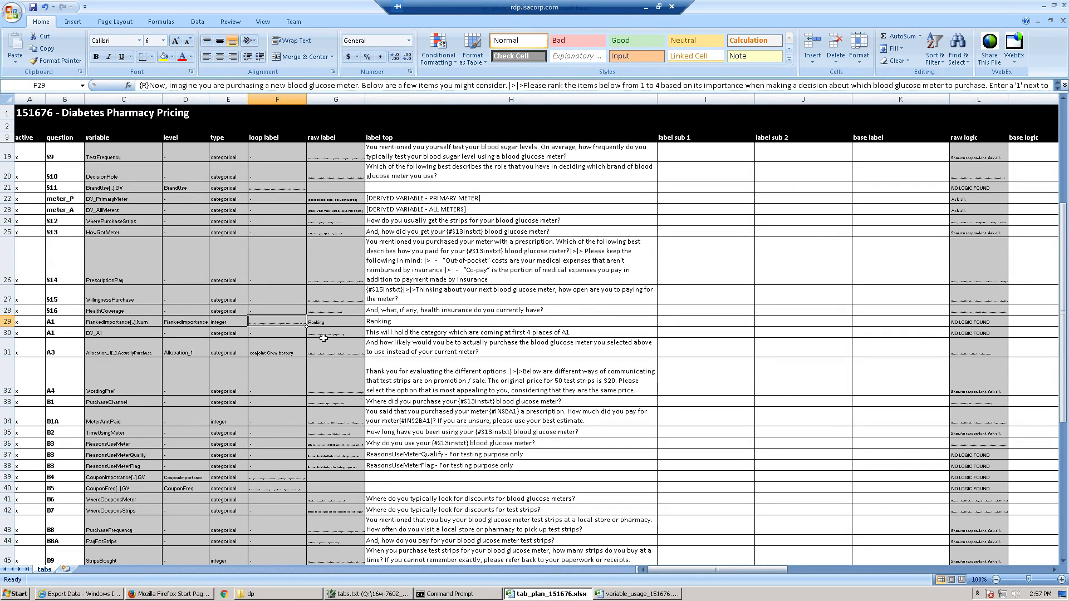
key("ctrl+c")
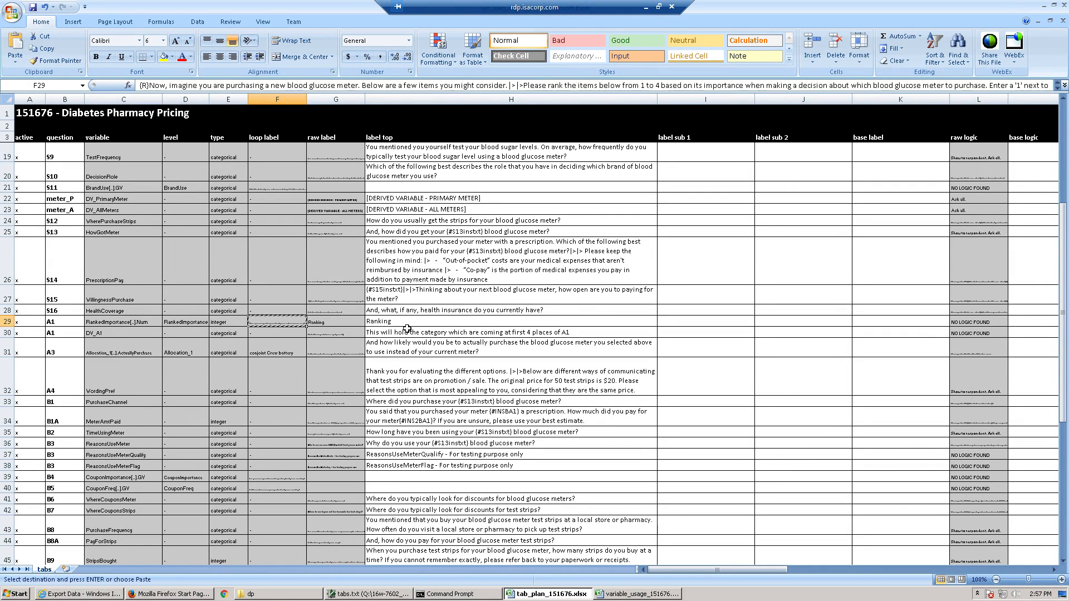
Copy the loop label of BrandUse in F21 into its empty label top cell H21 as values only
left_click(281, 183)
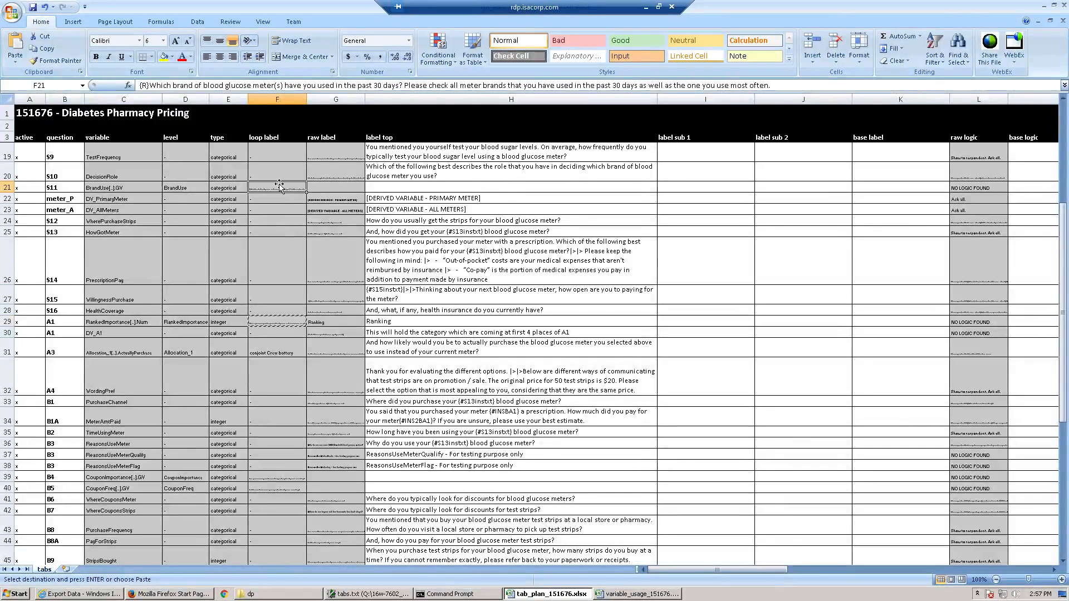
key("ctrl+c")
left_click(393, 187)
key("ctrl+v")
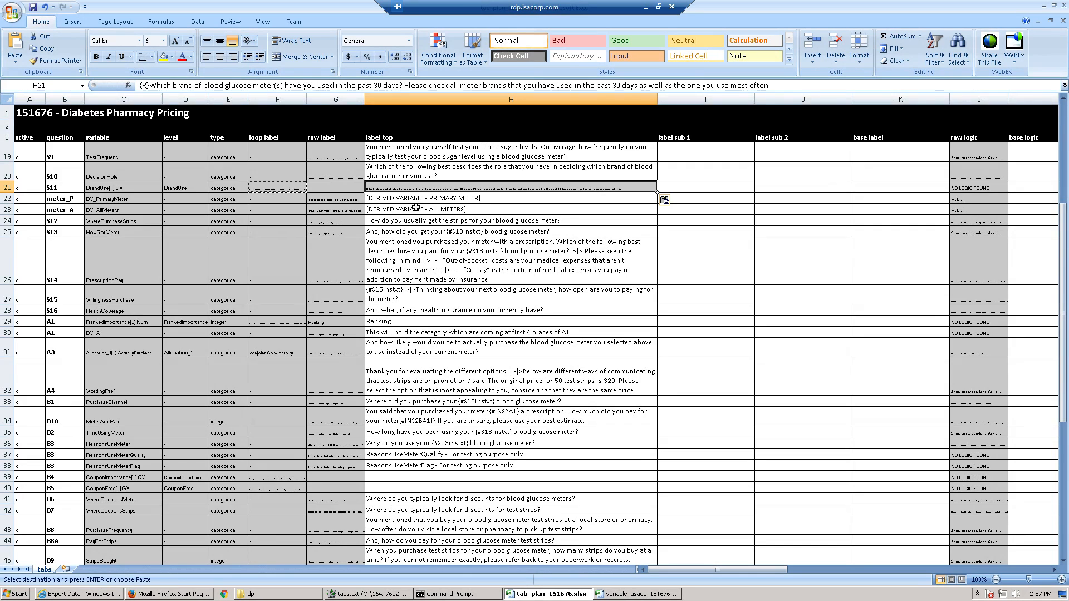
key("ctrl+z")
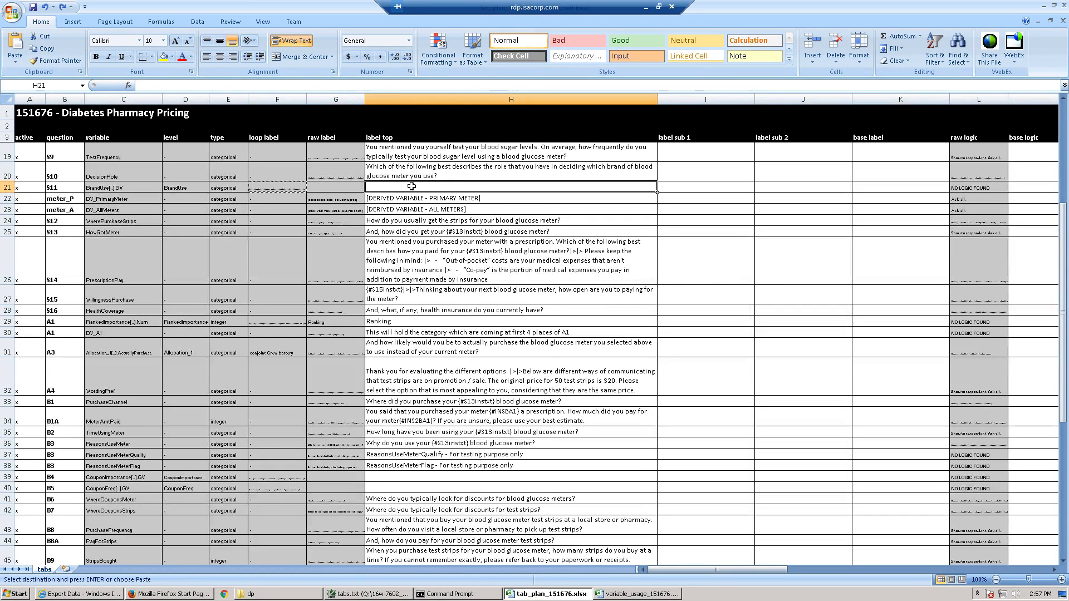
right_click(411, 186)
left_click(413, 217)
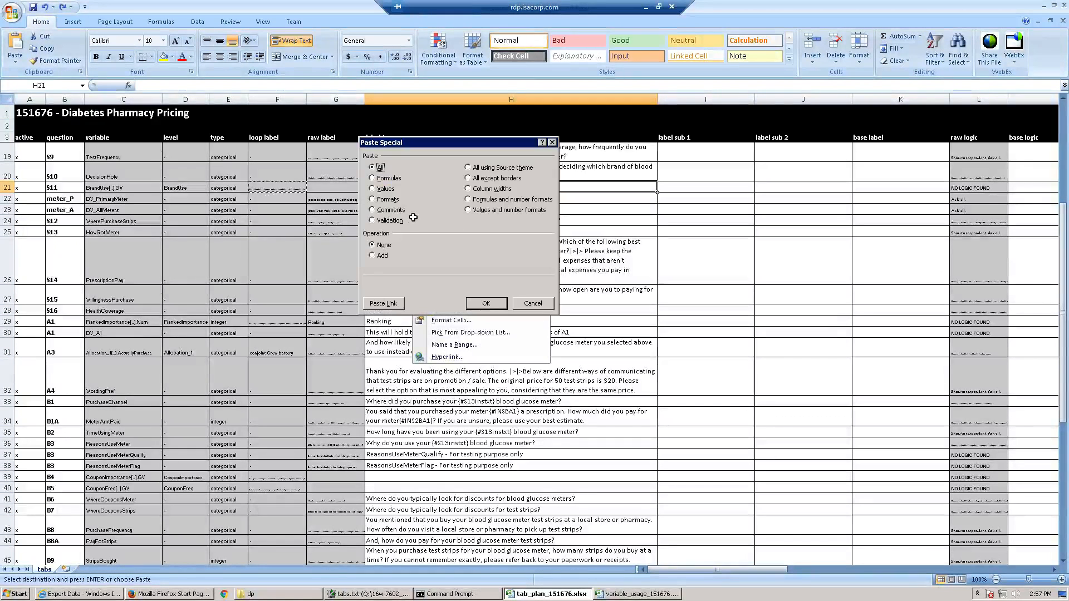
left_click(386, 189)
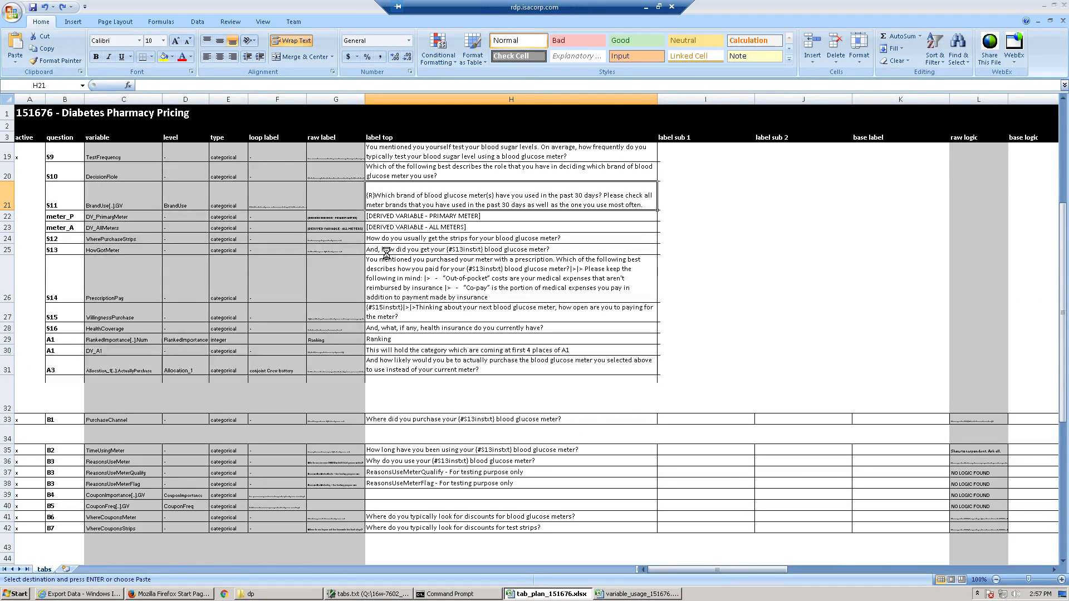
left_click(267, 198)
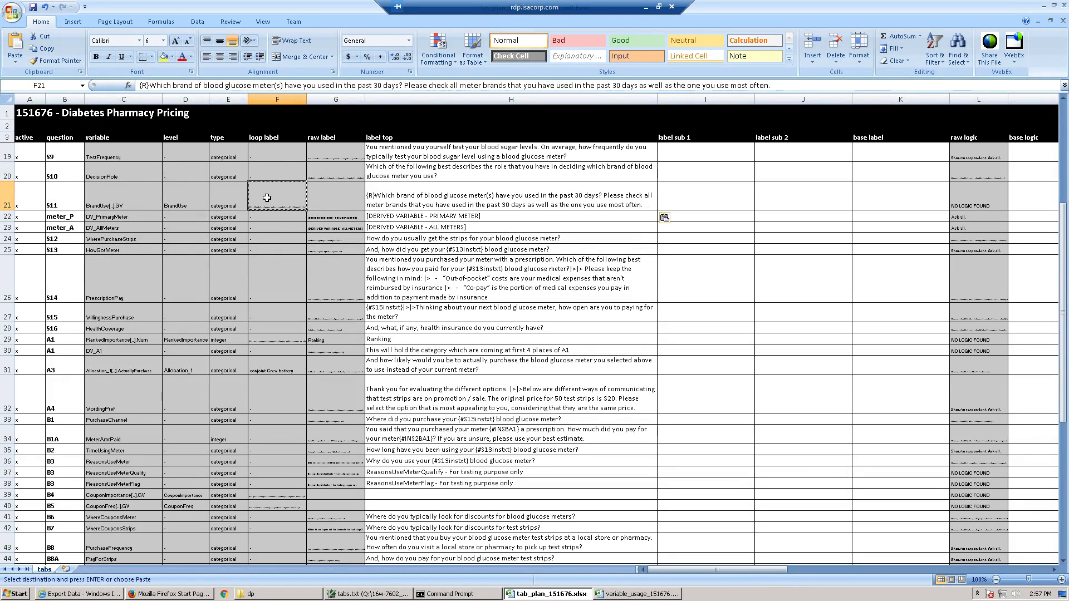
type("`")
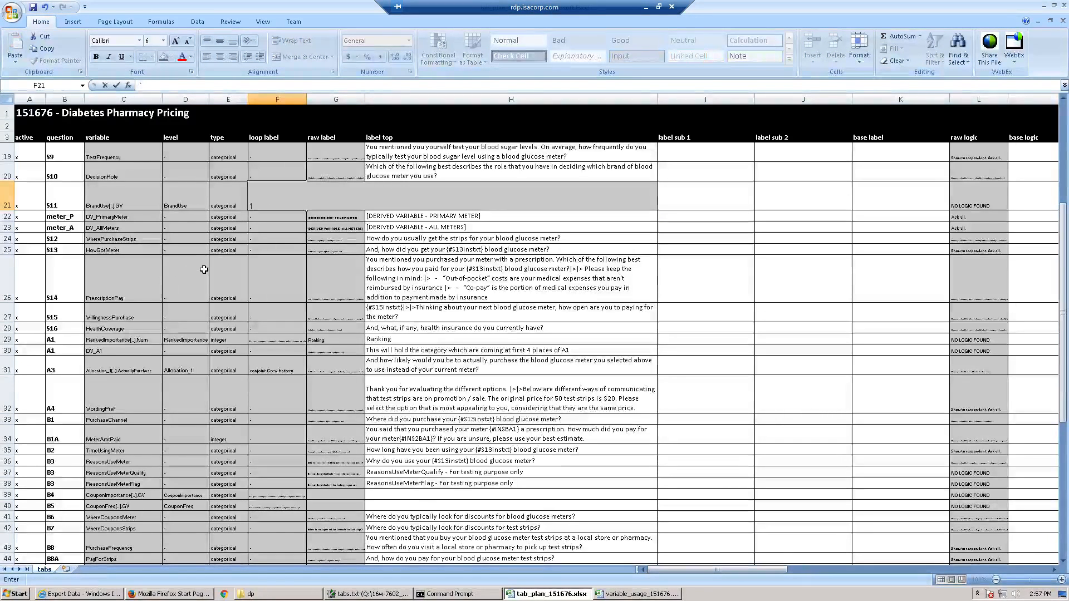
key("Escape")
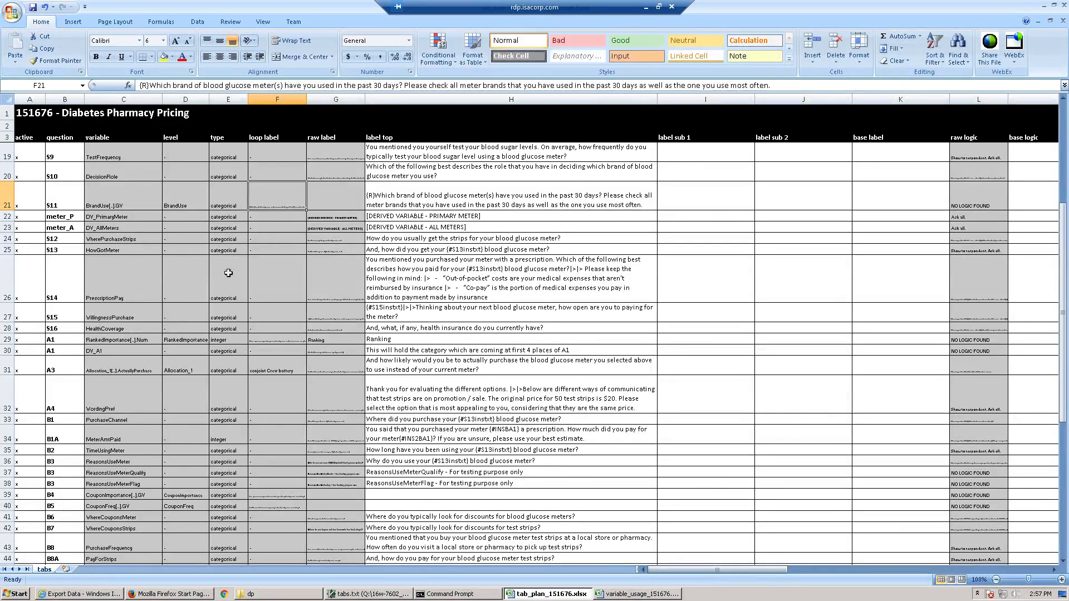
left_click(495, 205)
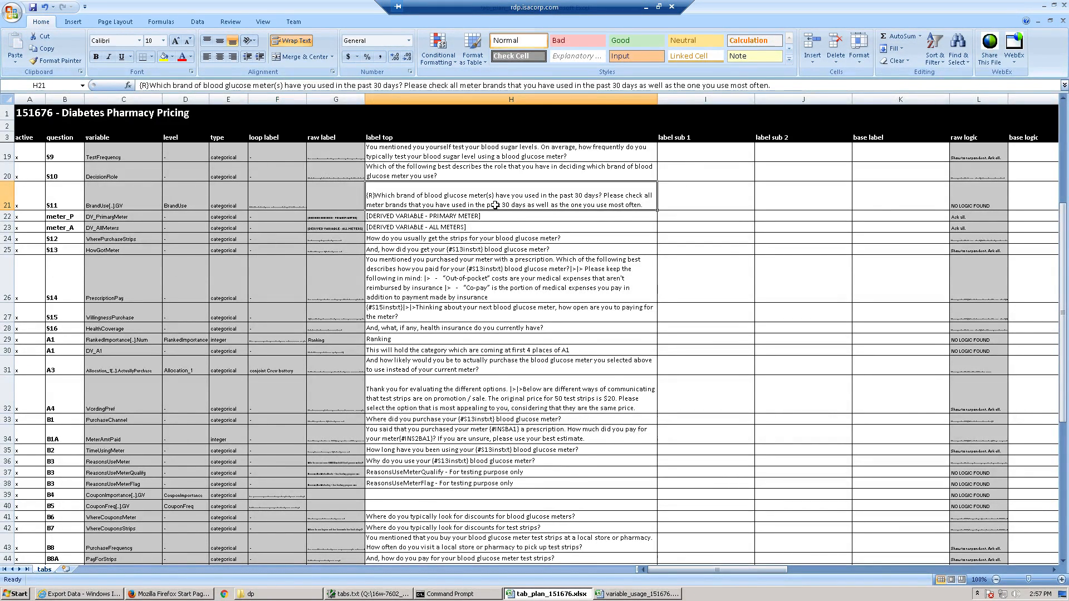
Copy the loop label of RankedImportance in F29 over its label top text in H29 as values only
left_click(264, 198)
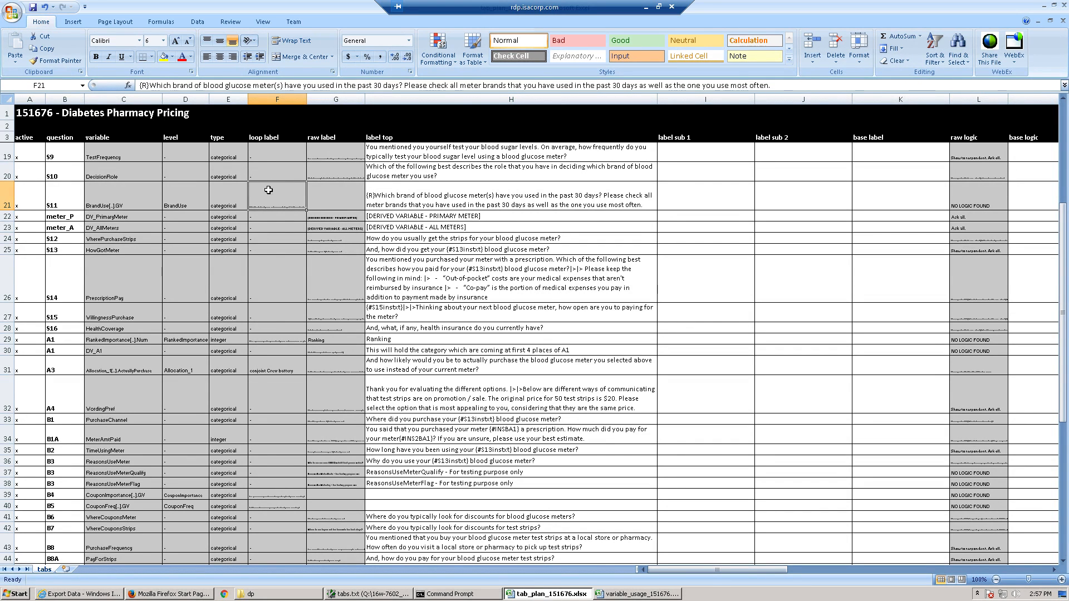
left_click(278, 337)
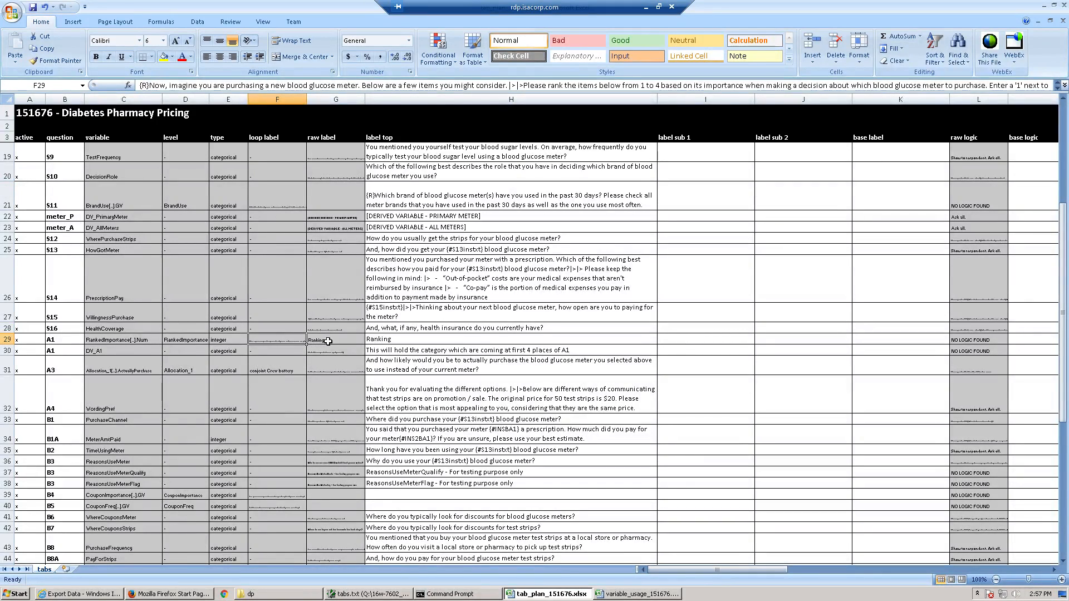
key("ctrl+c")
right_click(392, 341)
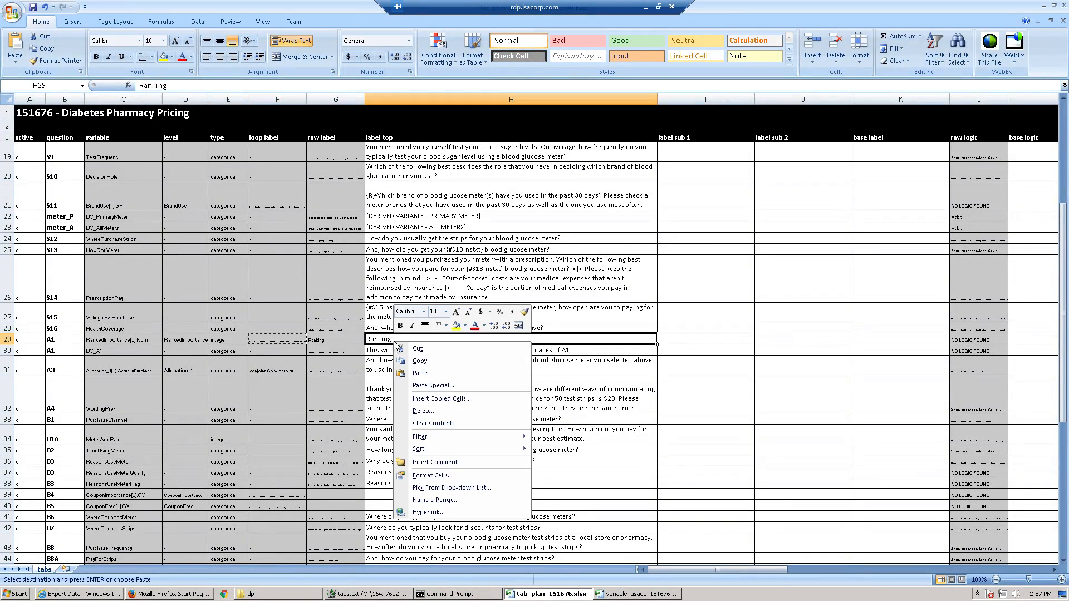
left_click(425, 386)
left_click(352, 340)
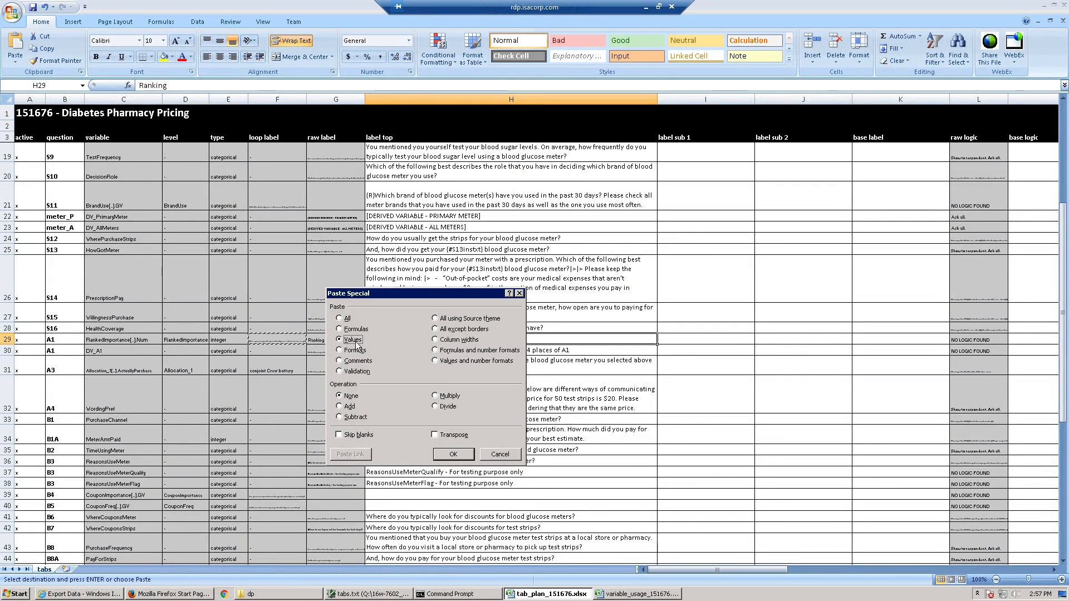
left_click(452, 454)
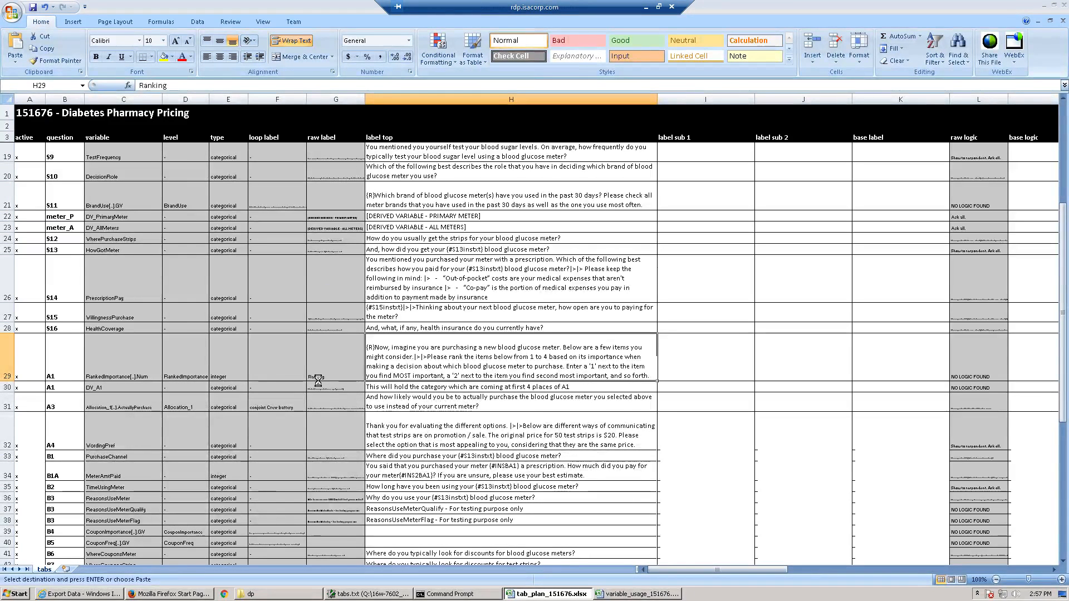
Copy the loop labels of CouponImportance and CouponFreq in F39:F40 into their empty label top cells from H39 as values only
left_click(285, 404)
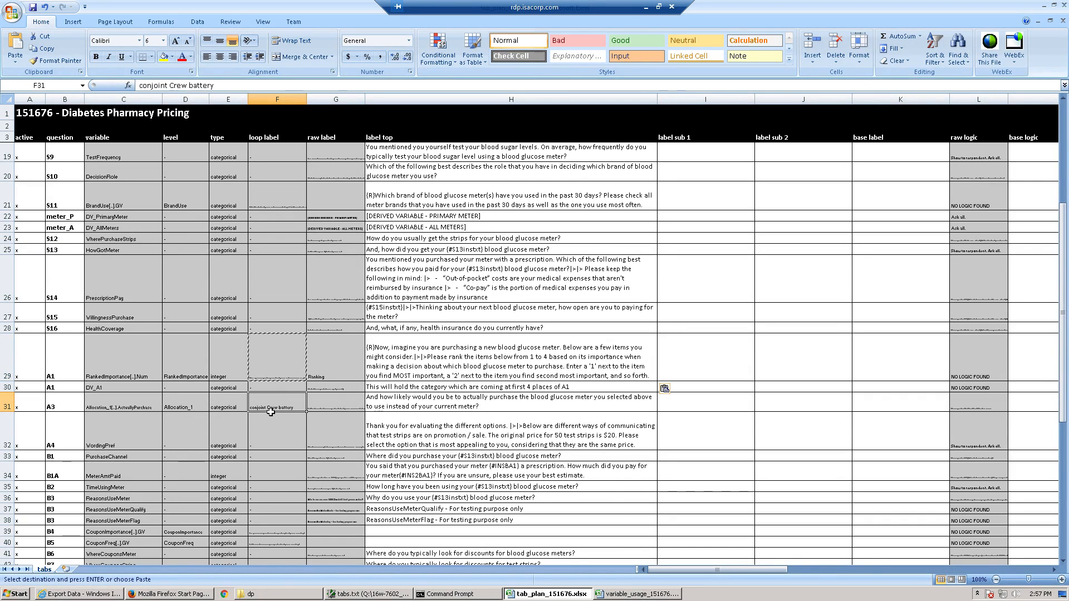
left_click(268, 532)
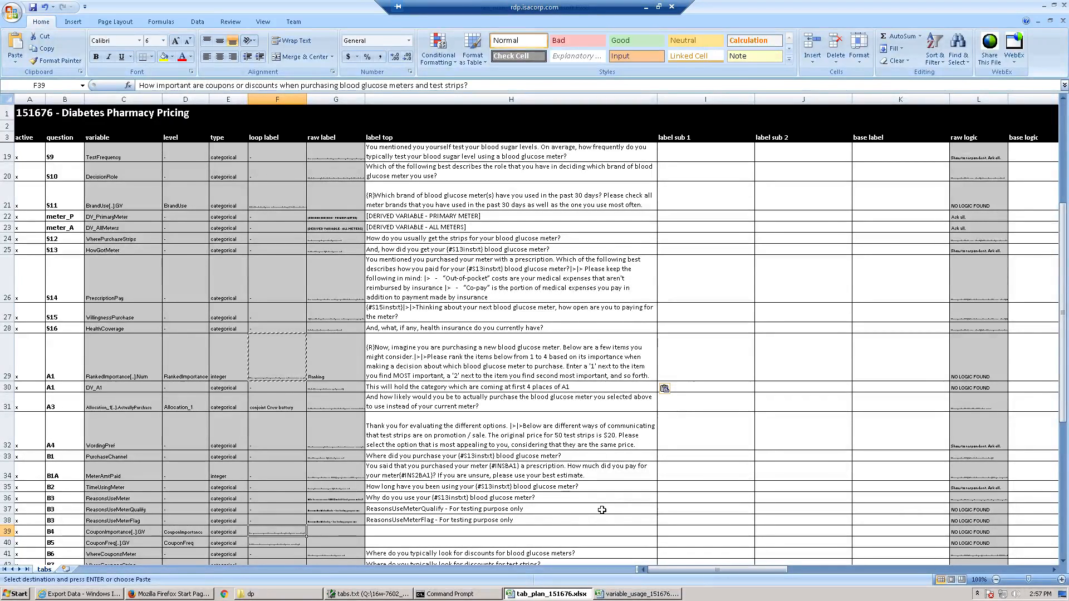
key("shift+Down")
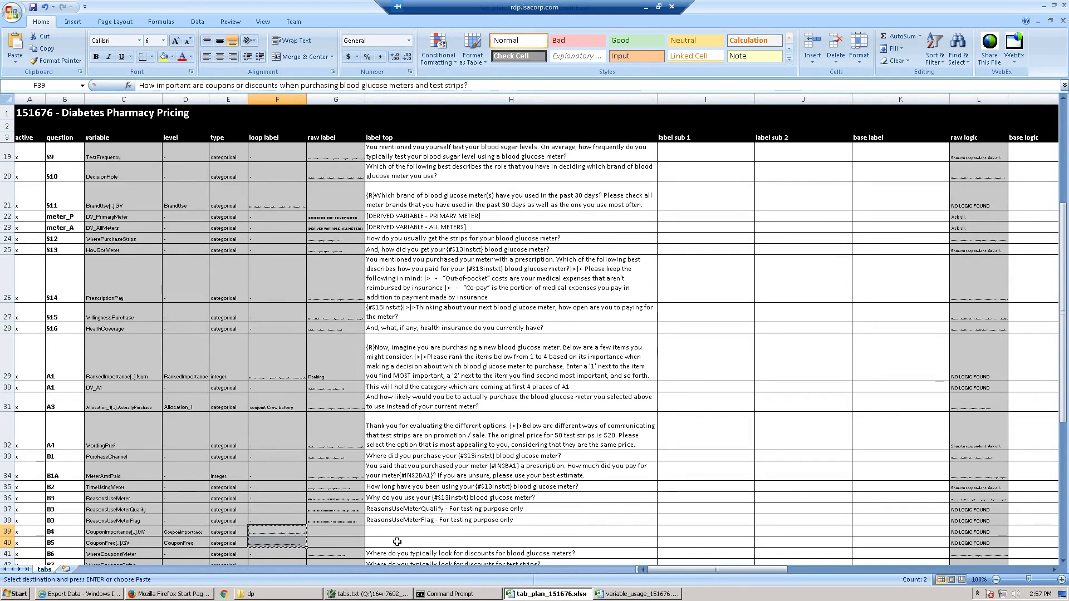
key("ctrl+c")
right_click(404, 532)
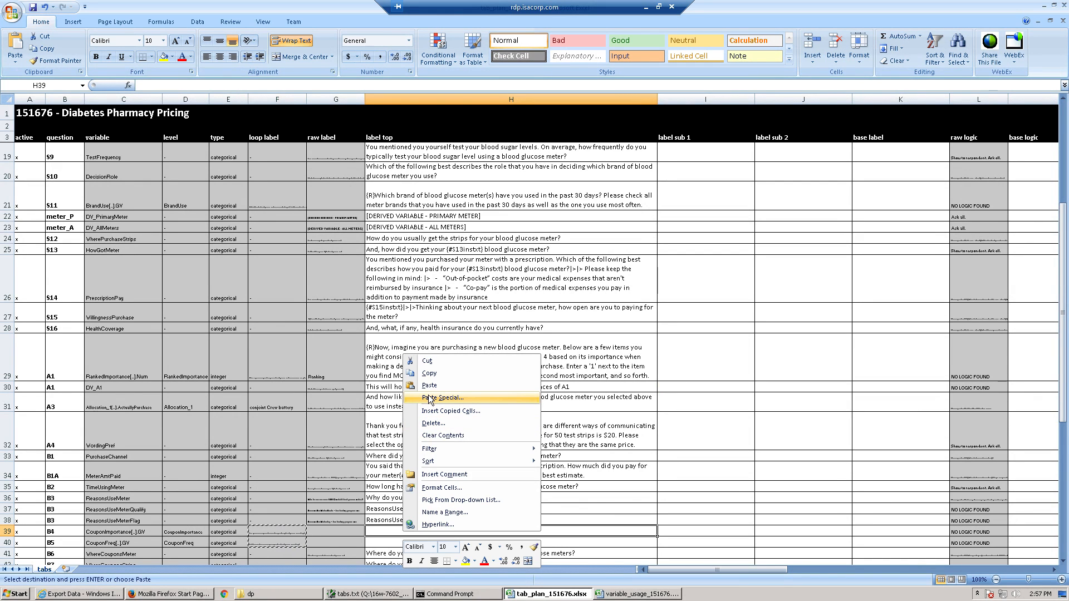
left_click(429, 398)
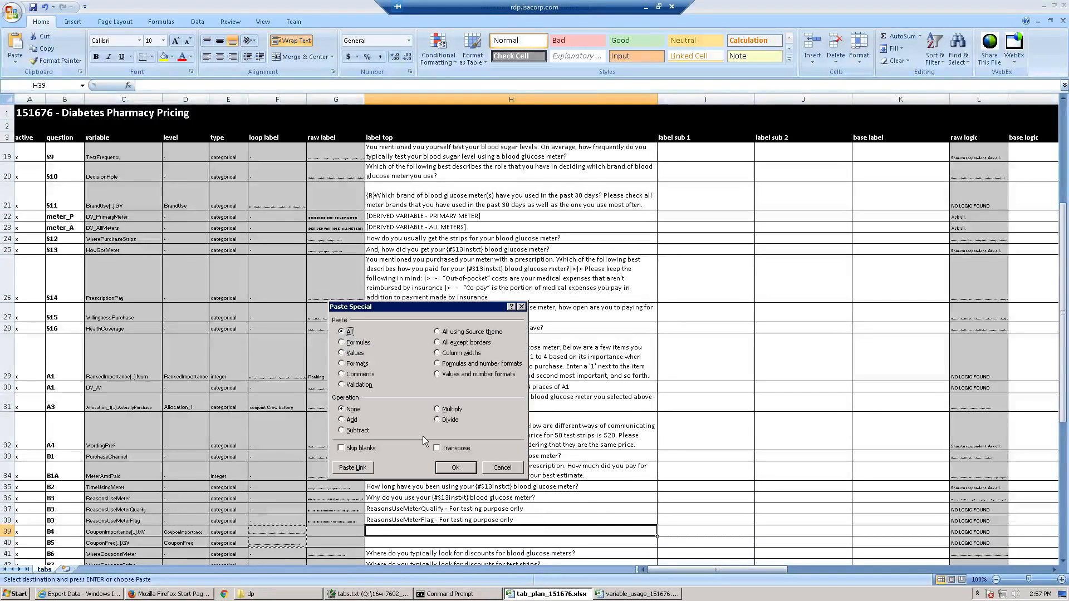
left_click(354, 354)
left_click(454, 467)
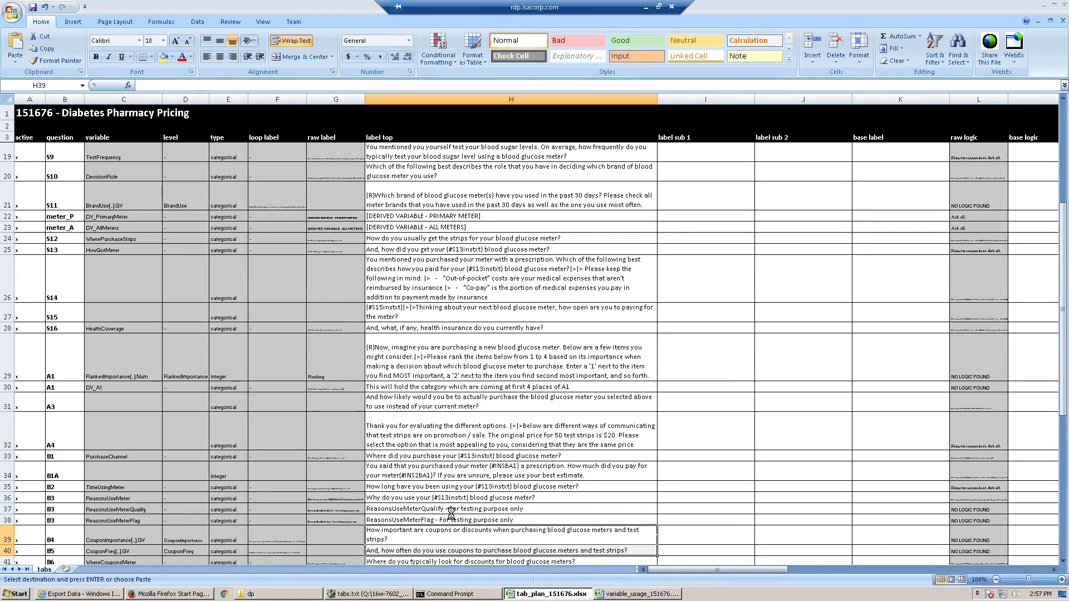
Copy the loop label of ChildreninHH in F62 over its label top text in H62 as values only
scroll(451, 515, "down", 2)
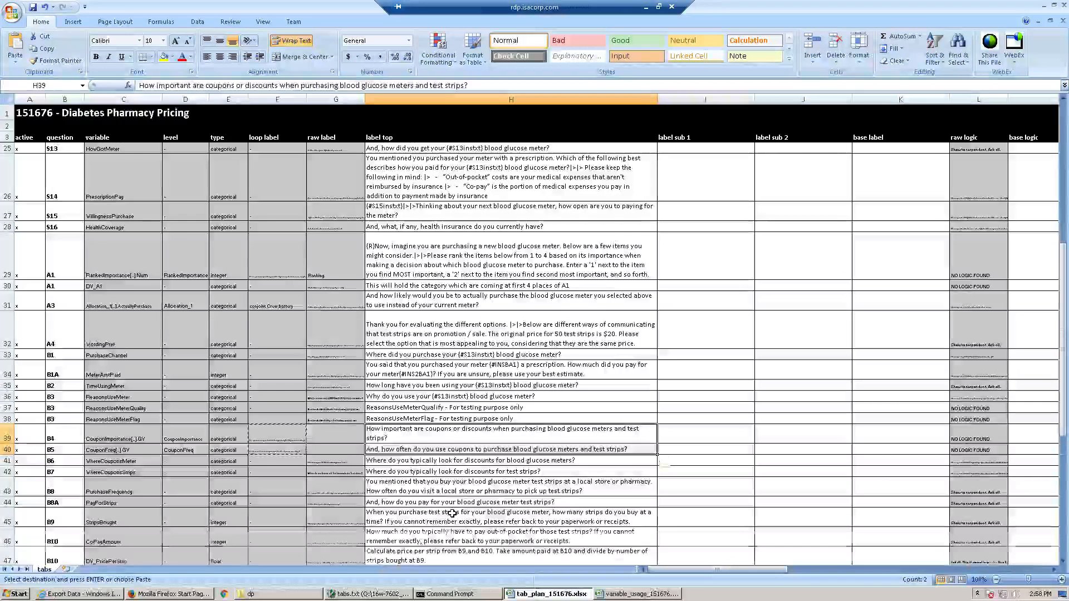
scroll(451, 514, "down", 1)
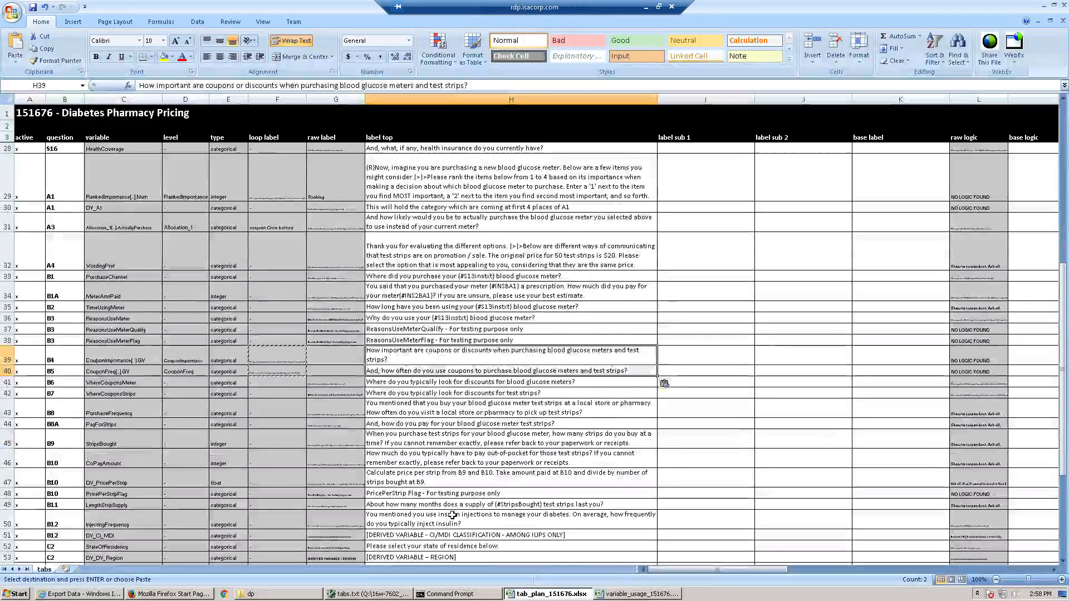
scroll(451, 514, "down", 4)
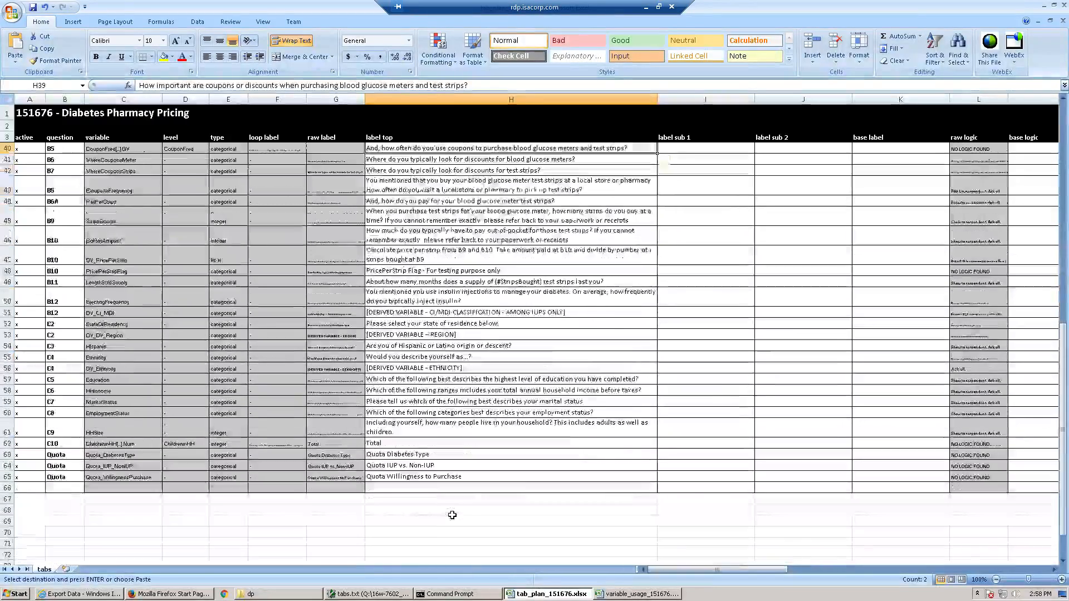
left_click(270, 443)
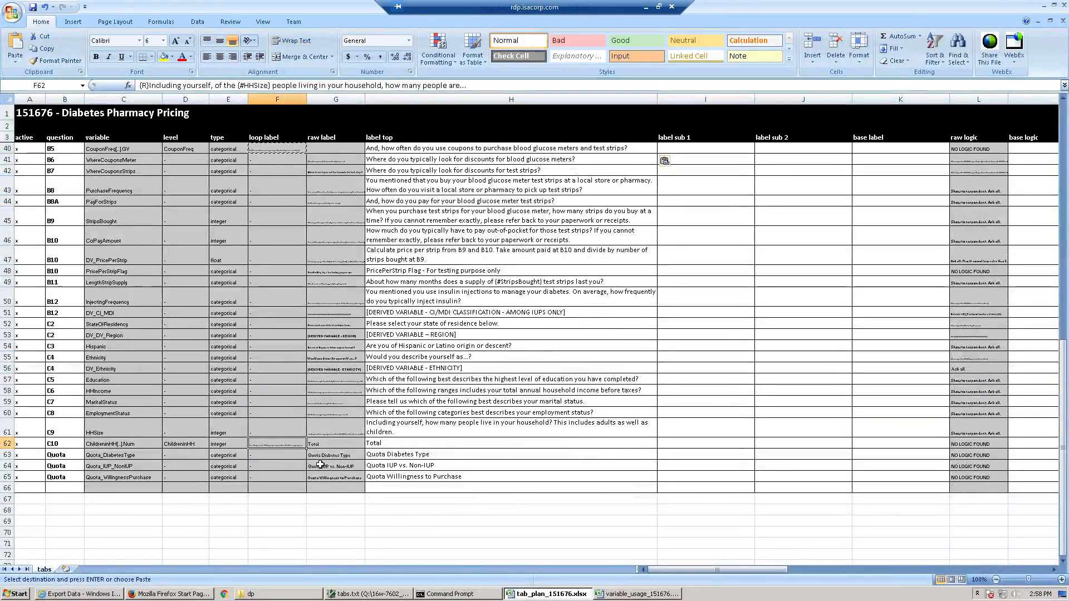
key("ctrl+c")
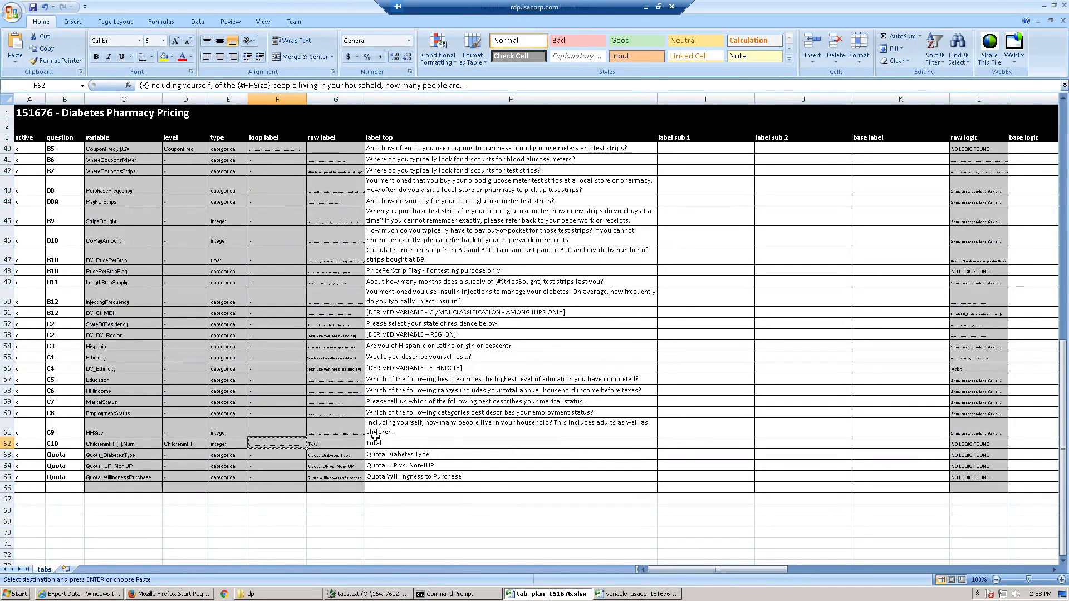
right_click(375, 437)
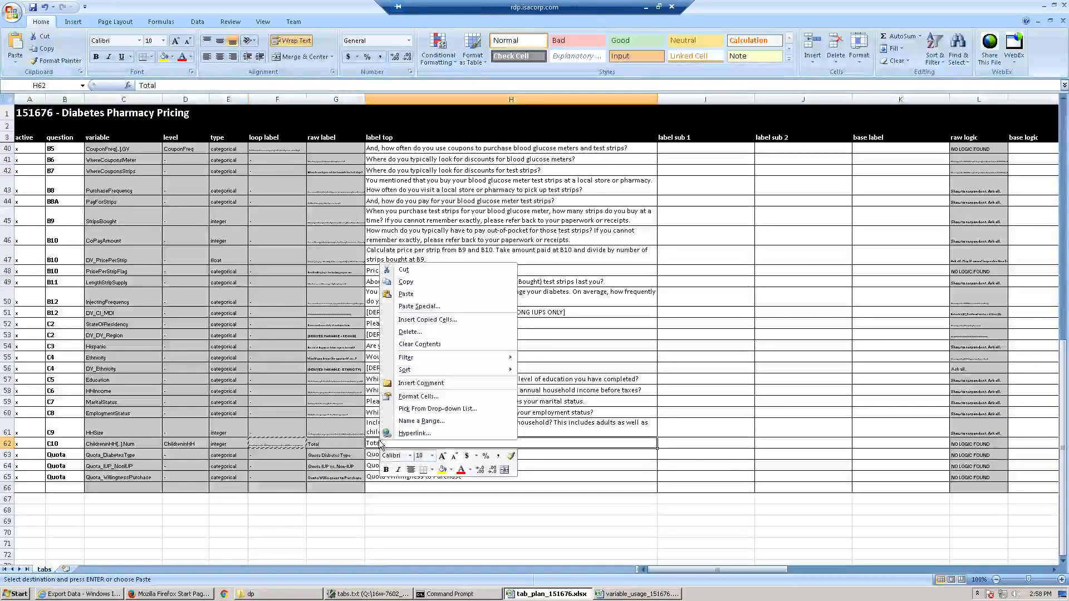
left_click(414, 310)
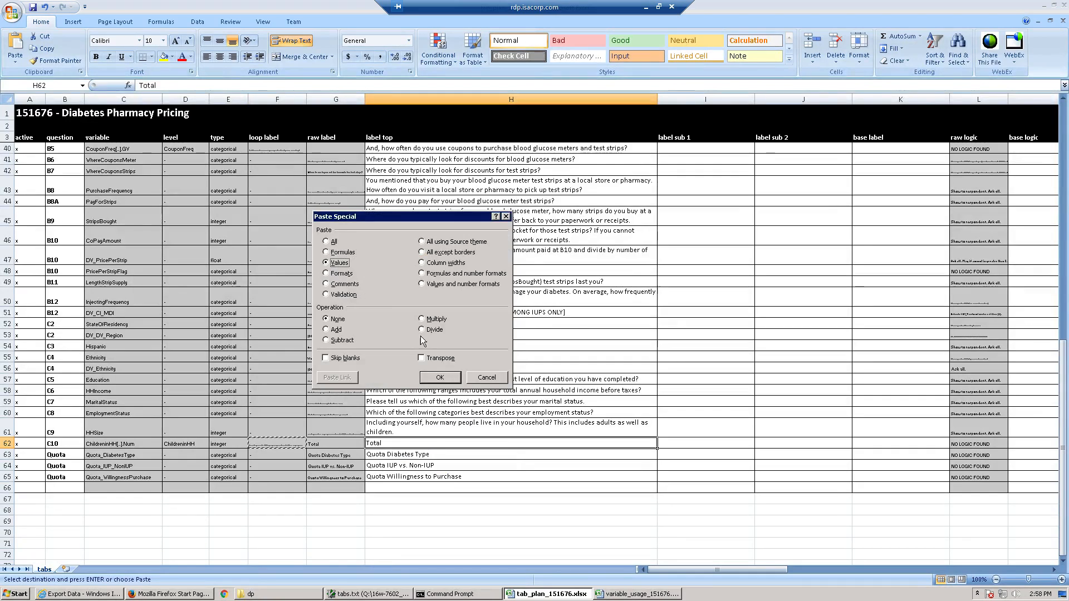
left_click(458, 378)
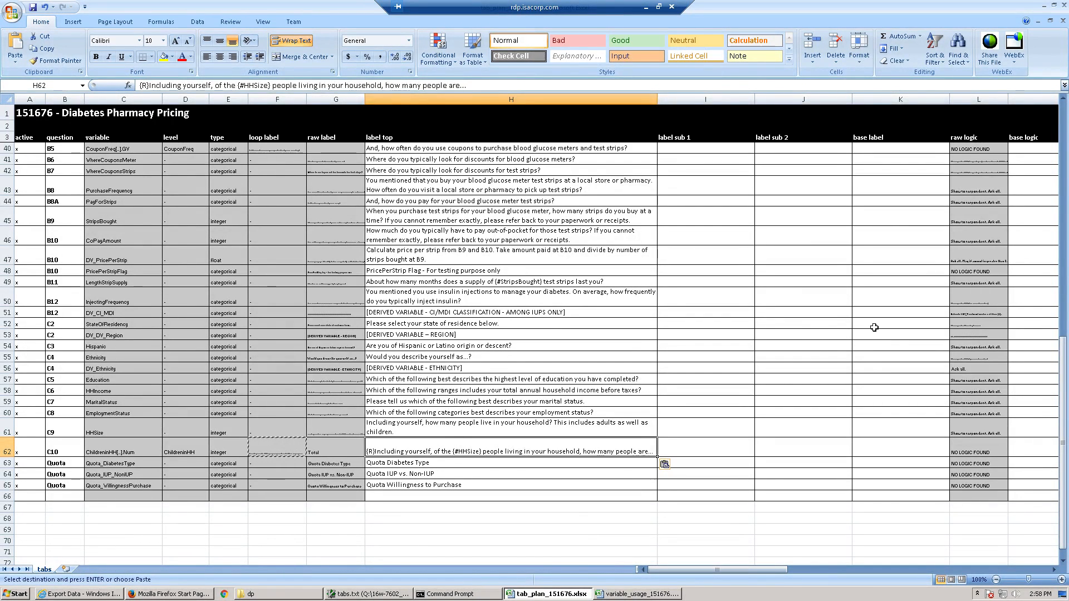
Try to find the blank base label cells from K5 to K65, with "Those Responding" as the replacement text
left_click(898, 326)
key("ctrl+Up")
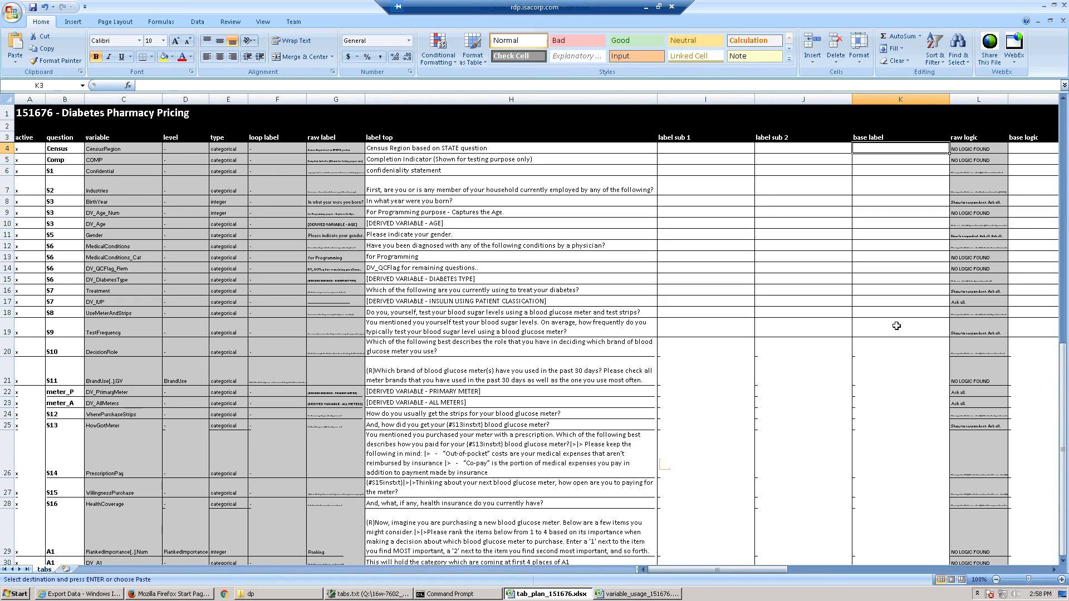
key("Down")
key("ctrl+shift+Down")
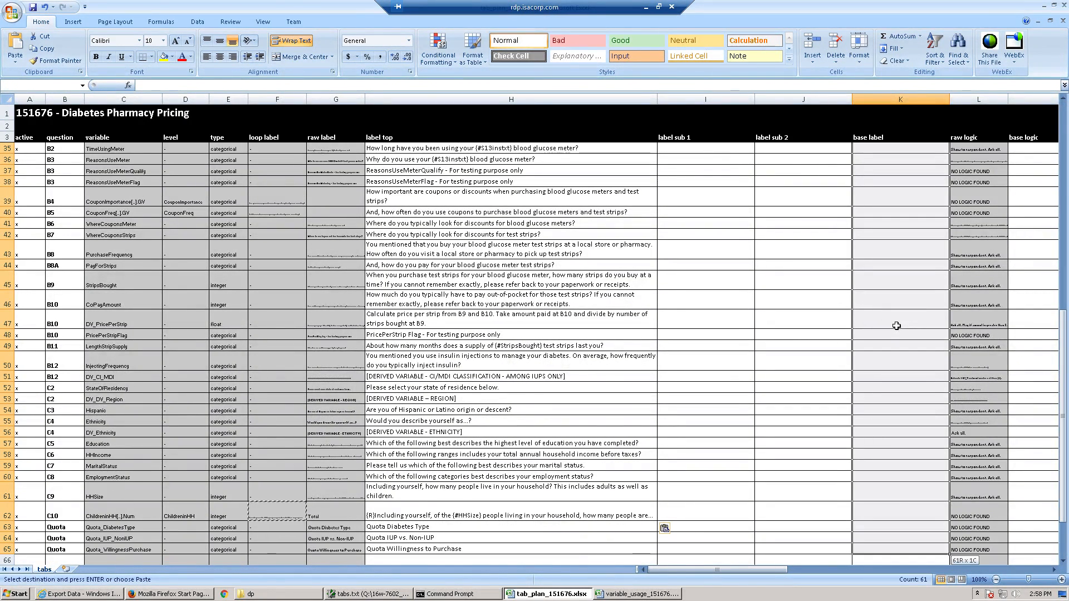
key("ctrl+h")
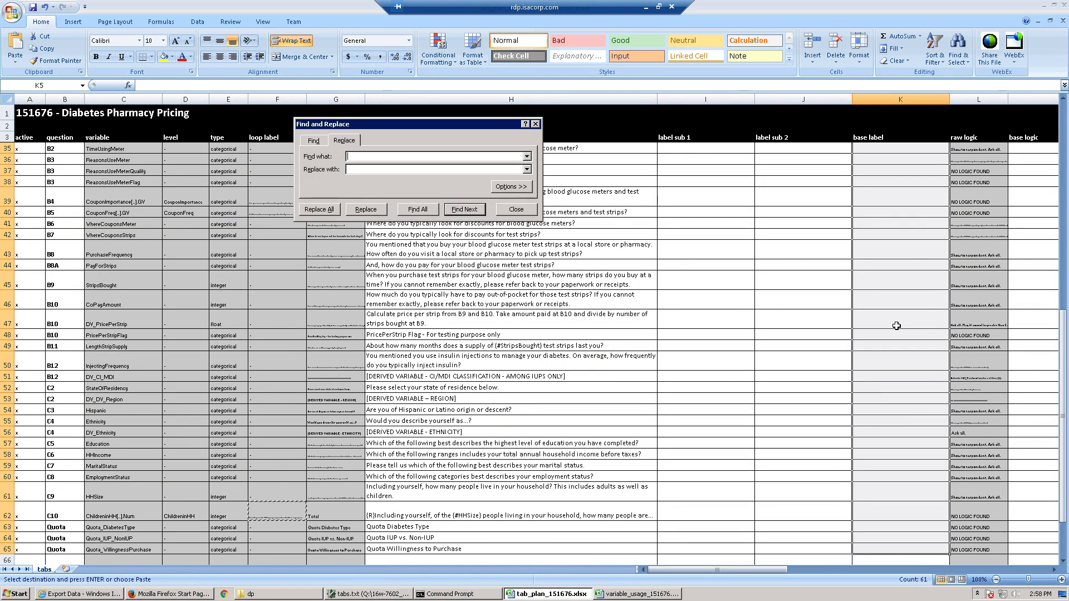
type("Thos")
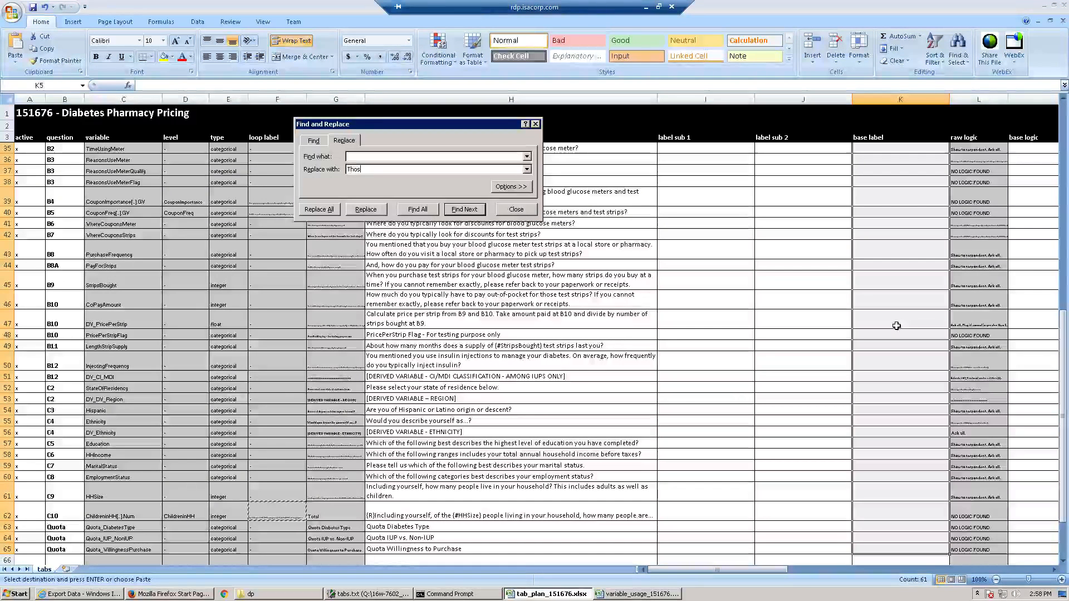
type("e Responding")
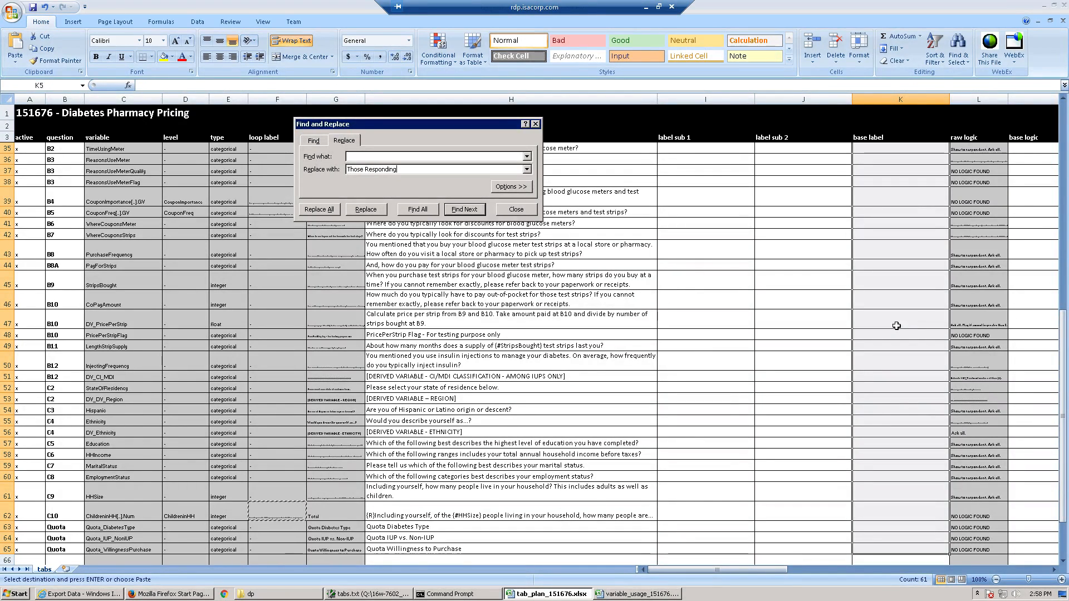
key("Return")
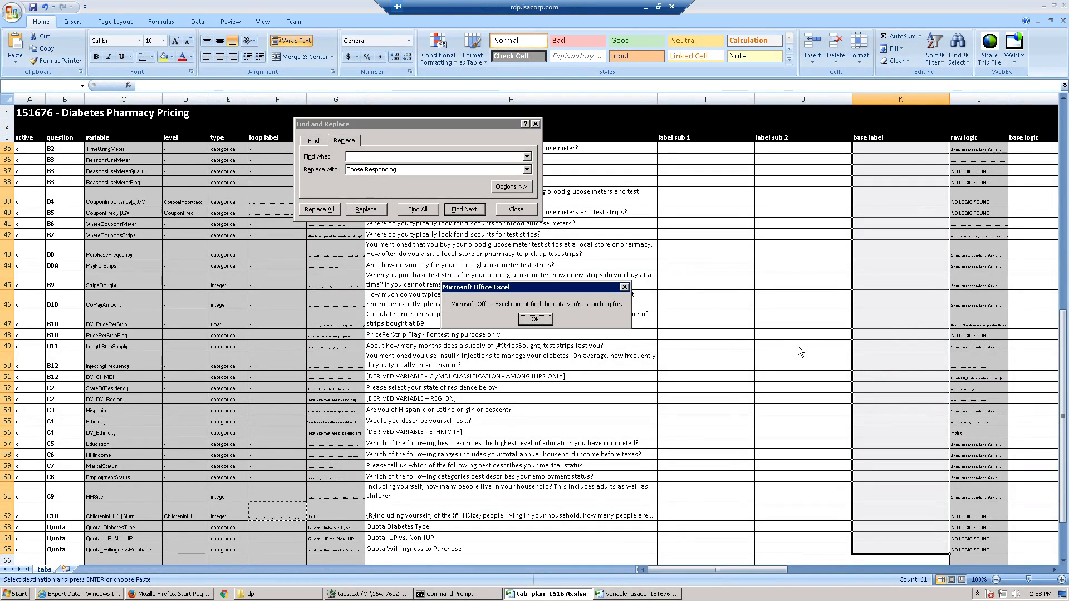
left_click(527, 322)
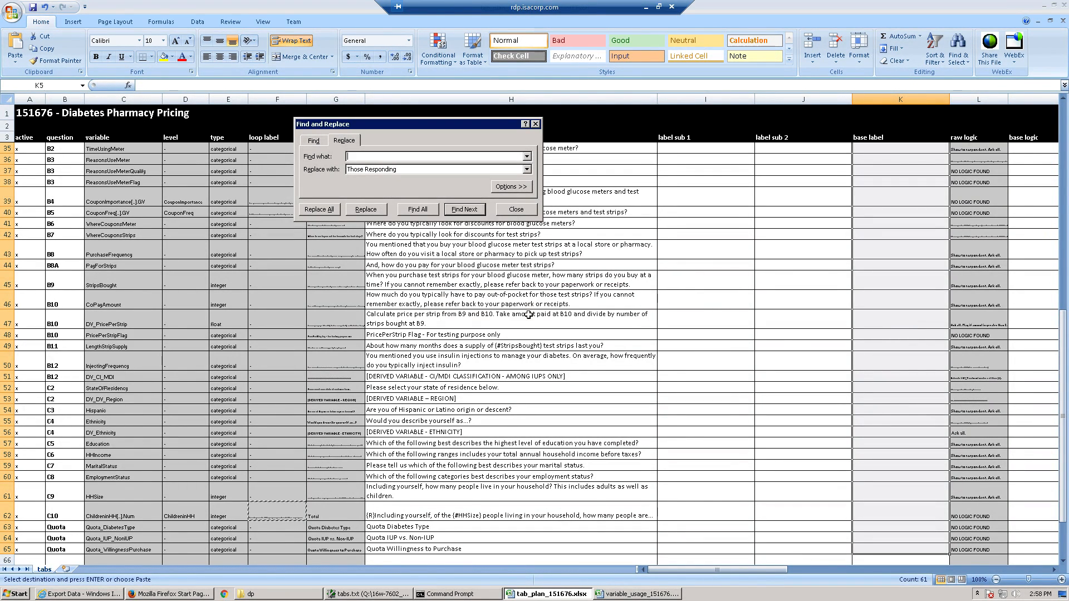
left_click(528, 320)
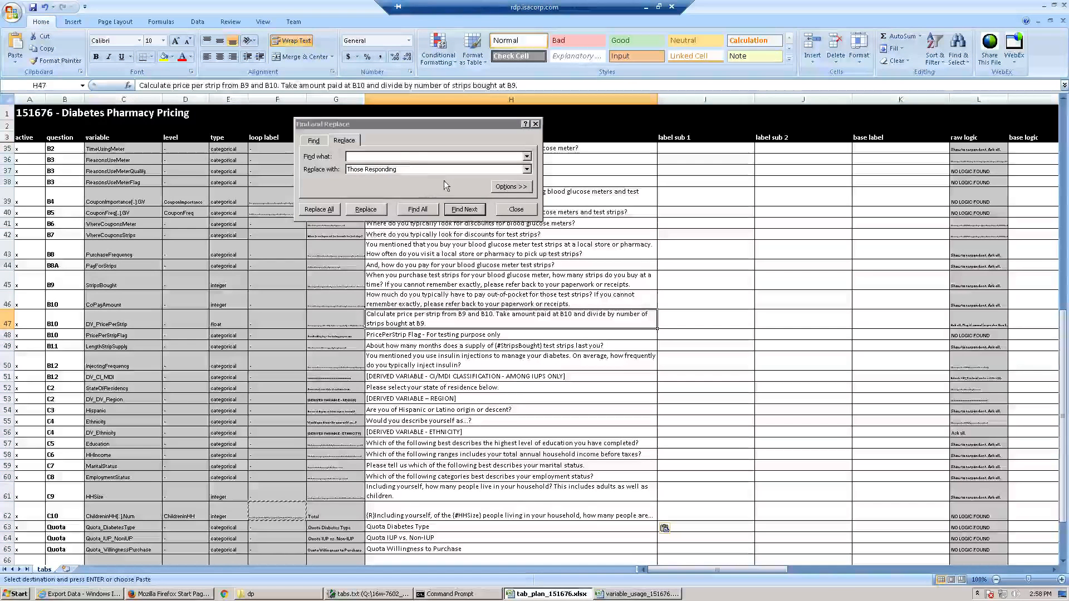
Replace all blank base label cells in K4 to K65 with "Those Responding"
left_click(394, 157)
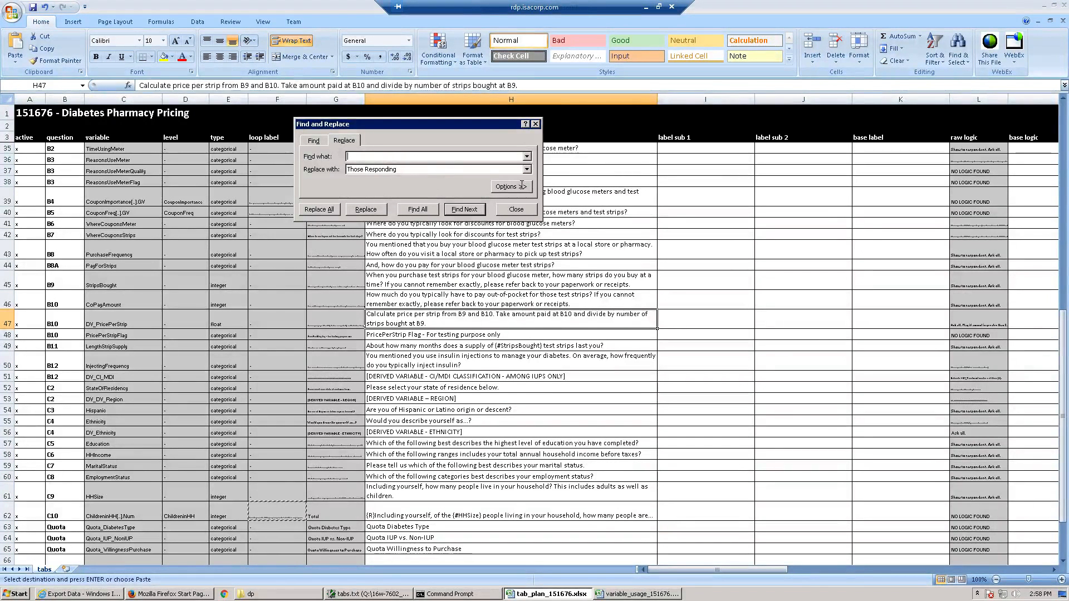
left_click(886, 538)
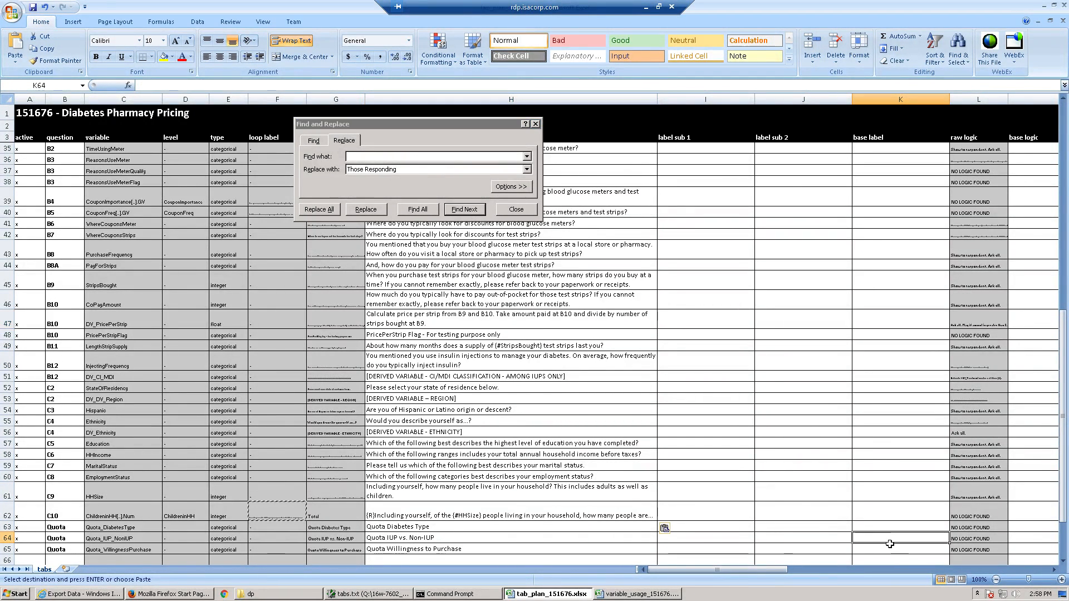
left_click(890, 547)
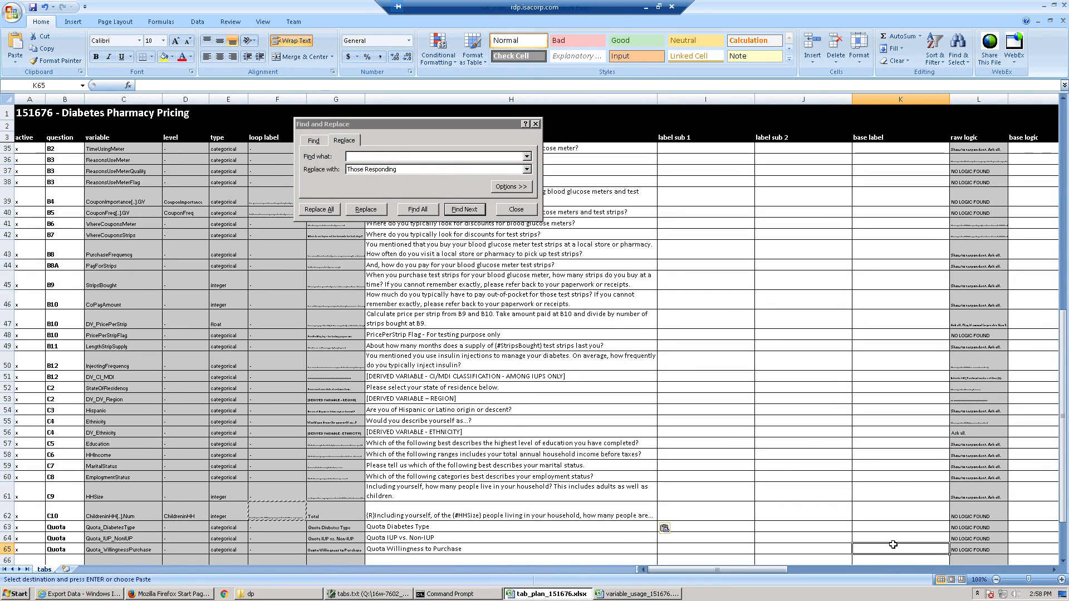
key("ctrl+shift+Up")
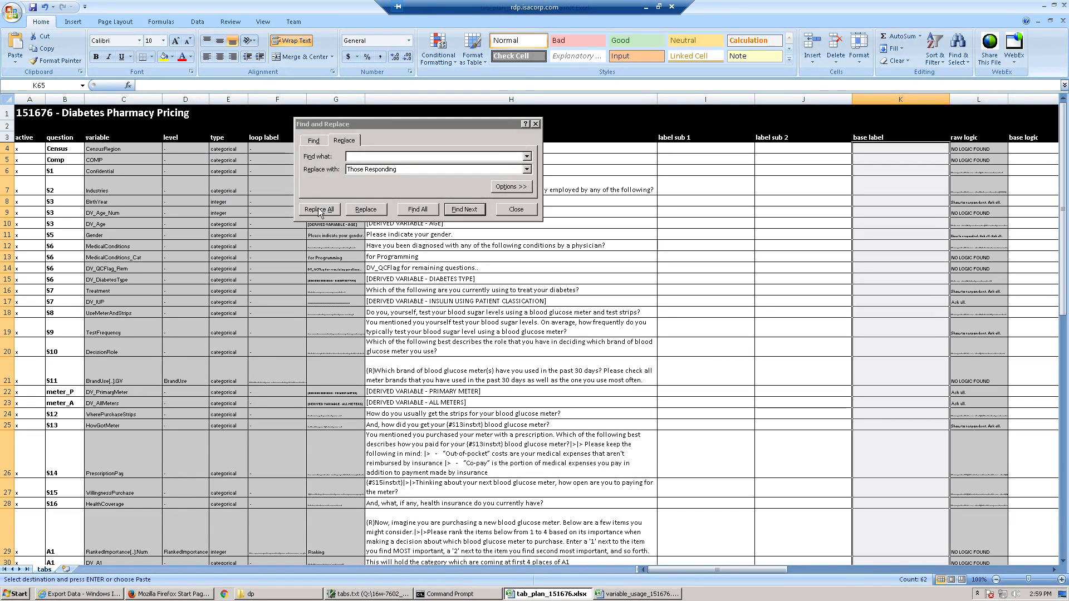
left_click(319, 210)
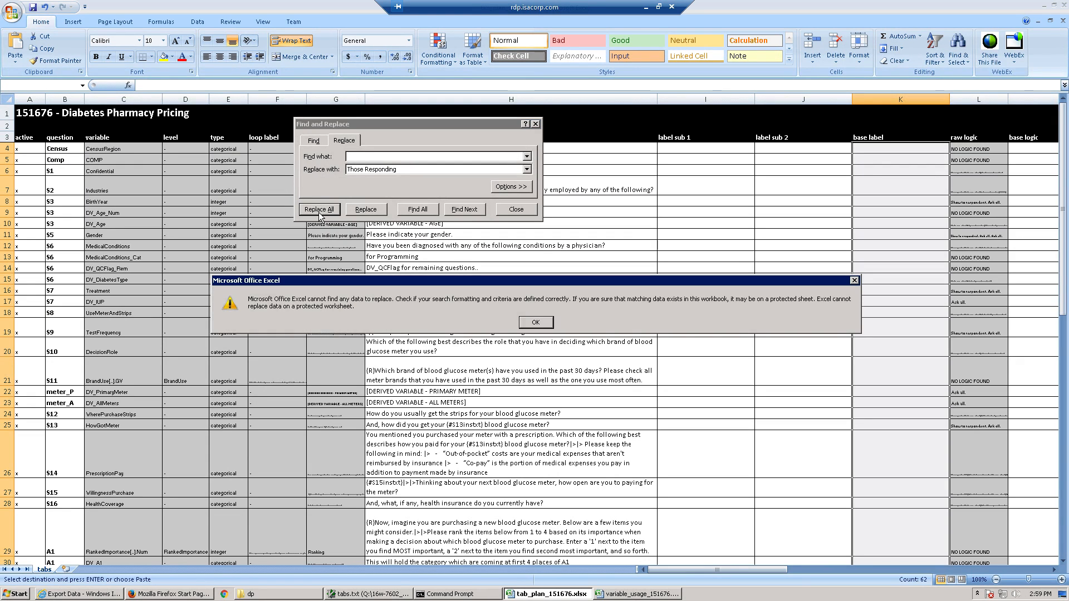
left_click(535, 322)
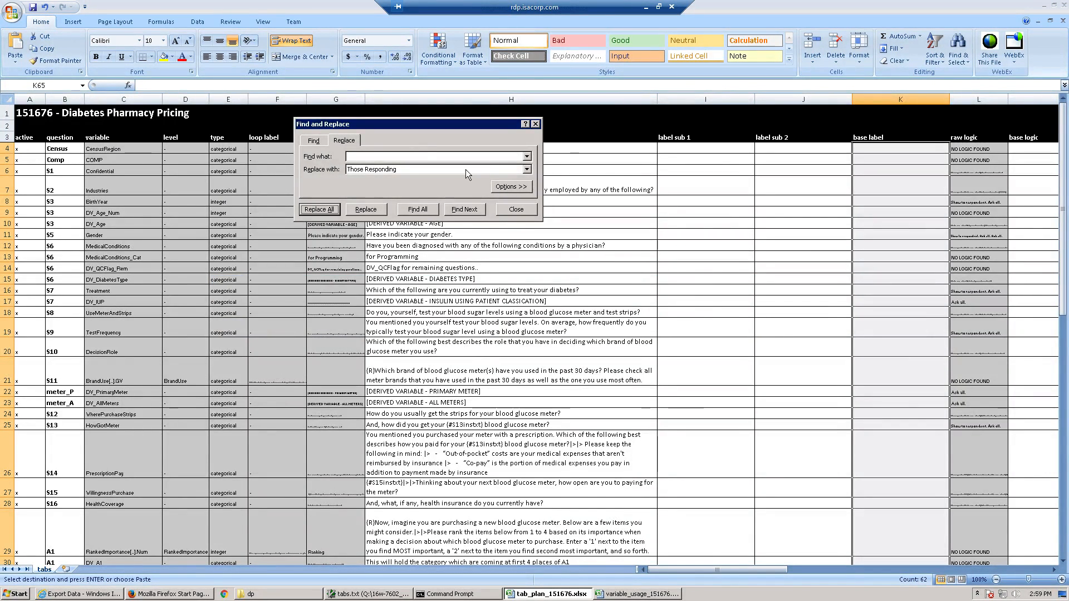
left_click(366, 157)
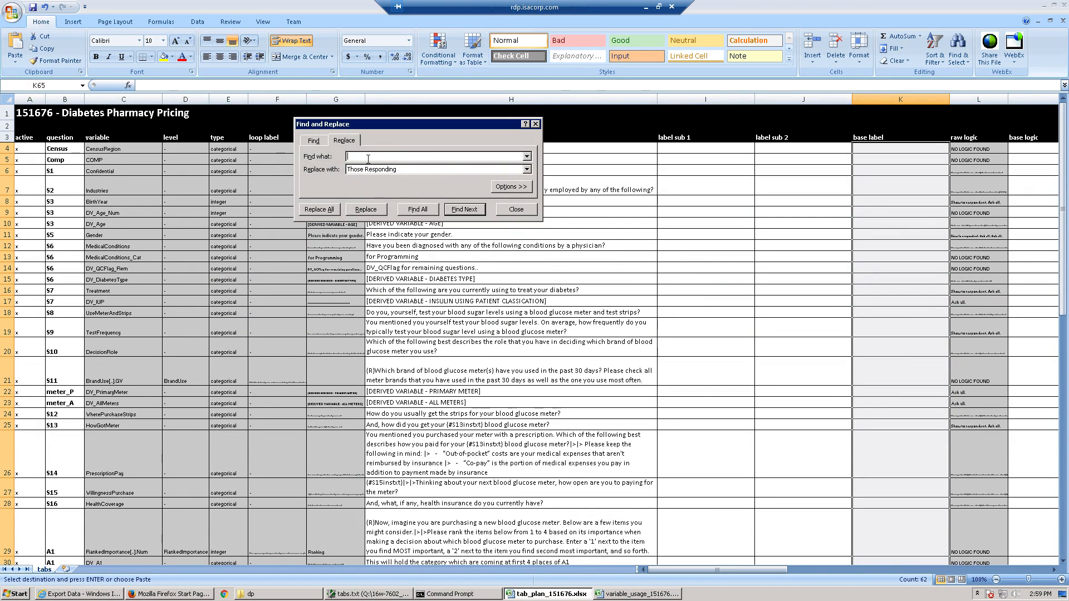
left_click(319, 209)
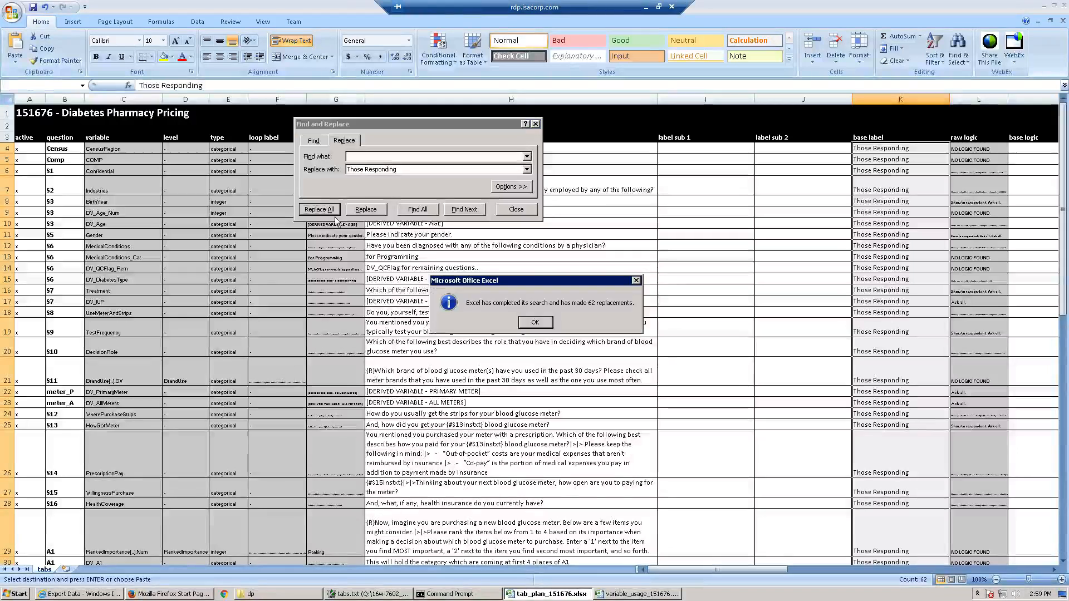
Dismiss the replacement message, close the Find and Replace dialog and deselect the base label range
left_click(528, 325)
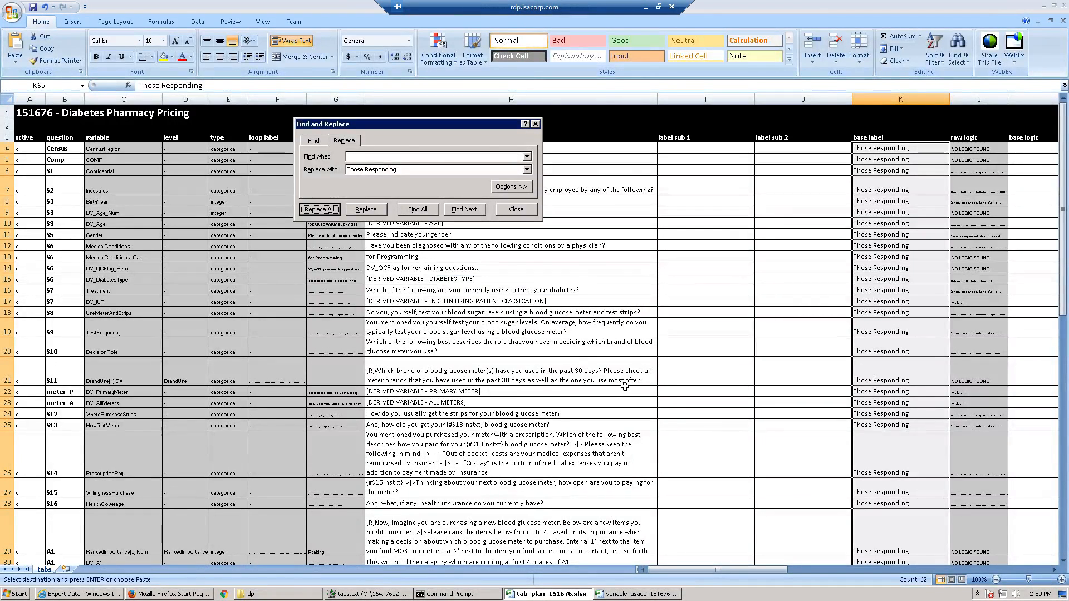
key("Escape")
left_click(888, 323)
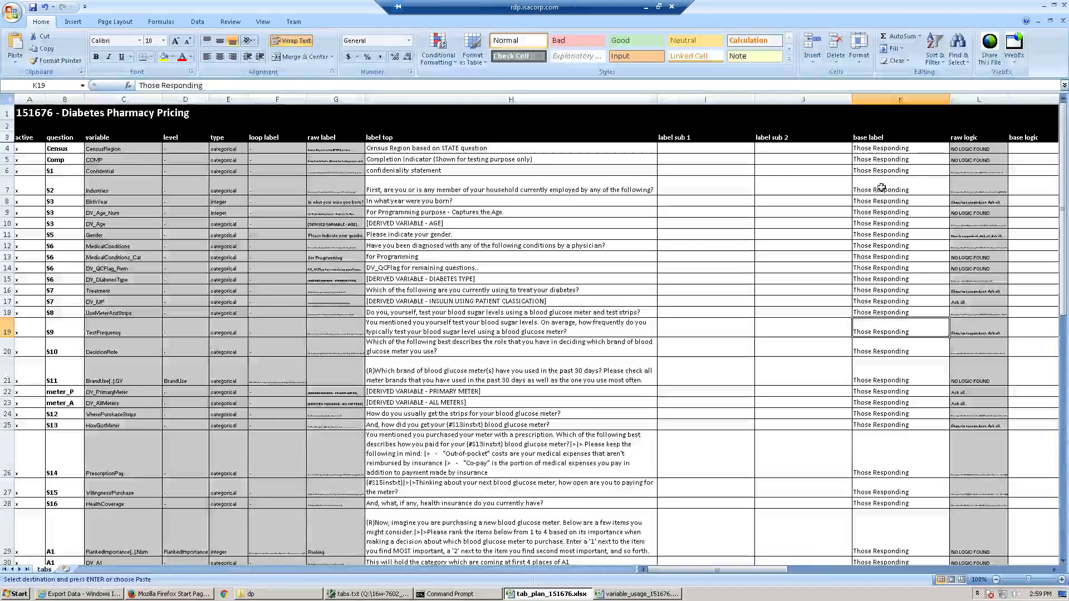
Examine the stubs of each variable from R4 down to R31 to find rating-scale questions
left_click(1022, 151)
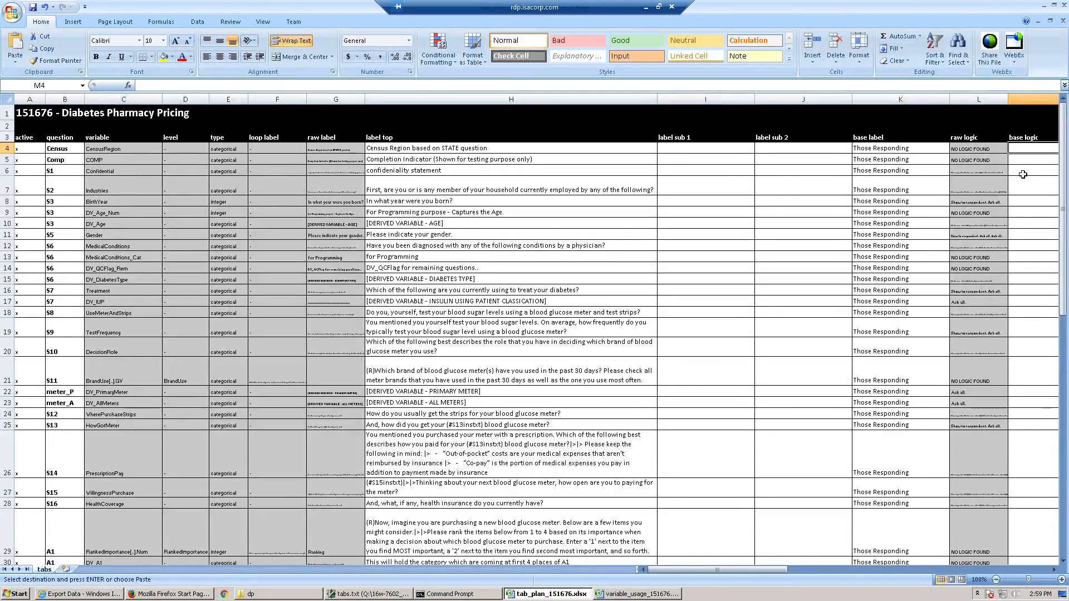
key("Right")
key("Right")
key("Right")
key("Right")
key("Right")
key("Right")
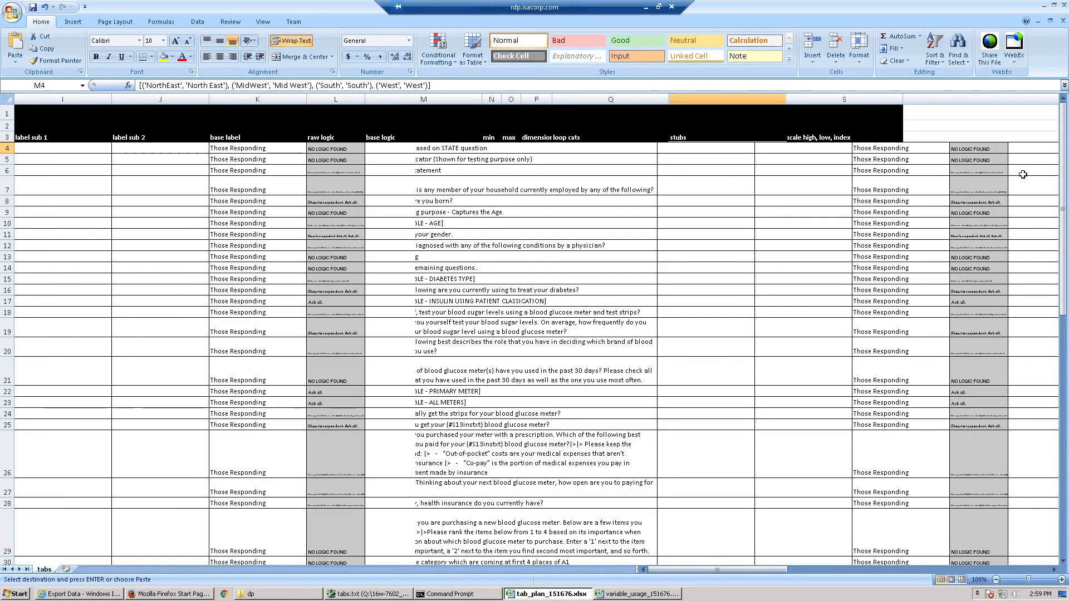
key("Right")
key("Left")
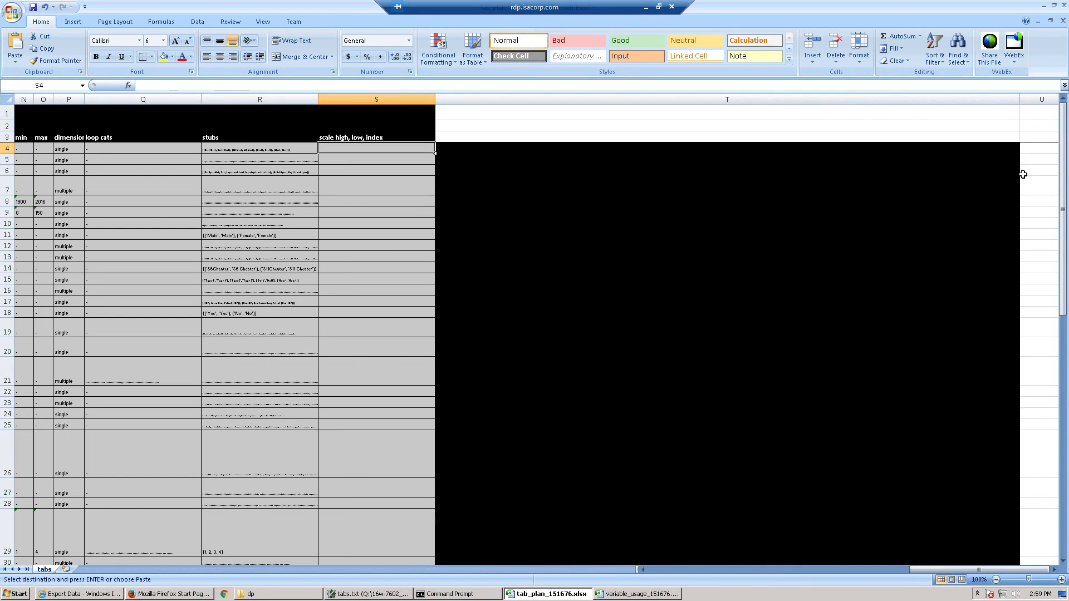
key("Left")
key("Down")
key("Down")
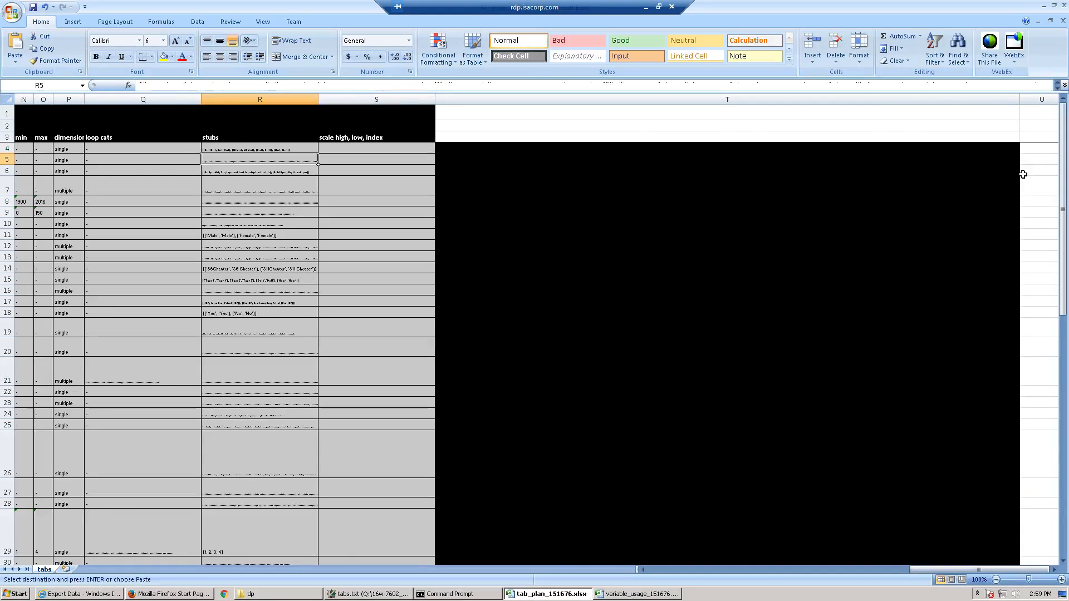
key("Down")
key("Down")
key("Down")
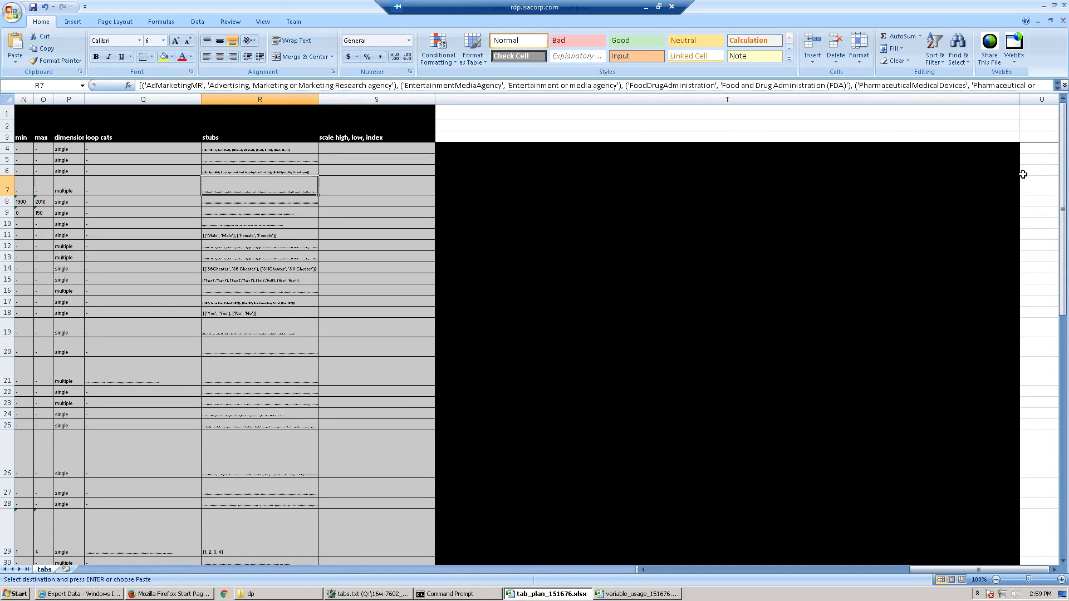
key("Down")
key("Down")
key("Down")
key("Down")
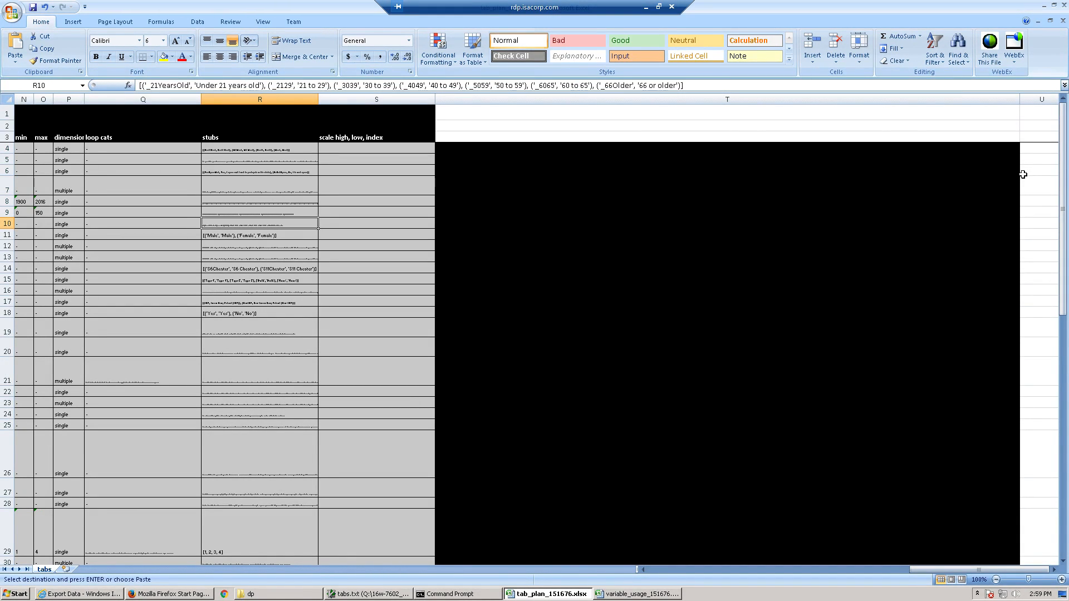
key("Down")
key("Down")
key("Down")
key("Down")
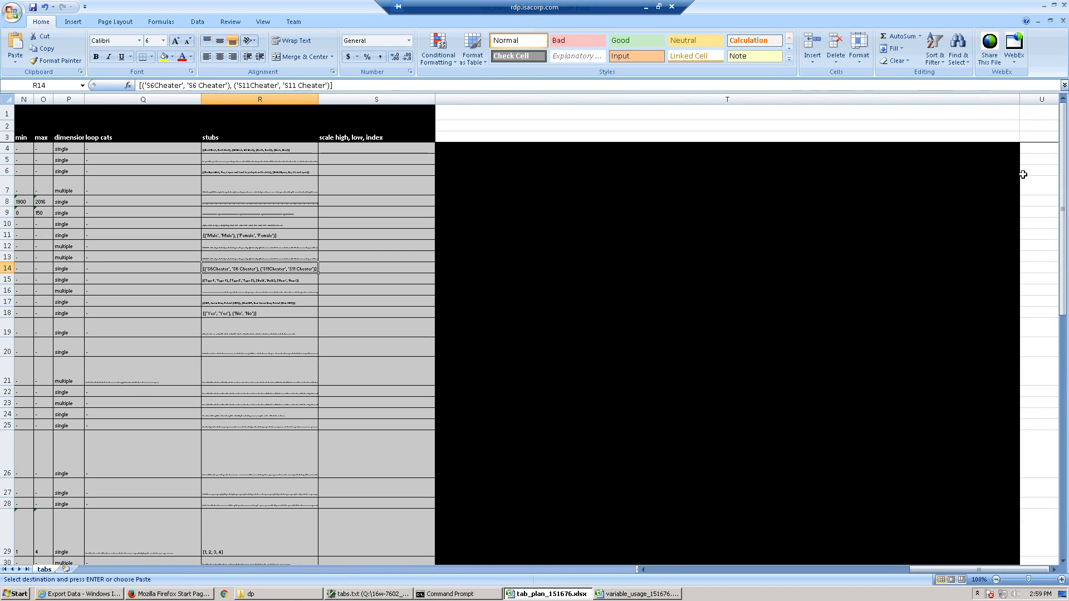
key("Down")
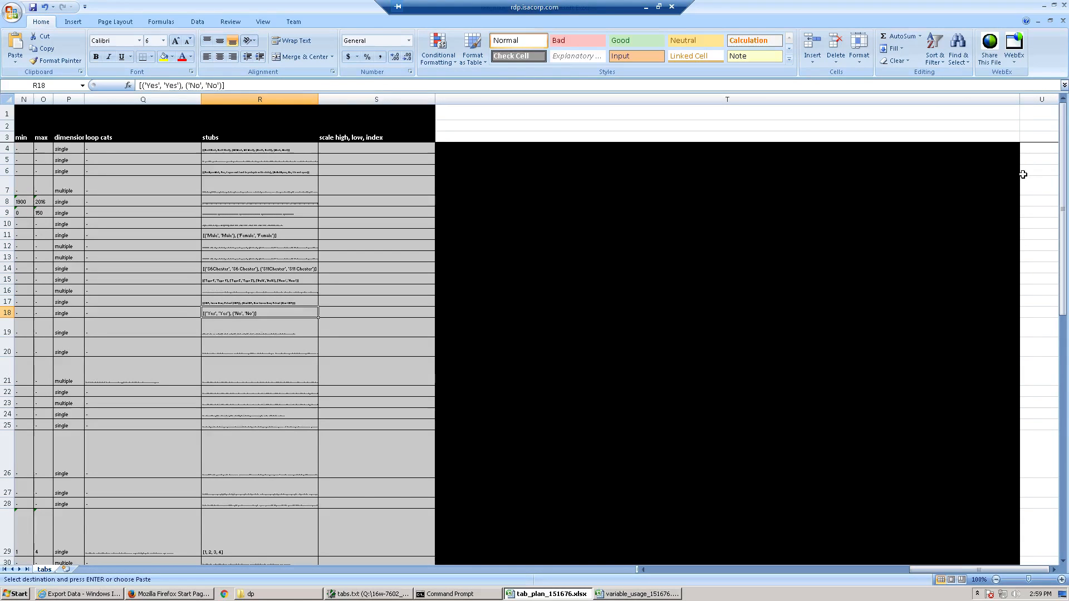
key("Down")
key("Down")
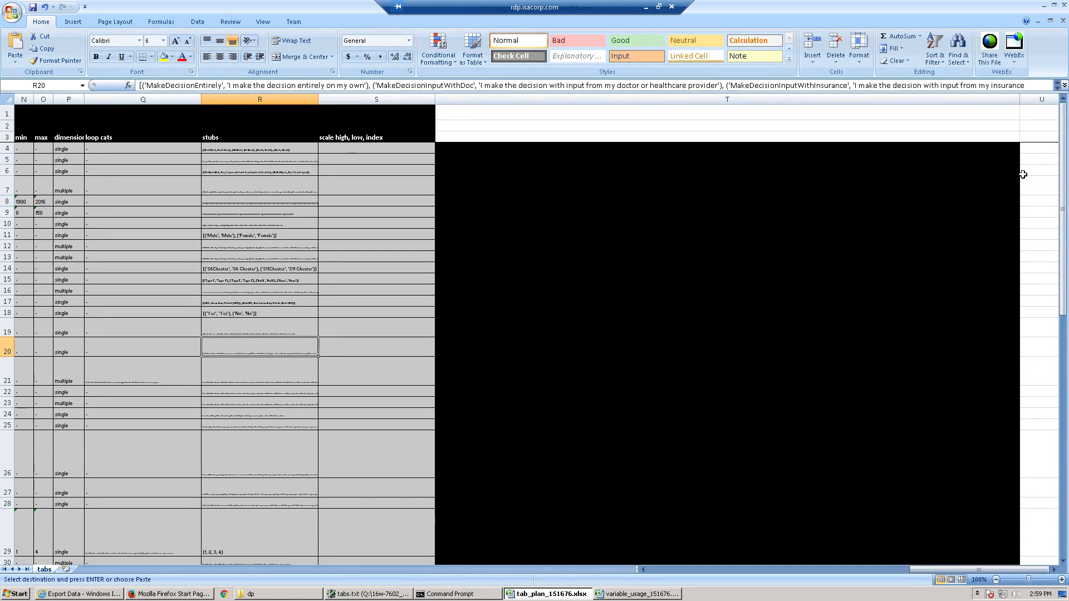
key("Down")
key("Up")
key("Down")
key("Down")
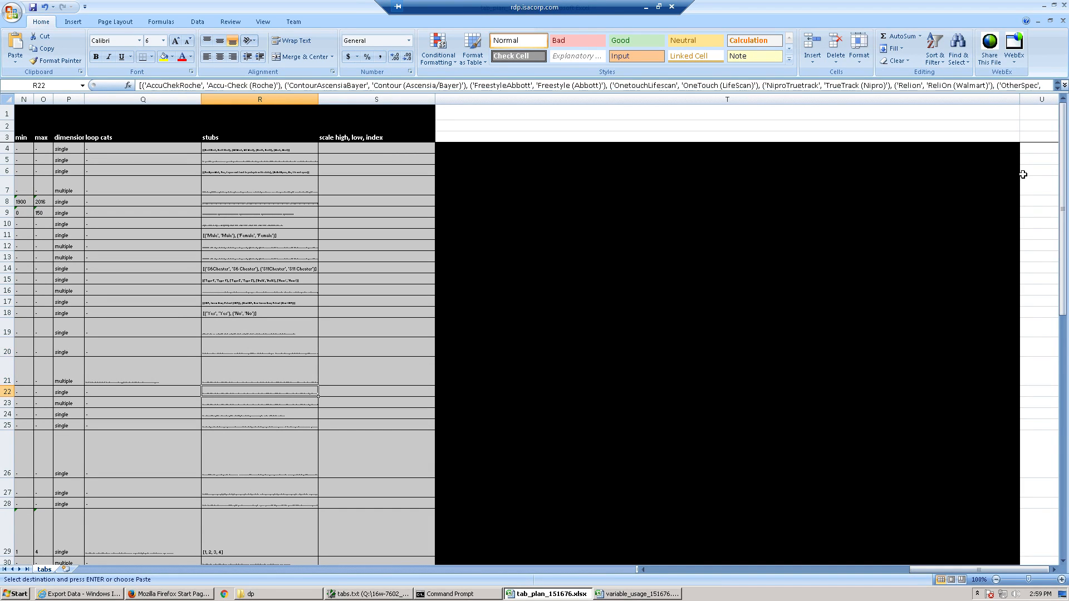
key("Down")
key("Down")
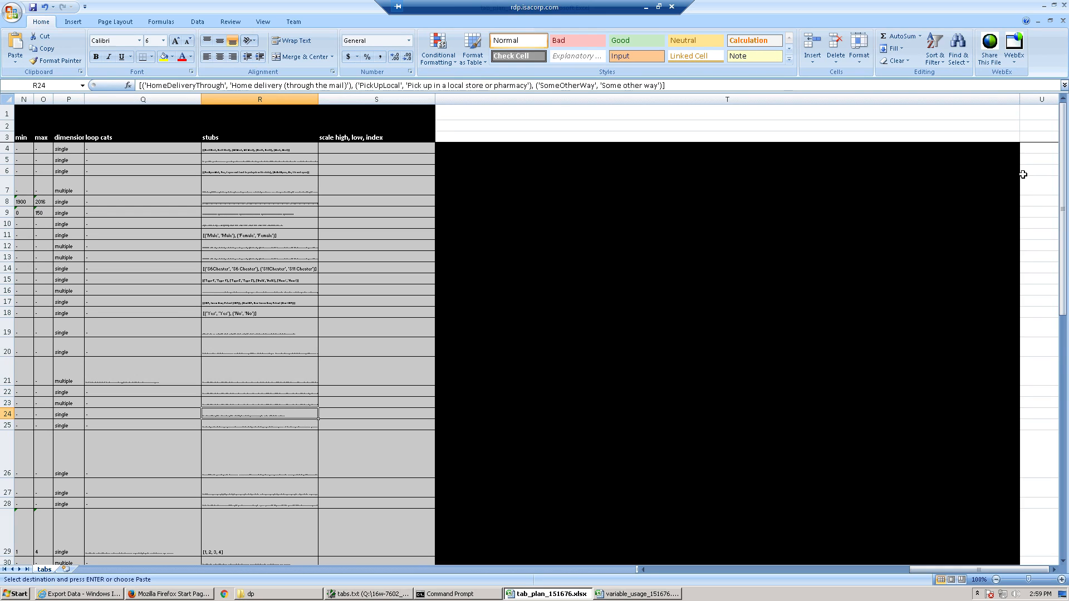
key("Down")
key("Down")
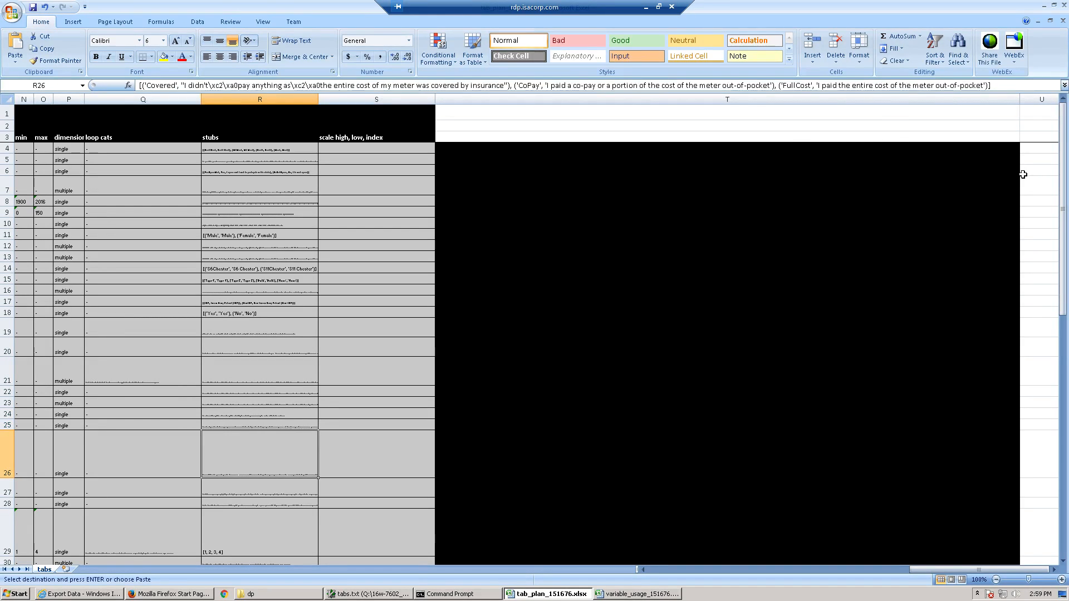
key("Down")
key("Down")
key("Down")
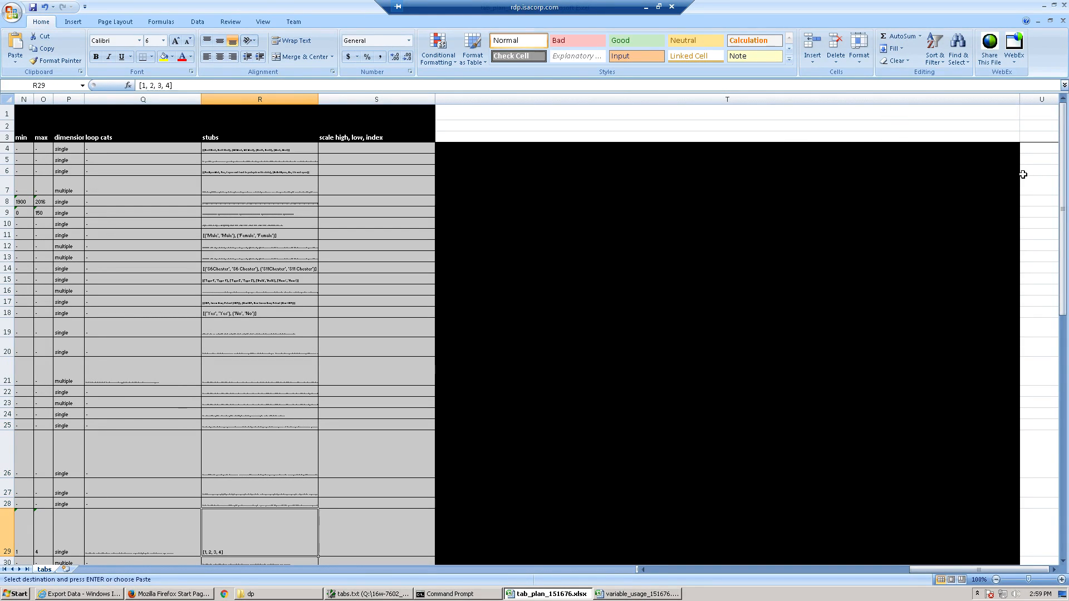
key("Down")
key("Down")
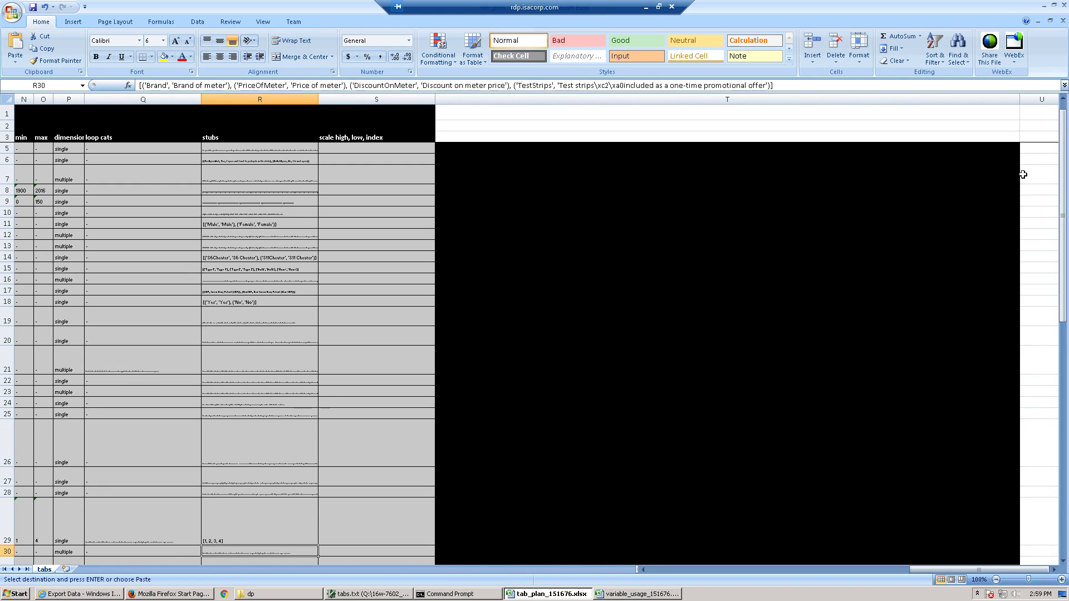
scroll(1023, 174, "down", 1)
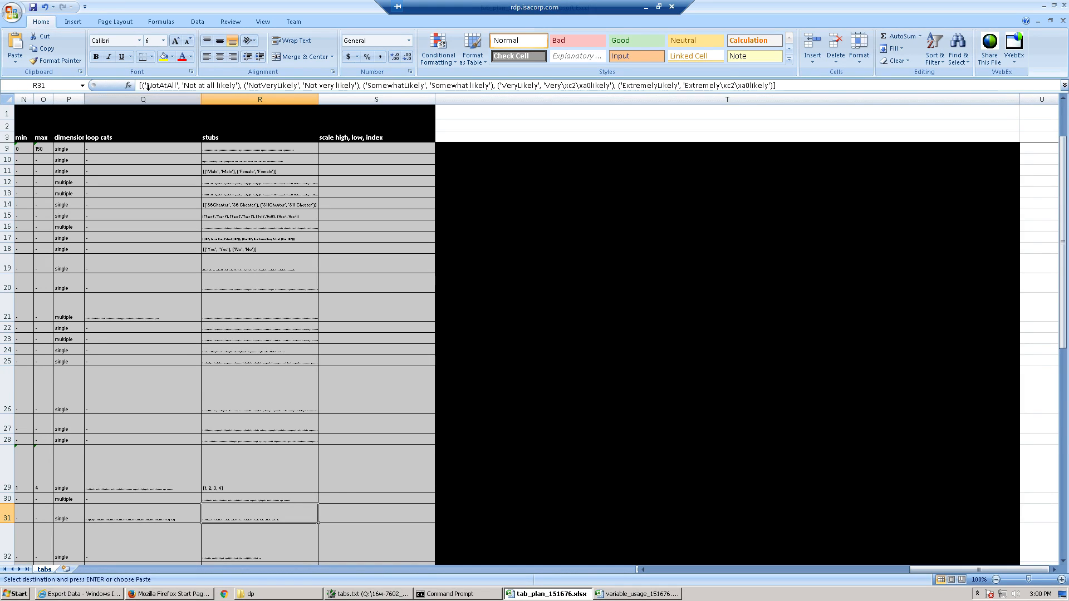
Enter "ExtremelyLikely,NotAtAll,1" as the scale high, low, index value for row 31 in S31
key("Right")
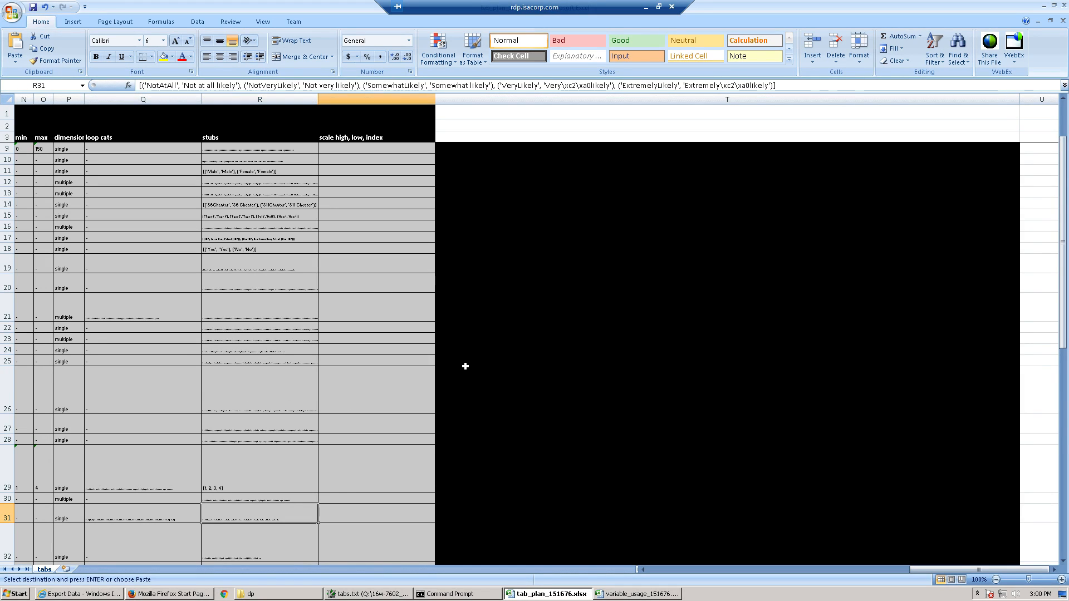
type("xtremelyLi")
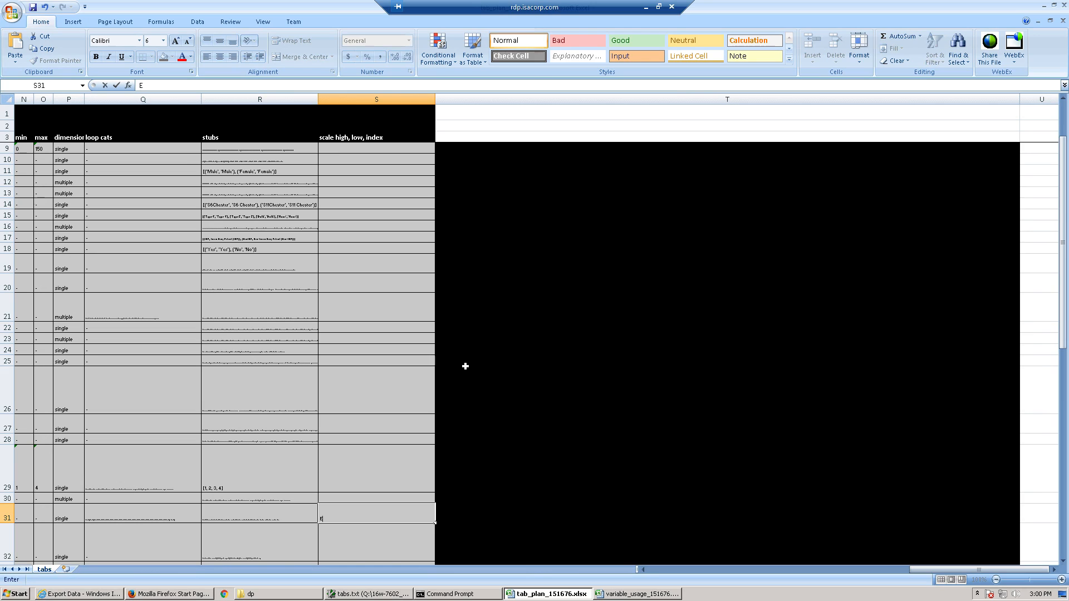
type("kely,NotAt")
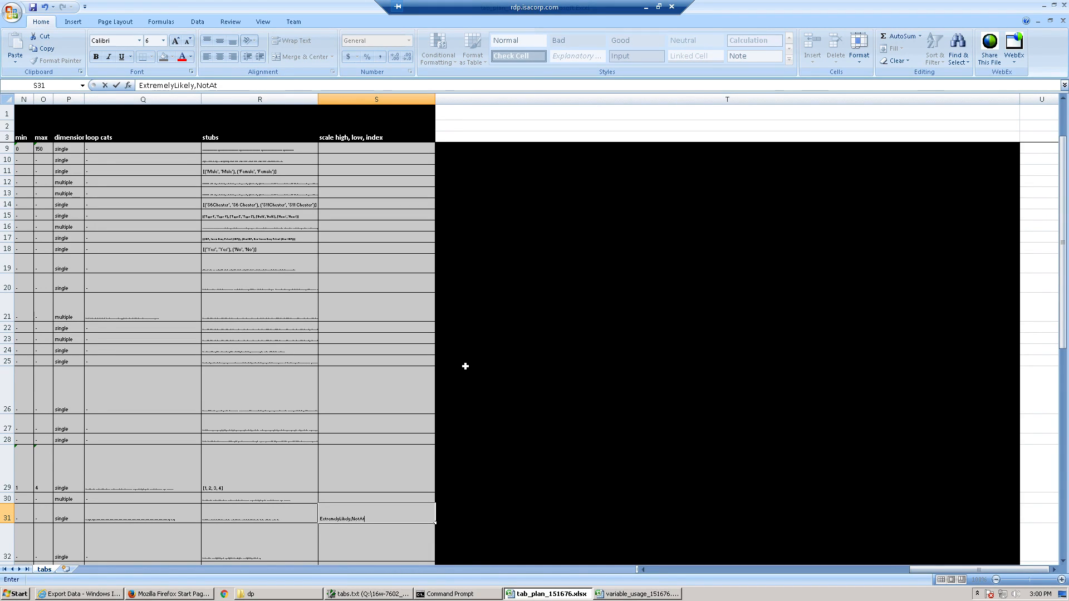
type("All,1")
key("Return")
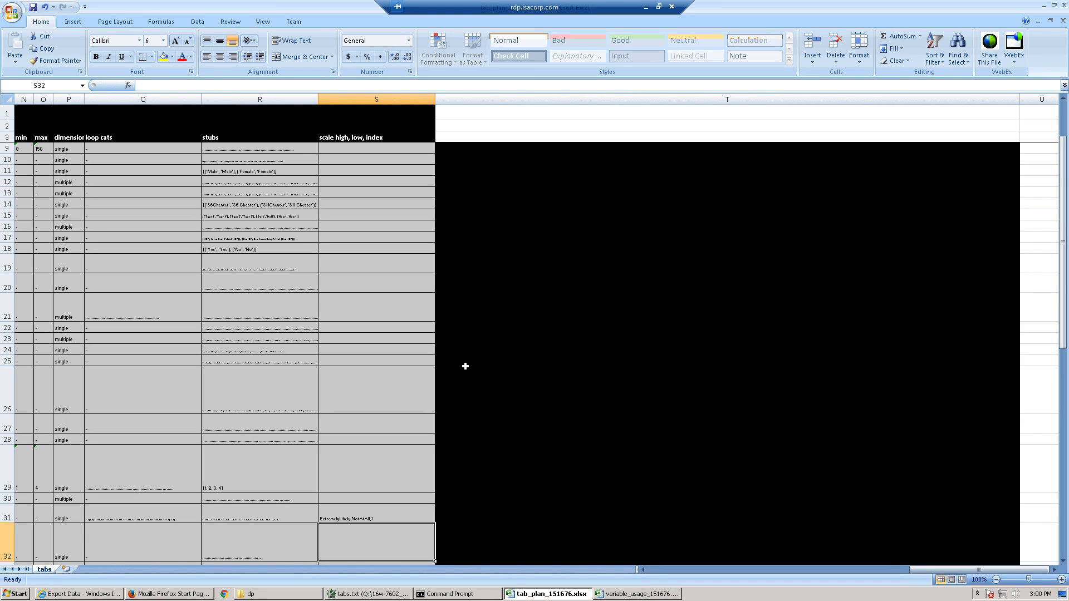
Examine the stubs from R31 down to R39 for the next rating-scale question
key("Up")
key("Left")
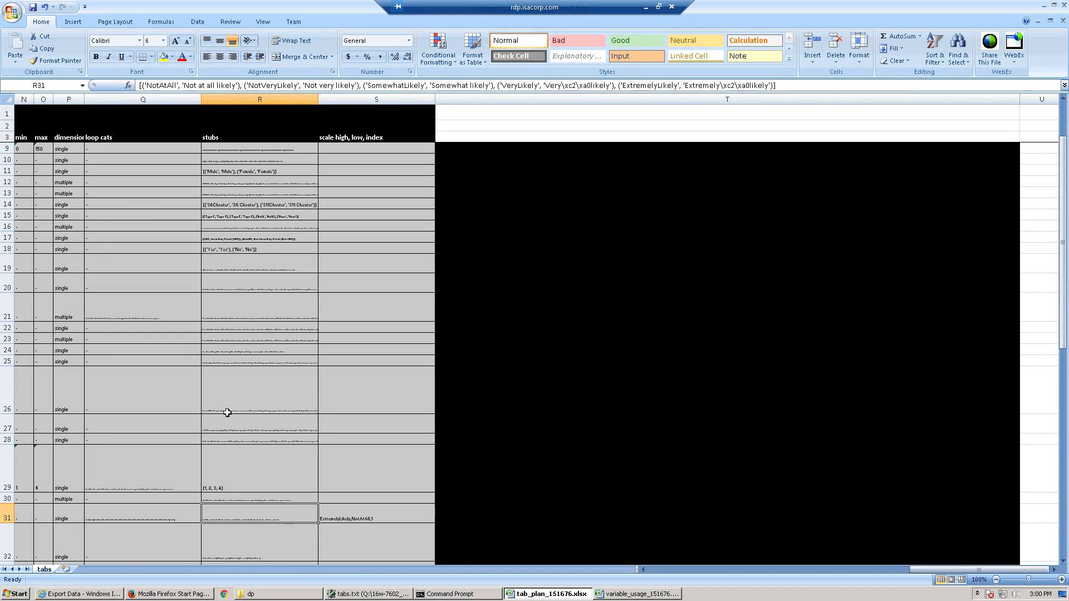
key("Down")
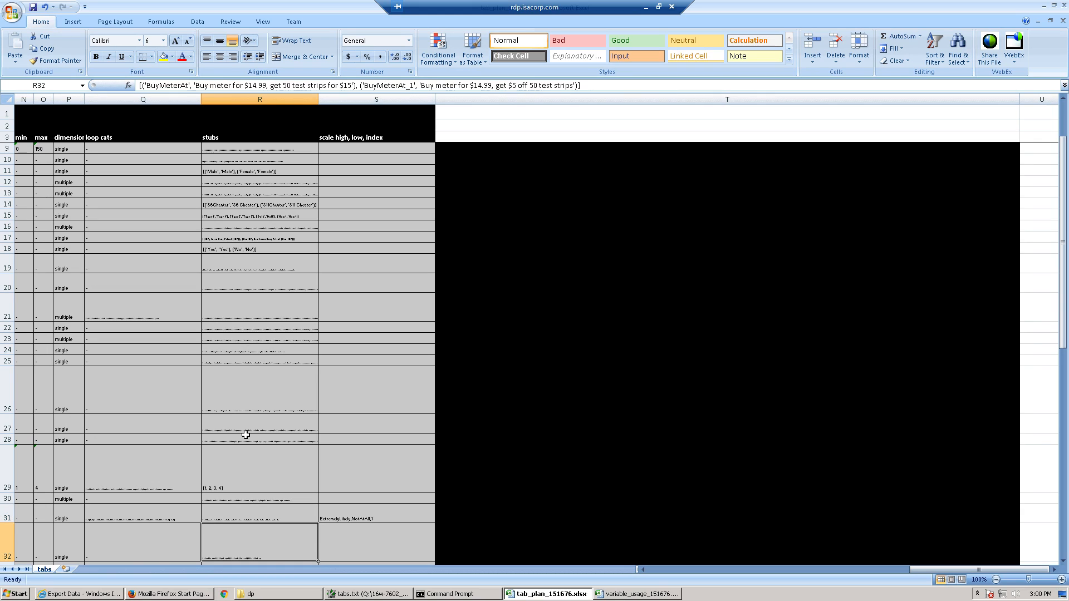
key("Down")
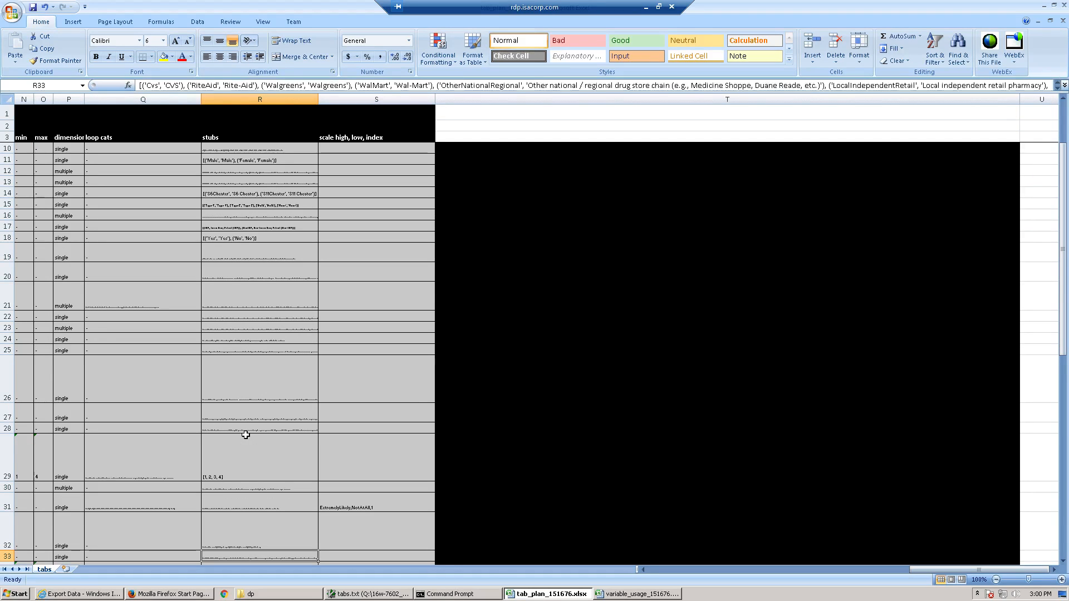
key("Down")
key("Down")
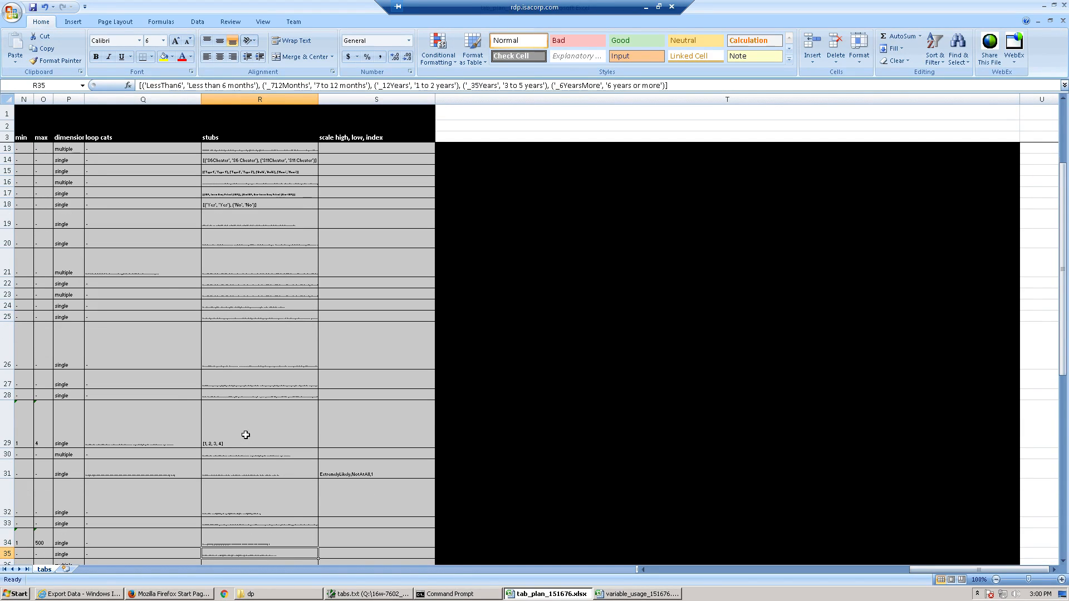
key("Down")
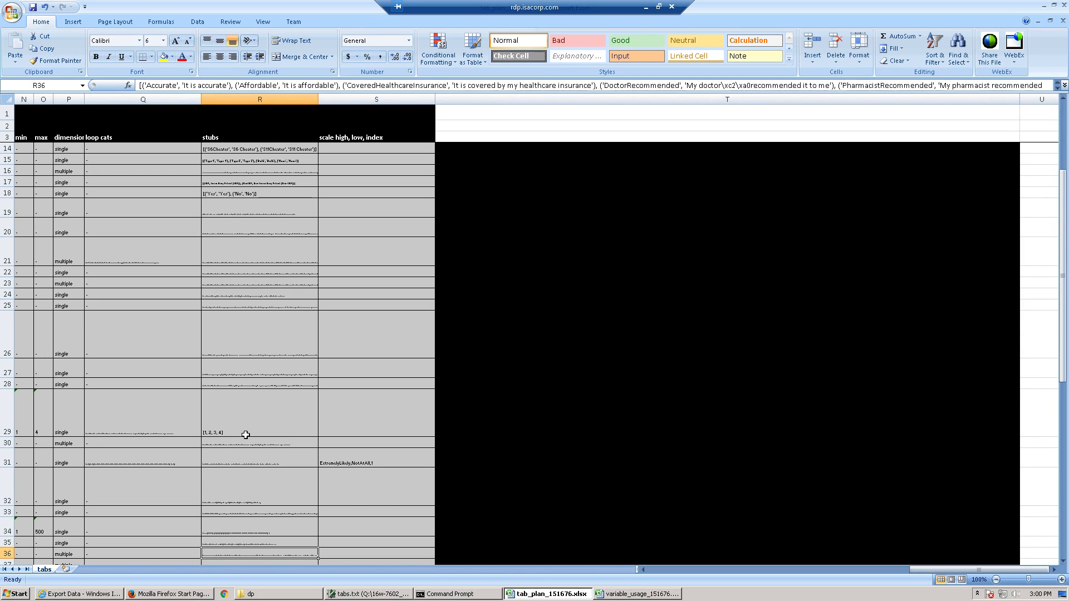
key("Down")
key("Down")
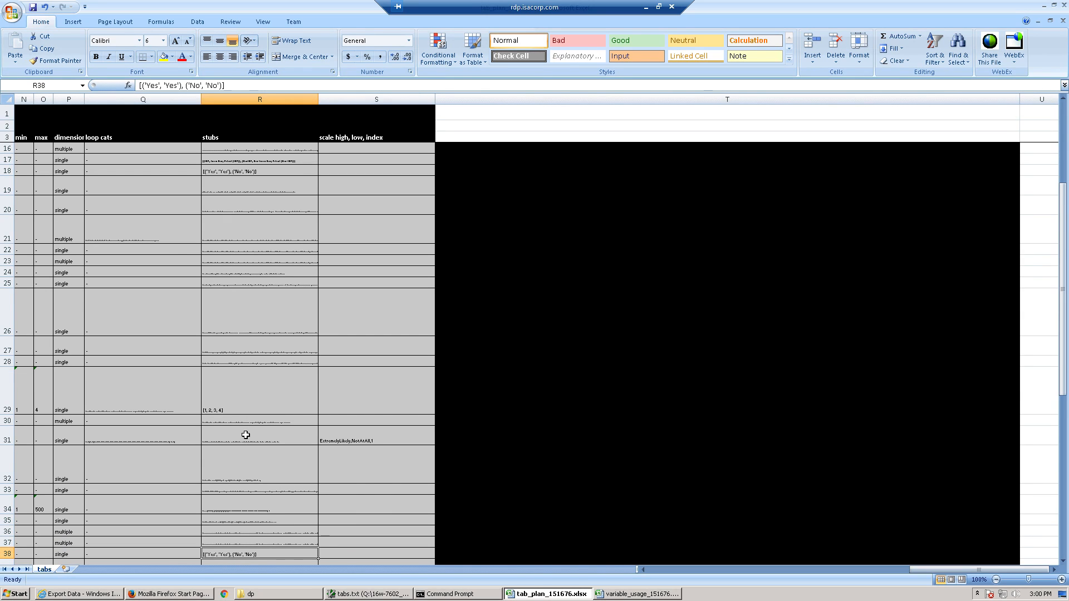
key("Down")
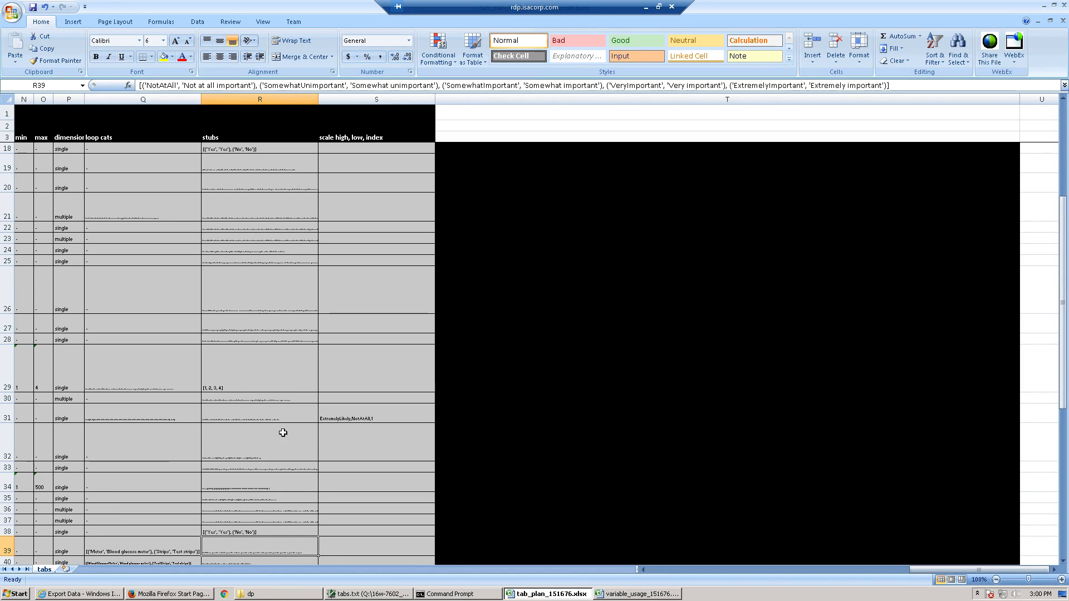
Enter "ExtremelyLikely,NotAtAll,1" as the scale high, low, index value for row 39 in S39
left_click(334, 548)
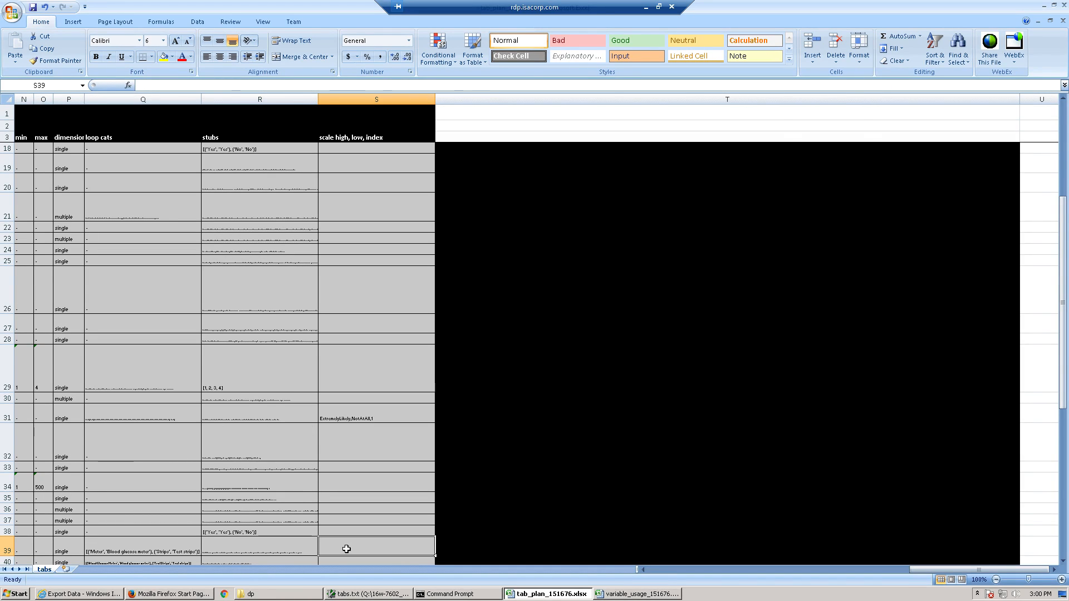
type("ExtremelyLikely,NotAtAll,1")
left_click(263, 531)
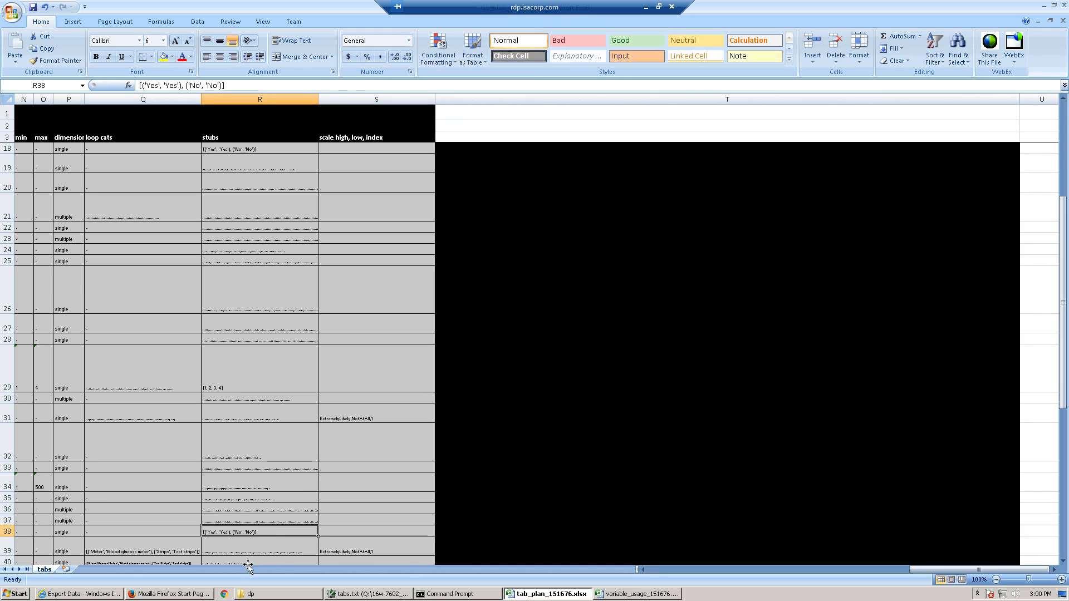
Look over the rows below row 38 and examine the stubs and loop cats of row 40
scroll(256, 518, "down", 3)
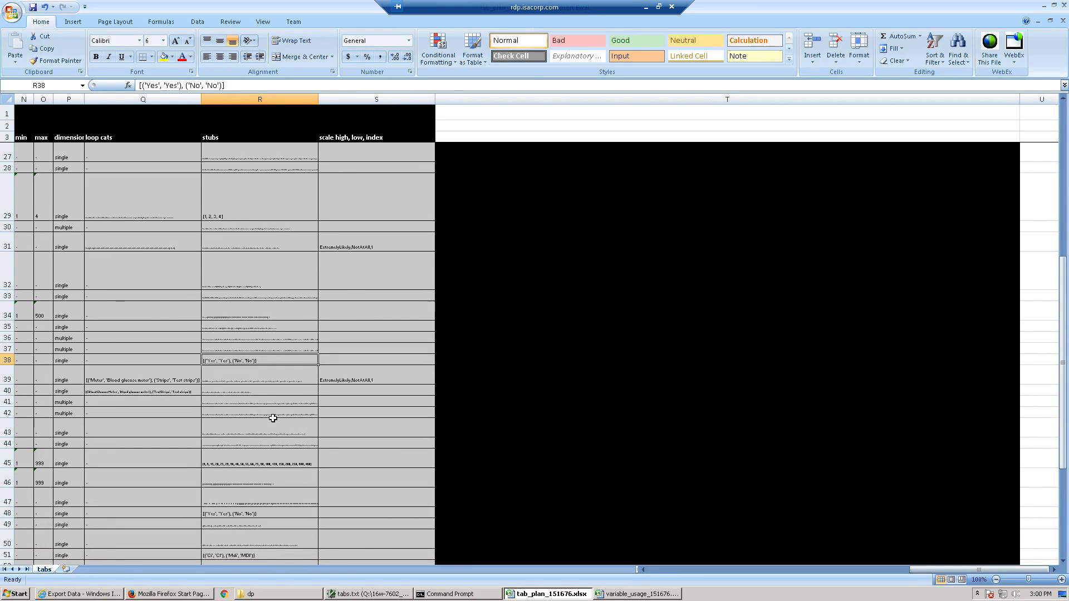
scroll(272, 419, "down", 1)
scroll(273, 415, "down", 1)
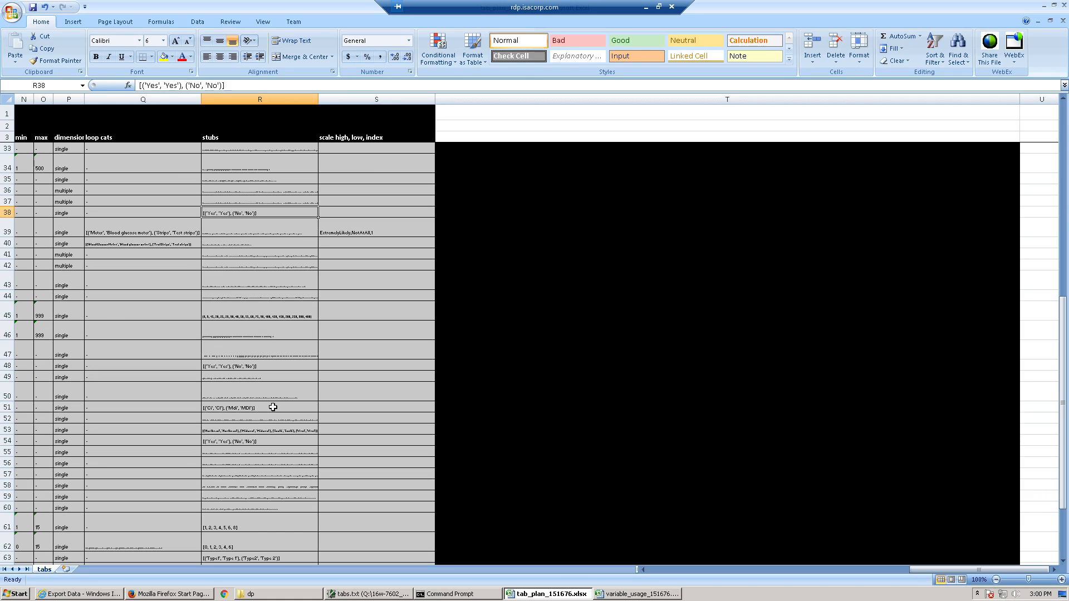
left_click(259, 243)
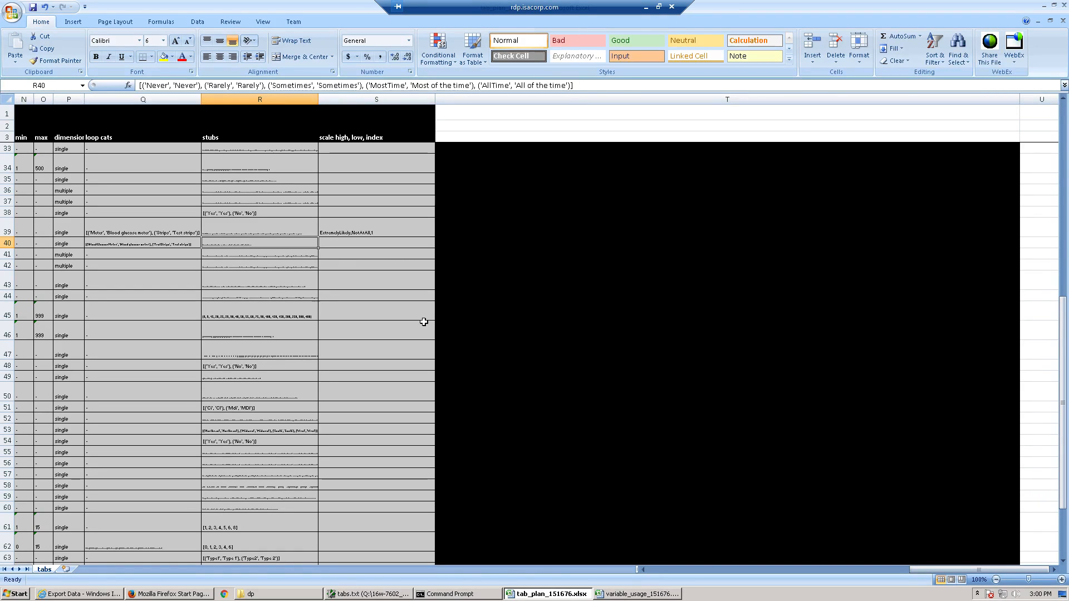
key("Left")
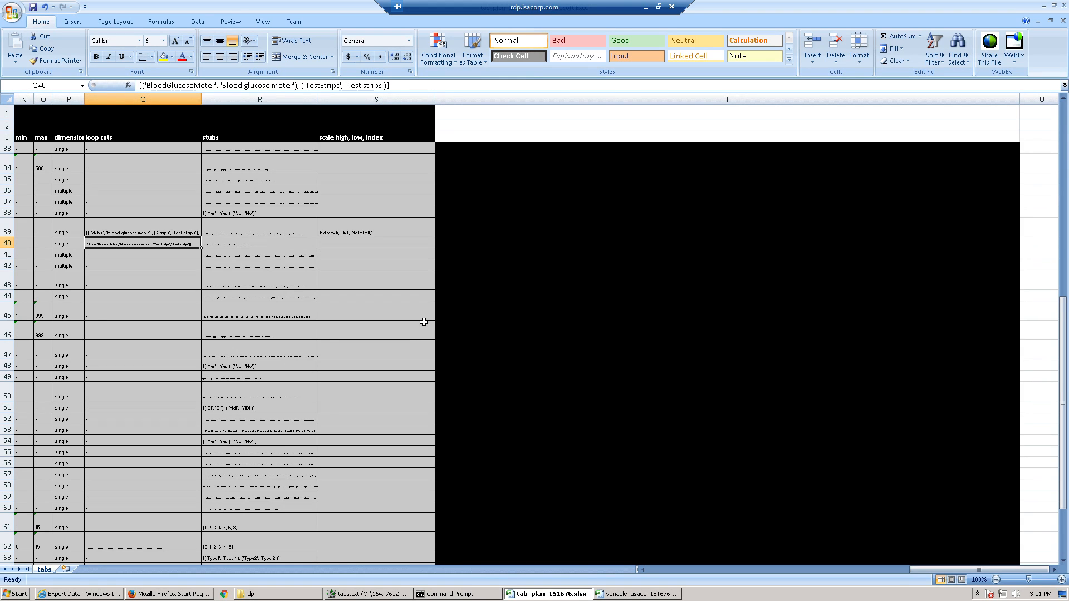
key("Right")
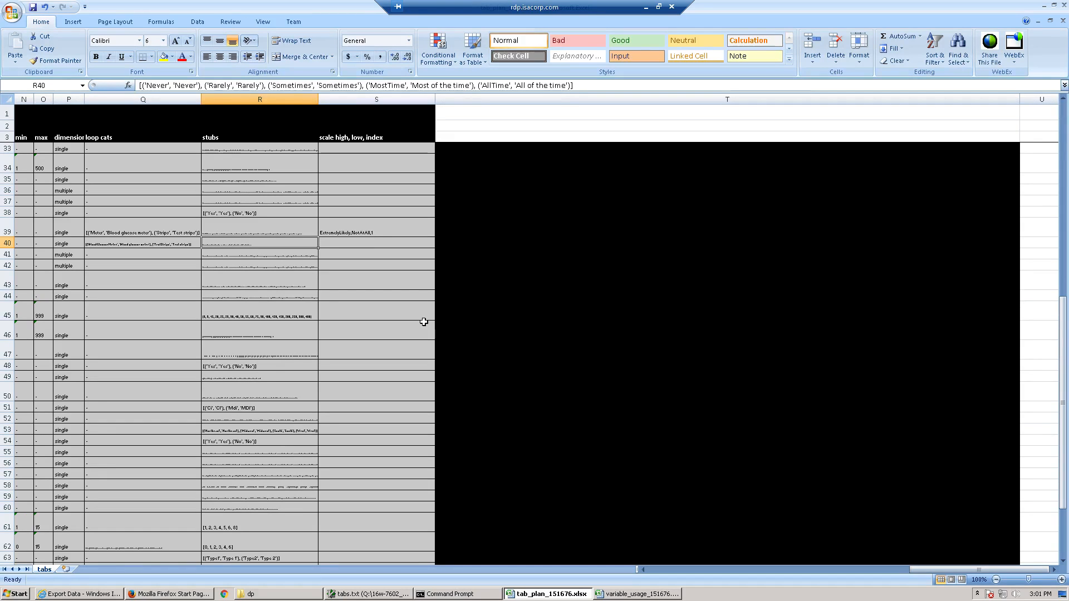
Enter "AllTime,Never,1" as the scale high, low, index value for row 40 in S40
key("Right")
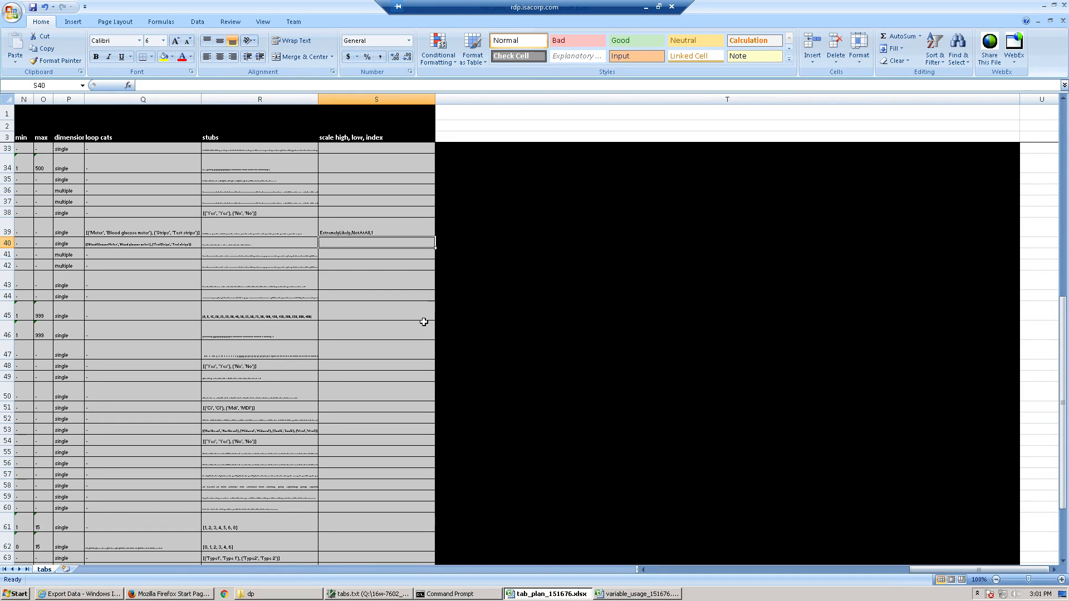
type("All")
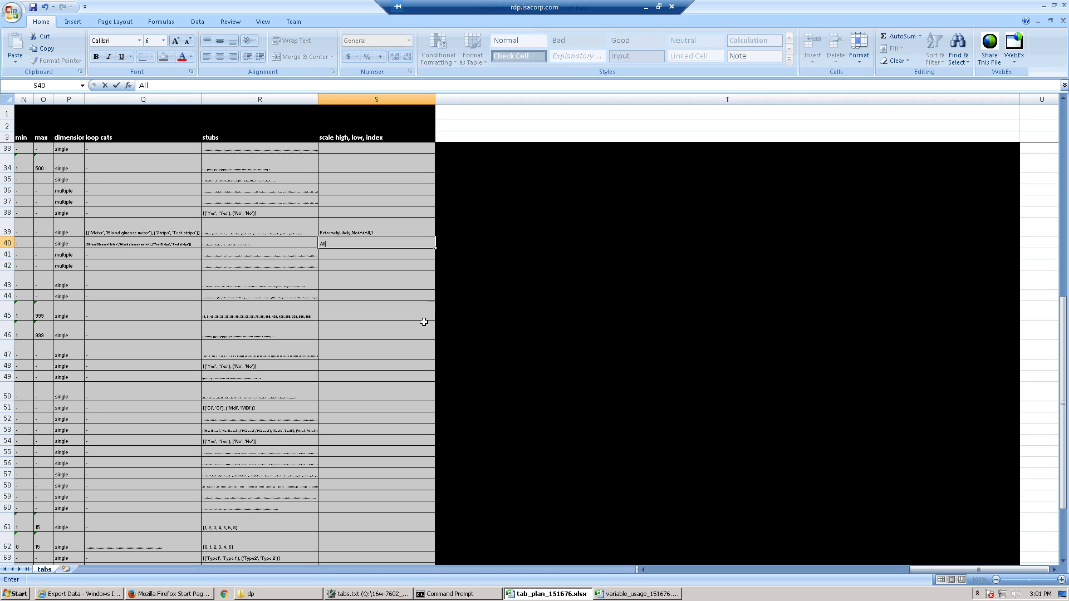
type("Time,Never,1")
key("Left")
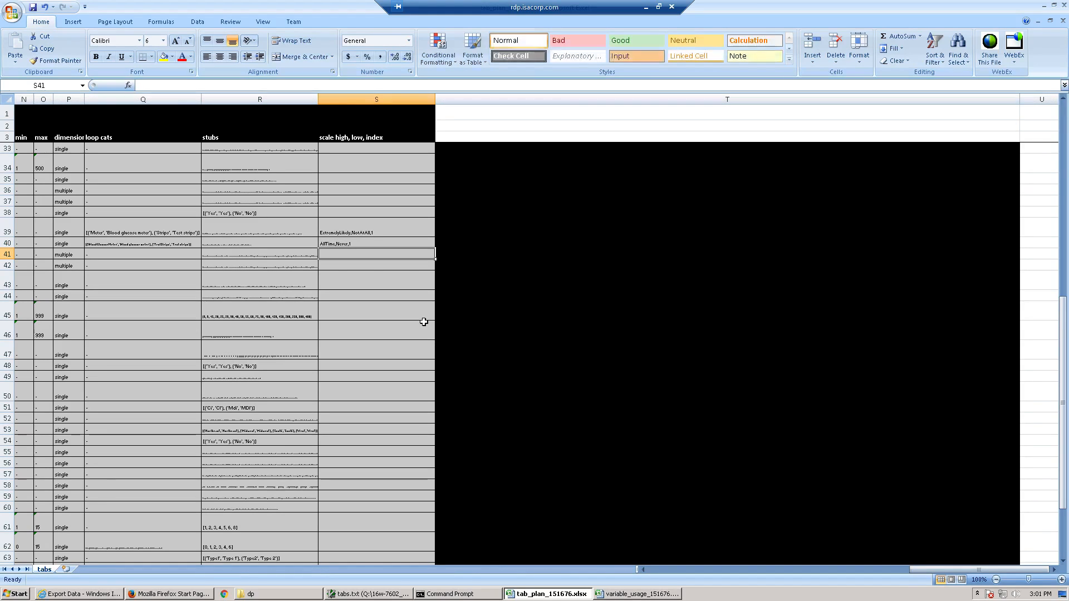
Examine the stubs from row 41 down to the last variable in row 65 for remaining rating-scale questions
key("Down")
key("Down")
key("Down")
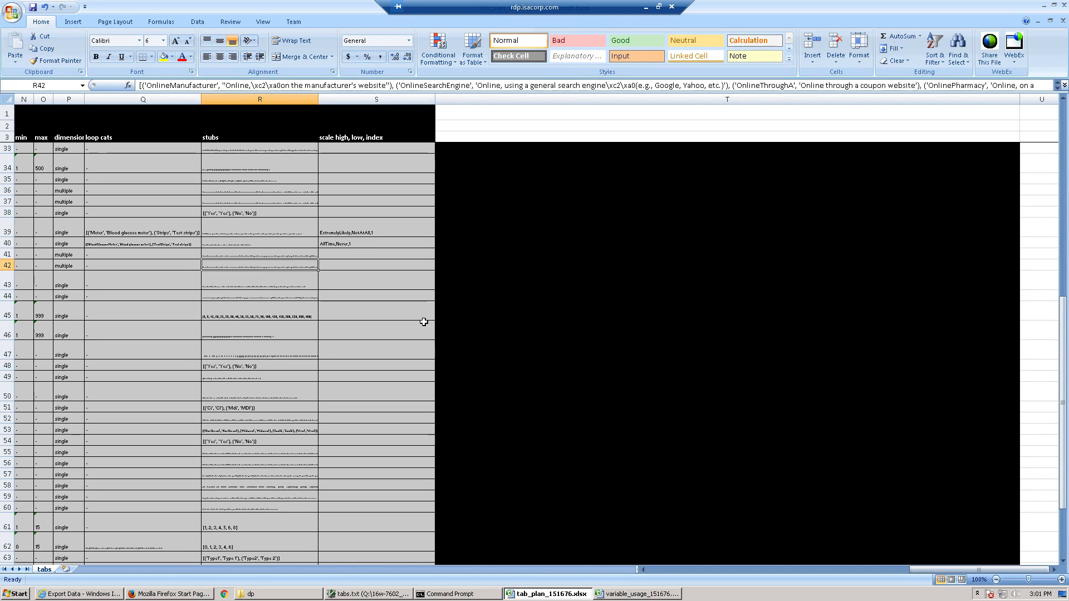
key("Down")
key("Down")
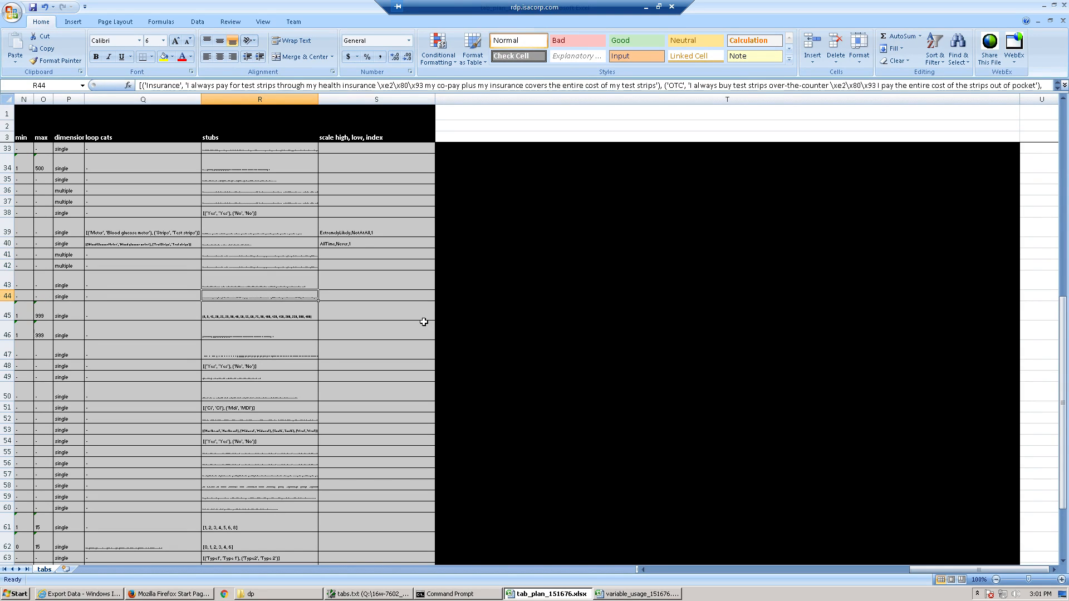
key("Down")
key("Down")
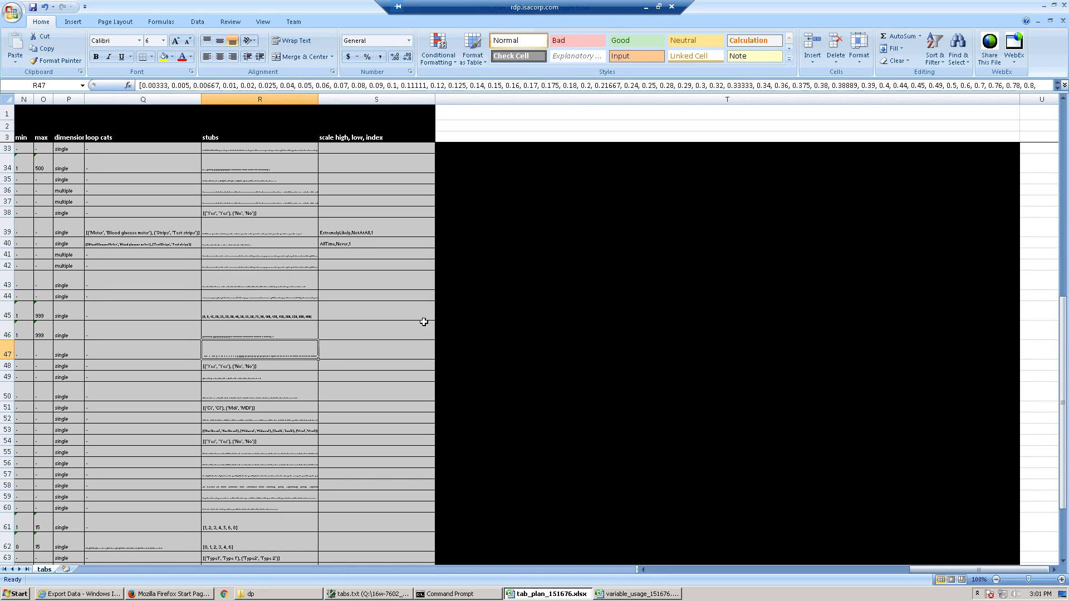
key("Down")
key("Down")
key("Down")
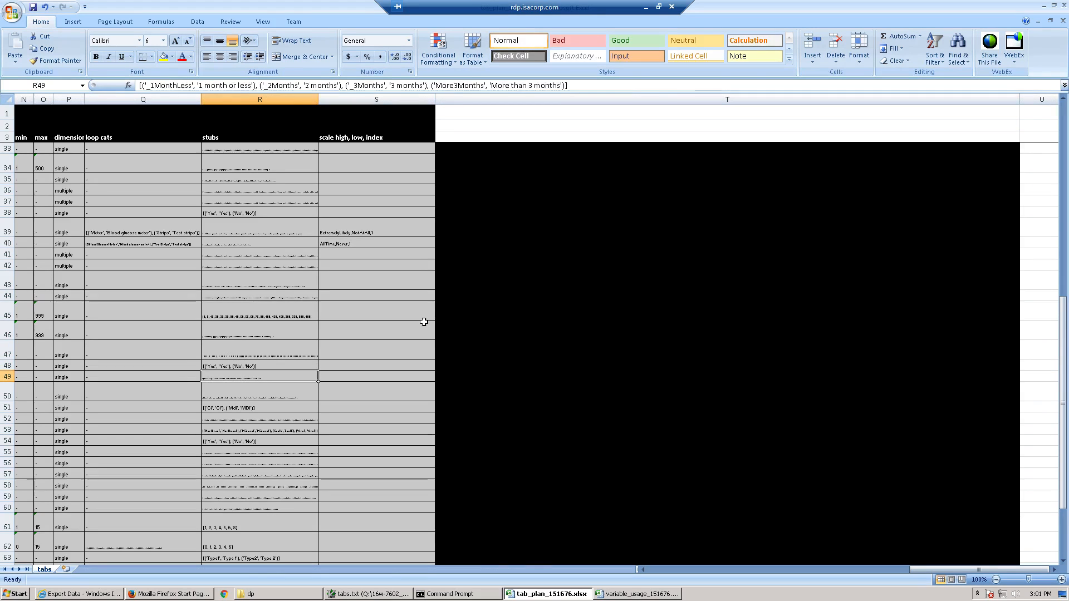
key("Down")
key("Down")
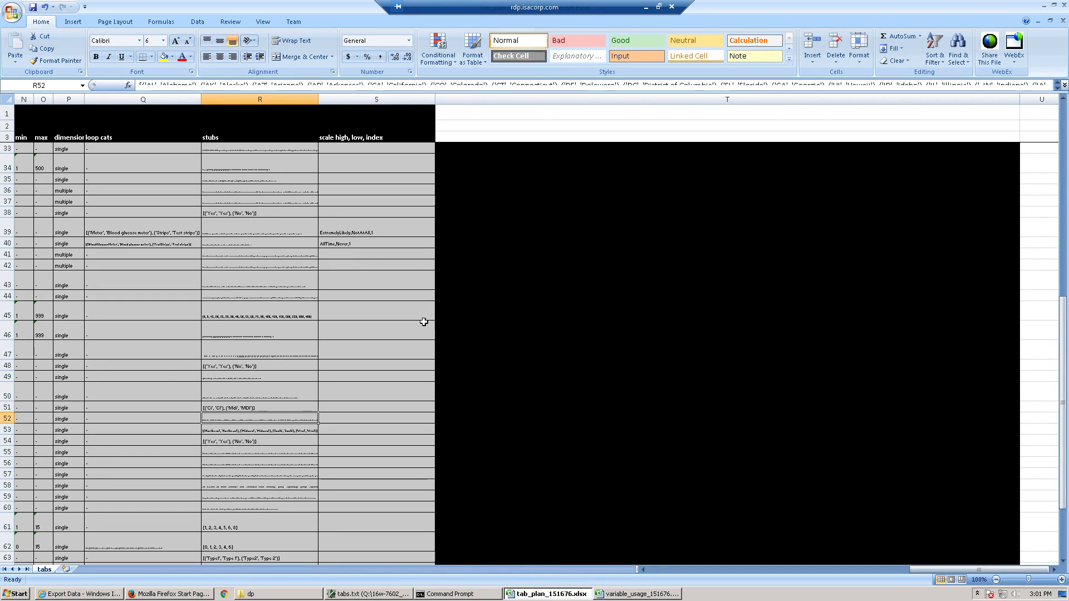
key("Down")
key("Down")
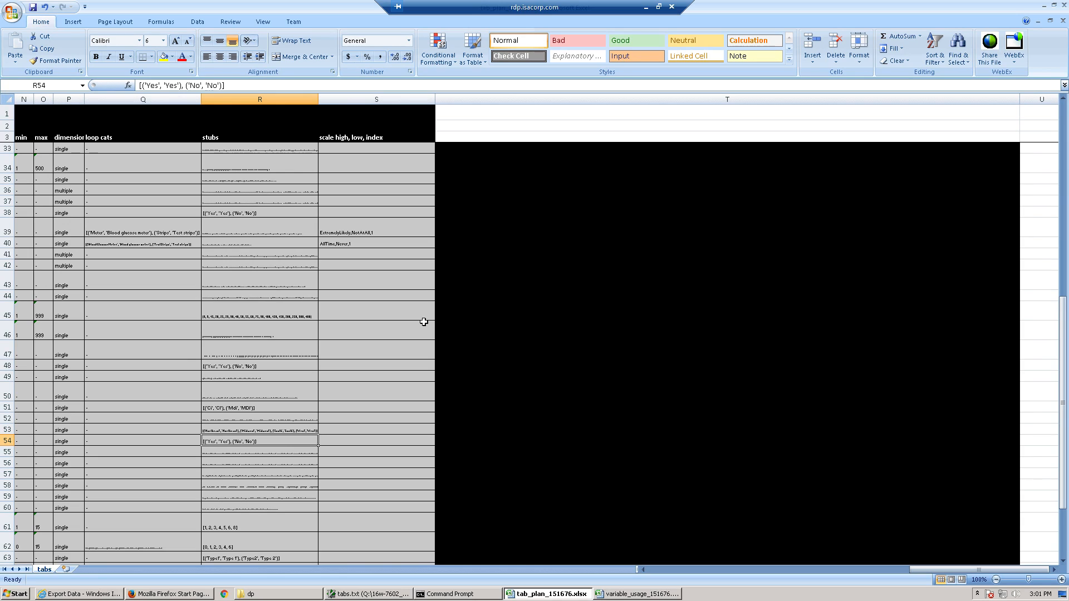
key("Down")
key("Down")
key("Down")
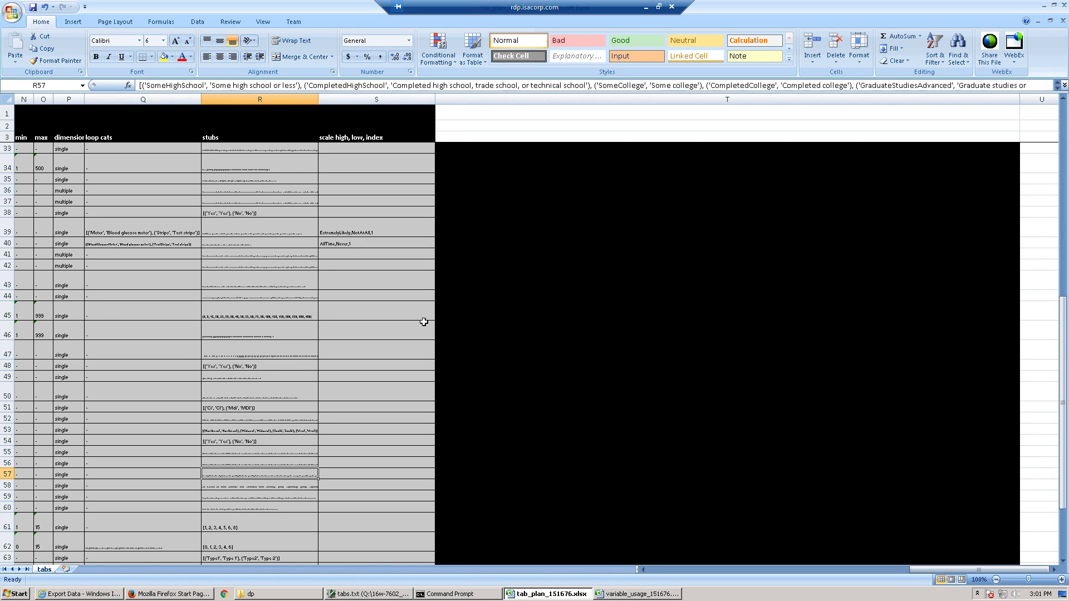
key("Down")
key("Down")
key("Down")
key("Down")
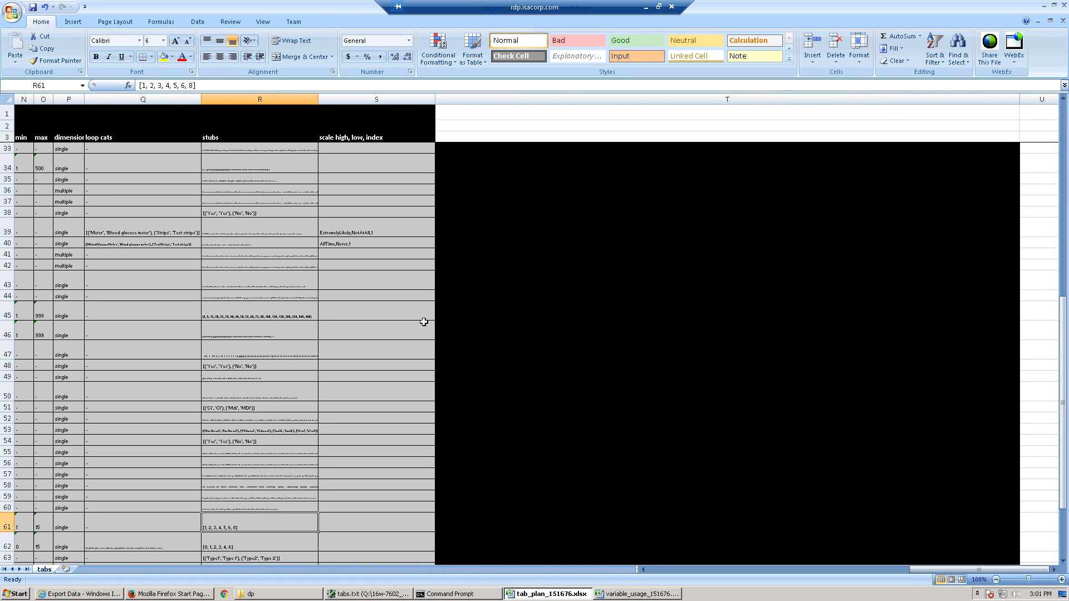
key("Up")
key("Up")
key("Down")
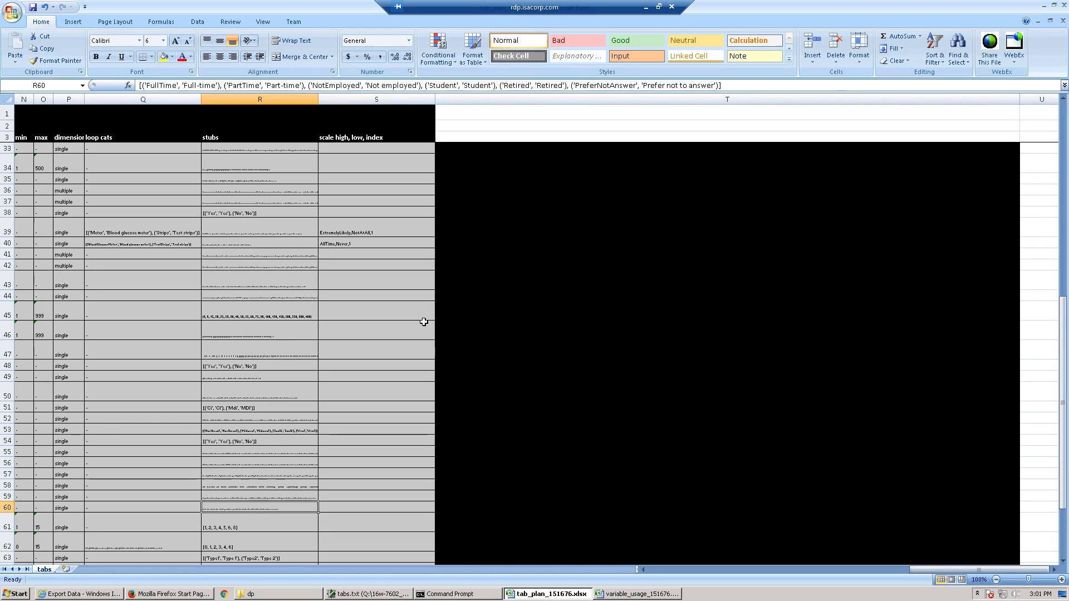
key("Down")
key("Down")
key("Down")
key("Down")
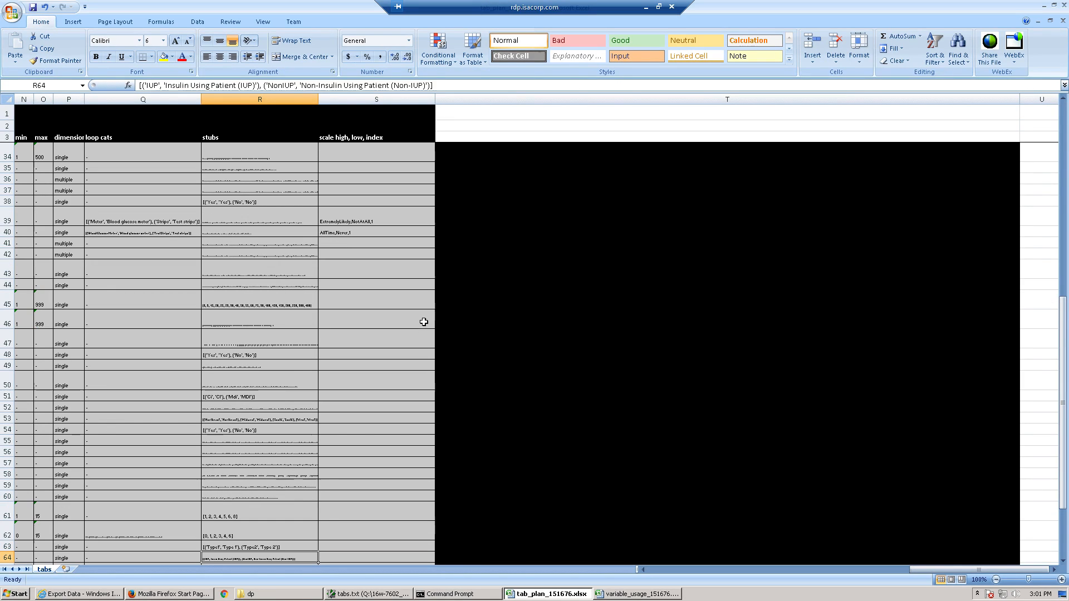
key("Down")
key("Down")
key("Down")
key("Down")
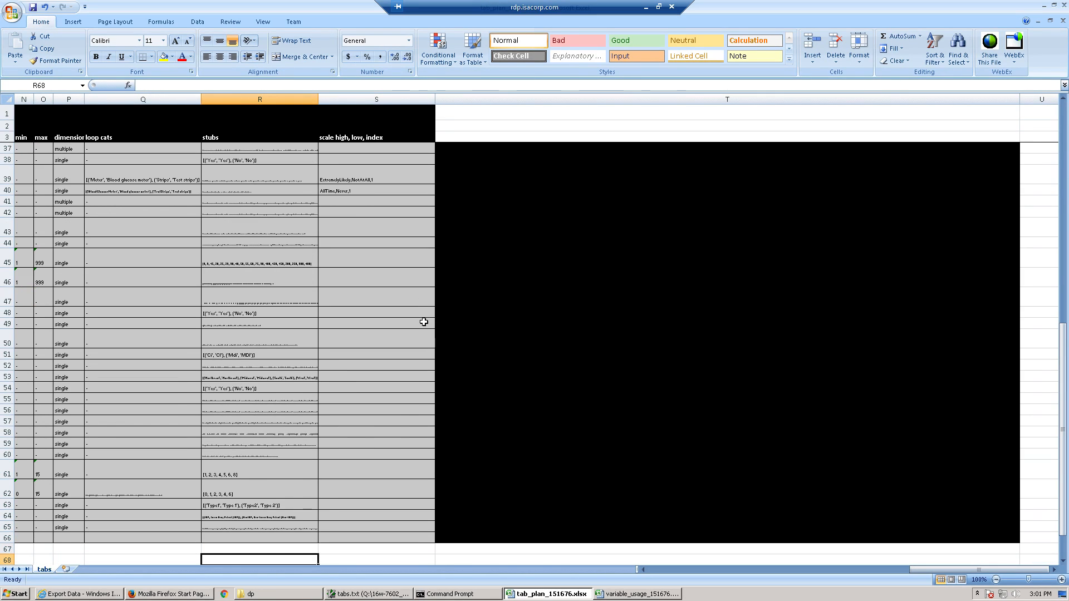
key("Up")
key("Up")
key("Up")
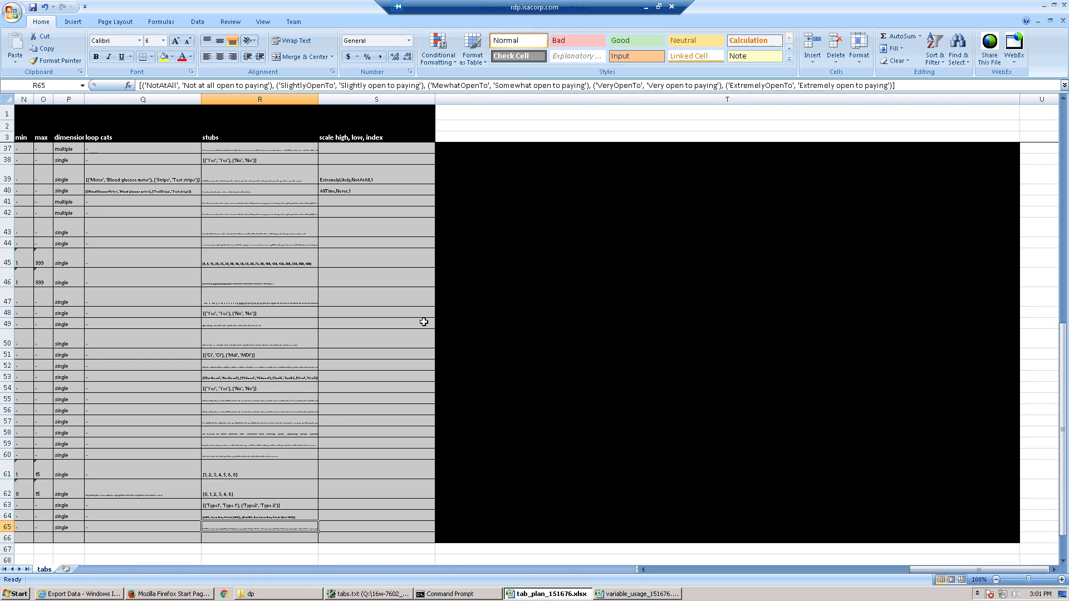
Enter "ExtremelyOpenTo,NotAtAll,1" as the scale high, low, index value for row 65 in S65
key("Right")
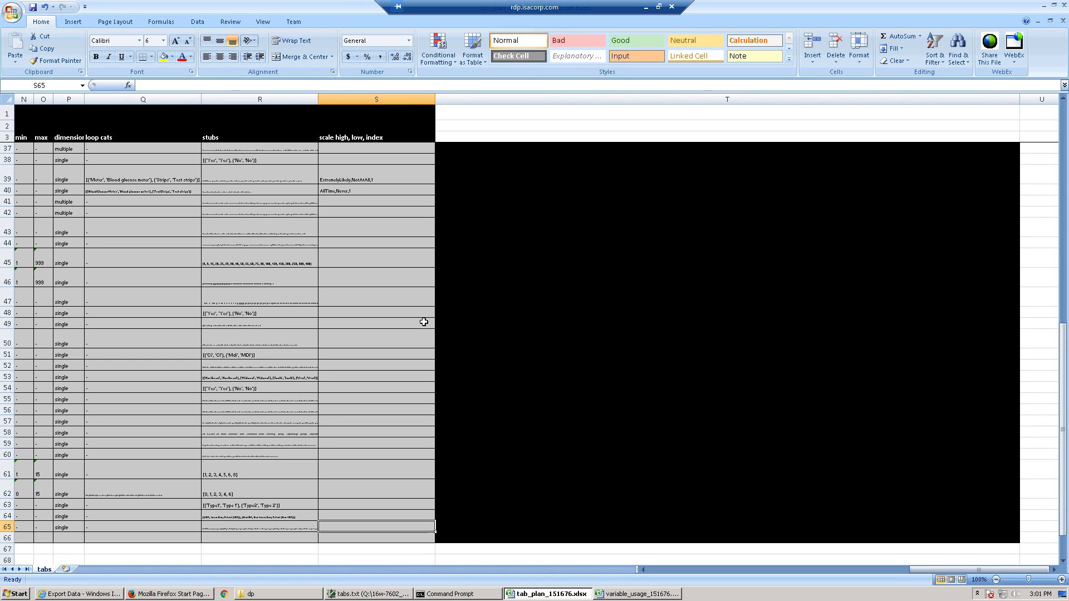
type("E")
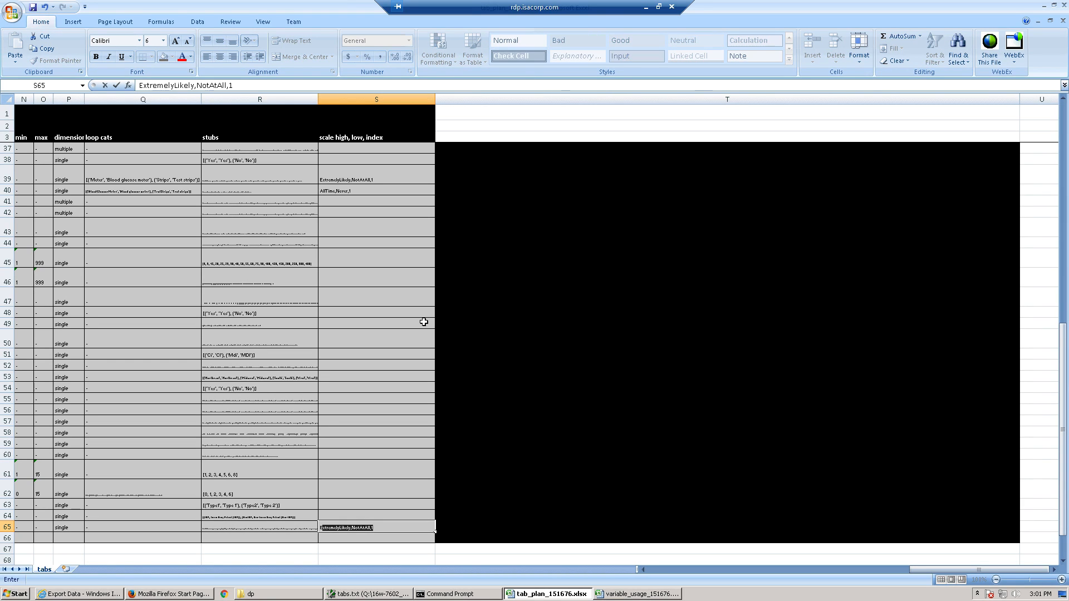
type("xtremelyOpenTo,NotAtAll")
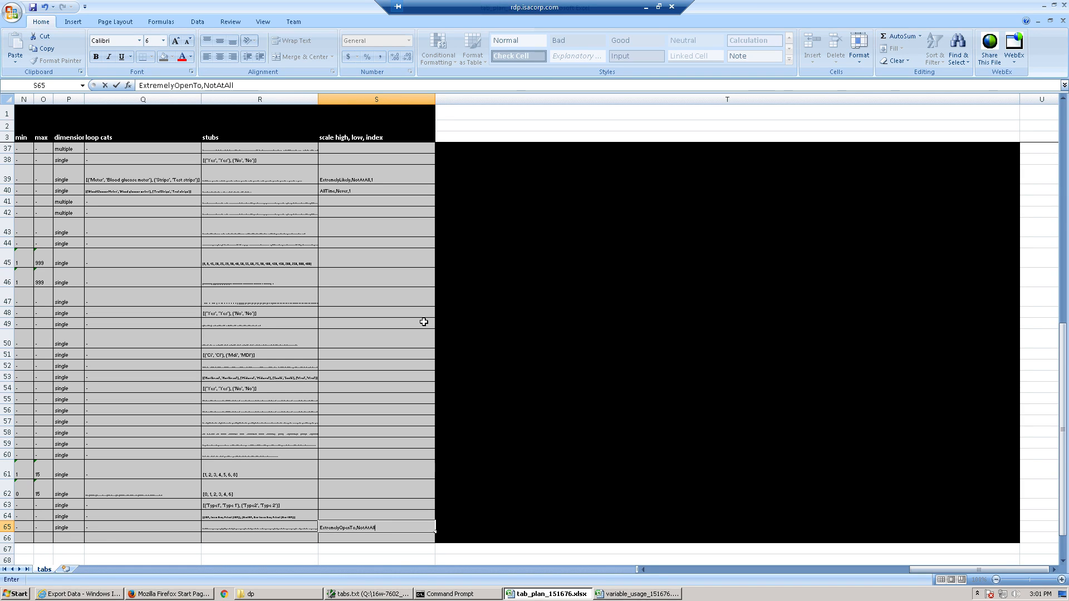
type(",1")
key("Return")
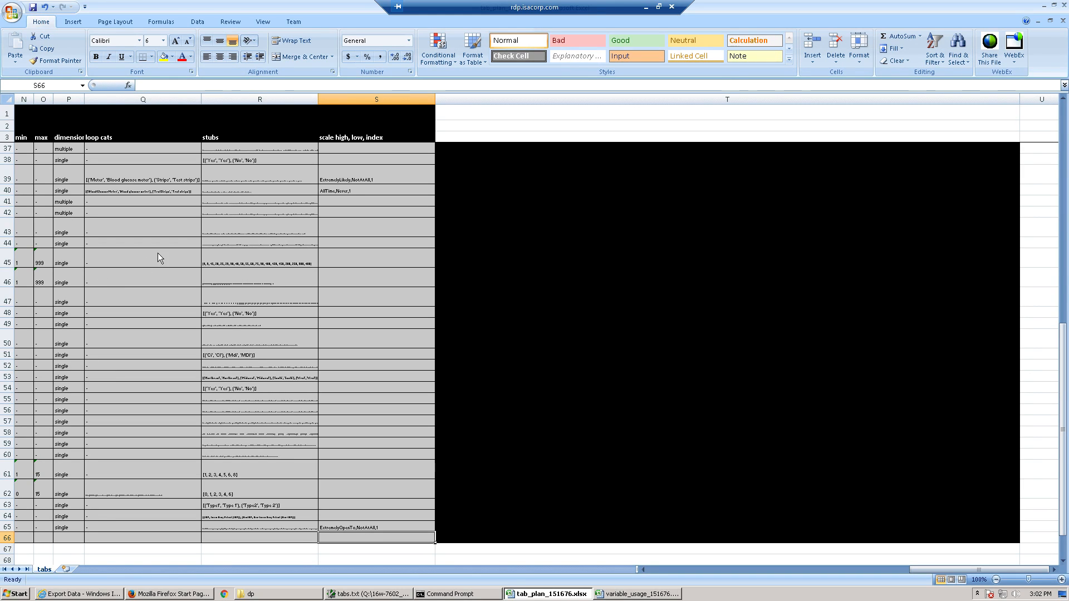
Return to the beginning of the tabs sheet and save the tab plan workbook
scroll(262, 299, "up", 5)
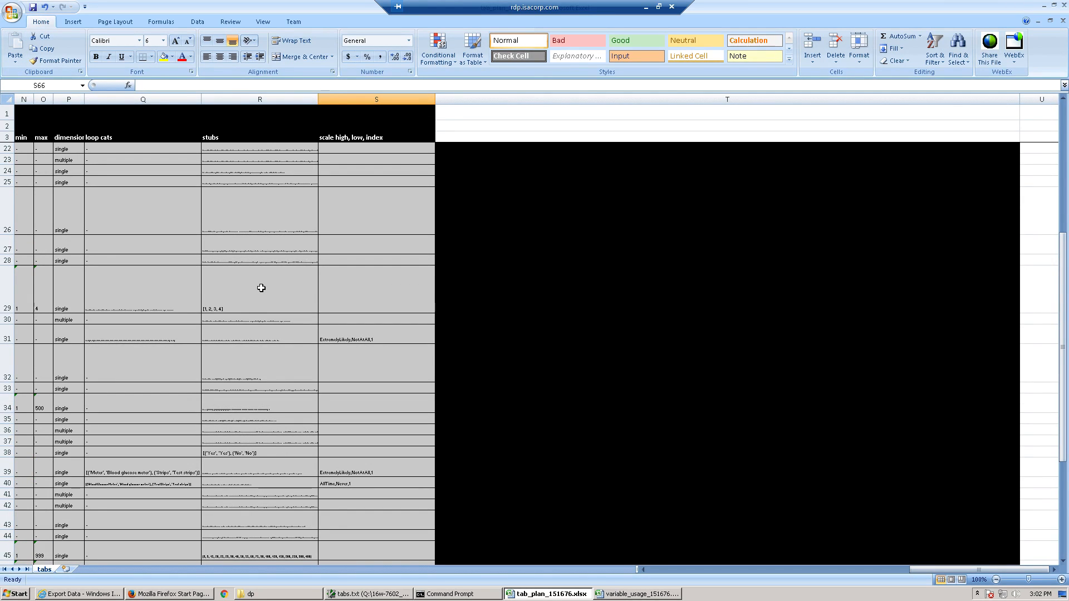
key("ctrl+Home")
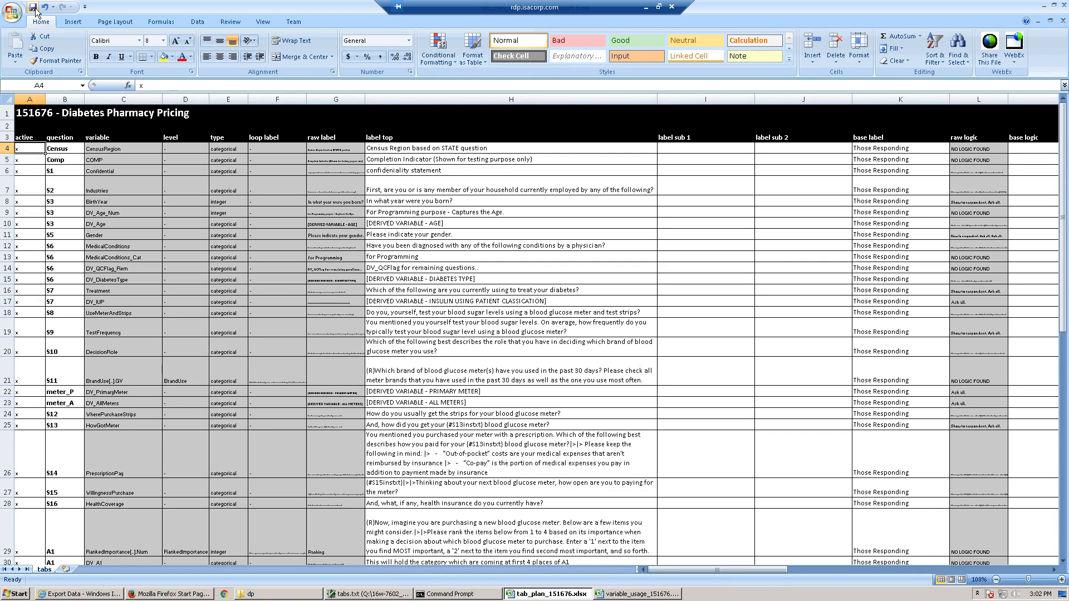
left_click(35, 12)
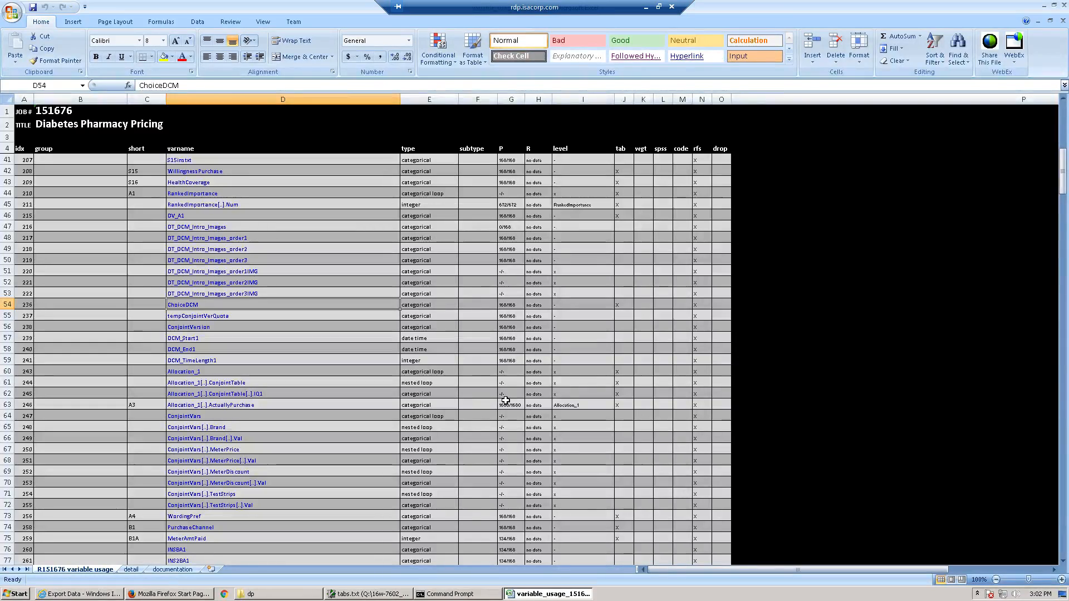
Close the variable usage workbook, switch to Command Prompt and run radar in the project's dp folder
left_click(1062, 6)
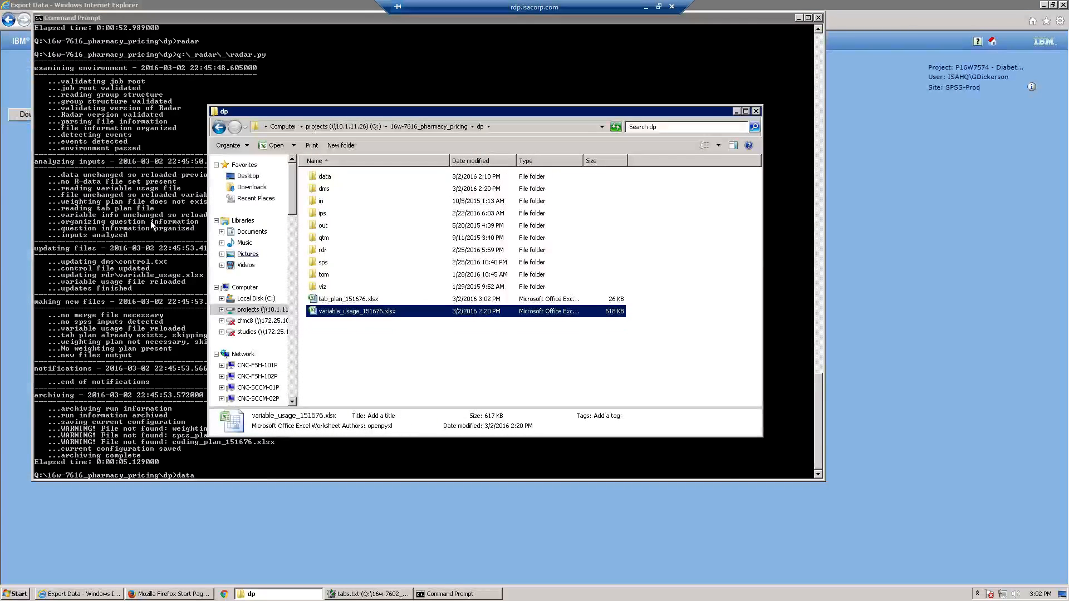
left_click(152, 219)
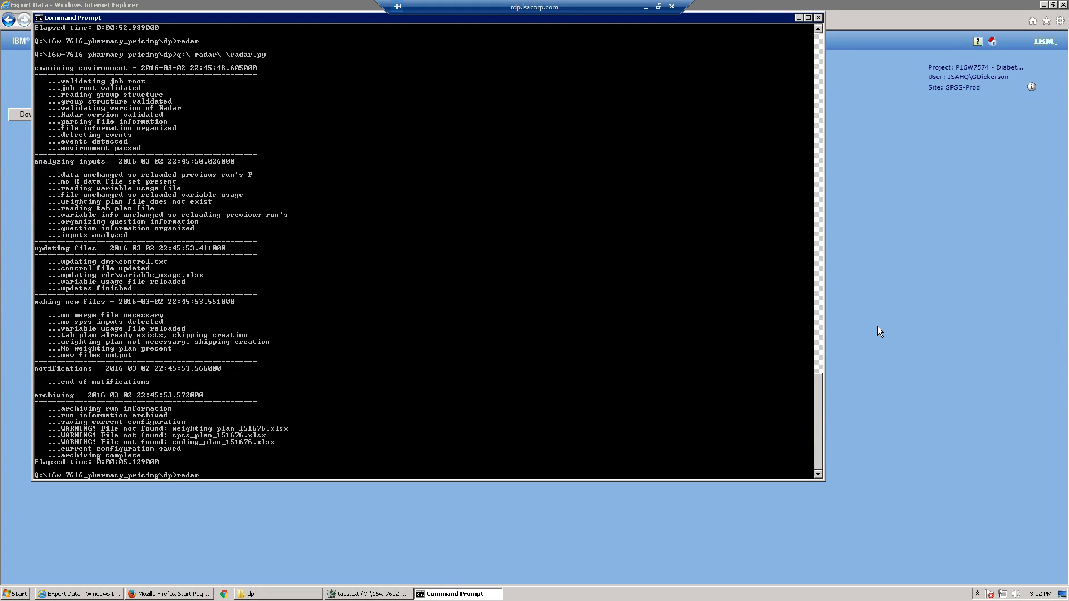
key("Return")
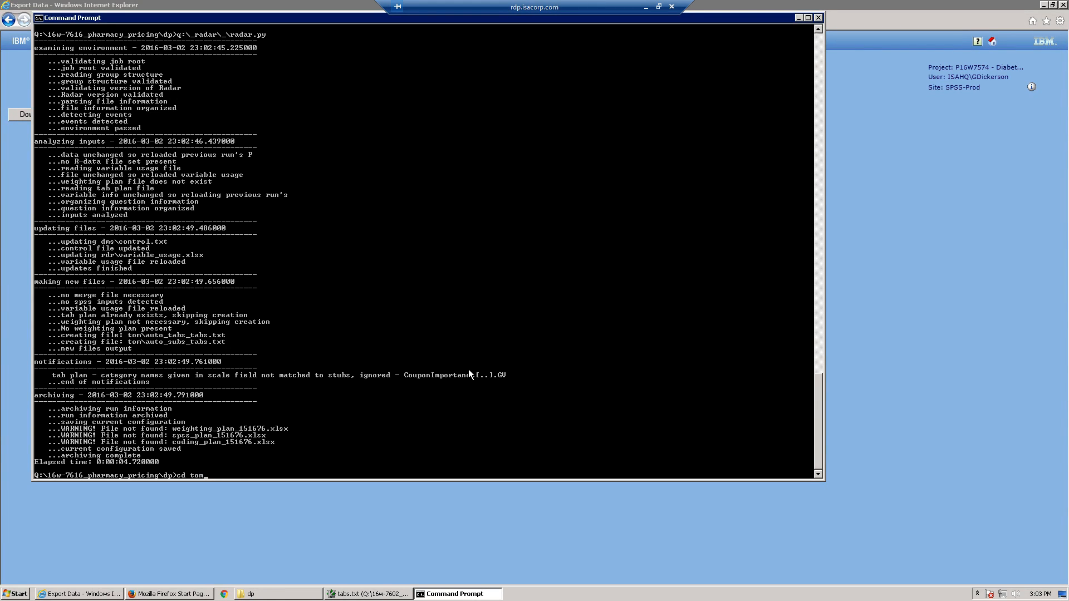
Change to the tom folder and open auto_tabs_tabs.txt in Vim
key("Return")
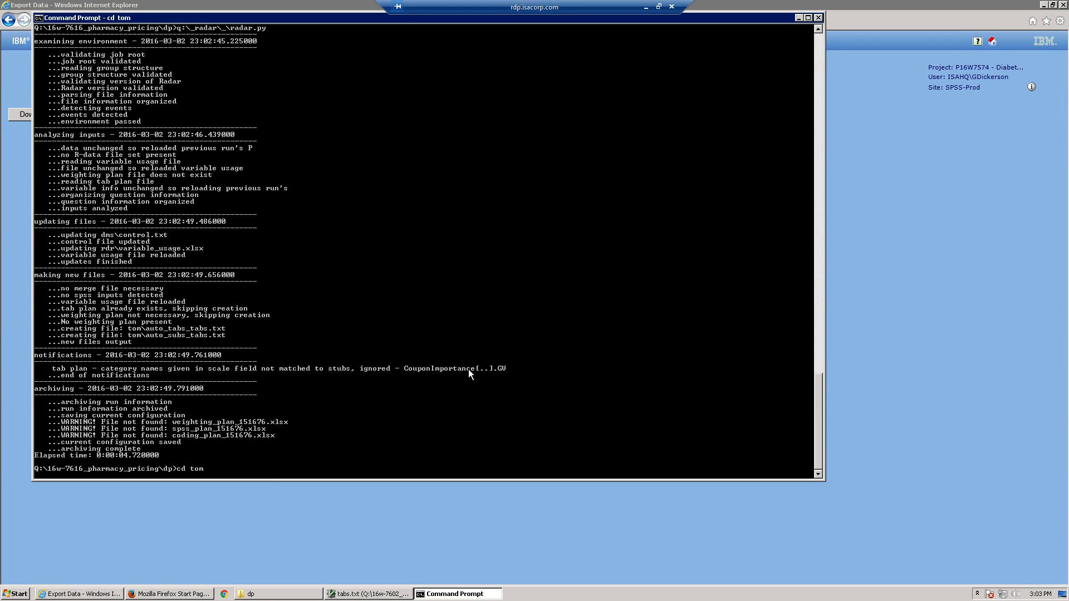
key("Return")
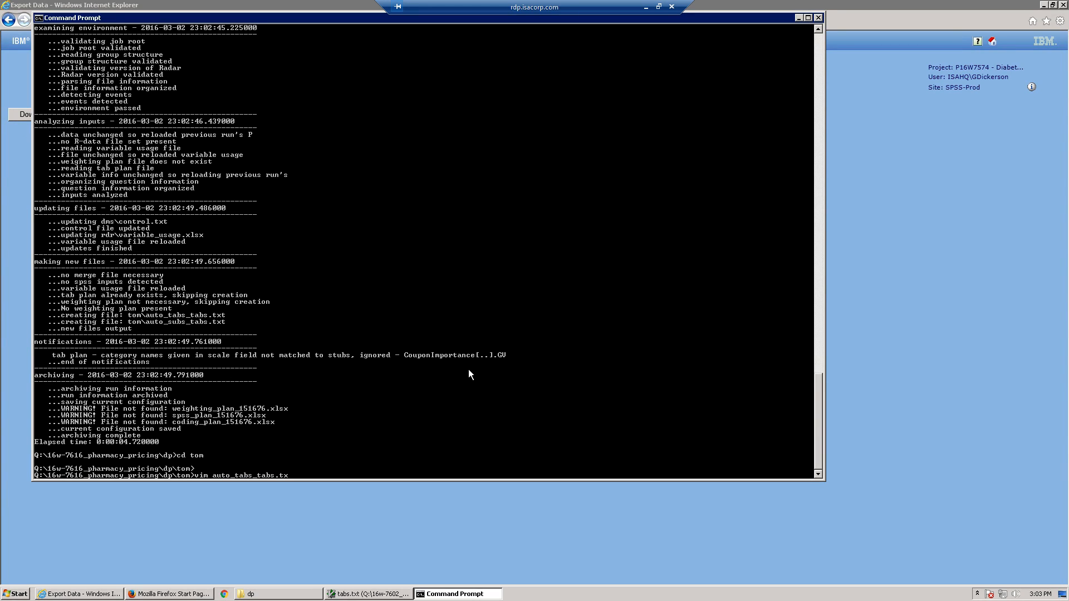
type("vim auto_tabs_tabs.txt")
key("Return")
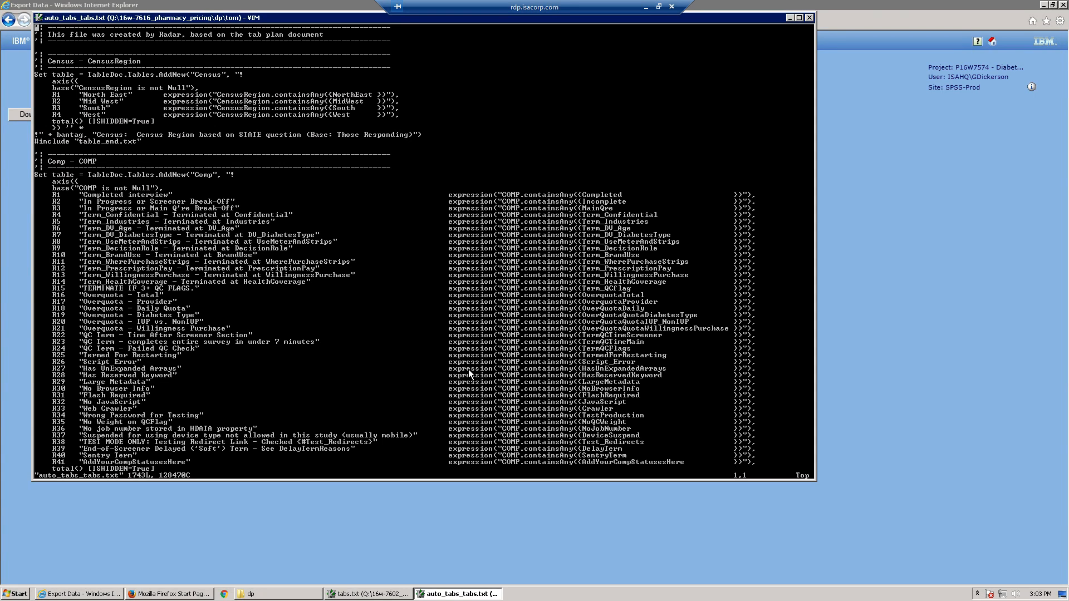
Review the generated table definitions in auto_tabs_tabs.txt, turning line wrapping off with ":set nowrap", and quit Vim
key("ctrl+f")
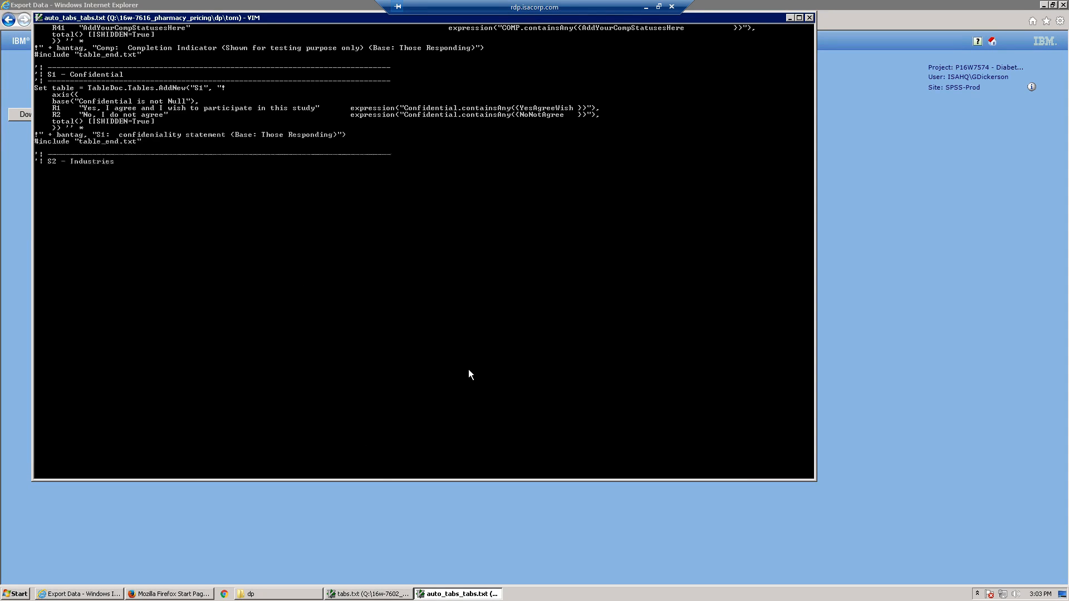
key("ctrl+f")
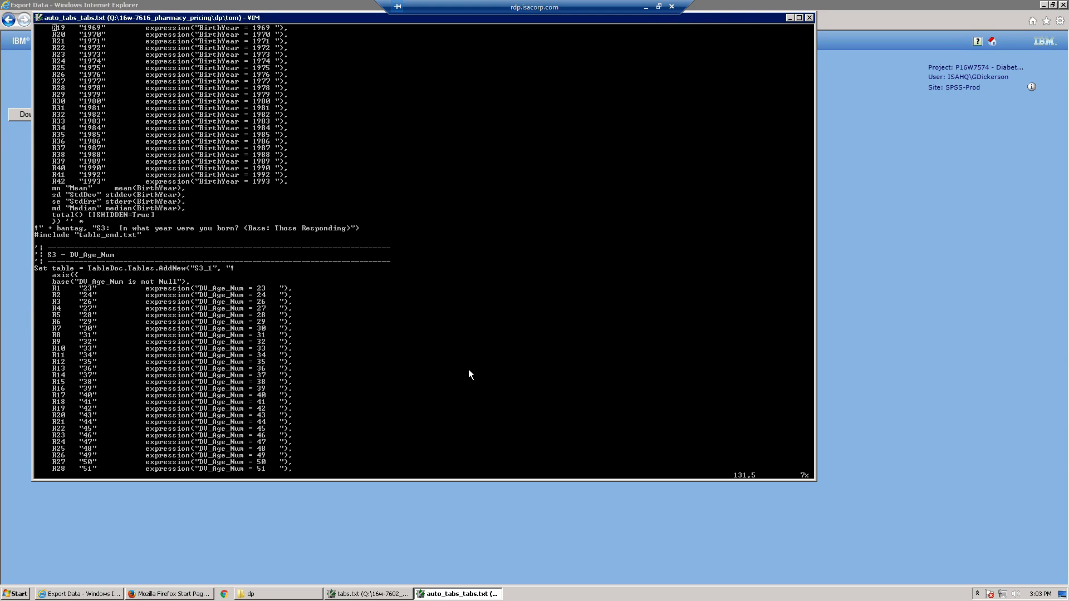
key("ctrl+f")
key("ctrl+f")
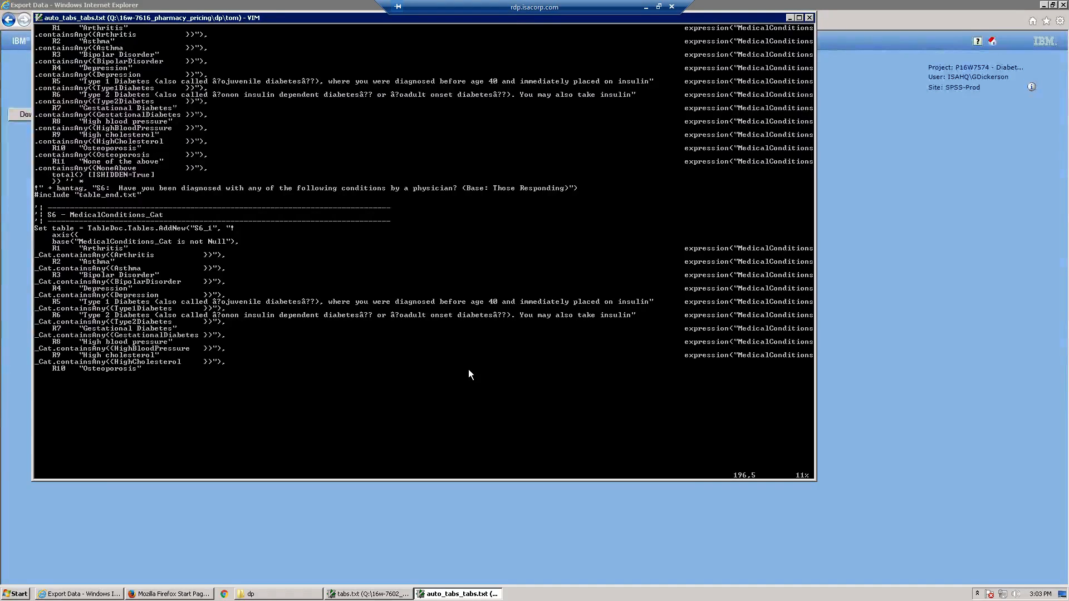
type(":set no")
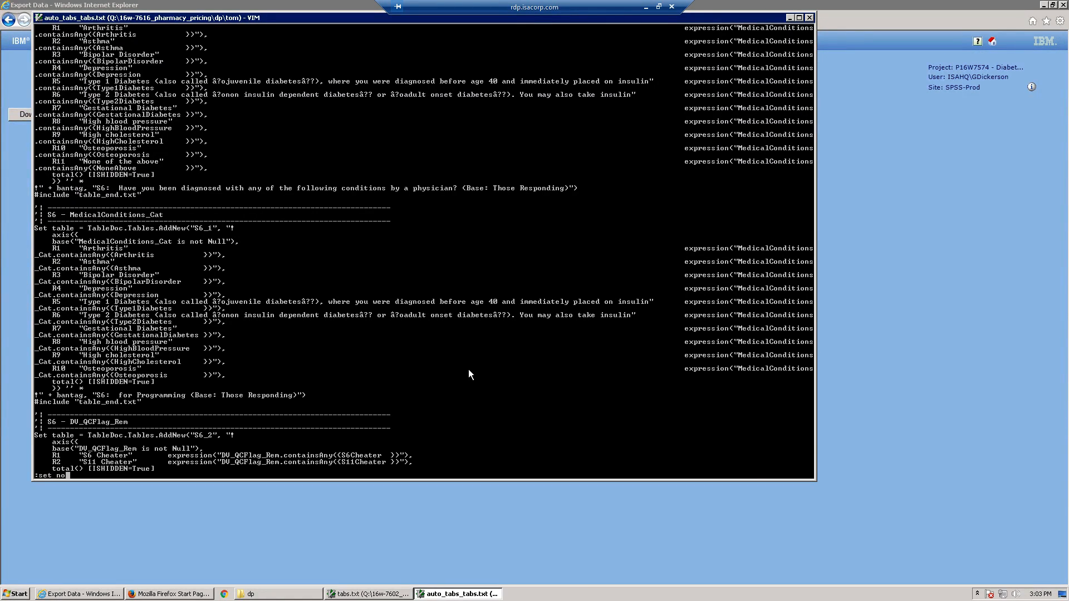
type("wrap")
key("Return")
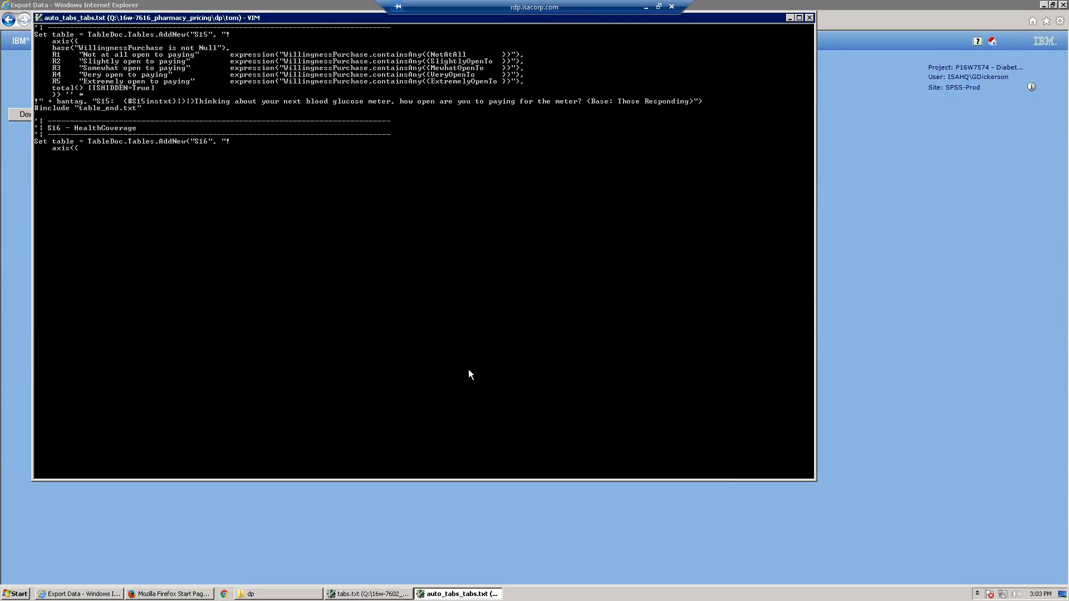
type(":q")
key("Return")
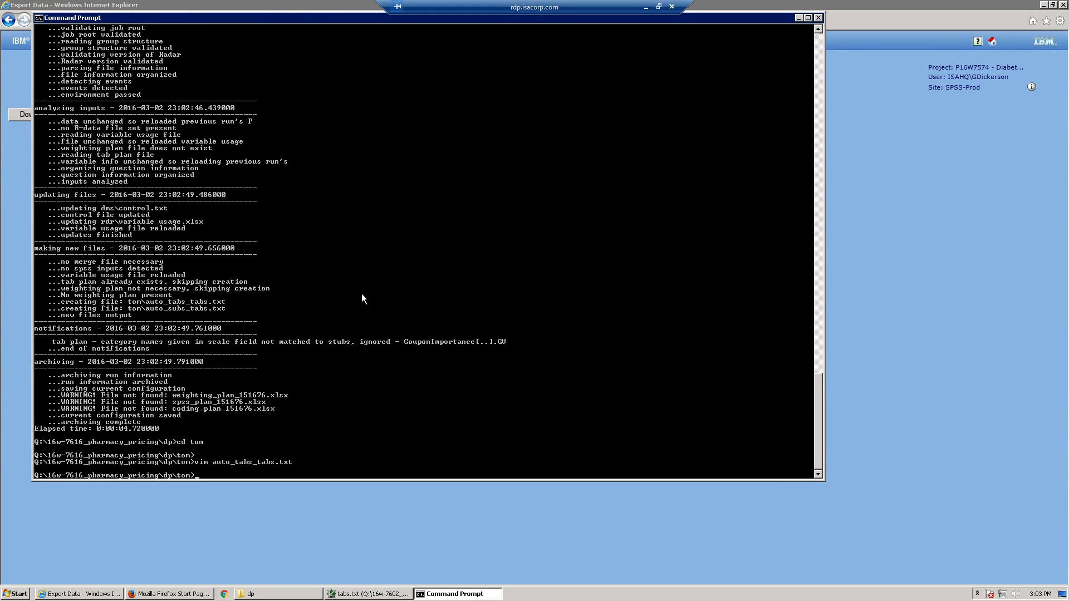
Change from the tom folder to the project's dms folder and run the build command
type("cd ..")
key("Return")
type("cd dms")
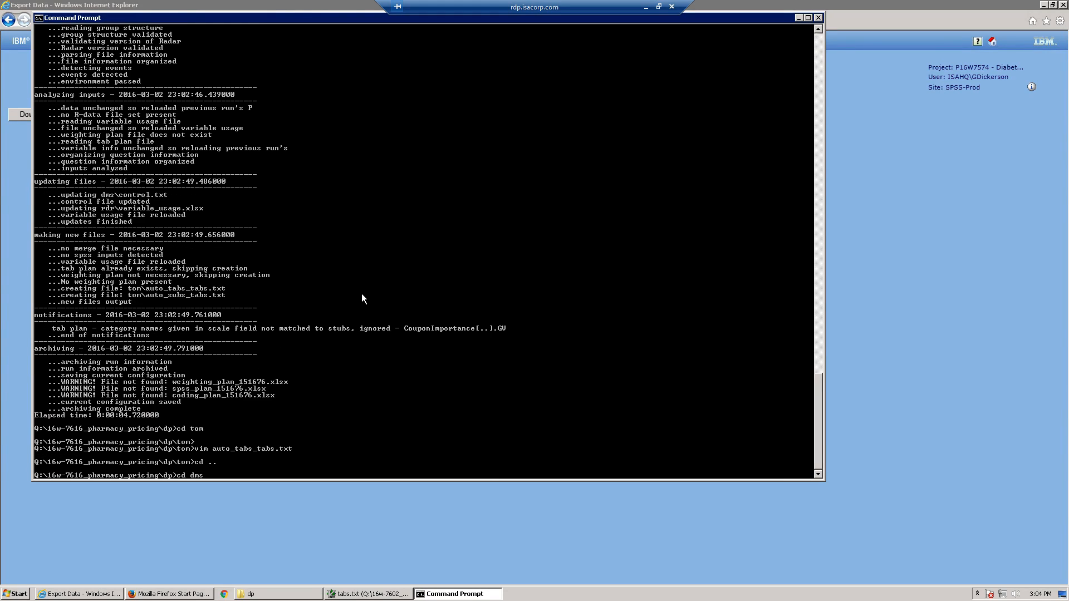
key("Return")
type("bui")
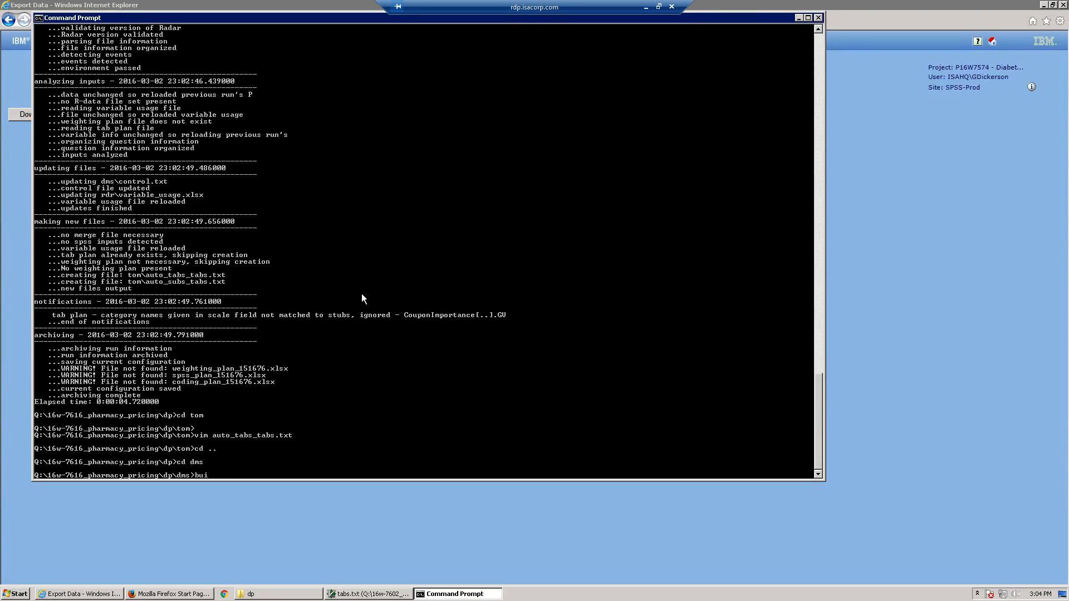
type("ld")
key("Return")
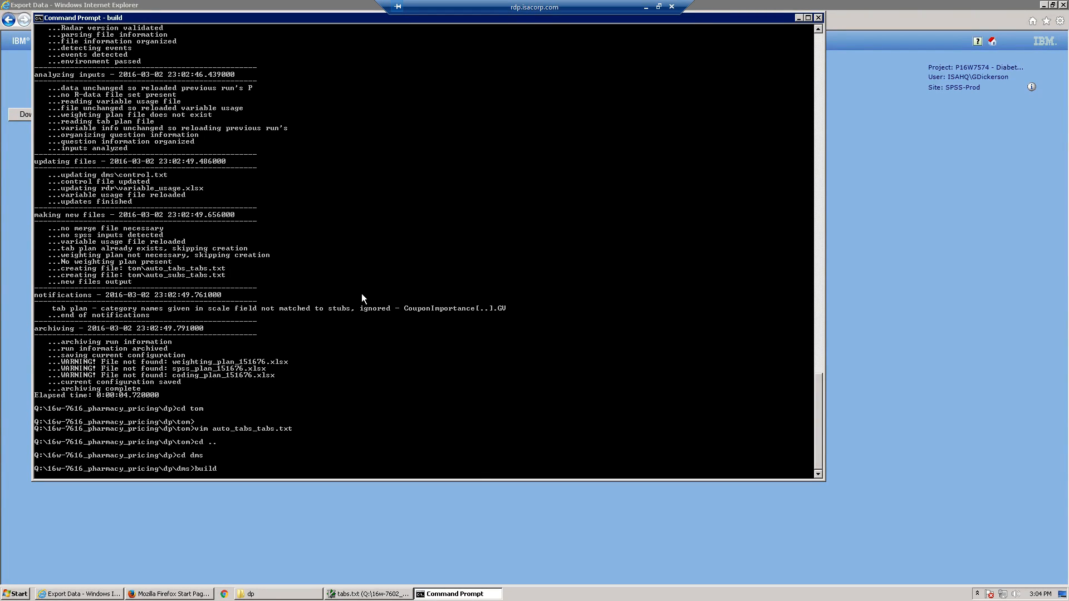
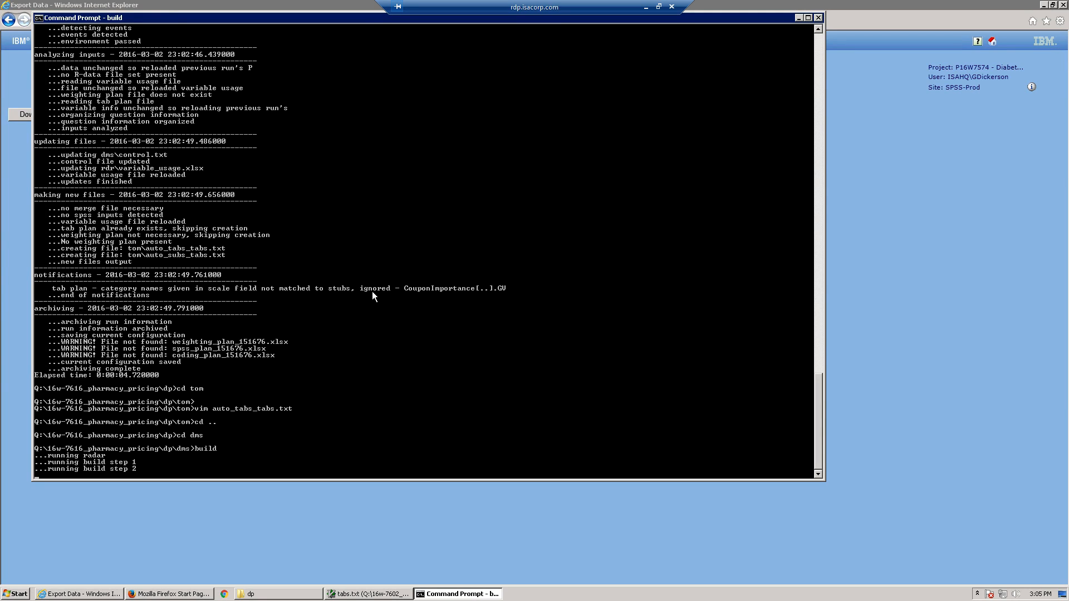
Switch to the file explorer, browse to the dms log folder and open build_log.txt in Notepad
left_click(300, 591)
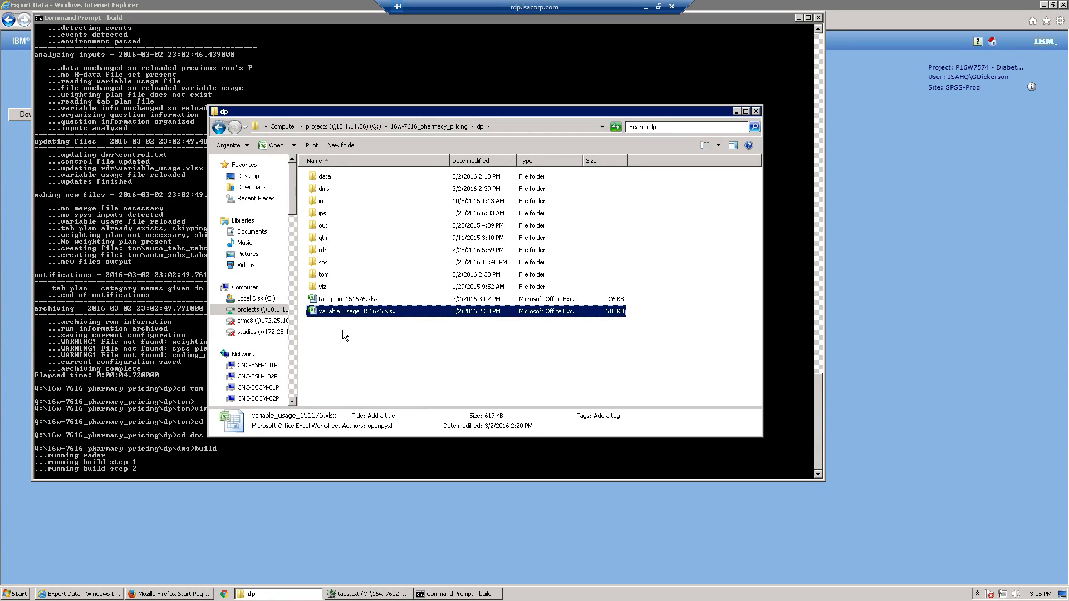
left_click(359, 300)
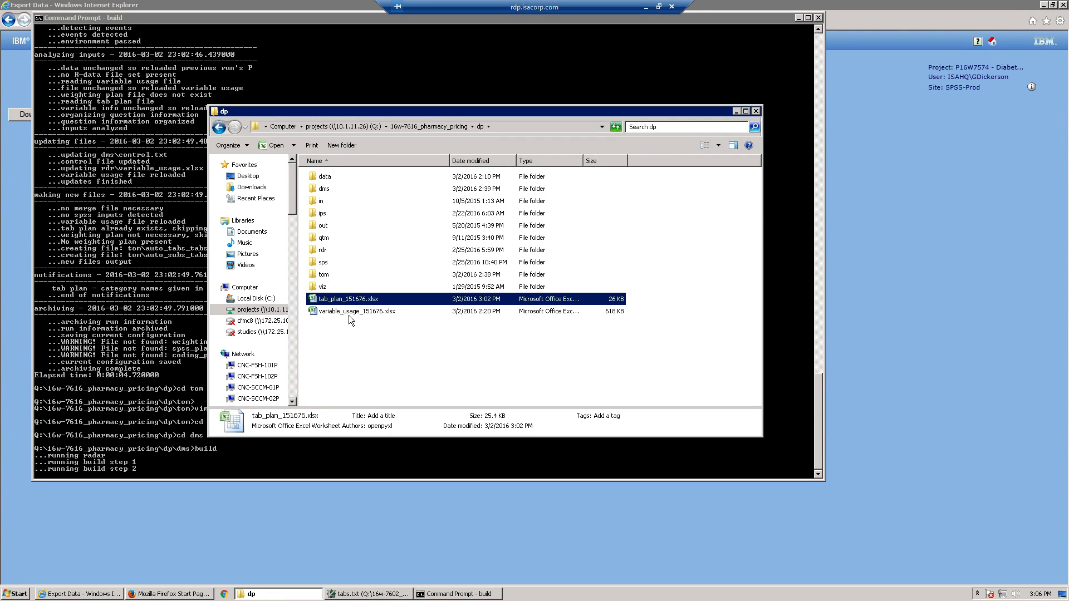
double_click(318, 274)
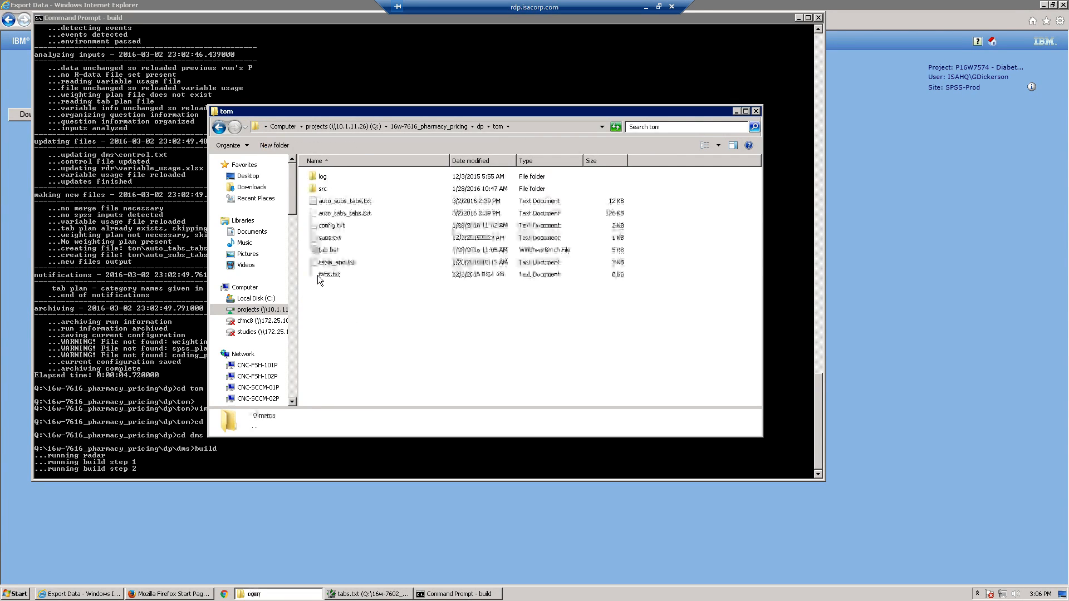
left_click(479, 127)
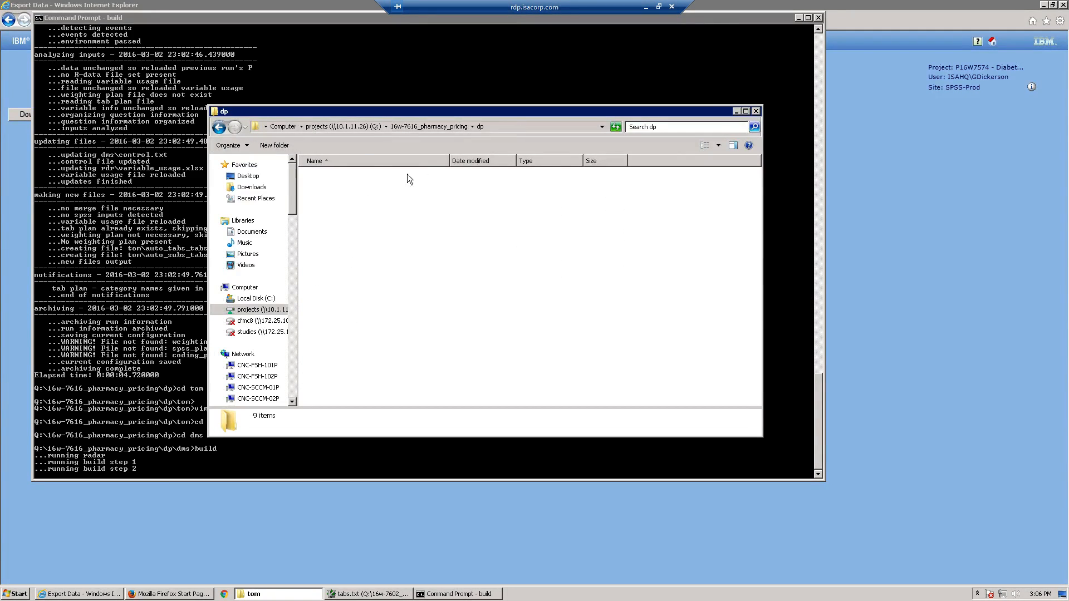
double_click(325, 190)
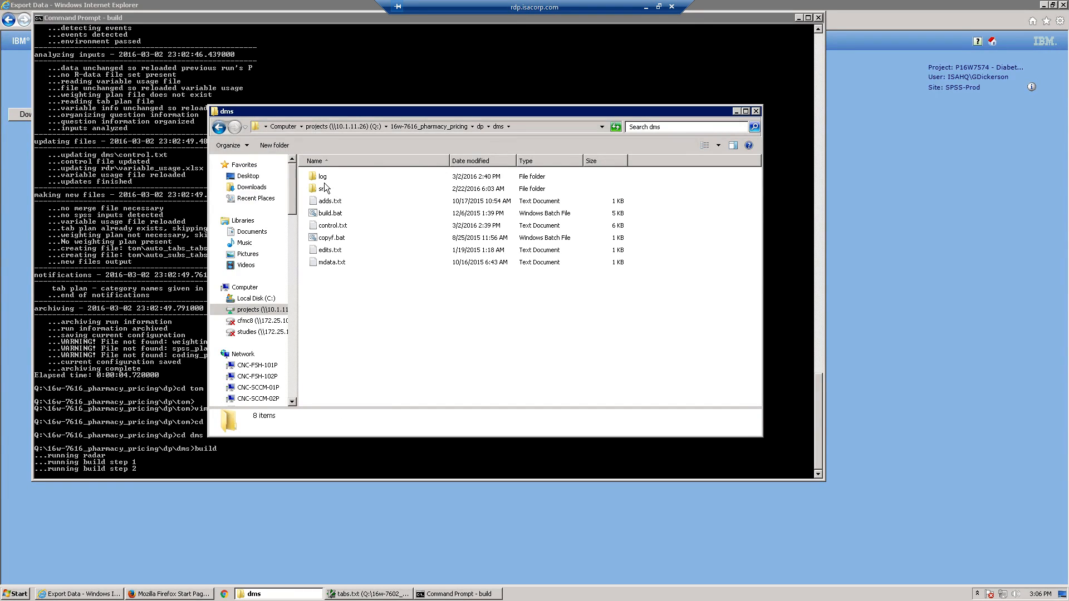
double_click(322, 177)
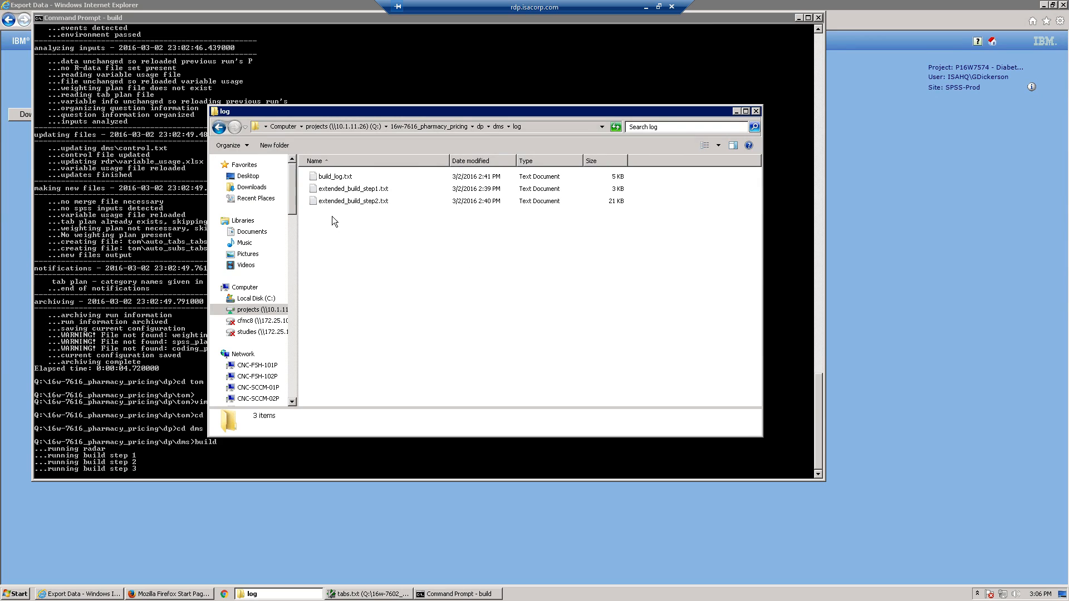
double_click(335, 179)
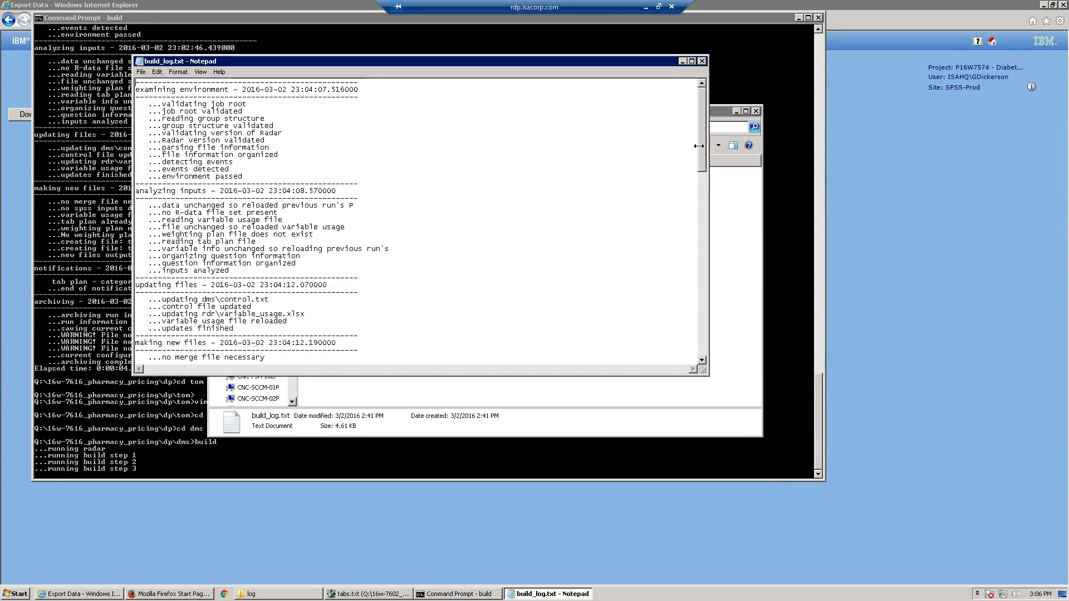
Find the tab plan line under notifications in the build log and highlight it
left_click_drag(701, 149, 691, 248)
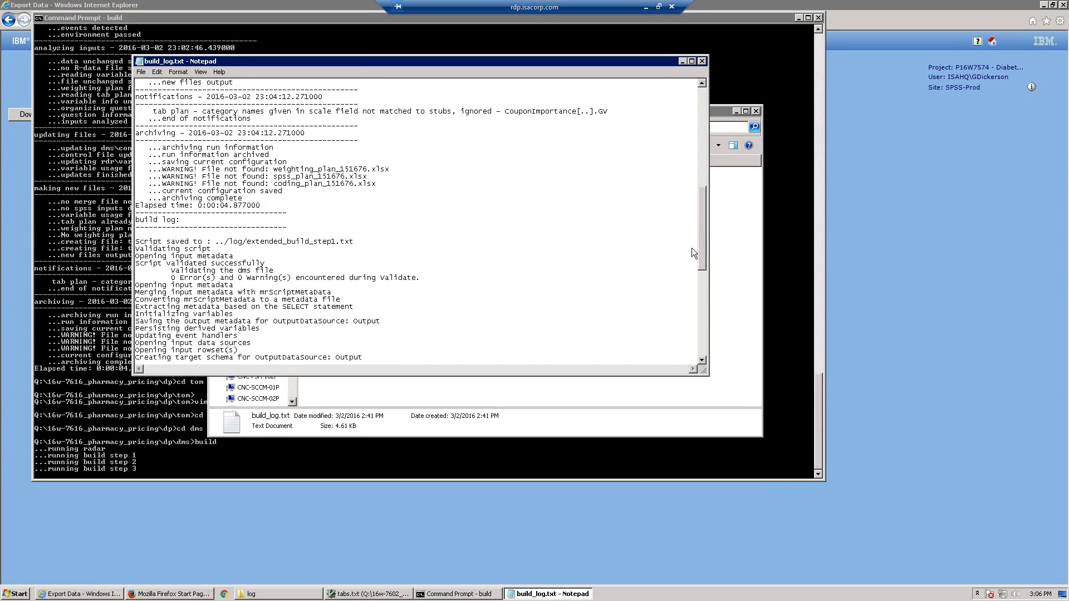
left_click_drag(692, 248, 706, 233)
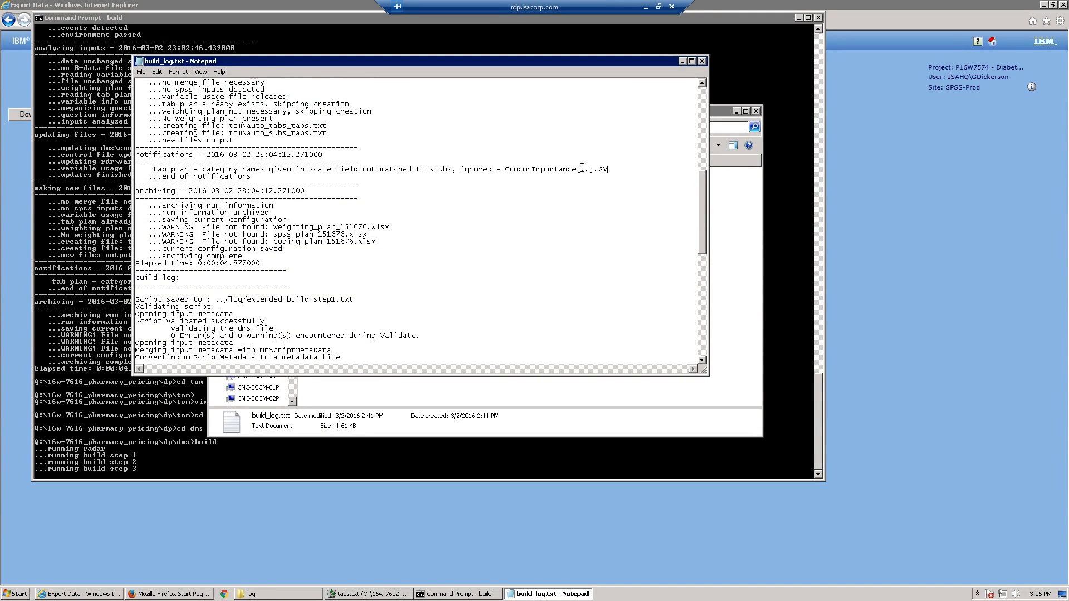
left_click_drag(606, 170, 454, 165)
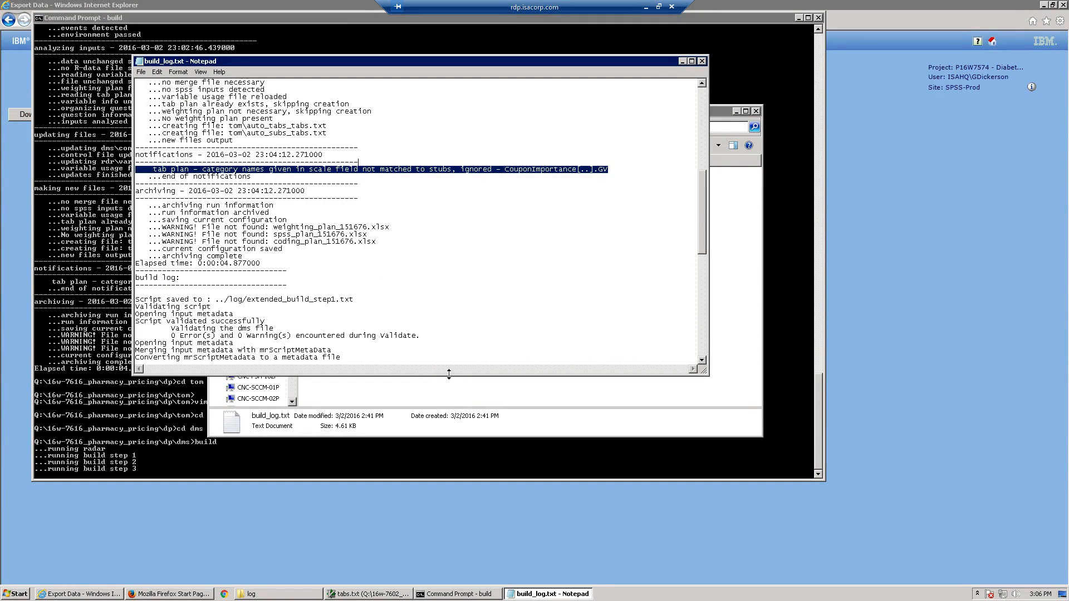
Go back to the dp folder in the file explorer and open tab_plan_151676.xlsx in Excel
left_click(415, 388)
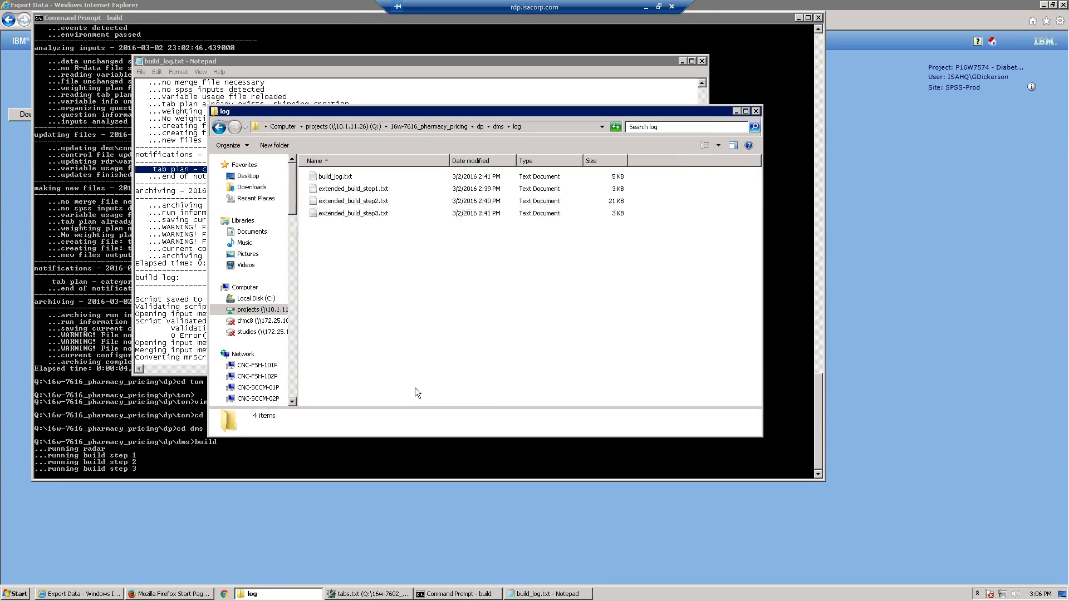
left_click(488, 127)
left_click(480, 127)
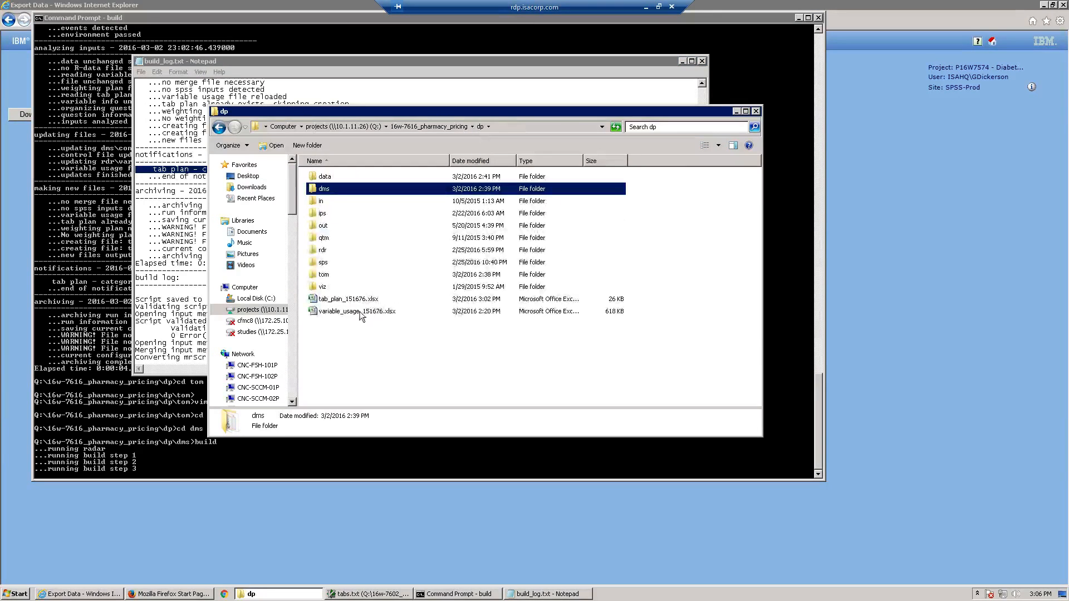
left_click(352, 300)
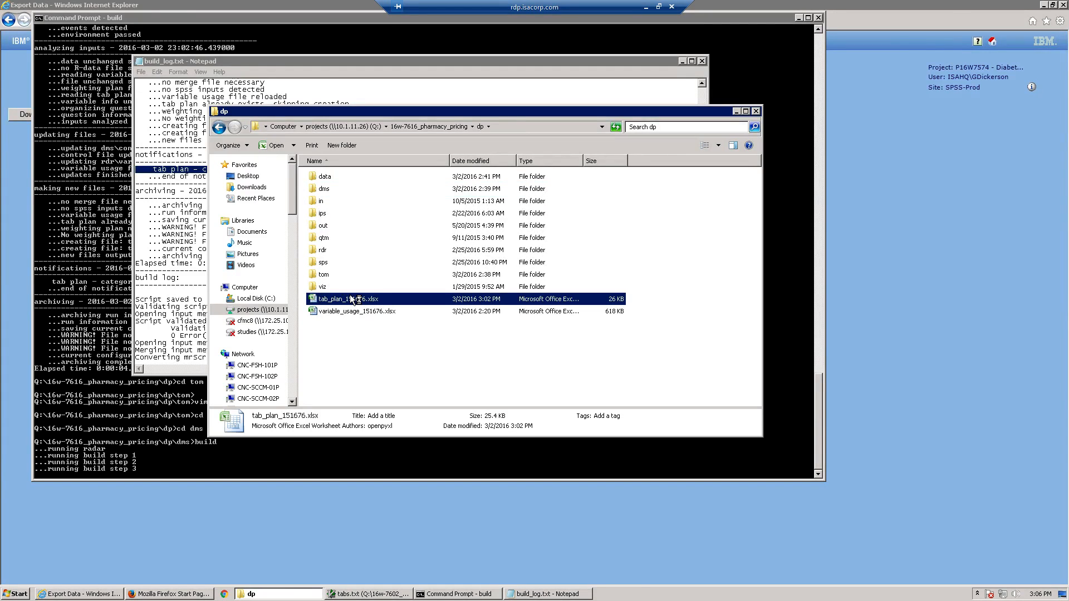
double_click(352, 299)
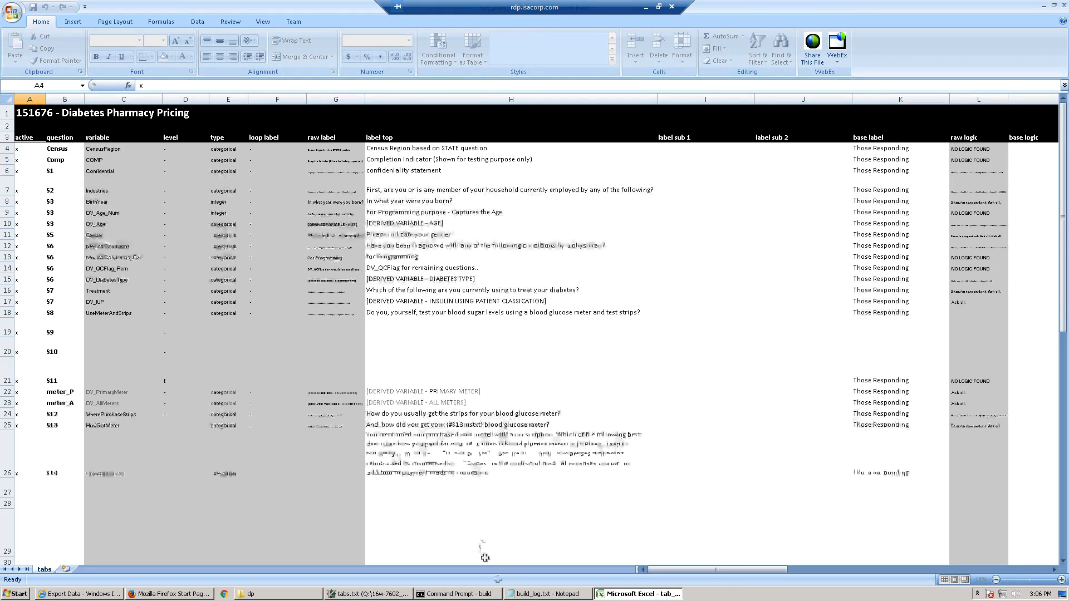
Return to the build log, reread the notification to identify the variable it concerns, and close the log
left_click(529, 594)
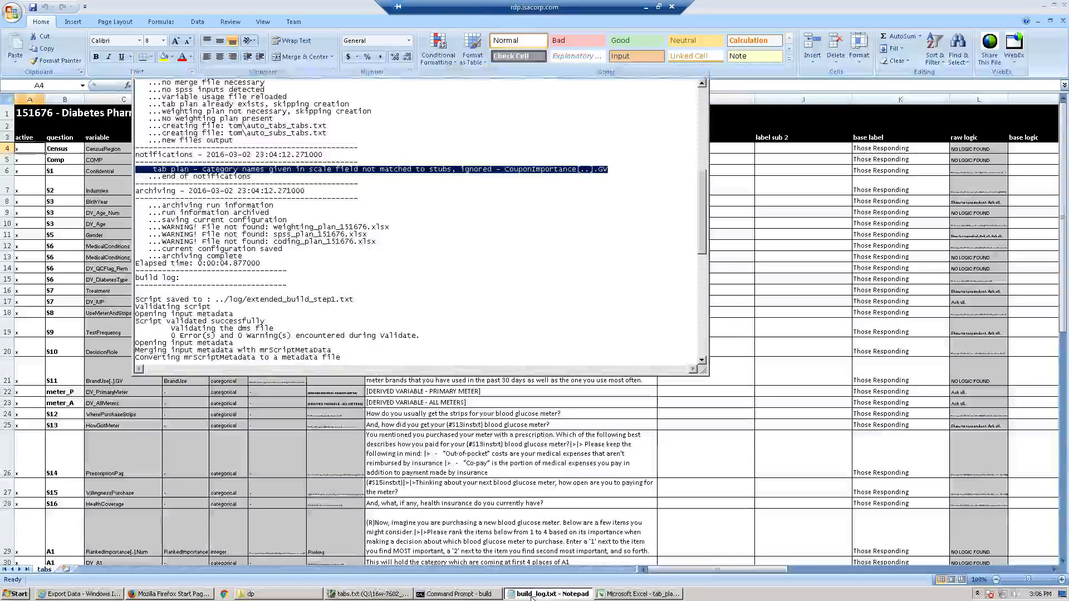
left_click(535, 596)
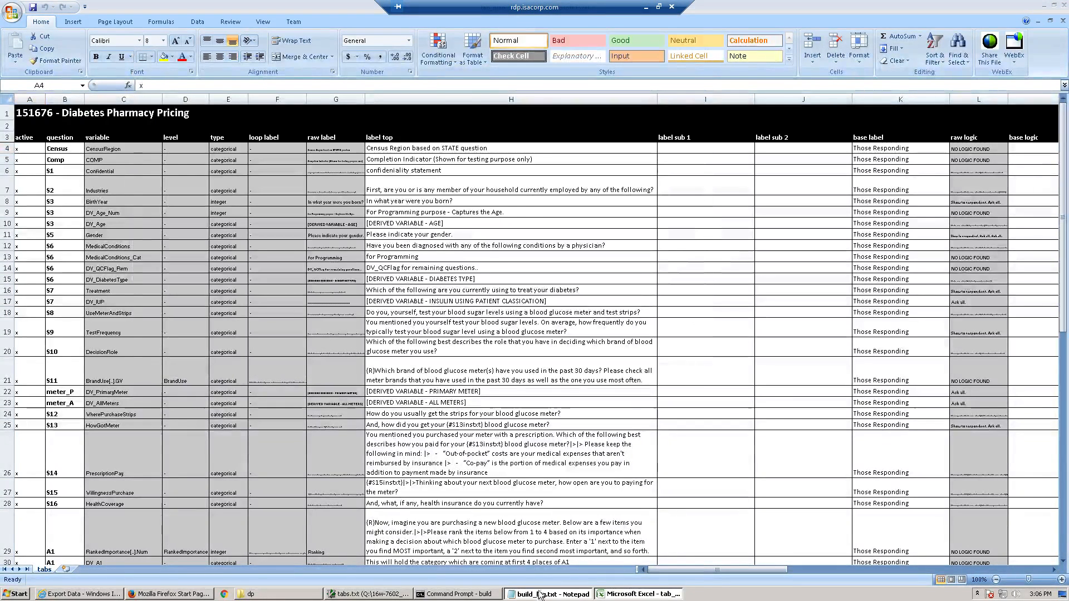
left_click(536, 594)
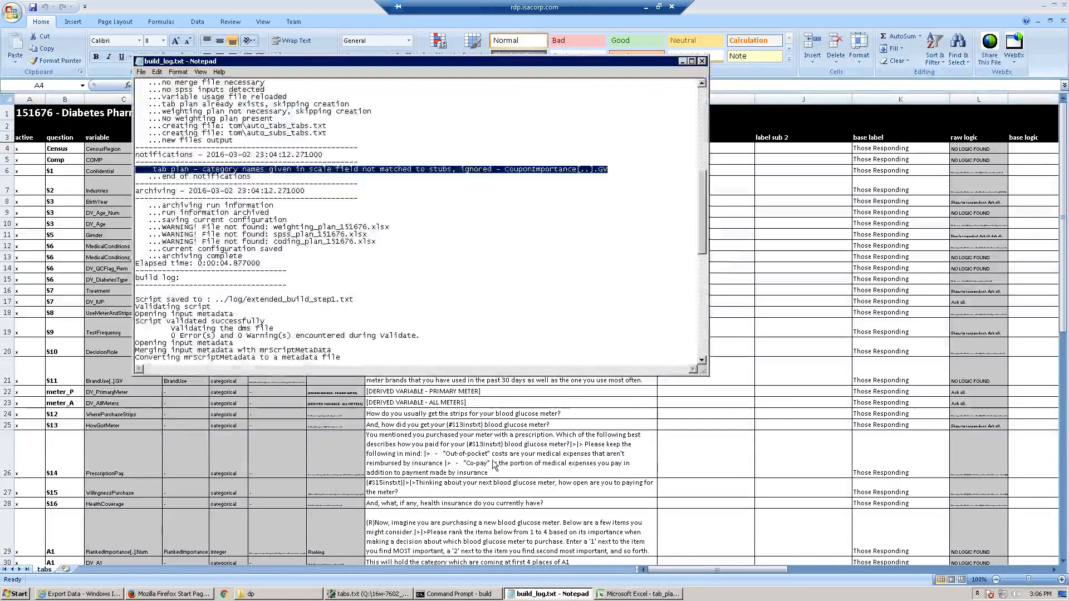
left_click(248, 177)
scroll(375, 278, "up", 7)
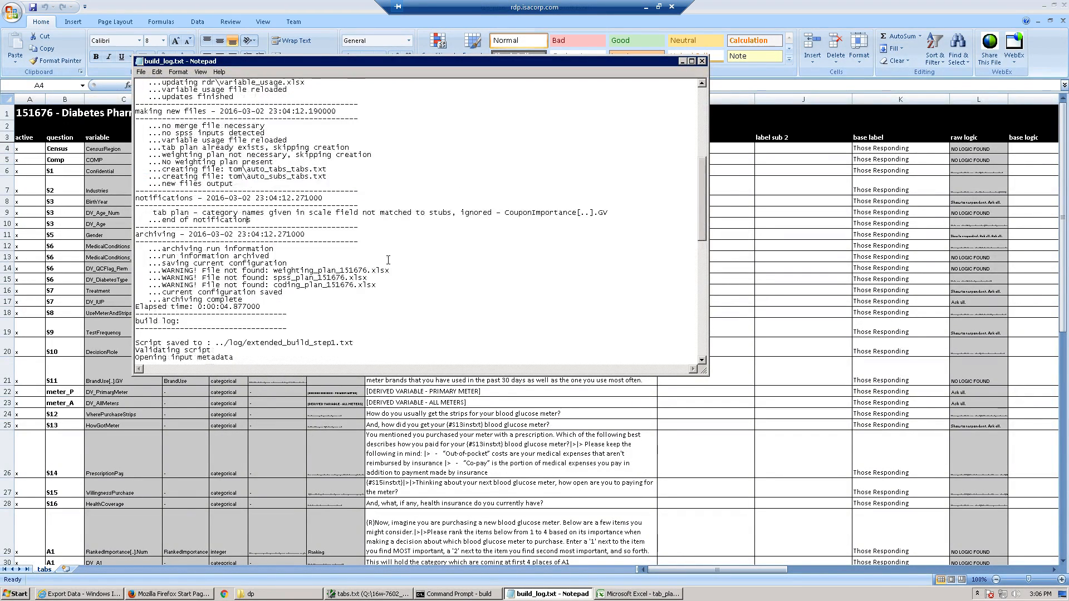
scroll(348, 236, "down", 2)
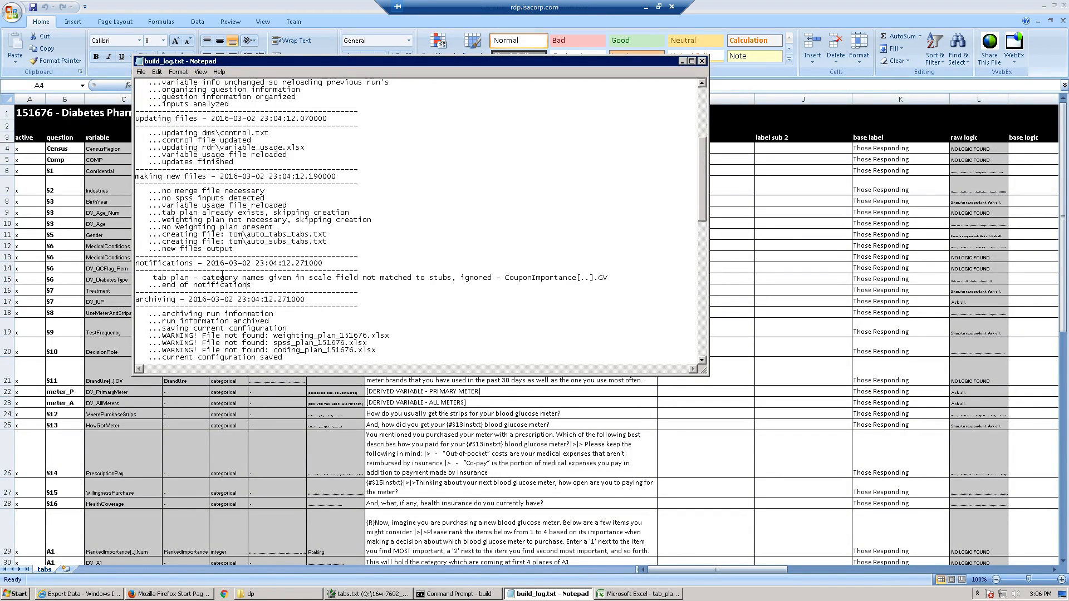
left_click_drag(203, 277, 505, 278)
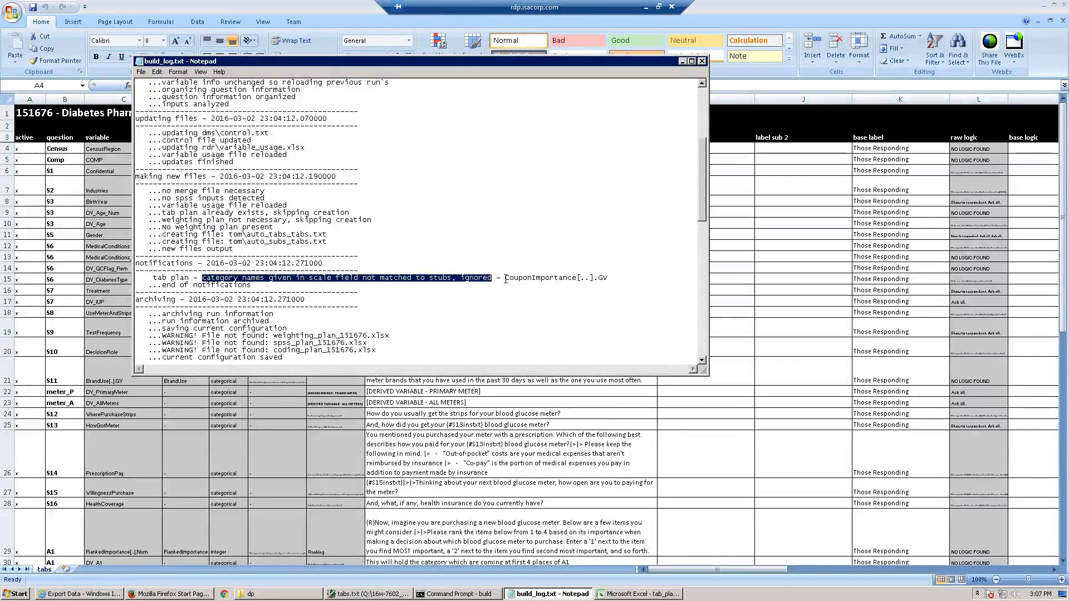
left_click(506, 279)
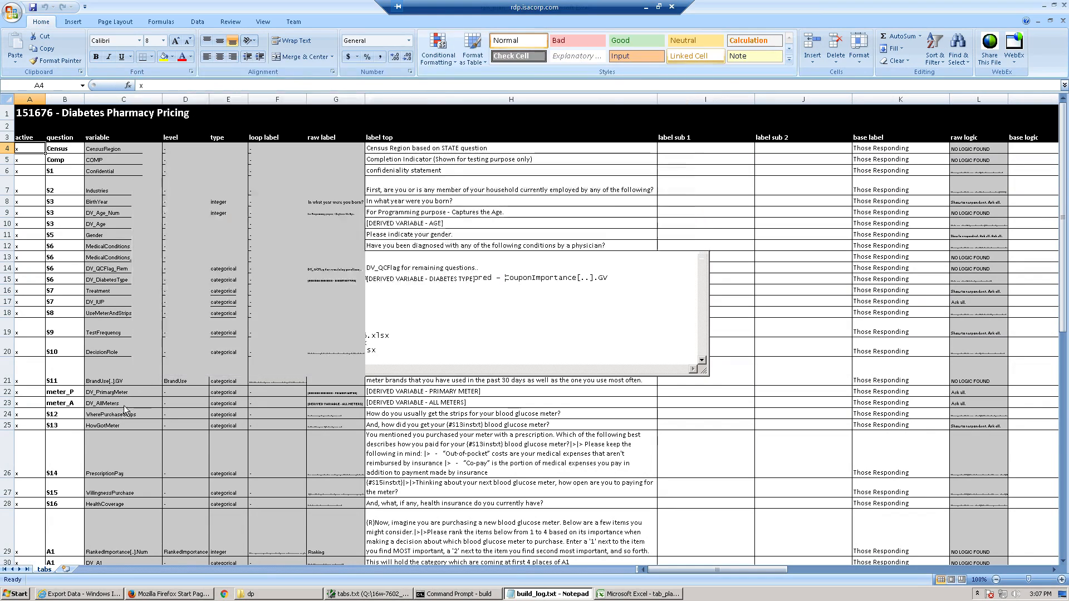
Locate question B4's CouponImportance[..].GV variable on the tabs sheet and select its cell
left_click(115, 427)
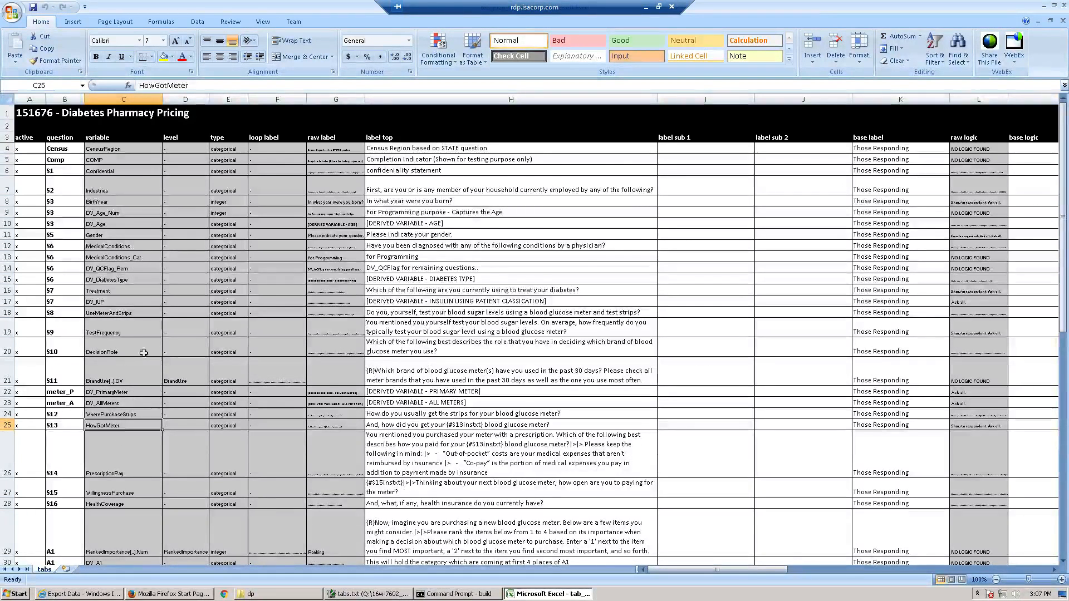
scroll(135, 385, "down", 4)
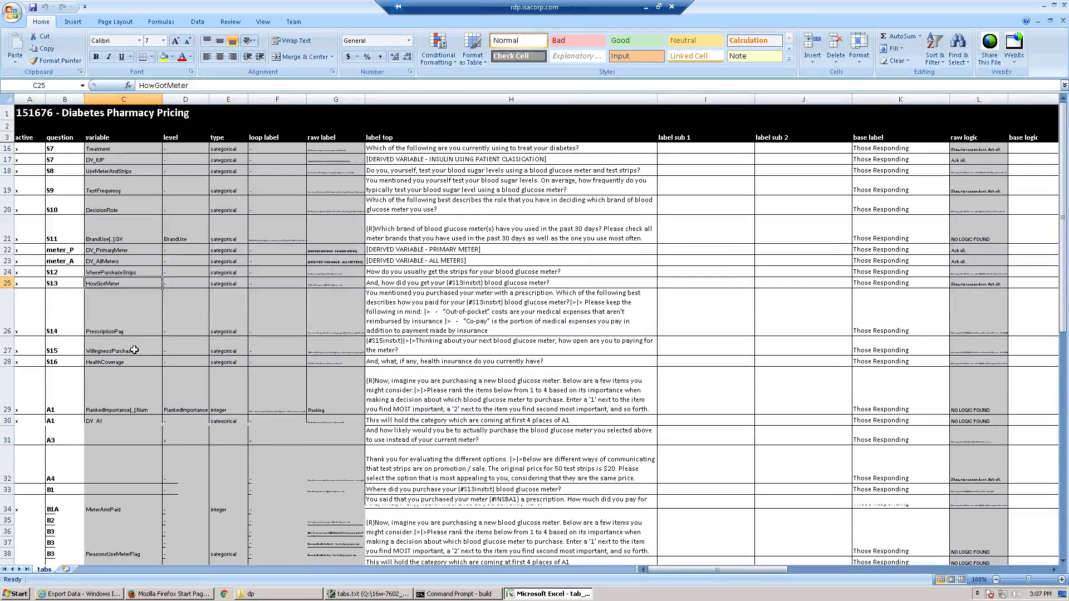
scroll(135, 349, "down", 3)
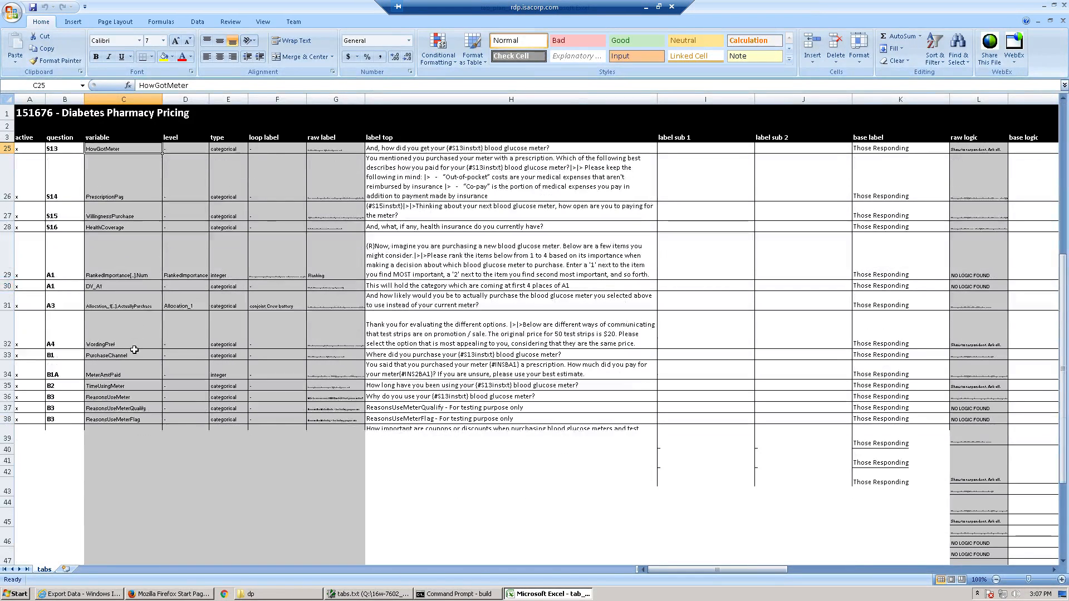
scroll(135, 349, "down", 1)
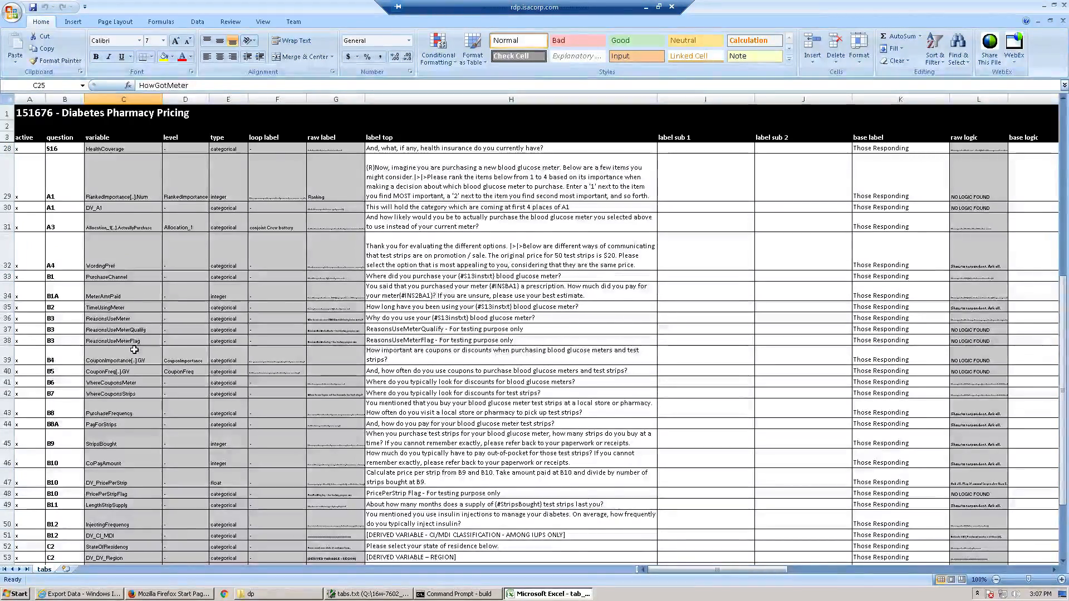
scroll(134, 349, "down", 1)
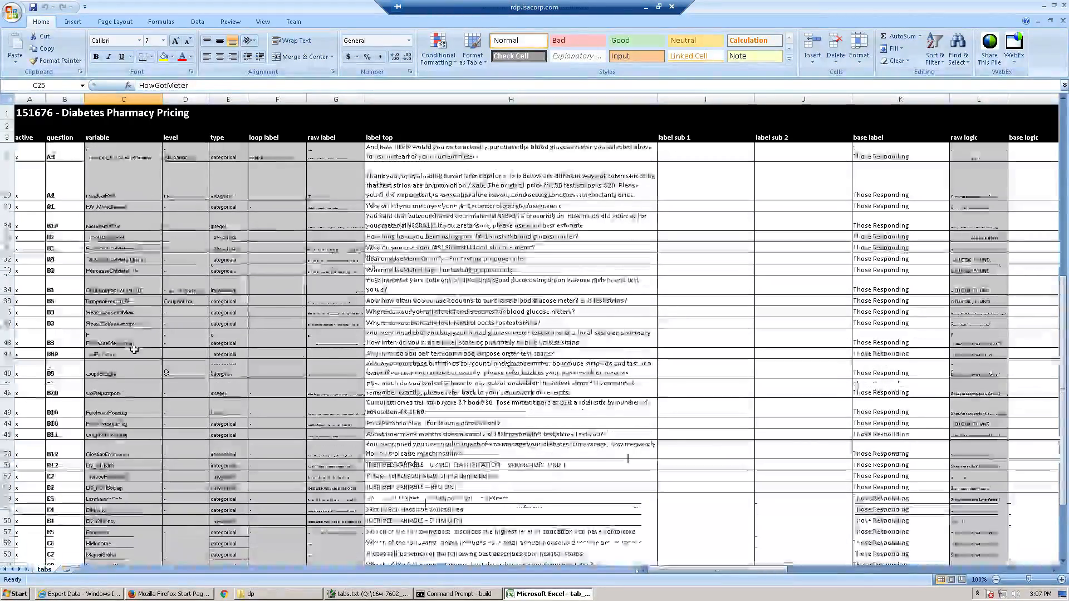
left_click(126, 290)
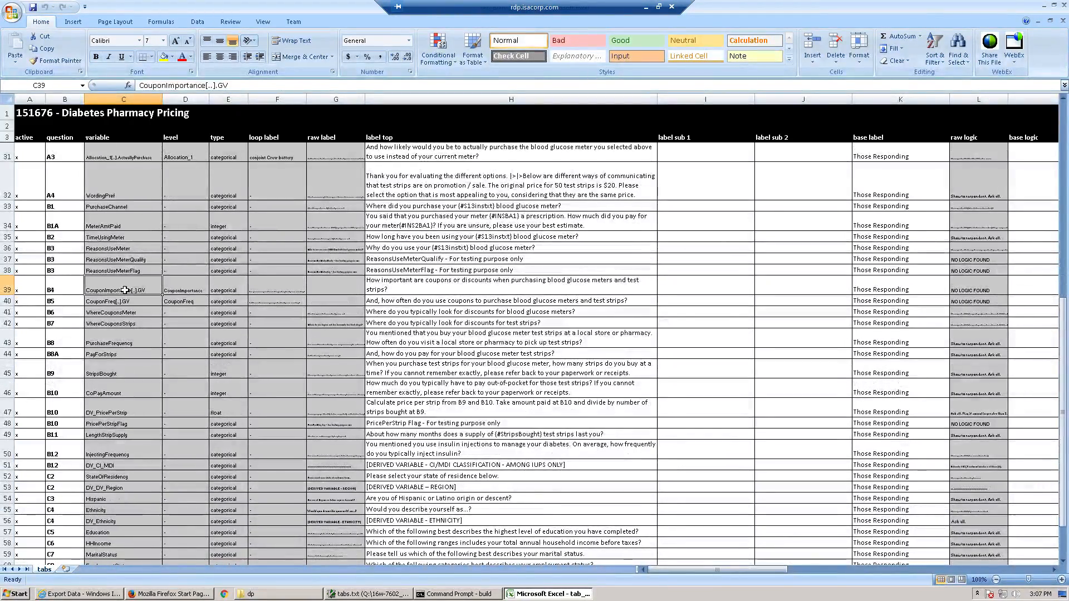
Check the scale high, low, index entry for CouponImportance[..].GV against the category names in its stubs cell
left_click(1046, 278)
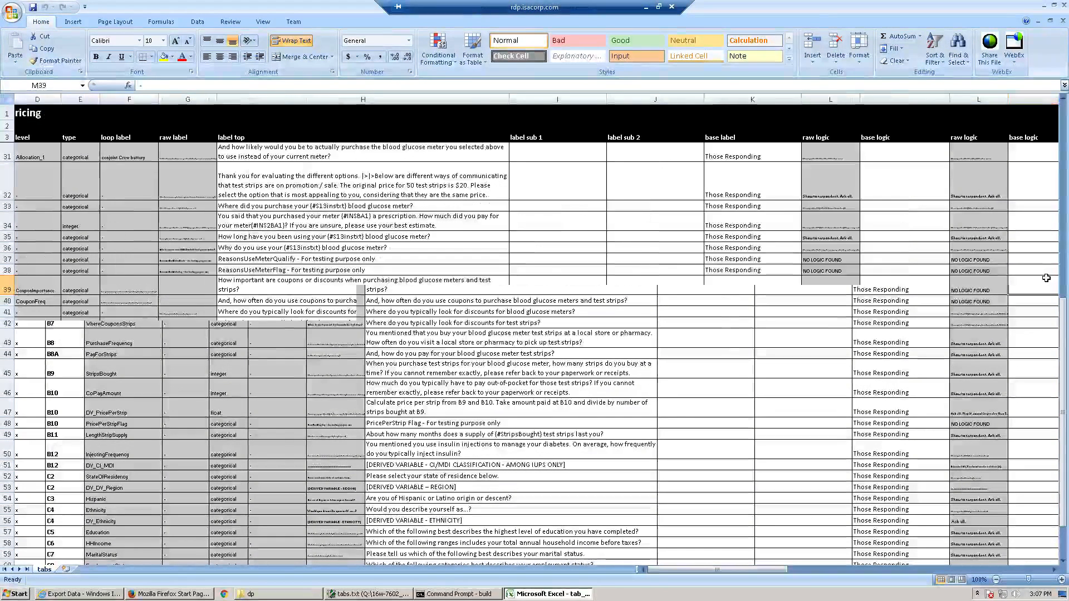
key("Right")
key("Right")
key("Right")
key("Right")
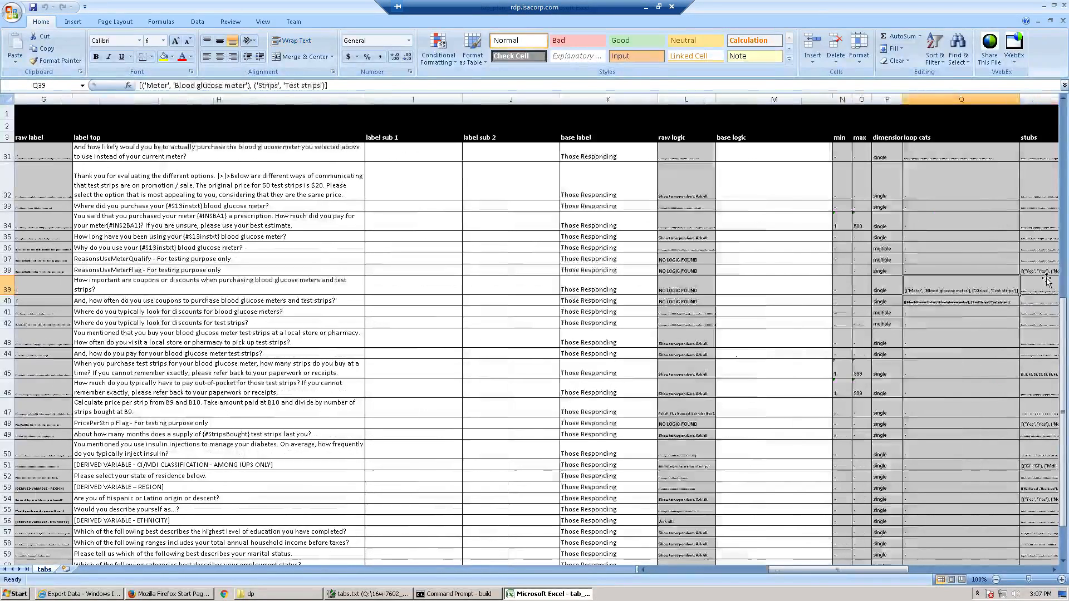
key("Right")
key("Right")
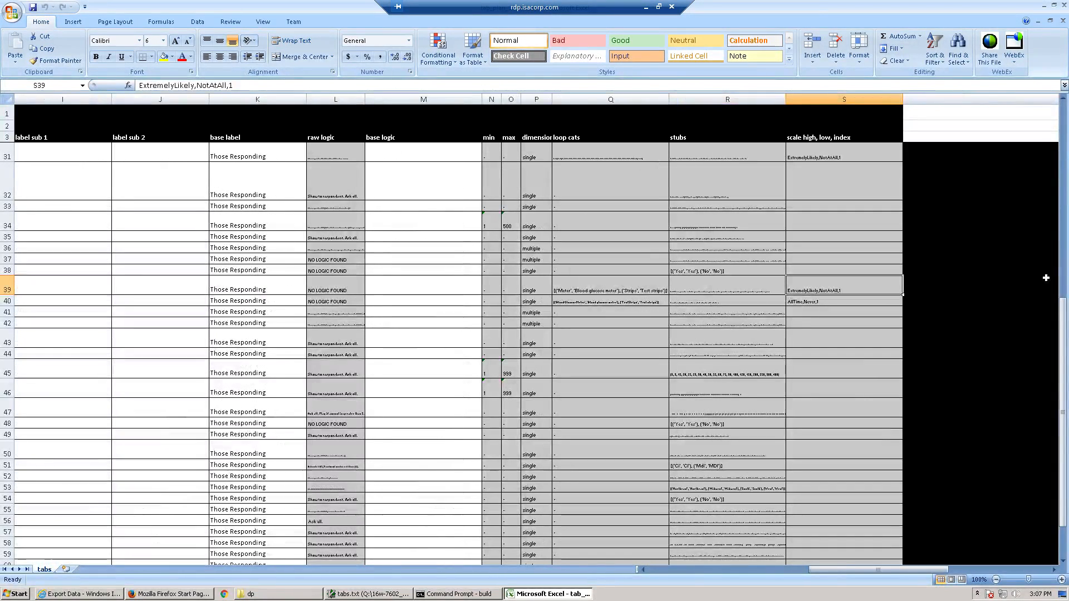
key("Left")
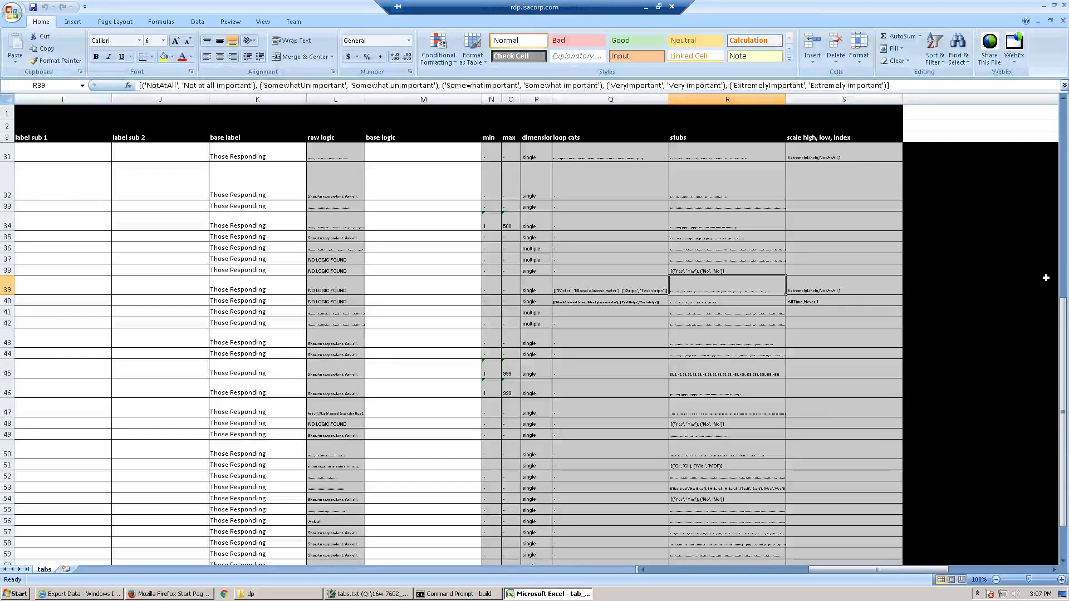
Recheck the CouponImportance stubs, set its scale high, low, index entry to ExtremelyImportant,NotAtAll,1, and save and close the tab plan
key("Right")
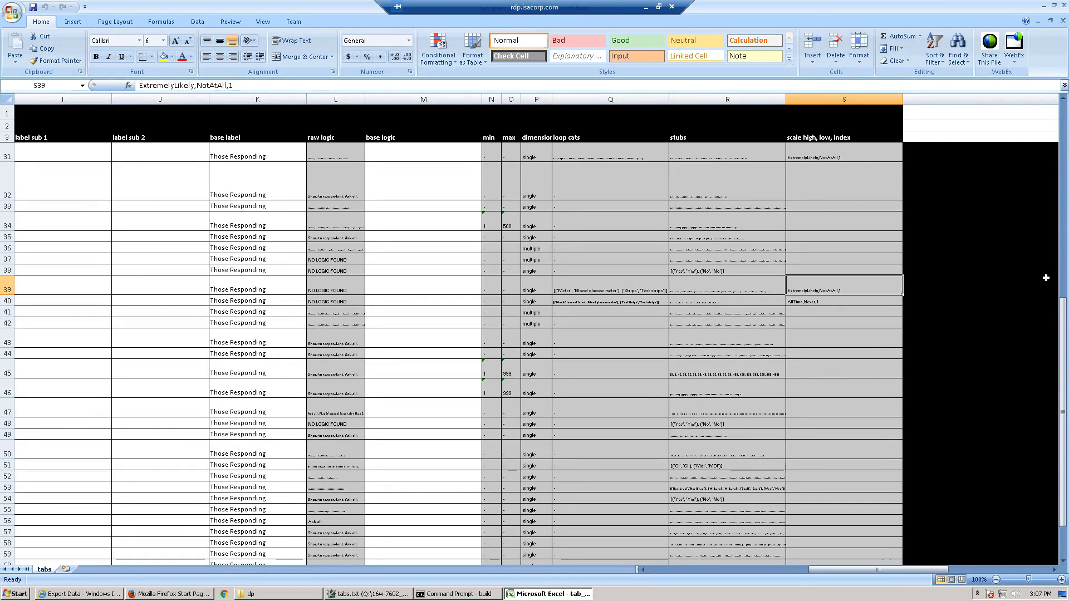
key("Left")
key("Right")
key("Left")
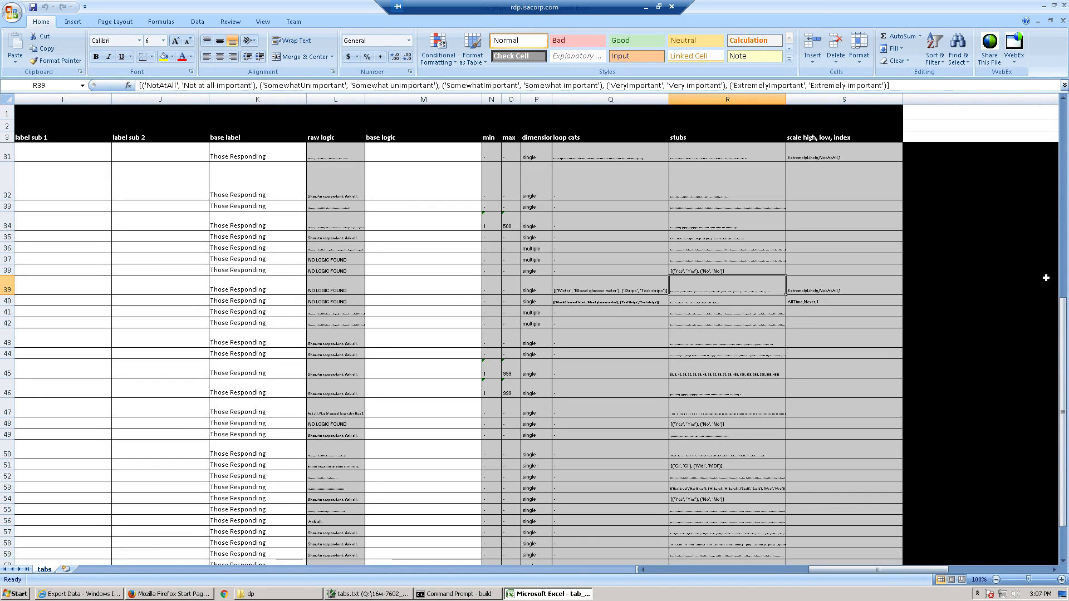
key("Right")
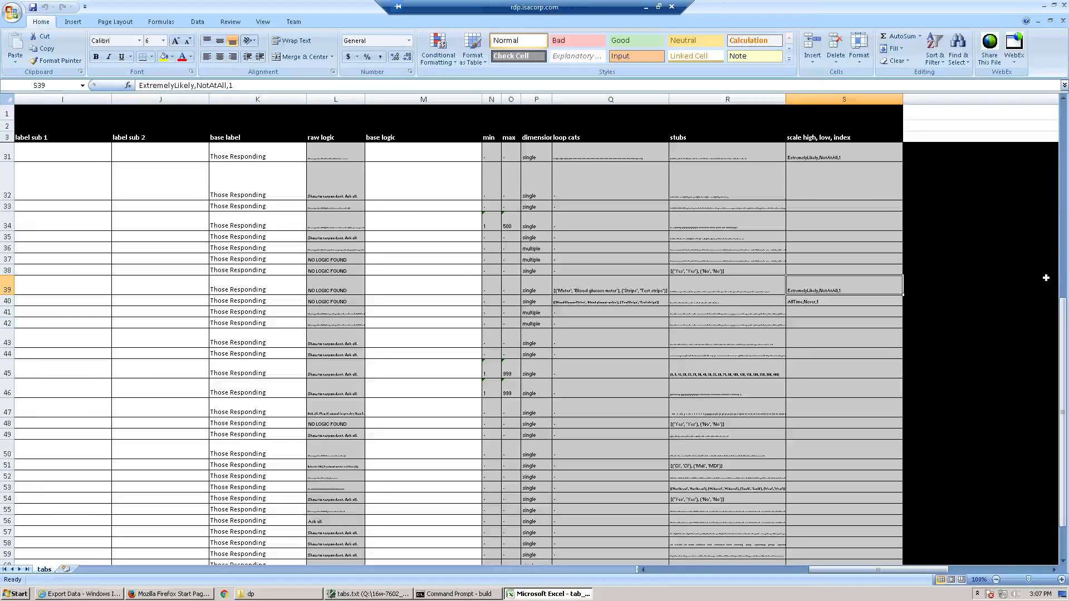
double_click(798, 291)
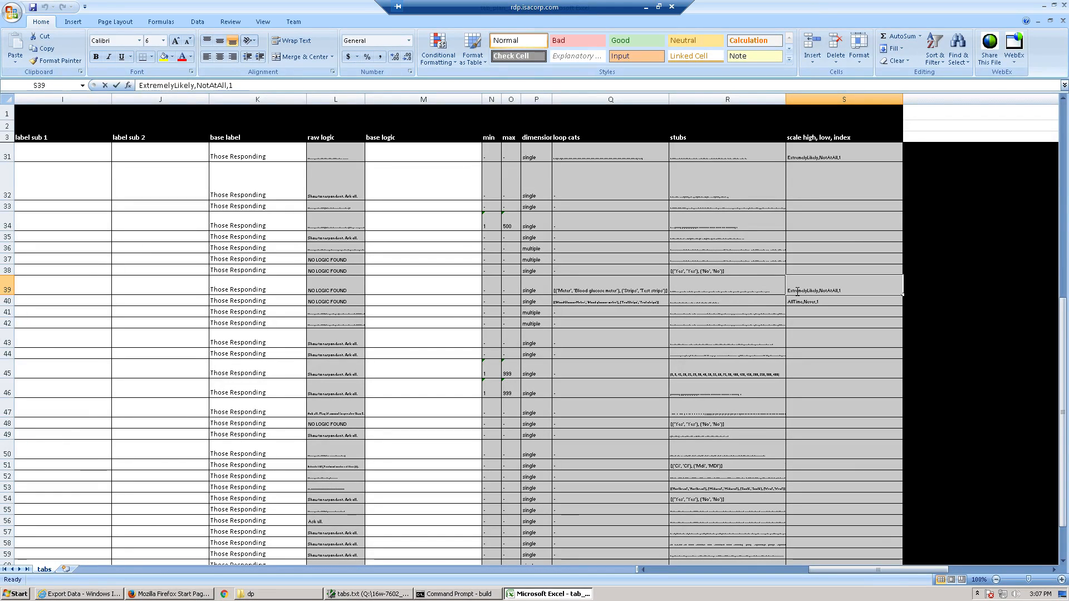
double_click(157, 87)
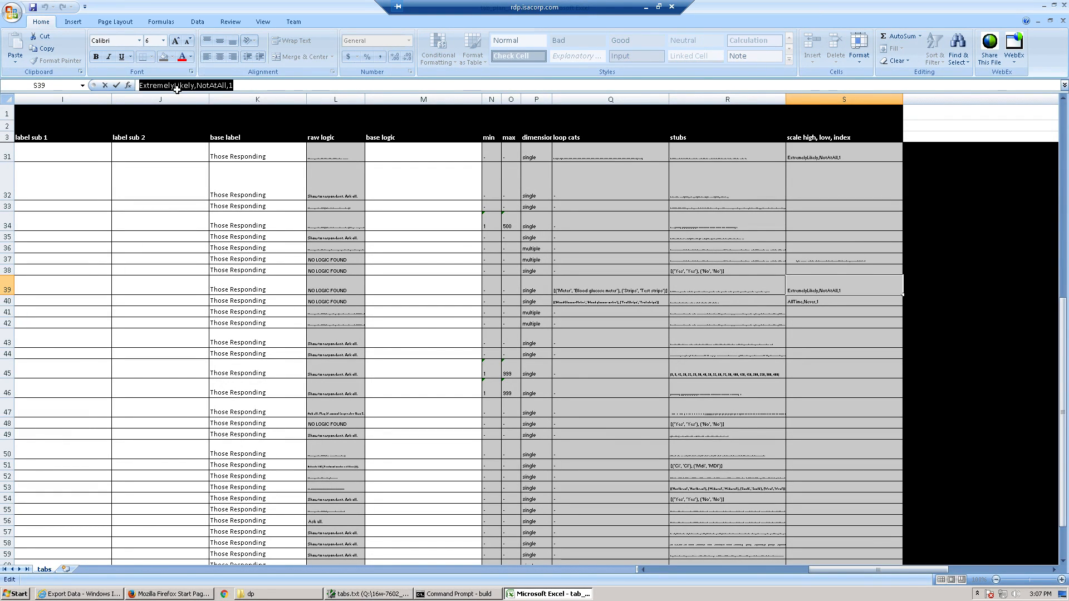
left_click(178, 87)
left_click_drag(175, 85, 196, 85)
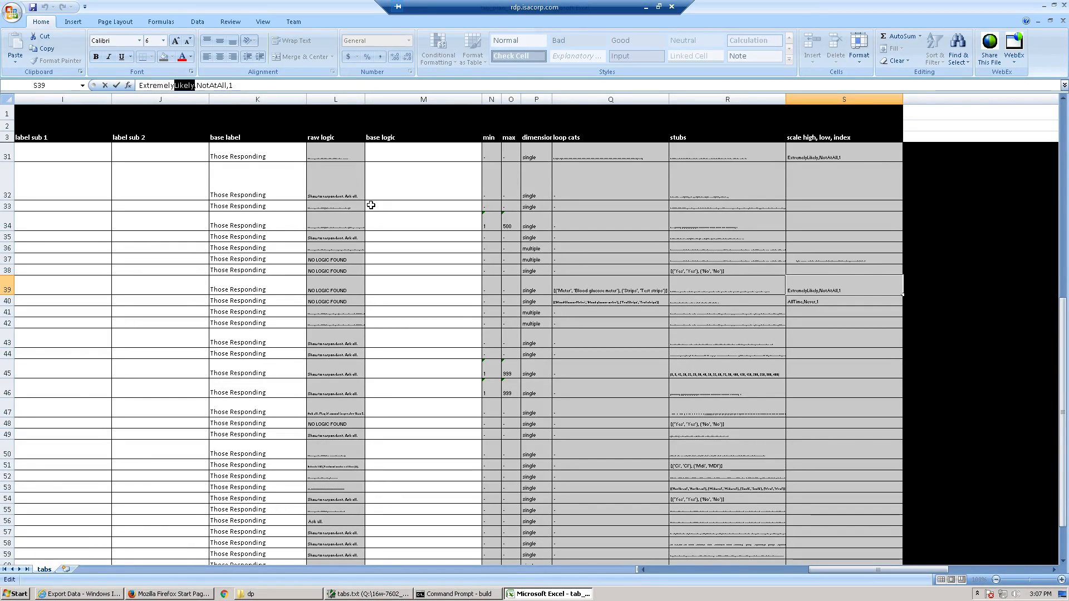
type("Impo")
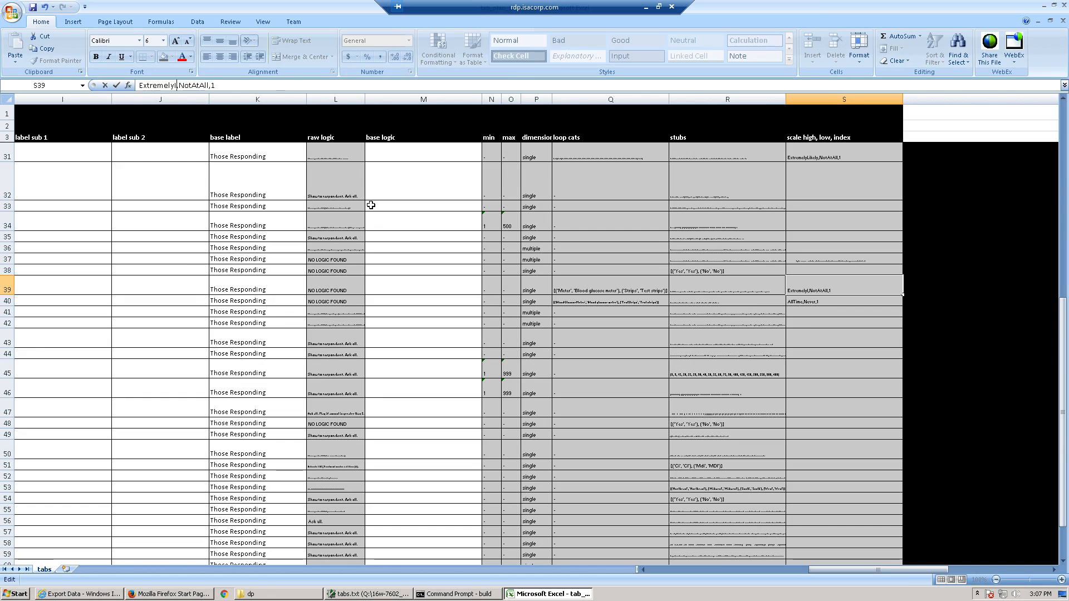
type("rtant")
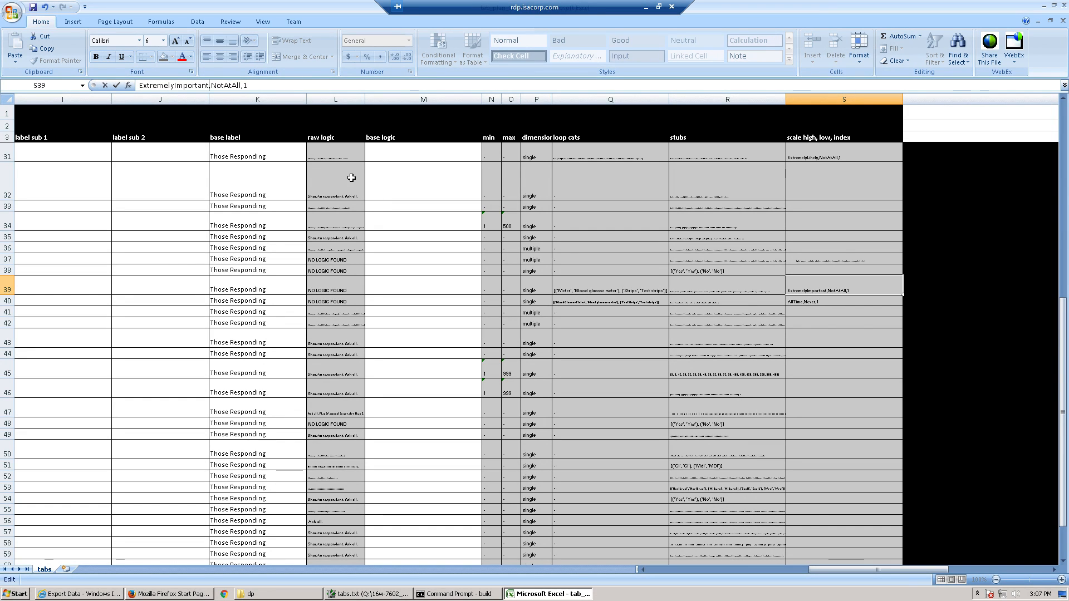
key("Return")
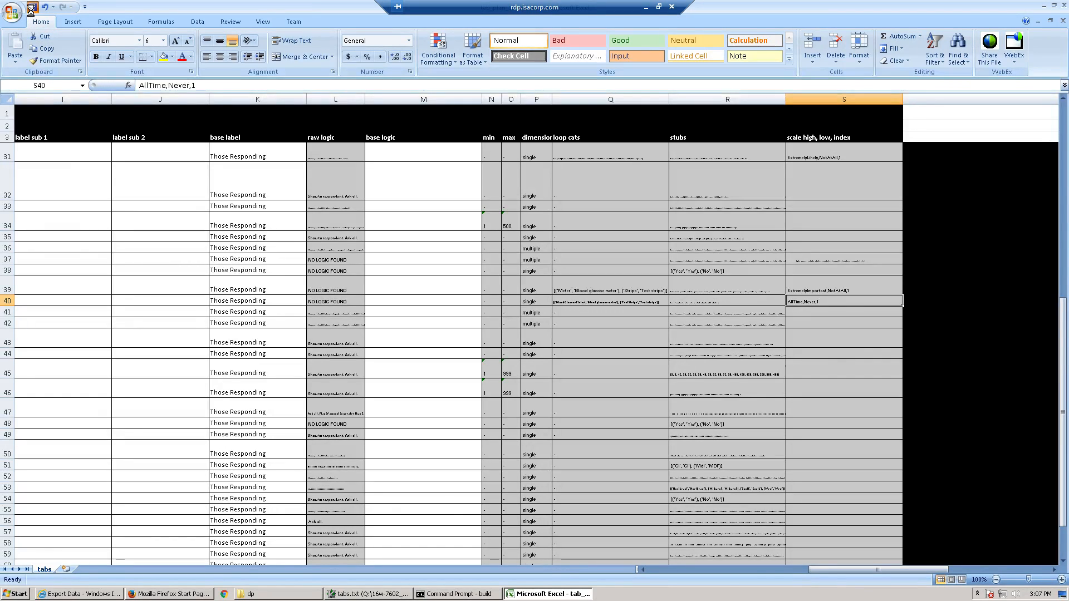
left_click(1062, 20)
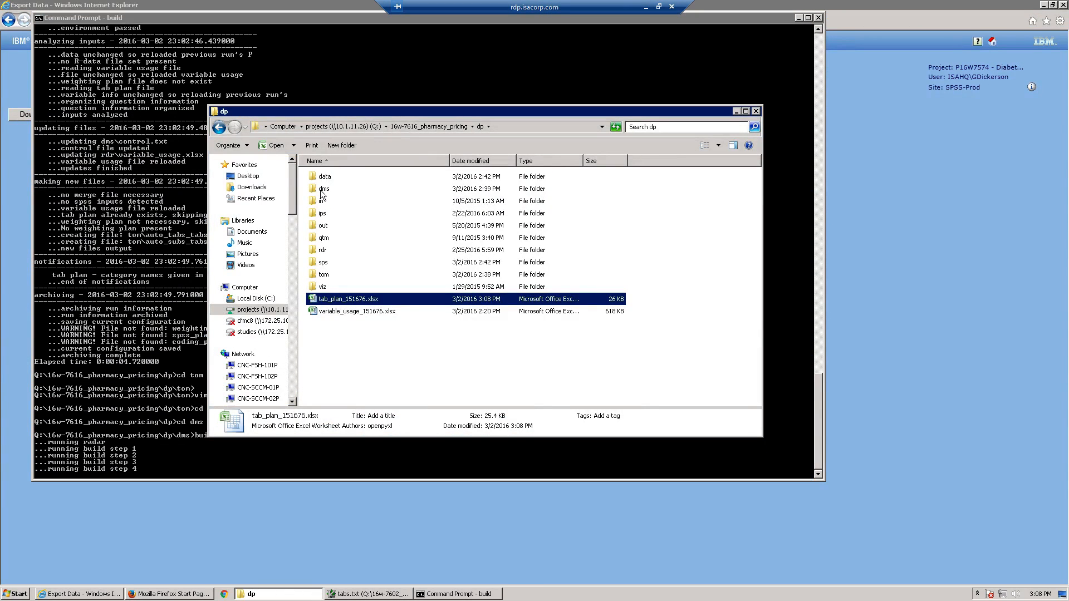
Open build_log.txt from the dms\log folder, check how far the build has progressed, and close the log
double_click(322, 190)
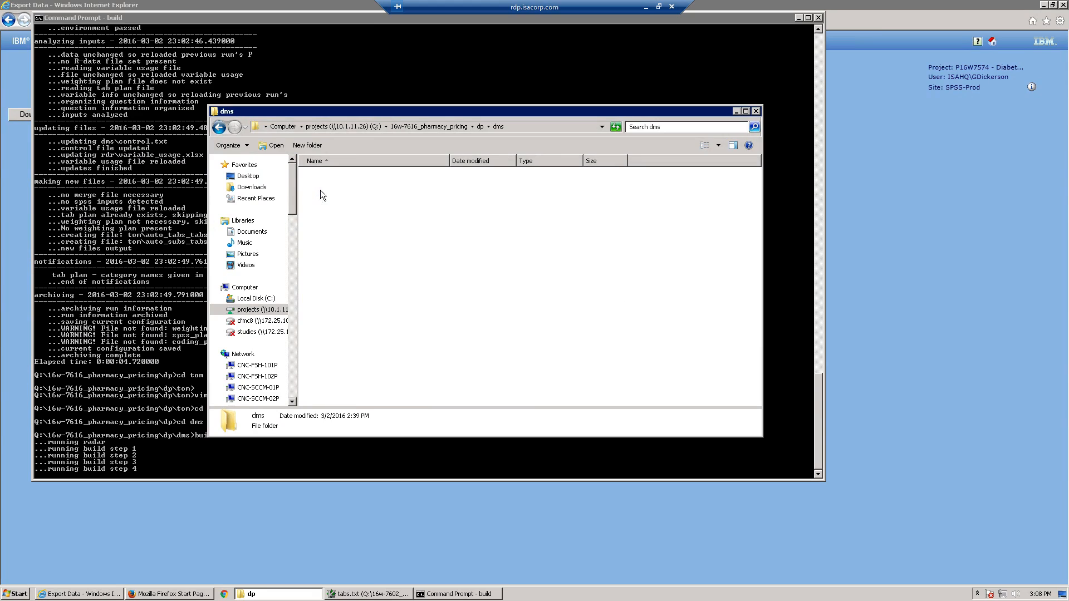
double_click(333, 181)
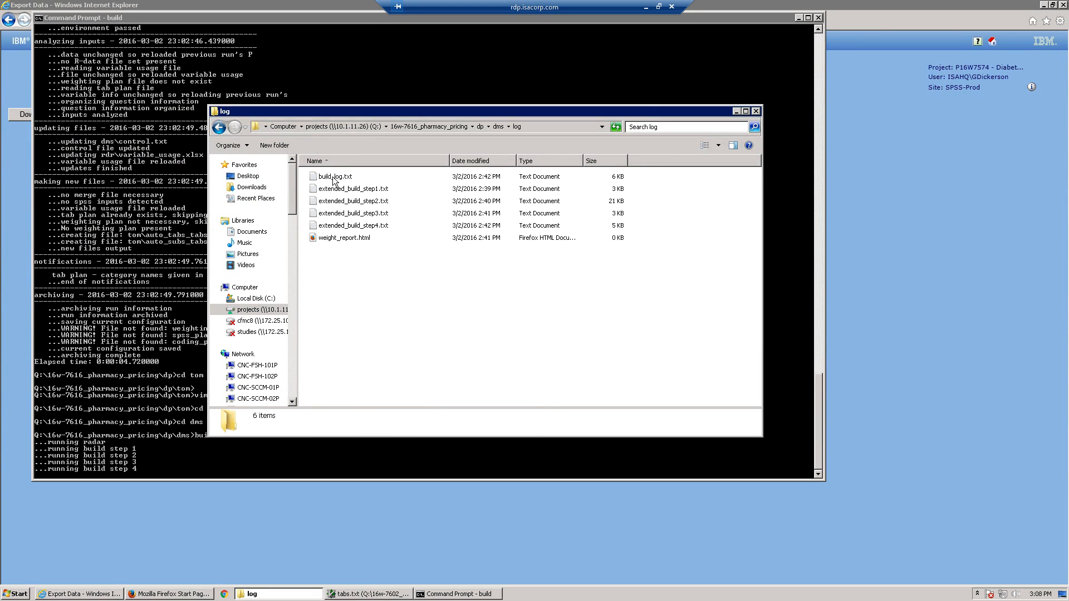
left_click(334, 179)
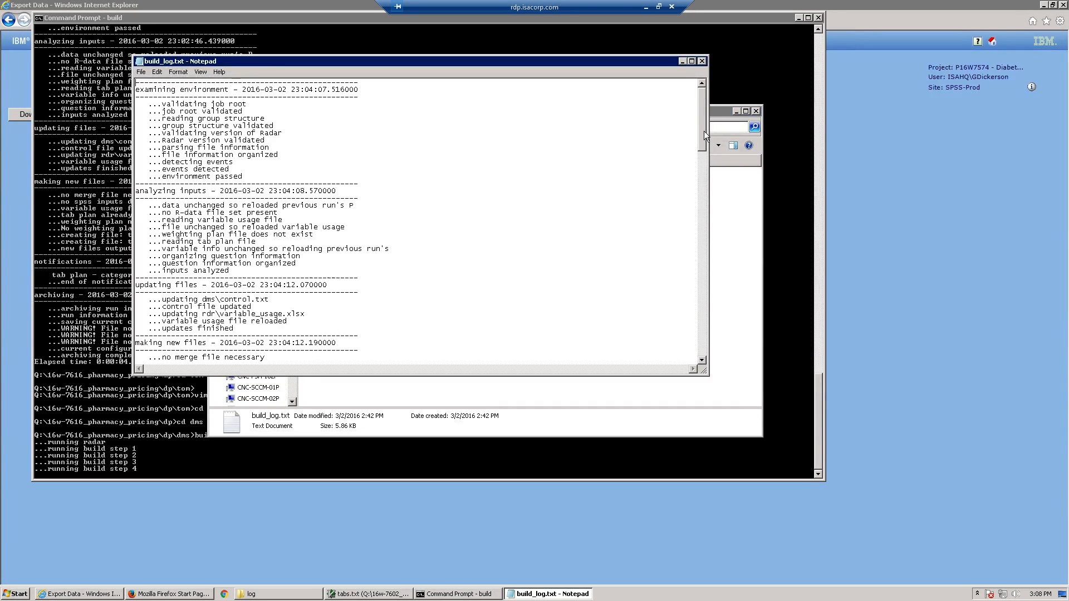
left_click_drag(703, 132, 707, 357)
scroll(703, 167, "down", 2)
scroll(695, 245, "down", 20)
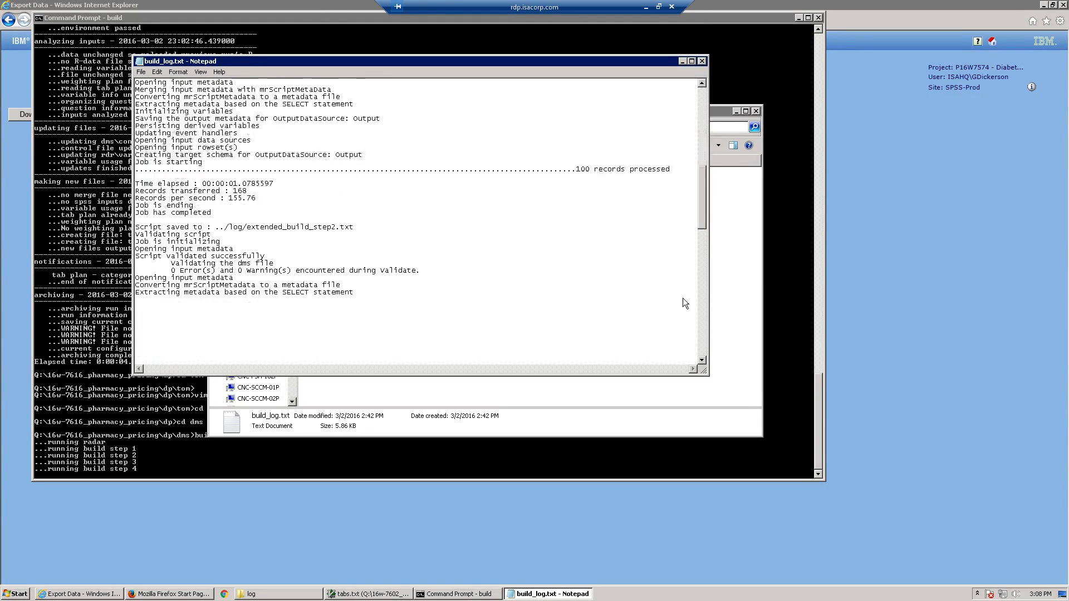
scroll(699, 329, "down", 3)
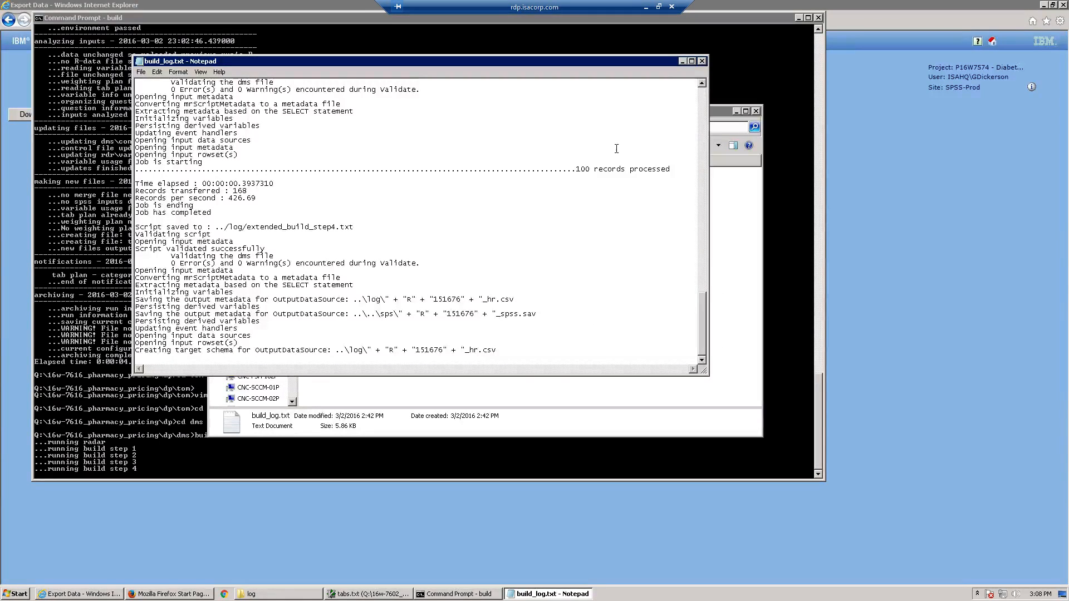
left_click(702, 61)
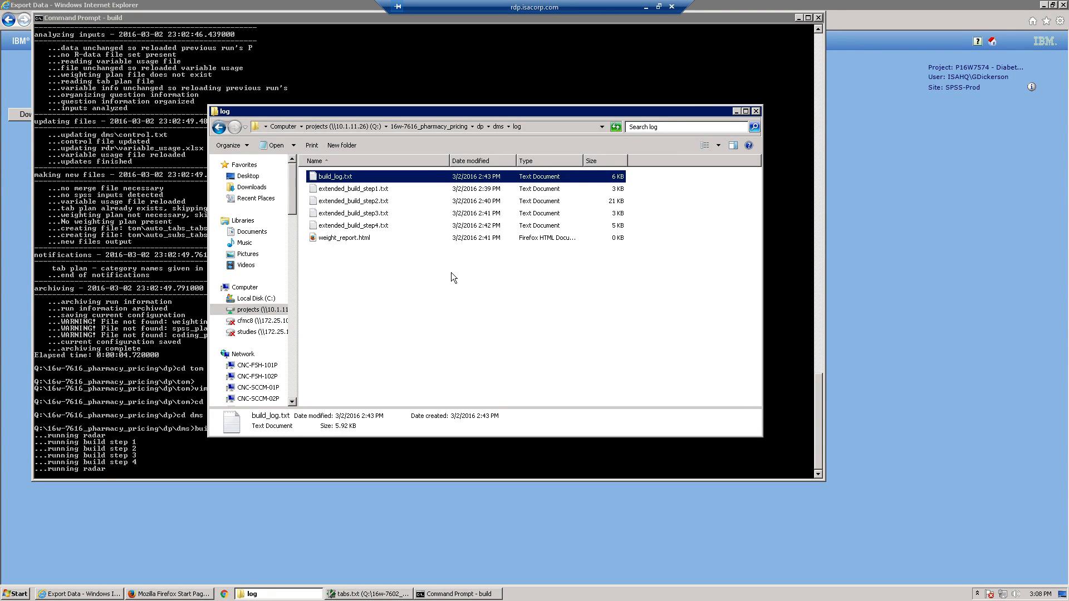
Return to the dms\log folder, reopen build_log.txt, review its notifications and file creation sections, and close it
left_click(479, 127)
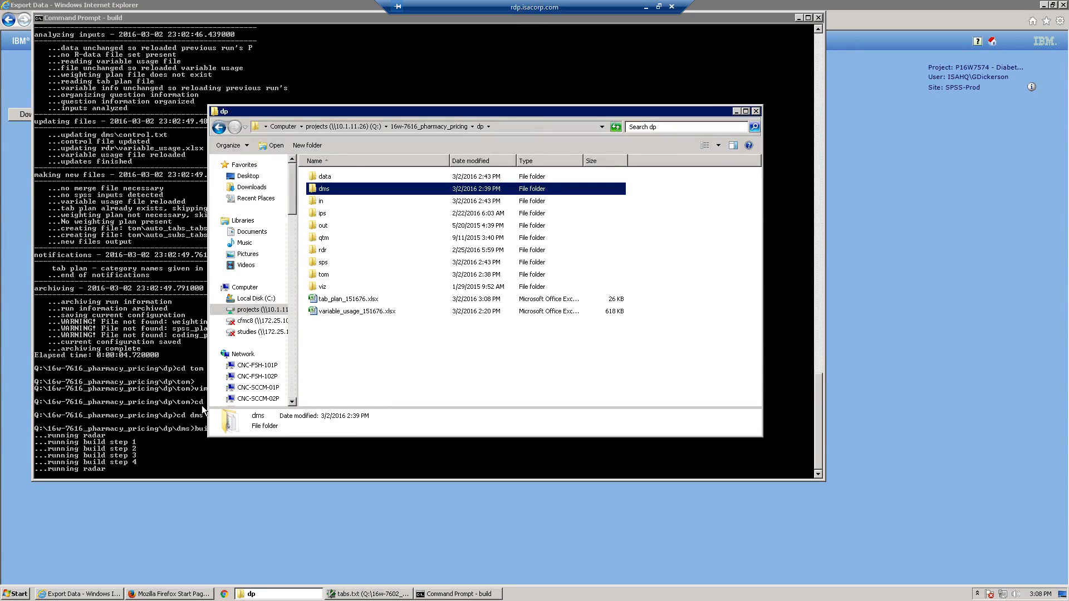
double_click(349, 189)
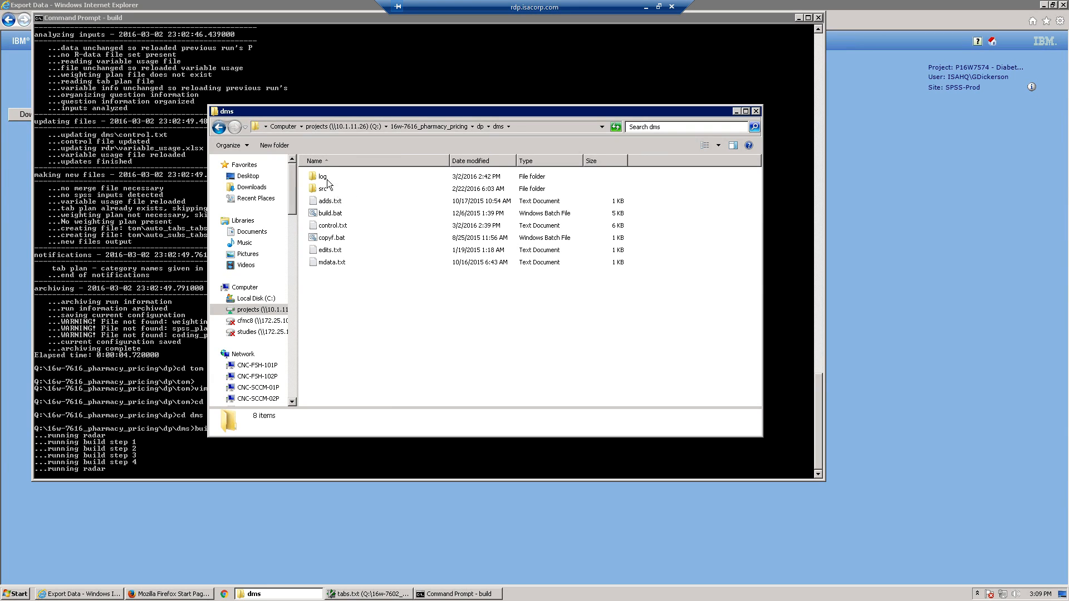
double_click(324, 181)
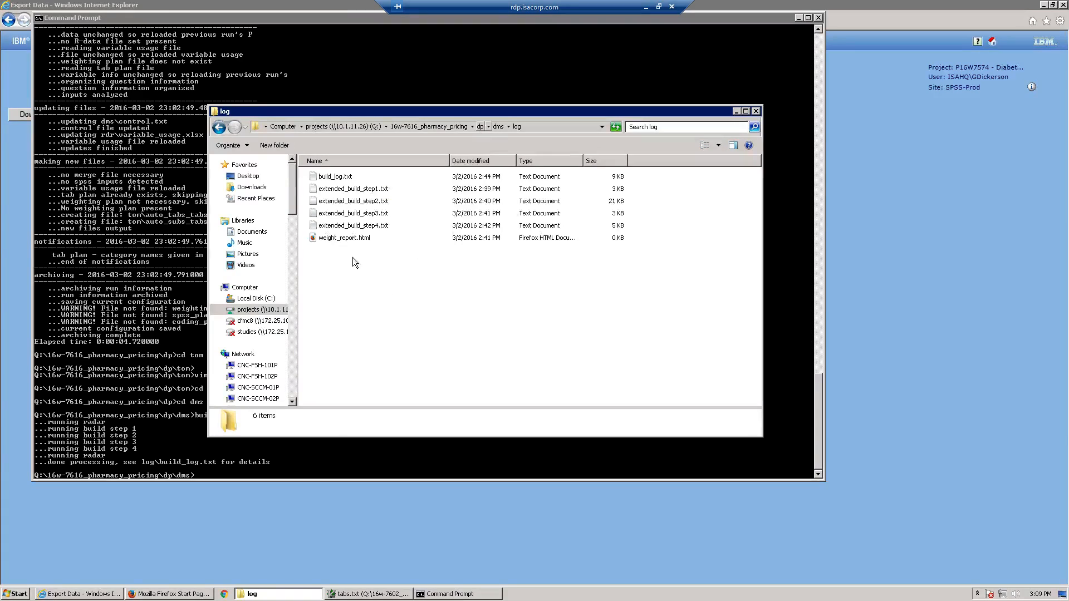
double_click(338, 177)
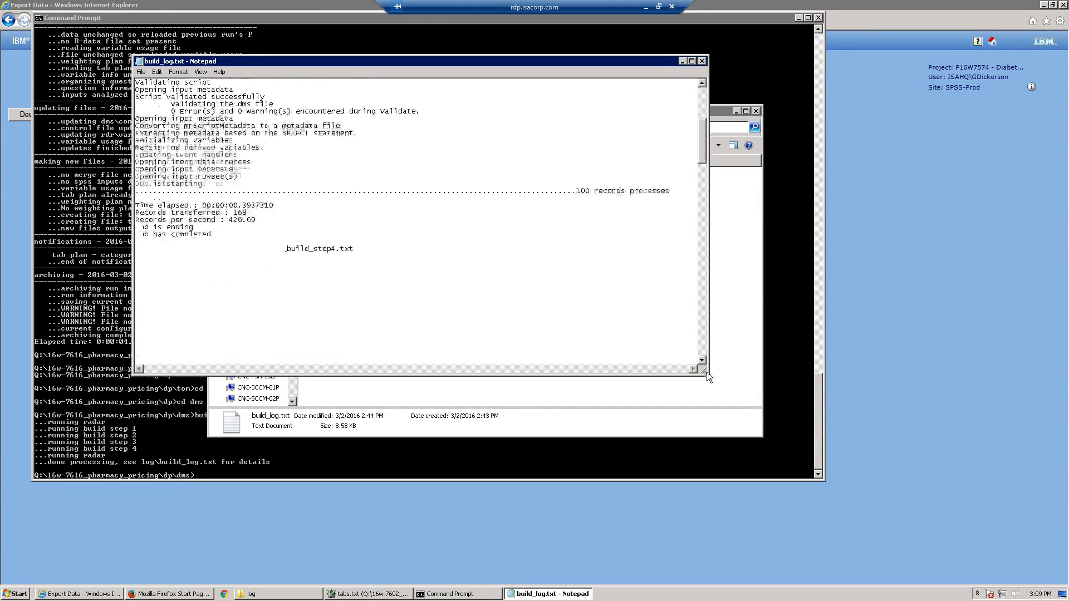
left_click_drag(707, 373, 707, 381)
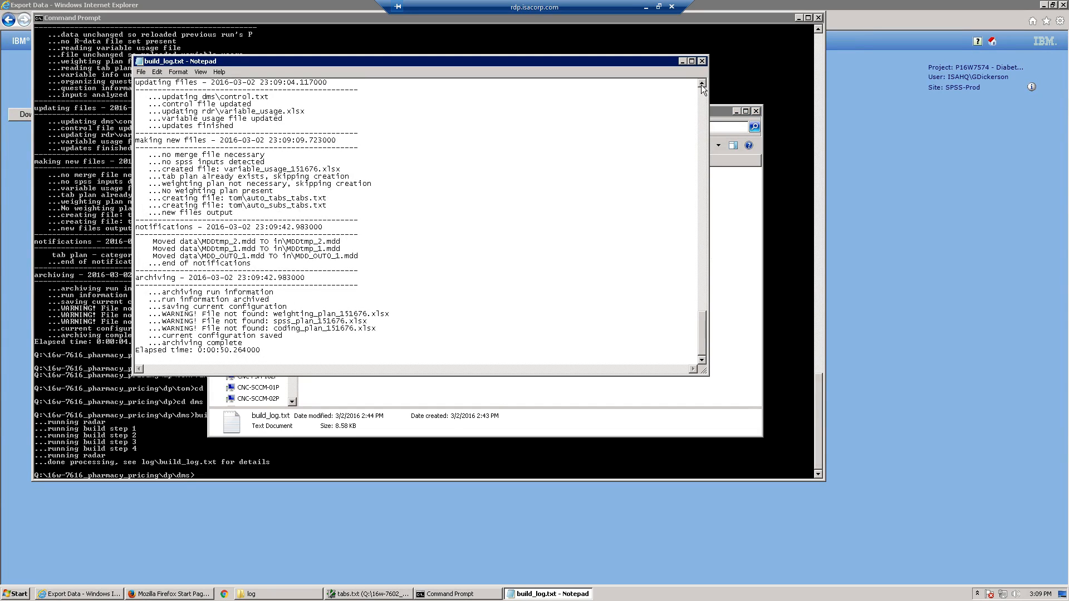
scroll(701, 86, "up", 1)
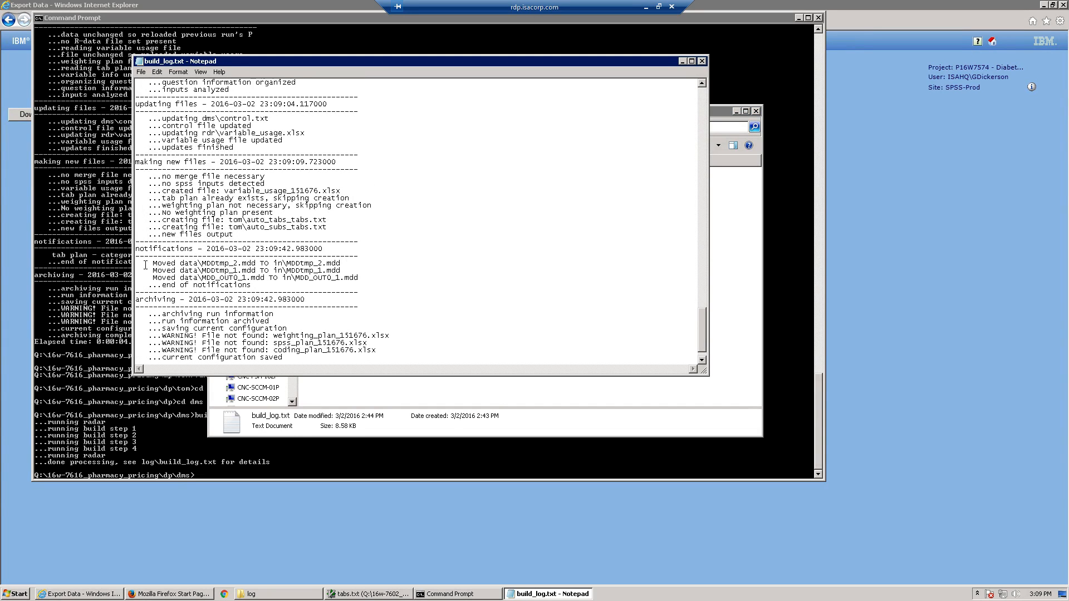
left_click_drag(145, 265, 449, 287)
left_click(449, 287)
scroll(449, 287, "up", 6)
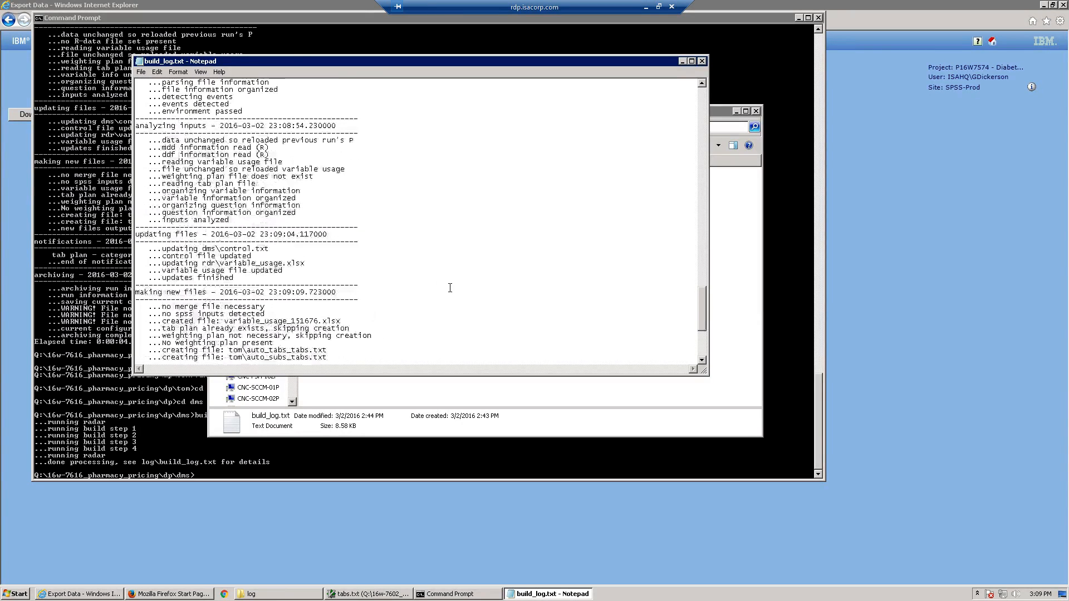
scroll(450, 287, "up", 1)
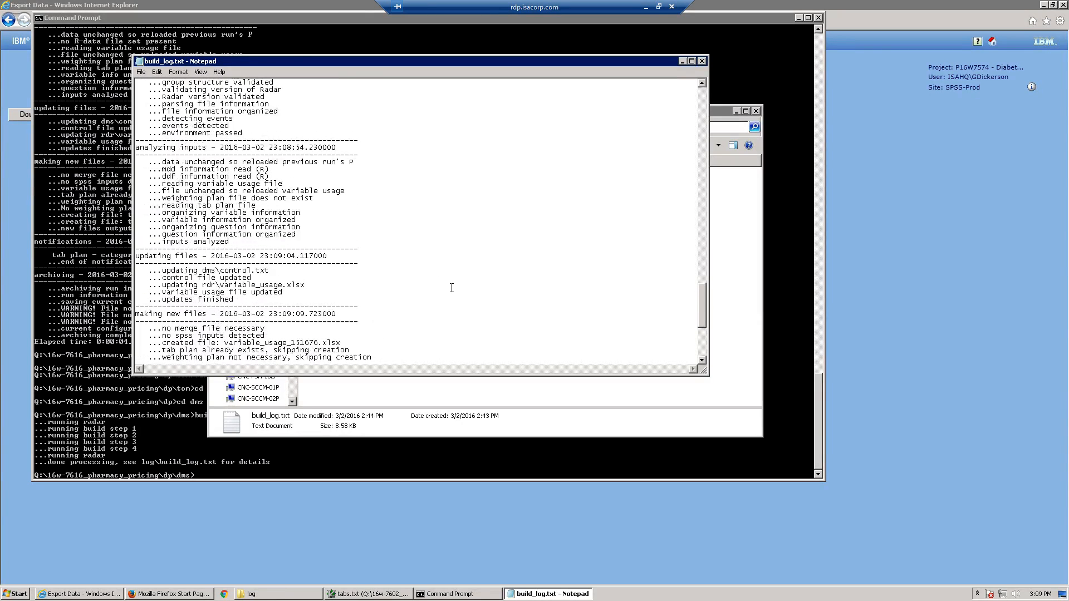
left_click(702, 61)
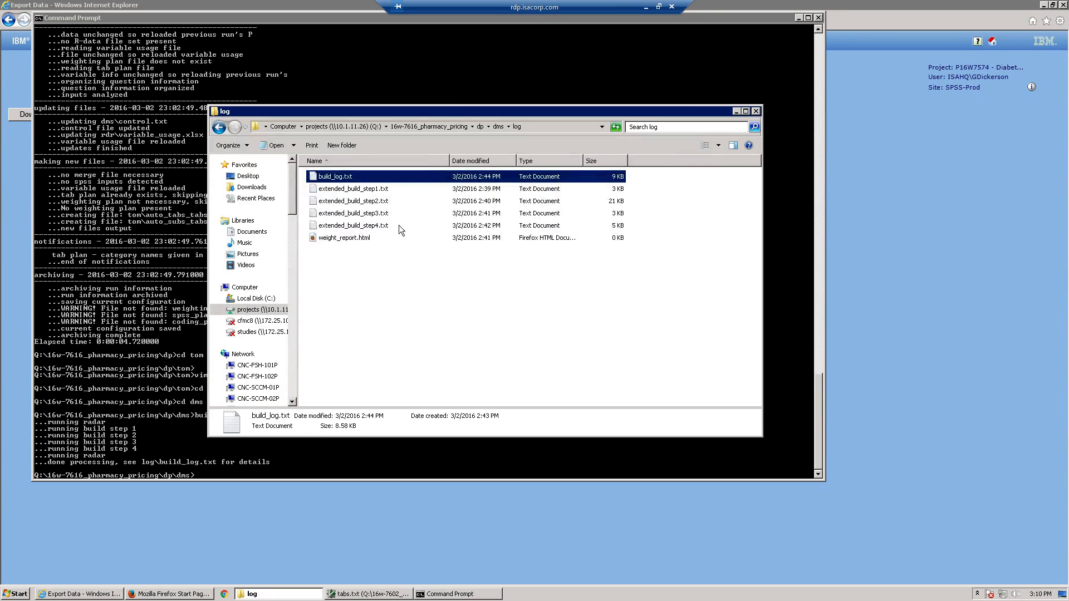
Go back to the dp folder in the file explorer, then switch the Command Prompt to the tom directory and list its files
left_click(481, 129)
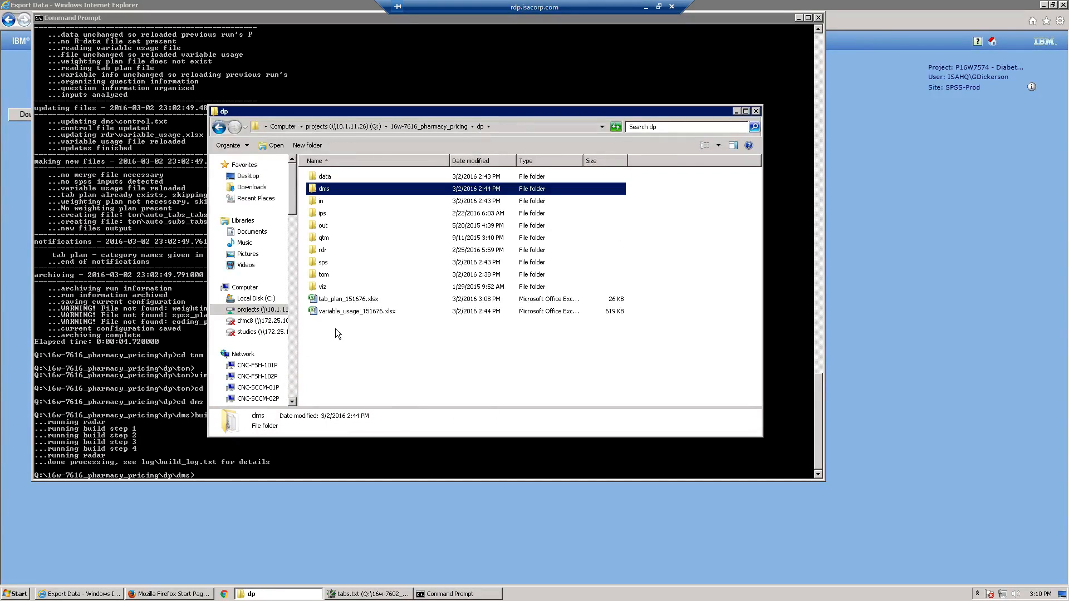
left_click(121, 405)
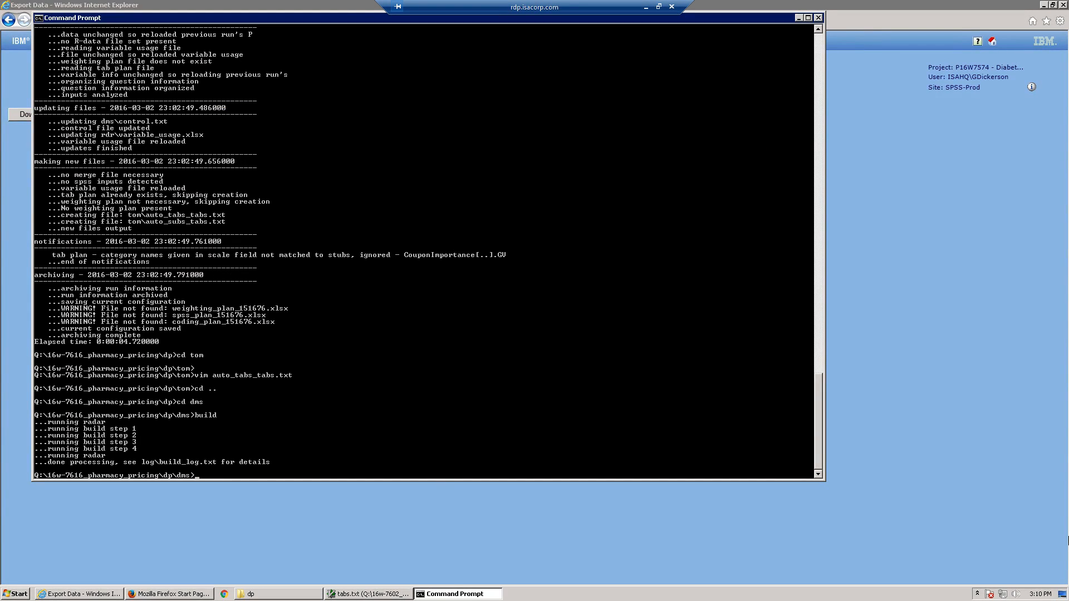
type("cd ..")
key("Return")
type("c")
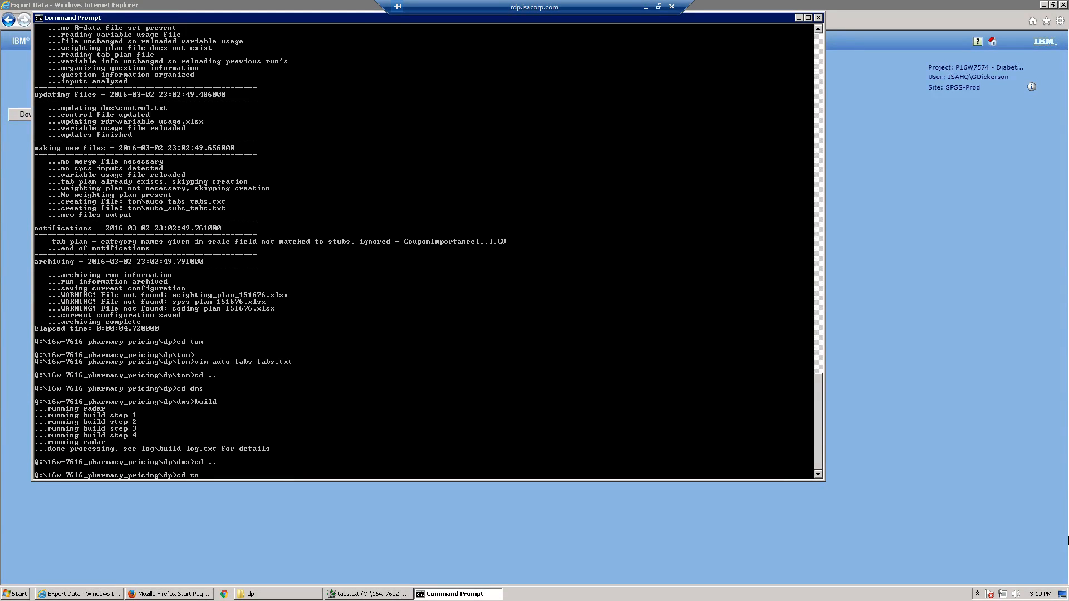
type("m")
key("Return")
type("ls")
key("Return")
type("dir /w")
key("Return")
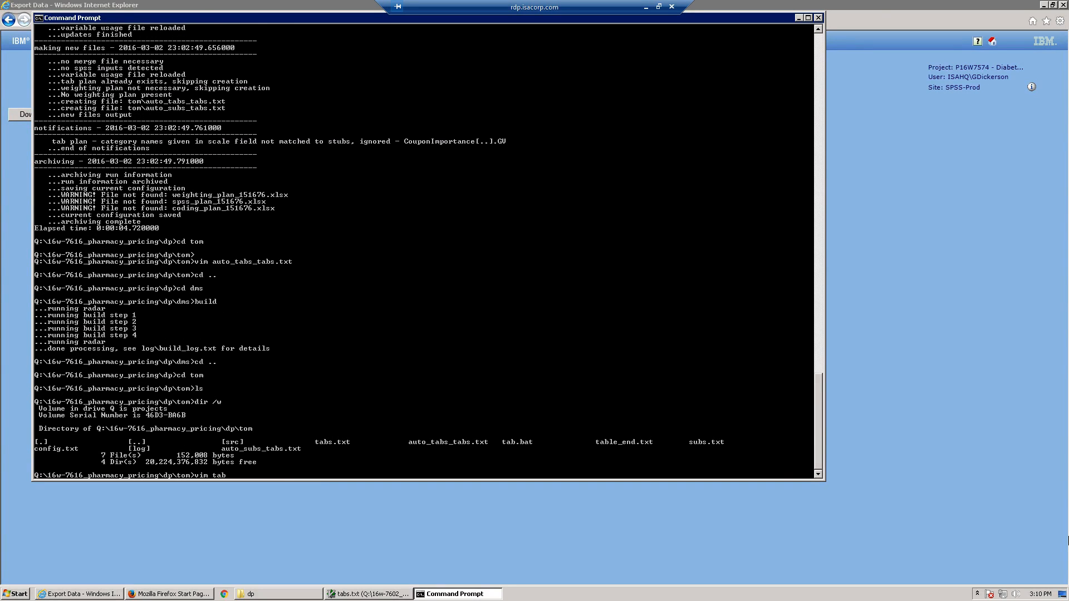
Open tab.bat in Vim and turn off line wrapping
type("vim tab.ab")
key("BackSpace")
key("BackSpace")
type("bat")
key("Return")
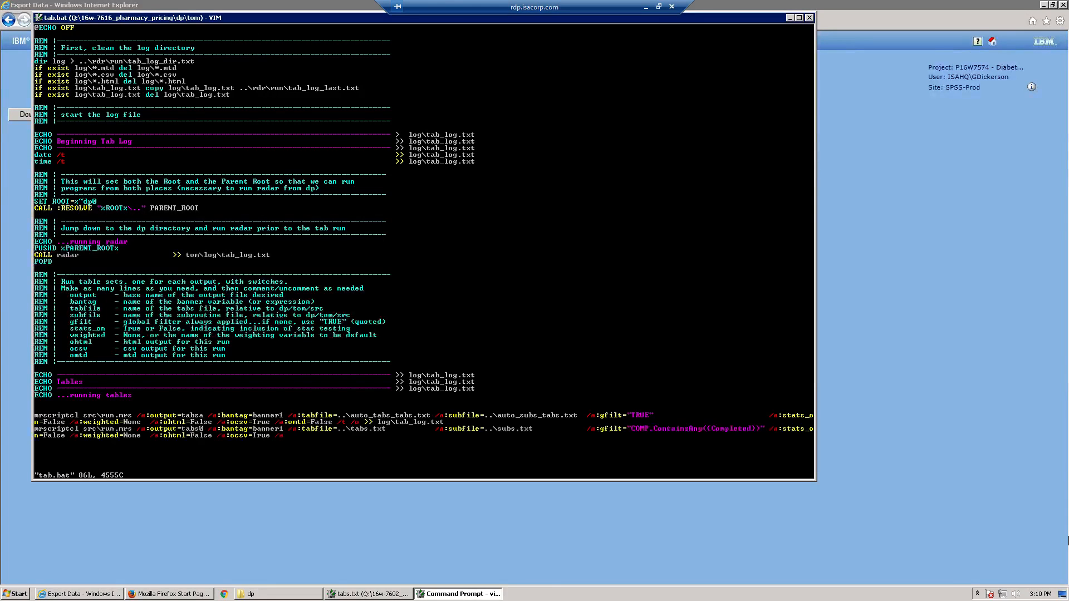
type(":set nowrap")
key("Return")
Comment out the tabs0 mrscriptcl run line in tab.bat with REM and save the file
key("j")
key("j")
key("j")
key("j")
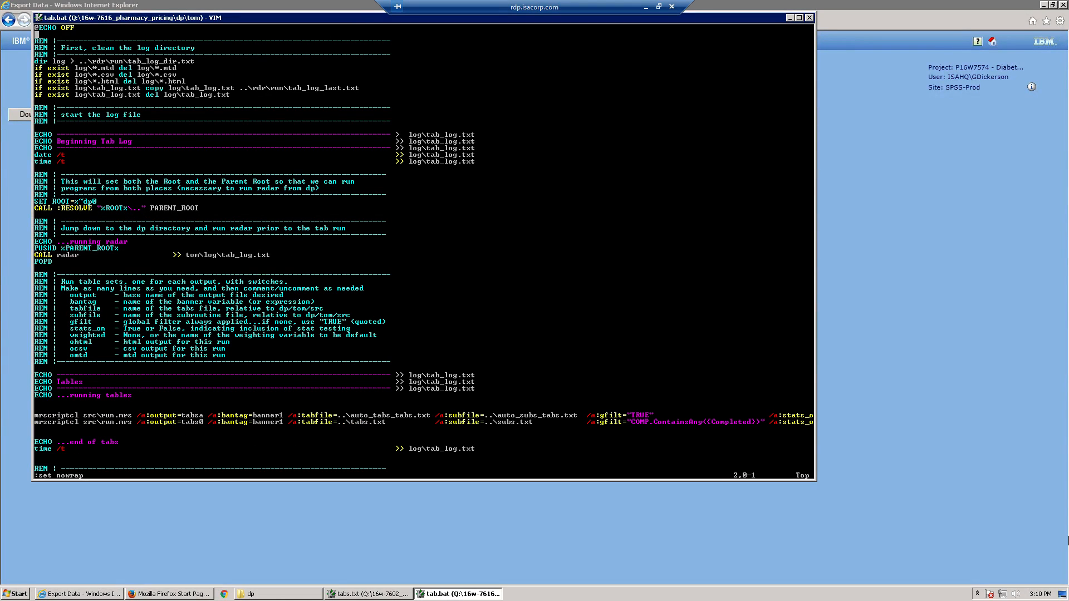
key("j")
key("j")
key("j")
key("j")
key("j")
key("j")
key("j")
key("j")
key("j")
key("j")
key("j")
key("j")
key("j")
key("j")
key("j")
key("j")
key("j")
key("j")
key("j")
key("j")
key("j")
key("j")
key("j")
key("j")
key("j")
key("j")
key("j")
type("iREM")
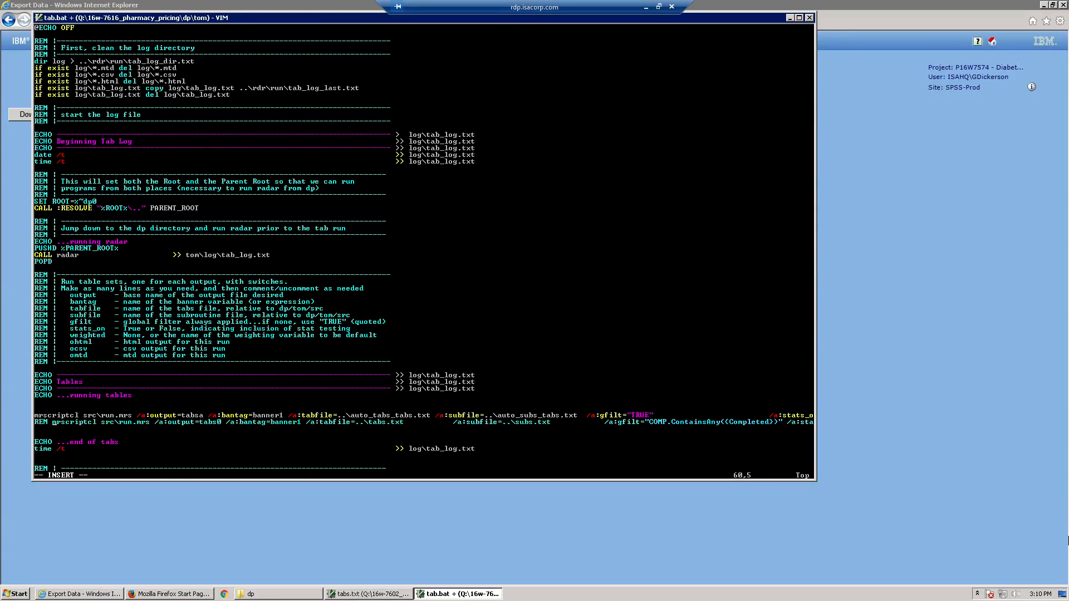
key("Escape")
key("l")
type("w0:w")
key("Return")
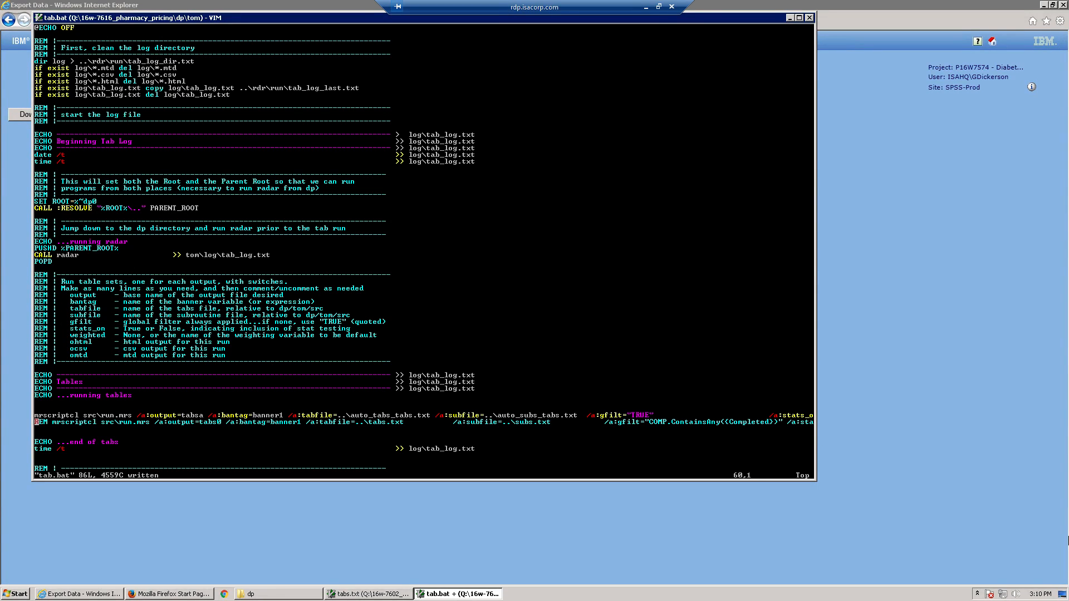
Review the output, banner, tabs file and subroutine file switches on the tabsa run line
key("k")
key("l")
key("w")
key("w")
key("w")
key("w")
key("w")
key("w")
key("w")
key("w")
key("w")
key("w")
key("w")
key("w")
key("w")
key("w")
key("w")
key("w")
key("w")
key("w")
key("w")
key("w")
key("w")
key("w")
key("w")
key("w")
type(":e c")
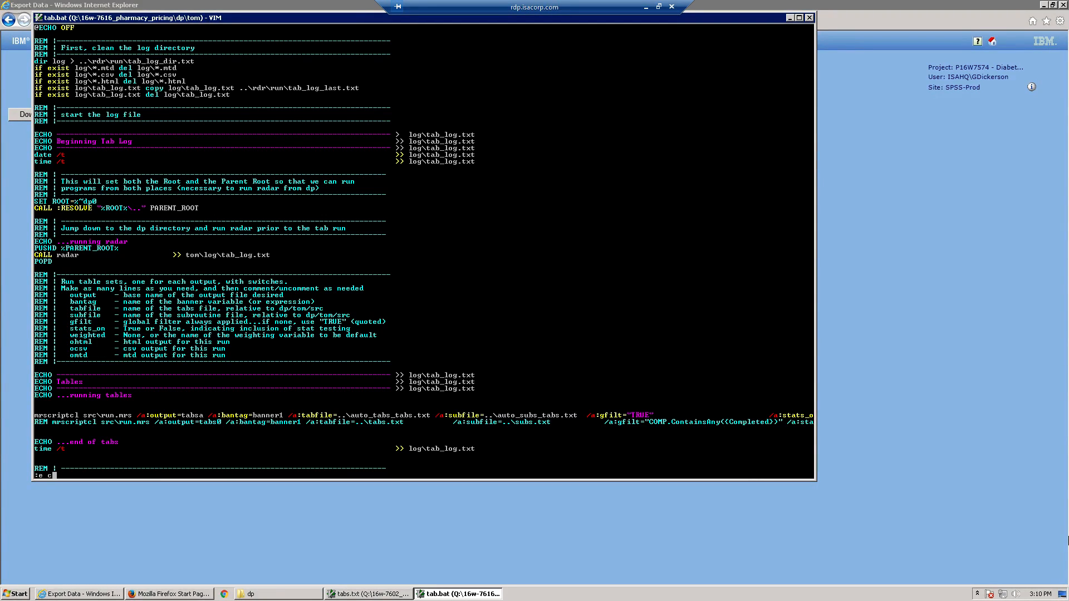
type("onfig.txt")
key("Escape")
Step through the switches on the tabsa run line in tab.bat again
key("0")
key("w")
key("w")
key("w")
key("w")
key("w")
key("w")
key("w")
key("w")
key("w")
key("w")
key("w")
key("w")
key("w")
key("w")
key("w")
key("w")
key("w")
key("w")
key("w")
key("w")
key("0")
Set the omtd switch on the tabsa run line to True and save tab.bat
key("$")
key("b")
key("b")
key("b")
key("b")
key("b")
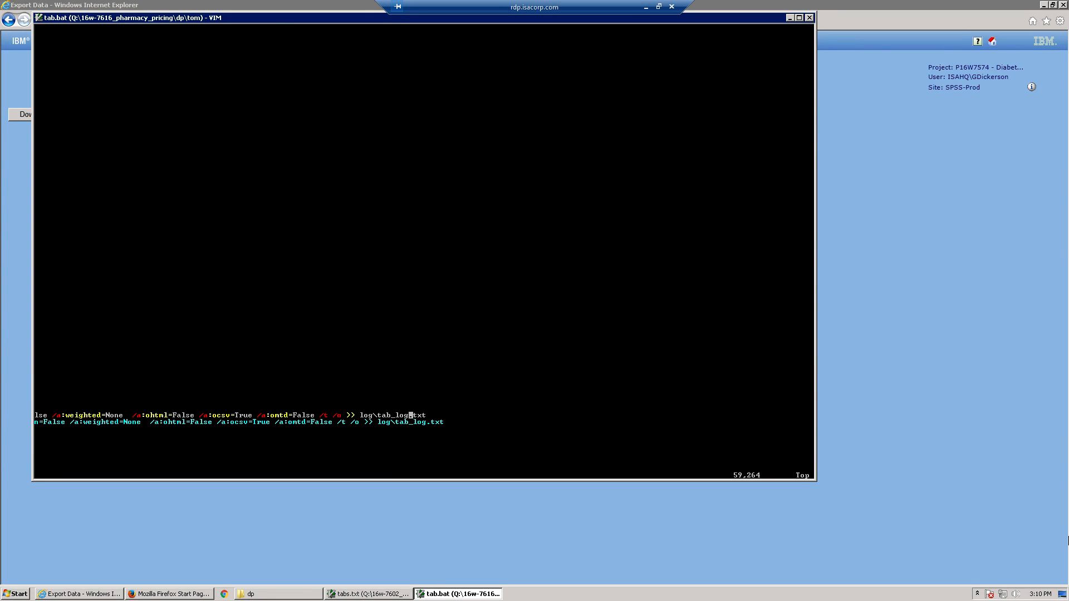
key("b")
key("b")
key("b")
key("b")
key("b")
key("b")
type("cwTrue")
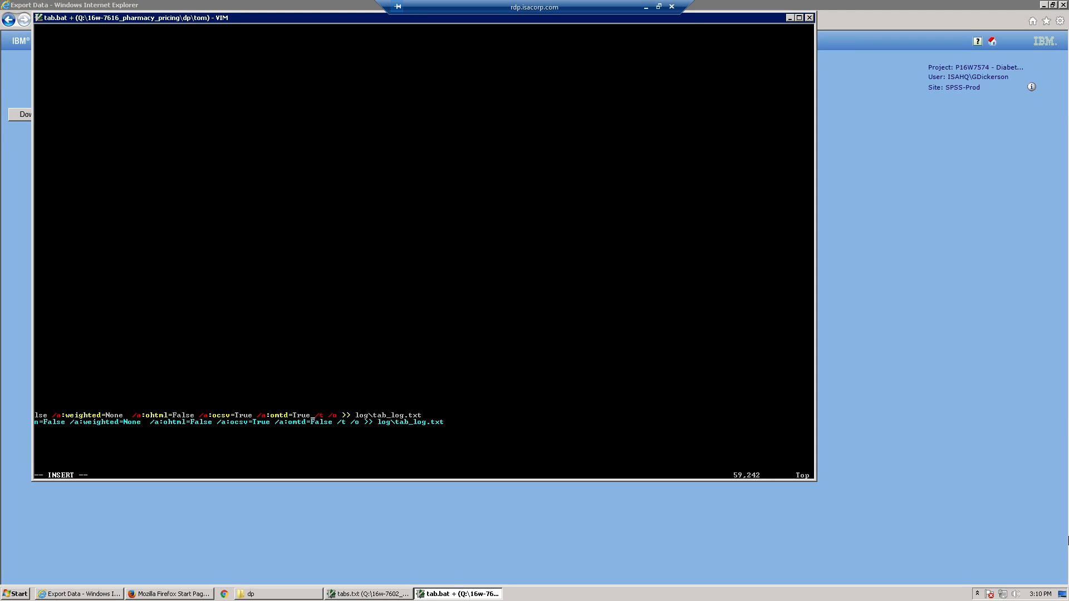
key("Escape")
type("0:w")
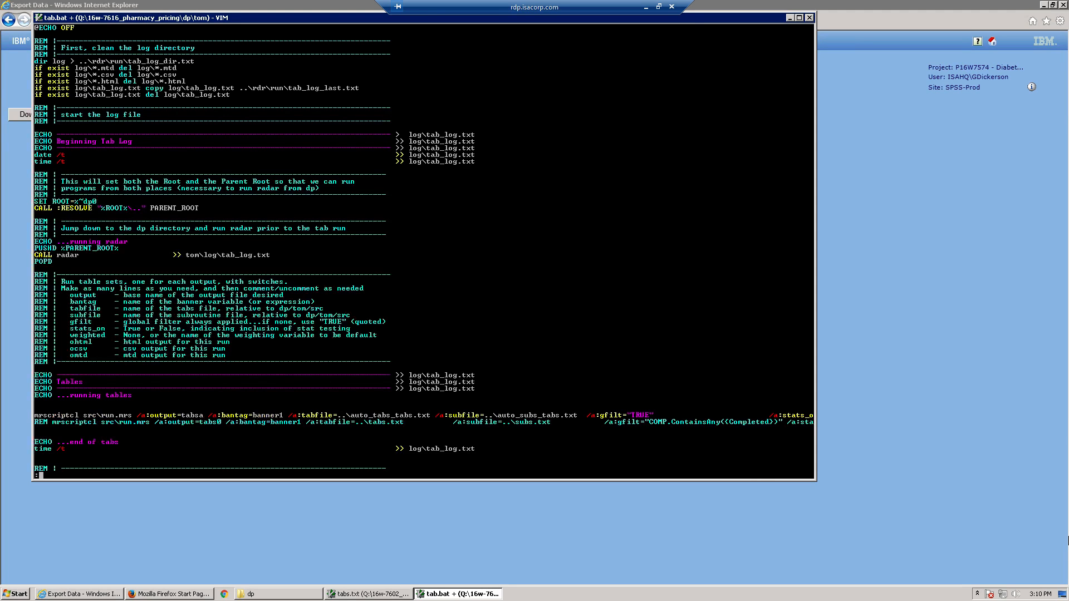
key("Return")
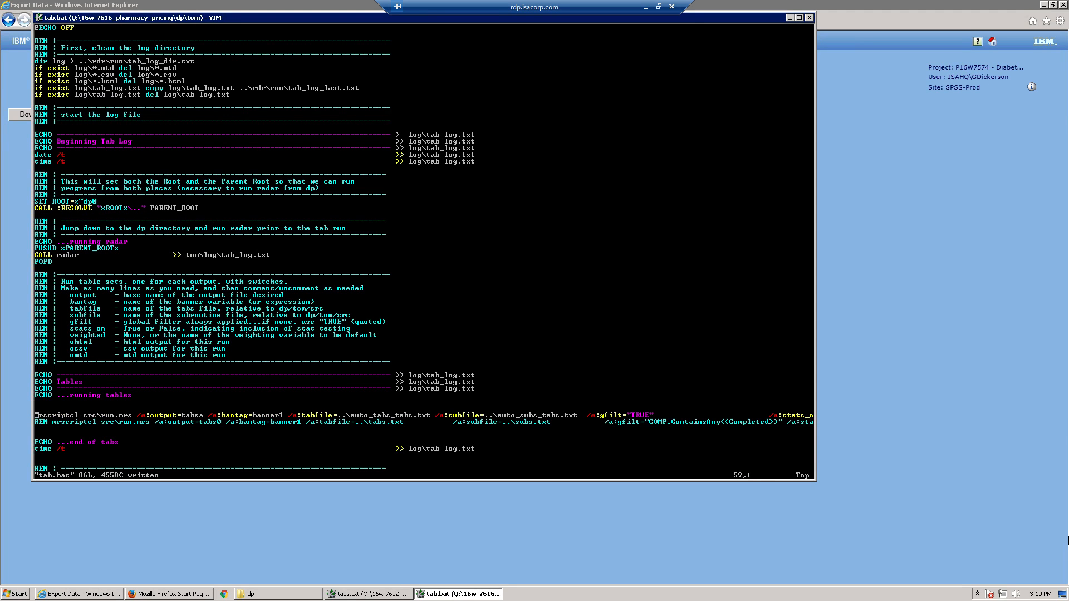
Open config.txt in the same Vim window
type(":e config.txt")
key("Return")
key("j")
key("j")
key("j")
key("j")
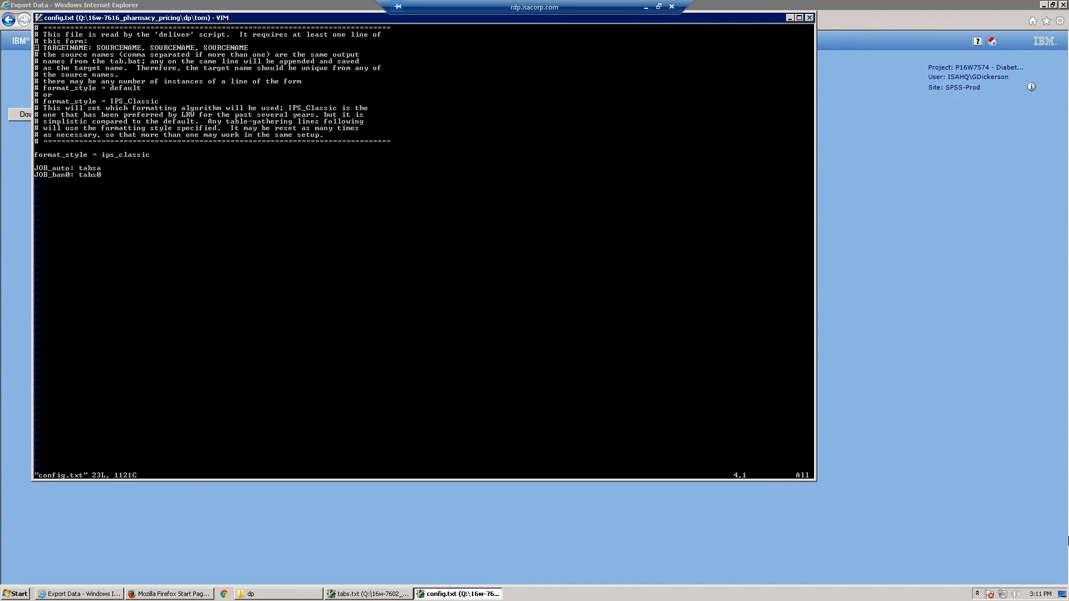
Replace the JOB prefix with Pharmacy_Pricing in the auto and ban0 target names of config.txt and save the file
key("j")
key("j")
key("j")
key("j")
key("j")
key("j")
key("j")
key("j")
key("j")
key("j")
key("j")
key("j")
key("j")
key("j")
key("j")
key("j")
key("j")
type("3sPhar")
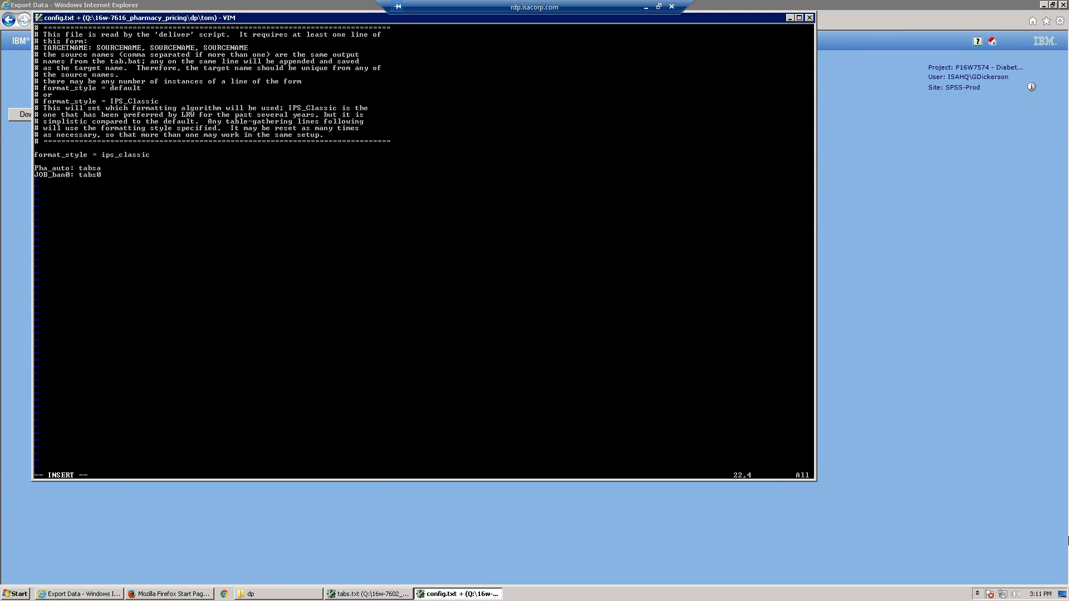
type("macy_Pricing")
key("Escape")
key("j")
key("0")
key("period")
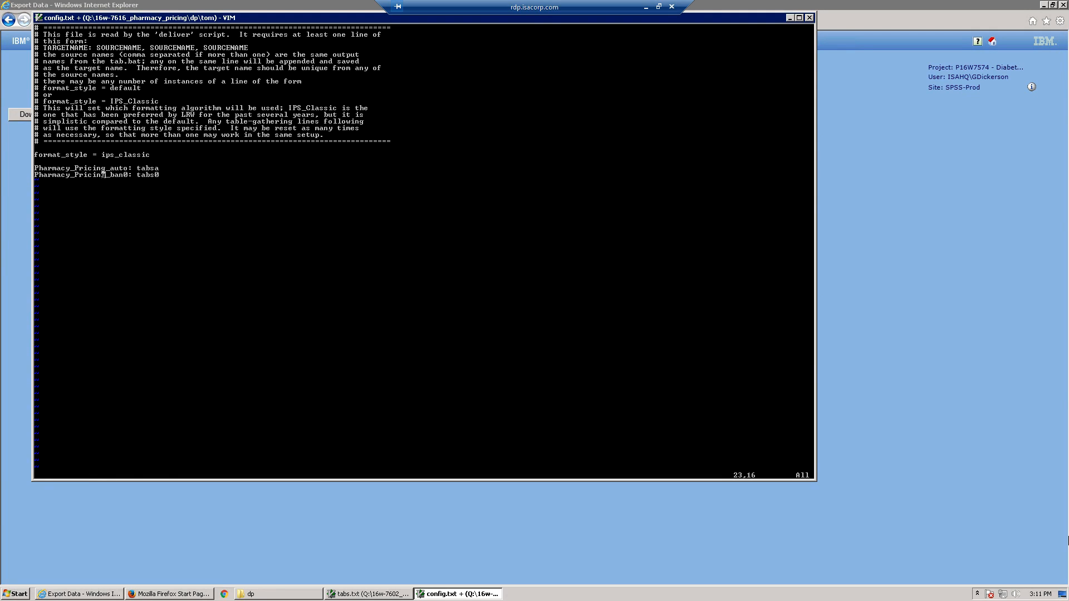
type(":w")
key("Return")
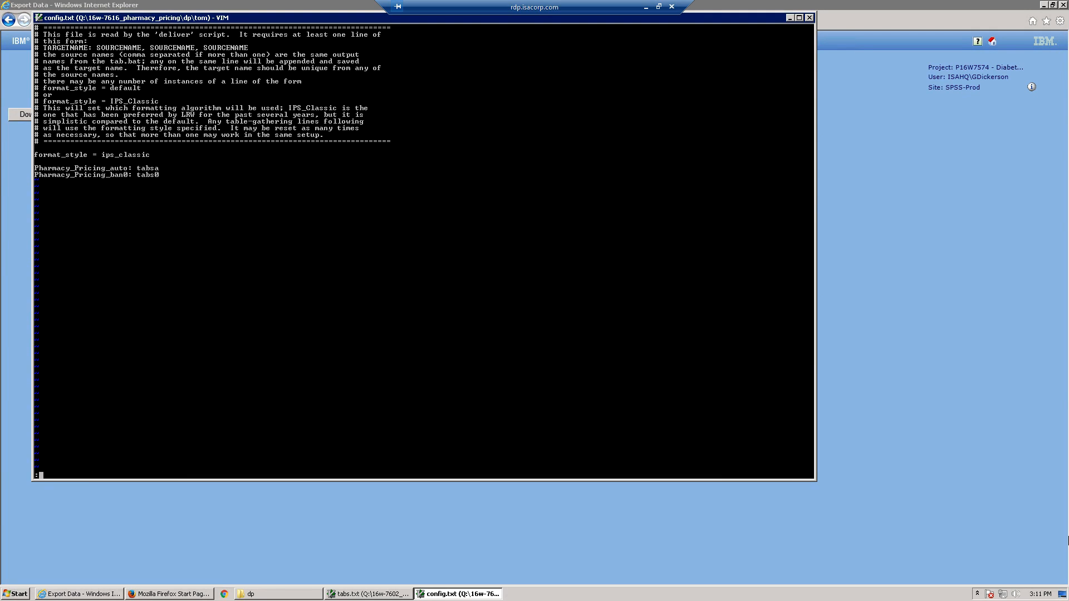
Save config.txt again and quit Vim, then run tab in the tom directory
key("k")
key("k")
key("k")
type(":w")
key("Return")
type(":q")
key("Return")
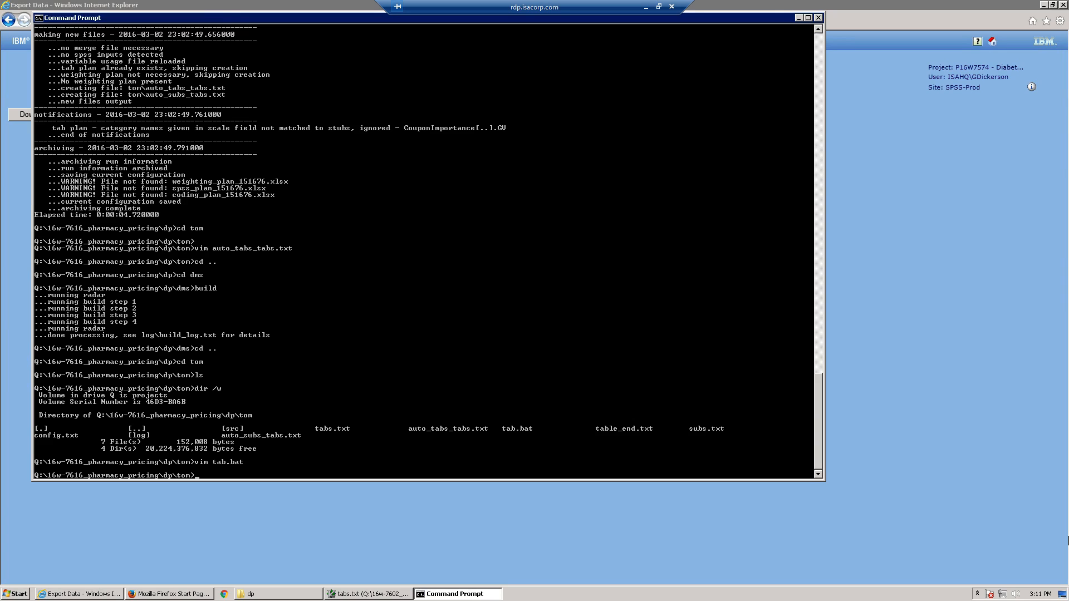
type("tab")
key("Return")
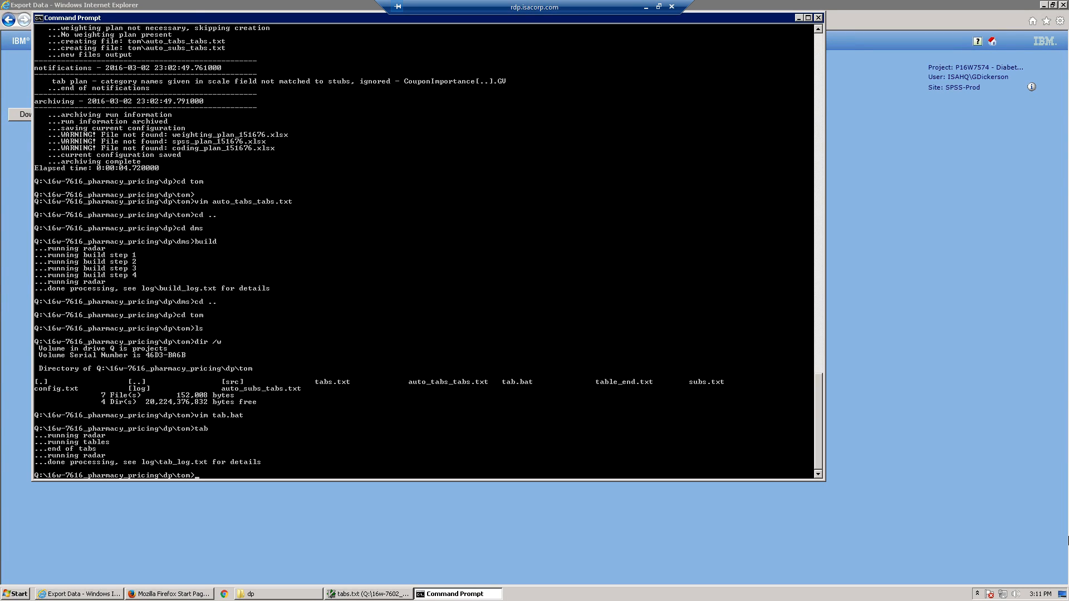
Switch to the file explorer and open tab_log.txt from the log folder inside tom
key("alt+Tab")
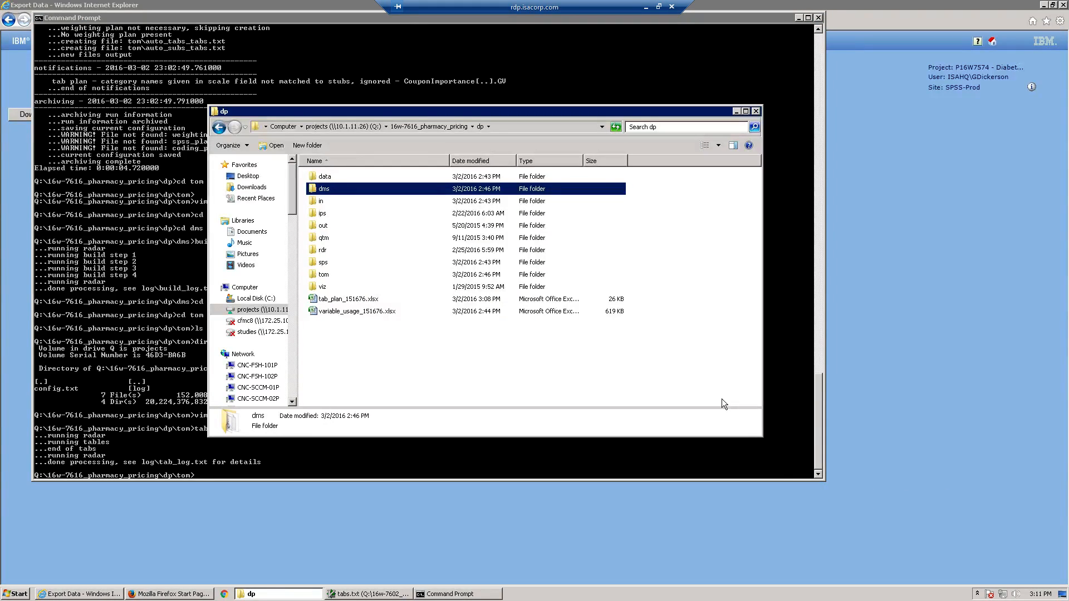
left_click(413, 356)
double_click(323, 275)
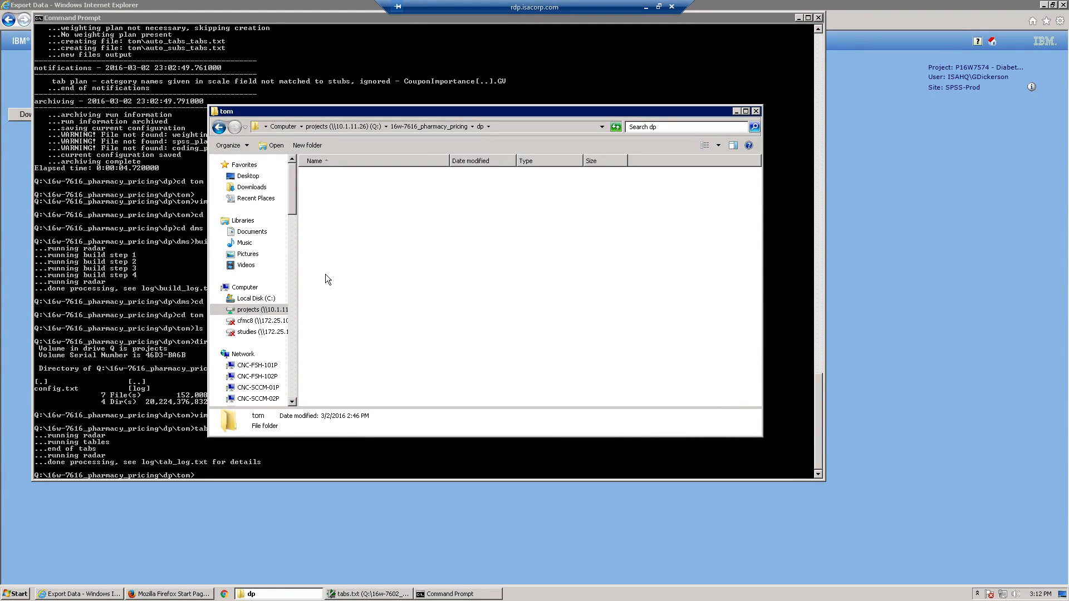
double_click(323, 176)
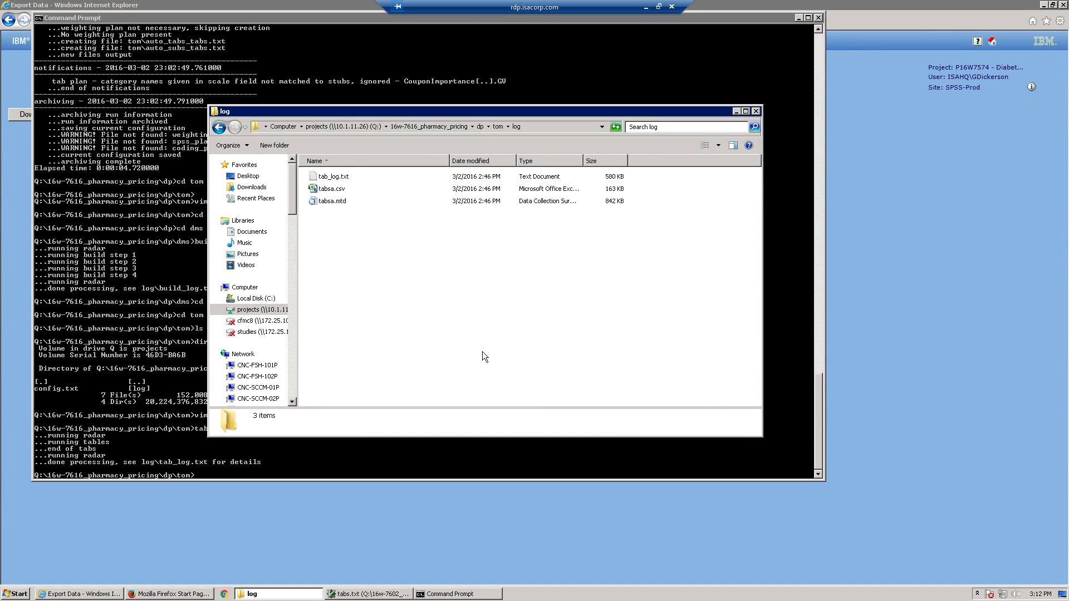
double_click(338, 176)
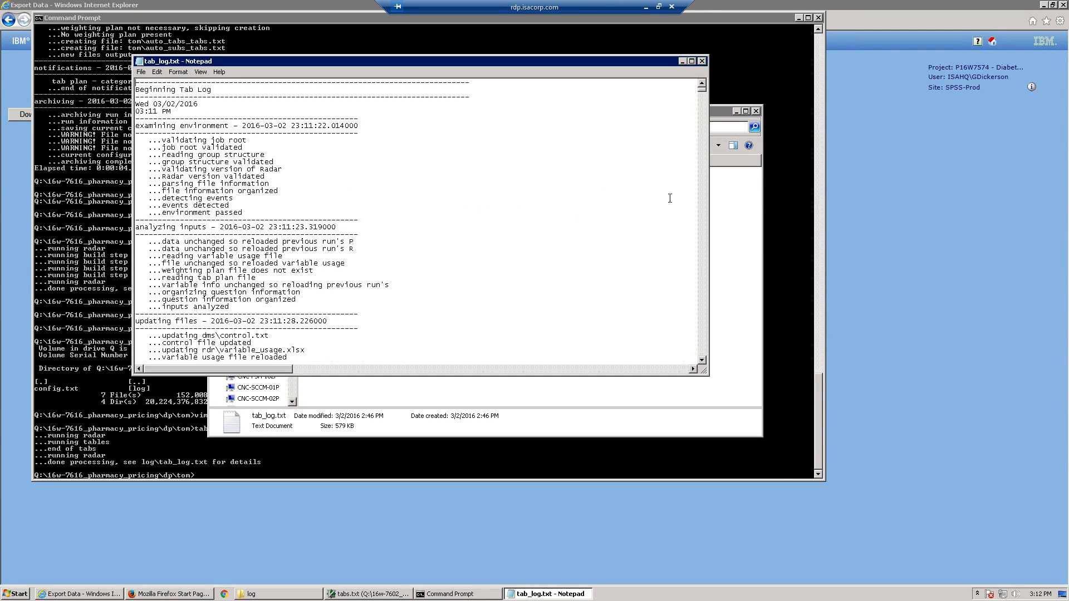
Check the optimize and execute times near the end of the tab log, then close it
left_click_drag(702, 90, 705, 370)
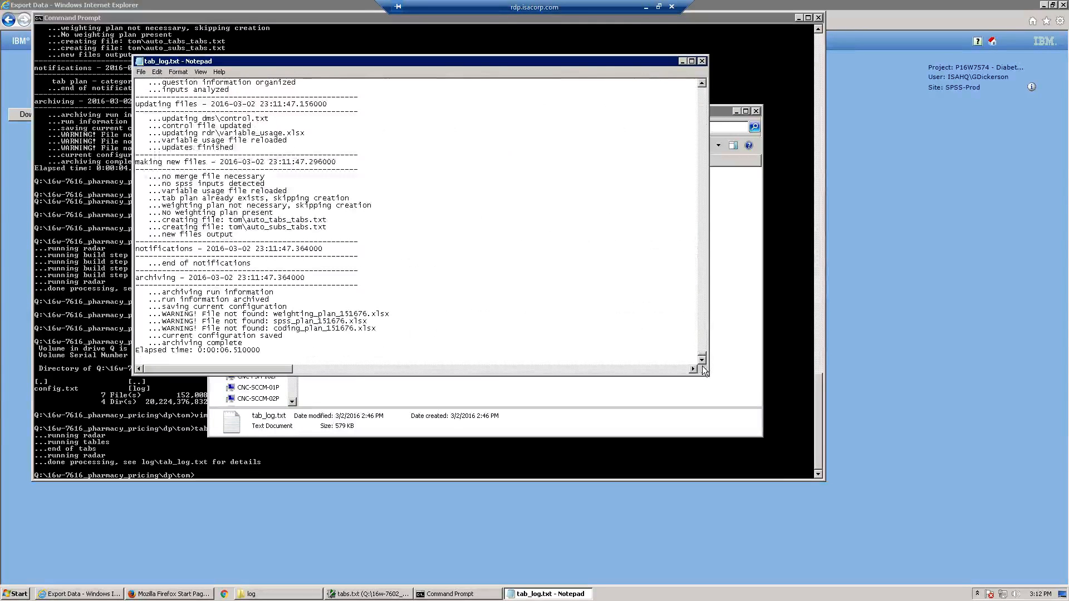
left_click(701, 339)
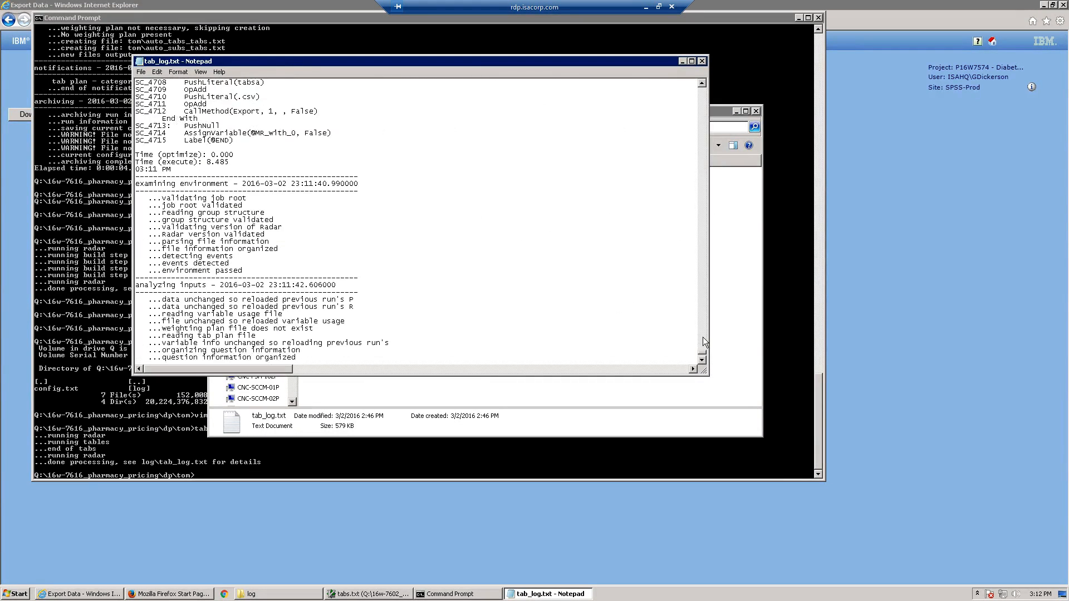
left_click_drag(172, 170, 136, 155)
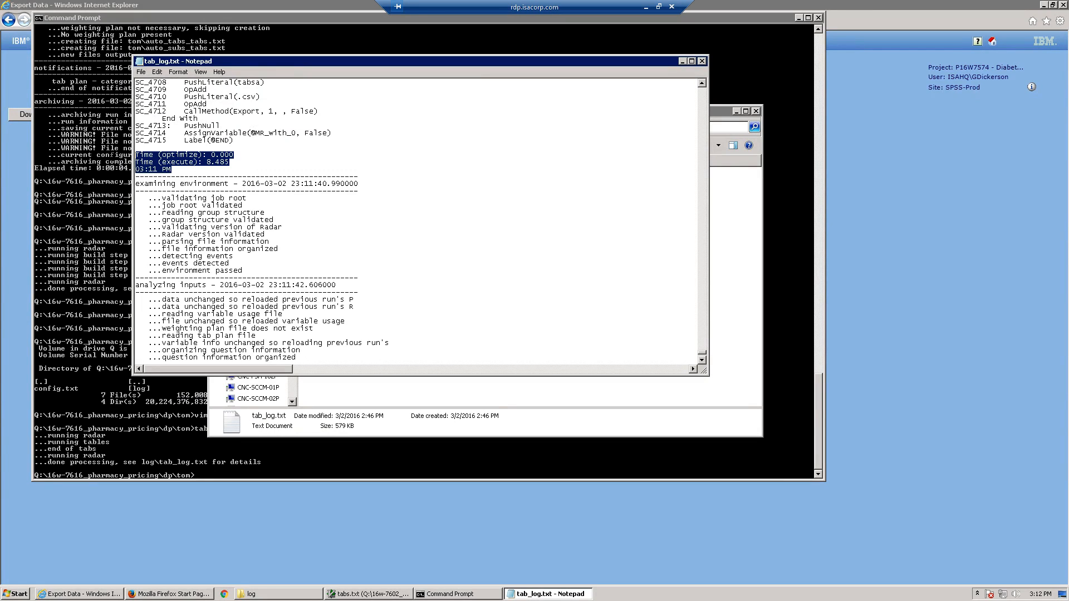
left_click(235, 207)
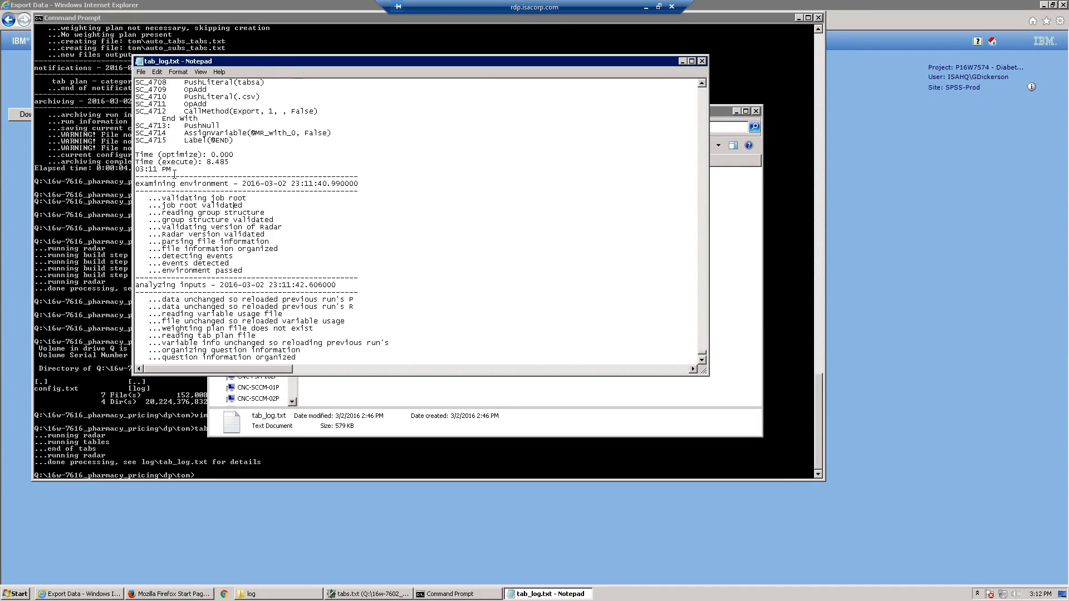
left_click_drag(173, 169, 136, 155)
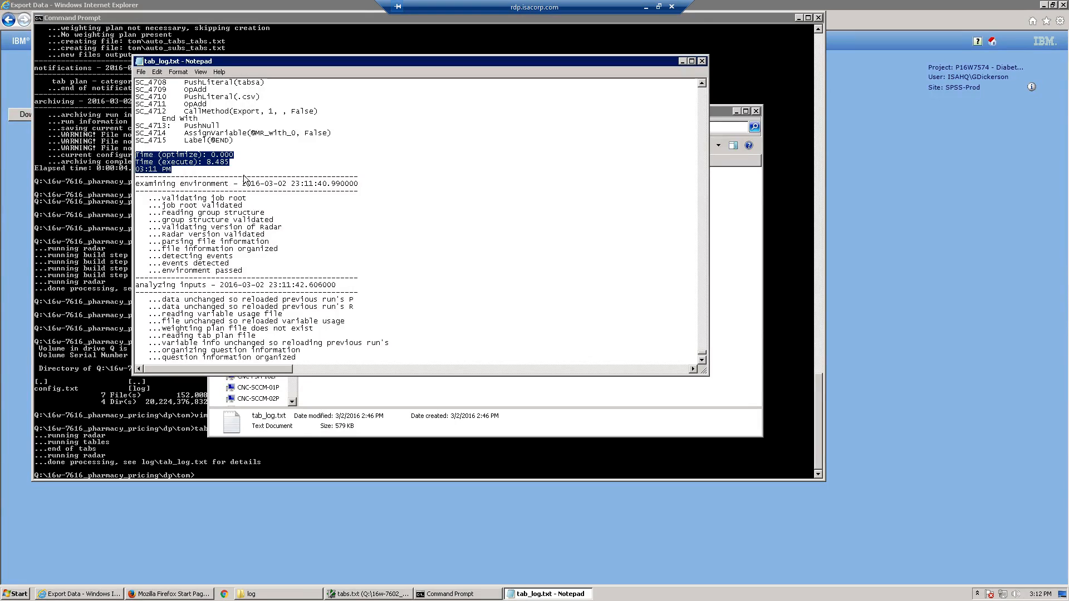
left_click(384, 168)
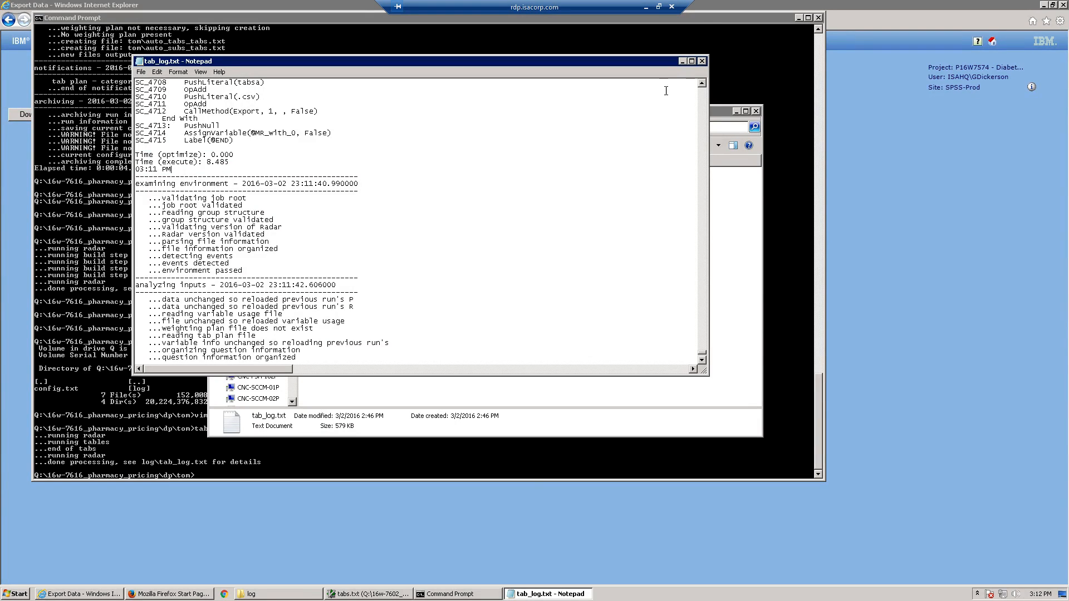
left_click(702, 61)
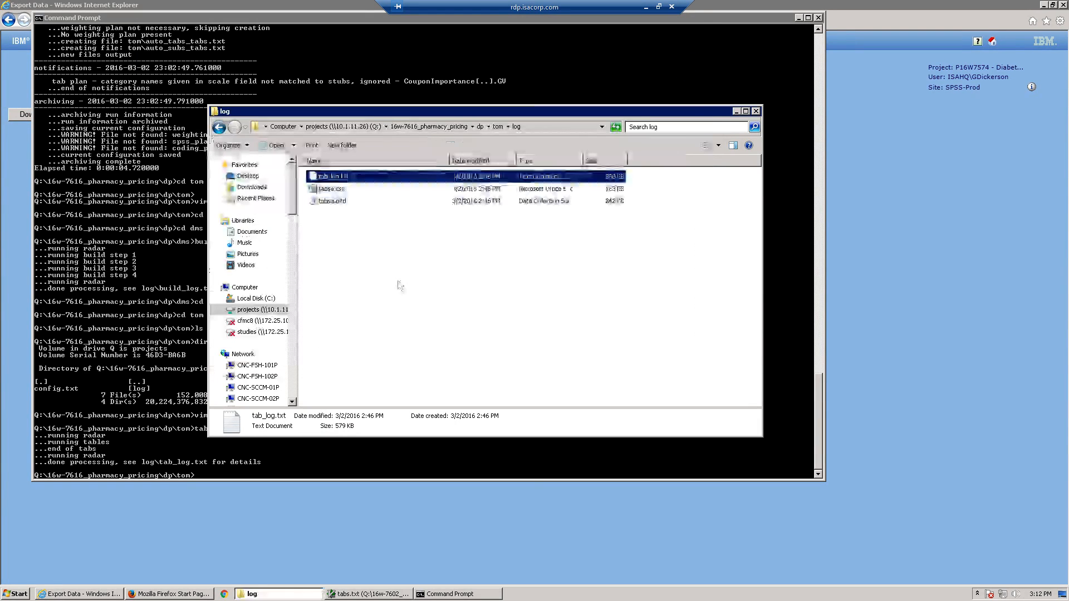
Open tabsa.csv from the log folder in Excel, look through its first tables, and close it
left_click(325, 191)
double_click(326, 191)
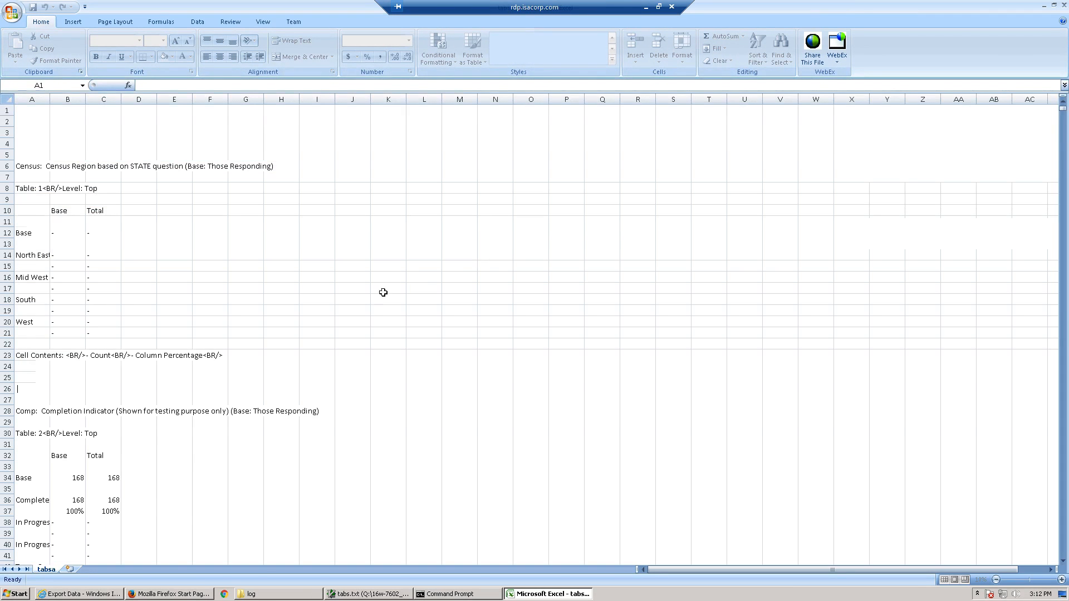
left_click_drag(33, 244, 143, 310)
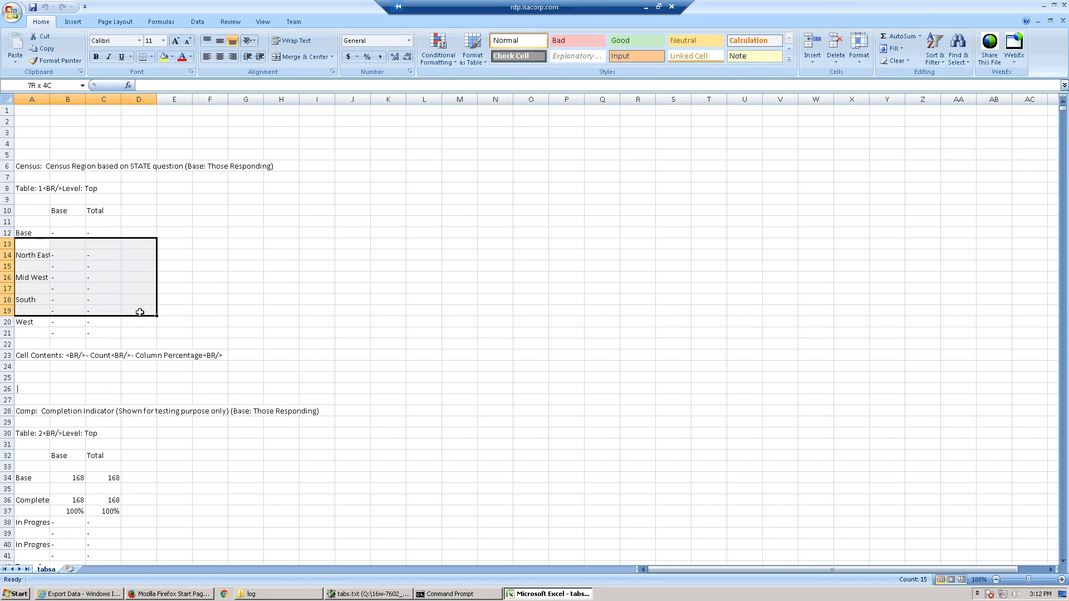
left_click(143, 310)
scroll(247, 360, "down", 2)
scroll(246, 360, "down", 4)
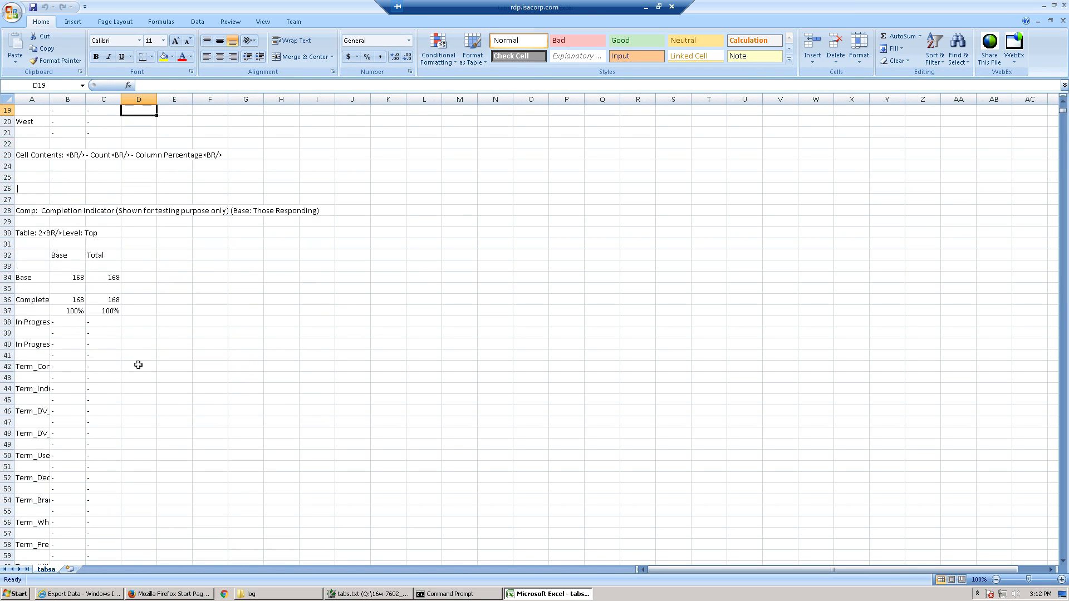
left_click(70, 300)
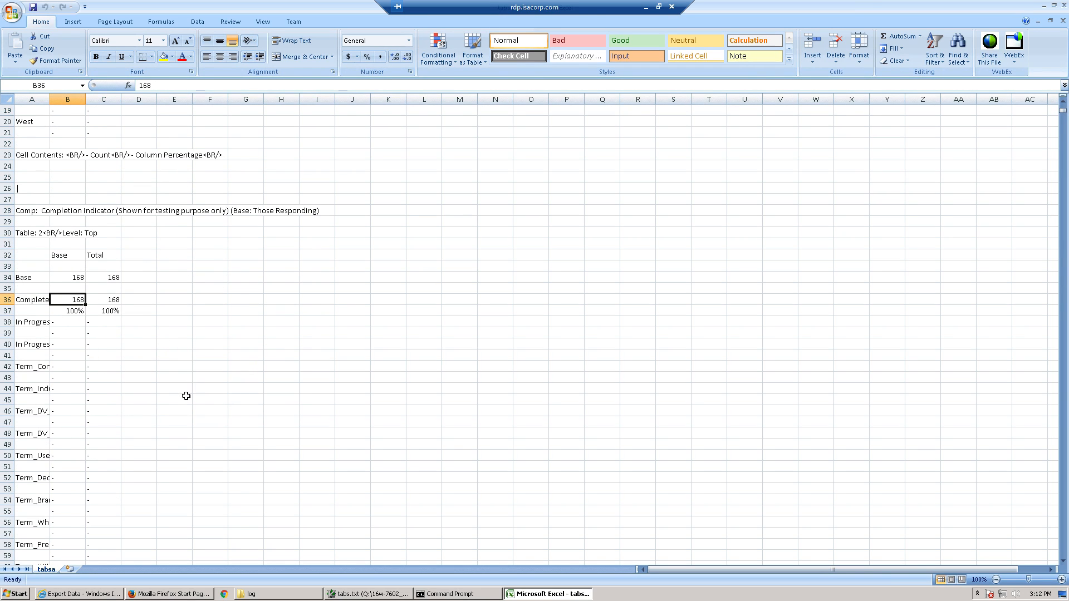
scroll(186, 394, "down", 12)
scroll(166, 393, "down", 11)
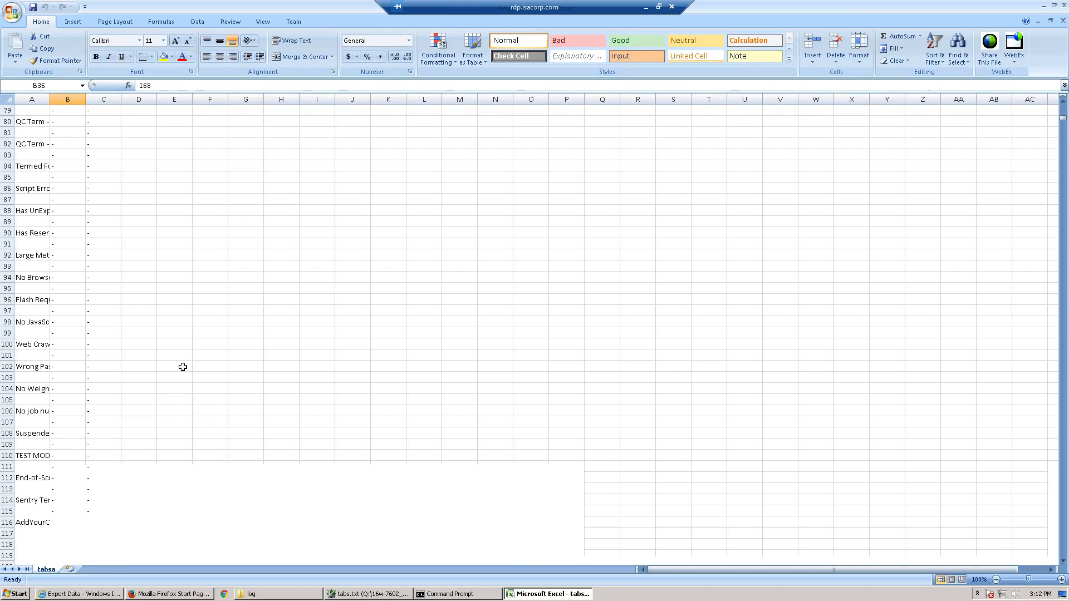
scroll(192, 367, "down", 6)
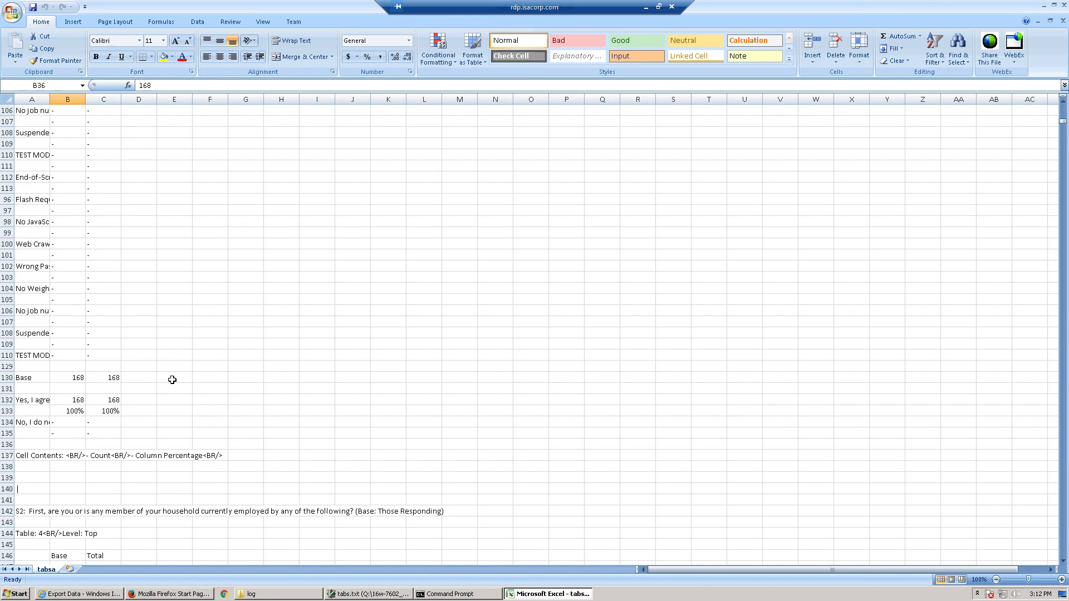
scroll(179, 376, "down", 2)
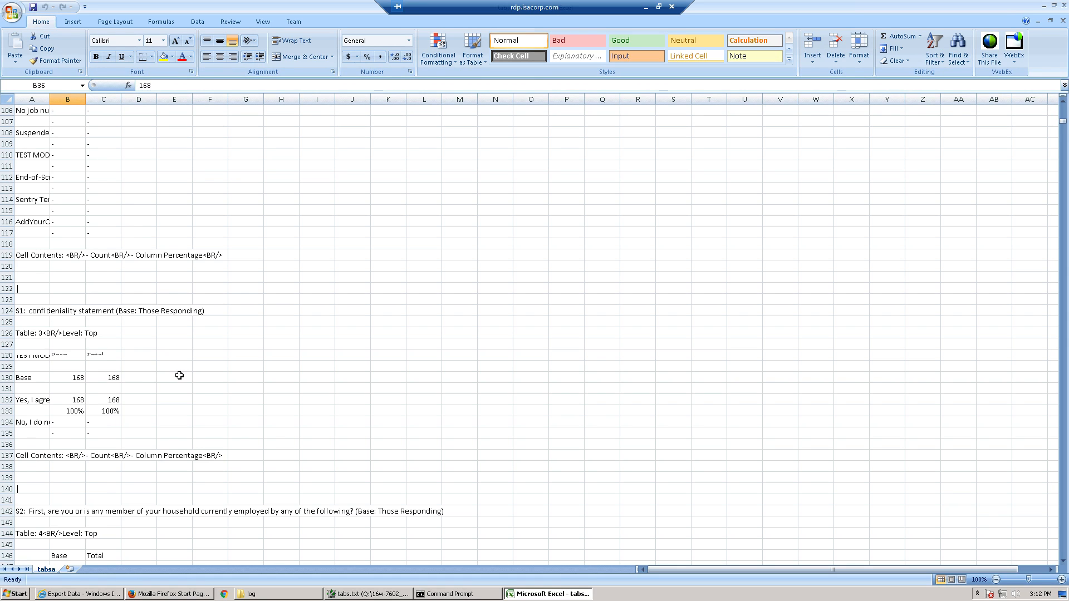
scroll(180, 375, "down", 3)
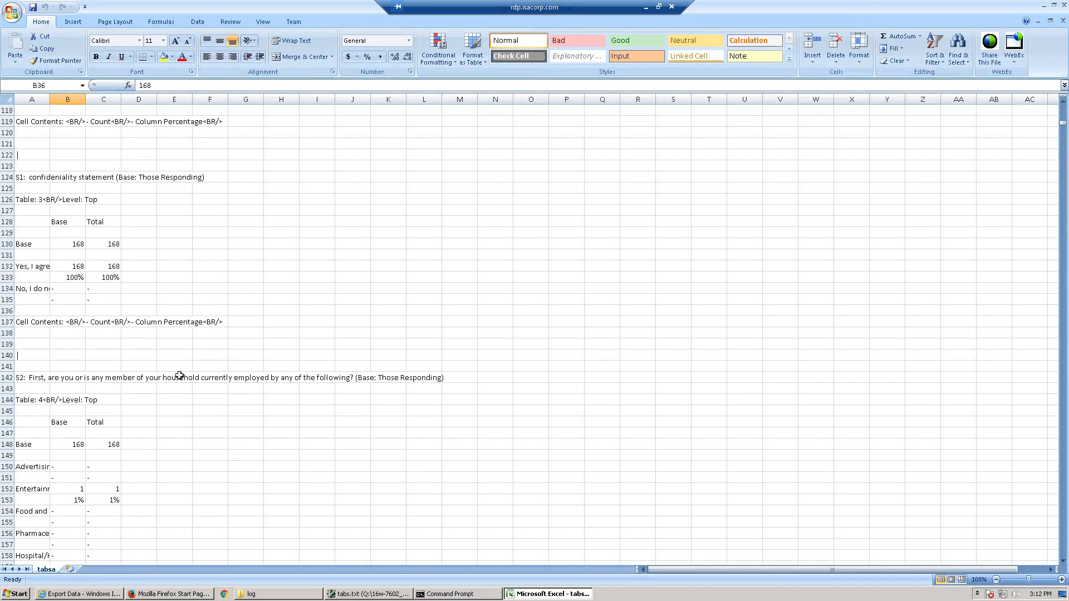
left_click(1064, 5)
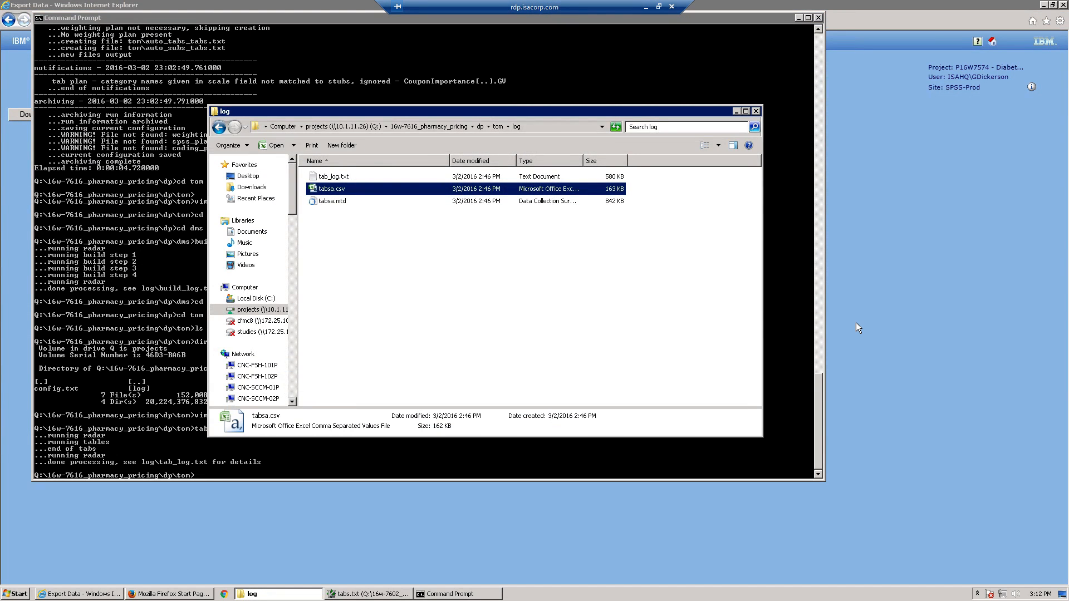
Switch back to the Command Prompt and run deliver in the tom directory
key("alt+Tab")
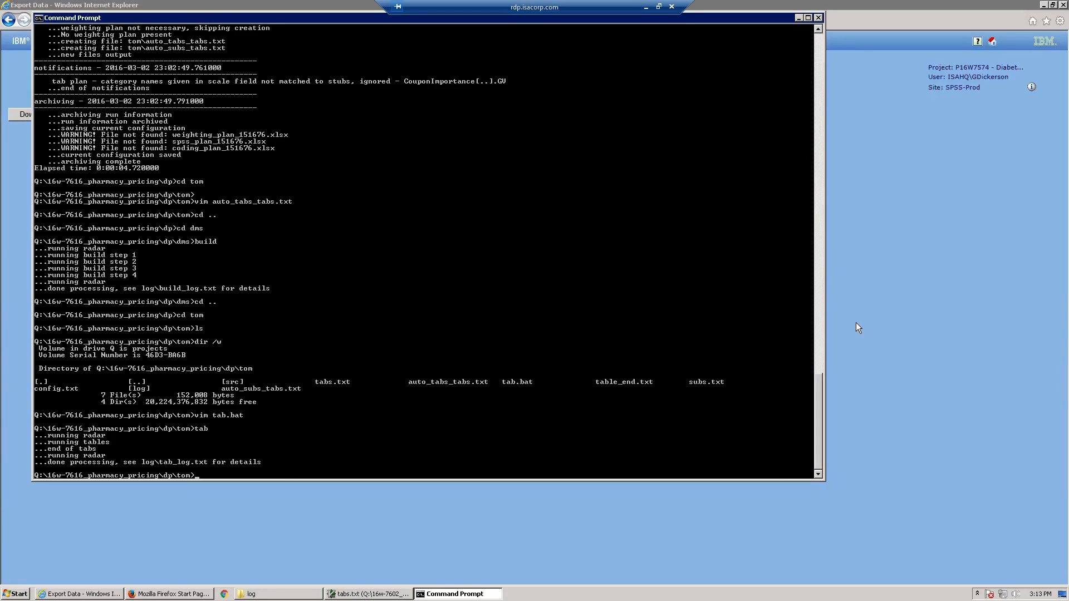
type("vim")
type("deliver")
key("Return")
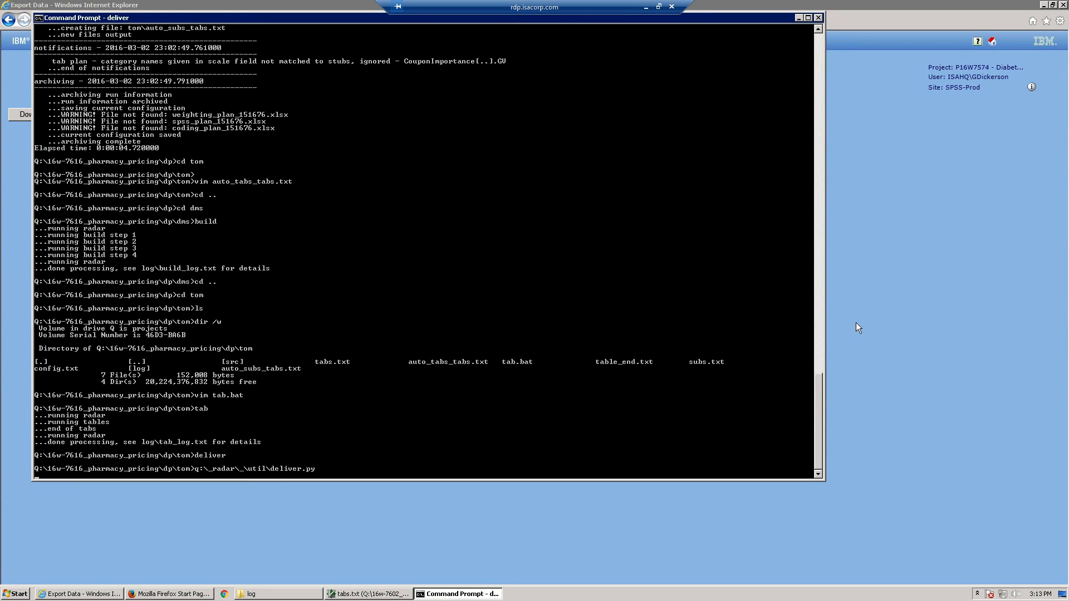
Return to the log folder in the file explorer and open Pharmacy_Pricing_auto.xlsx in Excel
left_click(246, 591)
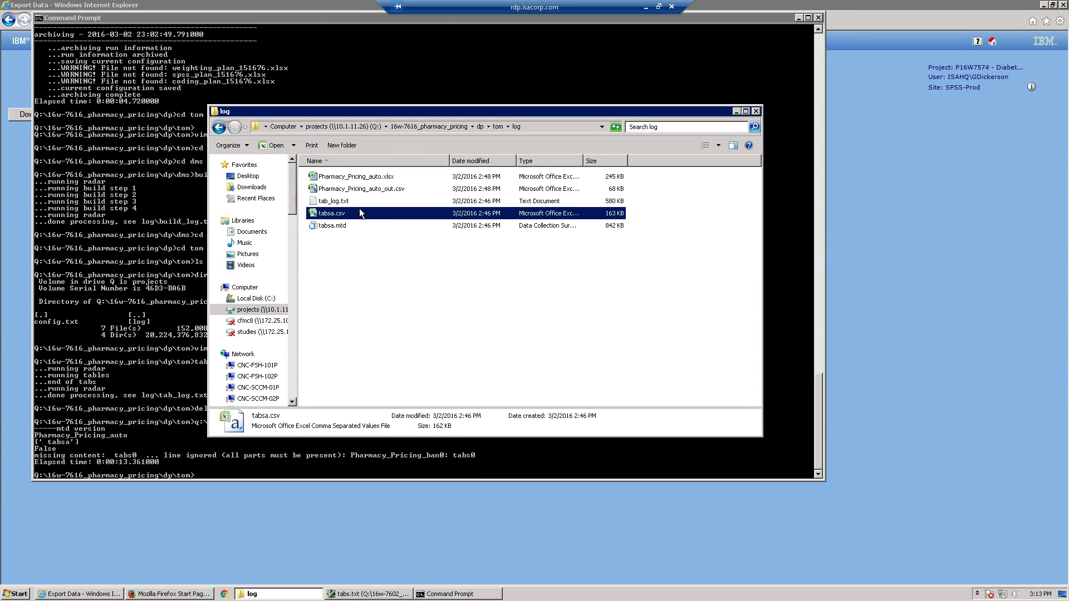
left_click(367, 178)
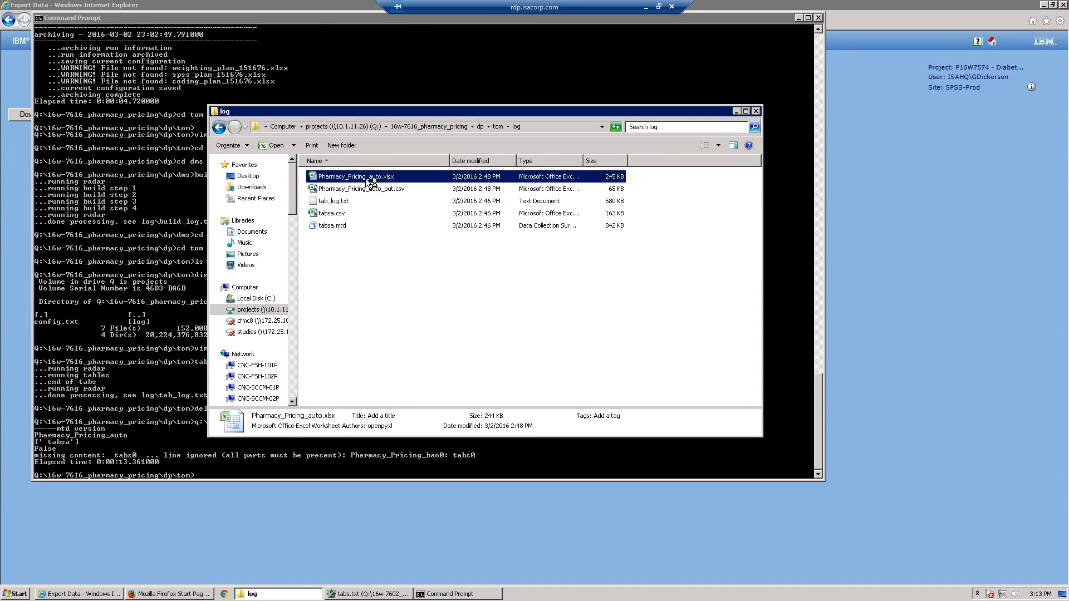
double_click(368, 179)
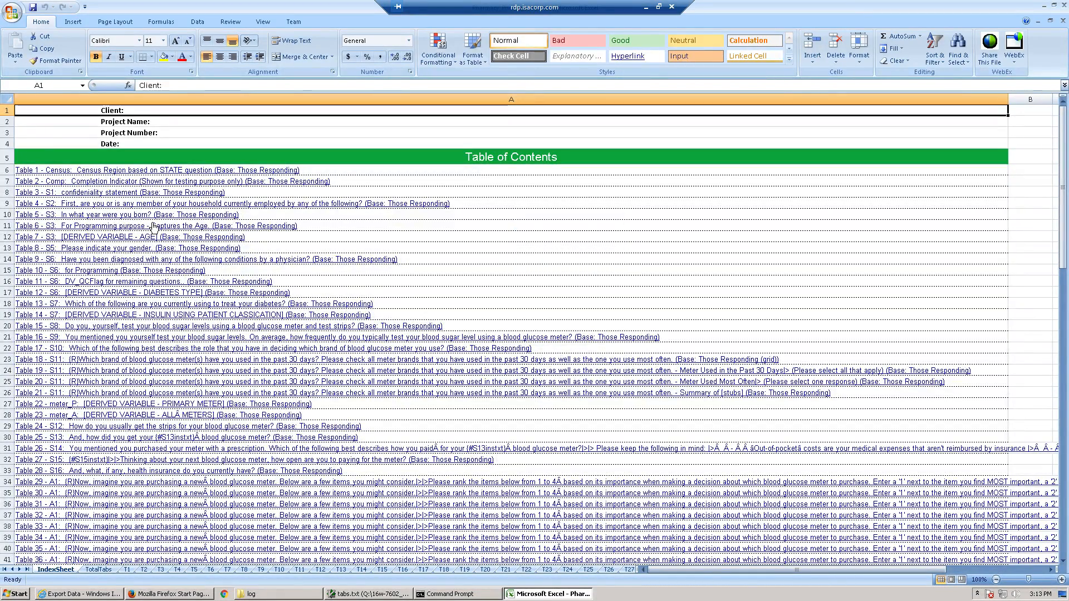
Open Table 6 from the workbook's table of contents, review it down to the summary statistics, and close Excel
left_click(154, 227)
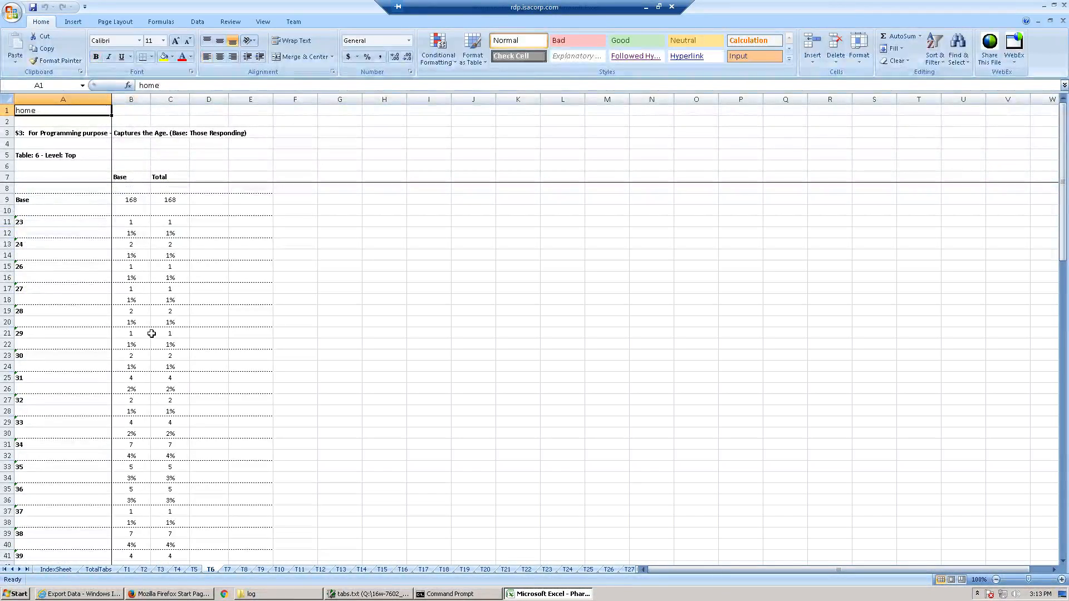
scroll(152, 334, "down", 4)
scroll(152, 334, "down", 9)
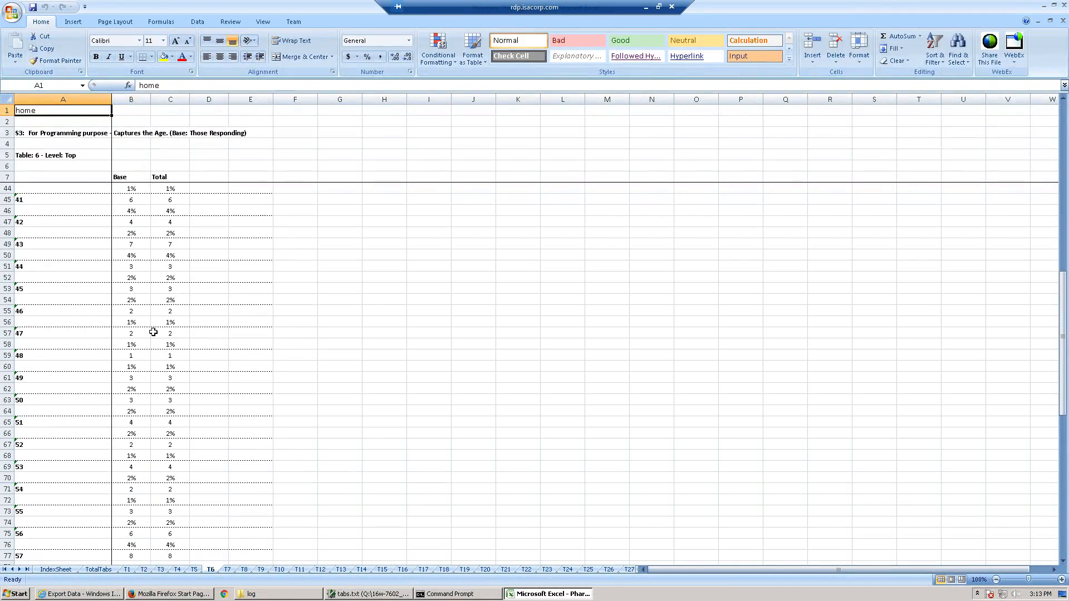
scroll(153, 331, "down", 9)
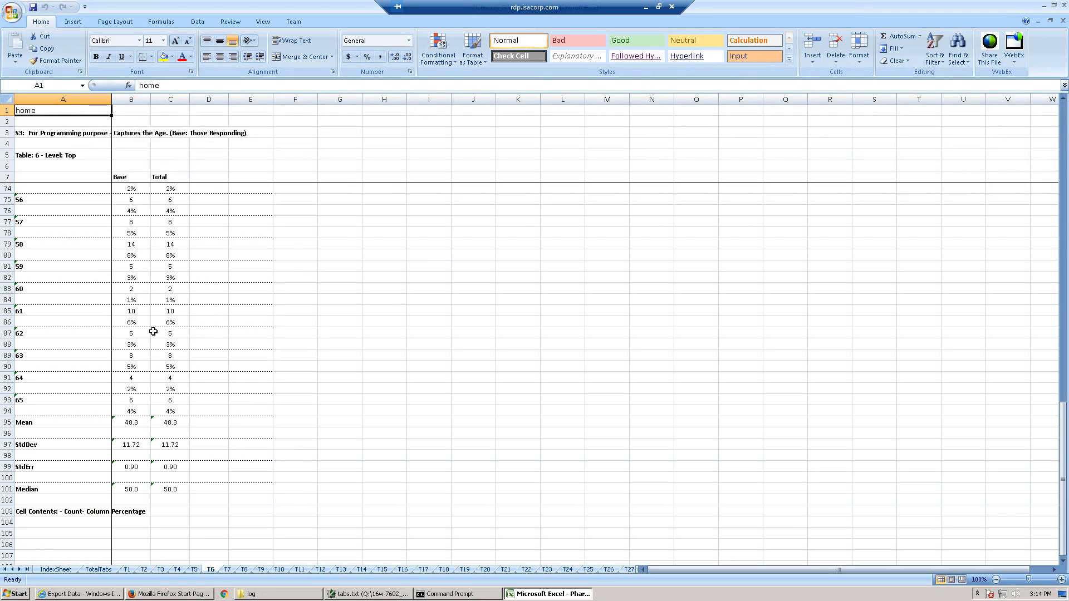
left_click(1063, 21)
left_click(1064, 5)
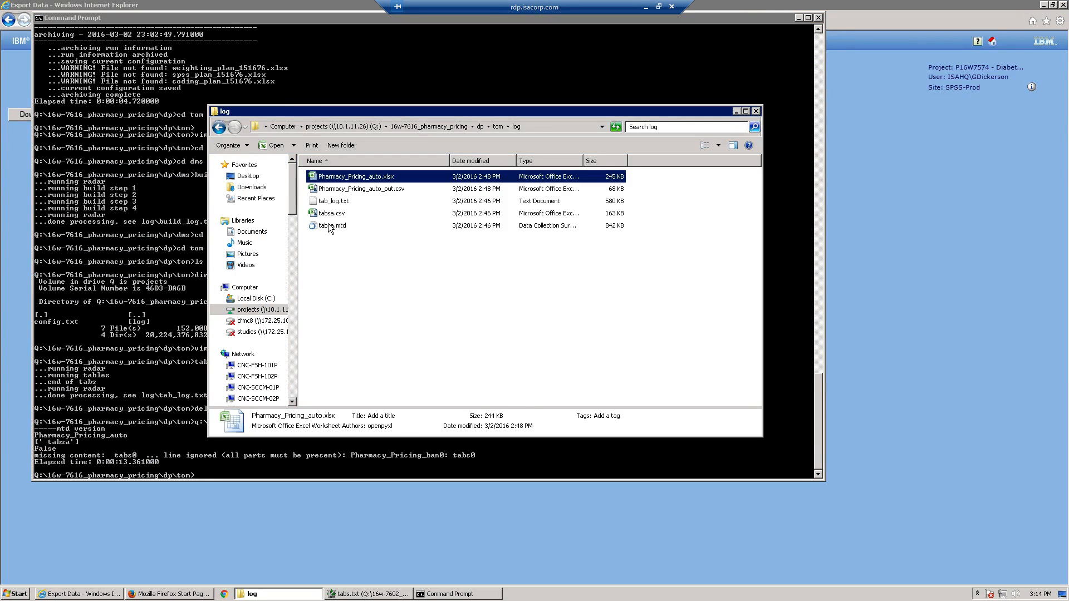
Rename tabsa.mtd in the log folder as Pharmacy_Pricing_auto.mtd
left_click(322, 226)
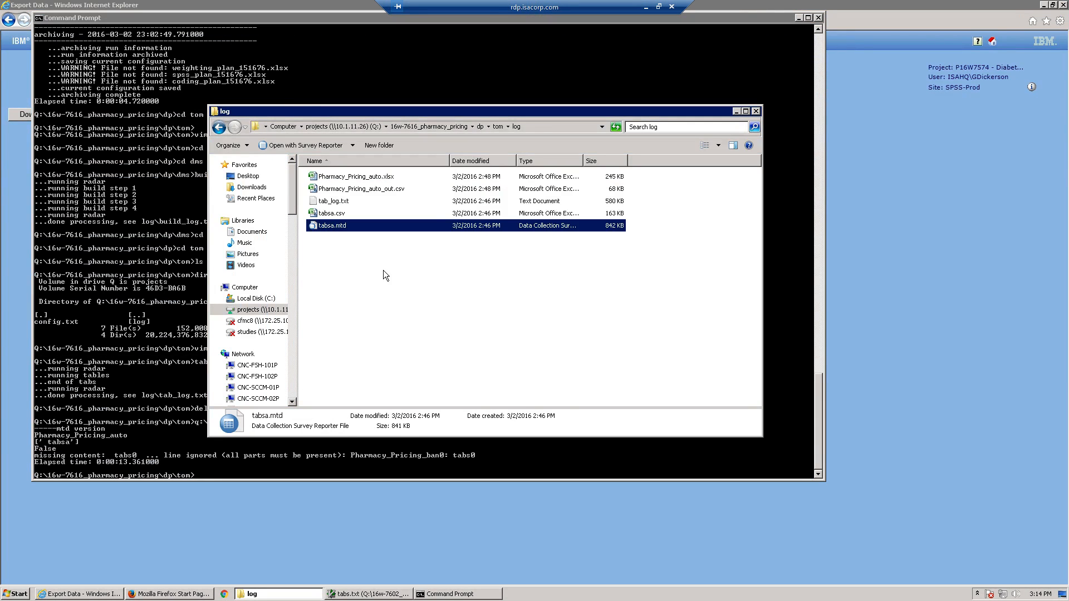
left_click(364, 176)
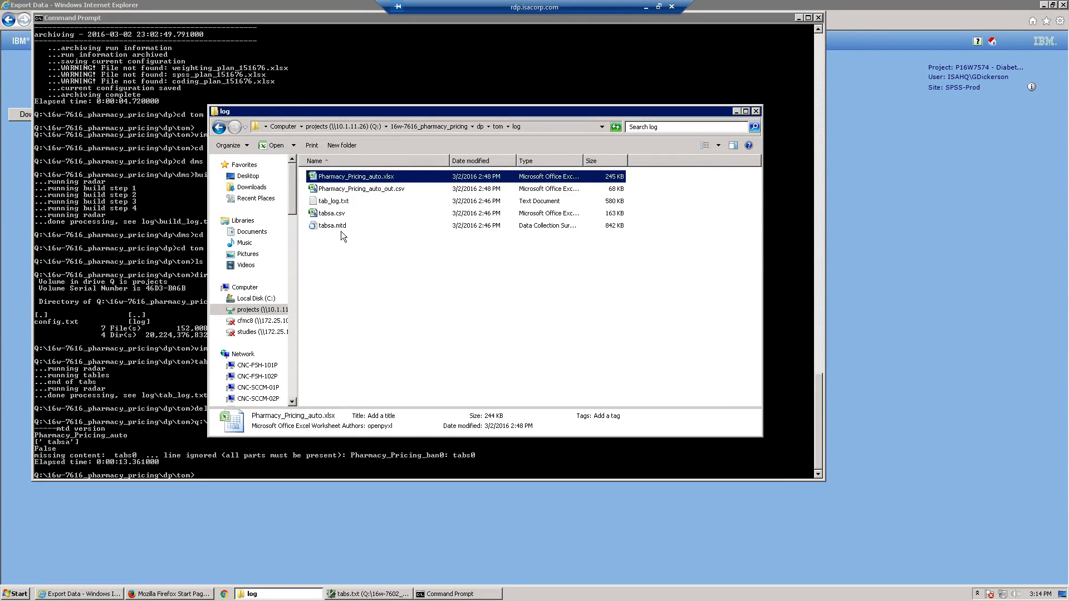
left_click(327, 226)
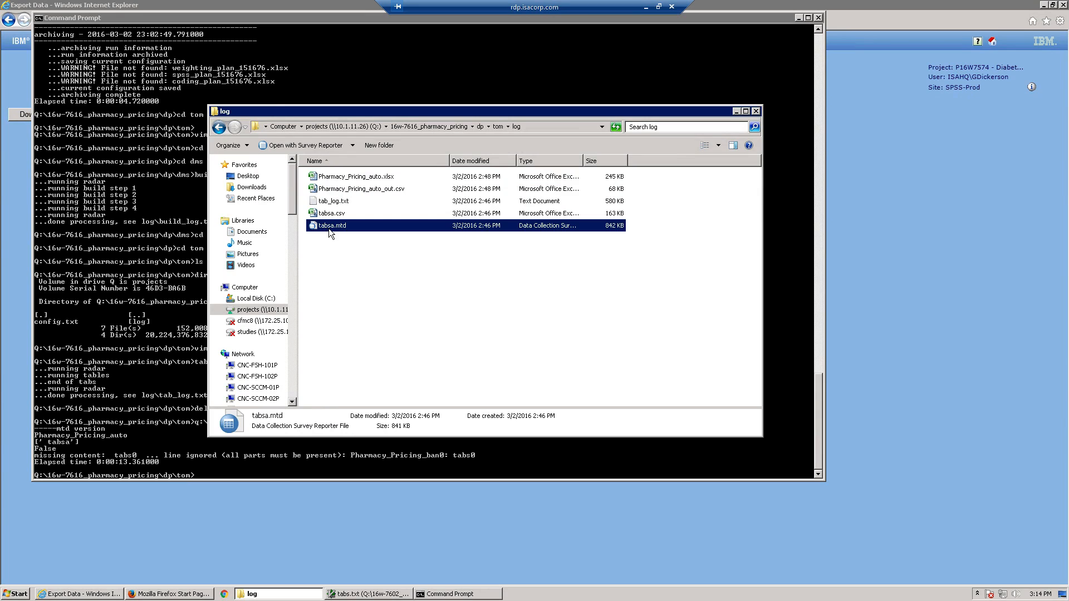
left_click(328, 226)
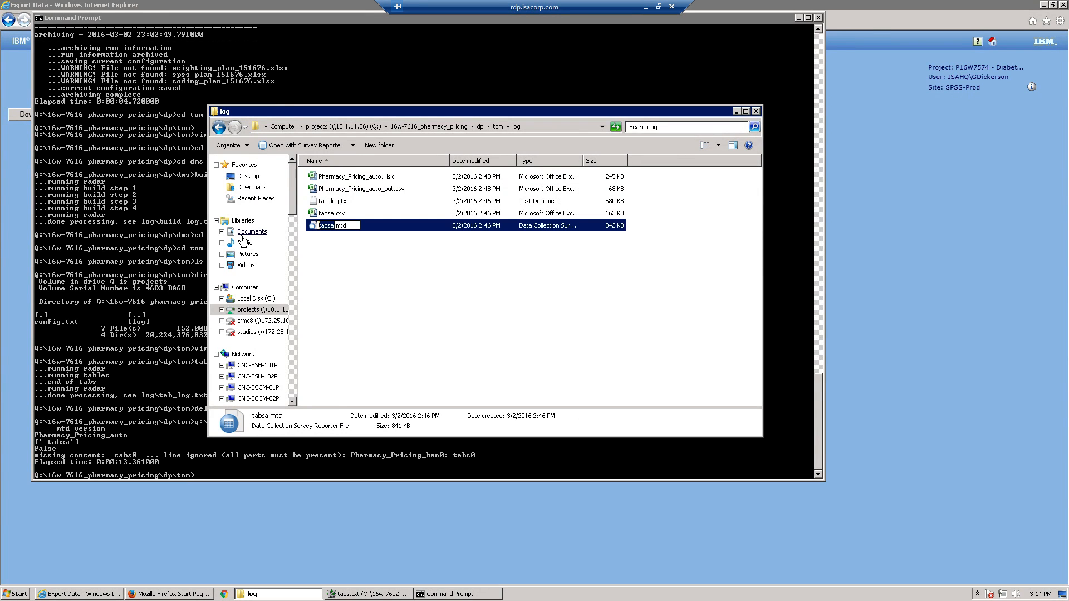
type("Pharmacy_pr")
key("BackSpace")
key("BackSpace")
type("Pricing_")
key("Return")
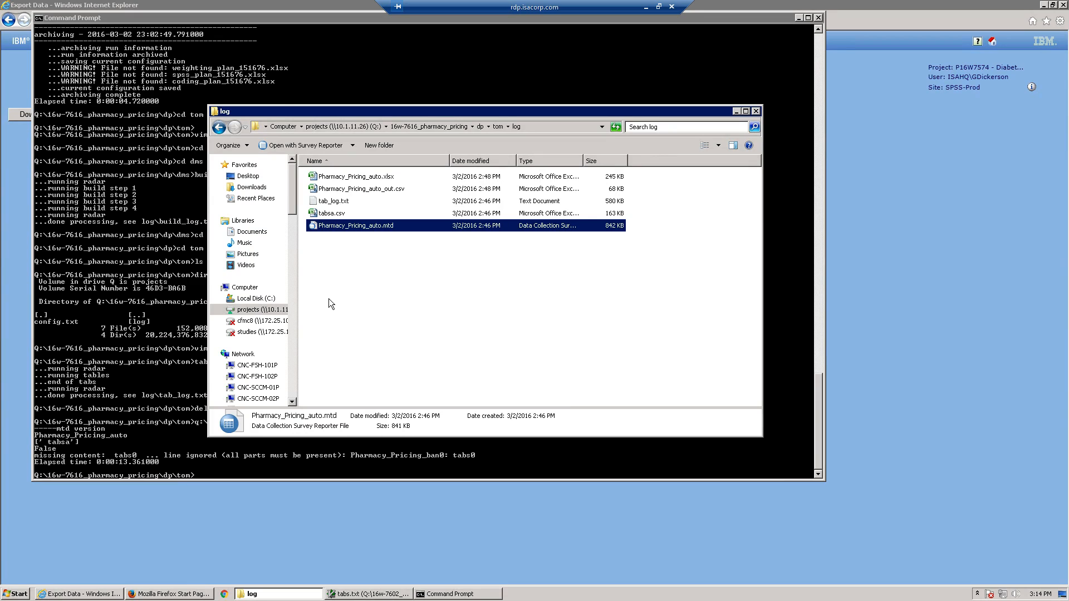
Switch to Internet Explorer, return to the Diabetes Pharmacy Pricing project's activities, and unlock the project
left_click(10, 397)
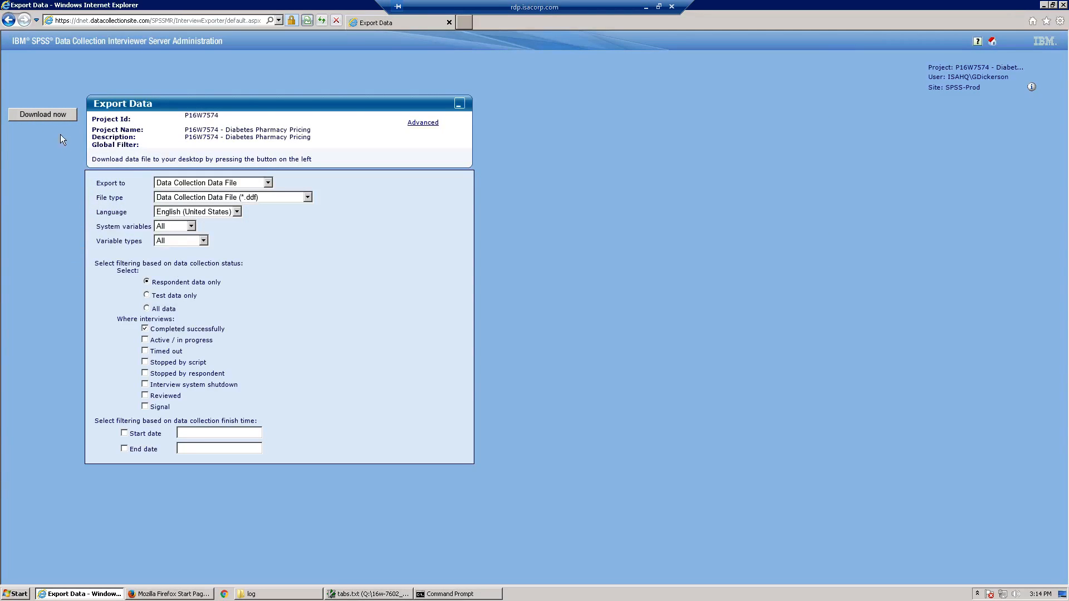
left_click(991, 43)
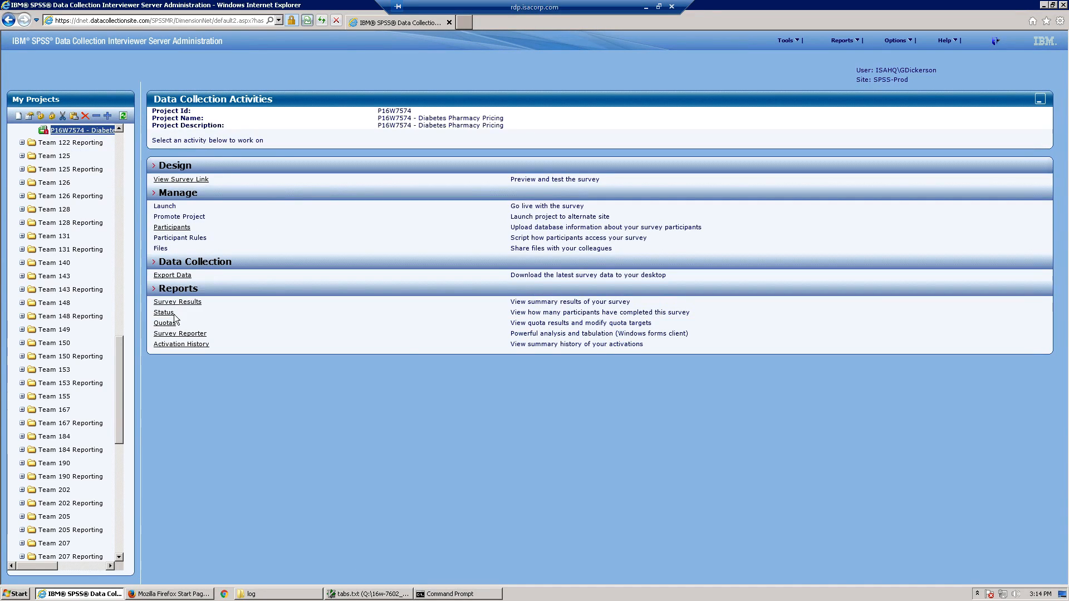
left_click(180, 180)
left_click_drag(172, 248, 154, 248)
right_click(43, 130)
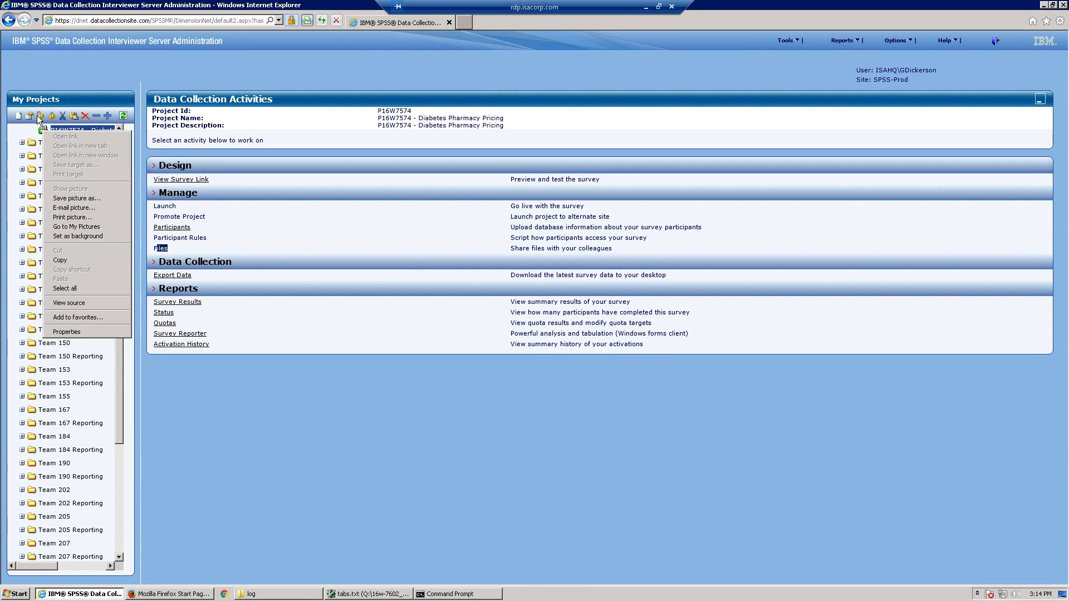
left_click(39, 115)
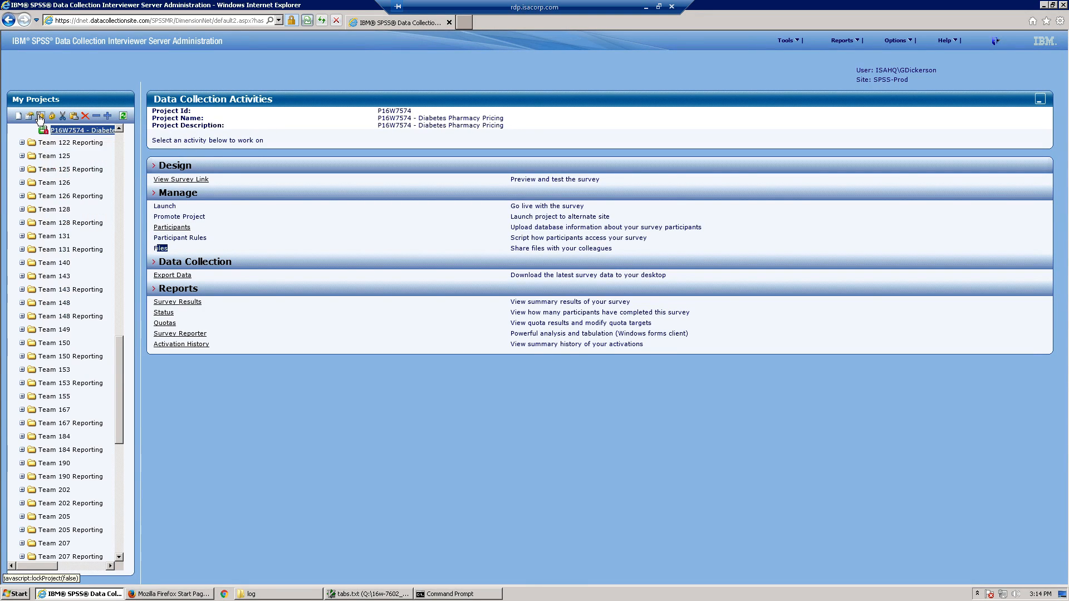
left_click(40, 117)
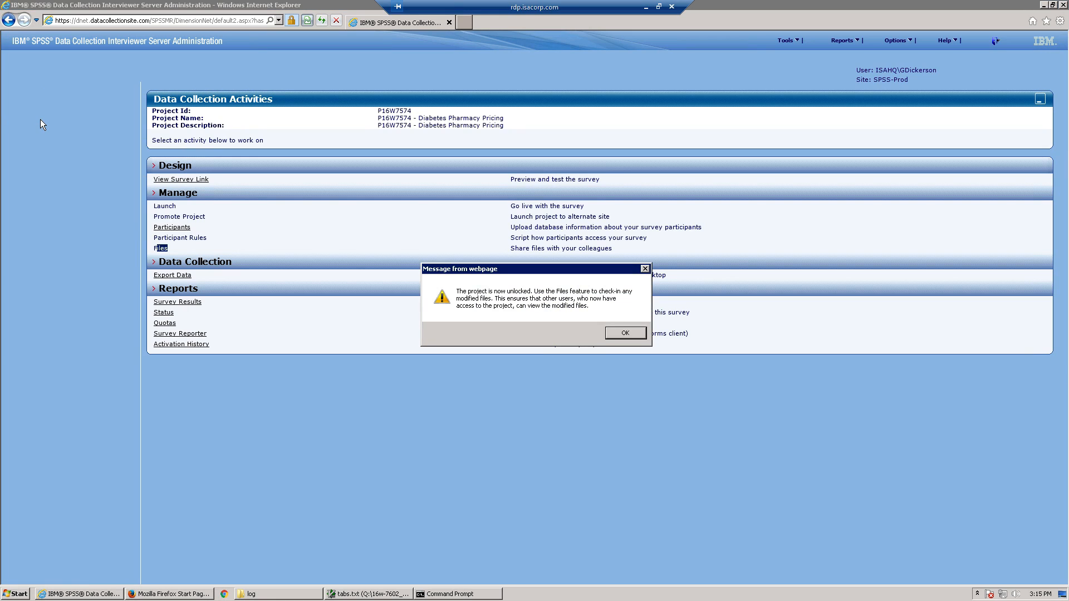
left_click(627, 336)
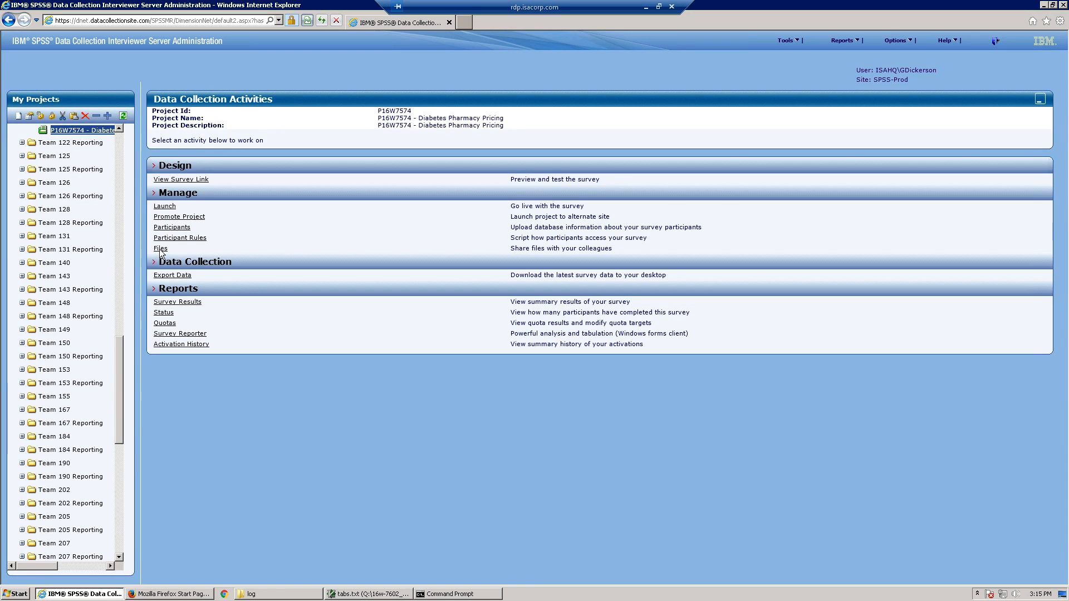
Open the project's file management and start an upload, browsing for the file to add
left_click(160, 249)
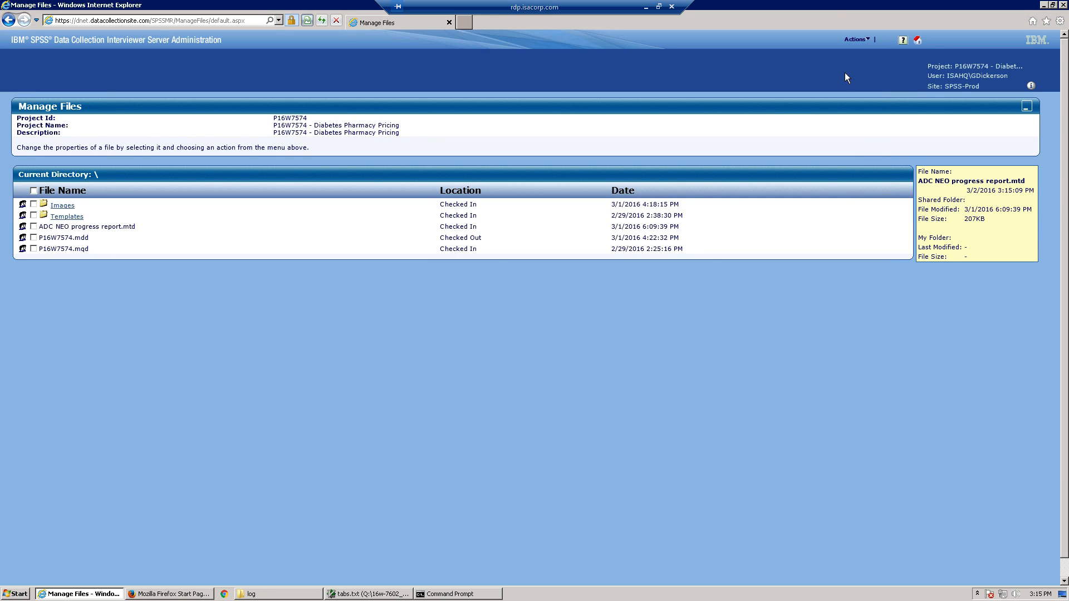
left_click(854, 41)
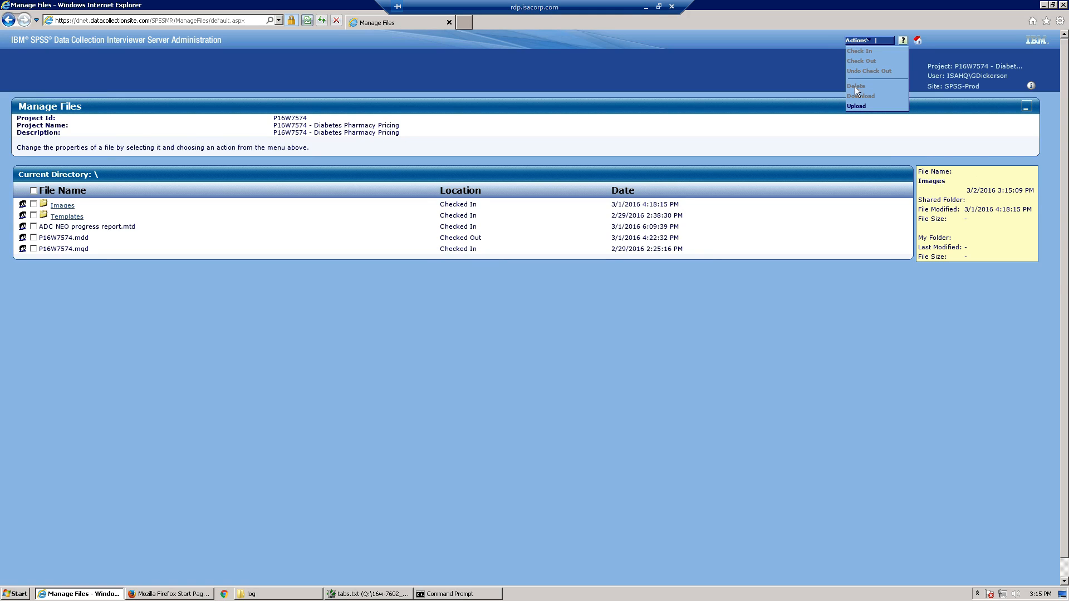
left_click(858, 108)
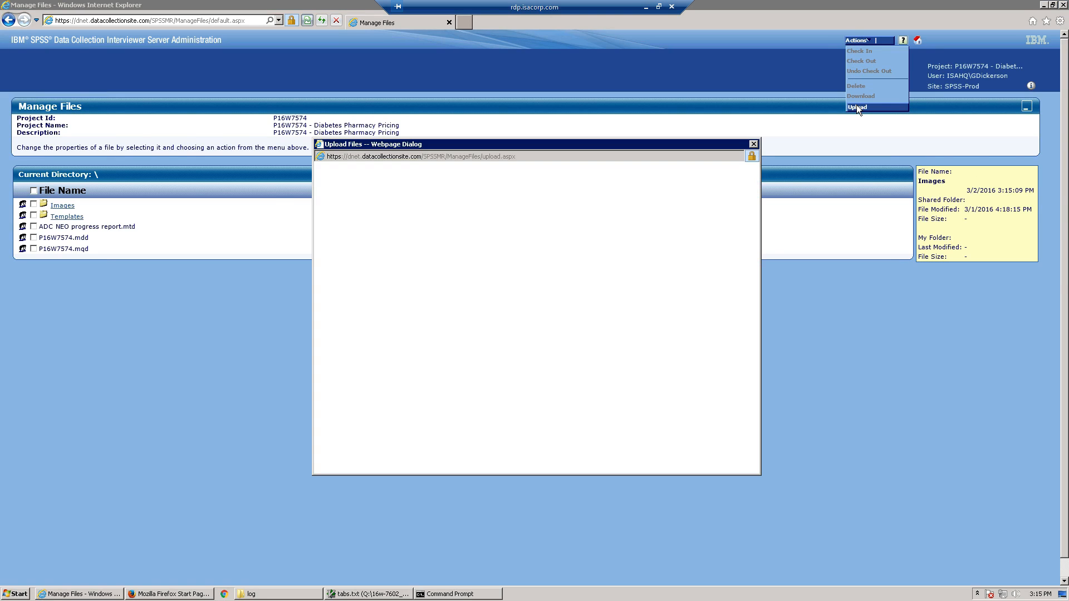
left_click(460, 219)
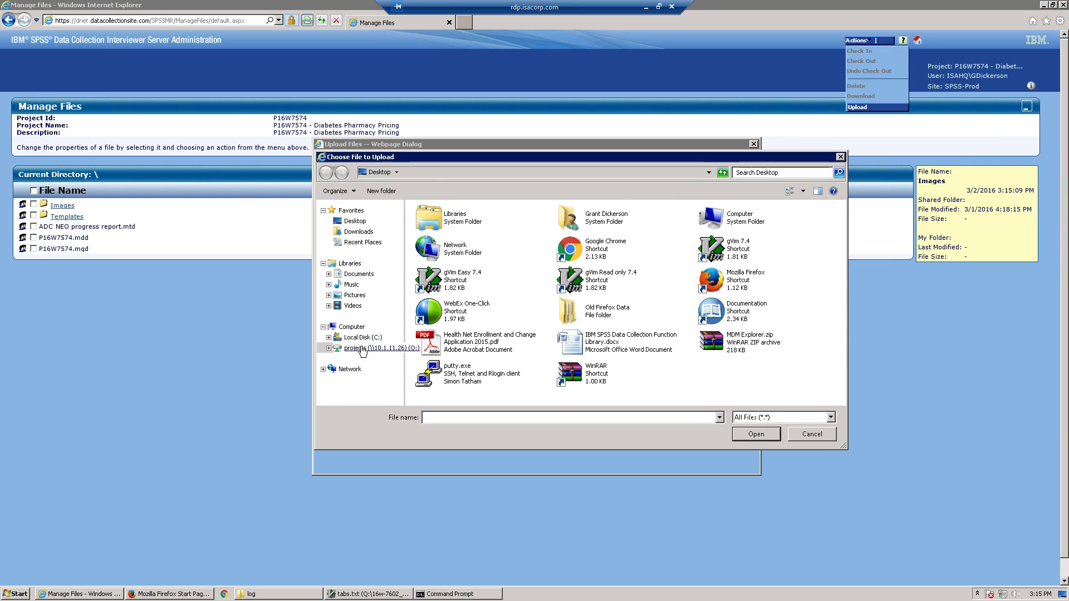
Find and open the 16w-7616_pharmacy_pricing folder on the projects (Q:) drive in the upload browser
left_click(362, 348)
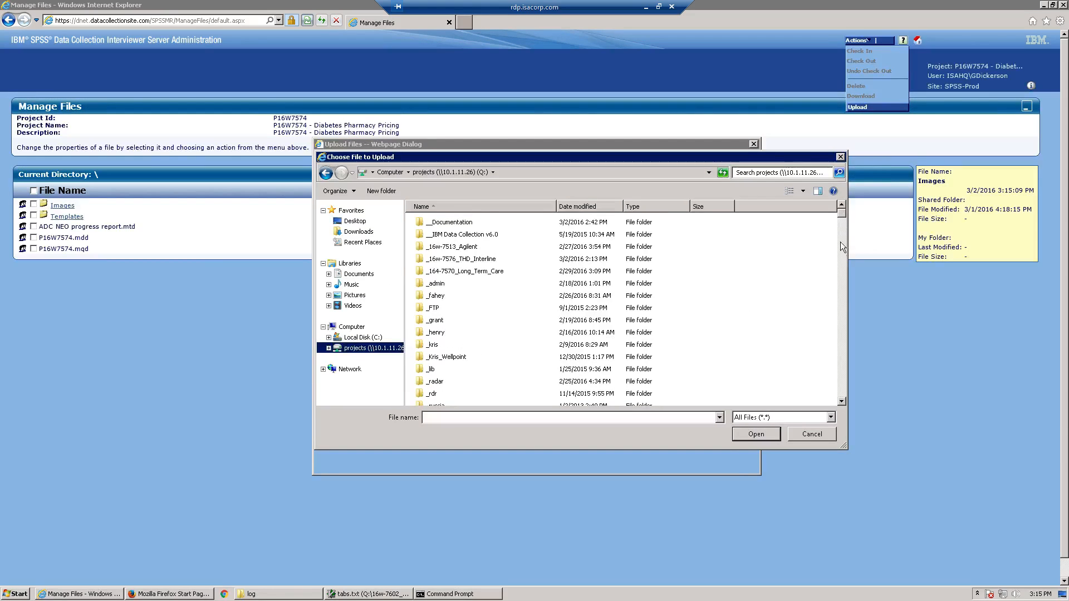
left_click_drag(840, 242, 845, 344)
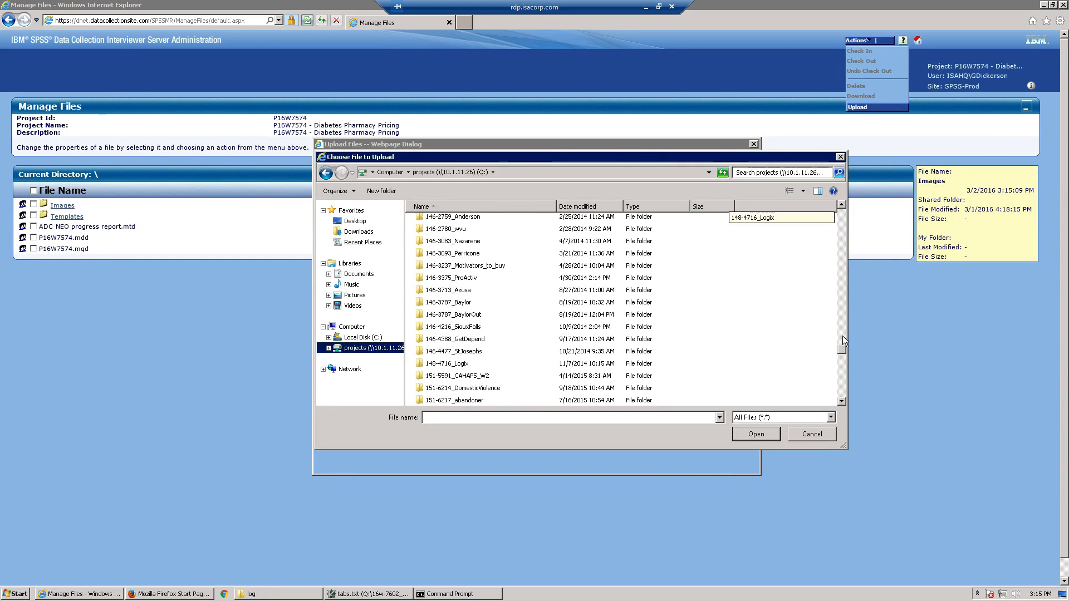
left_click(839, 325)
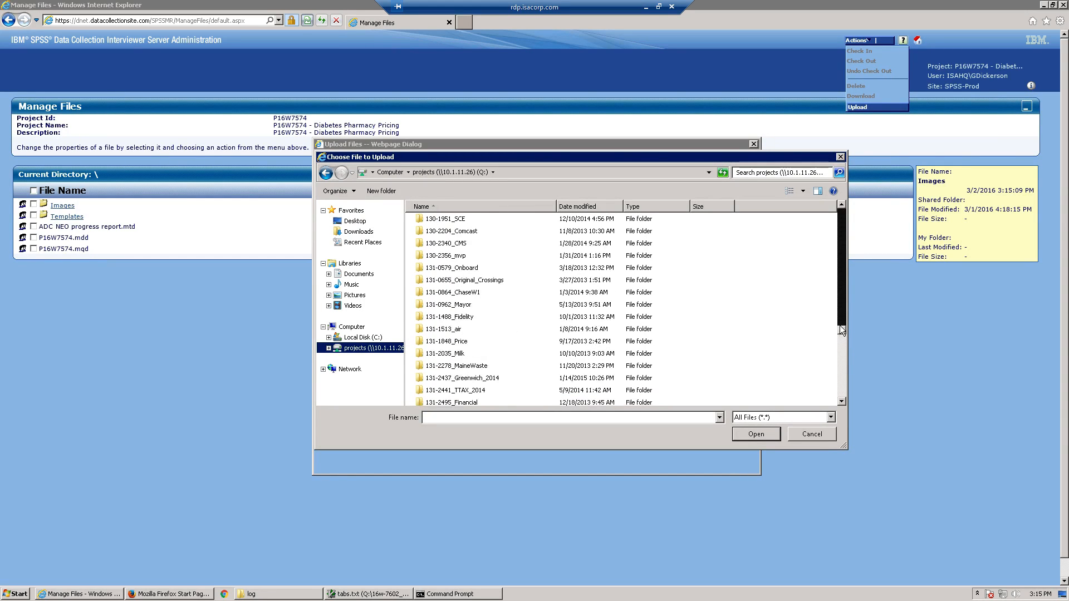
left_click(840, 325)
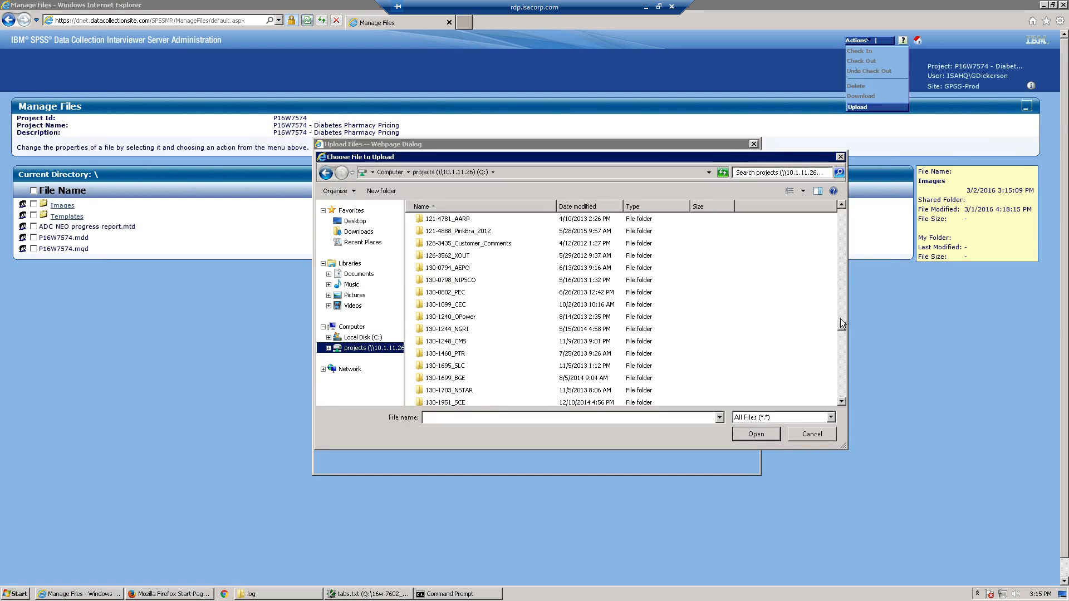
left_click(841, 317)
left_click(843, 297)
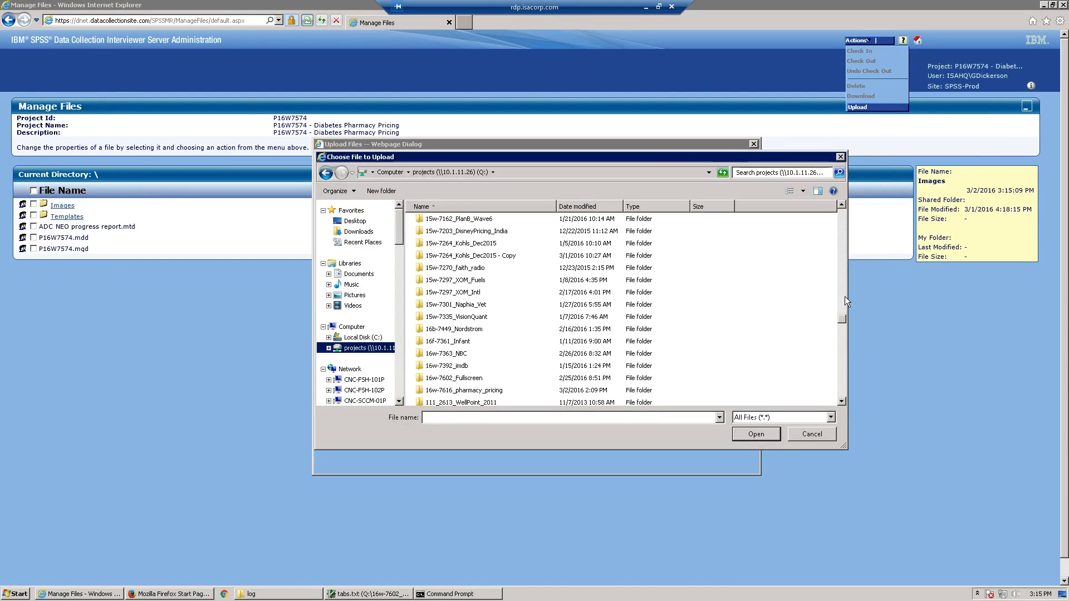
left_click(469, 393)
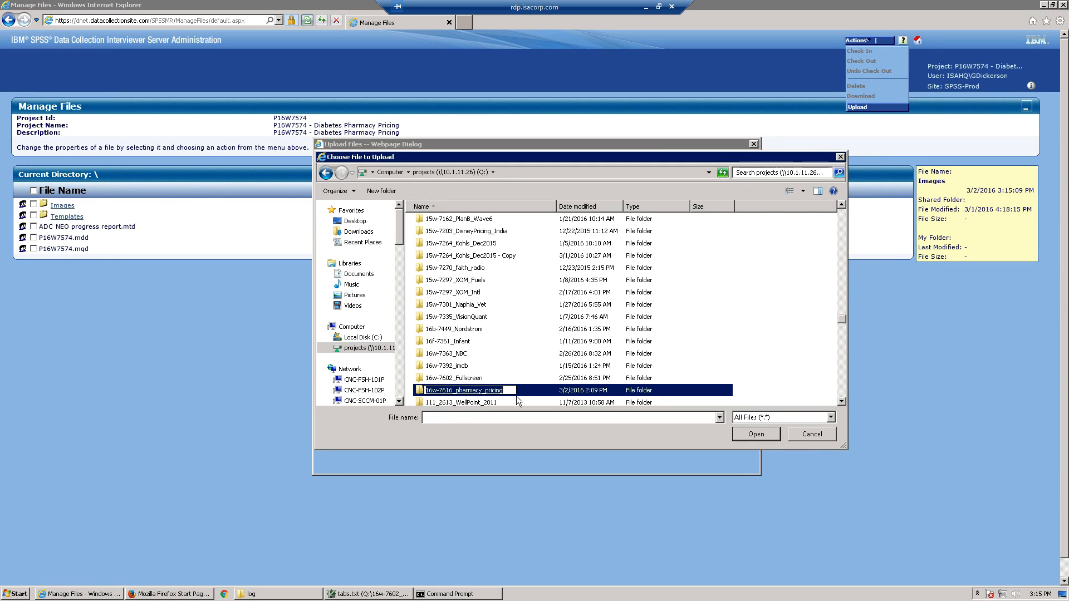
left_click(492, 367)
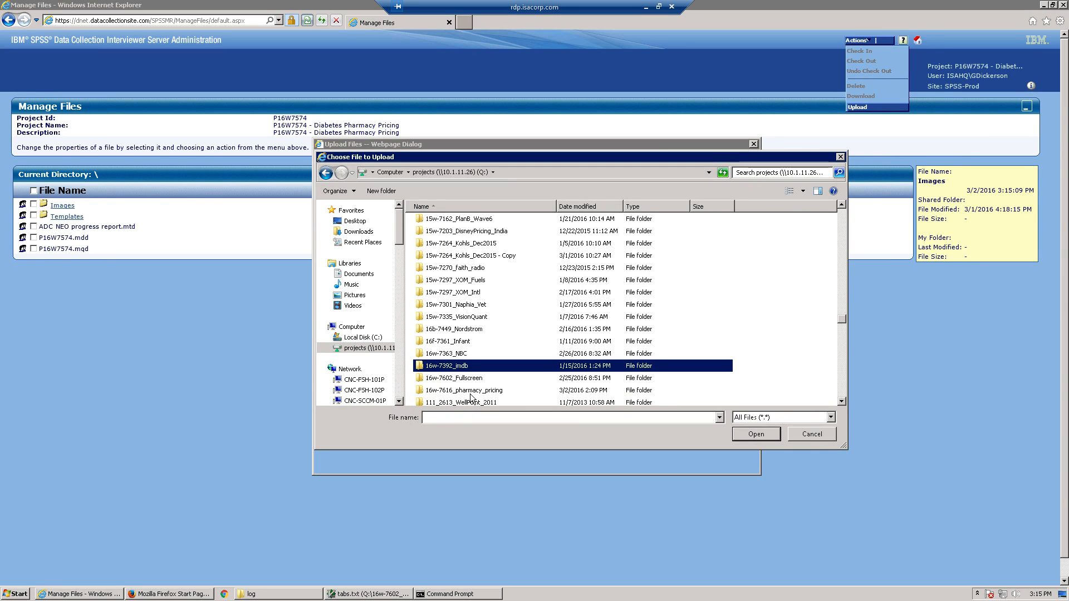
left_click(470, 394)
left_click(471, 394)
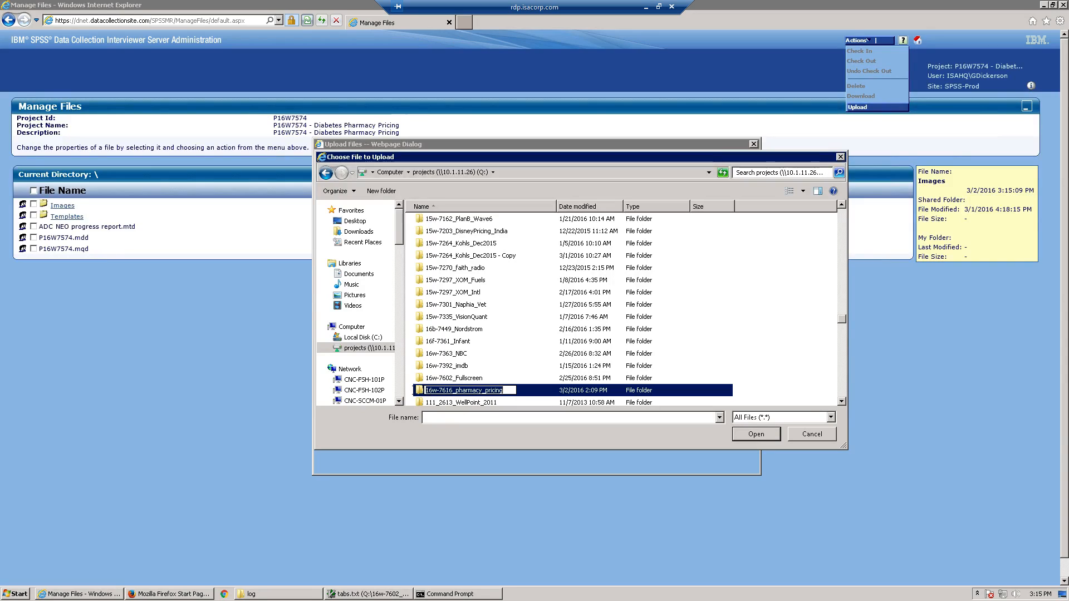
double_click(416, 389)
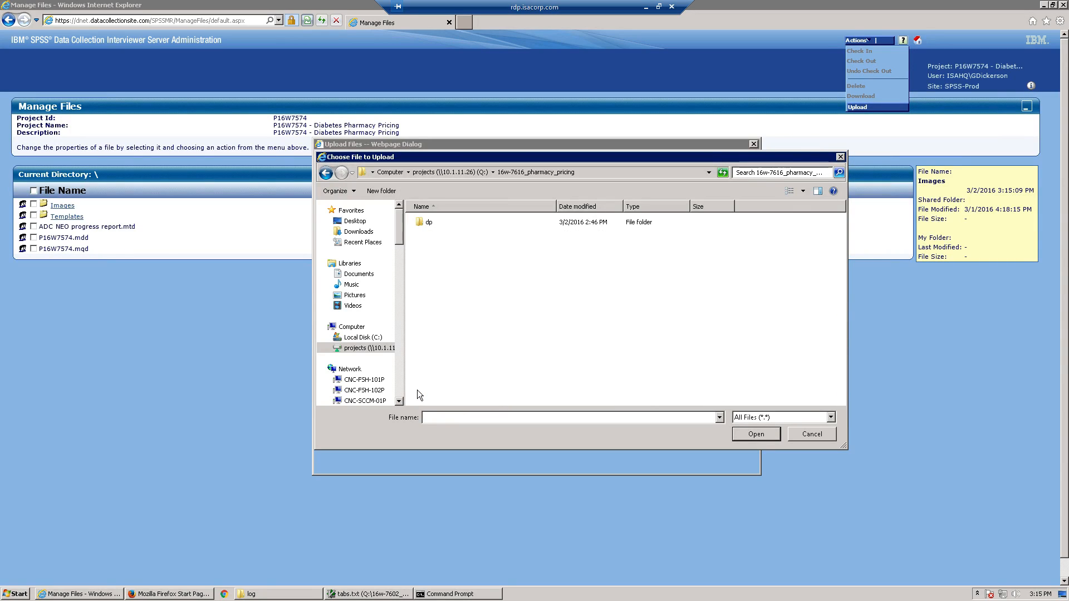
Choose Pharmacy_Pricing_auto.mtd from the dp\tom\log folder as the file to upload
double_click(423, 224)
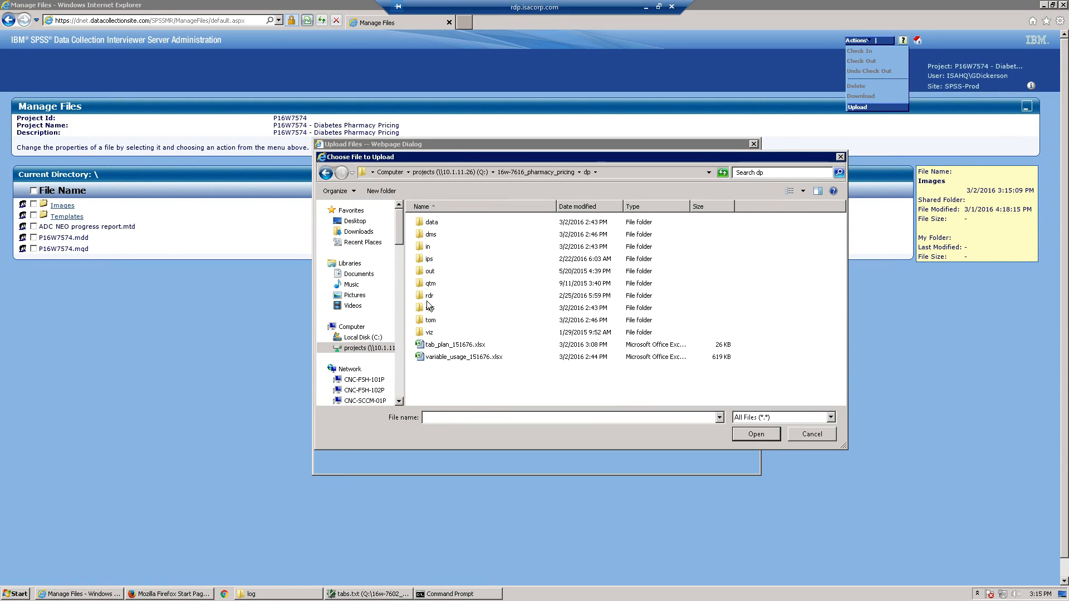
double_click(430, 320)
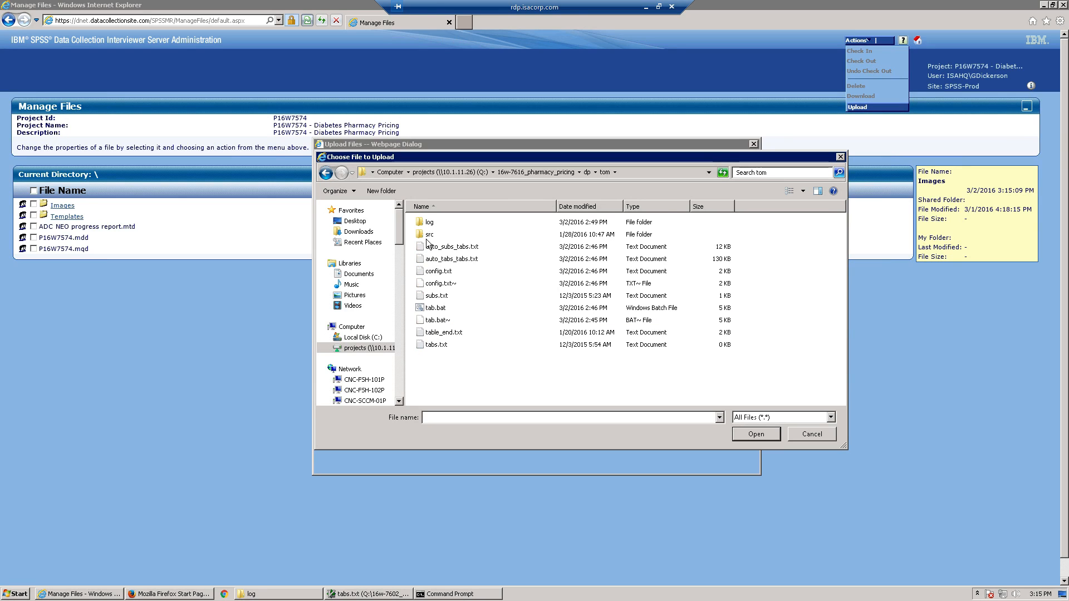
double_click(429, 226)
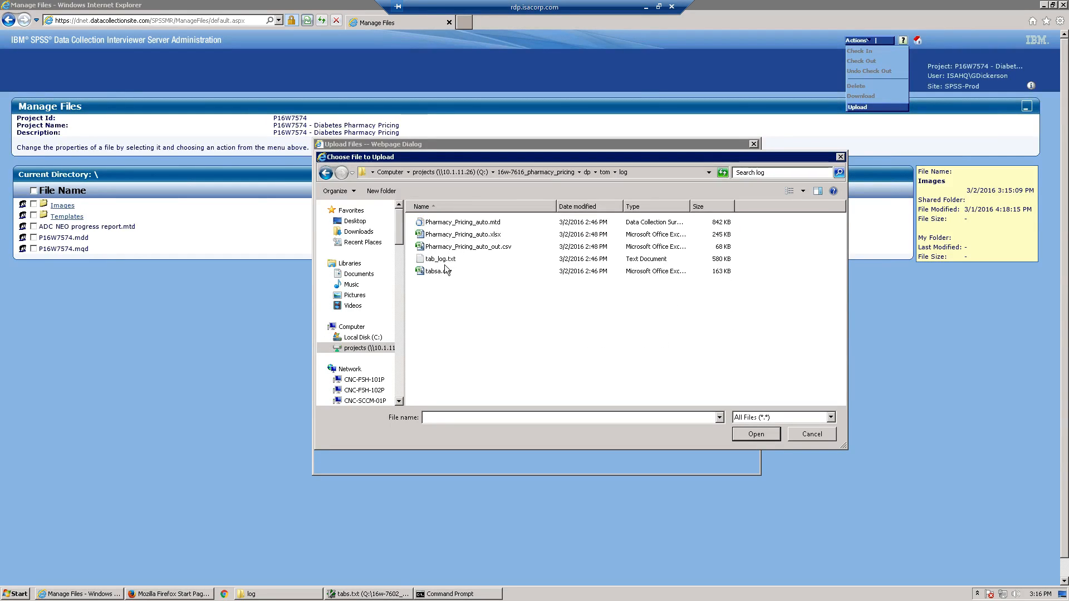
double_click(465, 222)
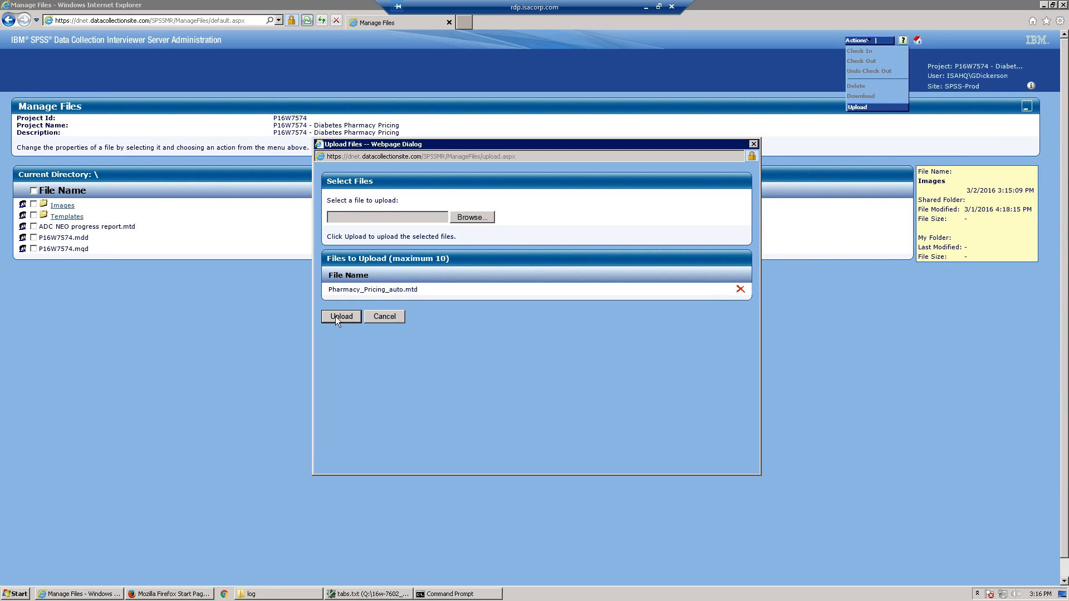
Upload the chosen Pharmacy_Pricing_auto.mtd file and check it in to the project
left_click(338, 317)
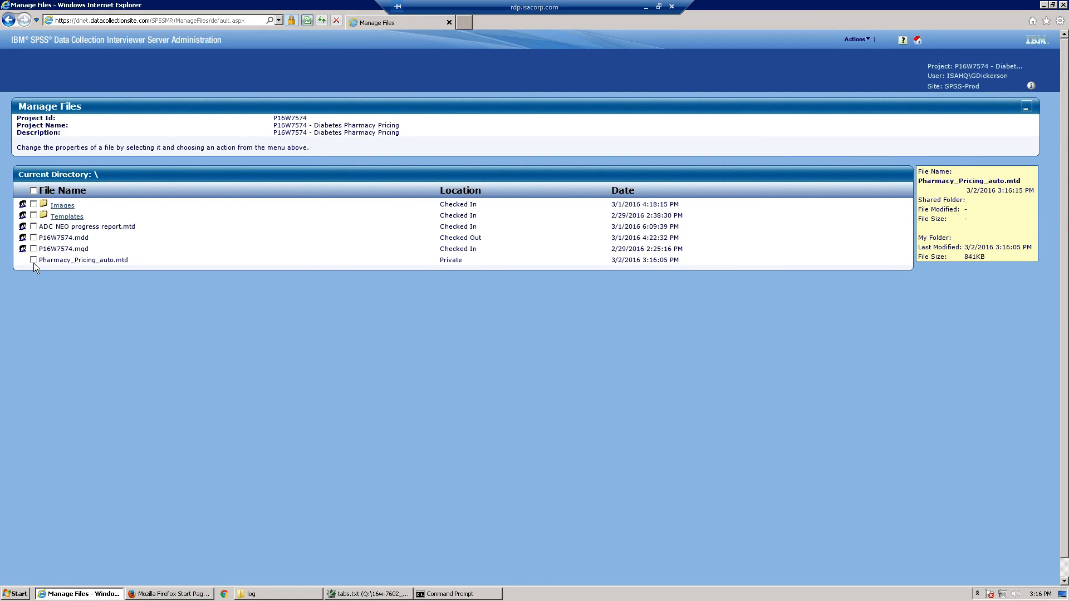
left_click(849, 40)
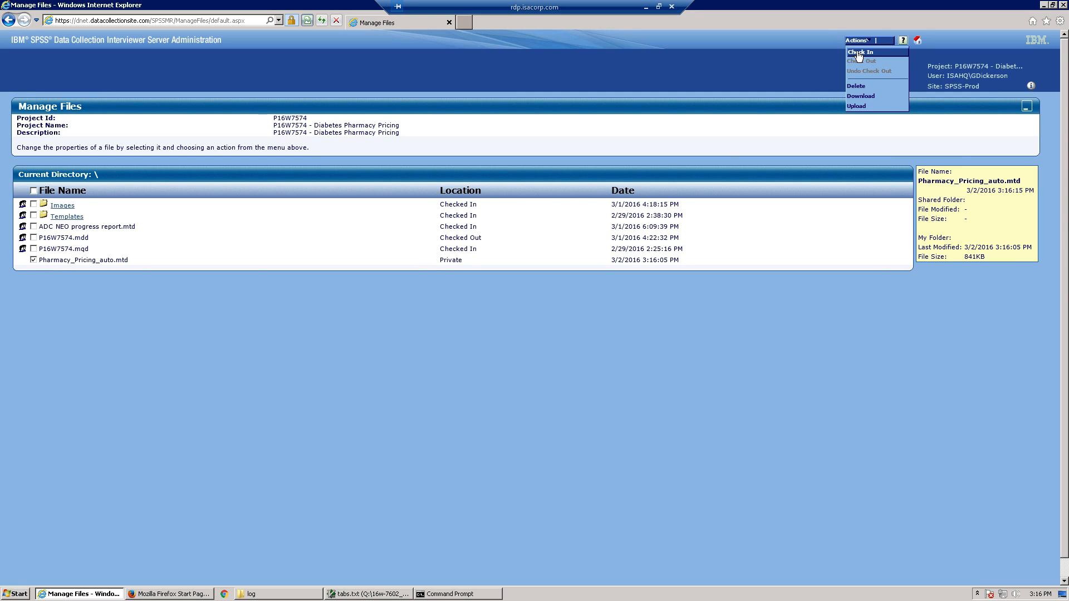
left_click(858, 52)
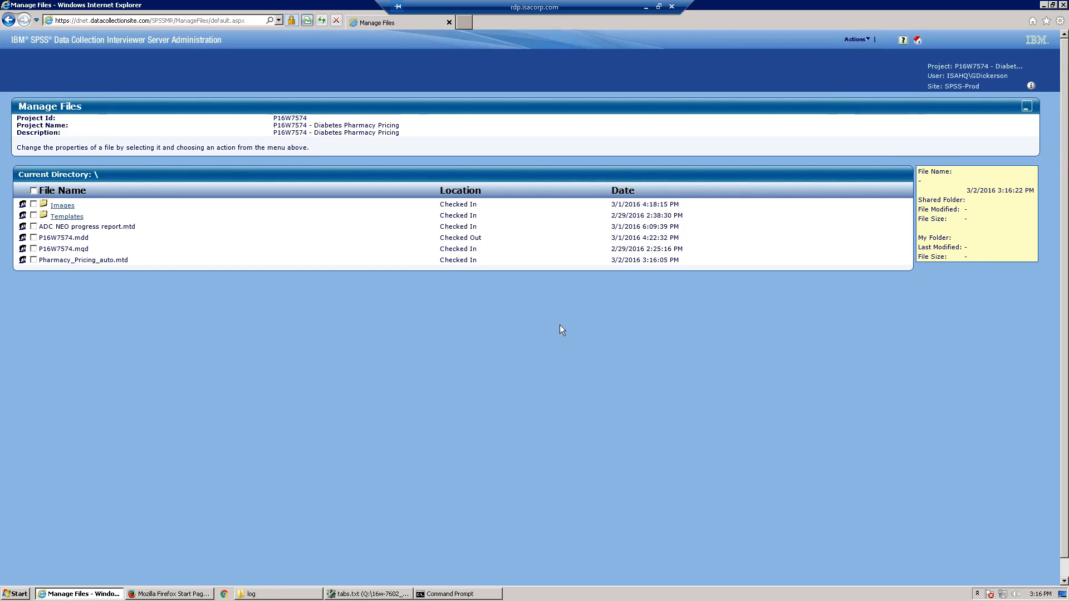
Open Pharmacy_Pricing_auto.xlsx from the log folder, view the Table 8 gender results on its T8 sheet, and close the workbook
left_click(1043, 5)
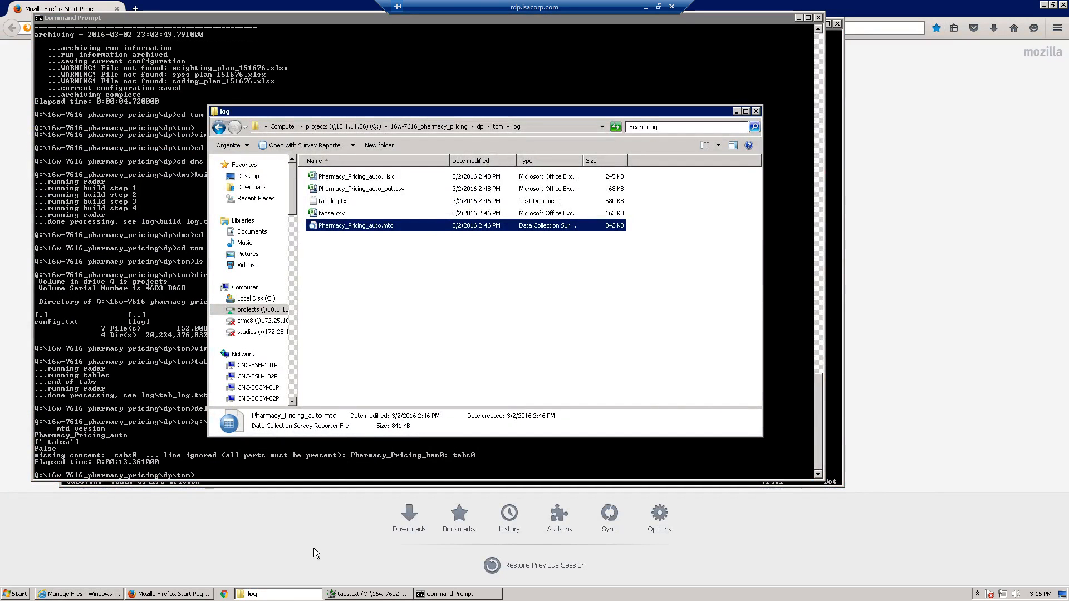
left_click(345, 188)
left_click(352, 178)
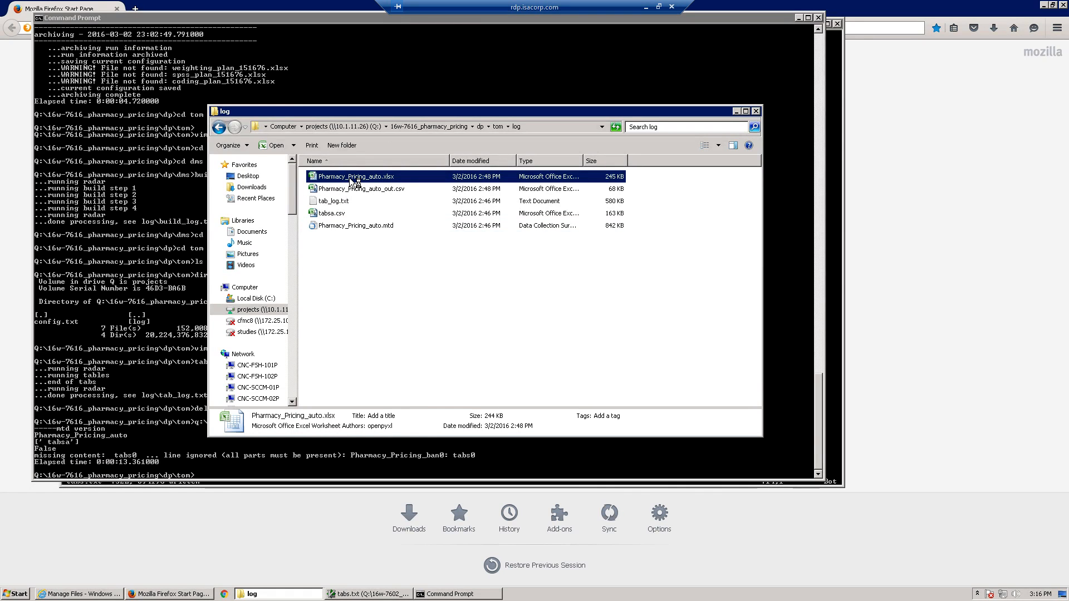
double_click(352, 178)
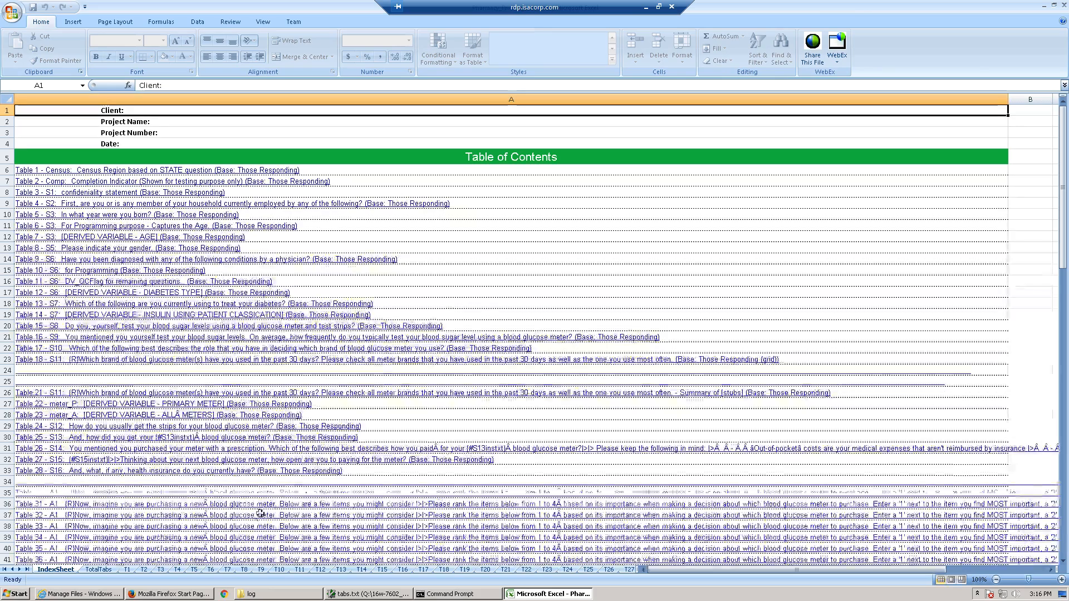
left_click(246, 570)
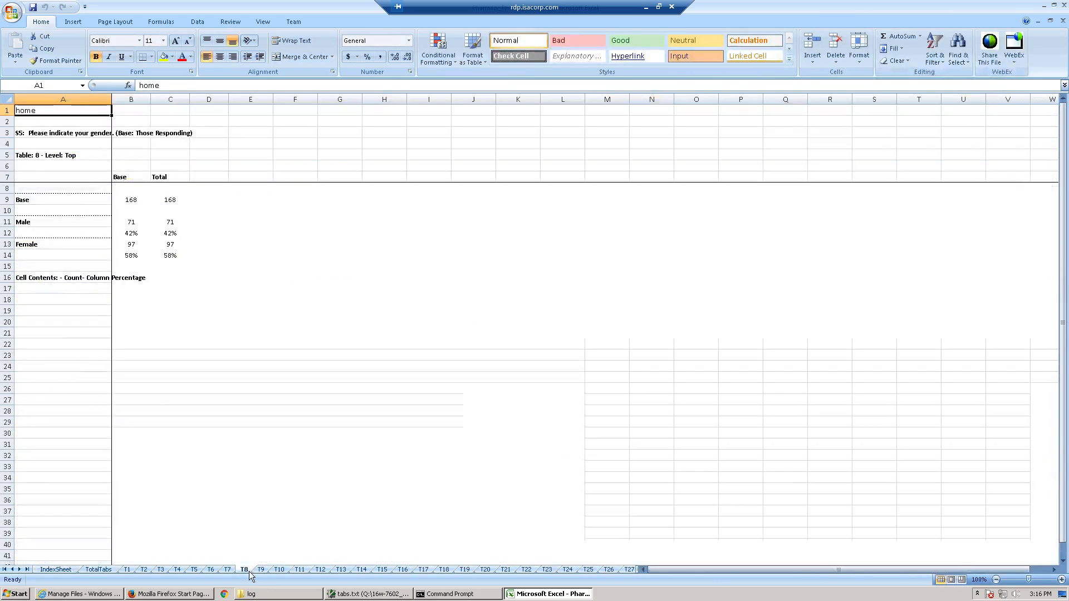
left_click(1063, 5)
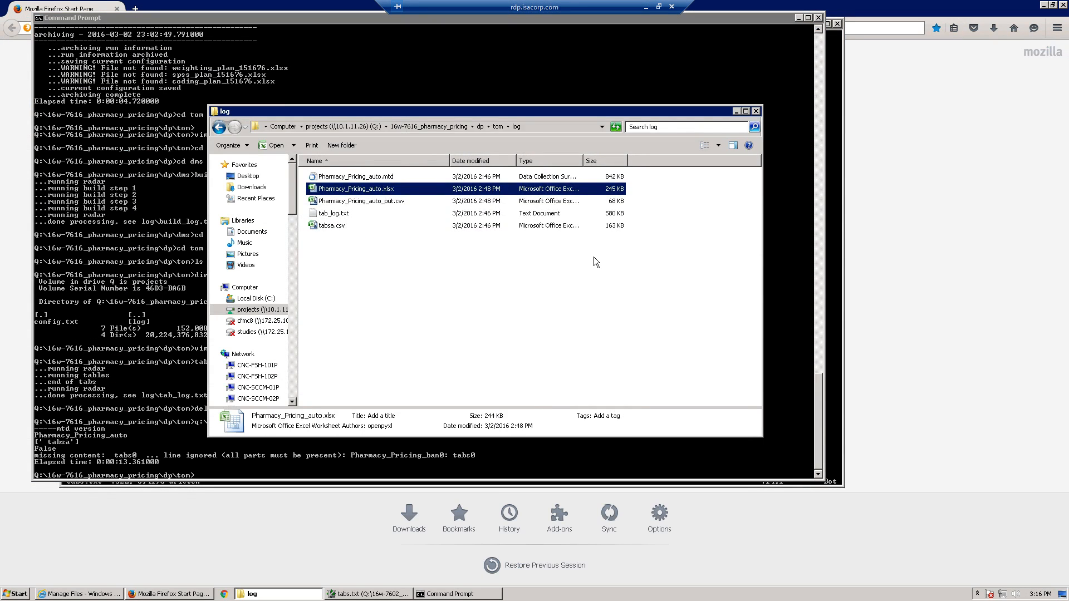
left_click(519, 289)
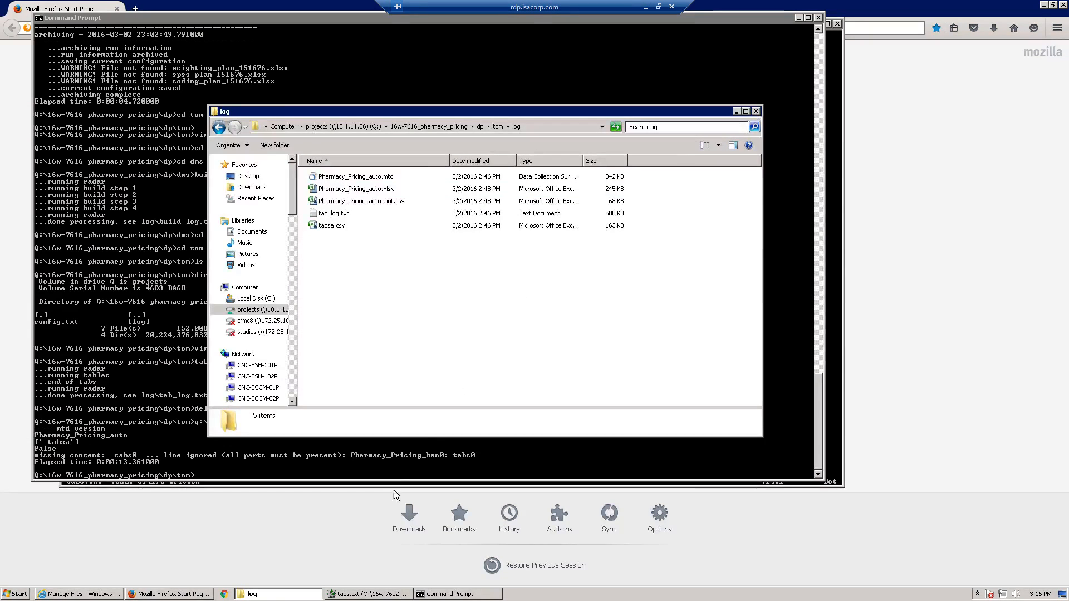
Return from the file management page to the P16W7574 project's activities and toggle the project's lock
left_click(65, 594)
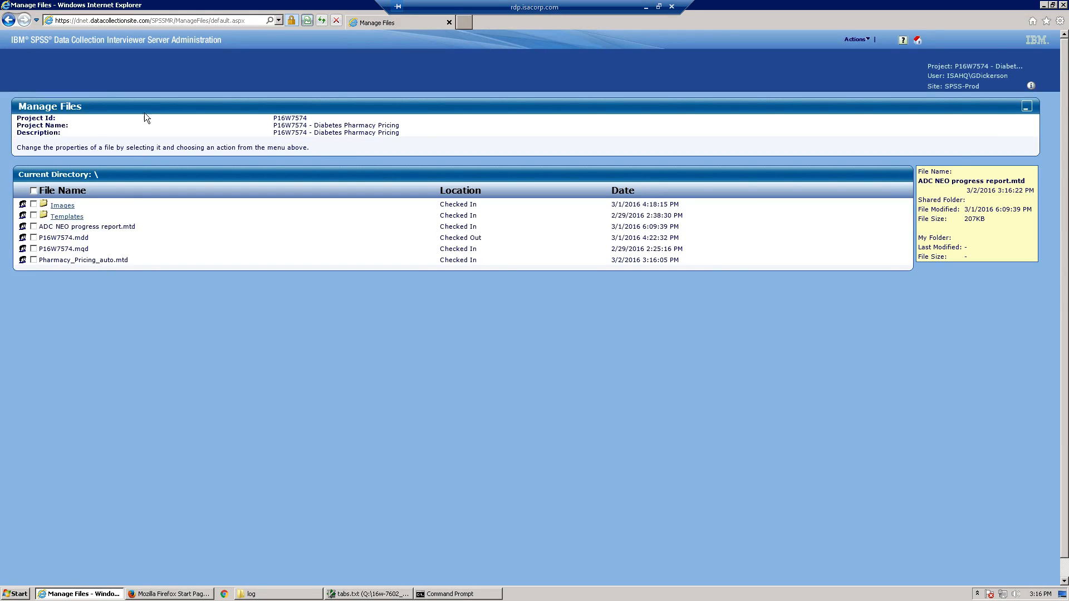
left_click(916, 40)
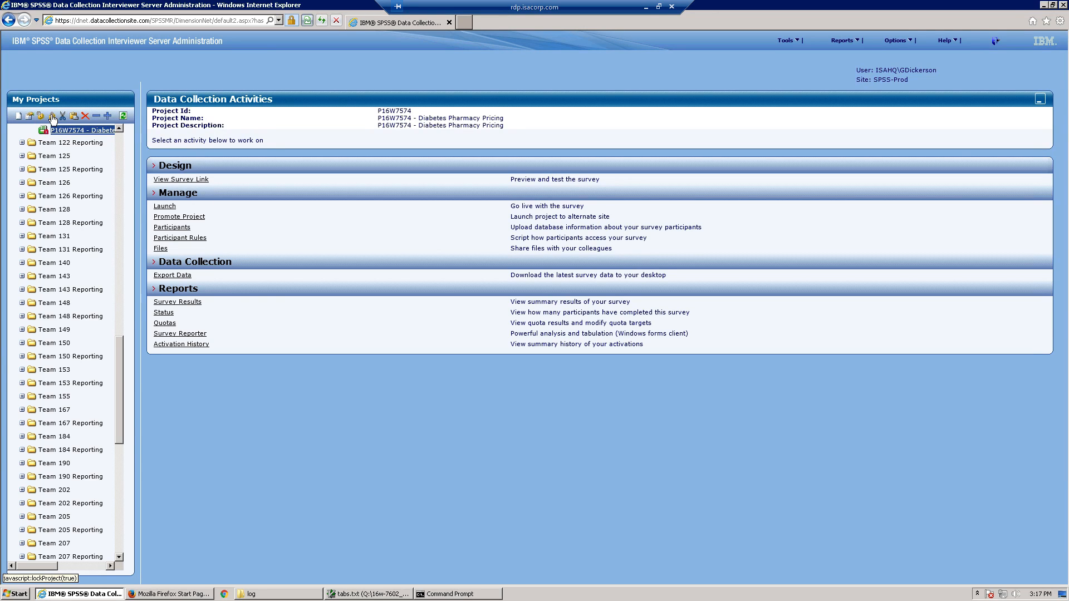
left_click(53, 118)
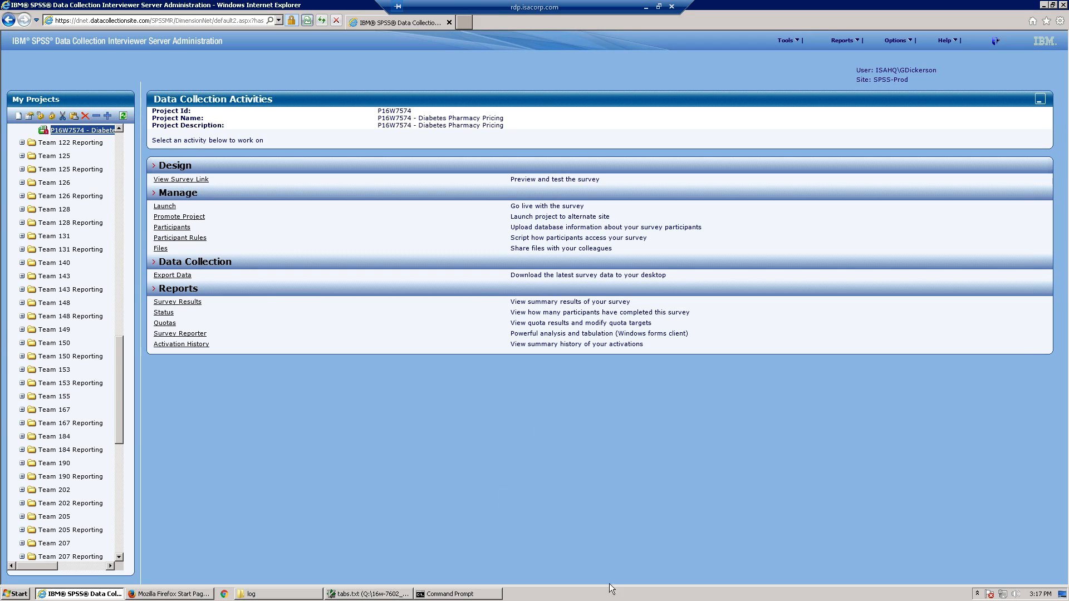
left_click(646, 8)
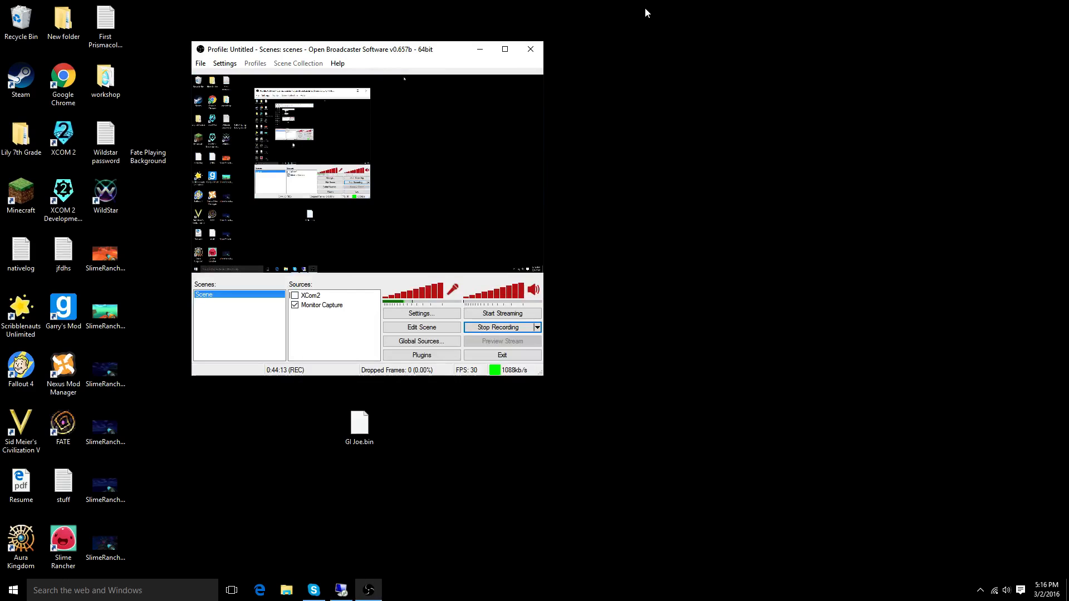